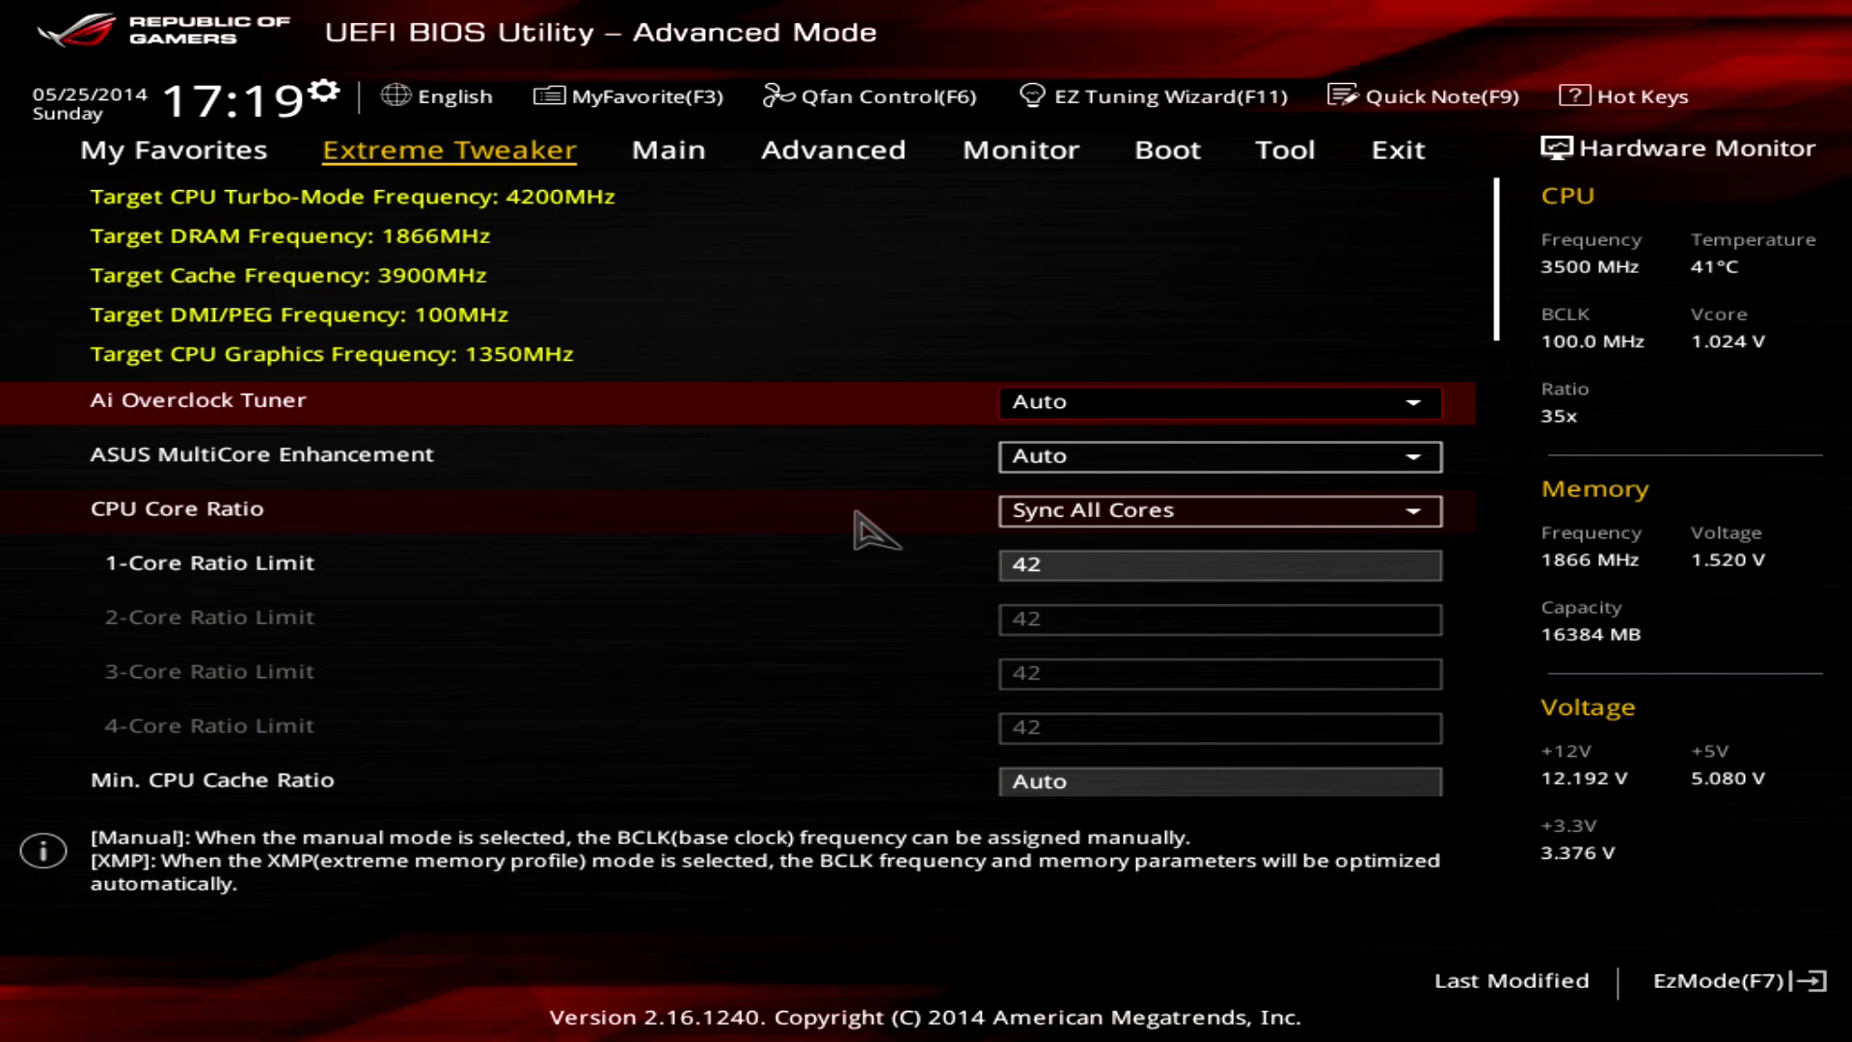
Load the optimized defaults for the BIOS settings.
key(Down)
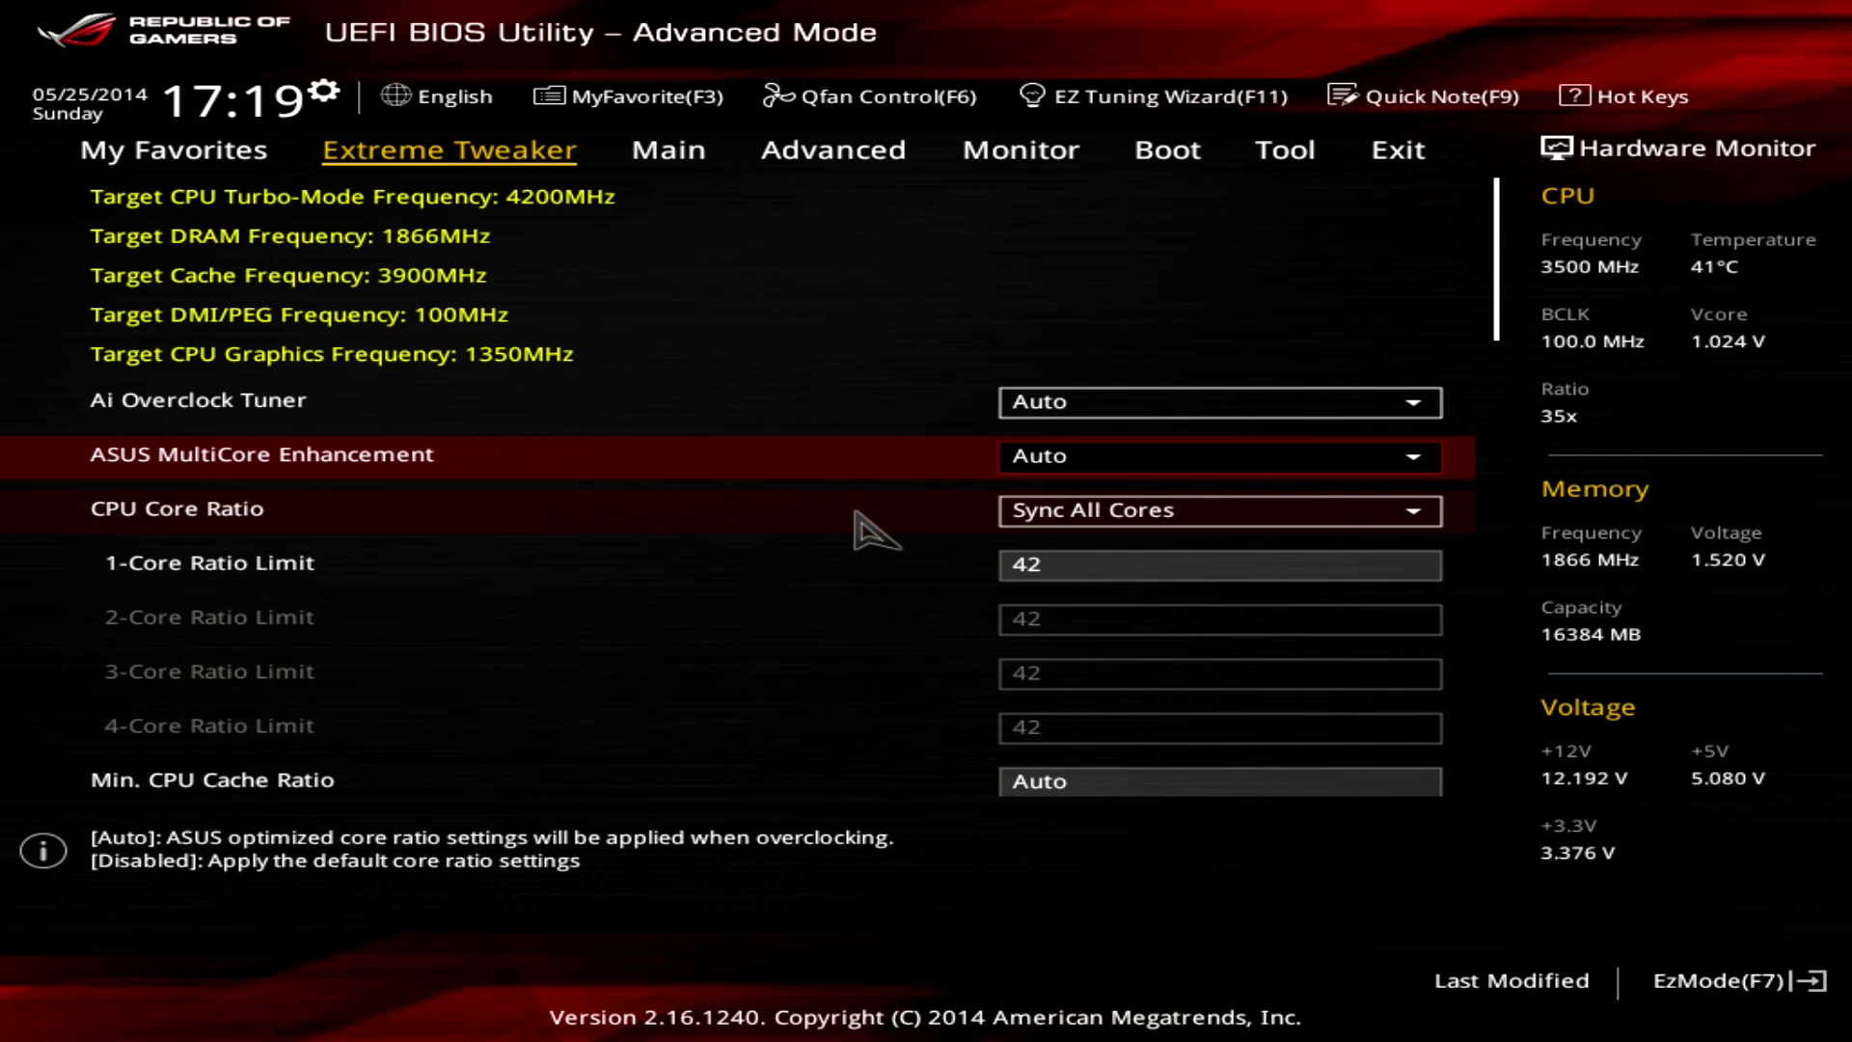
key(F5)
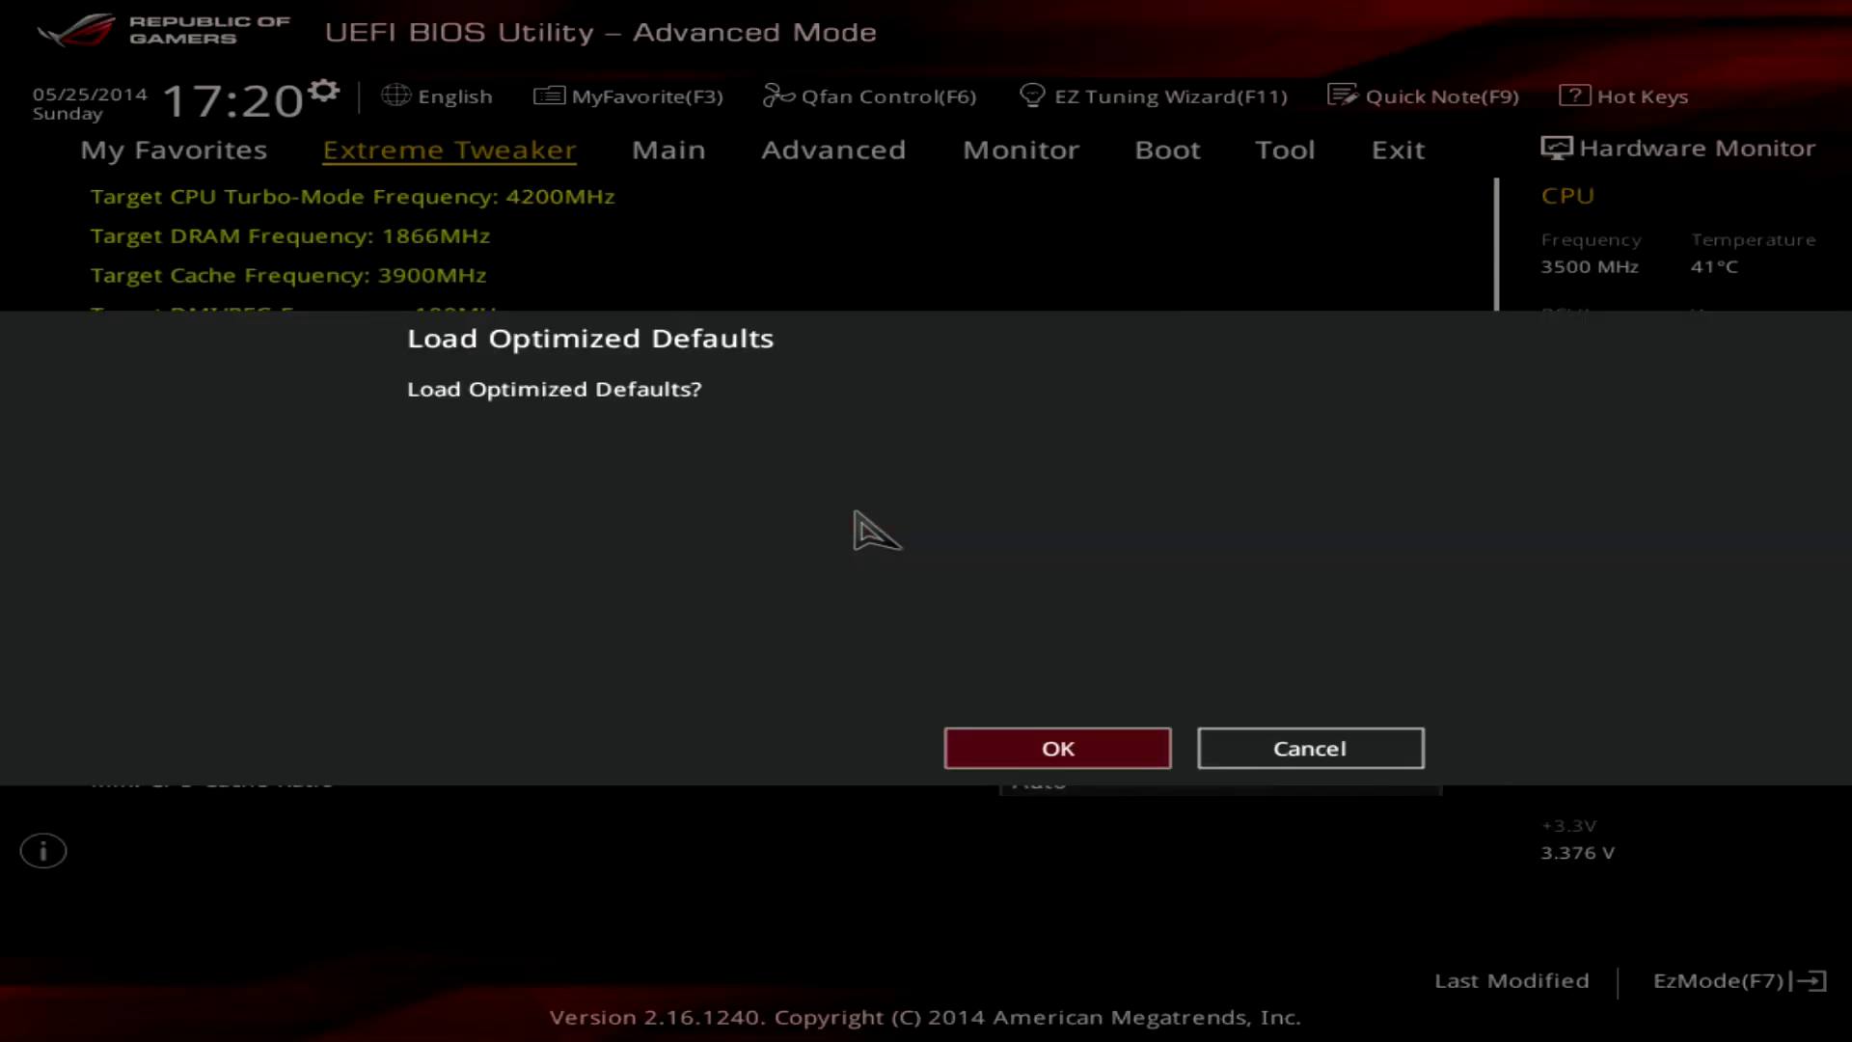
key(Return)
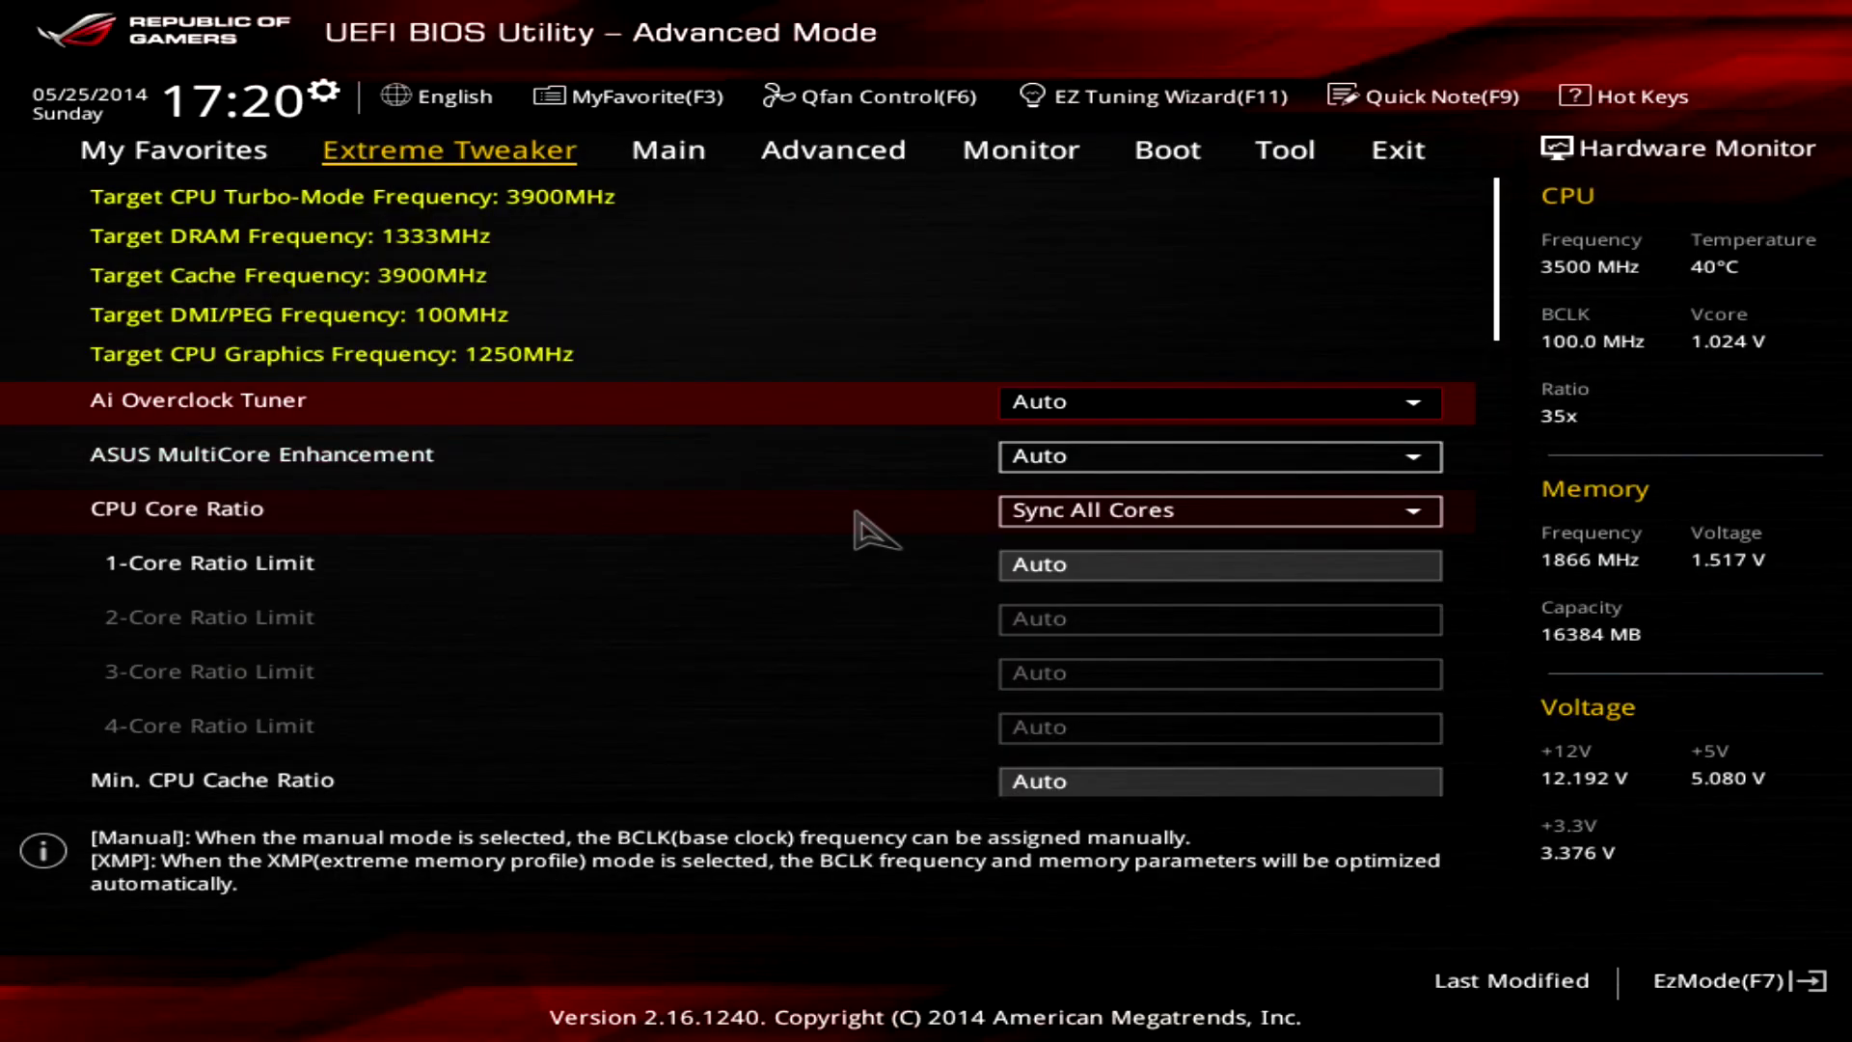
Set Ai Overclock Tuner to XMP.
key(Down)
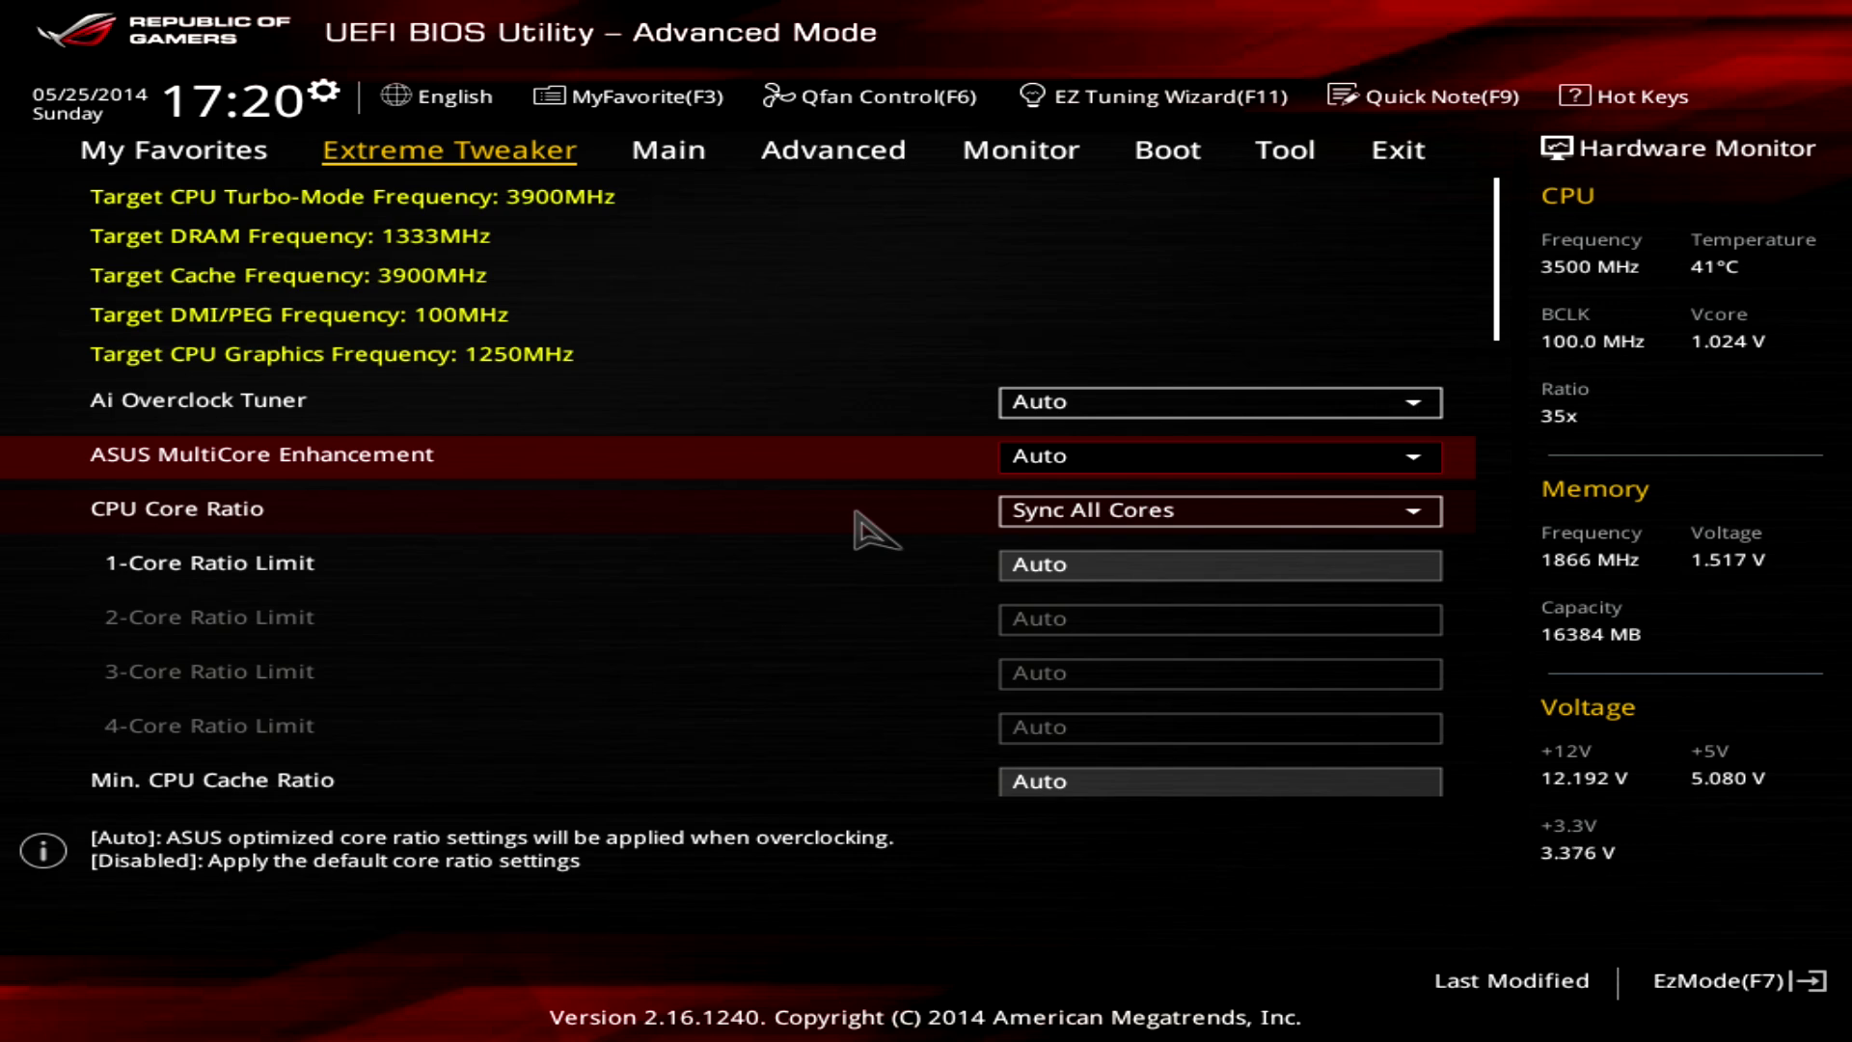
key(Up)
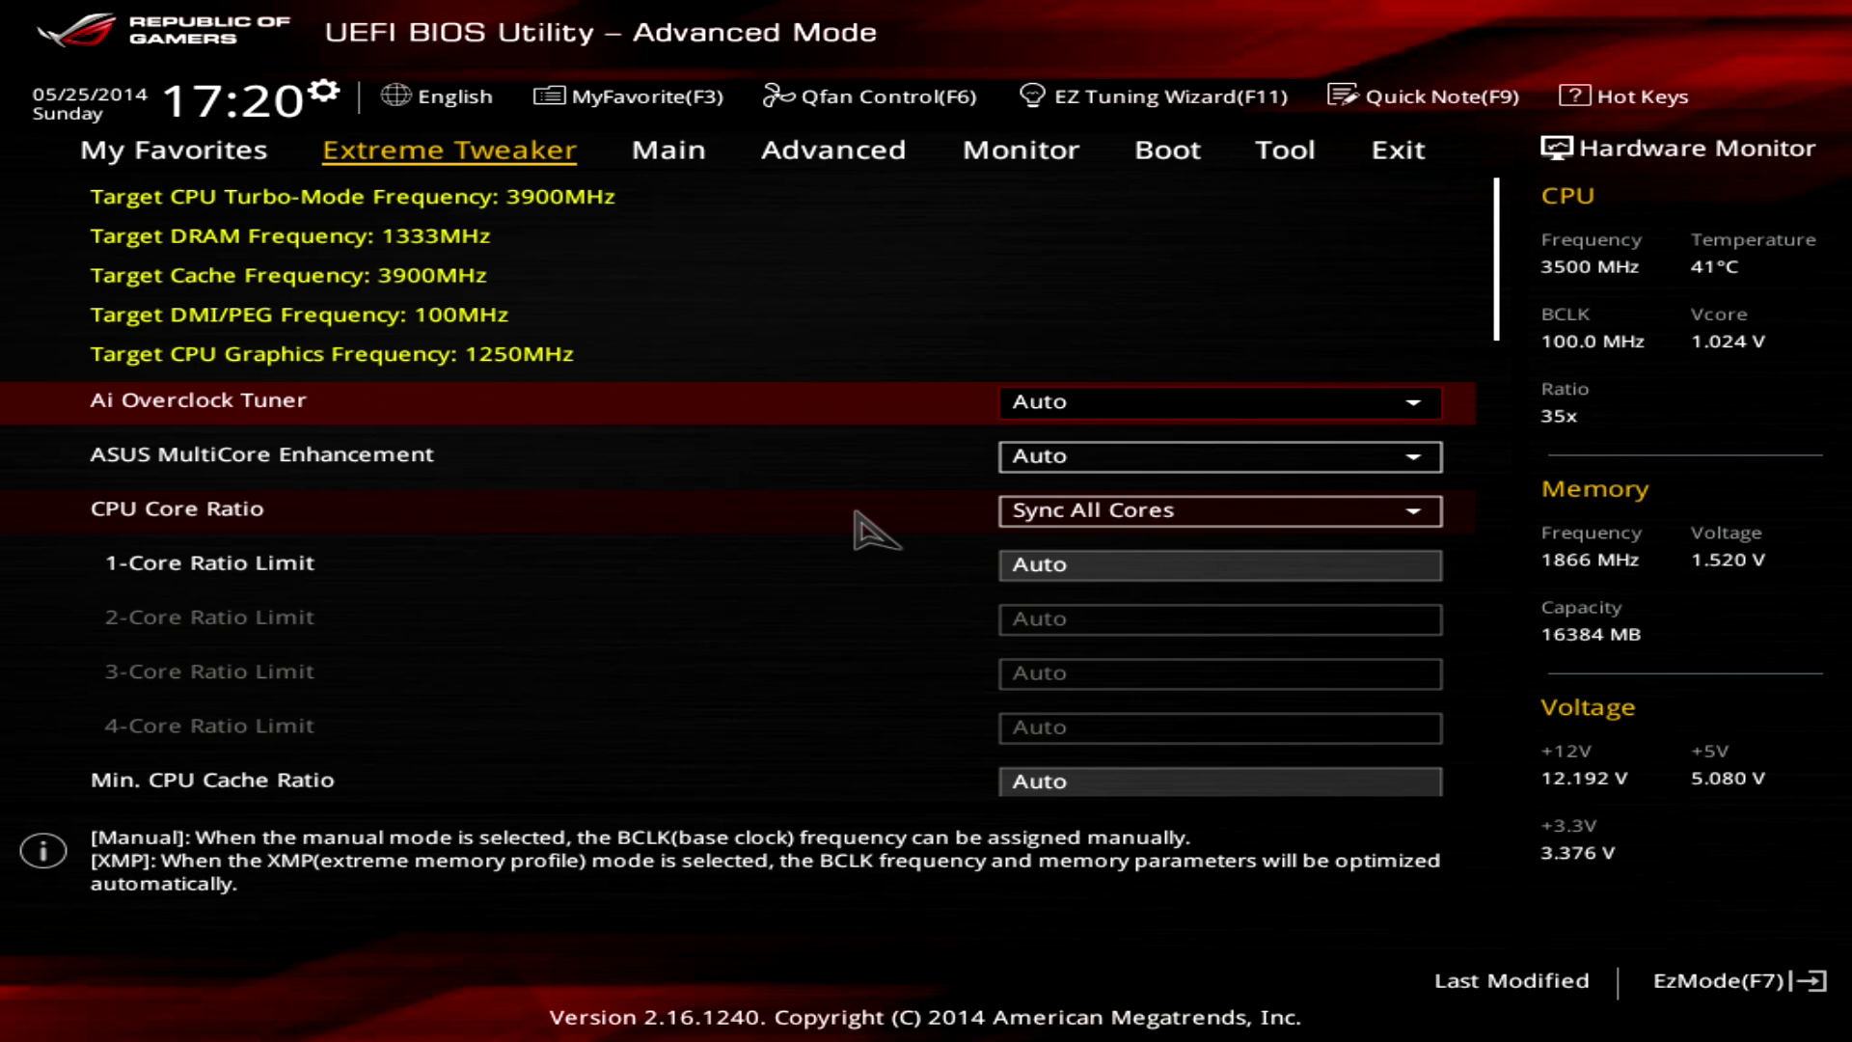
key(Return)
key(Up)
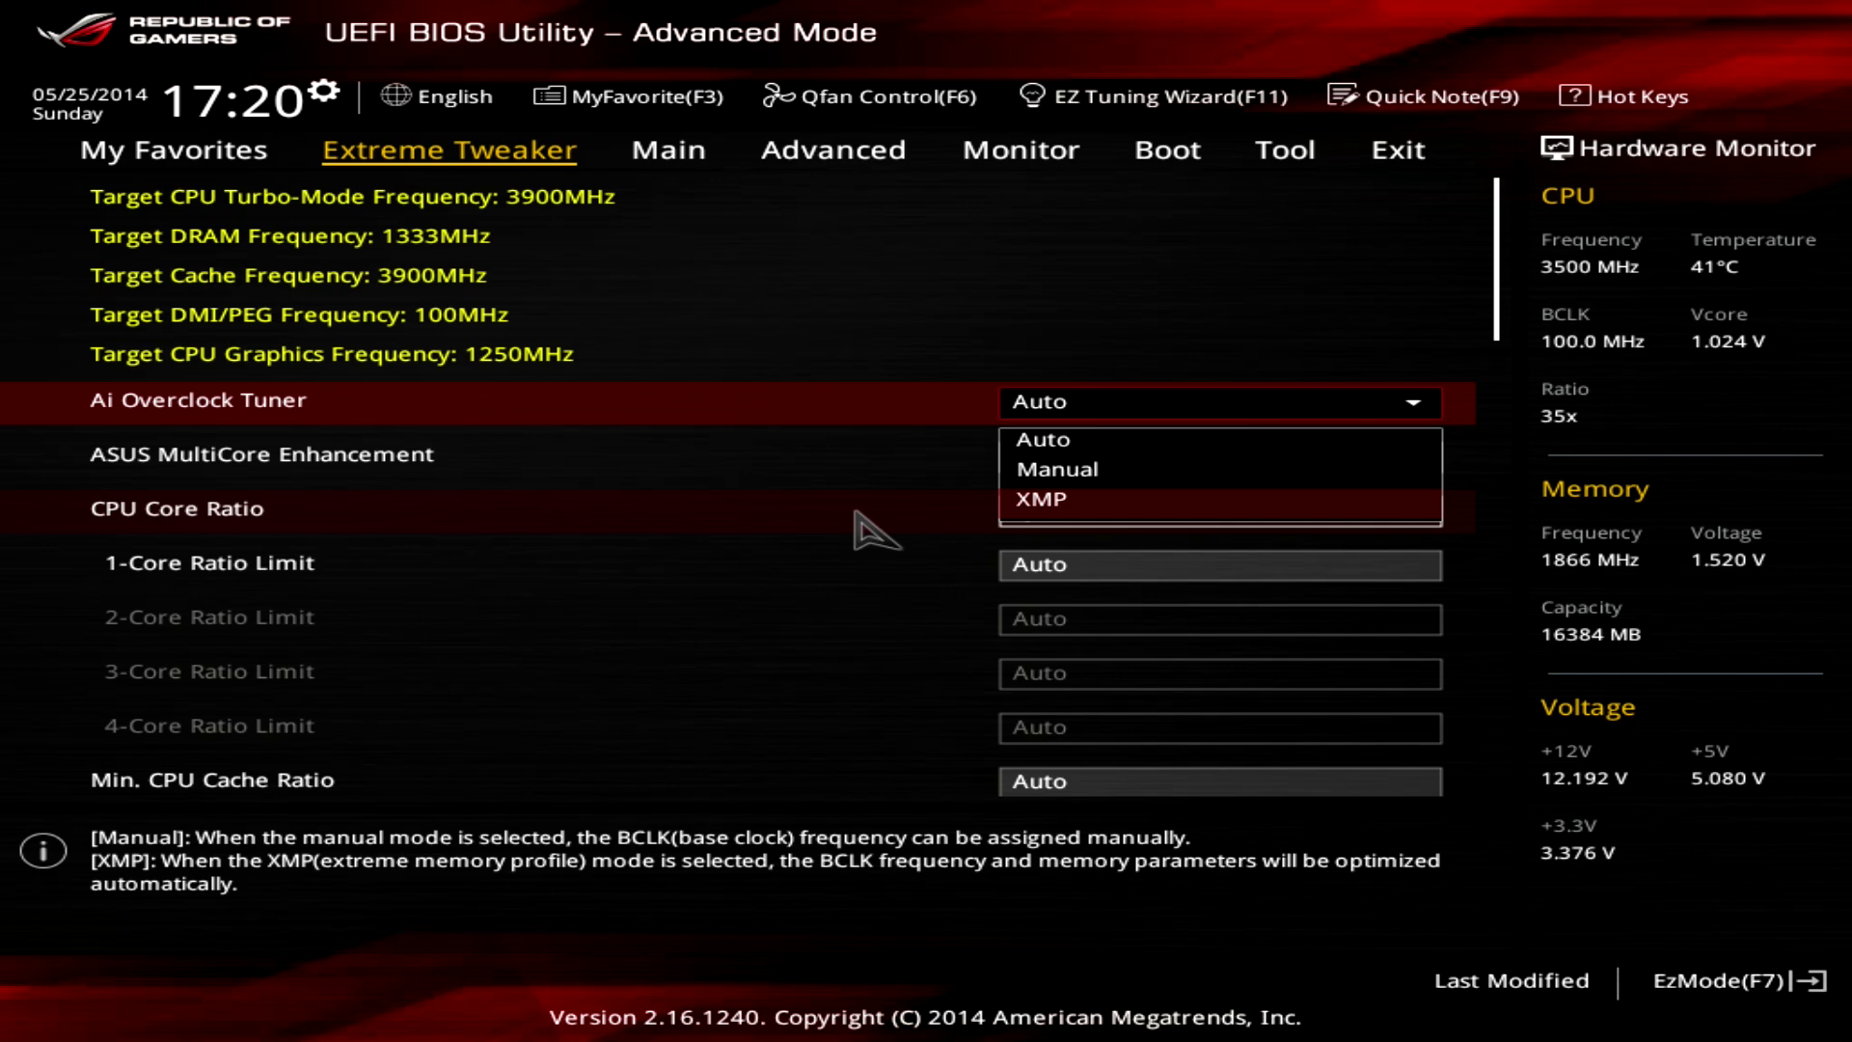
key(Return)
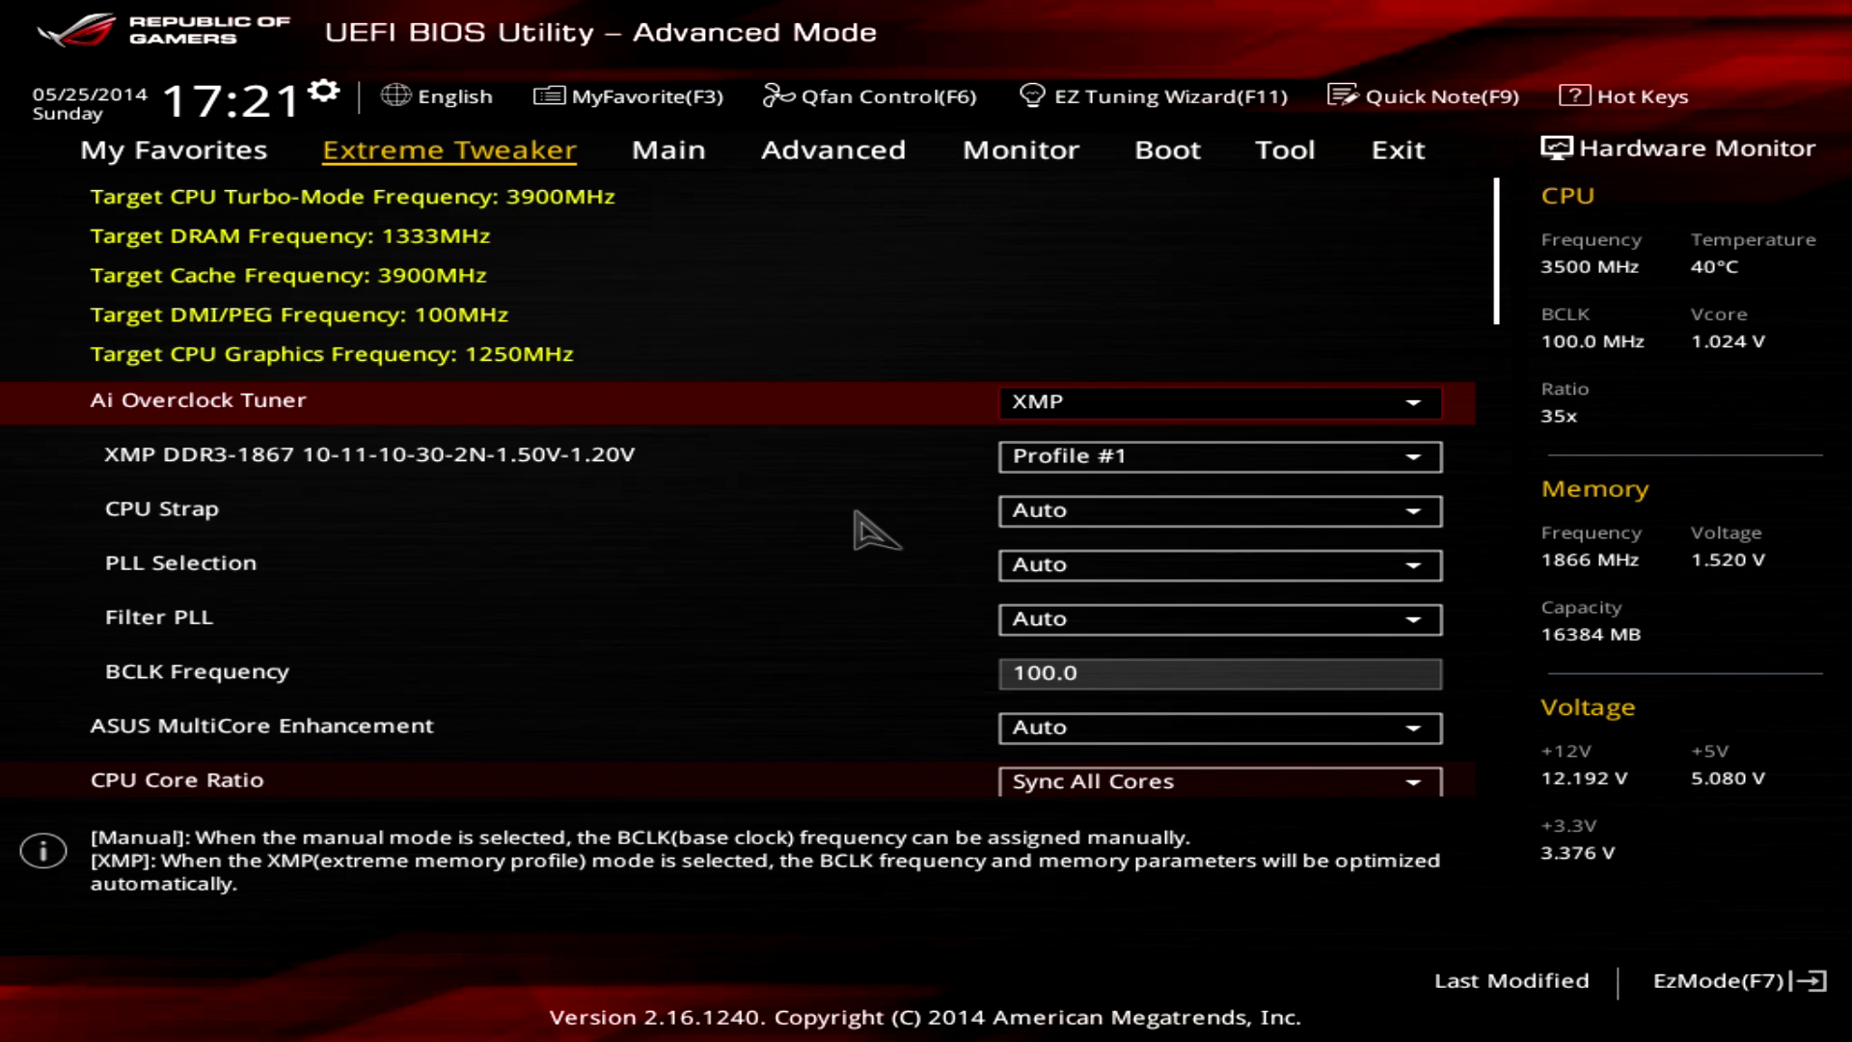
Look through the XMP profile, CPU Strap, PLL Selection, Filter PLL, BCLK Frequency and ASUS MultiCore Enhancement settings.
key(Down)
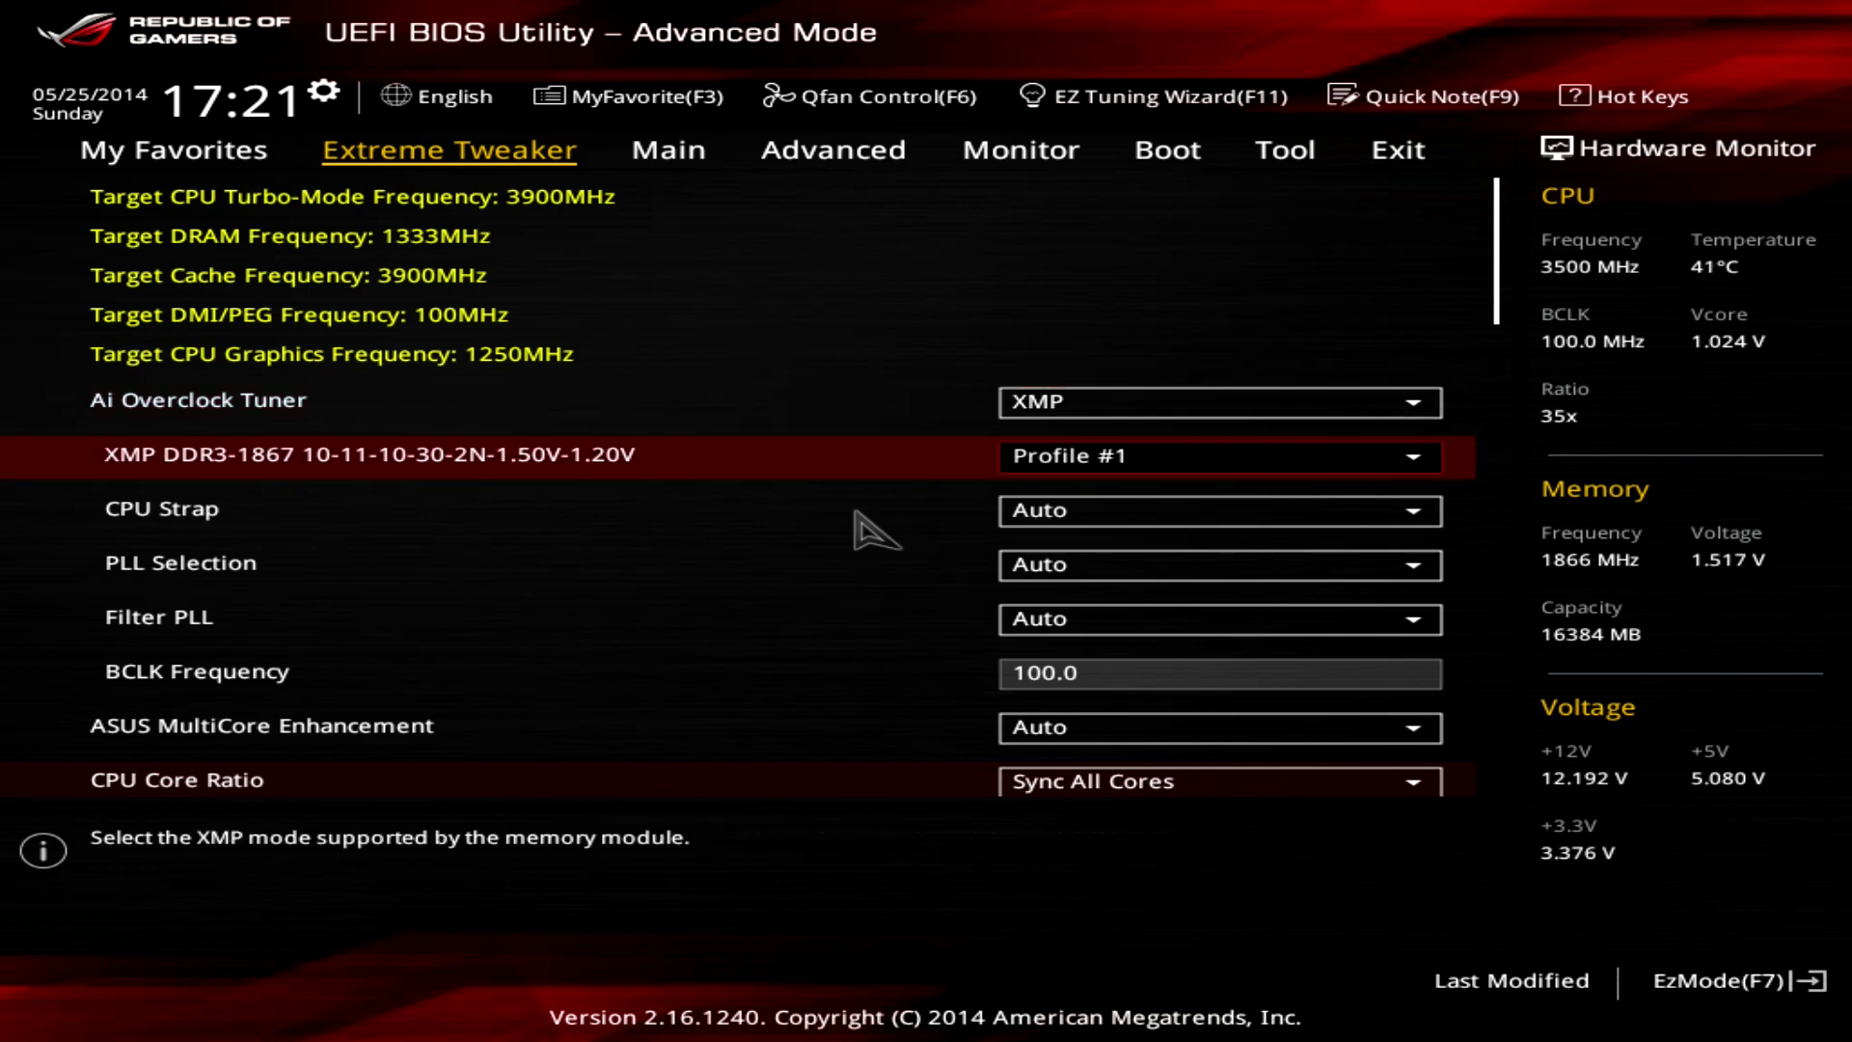
key(Down)
key(Down)
key(Down)
key(Down)
key(Down)
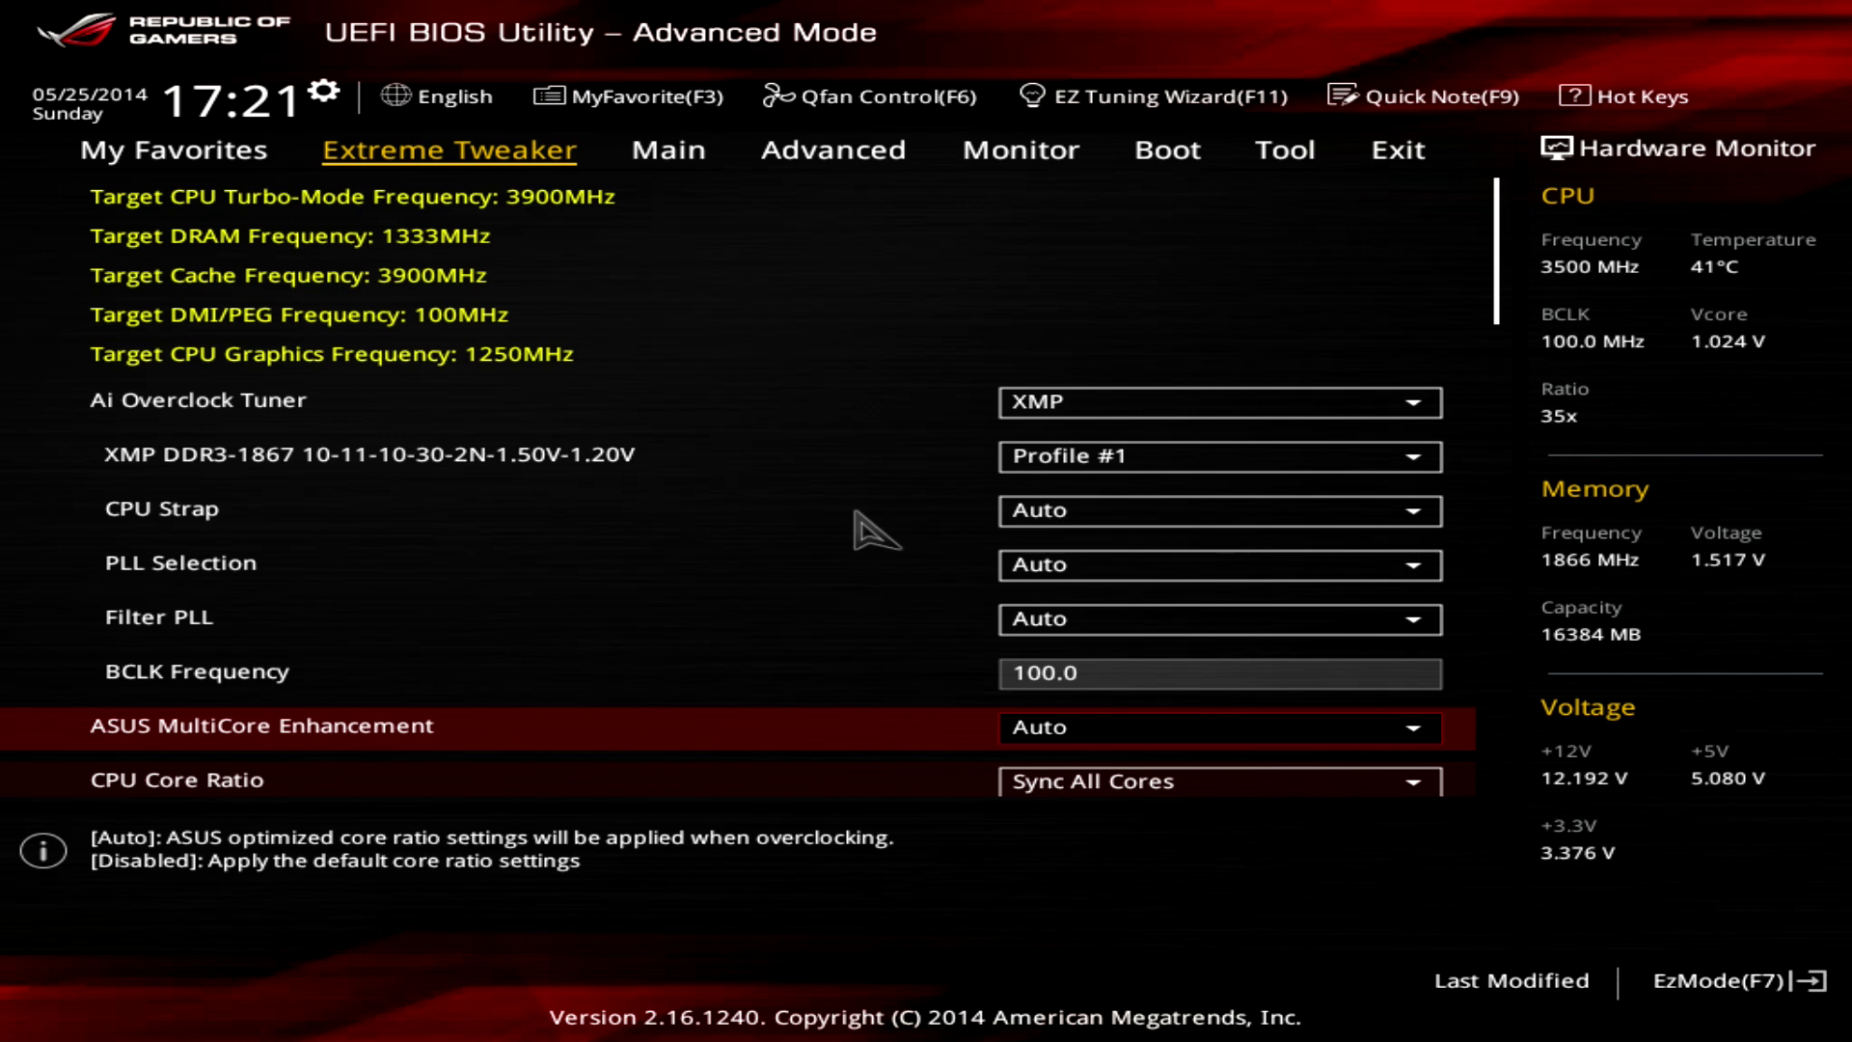
key(Up)
key(Up)
key(Up)
key(Up)
key(Up)
key(Down)
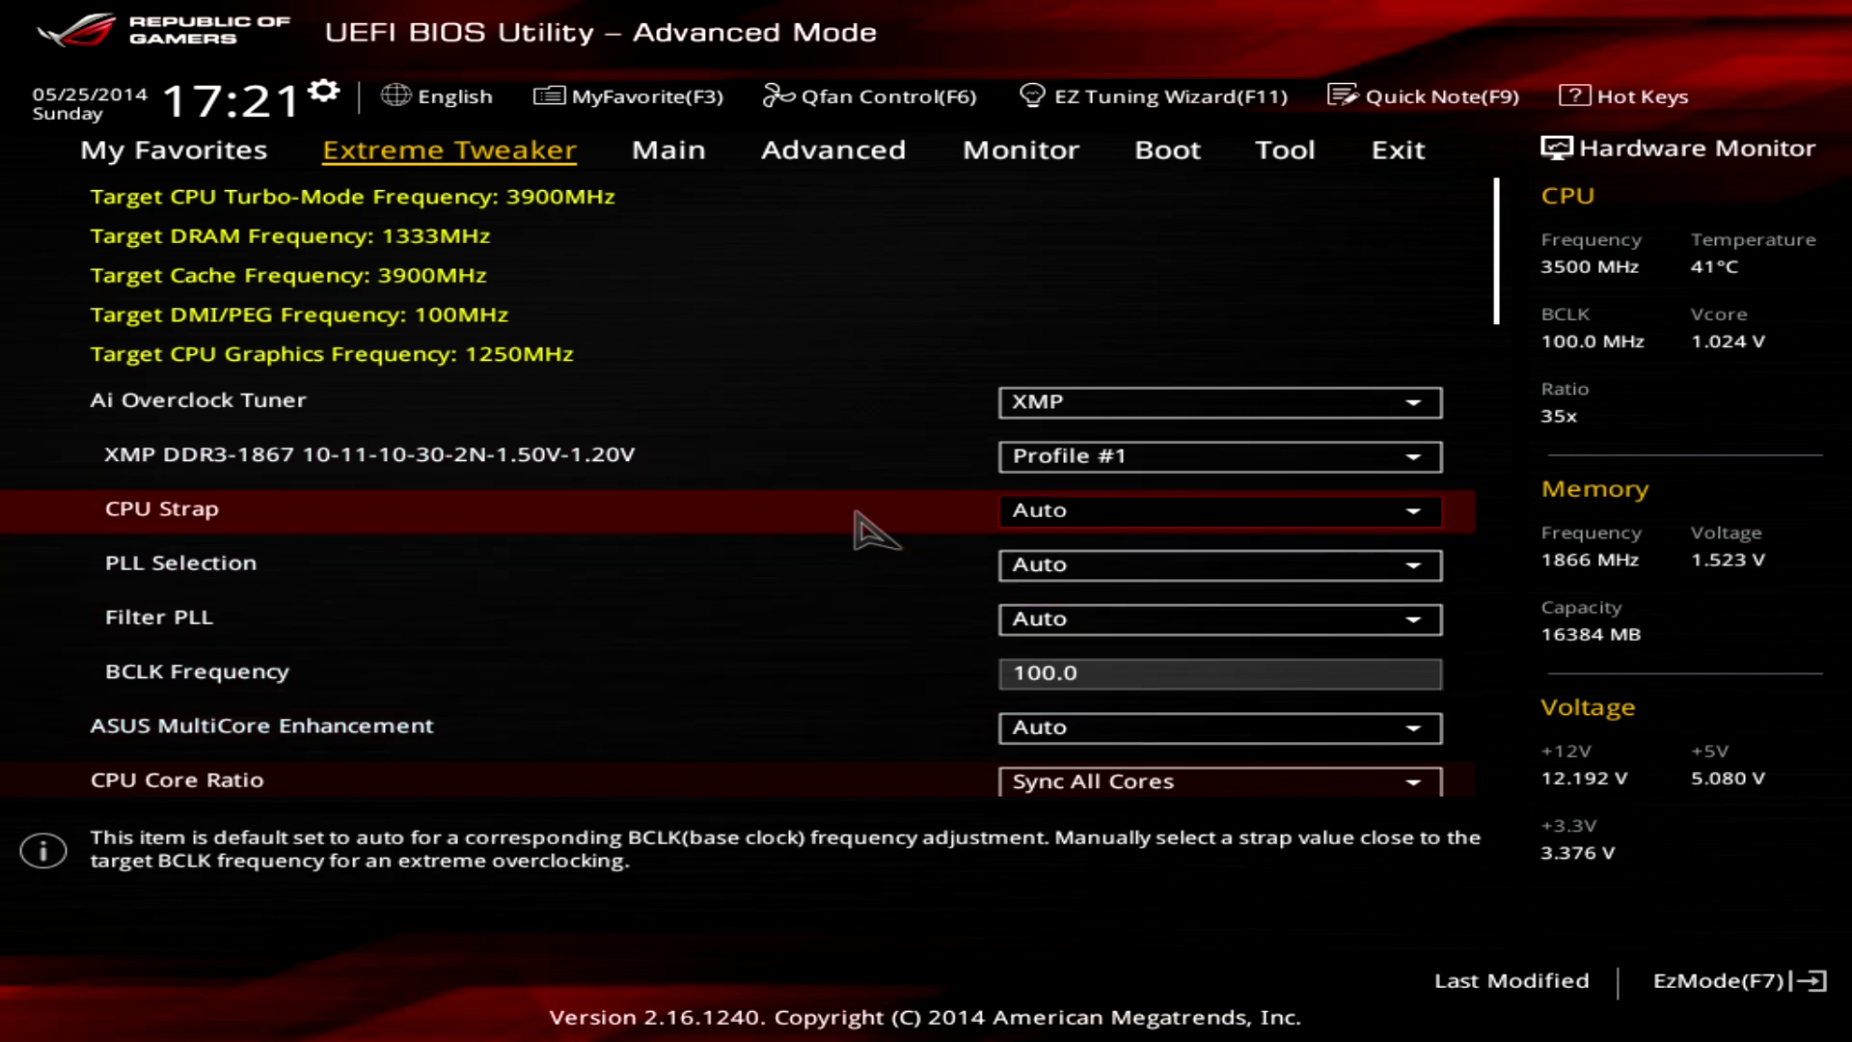
key(Down)
key(Up)
key(Down)
key(Down)
key(Down)
key(Down)
key(Down)
key(Down)
key(Down)
key(Up)
key(Up)
key(Up)
key(Up)
key(Up)
key(Up)
key(Up)
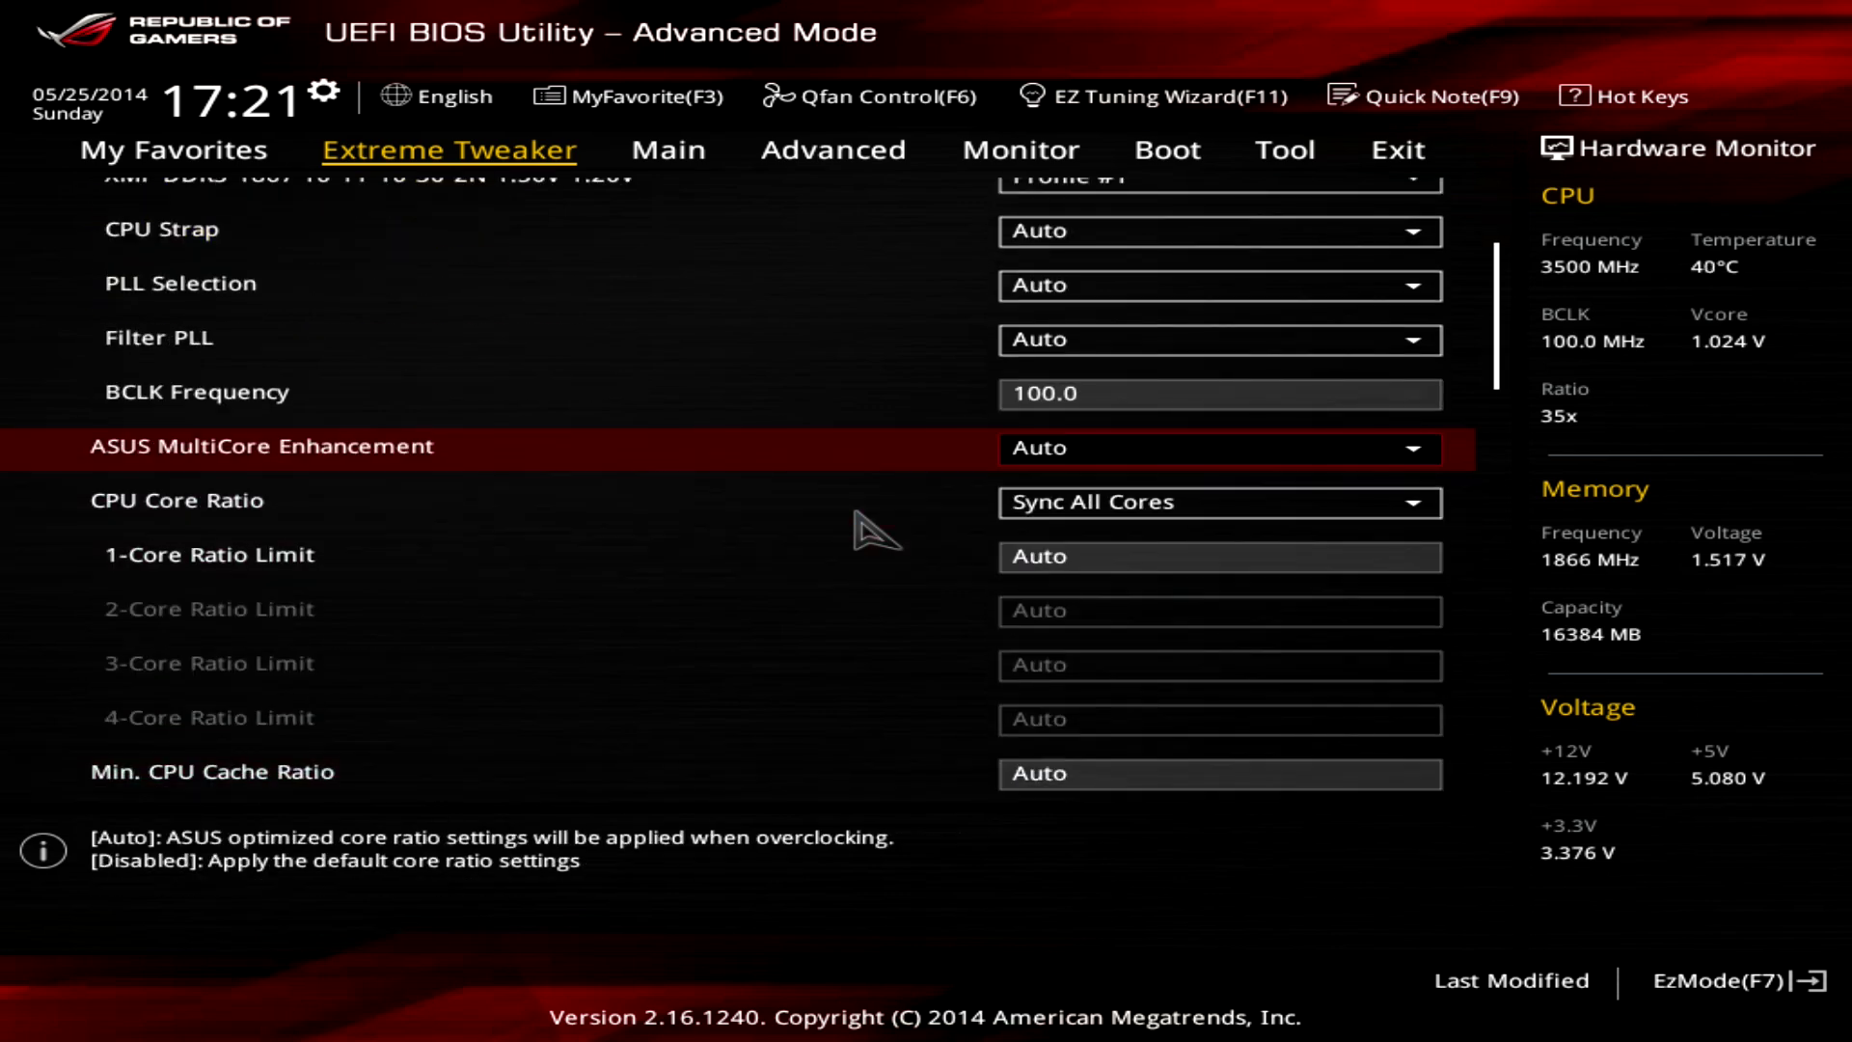
Check the available CPU Strap frequencies and keep the strap on Auto.
key(Return)
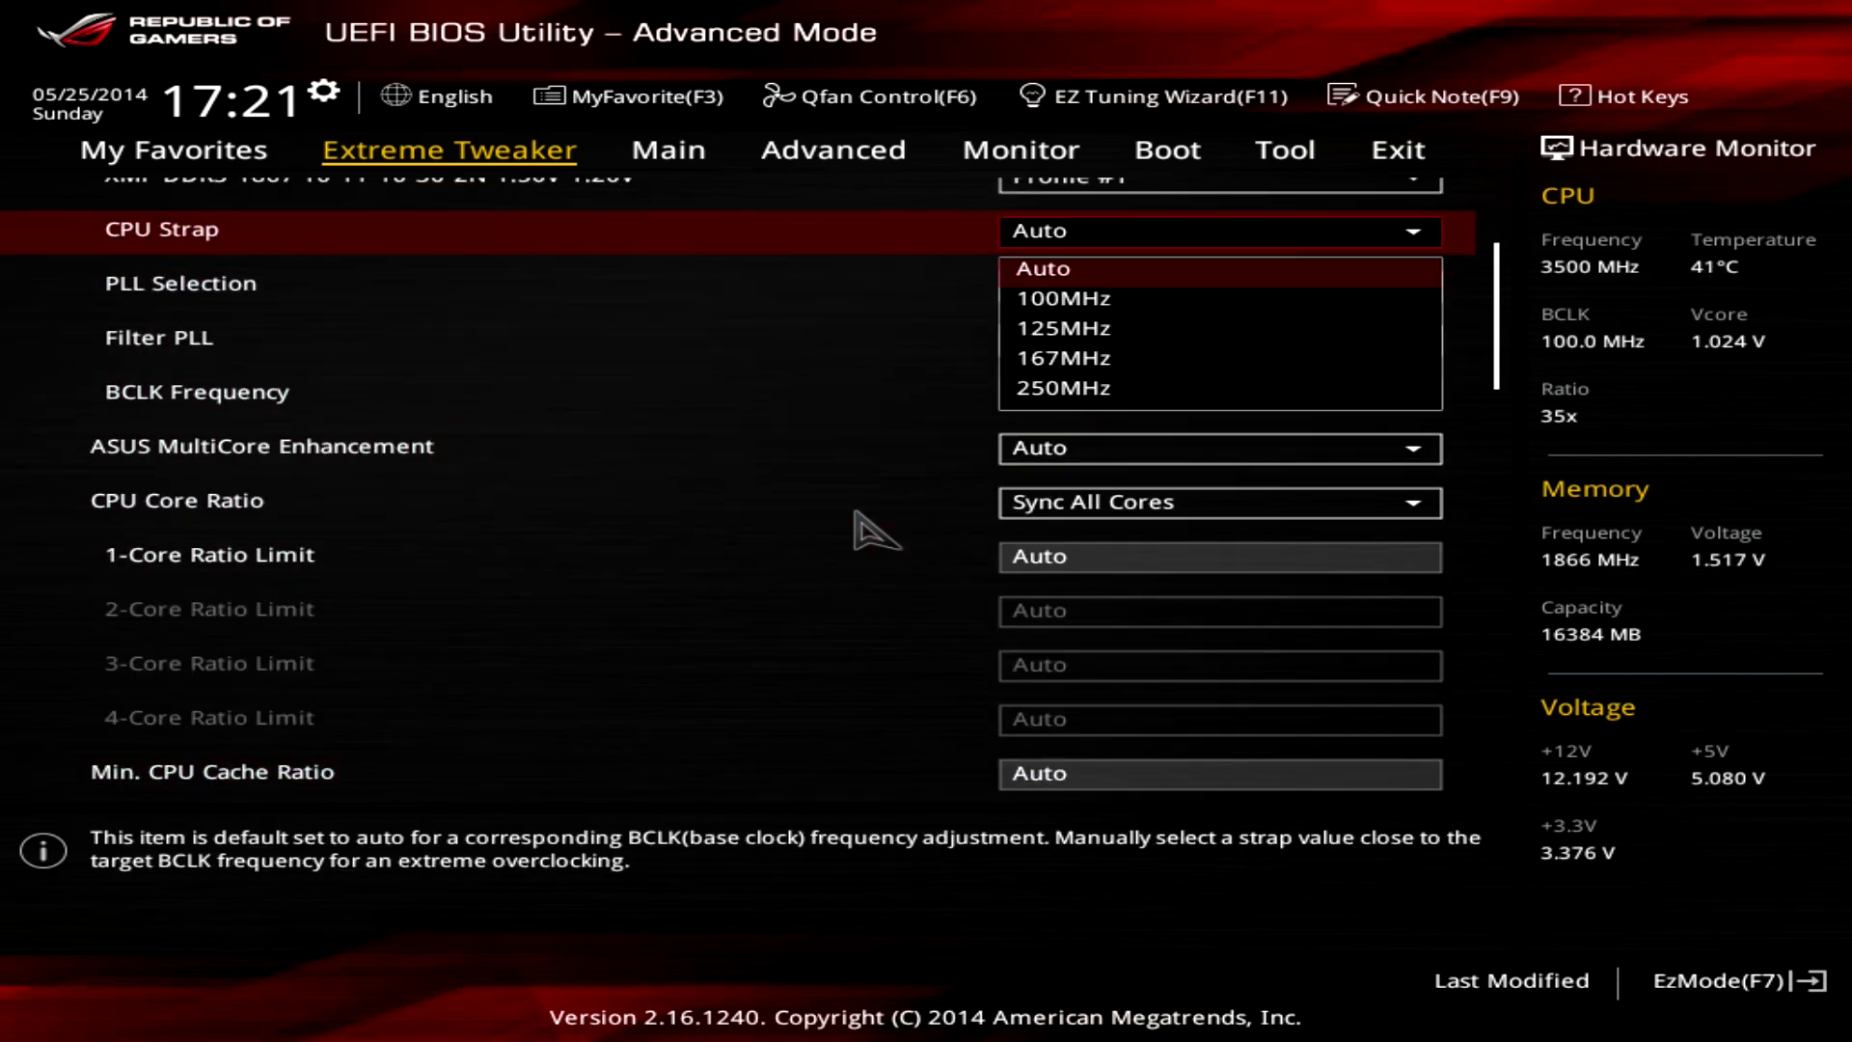
key(Return)
key(Down)
key(Down)
key(Down)
key(Down)
key(Down)
key(Up)
key(Up)
key(Up)
key(Up)
key(Up)
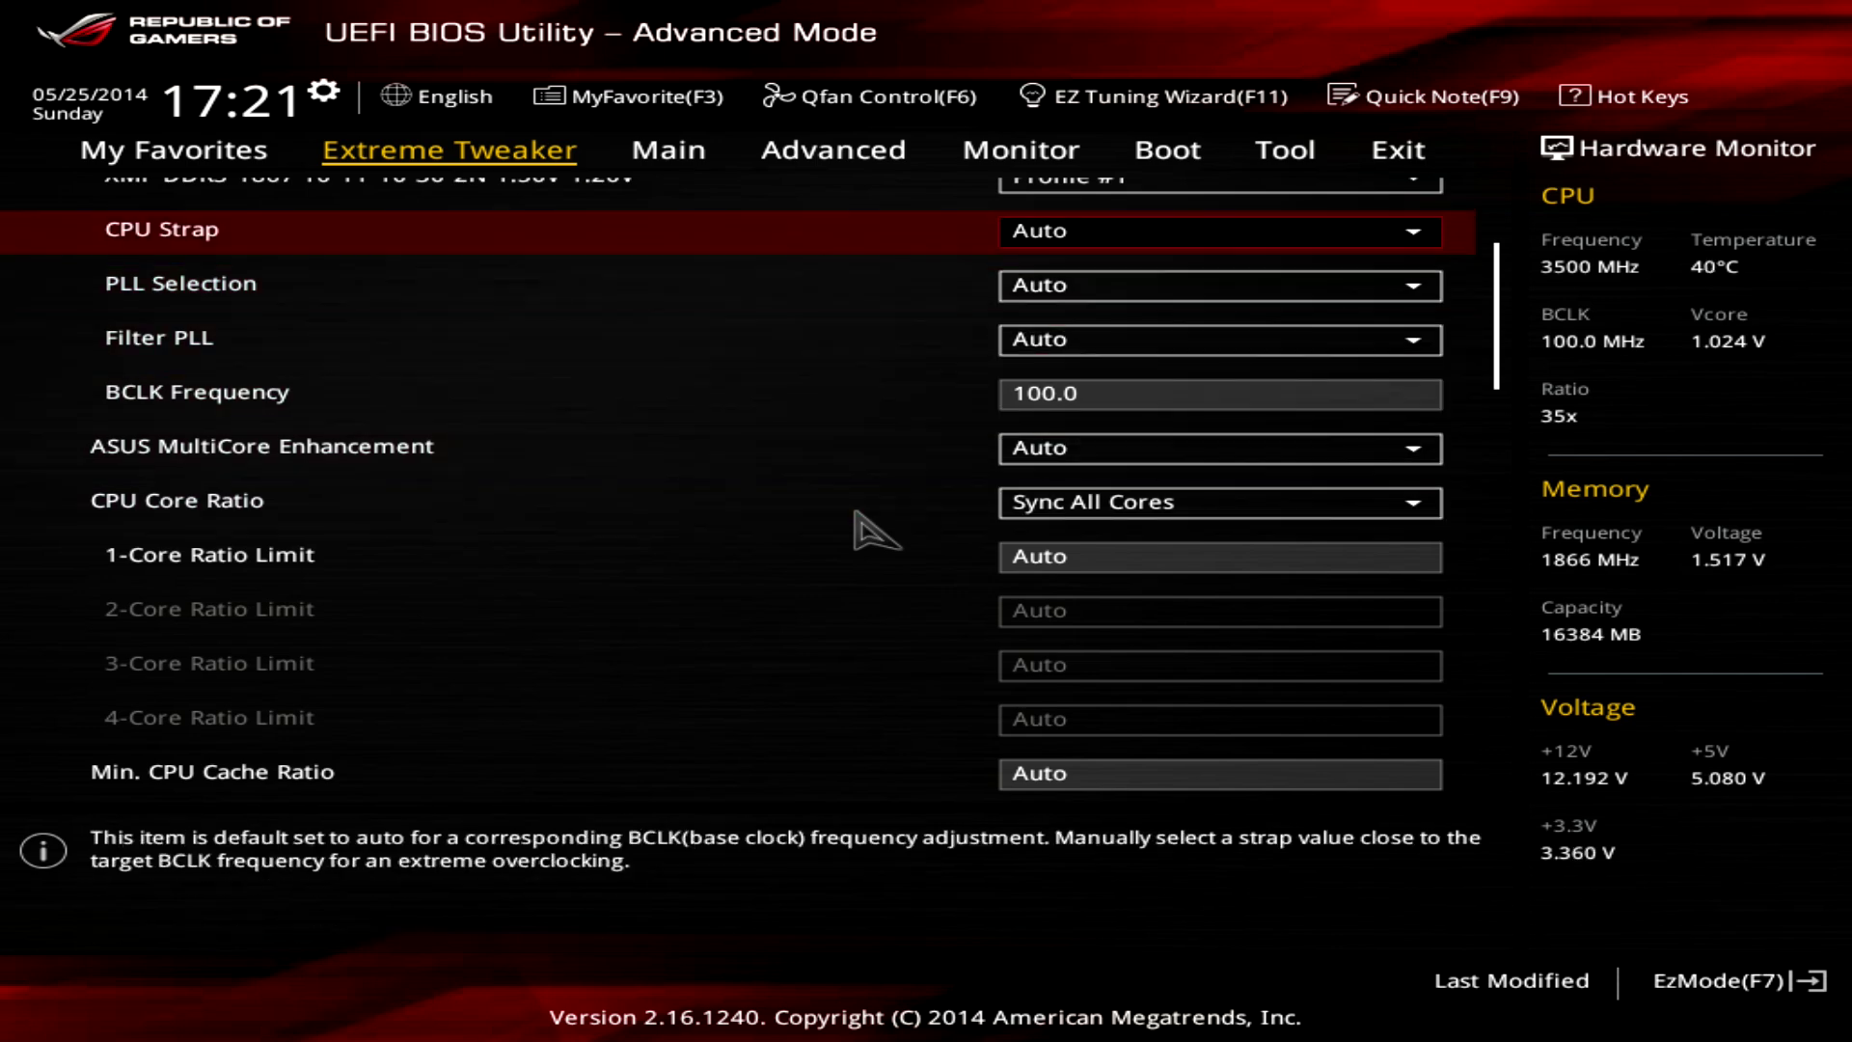
Review the BCLK Frequency, ASUS MultiCore Enhancement and 1-Core Ratio Limit settings.
key(Down)
key(Down)
key(Down)
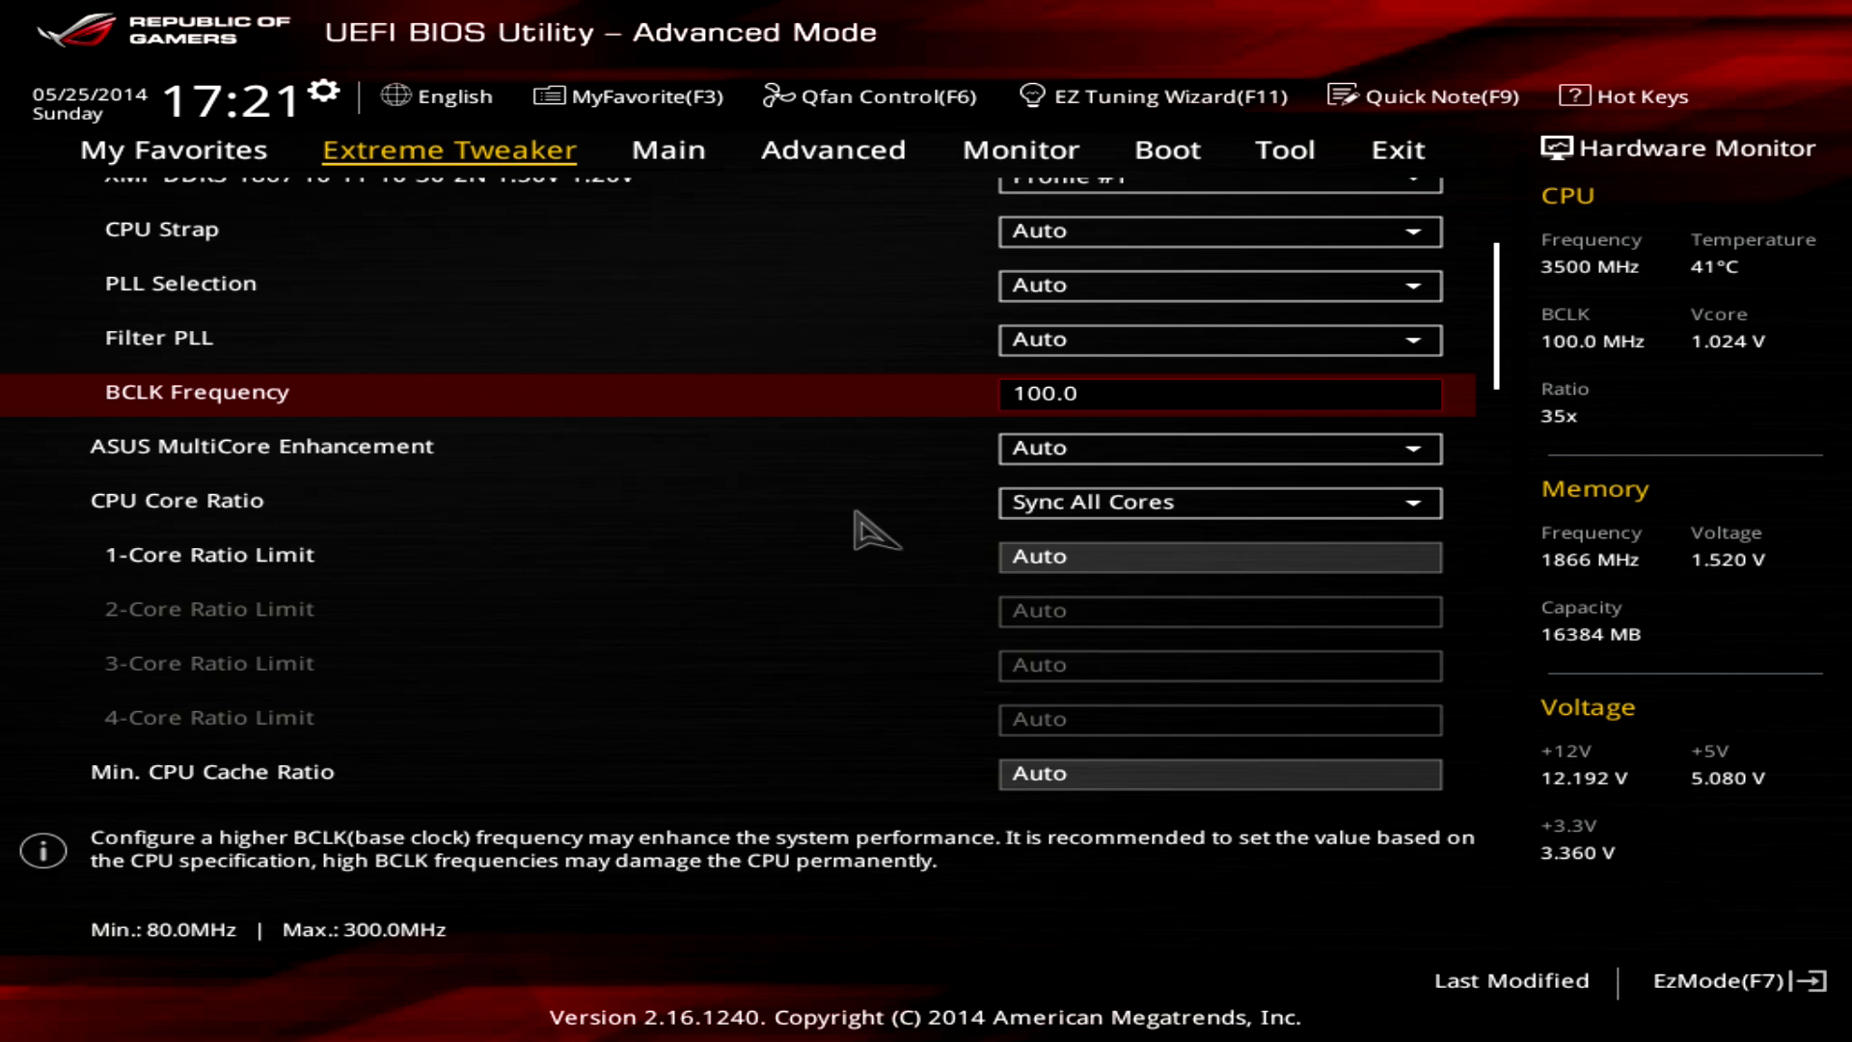
key(Down)
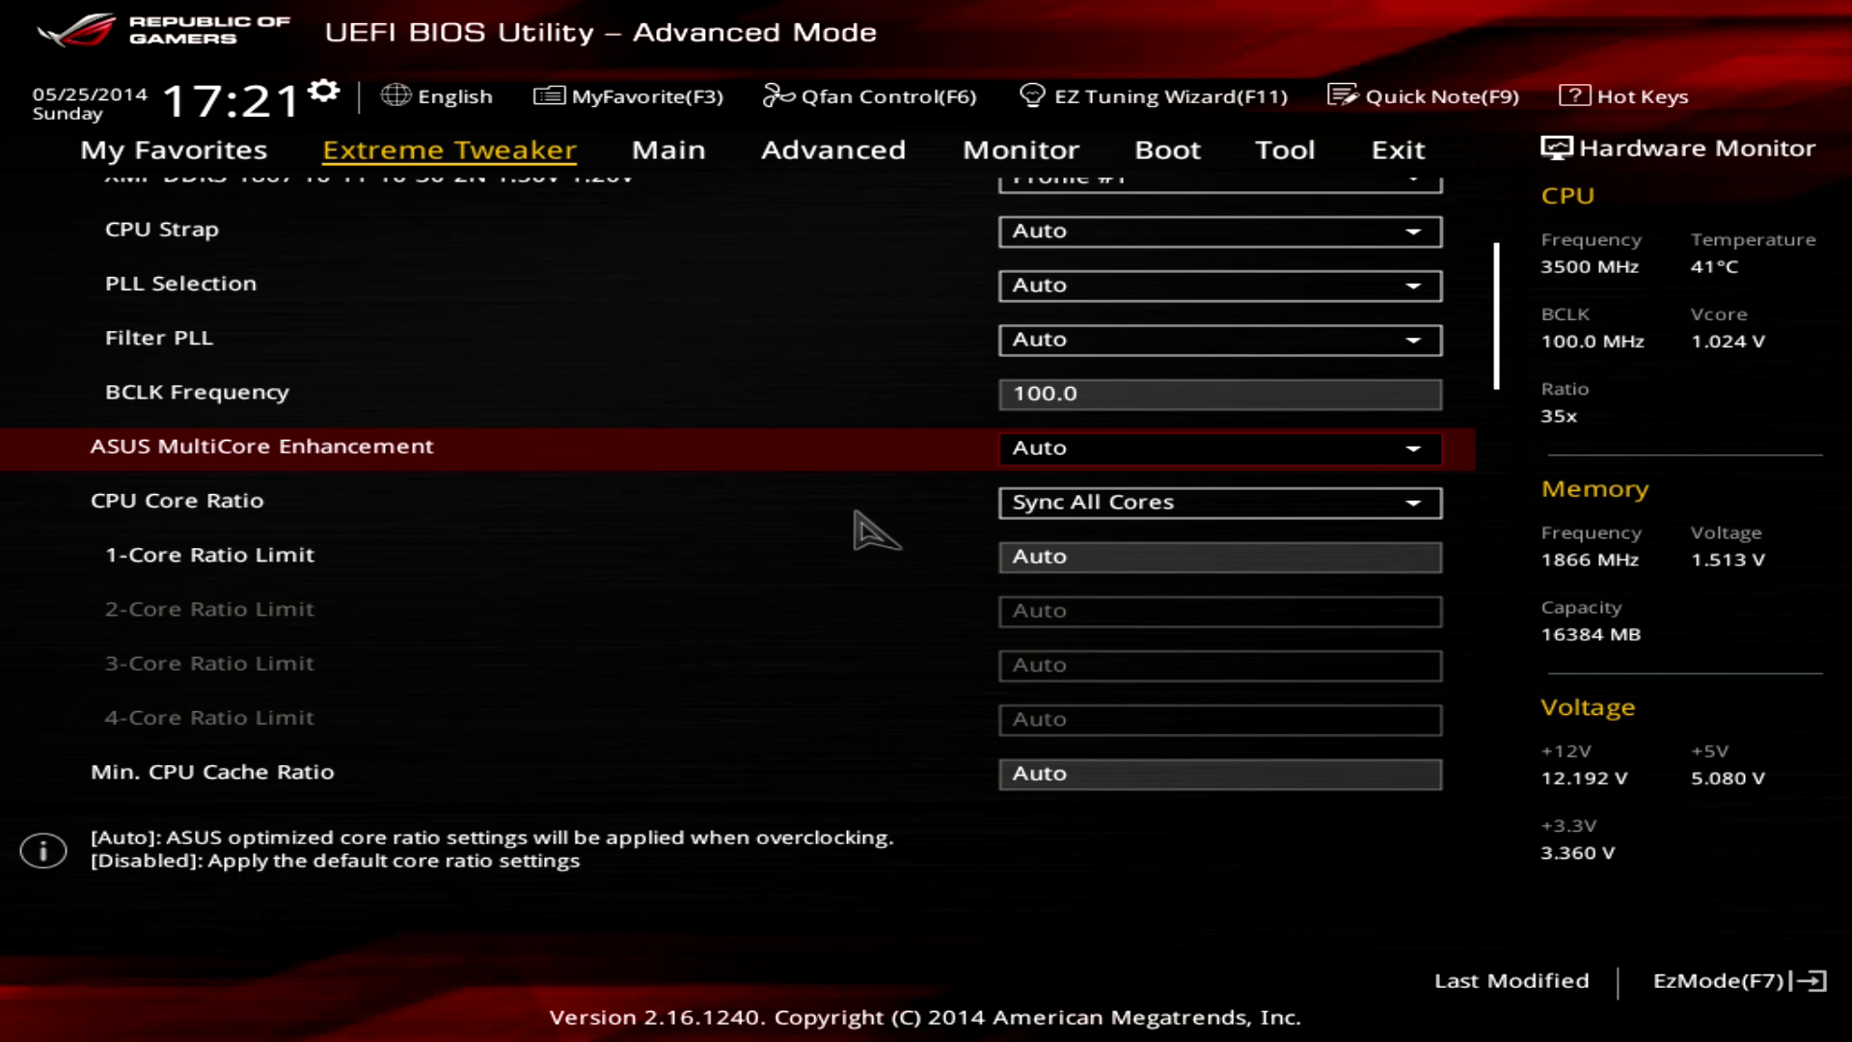
key(Down)
key(Down)
key(Up)
key(Down)
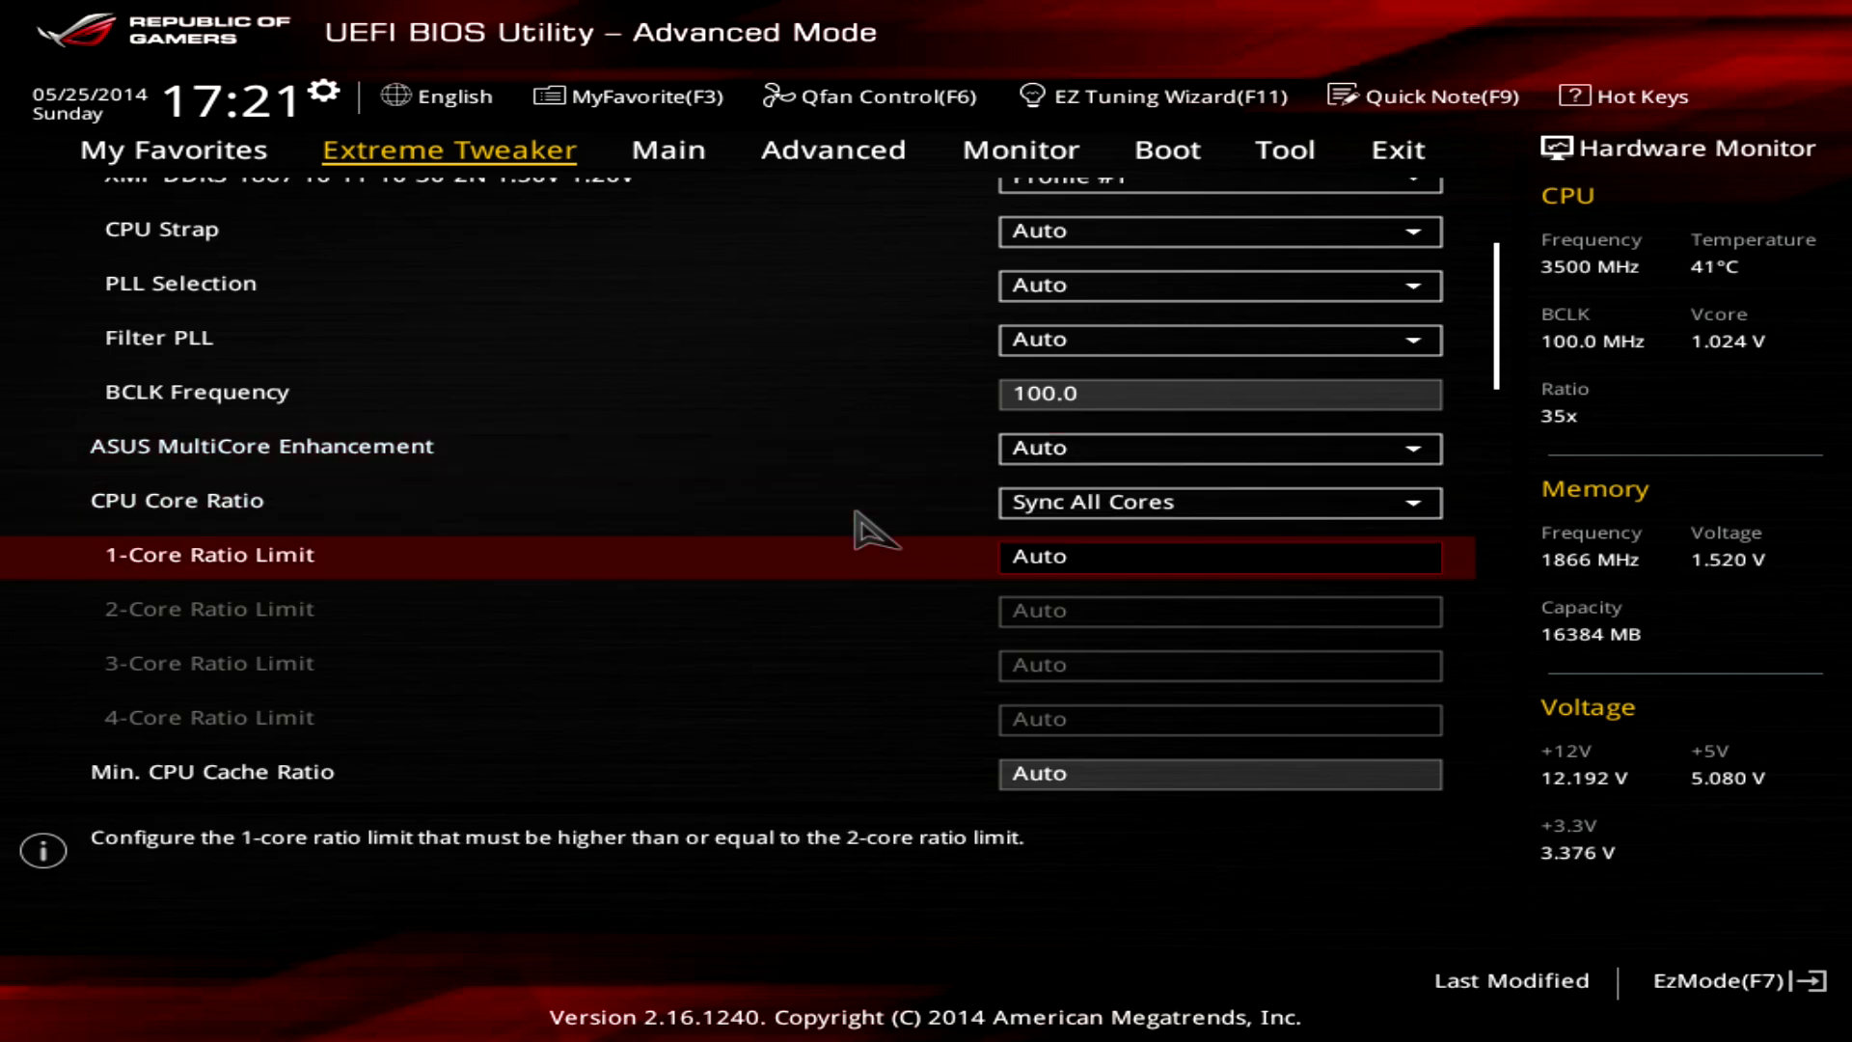
Check the CPU Core Ratio modes and keep Sync All Cores.
key(Up)
key(Return)
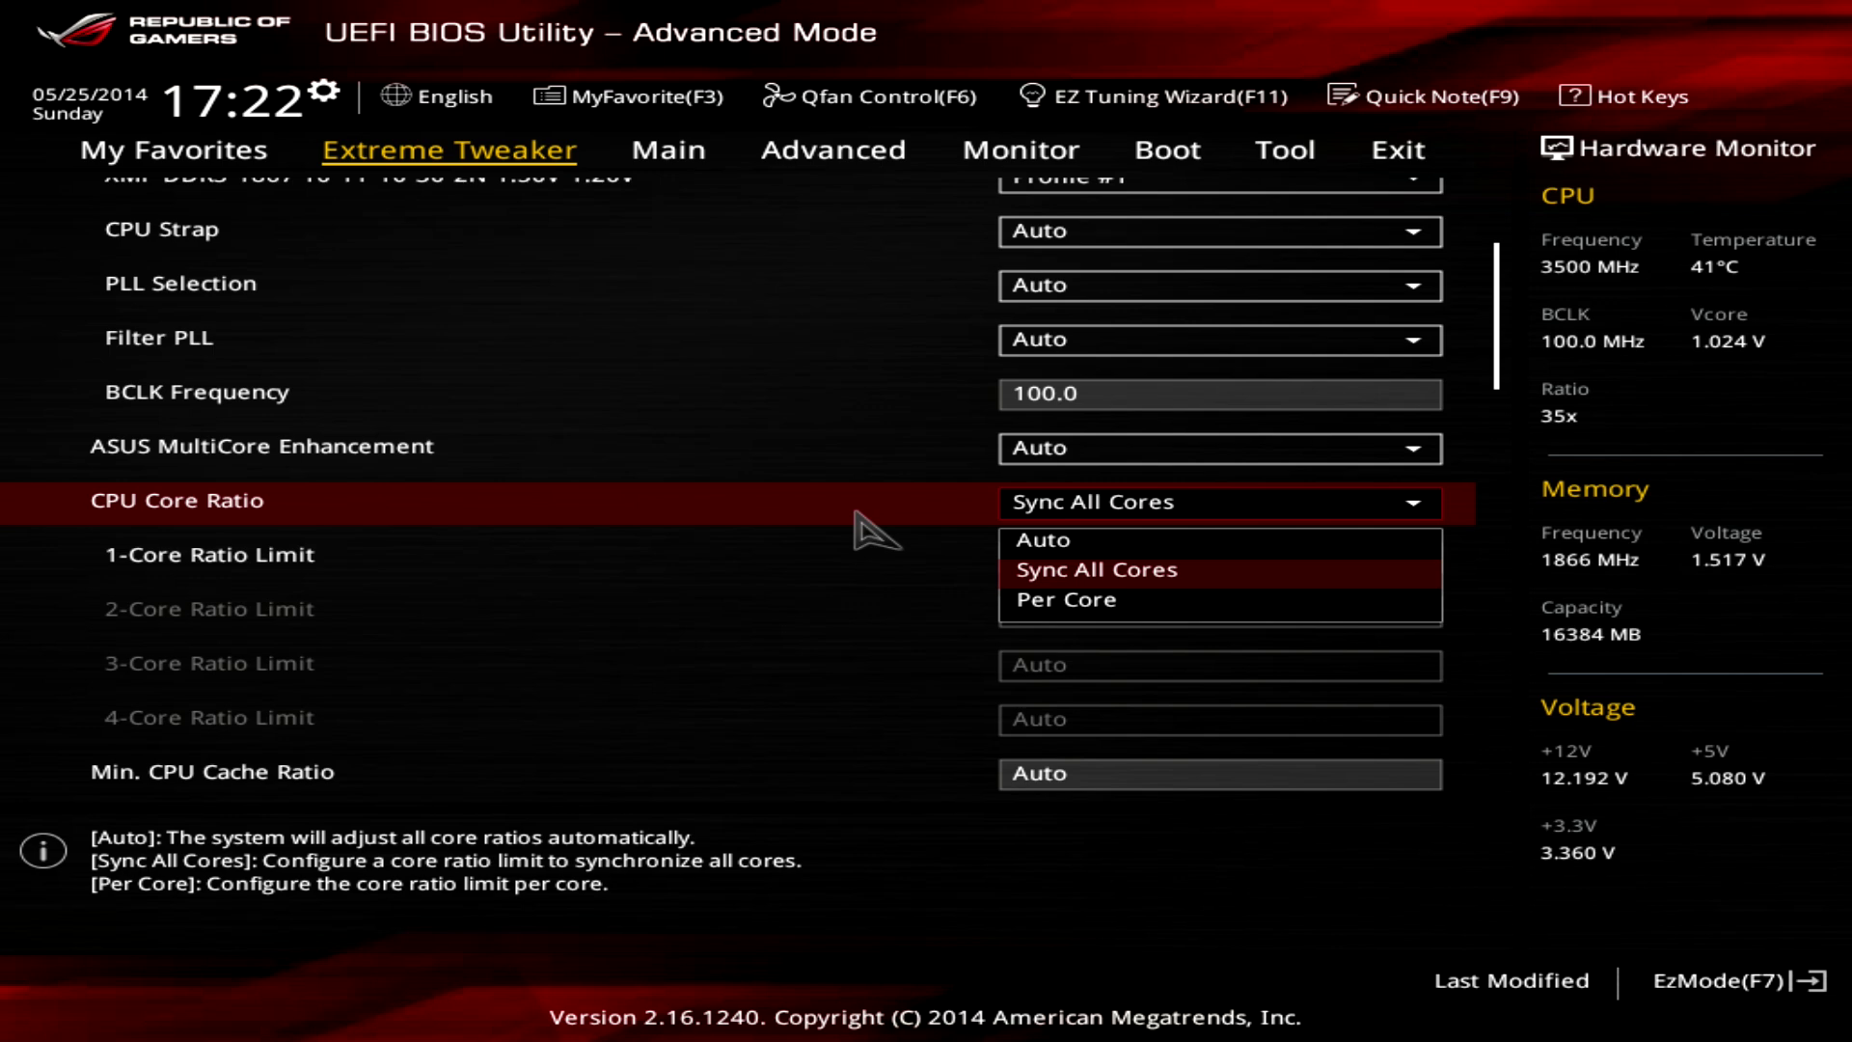
key(Return)
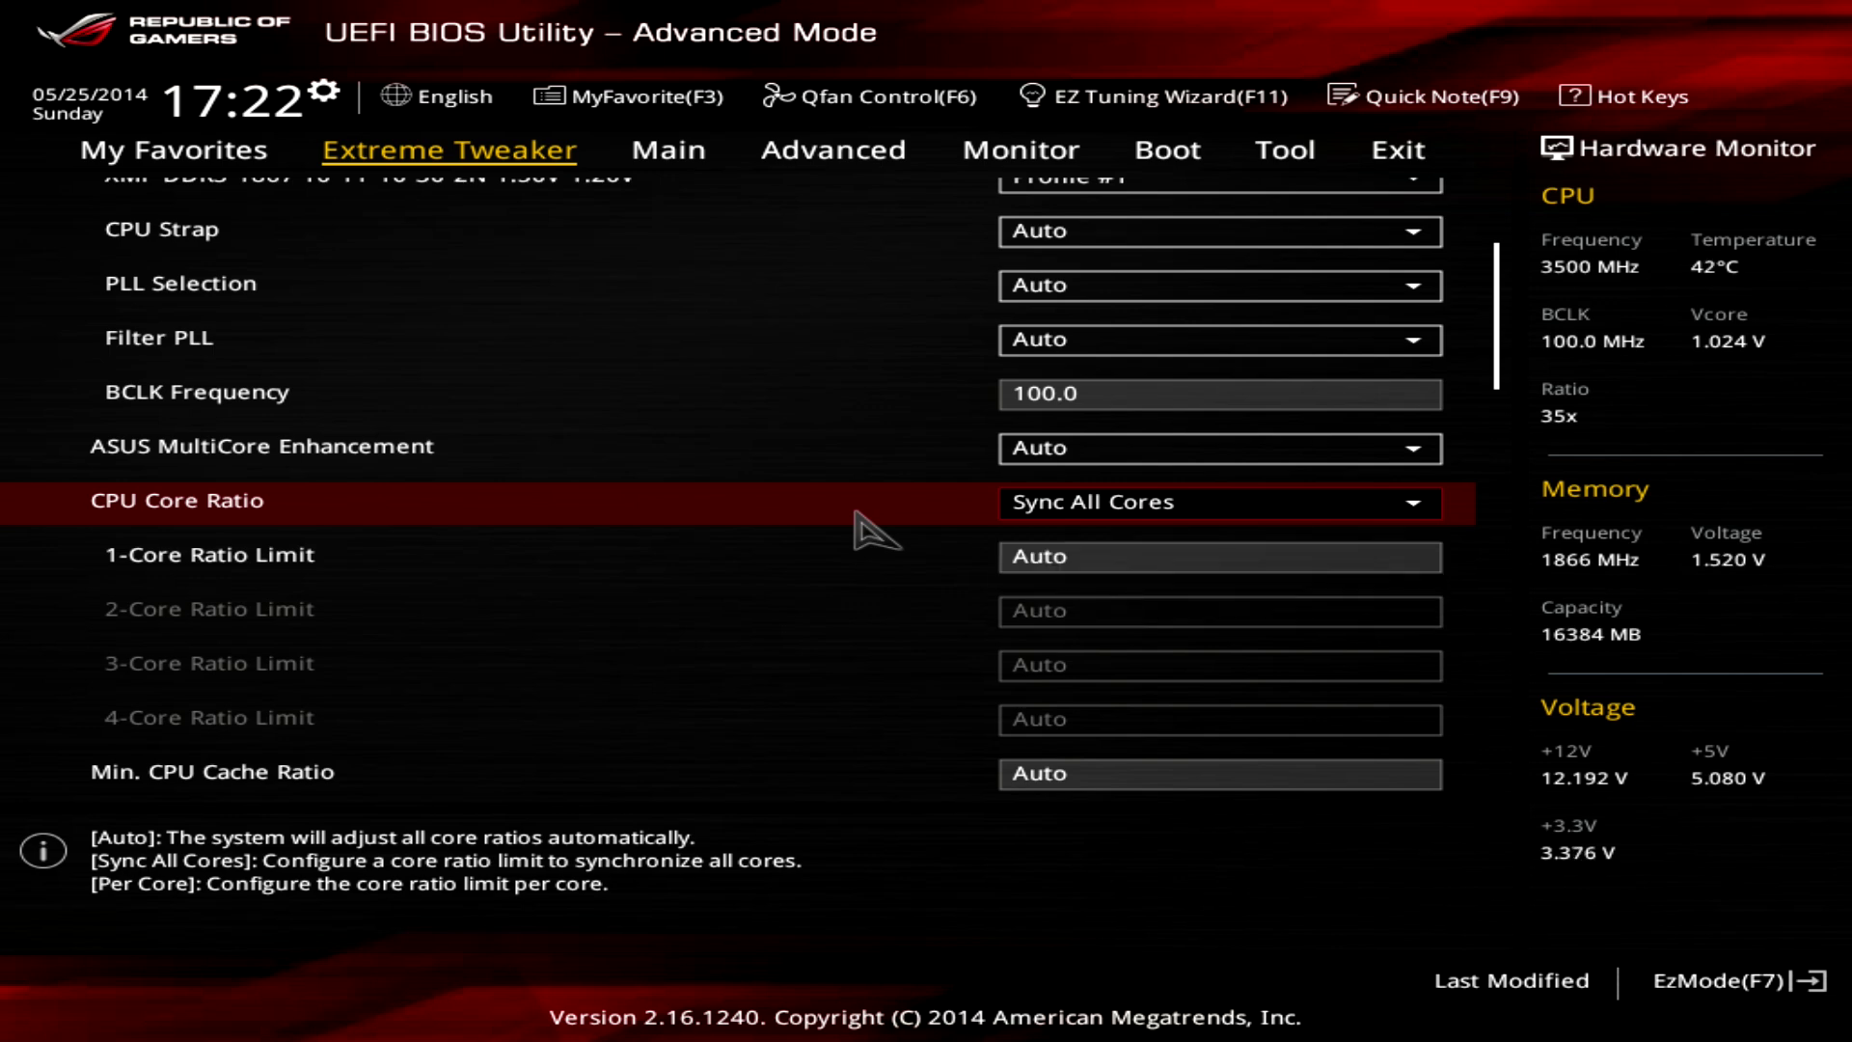
Examine the CPU cache ratio, Internal PLL Overvoltage, DRAM frequency, Xtreme Tweaking, CPU Level Up and EPU Power Saving Mode settings.
key(Down)
key(Down)
key(Down)
key(Down)
key(Down)
key(Down)
key(Down)
key(Down)
key(Down)
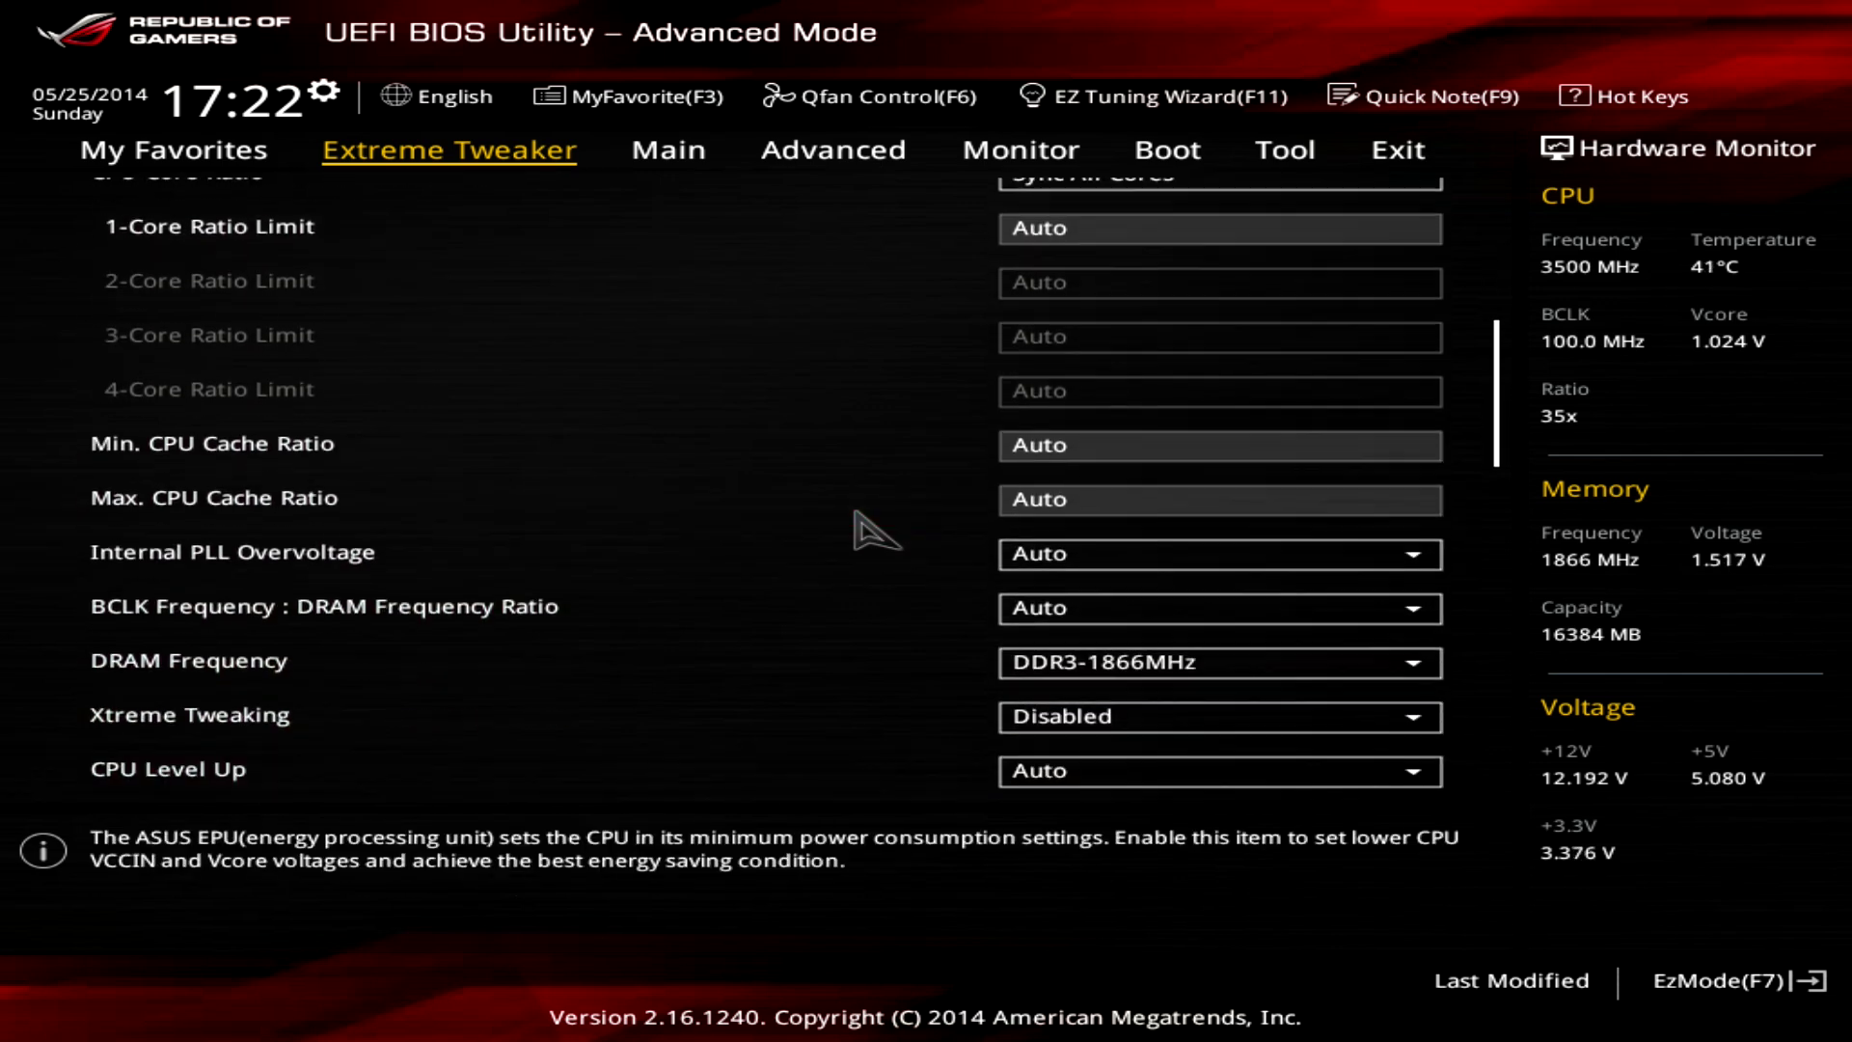
key(Up)
key(Up)
key(Up)
key(Up)
key(Up)
key(Up)
key(Down)
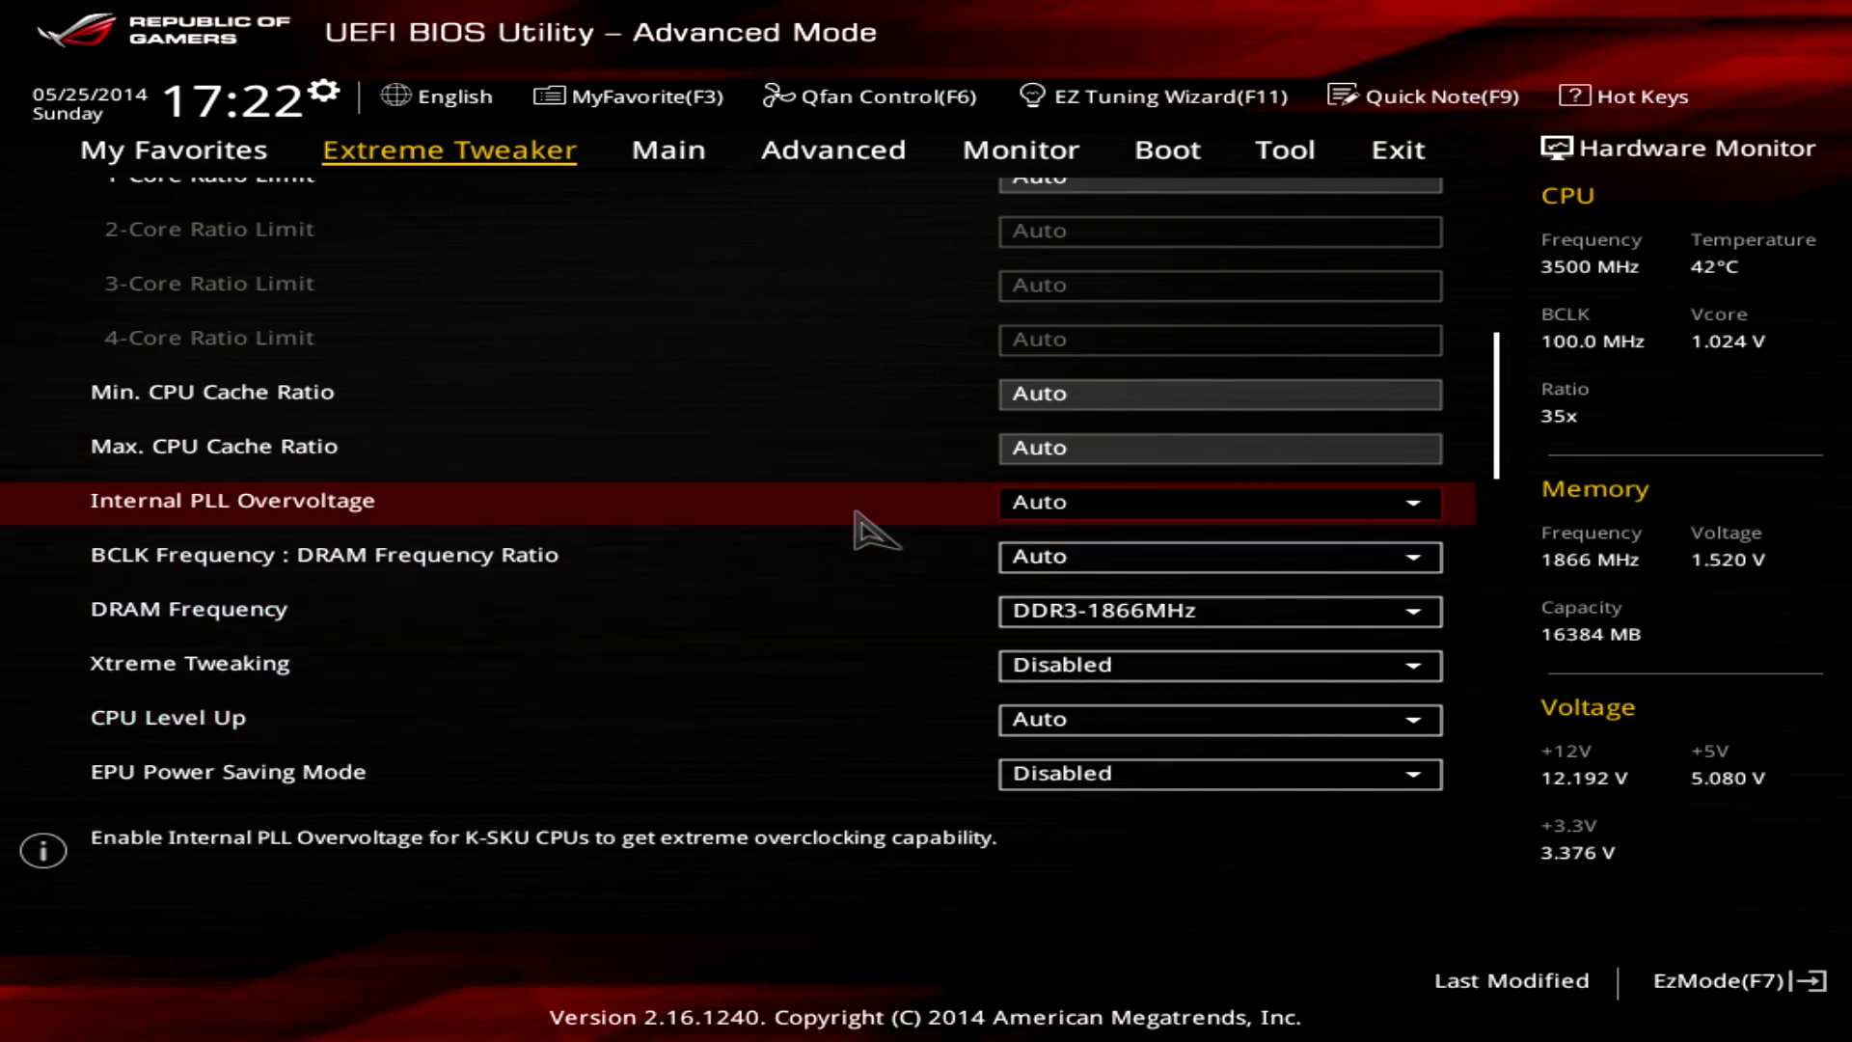
key(Down)
key(Down)
key(Down)
key(Up)
key(Up)
key(Up)
key(Up)
key(Up)
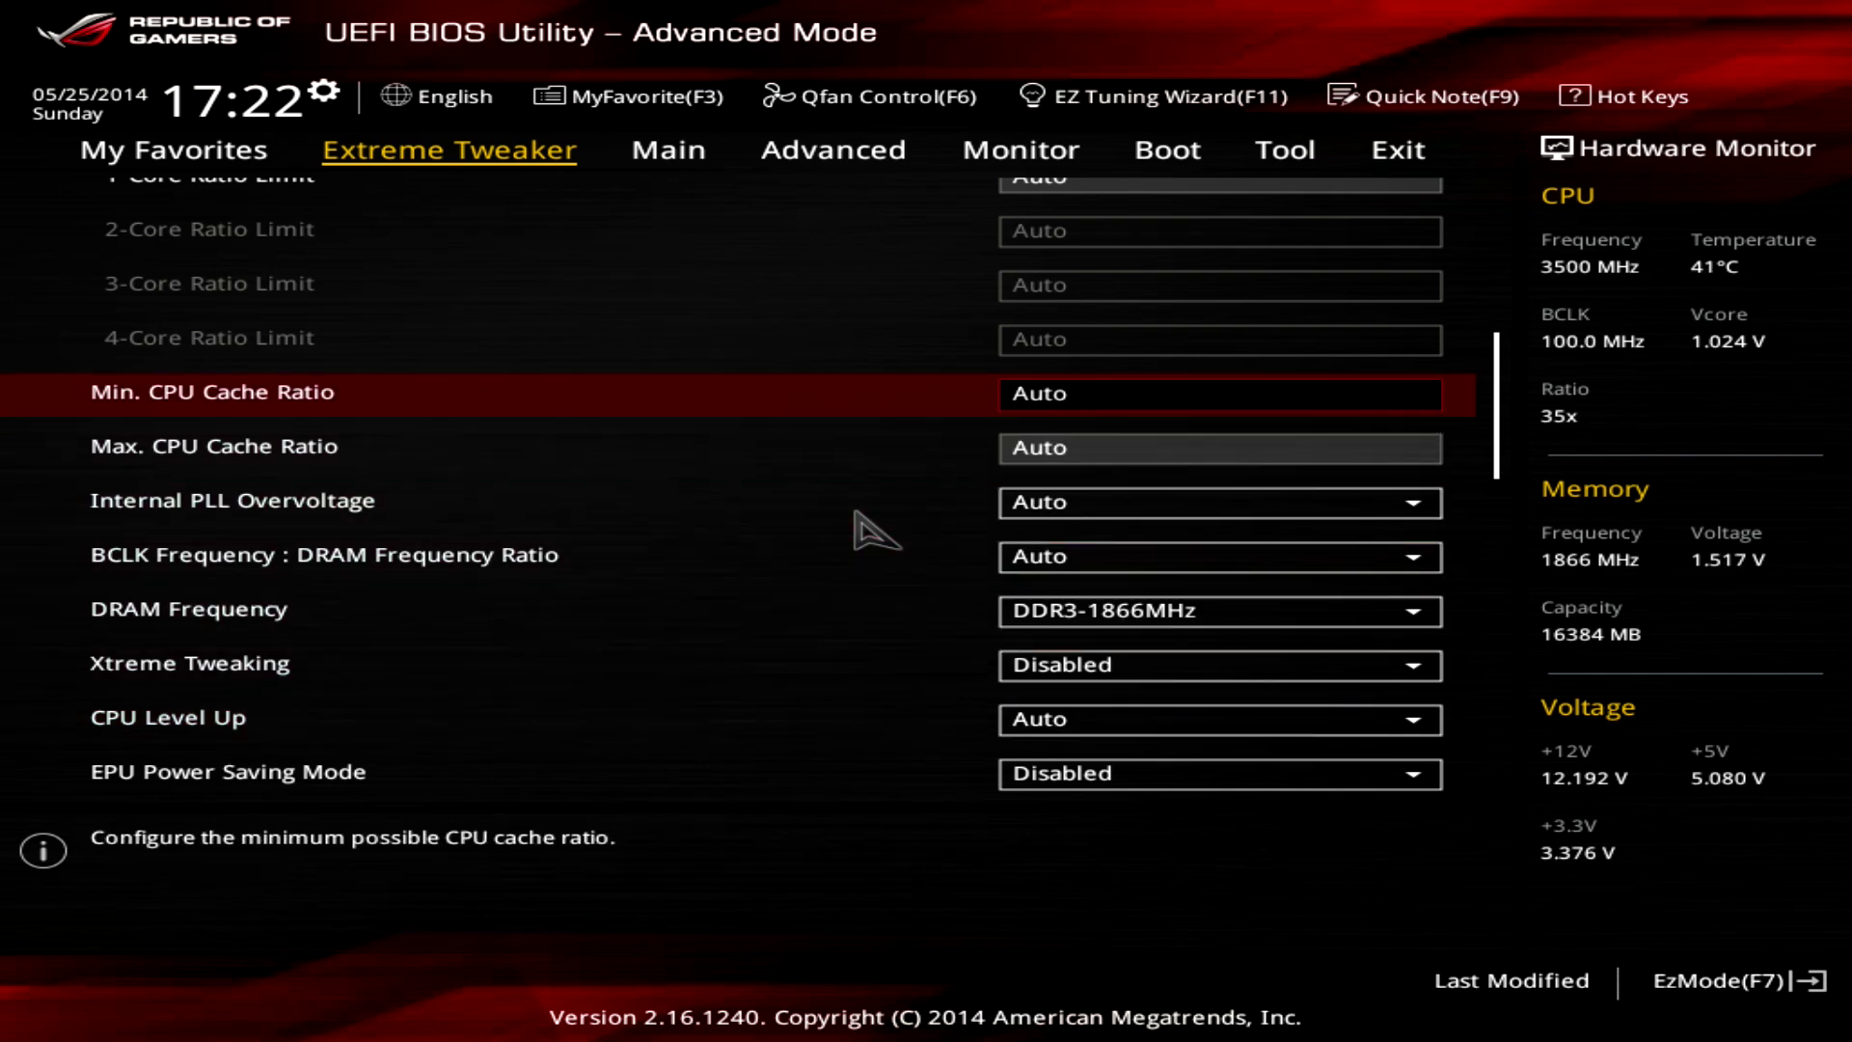
key(Down)
key(Down)
key(Down)
key(Down)
key(Down)
key(Down)
key(Down)
key(Up)
key(Up)
key(Up)
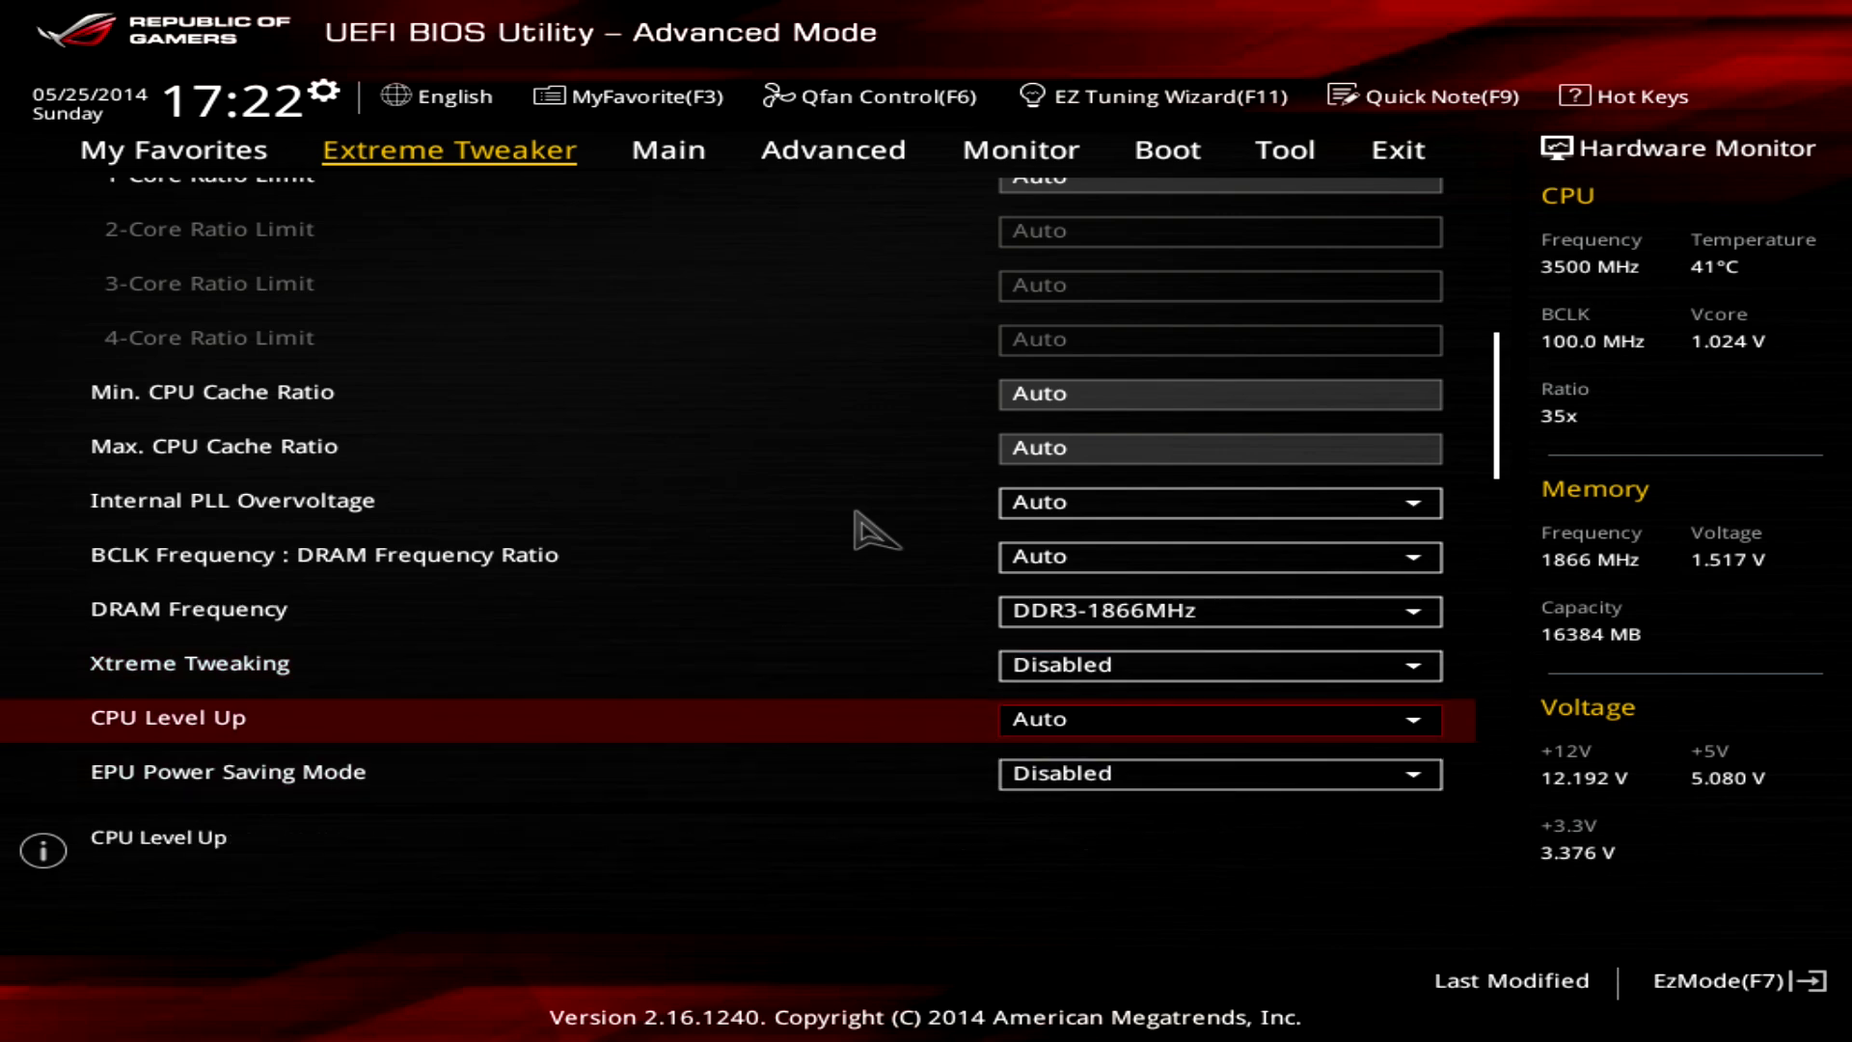
Look through the DRAM Frequency options up to DDR3-2600MHz and keep DDR3-1866MHz.
key(Return)
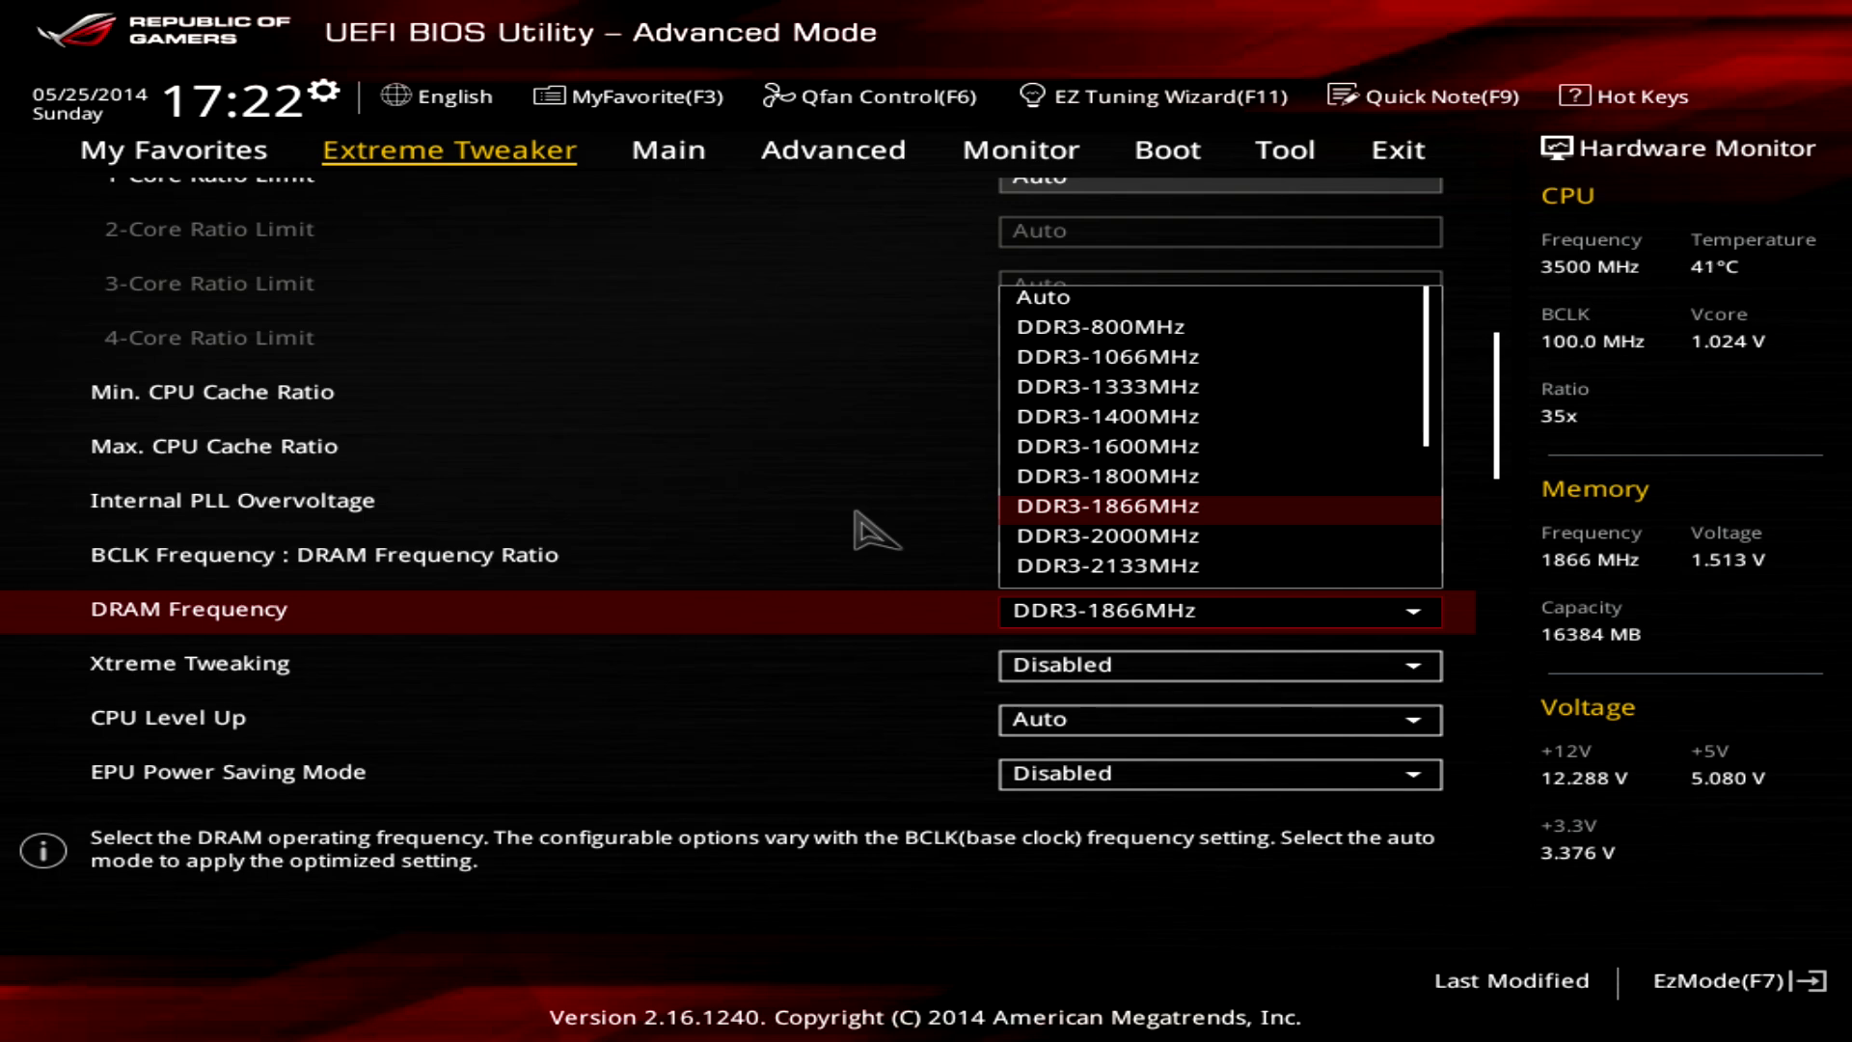
key(Down)
key(Down)
key(Down)
key(Down)
key(Down)
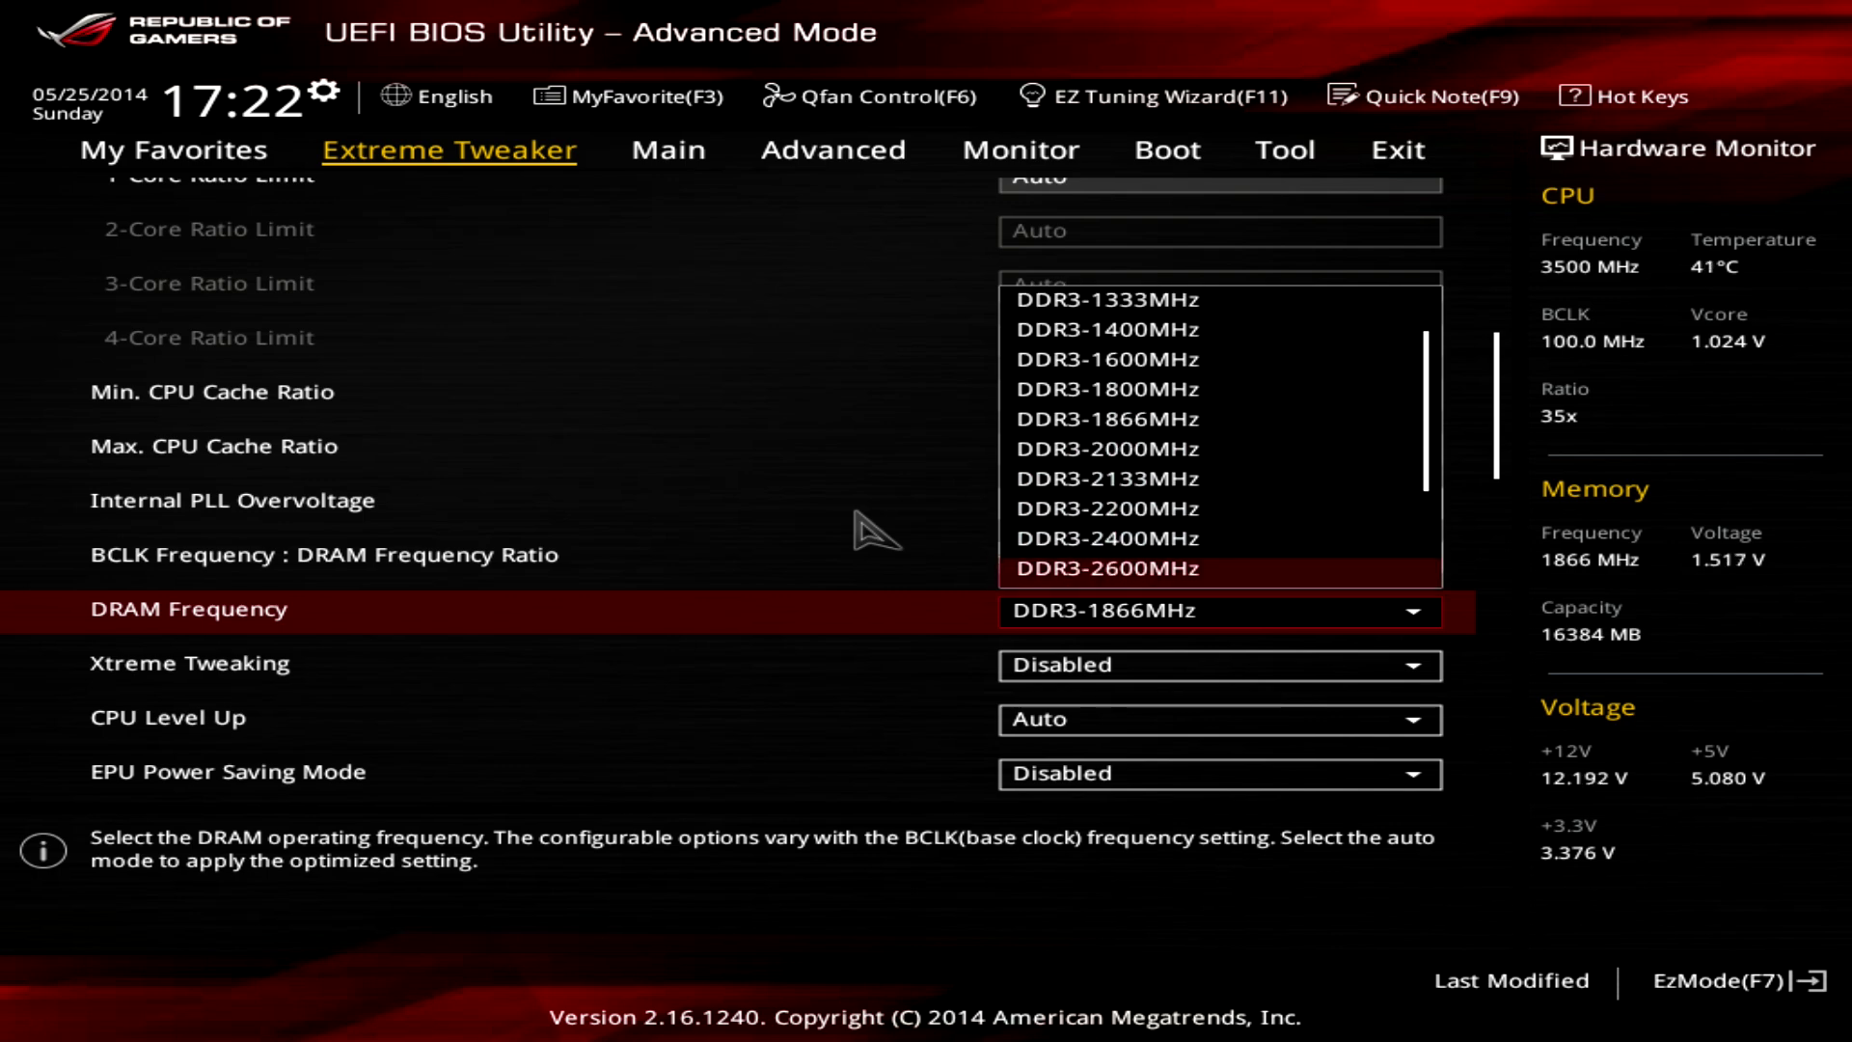
key(Up)
key(Up)
key(Up)
key(Up)
key(Up)
key(Return)
Review the CPU Level Up presets and keep the setting on Auto.
key(Down)
key(Down)
key(Down)
key(Down)
key(Down)
key(Down)
key(Up)
key(Up)
key(Up)
key(Up)
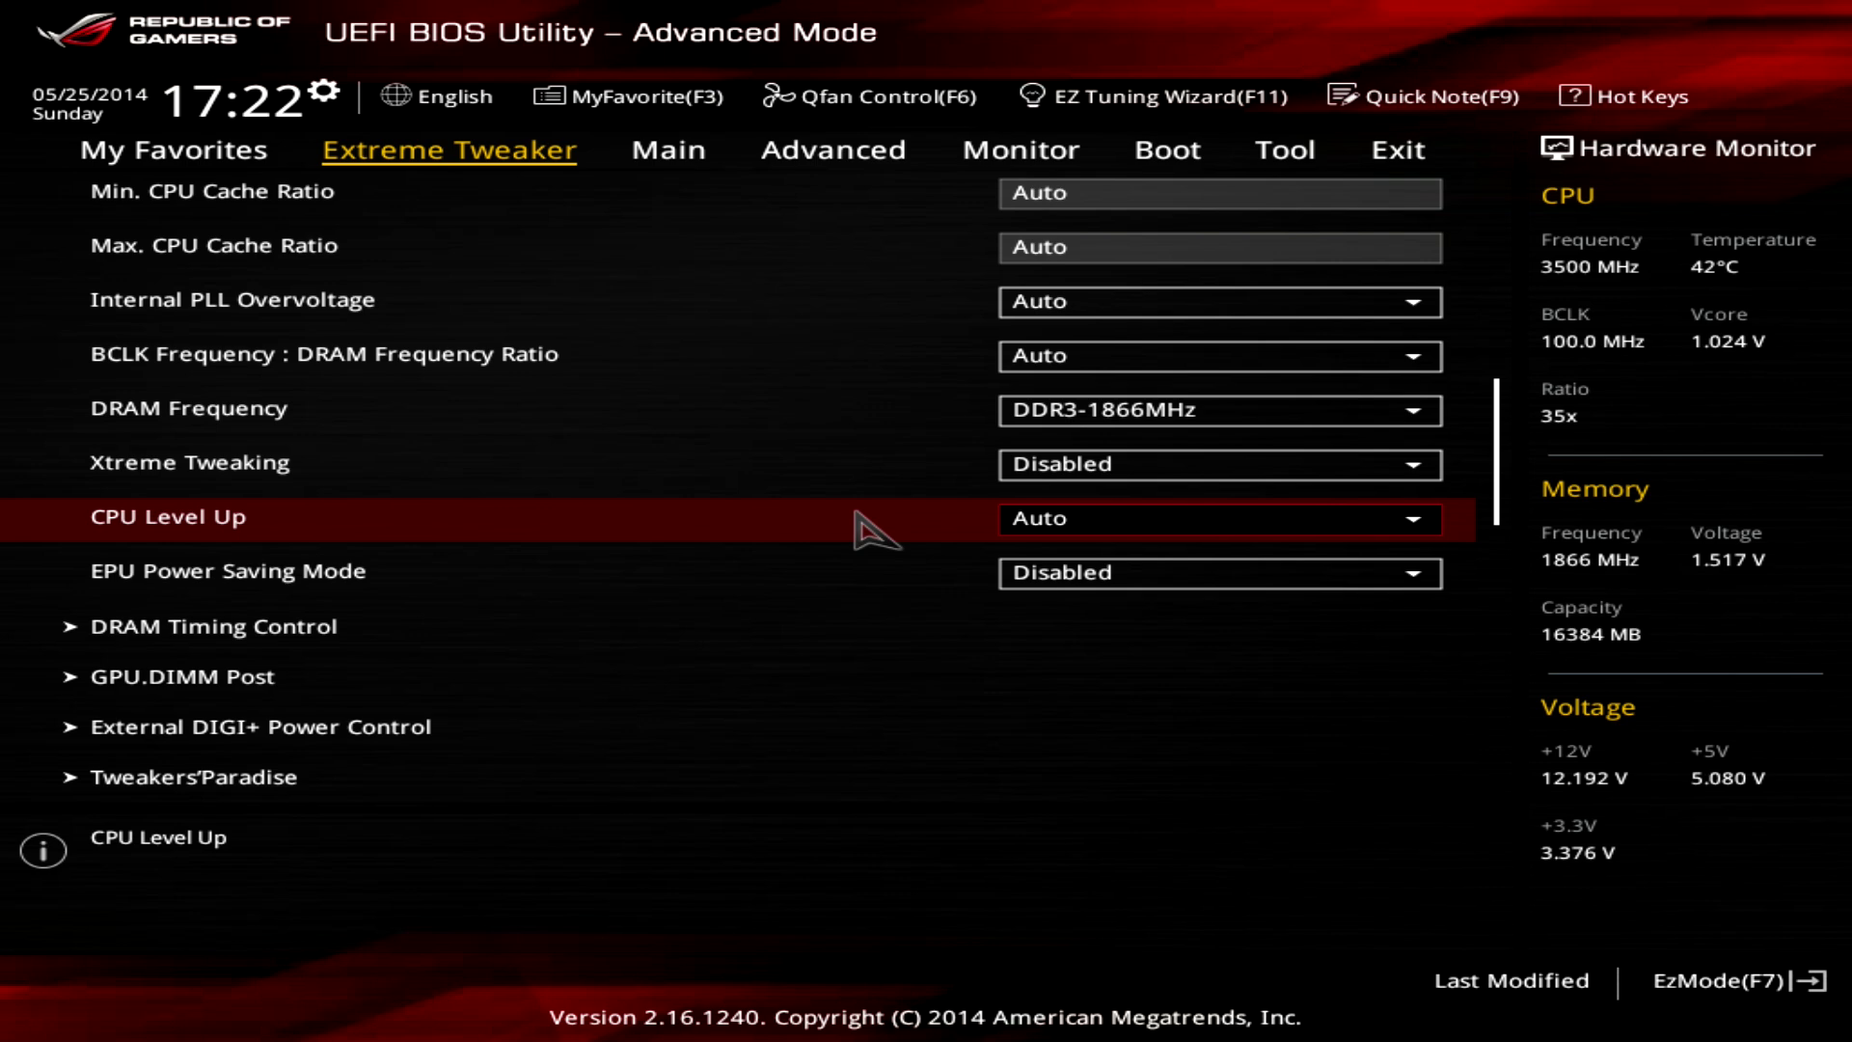
key(Return)
key(Down)
key(Down)
key(Down)
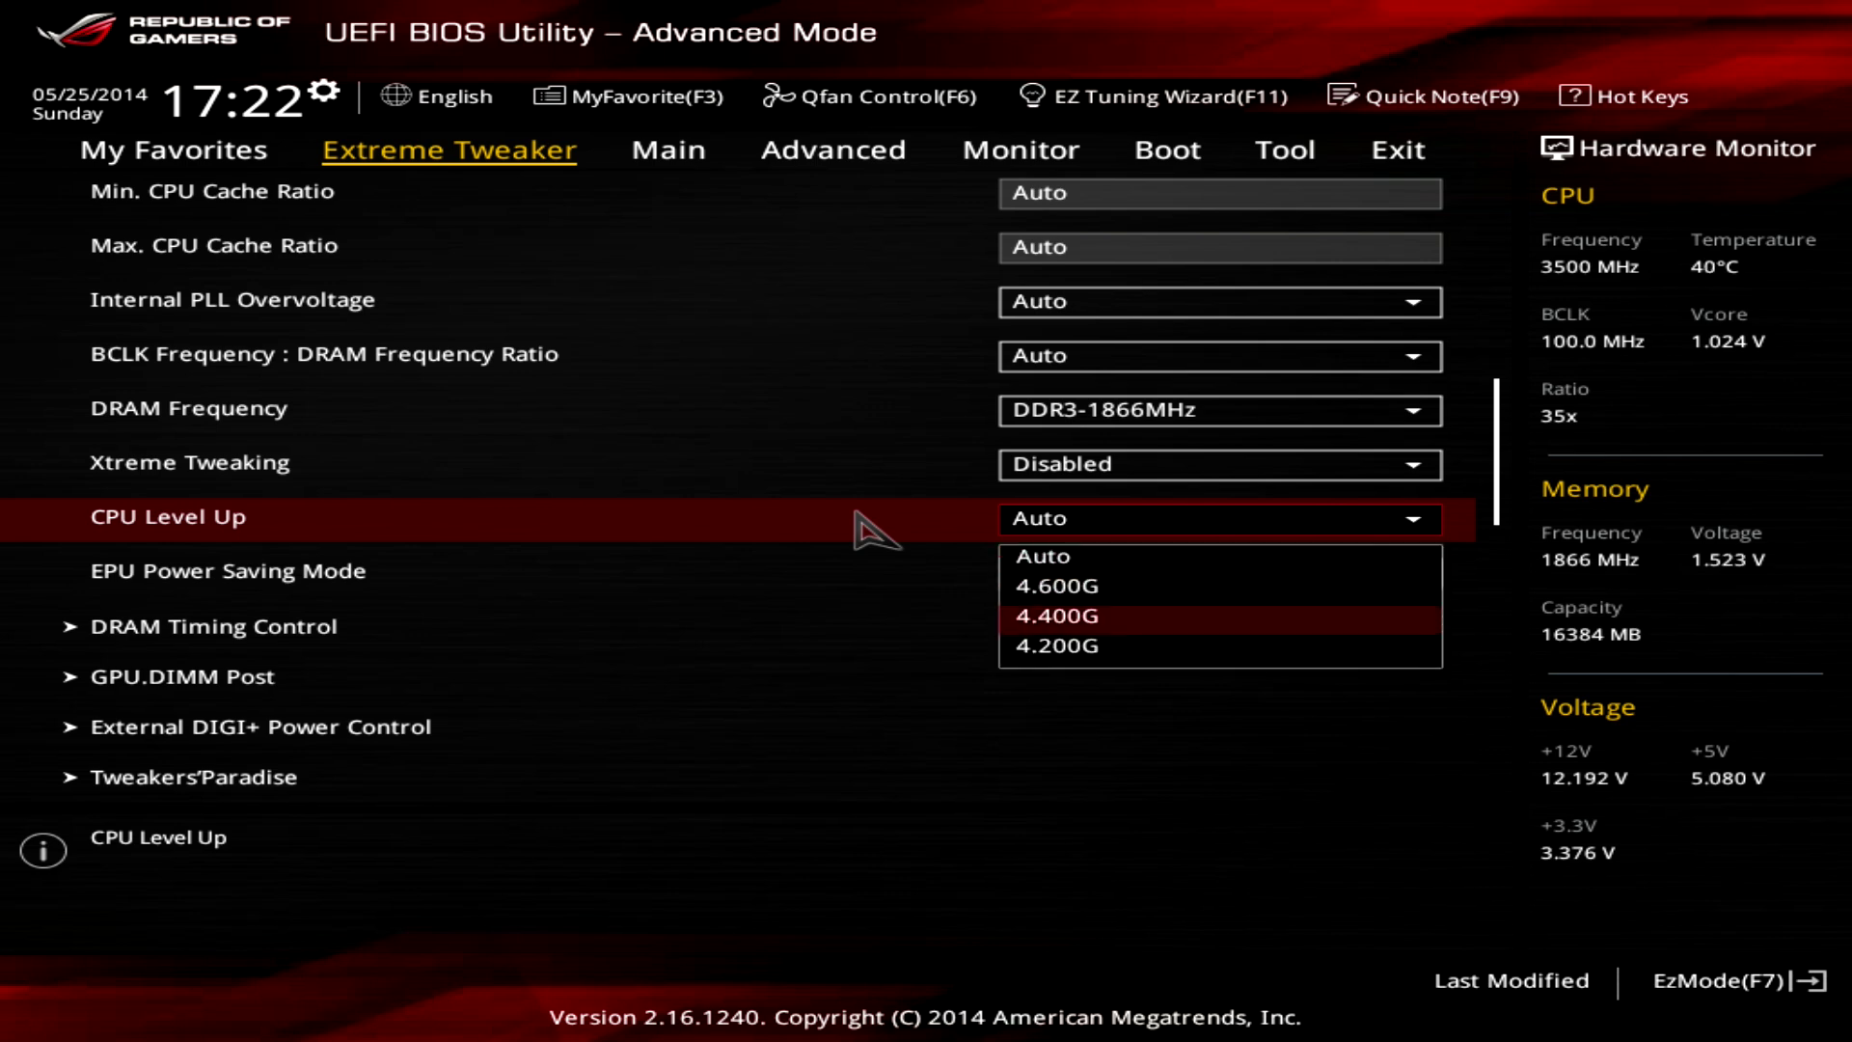
key(Up)
key(Up)
key(Down)
key(Down)
key(Up)
key(Up)
key(Up)
key(Return)
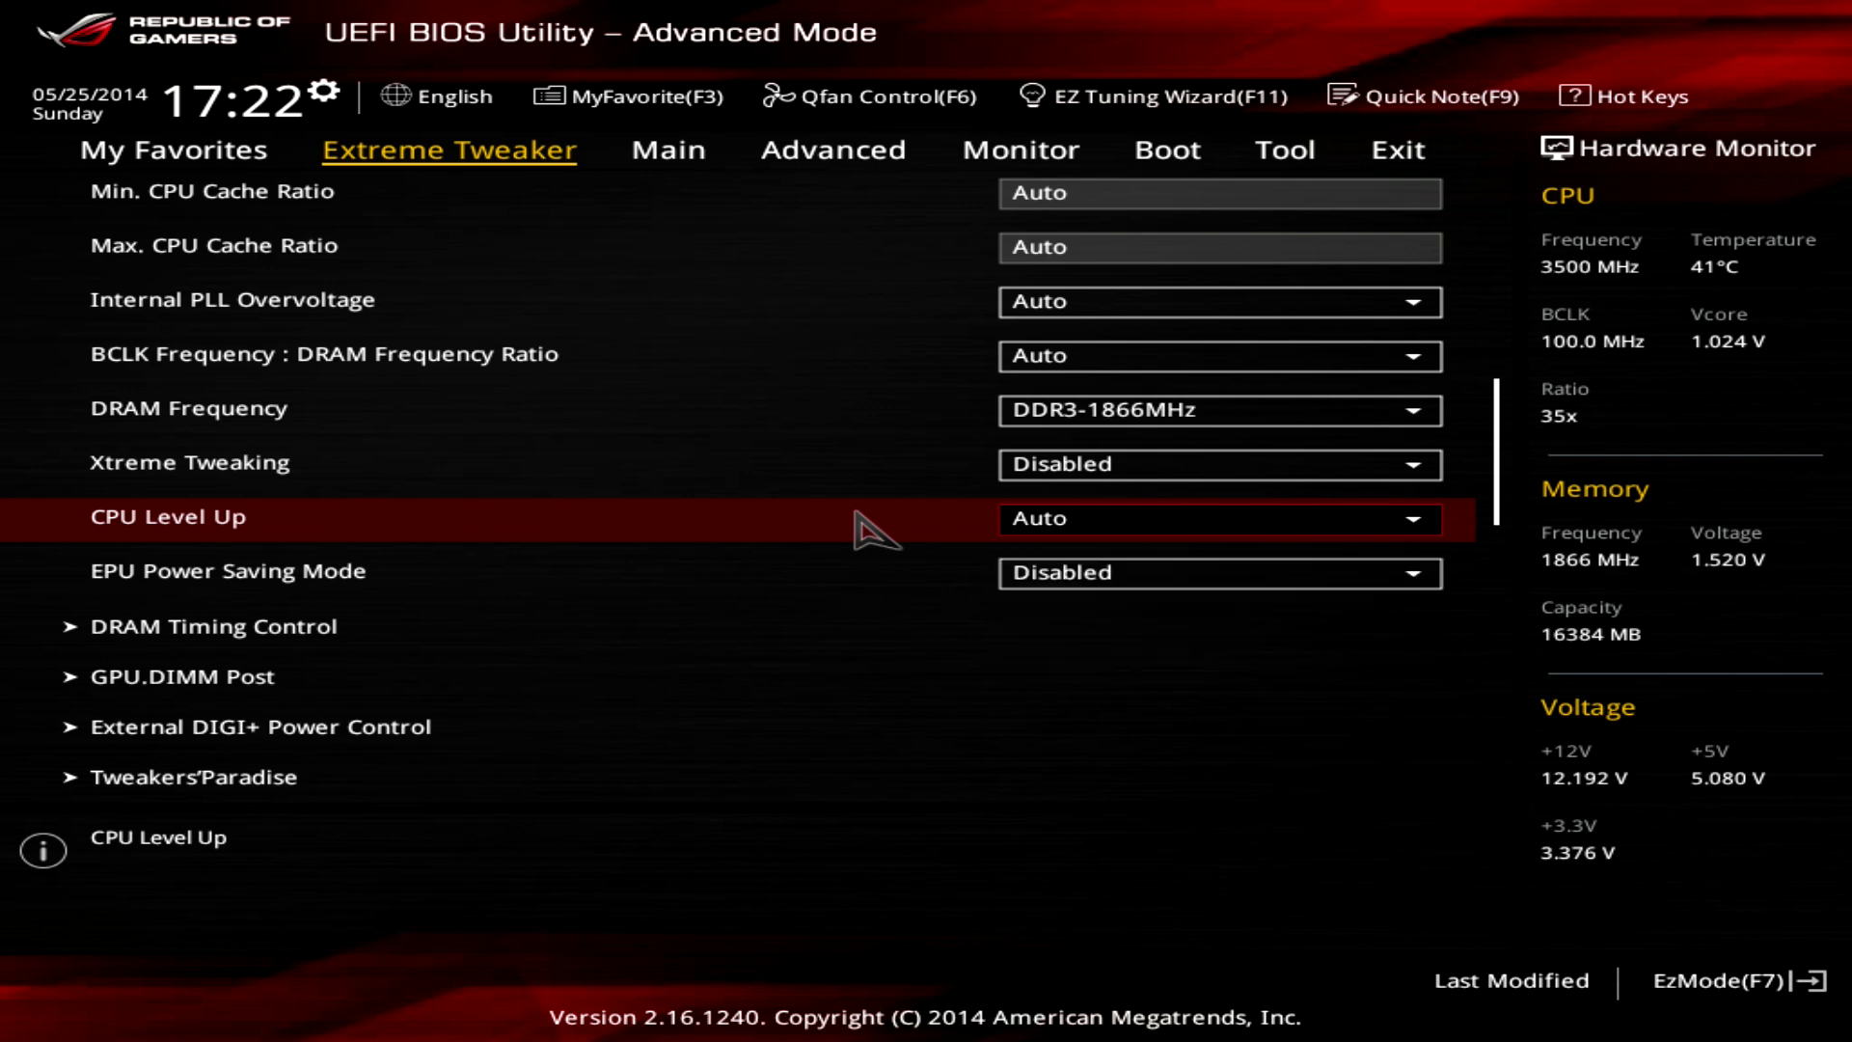
Open DRAM Timing Control and review the primary memory timings.
key(Down)
key(Down)
key(Return)
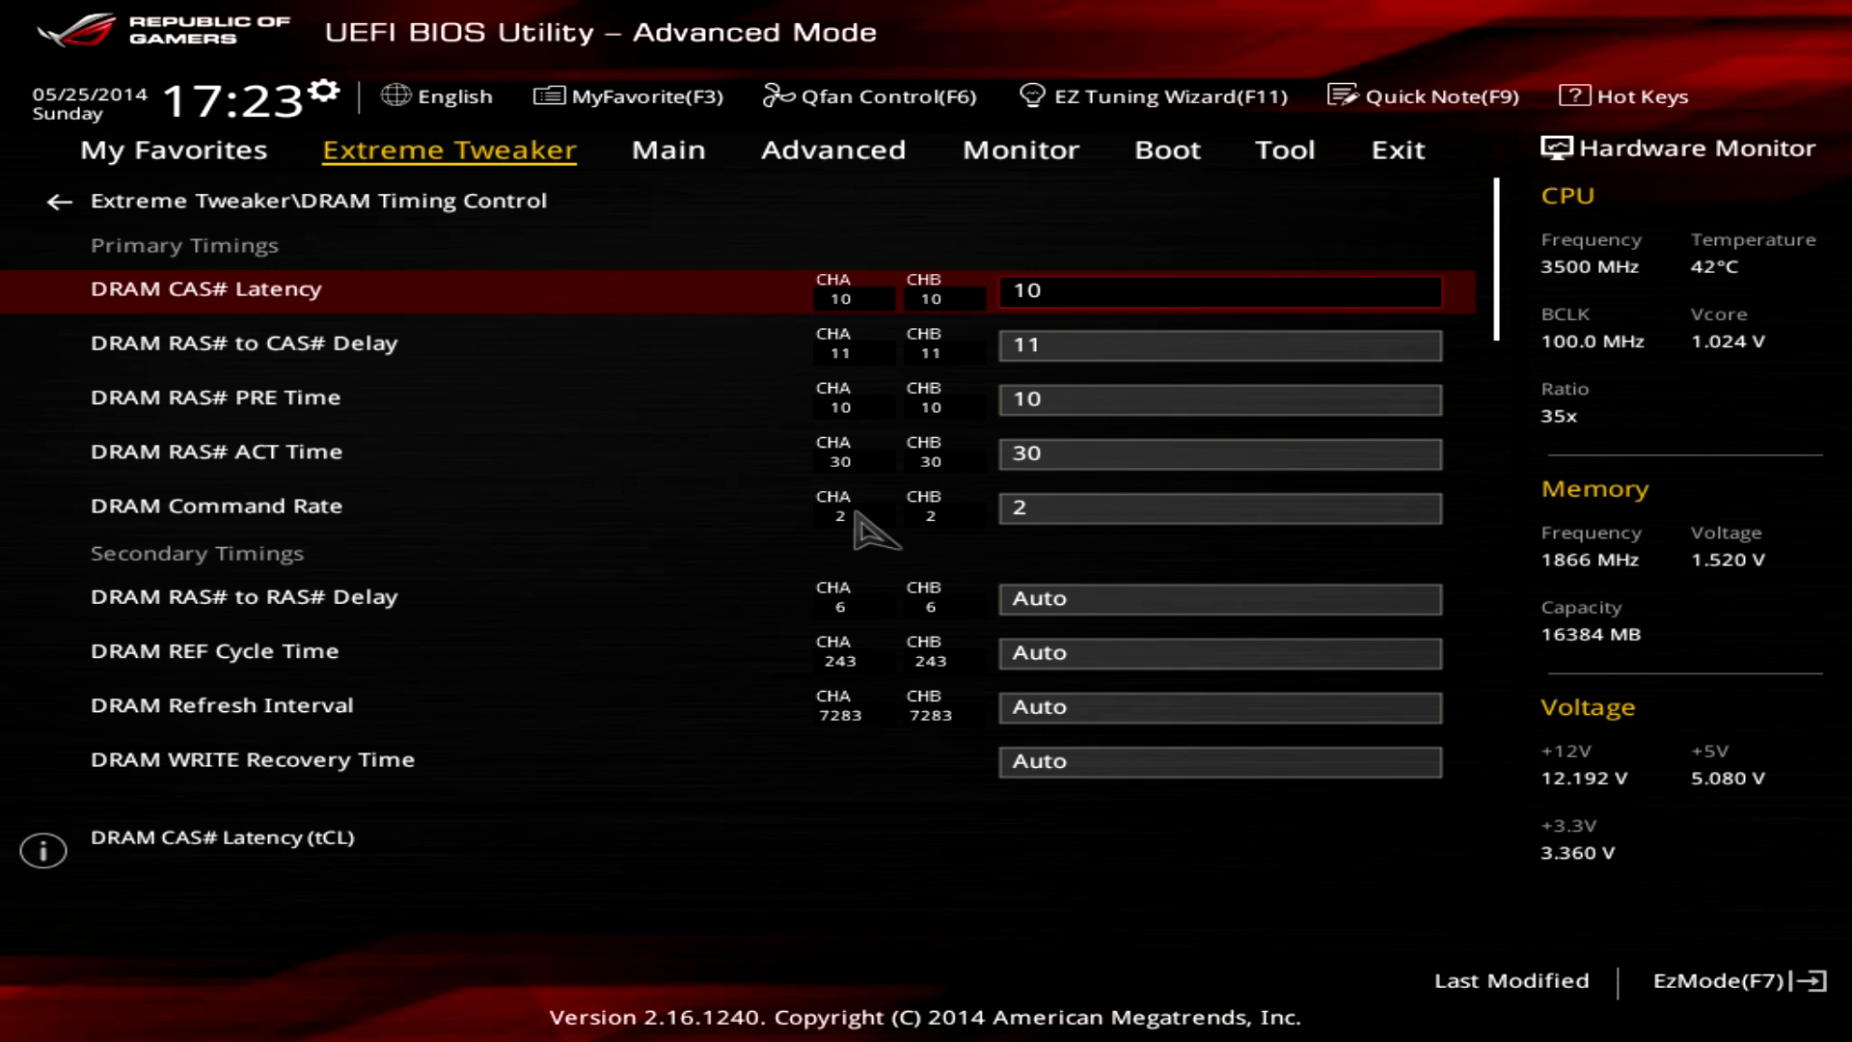
key(Down)
key(Down)
key(Down)
key(Down)
key(Up)
key(Up)
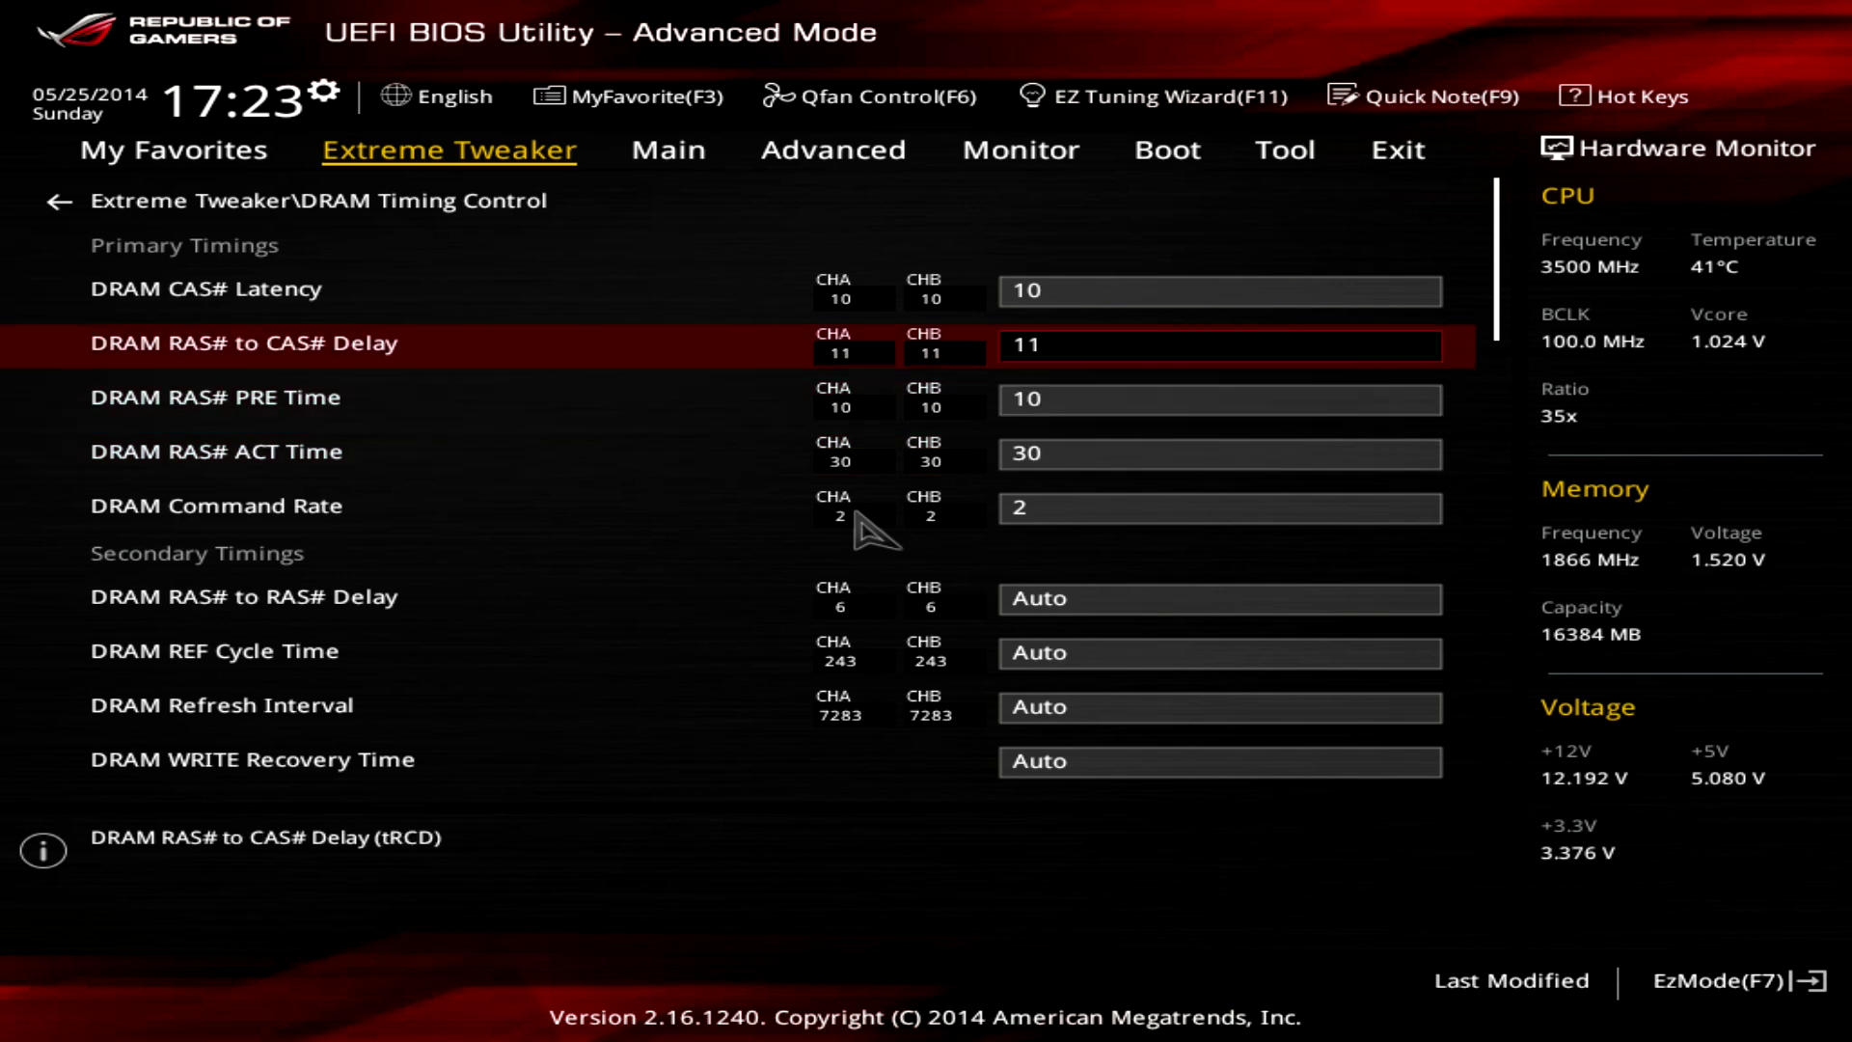
key(Up)
key(Up)
key(Up)
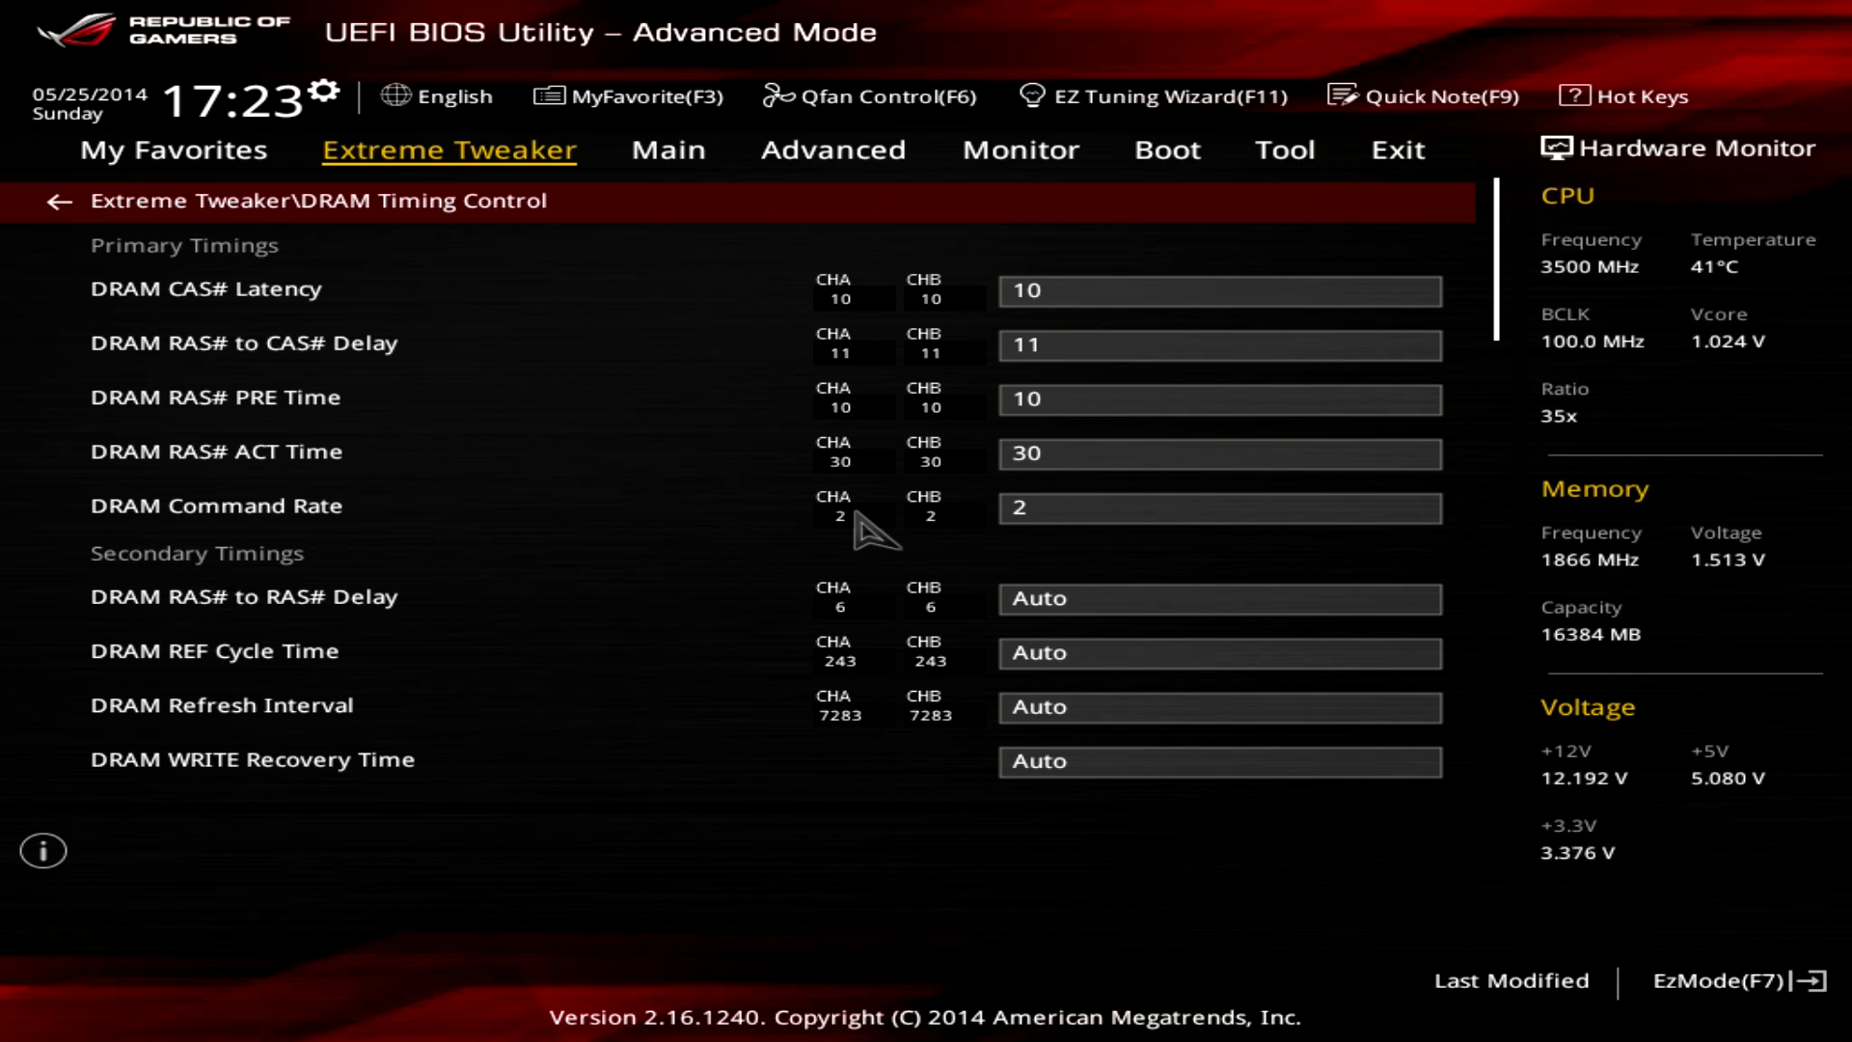
Leave DRAM Timing Control and view the GPU.DIMM Post information on the PCIe slots and memory modules.
key(Escape)
click(856, 513)
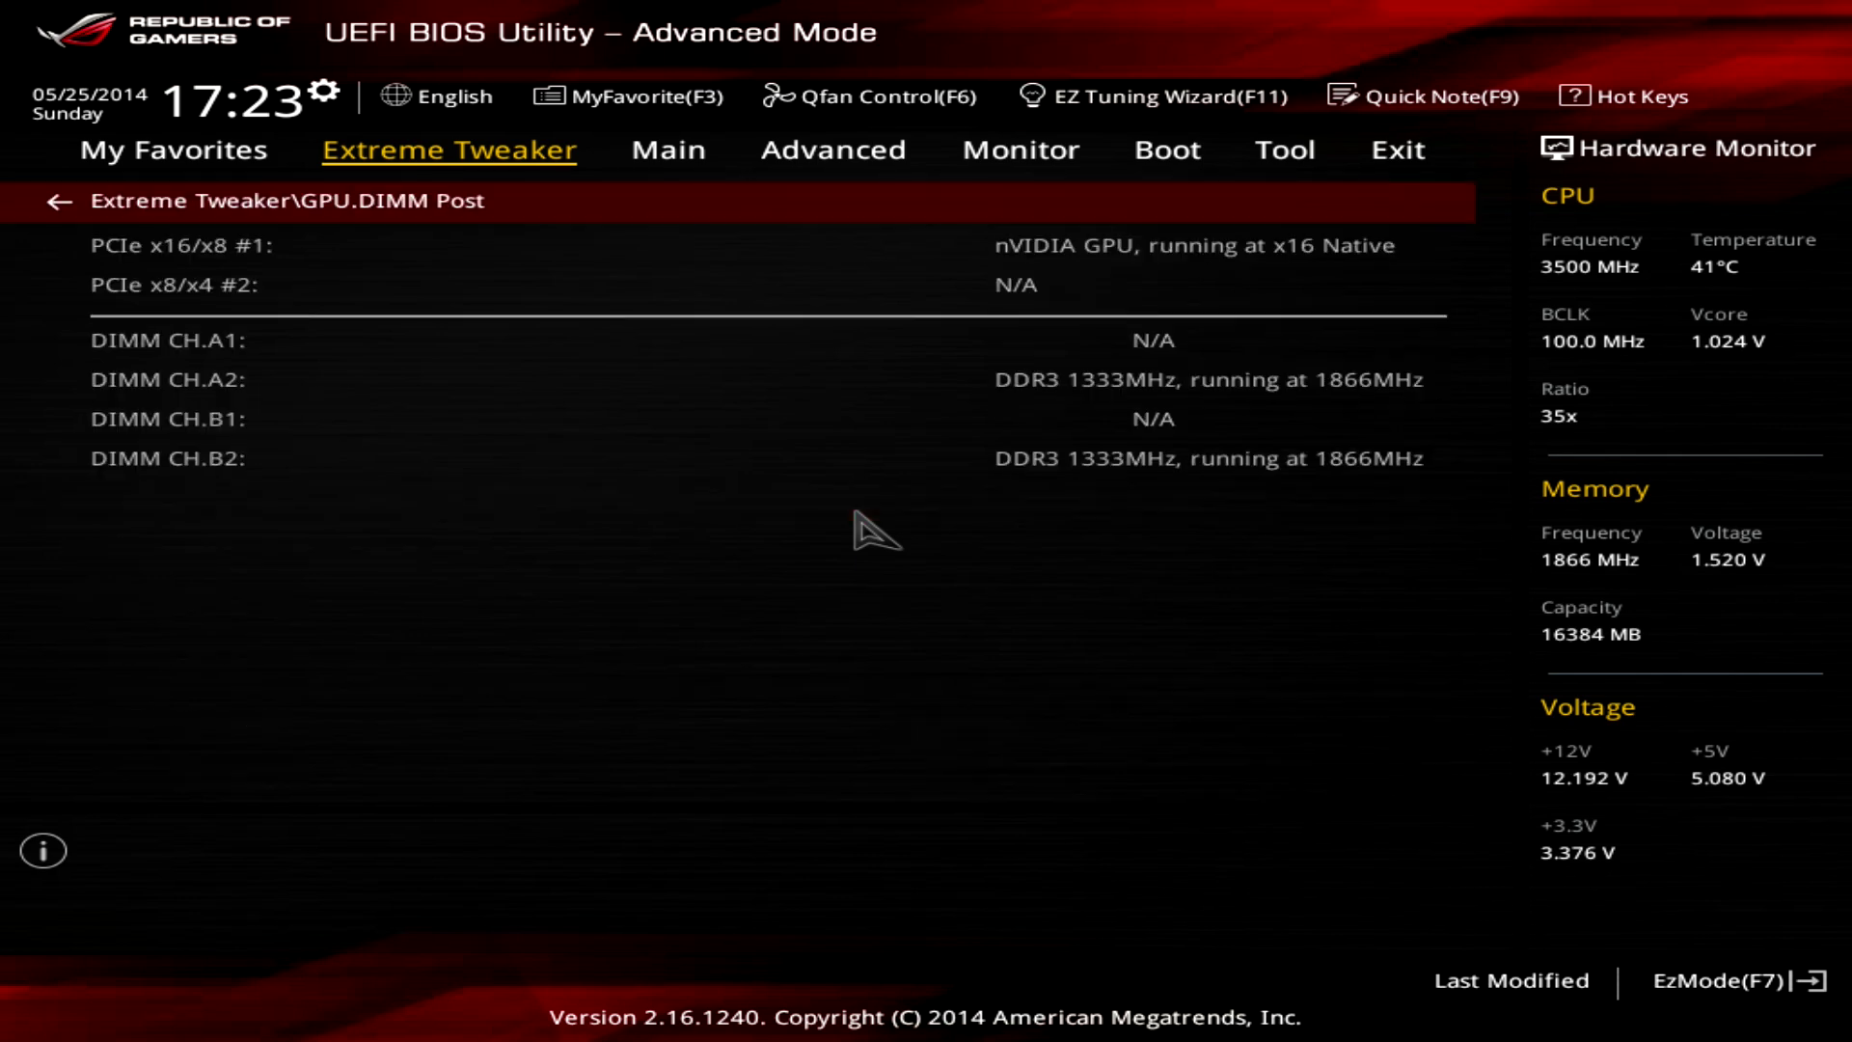
key(Escape)
Open External DIGI+ Power Control and look through its CPU and DRAM power settings.
key(Down)
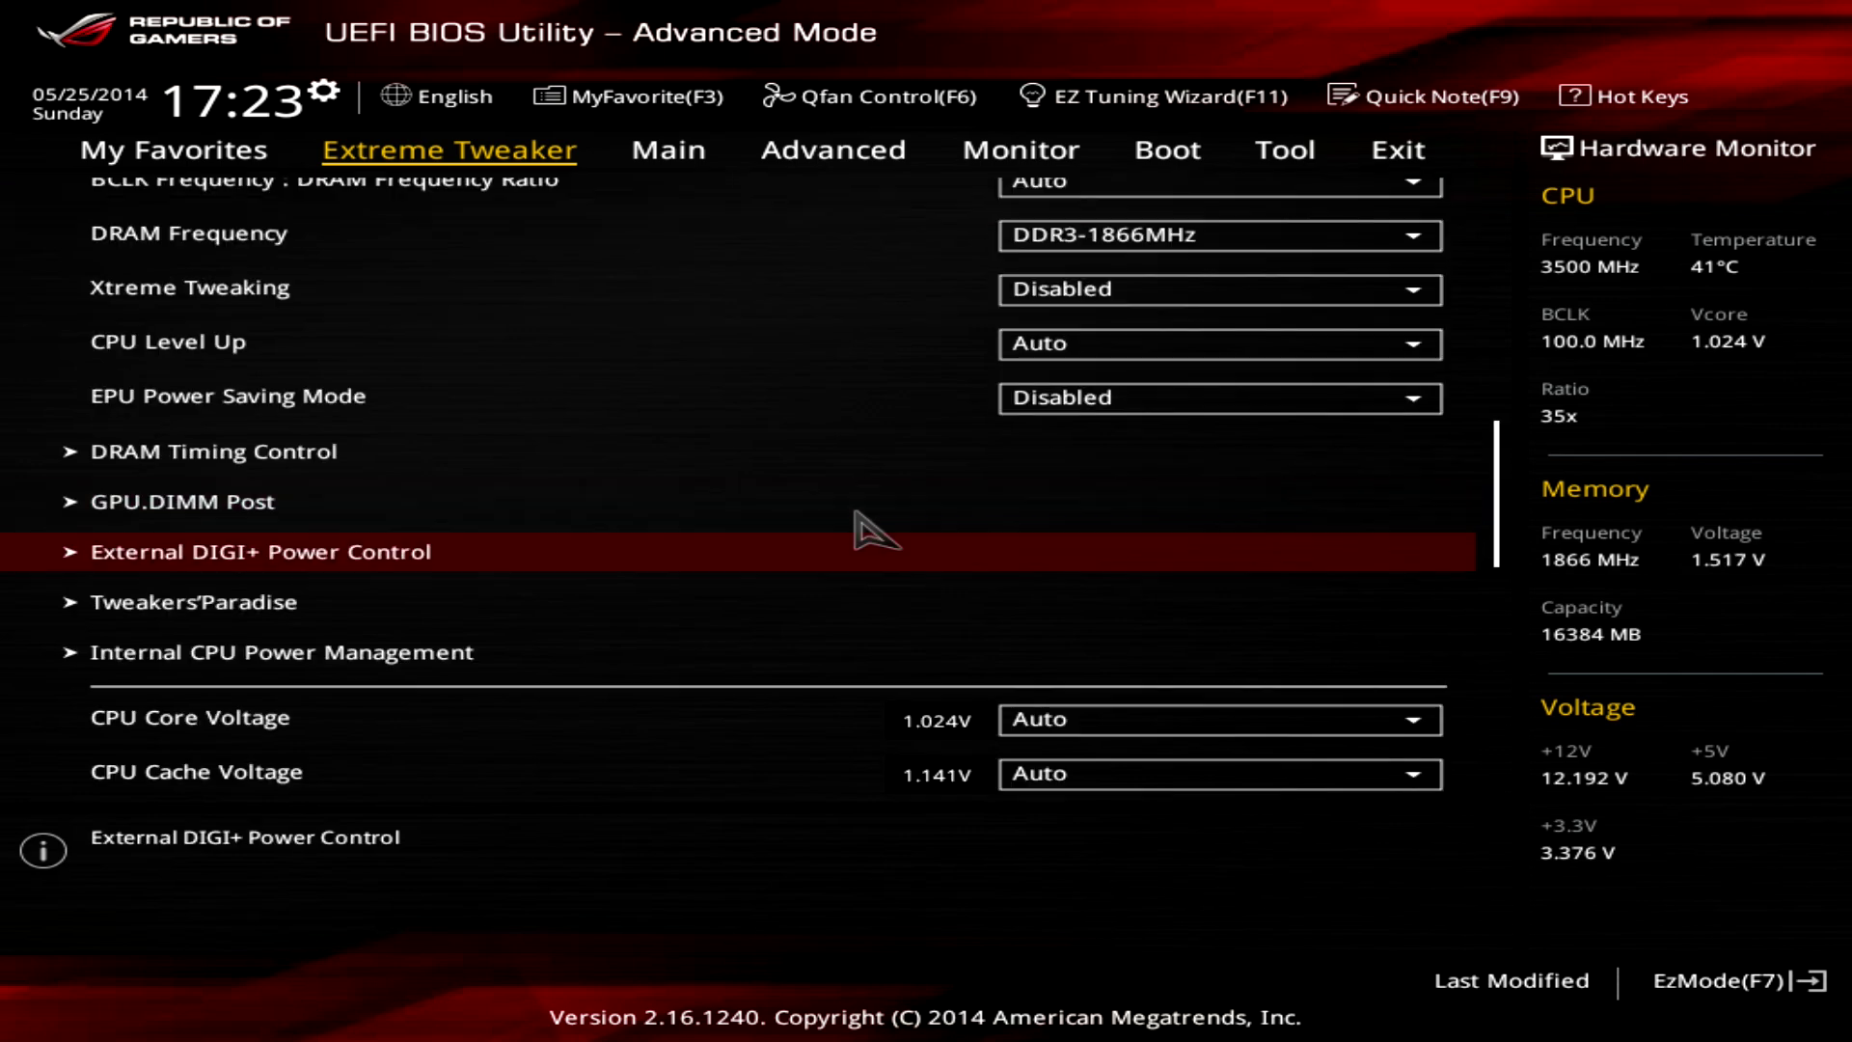
key(Return)
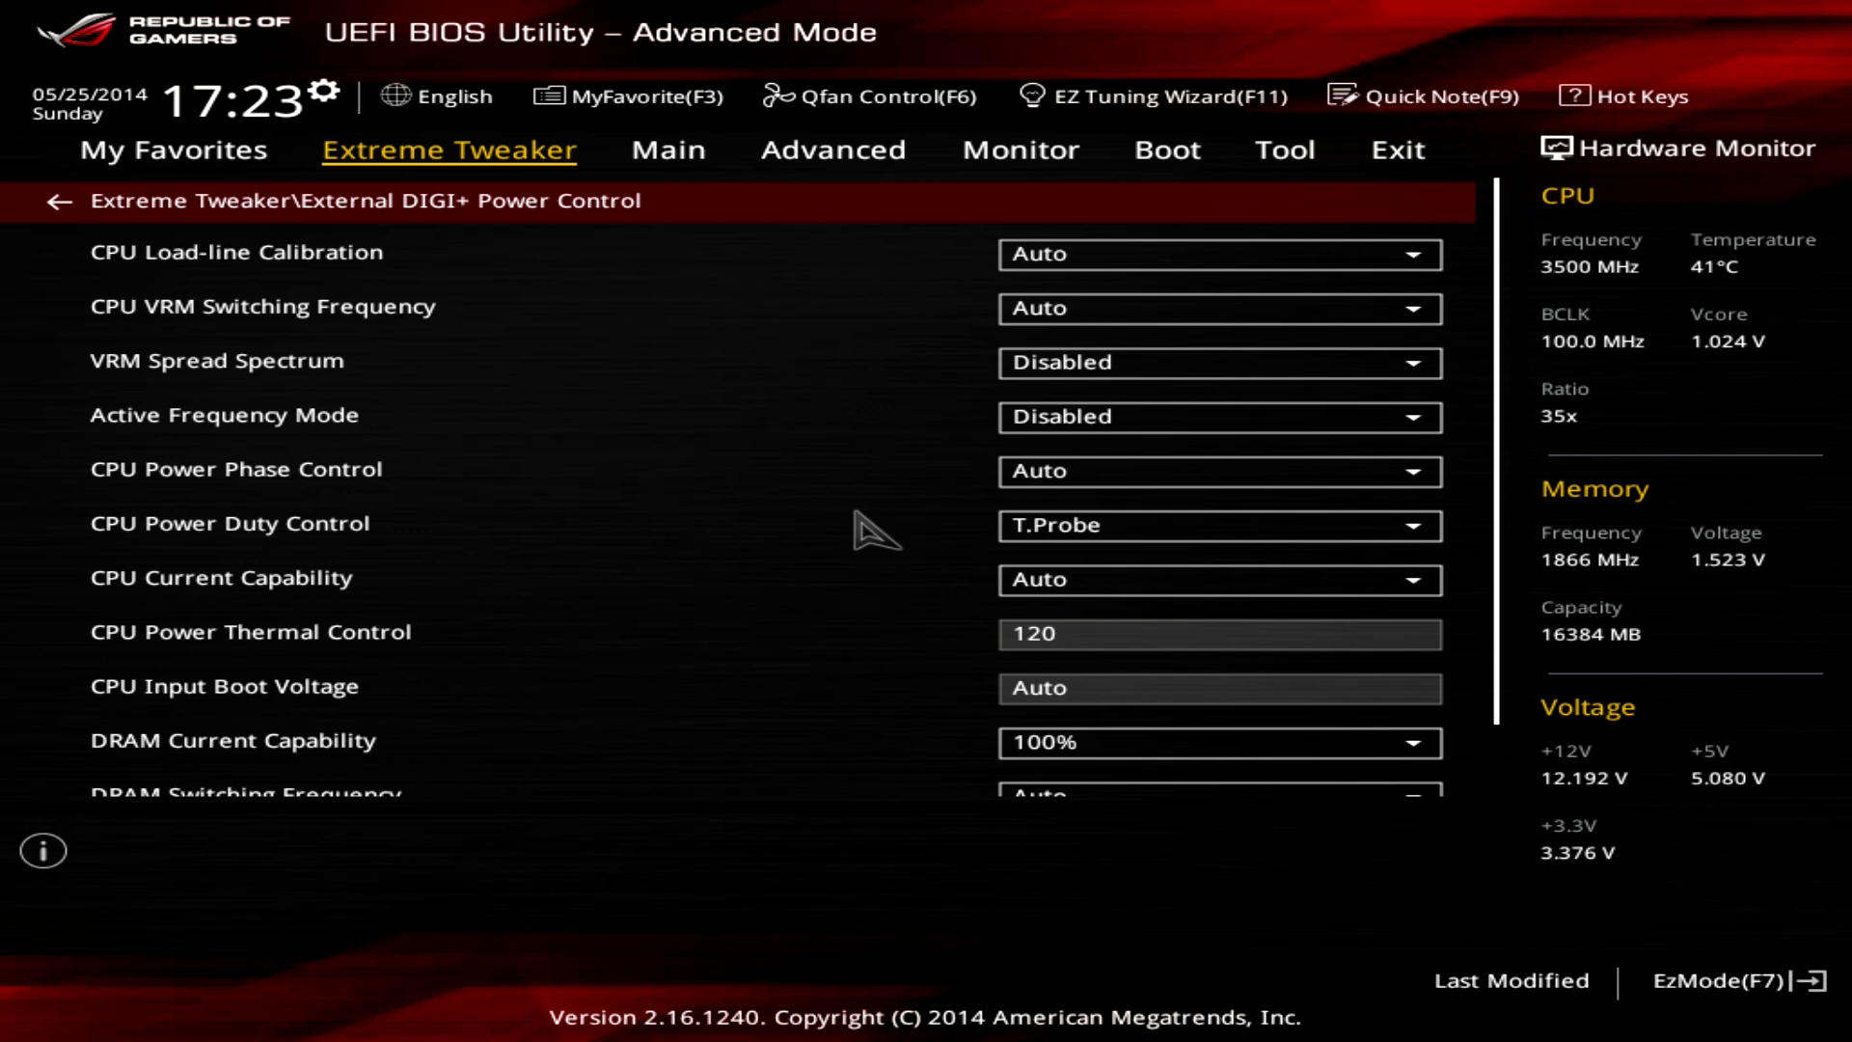
key(Down)
key(Down)
key(Down)
key(Down)
key(Down)
key(Down)
key(Down)
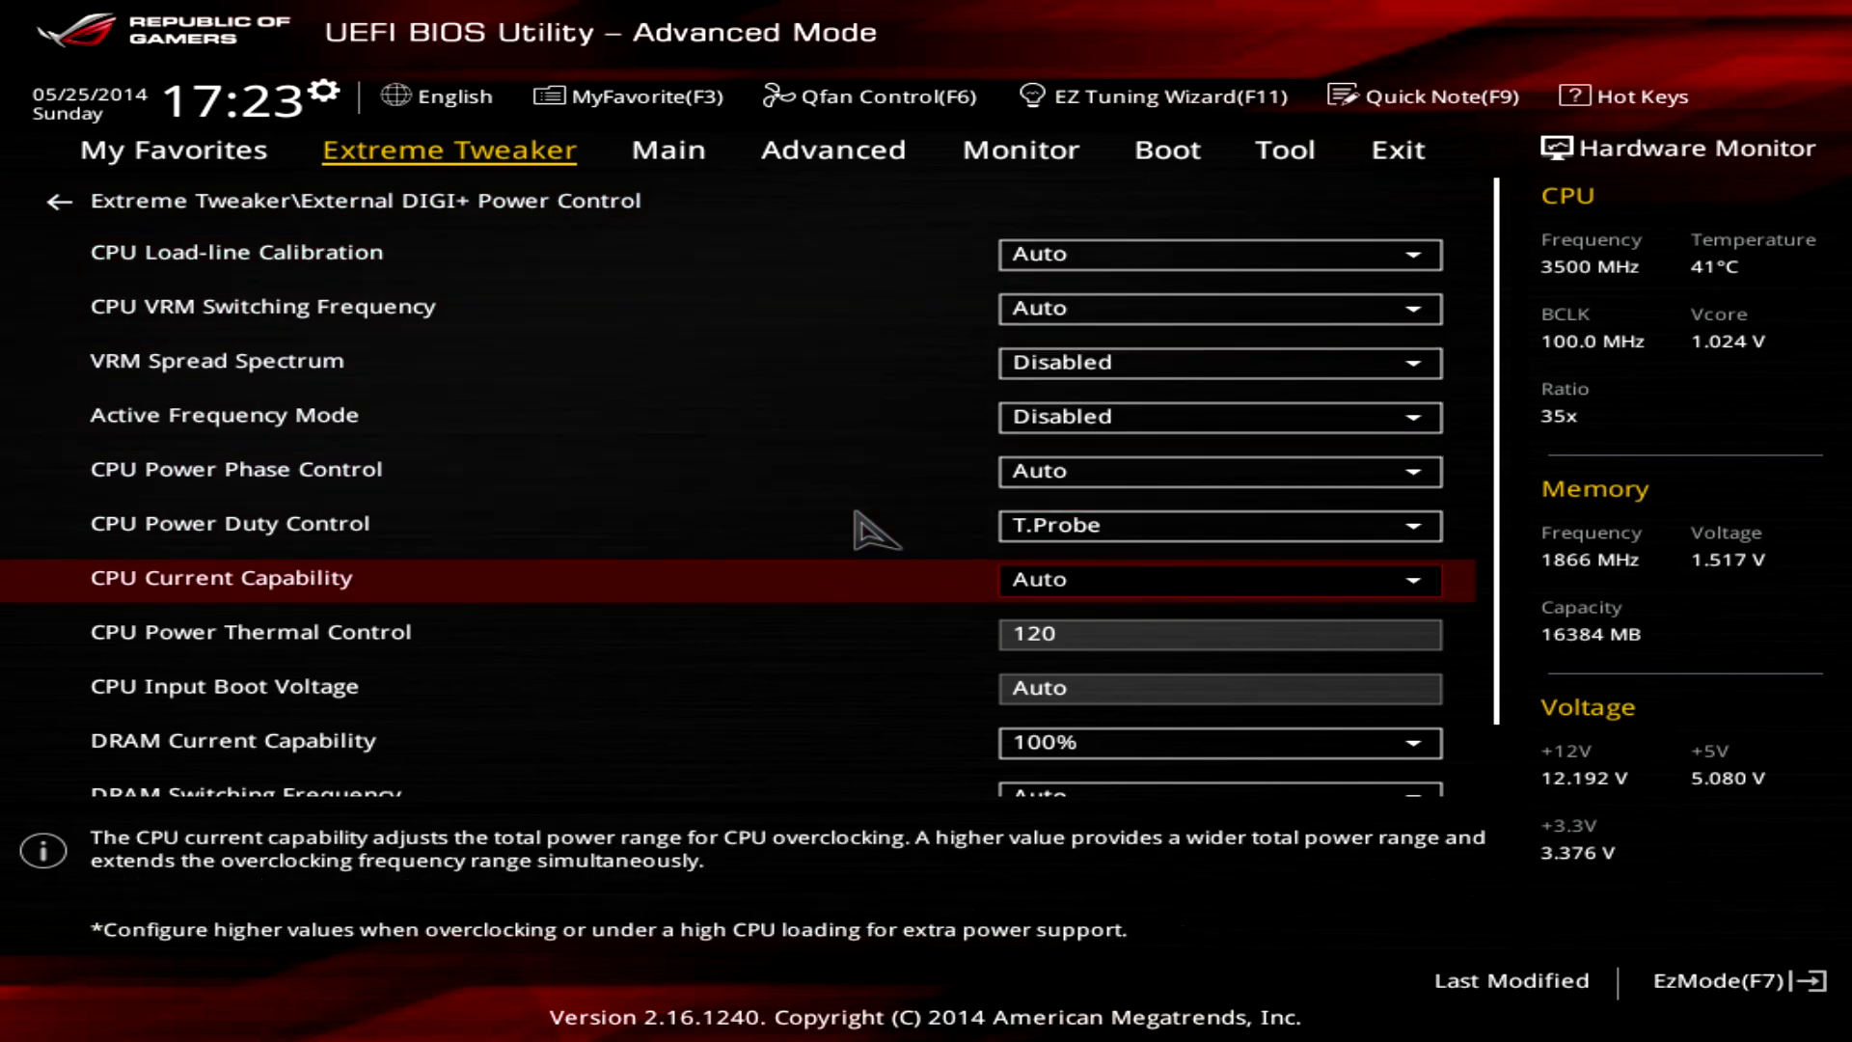
key(Down)
key(Down)
key(Down)
key(Down)
key(Down)
key(Up)
key(Up)
key(Up)
key(Up)
key(Up)
key(Up)
key(Up)
key(Up)
key(Up)
key(Up)
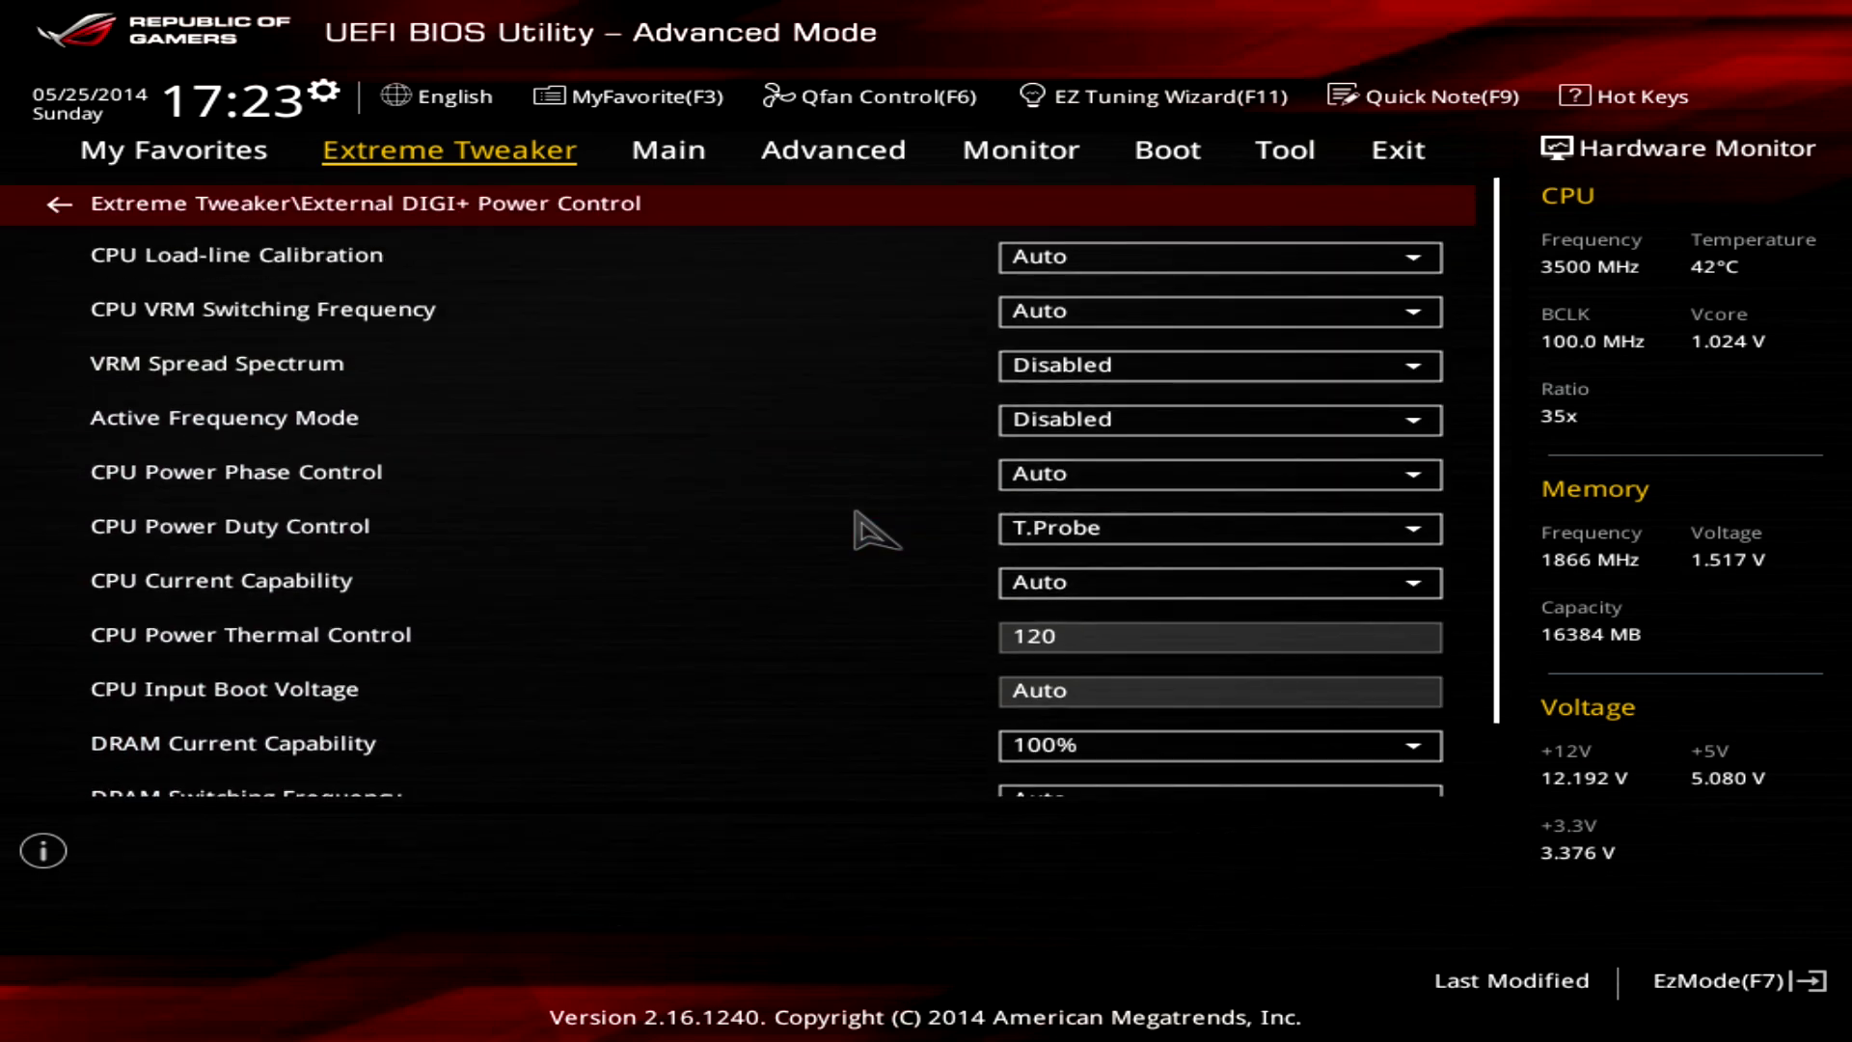
Review the CPU Load-line Calibration levels, keep the setting on Auto and leave External DIGI+ Power Control.
key(Down)
key(Return)
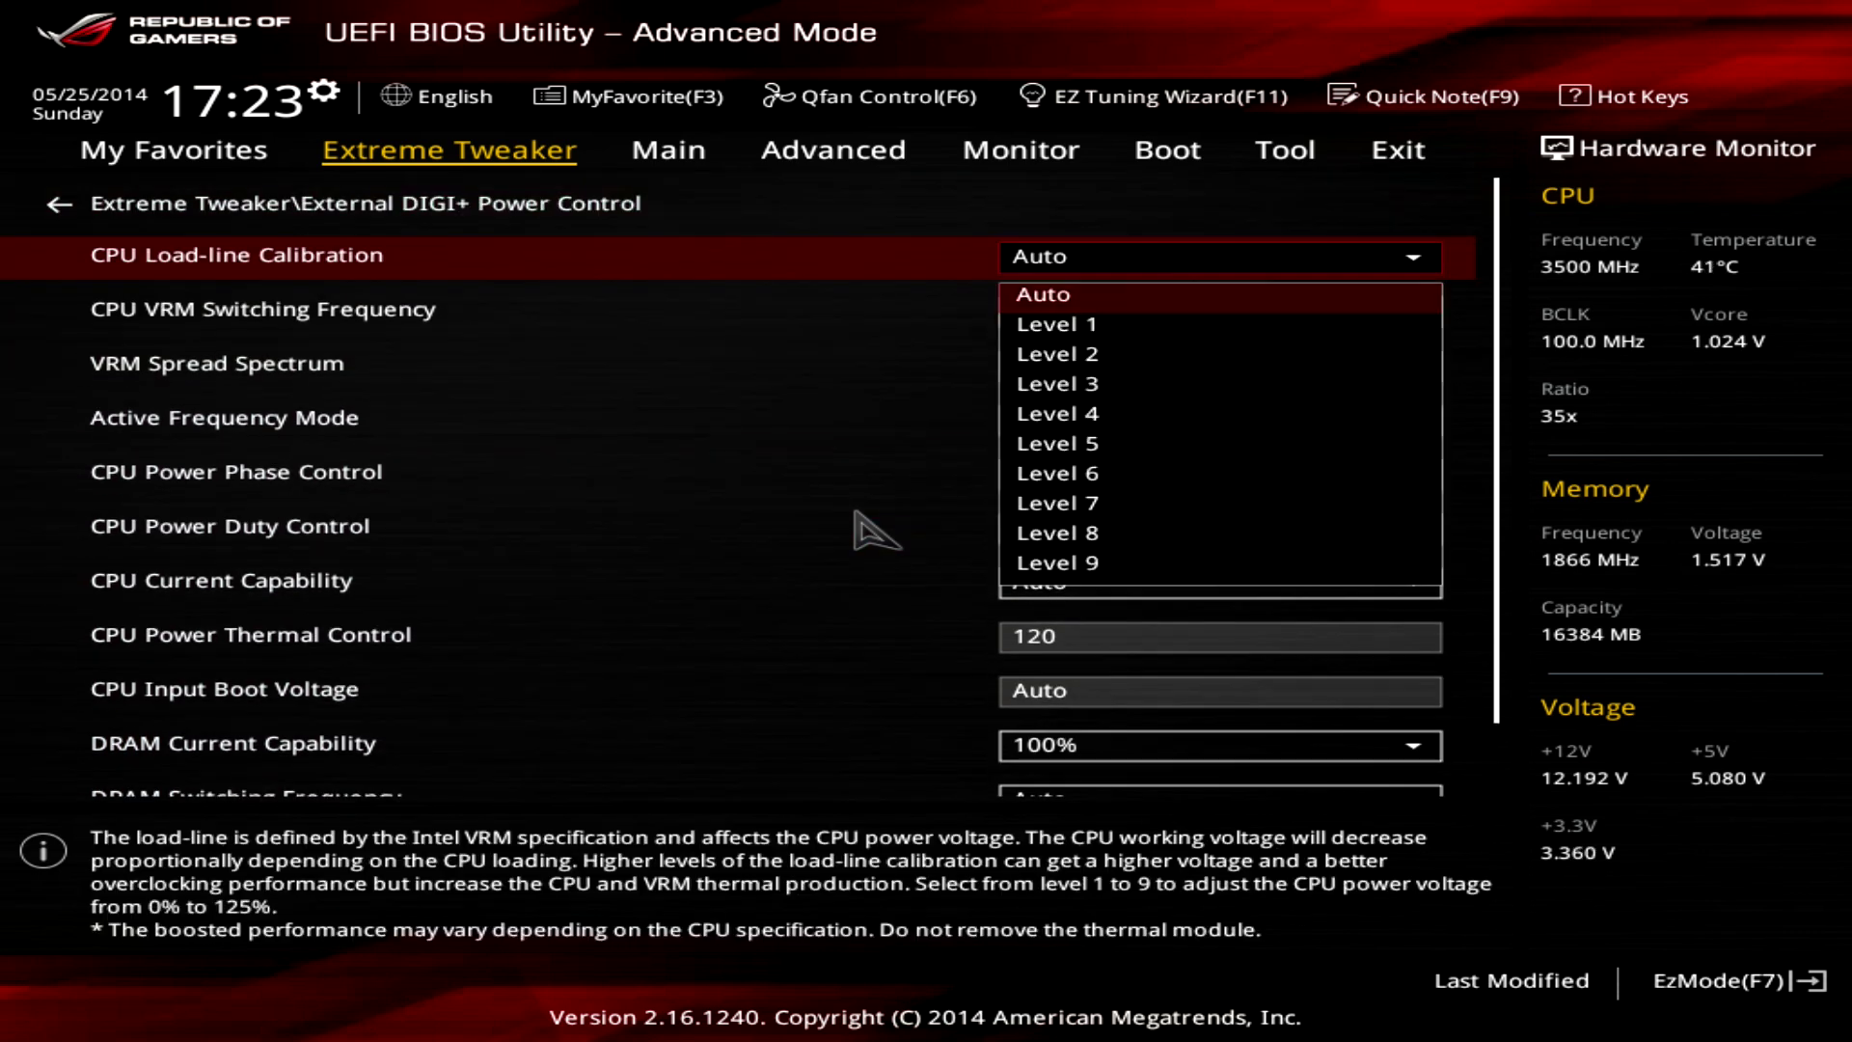
key(Escape)
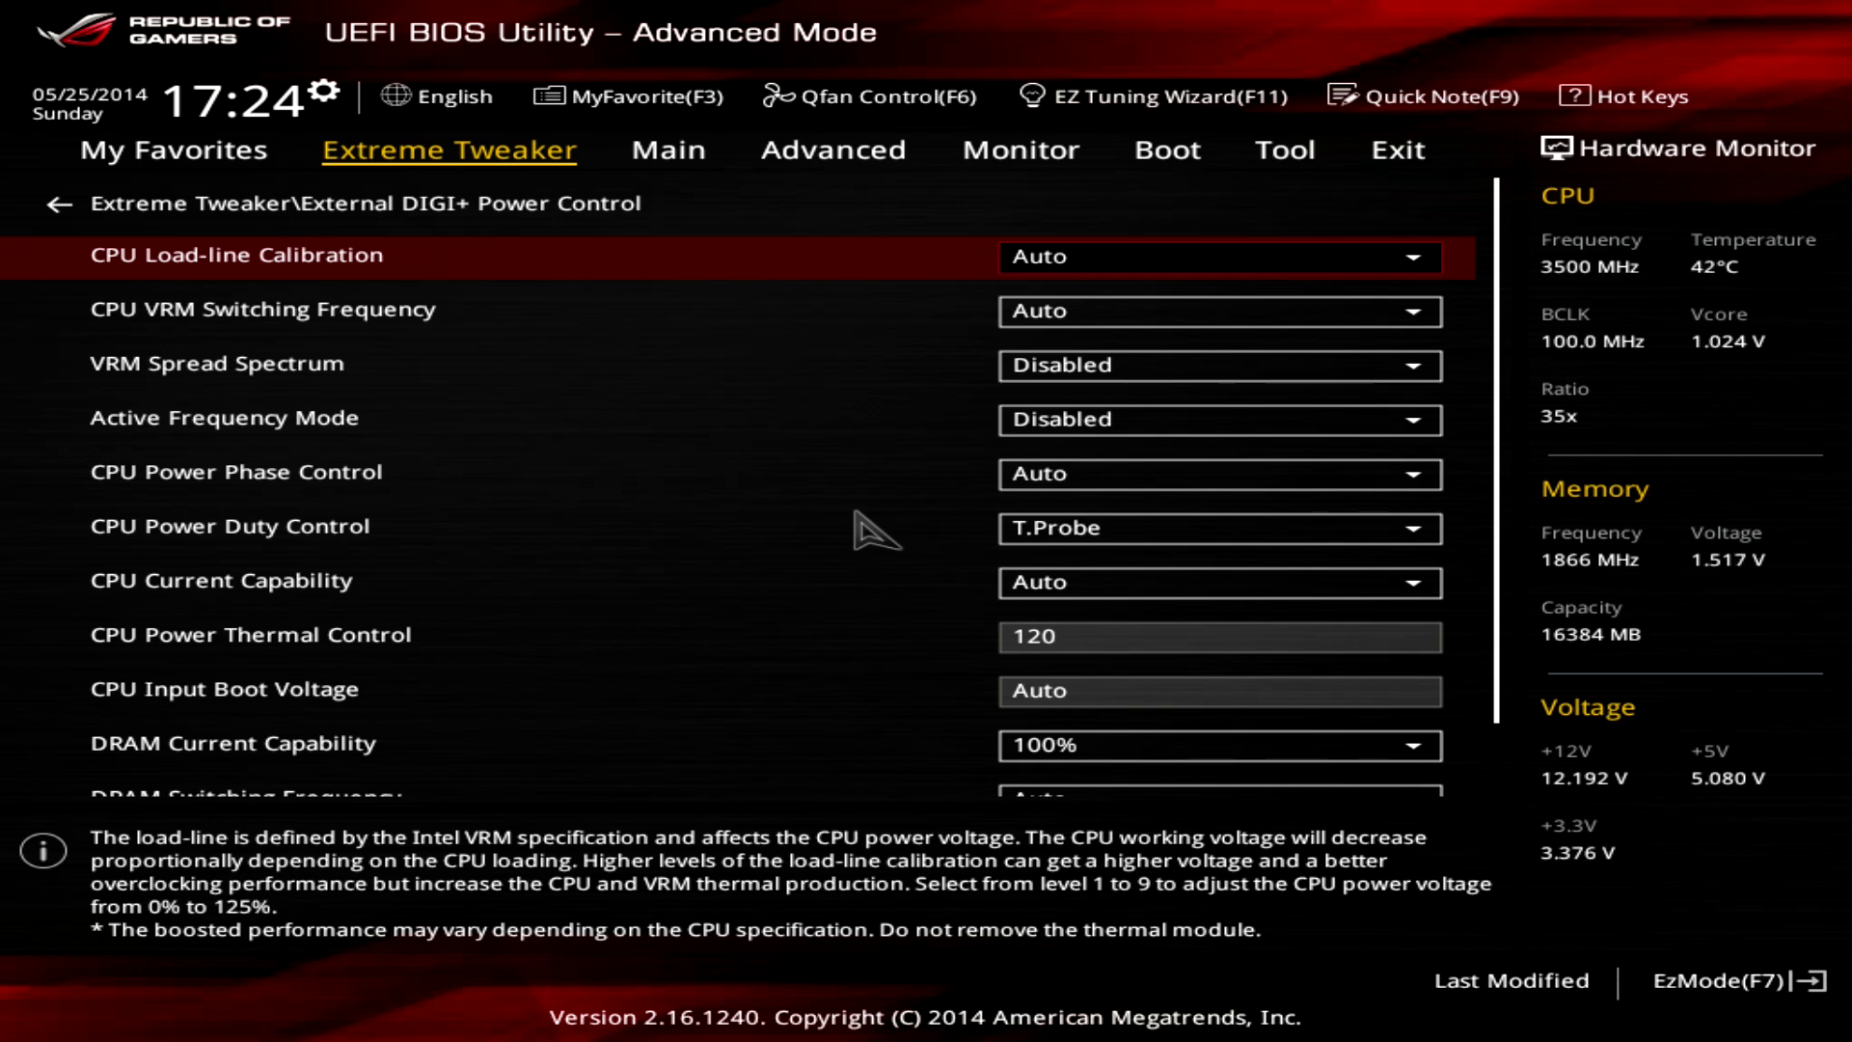
key(Escape)
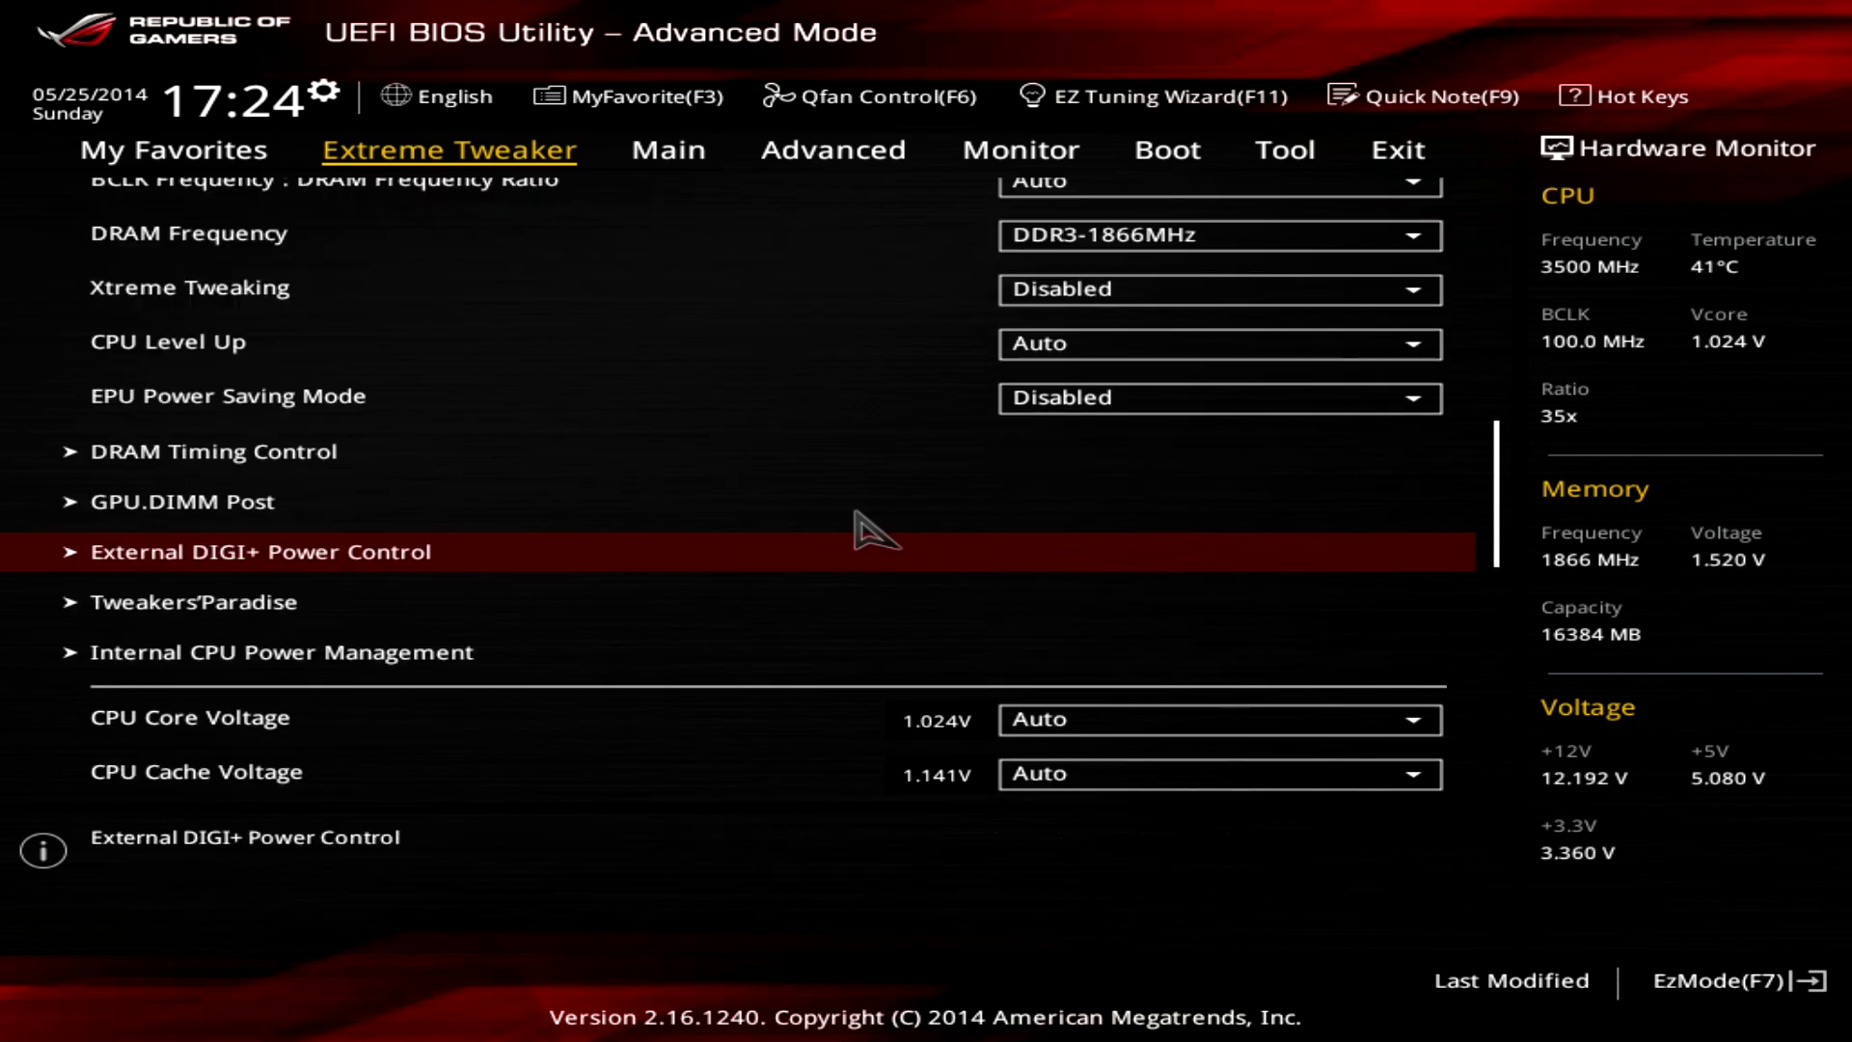
Open Tweakers'Paradise, look through its BCLK tuning and termination voltage settings, and return to the Extreme Tweaker list.
key(Down)
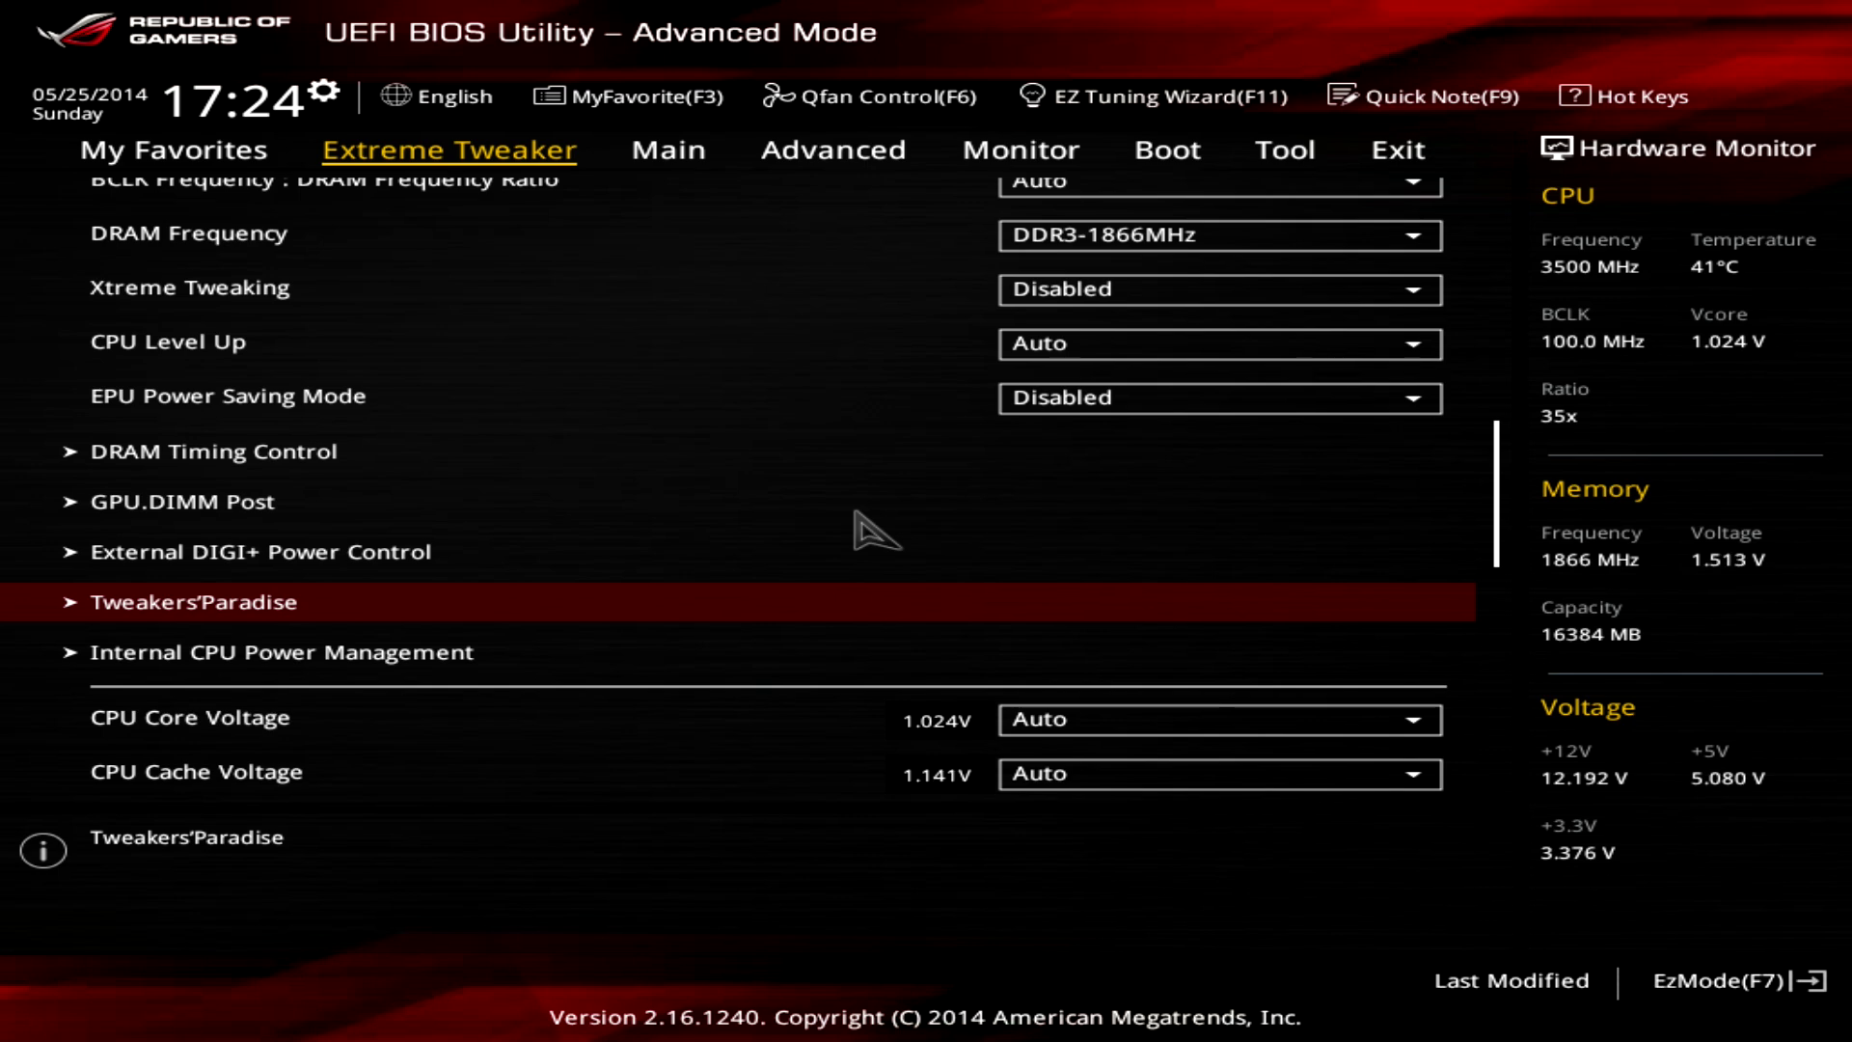
key(Return)
key(Down)
key(Down)
key(Down)
key(Down)
key(Down)
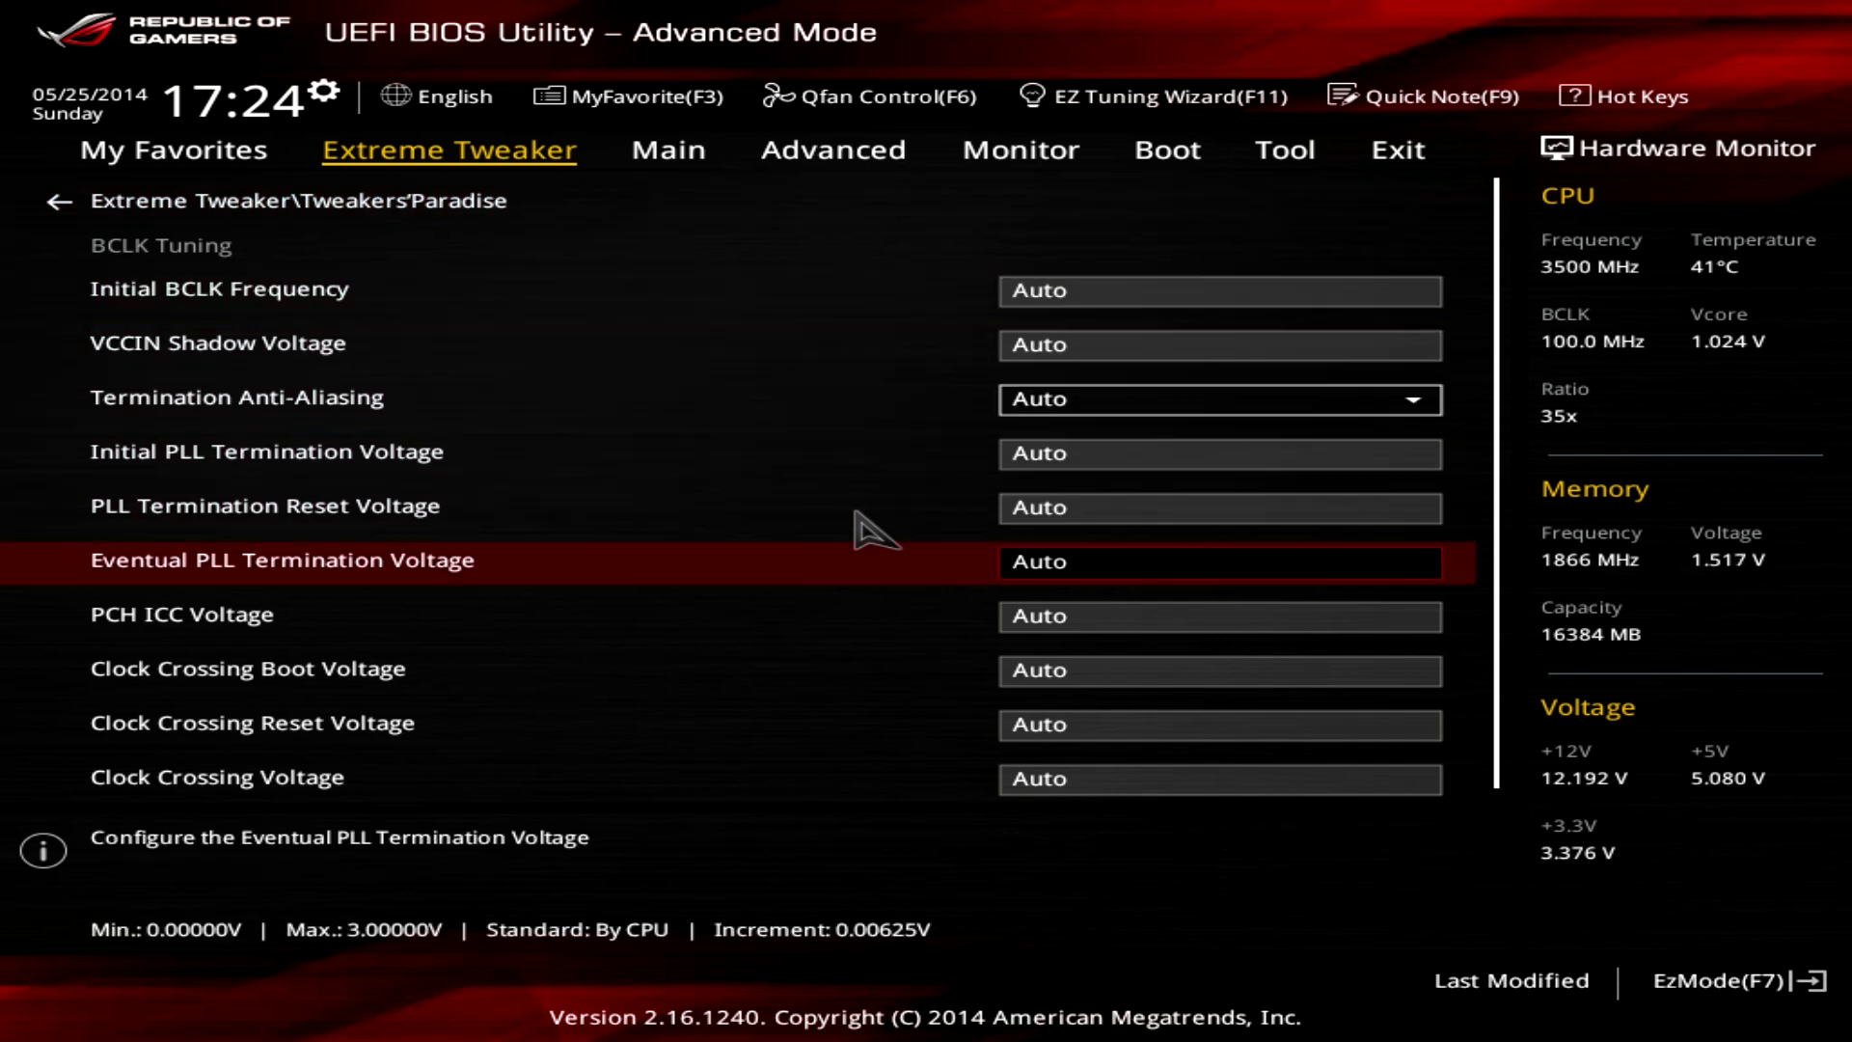
key(Down)
key(Down)
key(Down)
key(Down)
key(Down)
key(Up)
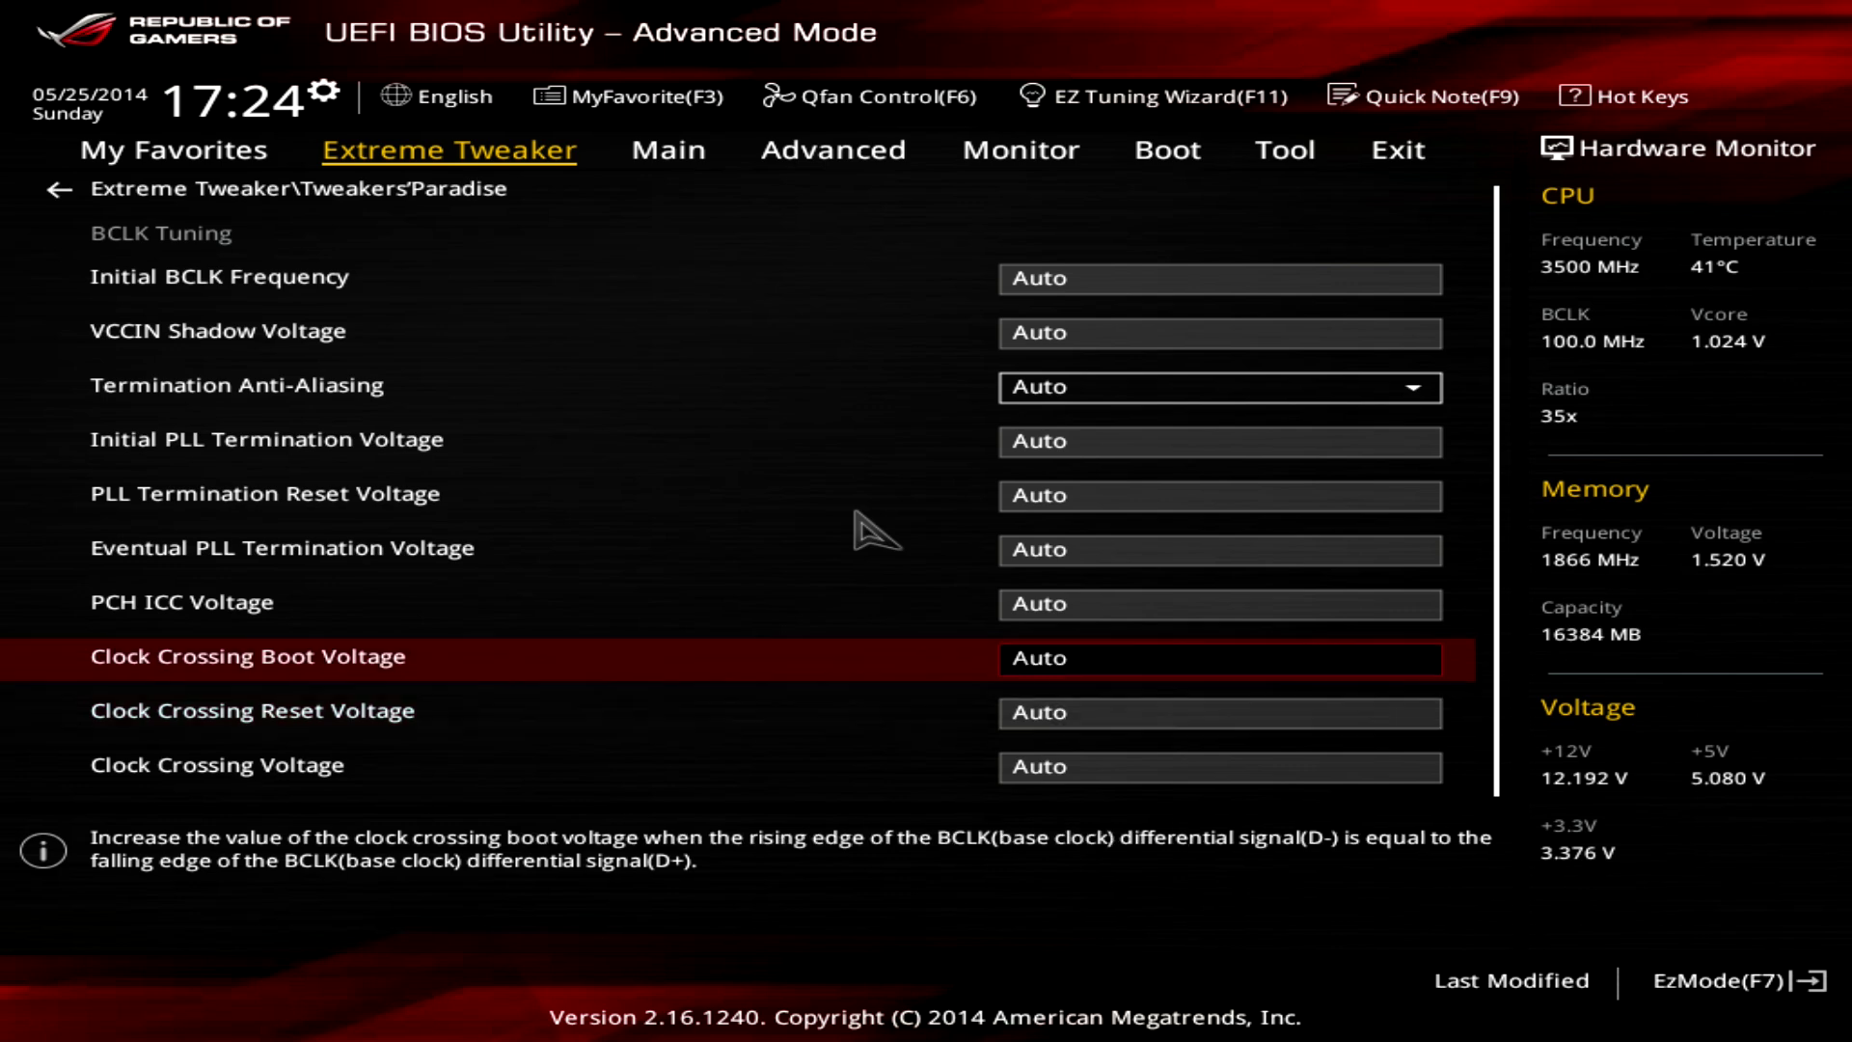
key(Up)
key(Up)
key(Up)
key(Up)
key(Up)
key(Up)
key(Up)
key(Up)
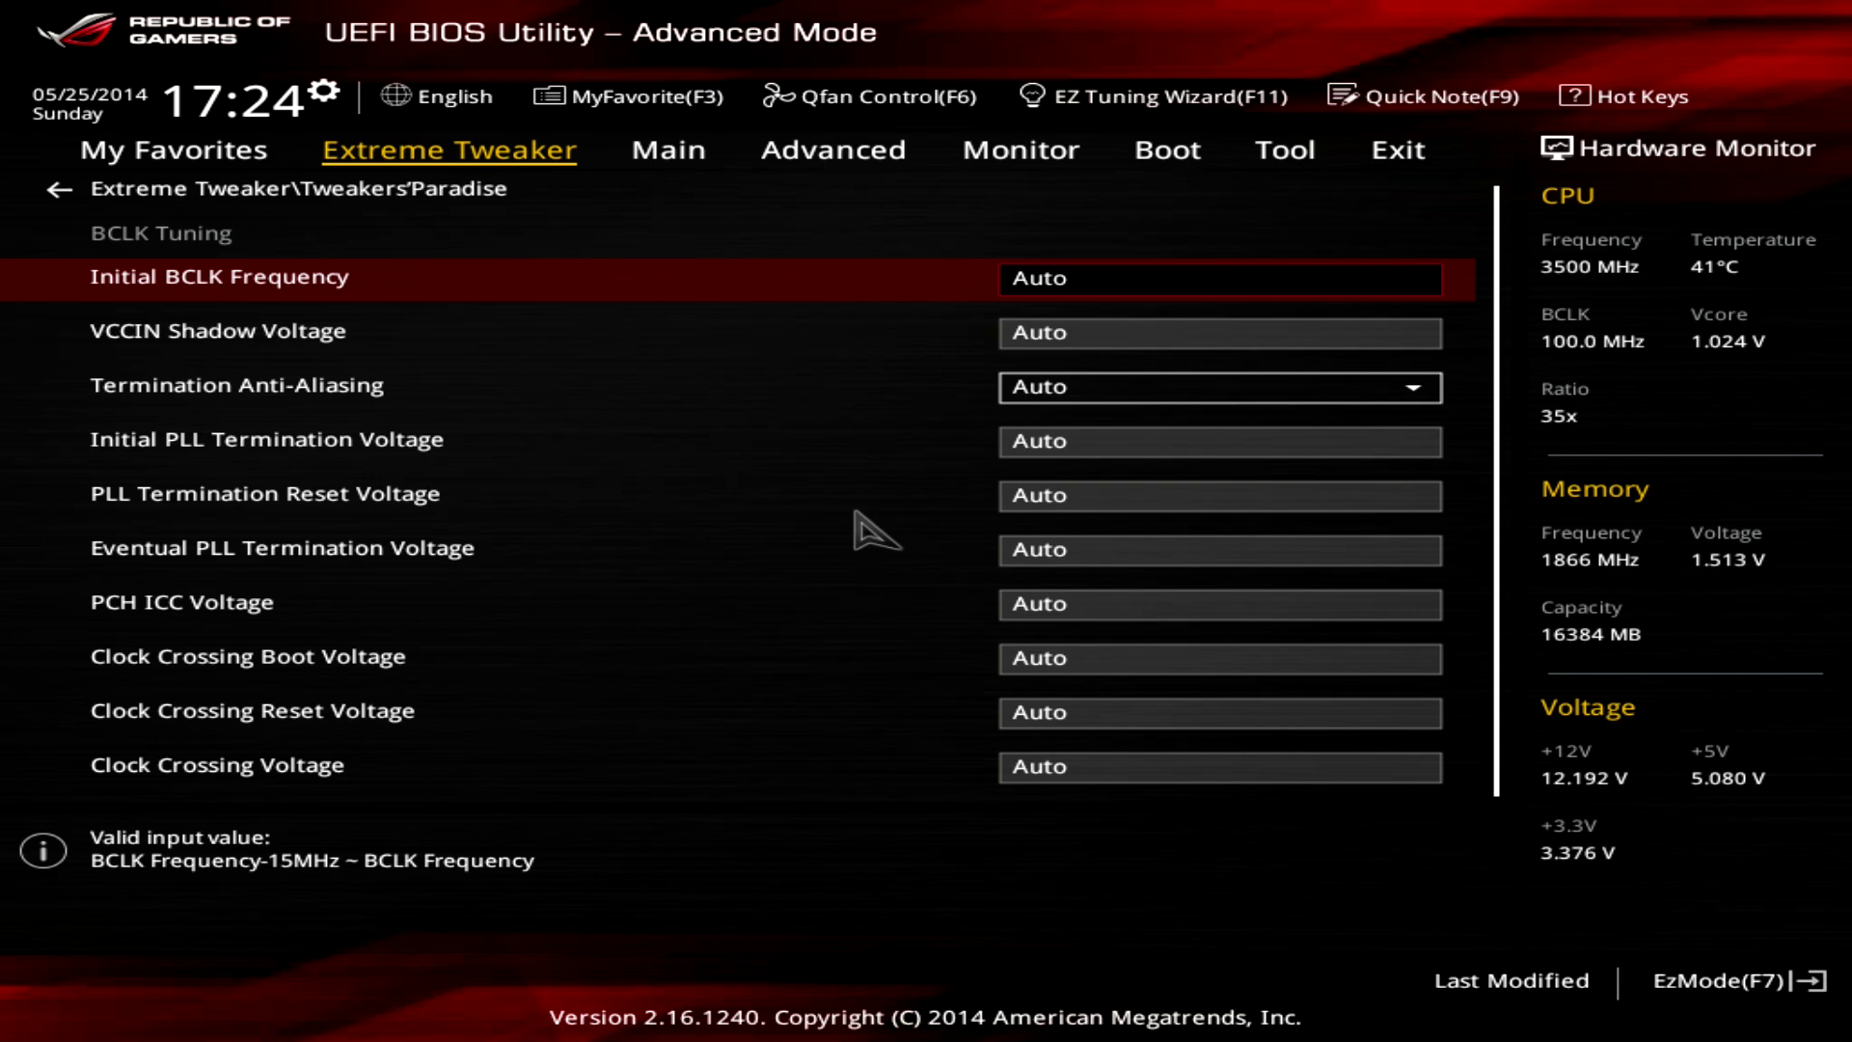
key(Down)
key(Up)
key(Up)
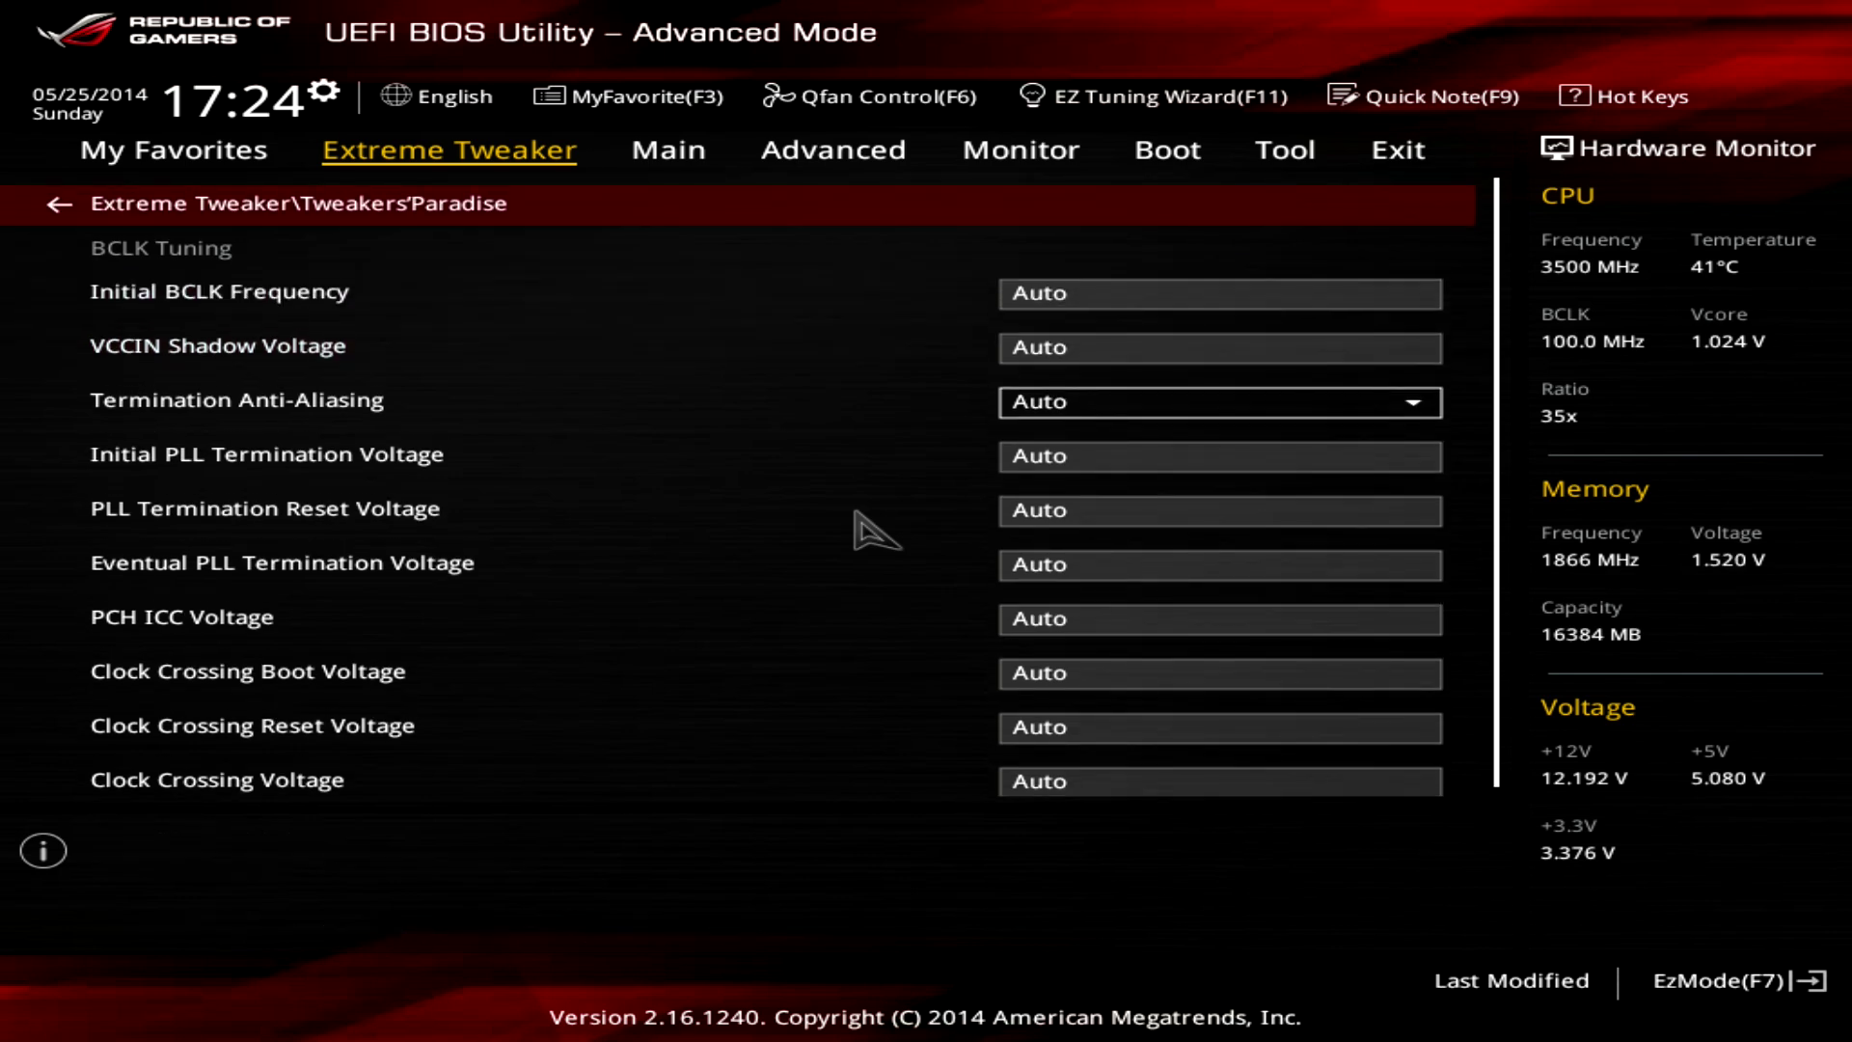
key(Return)
View the SpeedStep, Turbo Mode and power limit settings in Internal CPU Power Management and leave the page.
key(Down)
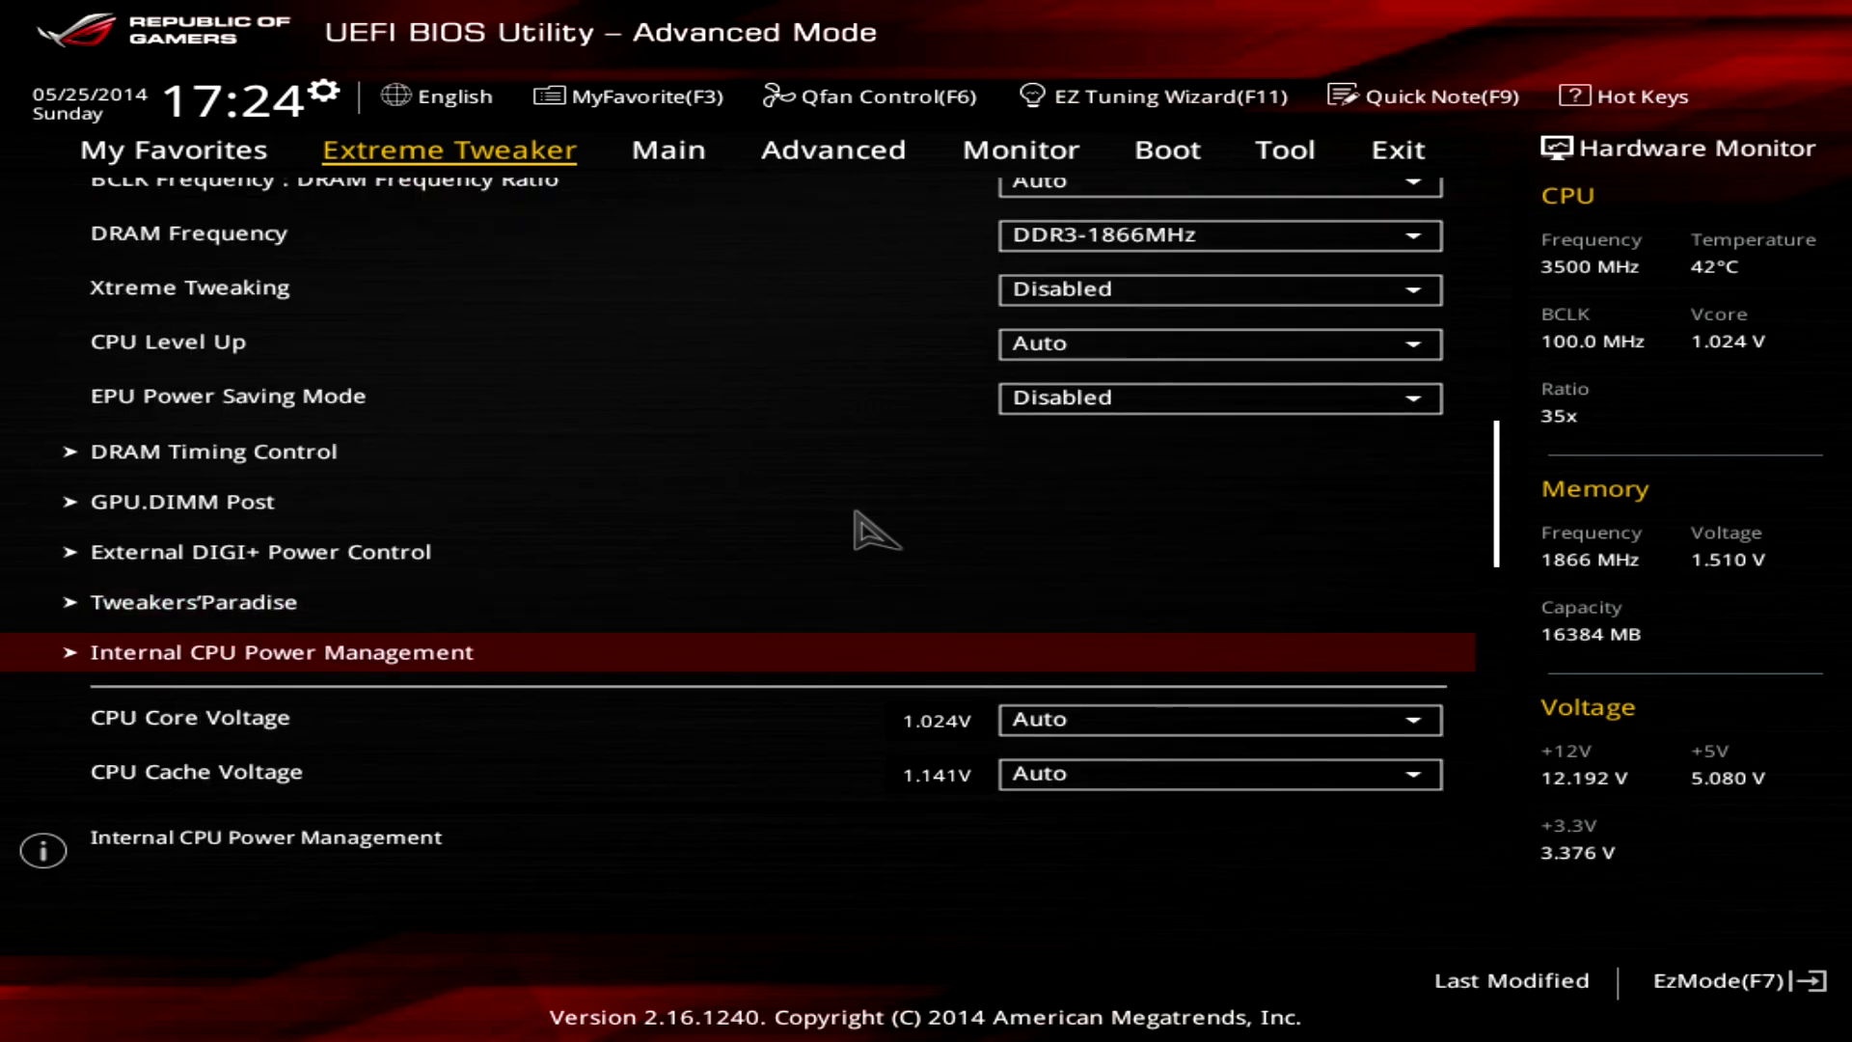
key(Return)
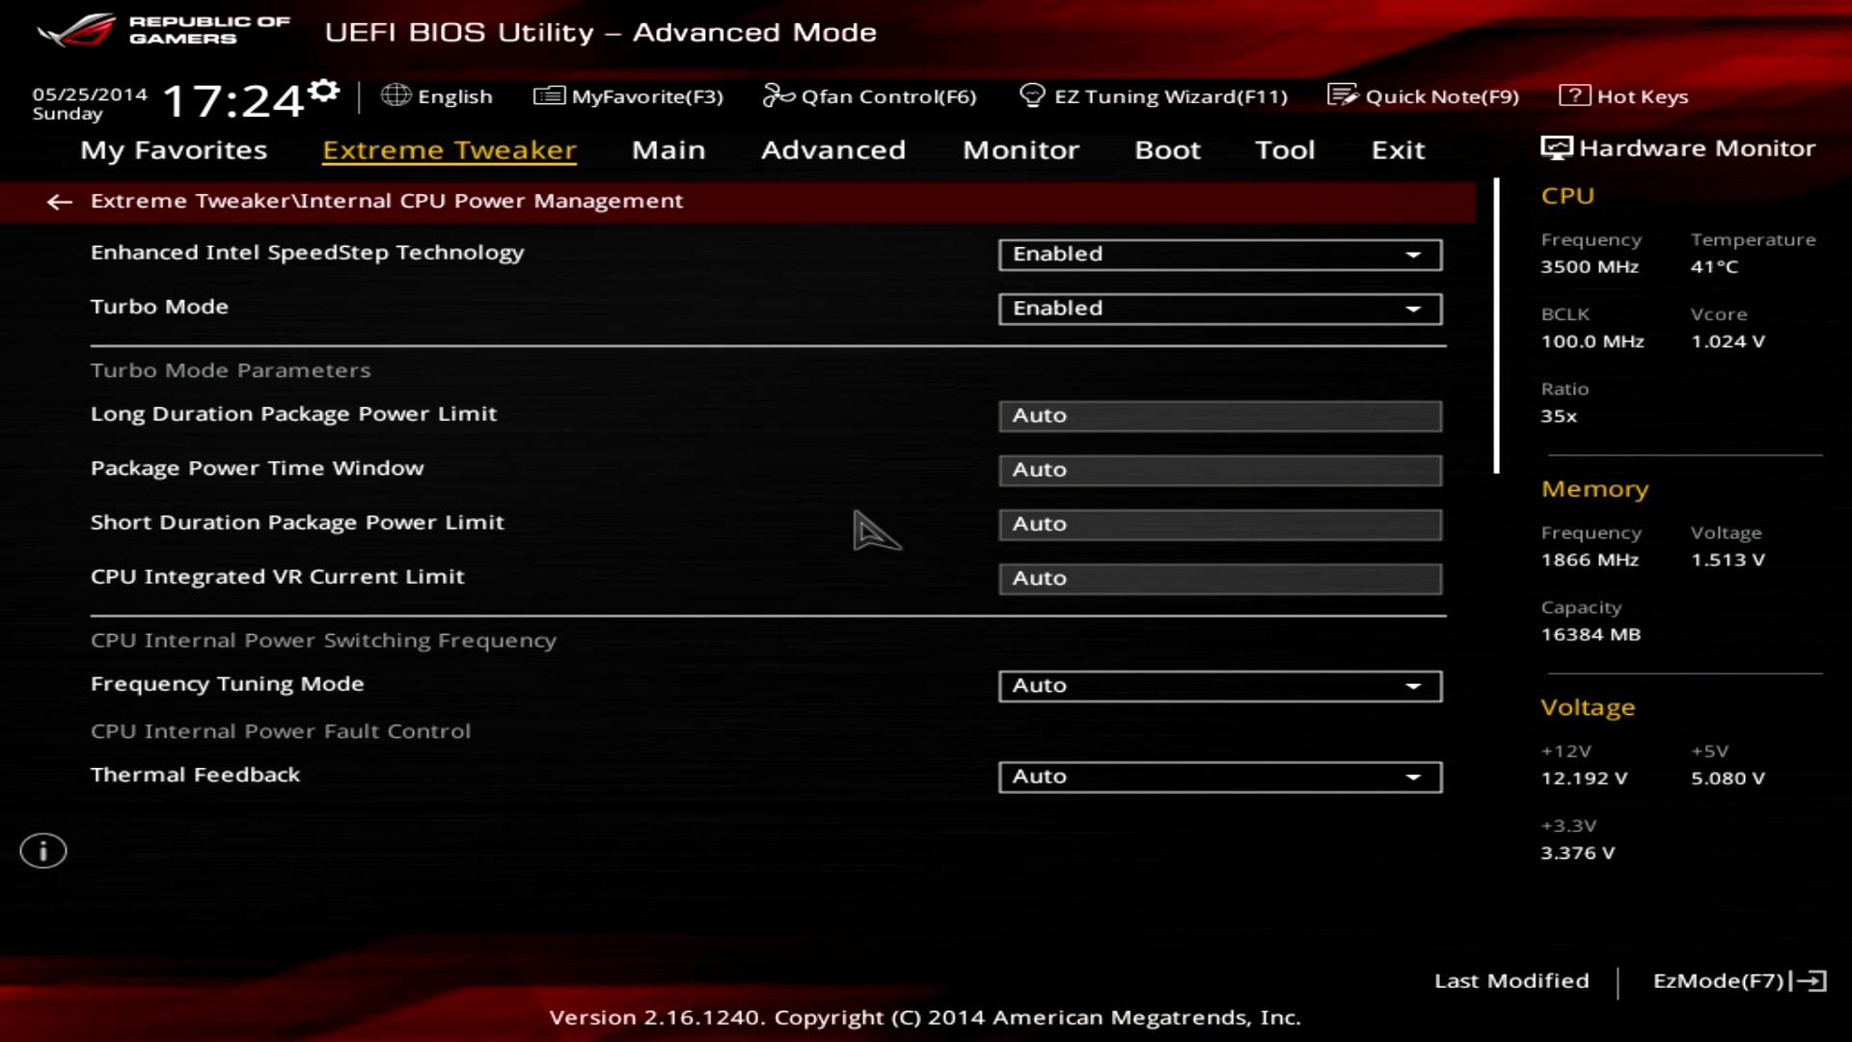
key(Escape)
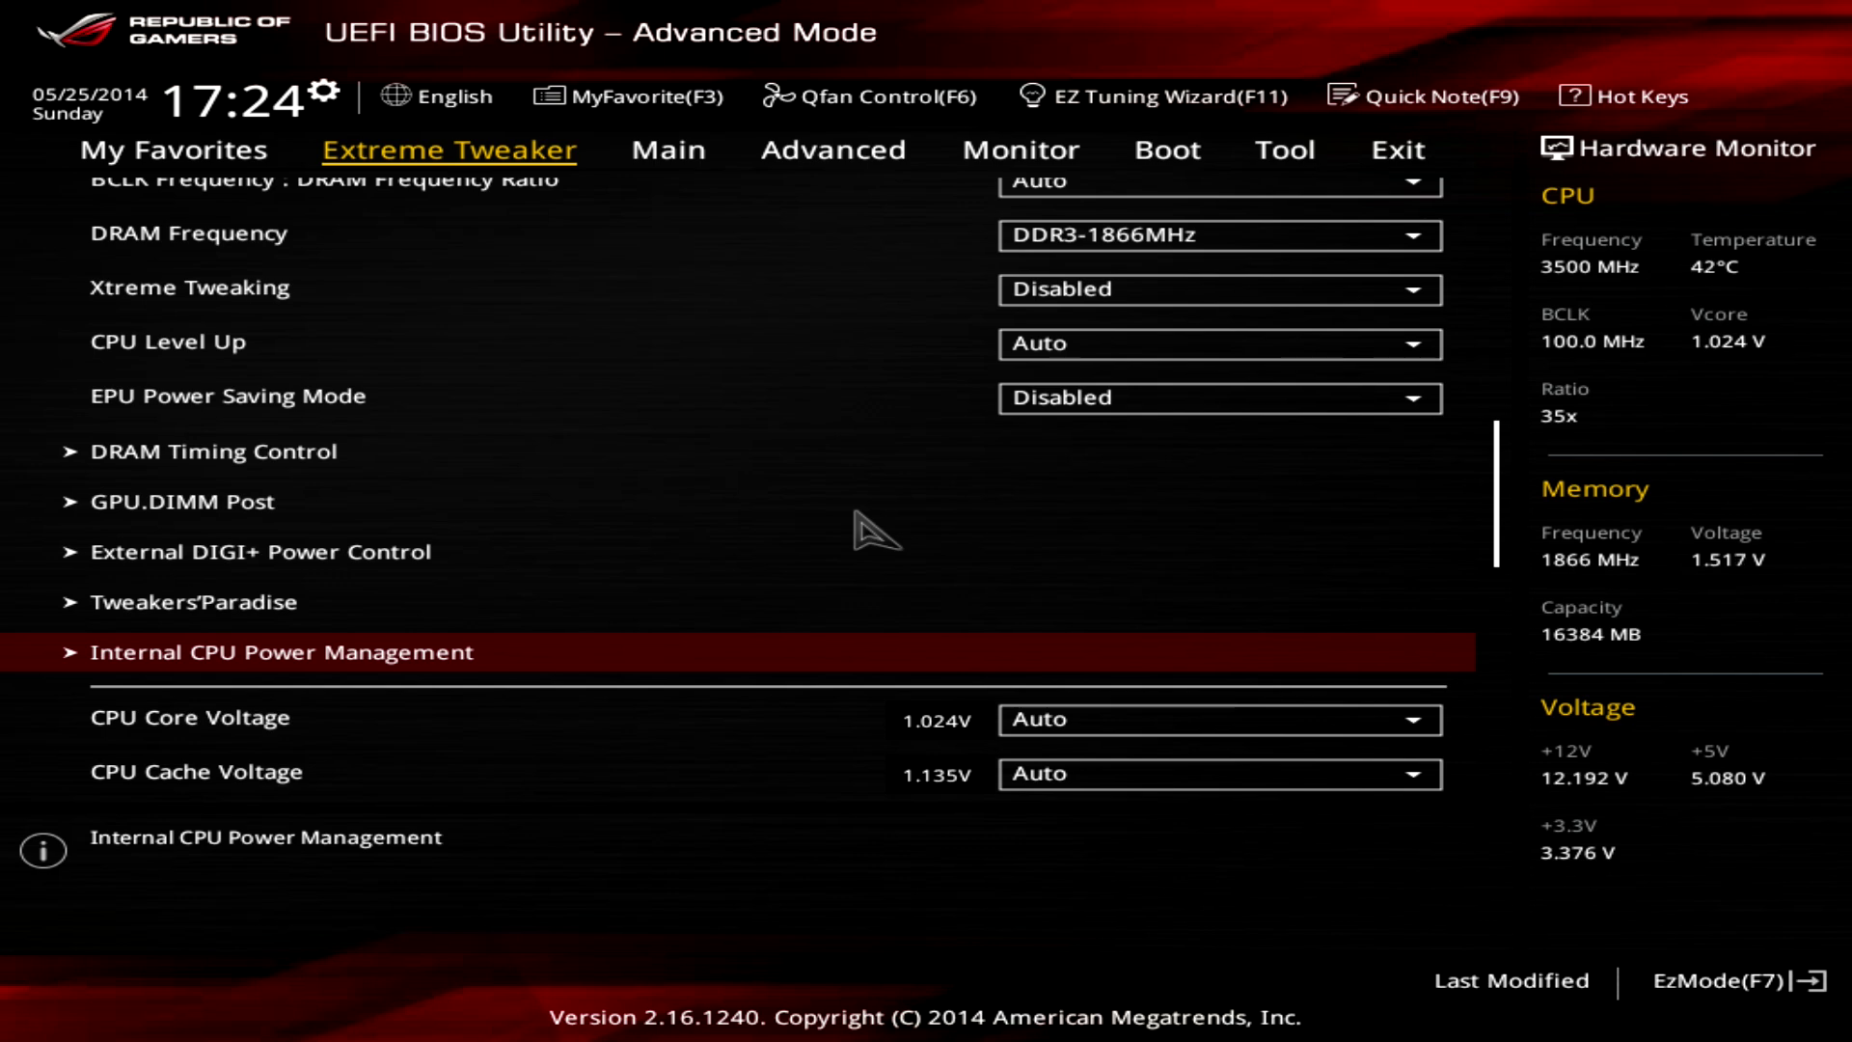
Look over the CPU core, cache, system agent and I/O voltage settings in Extreme Tweaker.
key(Down)
key(Down)
key(Down)
key(Down)
key(Down)
key(Down)
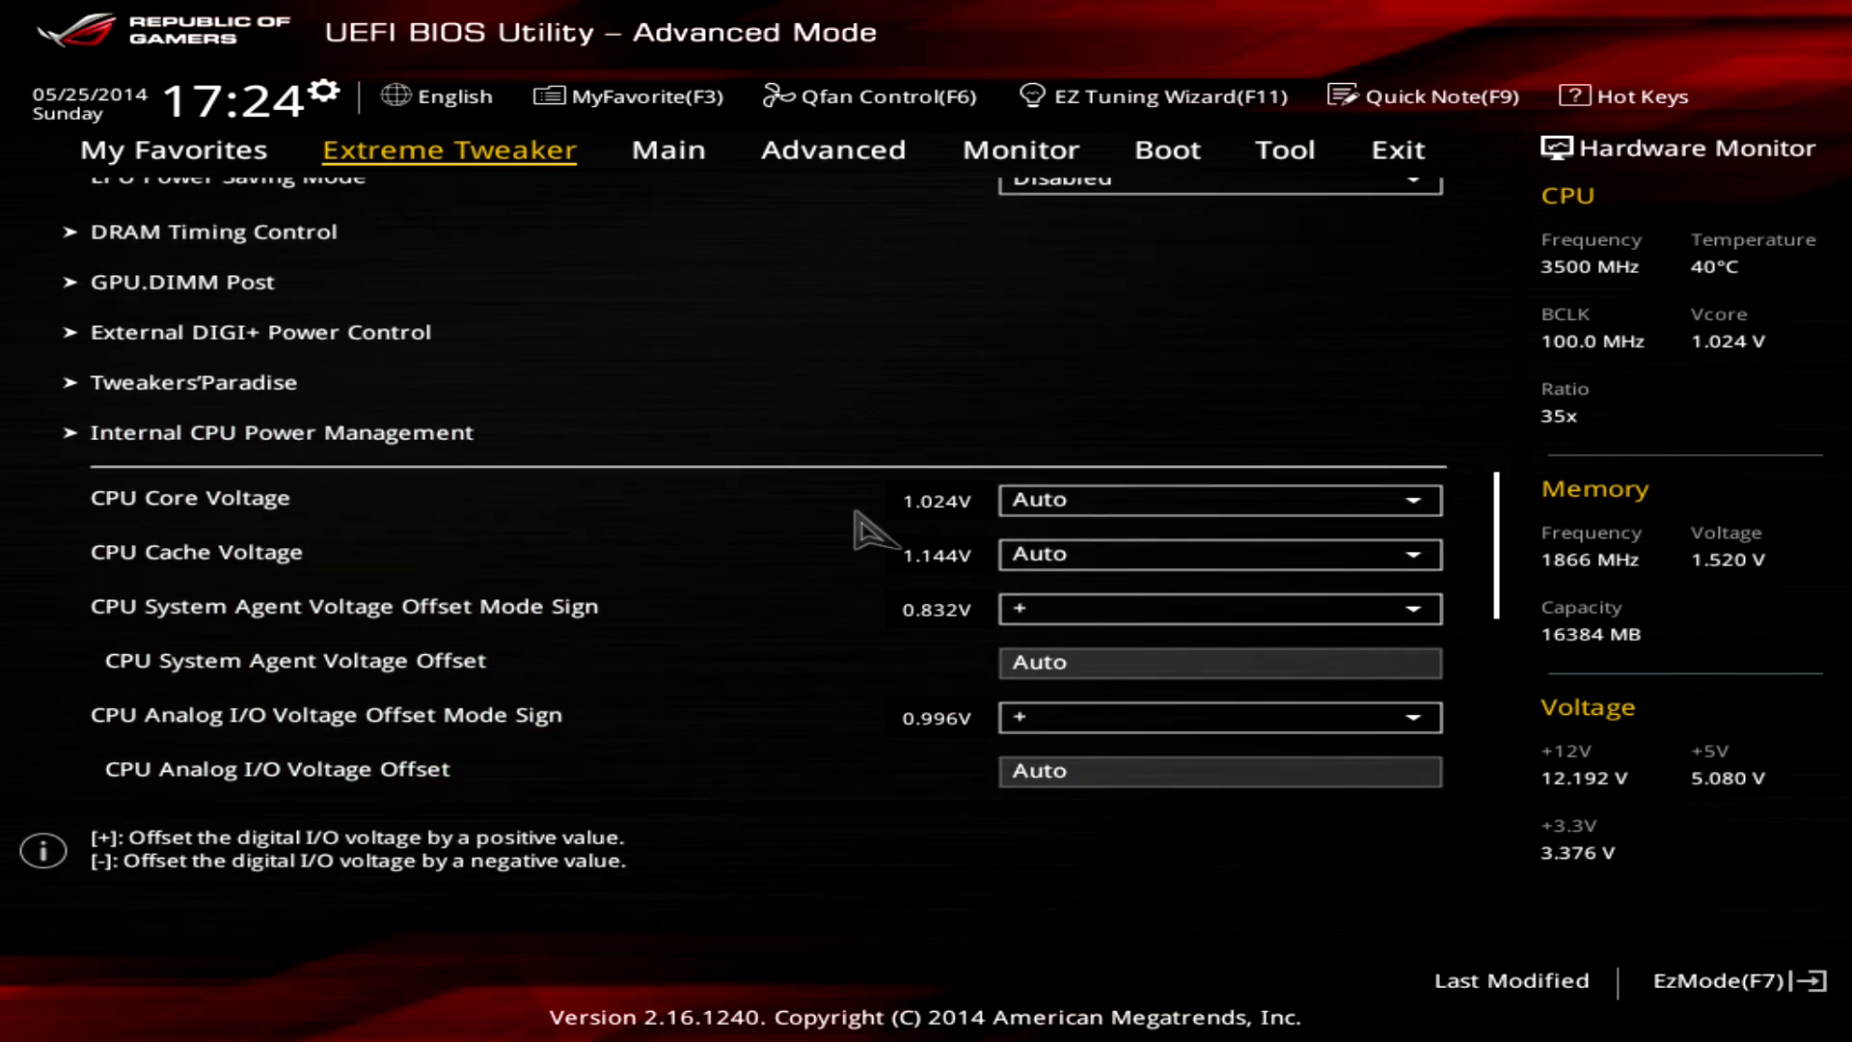
key(Up)
key(Up)
key(Up)
key(Up)
key(Up)
key(Up)
key(Up)
key(Up)
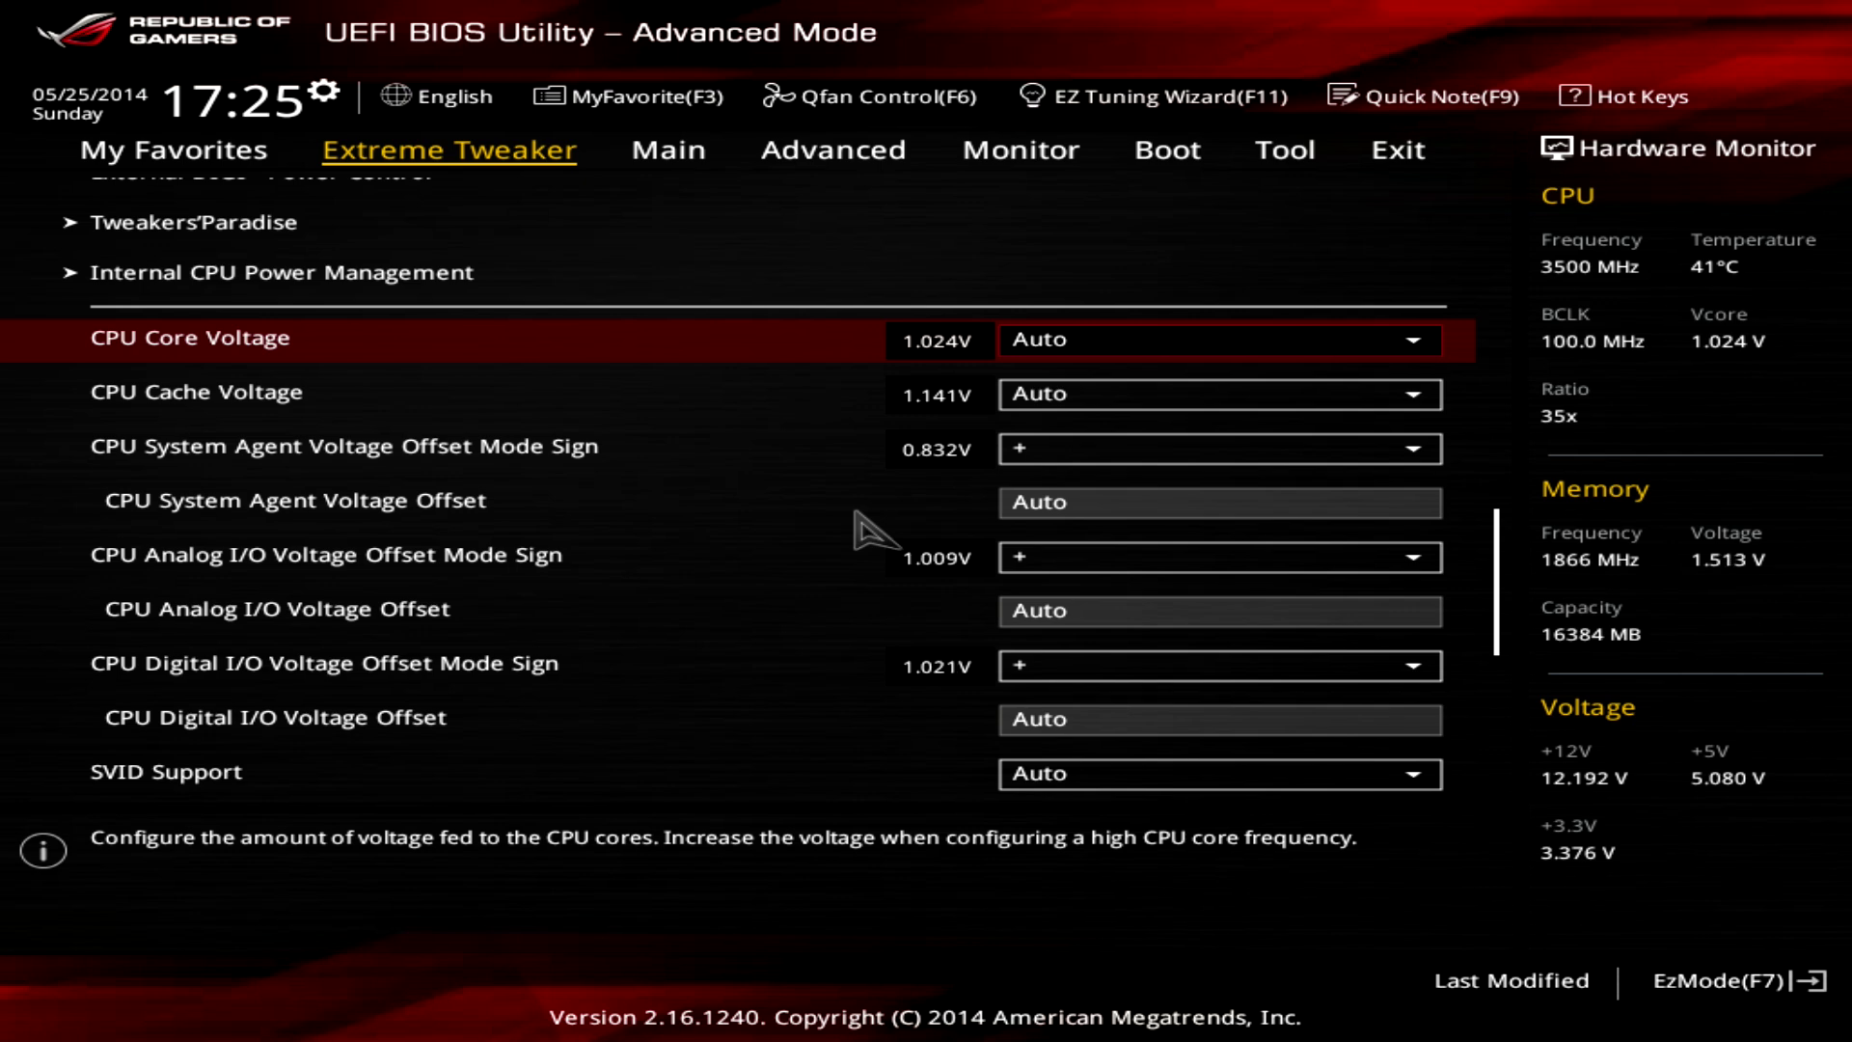
Switch CPU Core Voltage to Manual Mode to view its override setting, and return it to Auto.
key(Return)
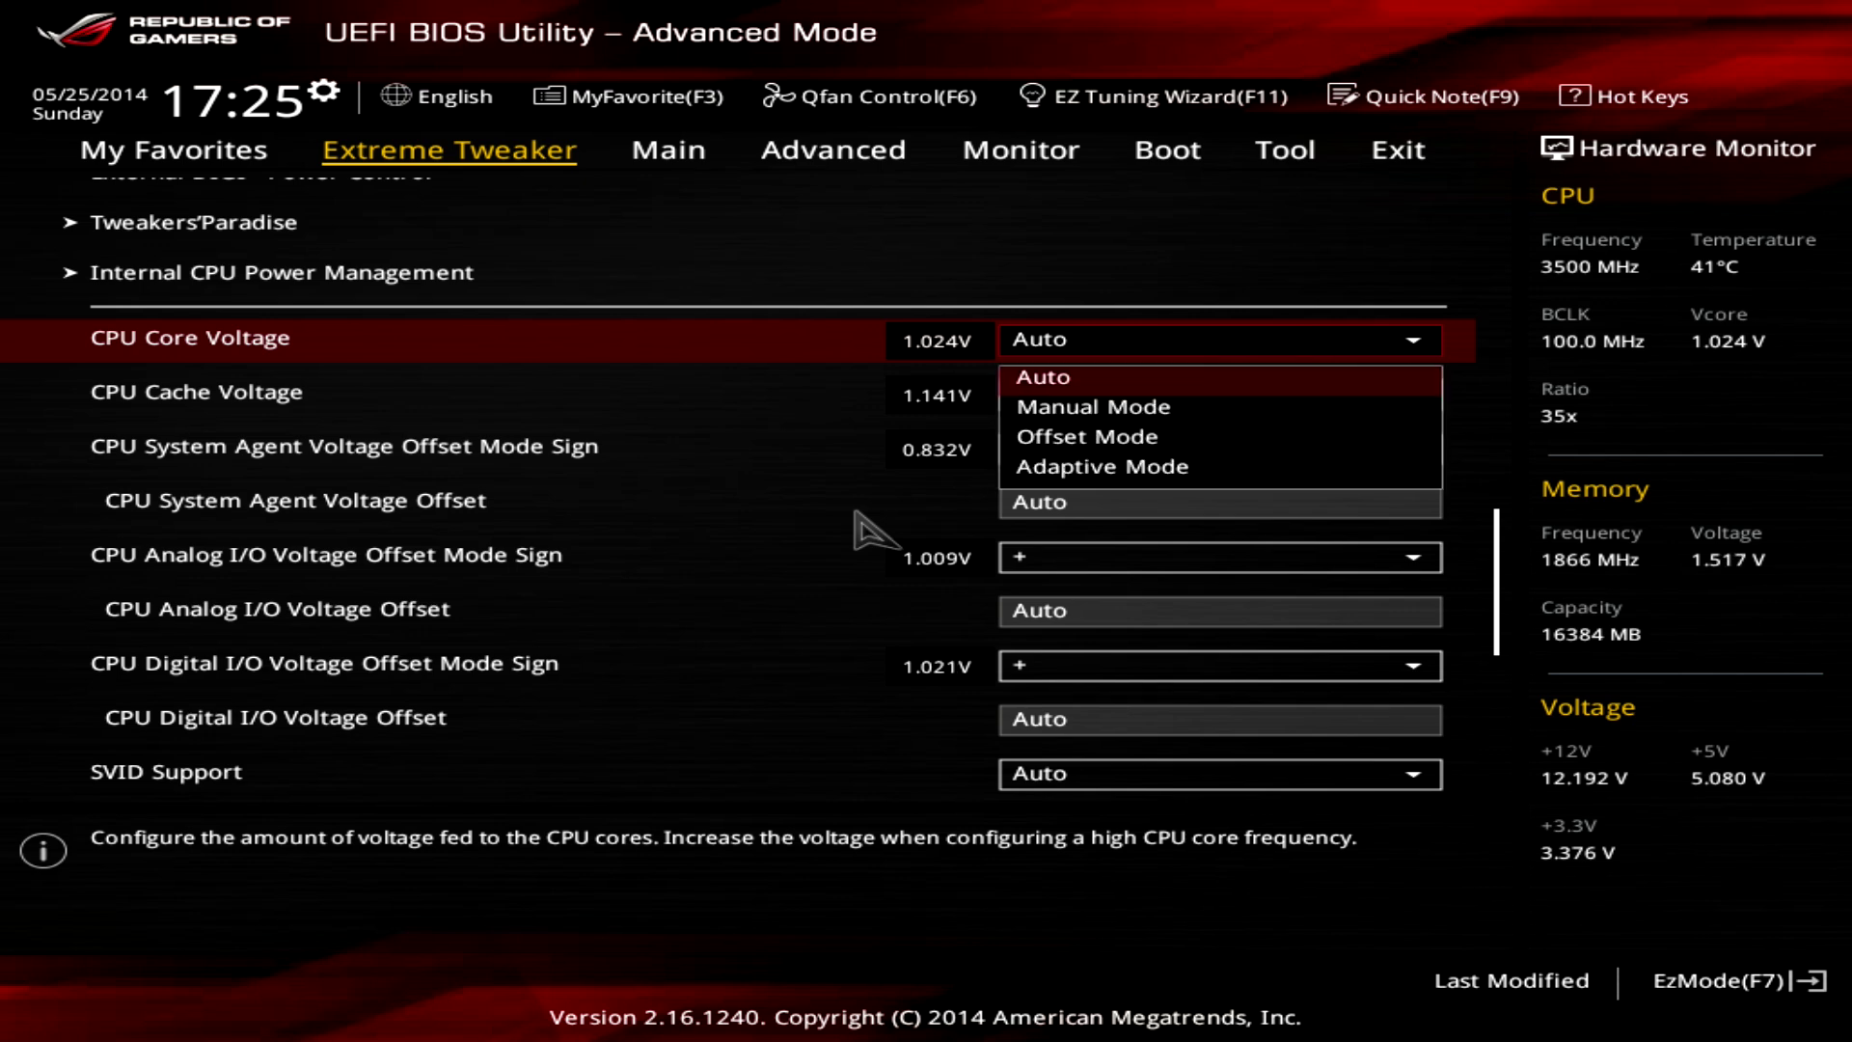
key(Down)
key(Return)
key(Down)
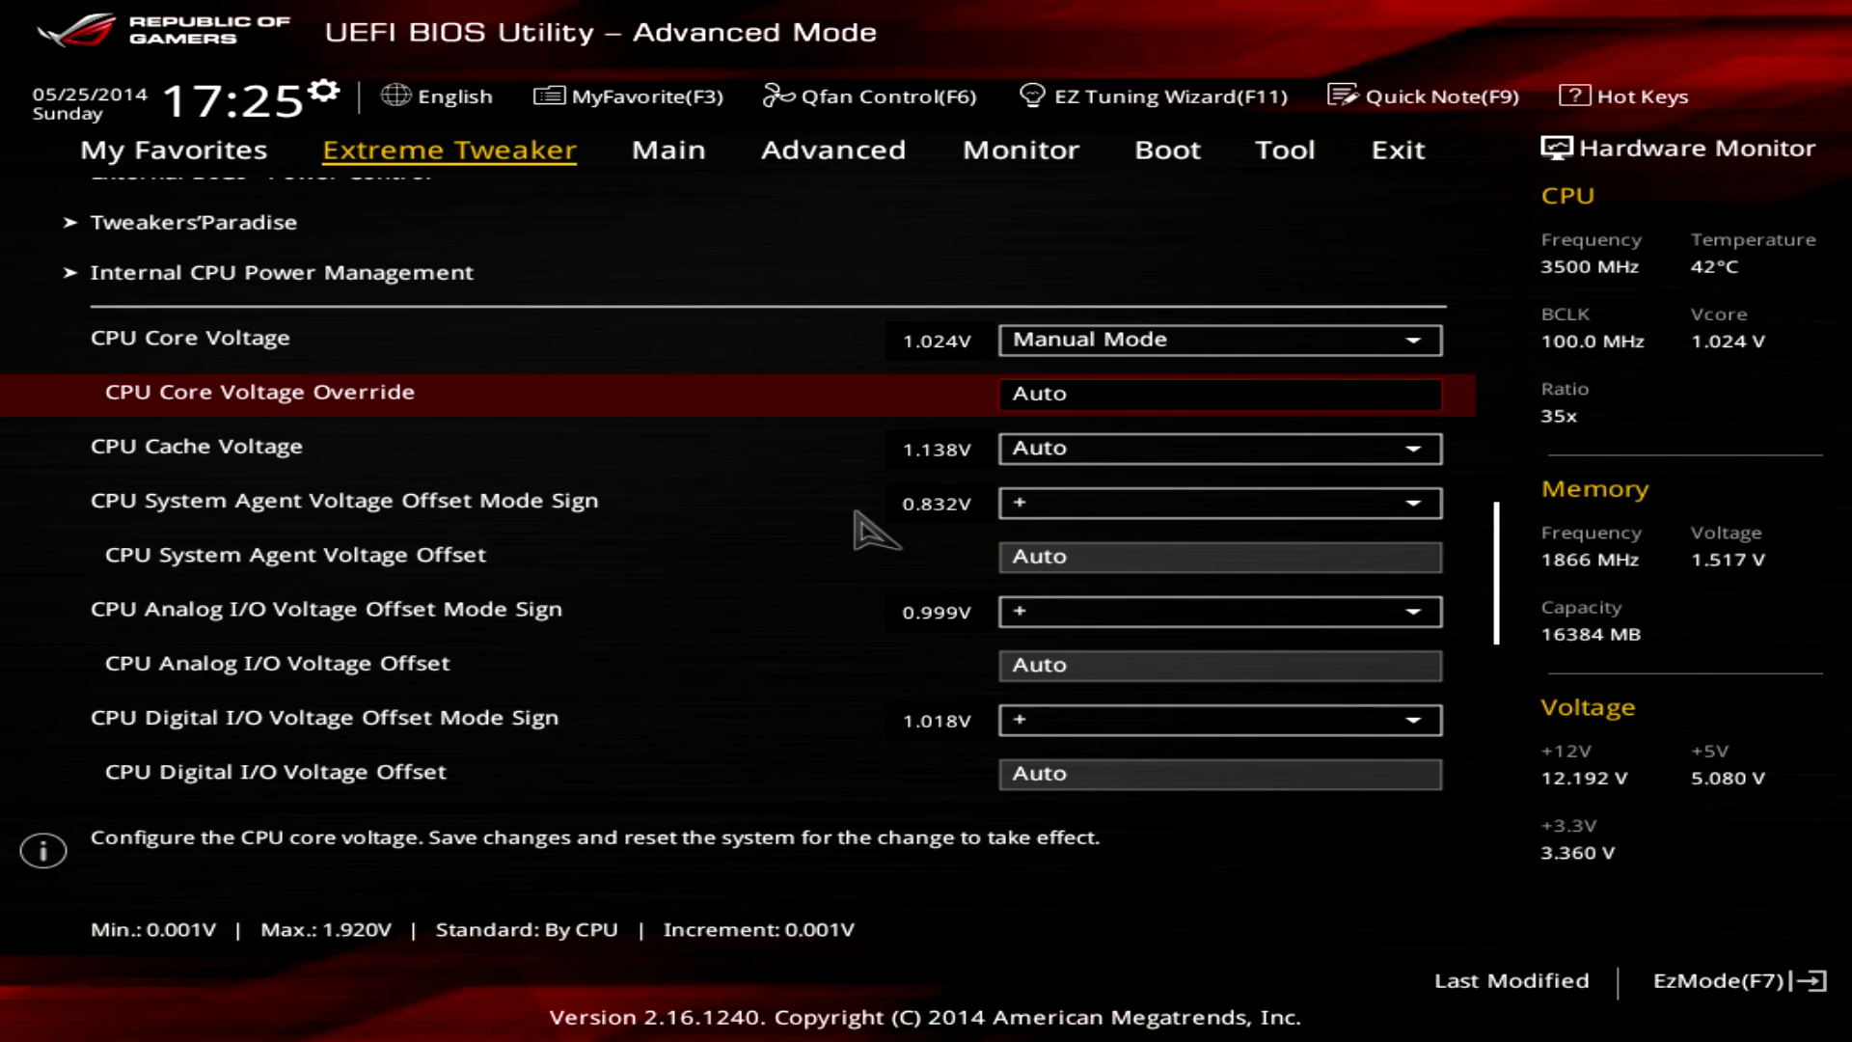
key(Up)
key(Return)
key(Up)
key(Return)
key(Down)
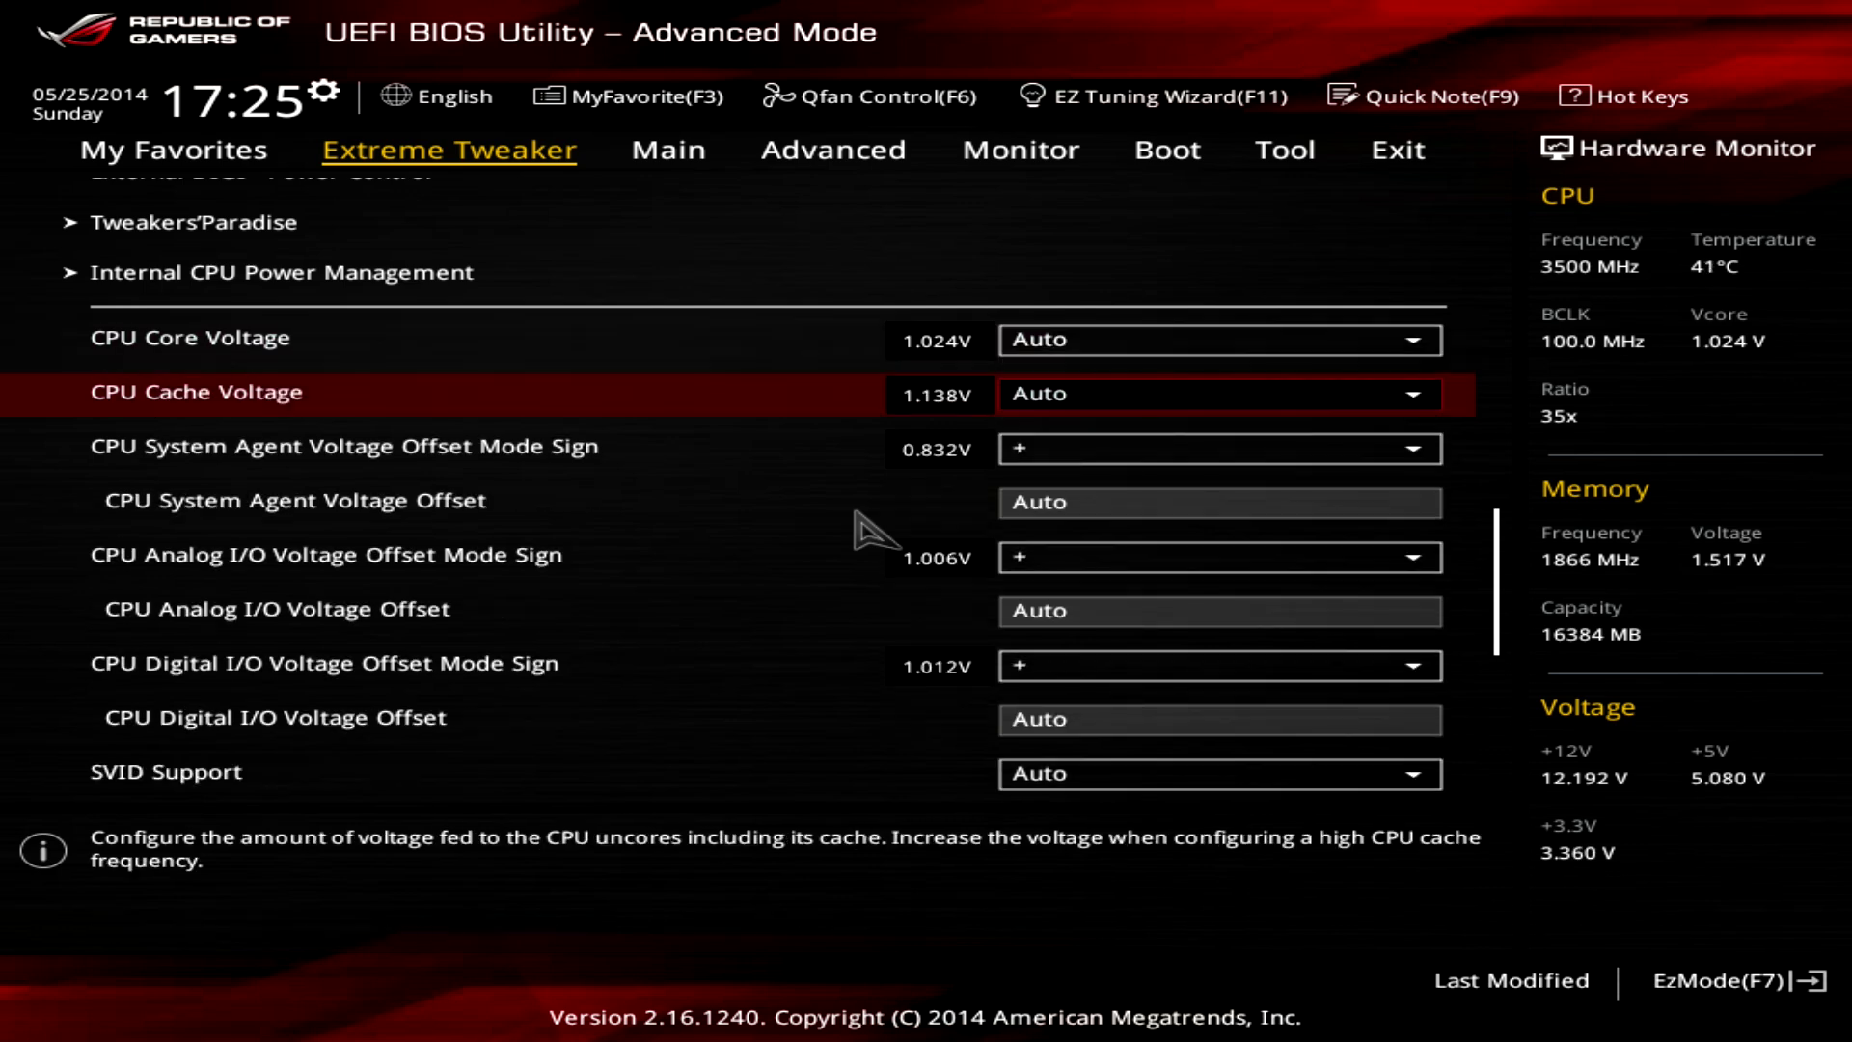
Review the voltage settings from CPU System Agent through CPU input voltage to DRAM Voltage.
key(Down)
key(Down)
key(Down)
key(Down)
key(Down)
key(Down)
key(Down)
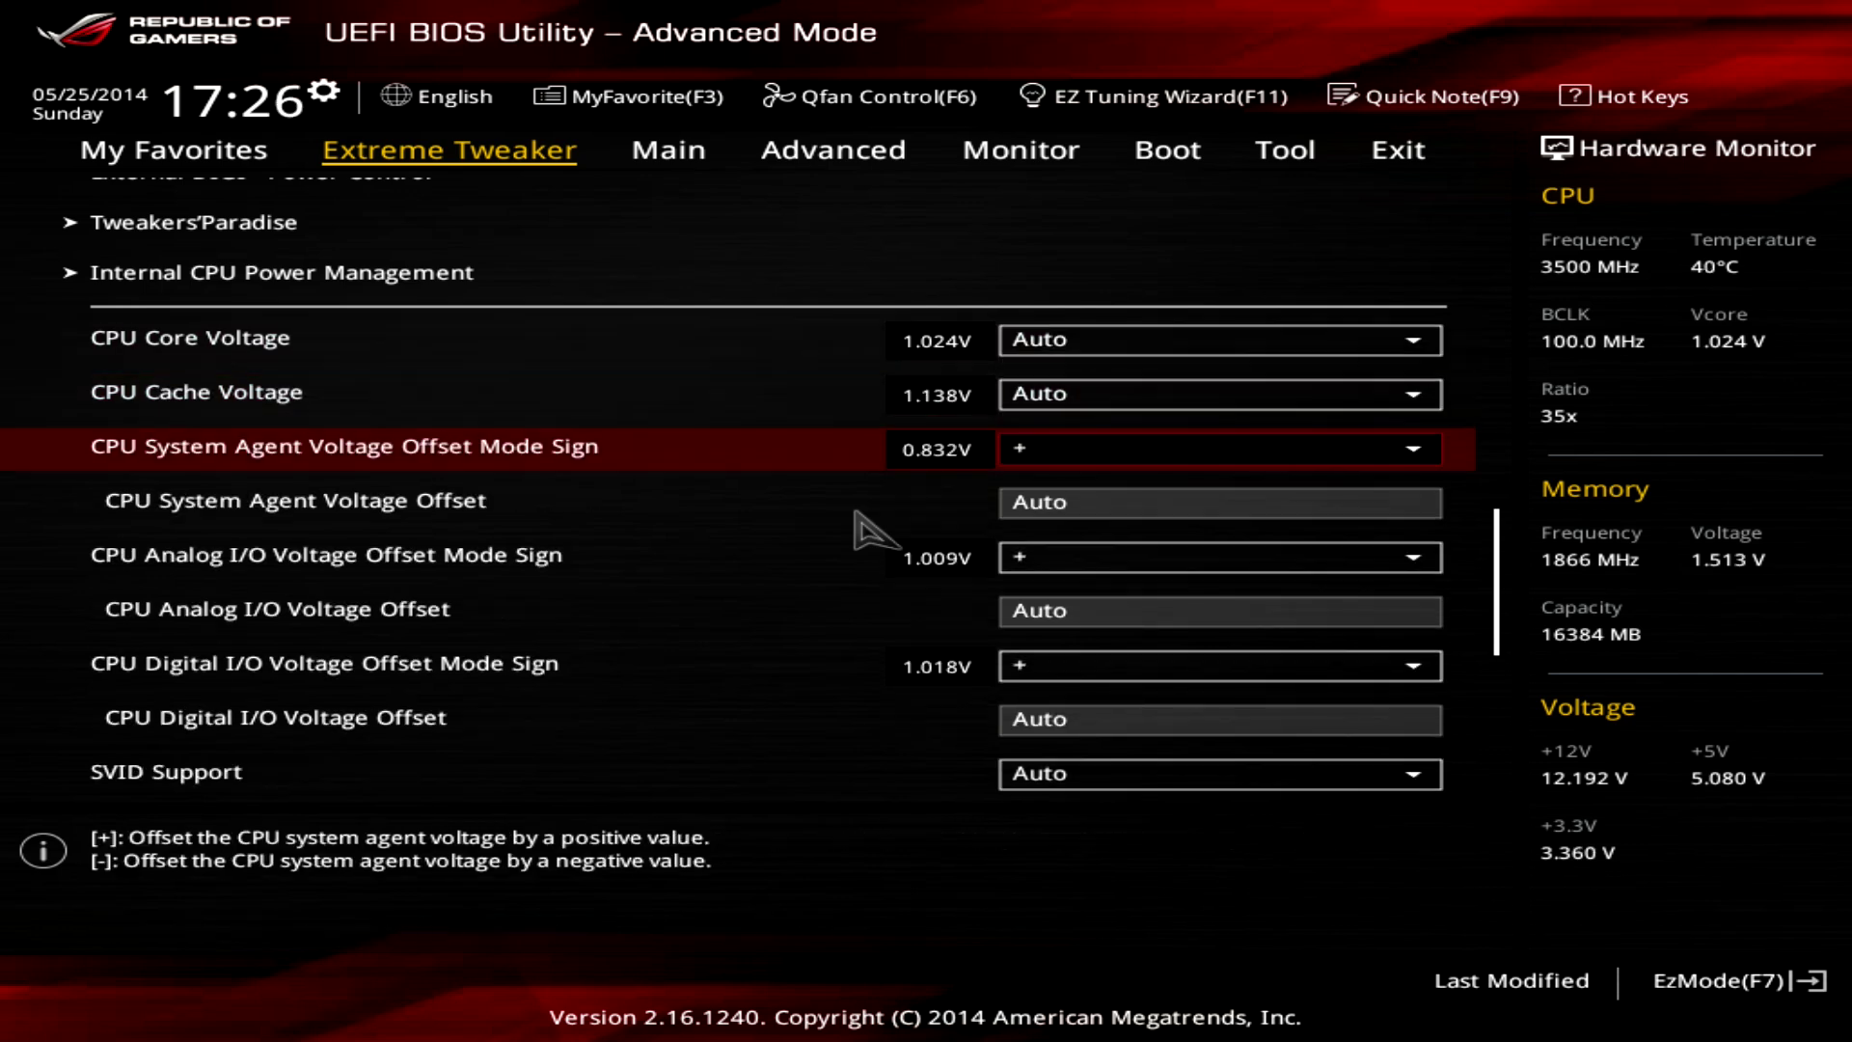
key(Down)
key(Down)
key(Down)
key(Down)
key(Down)
key(Down)
key(Down)
key(Down)
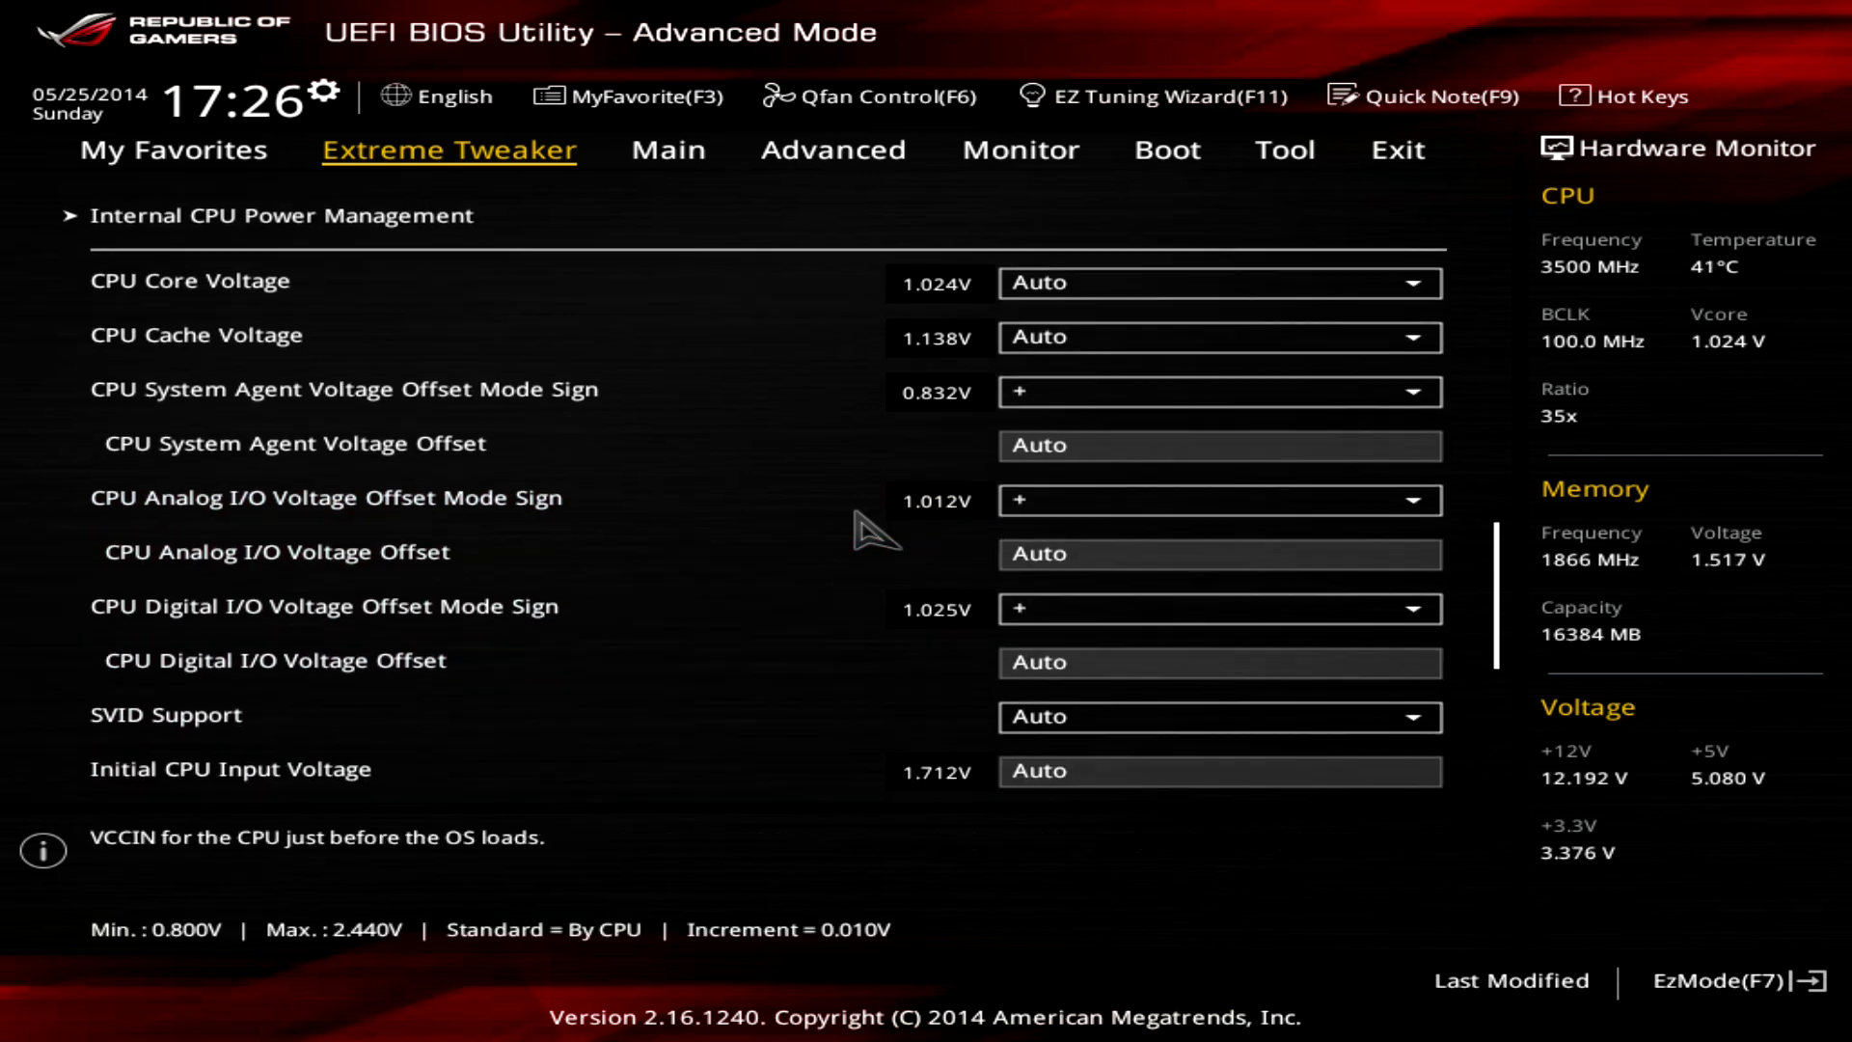
key(Up)
key(Up)
key(Up)
key(Up)
key(Up)
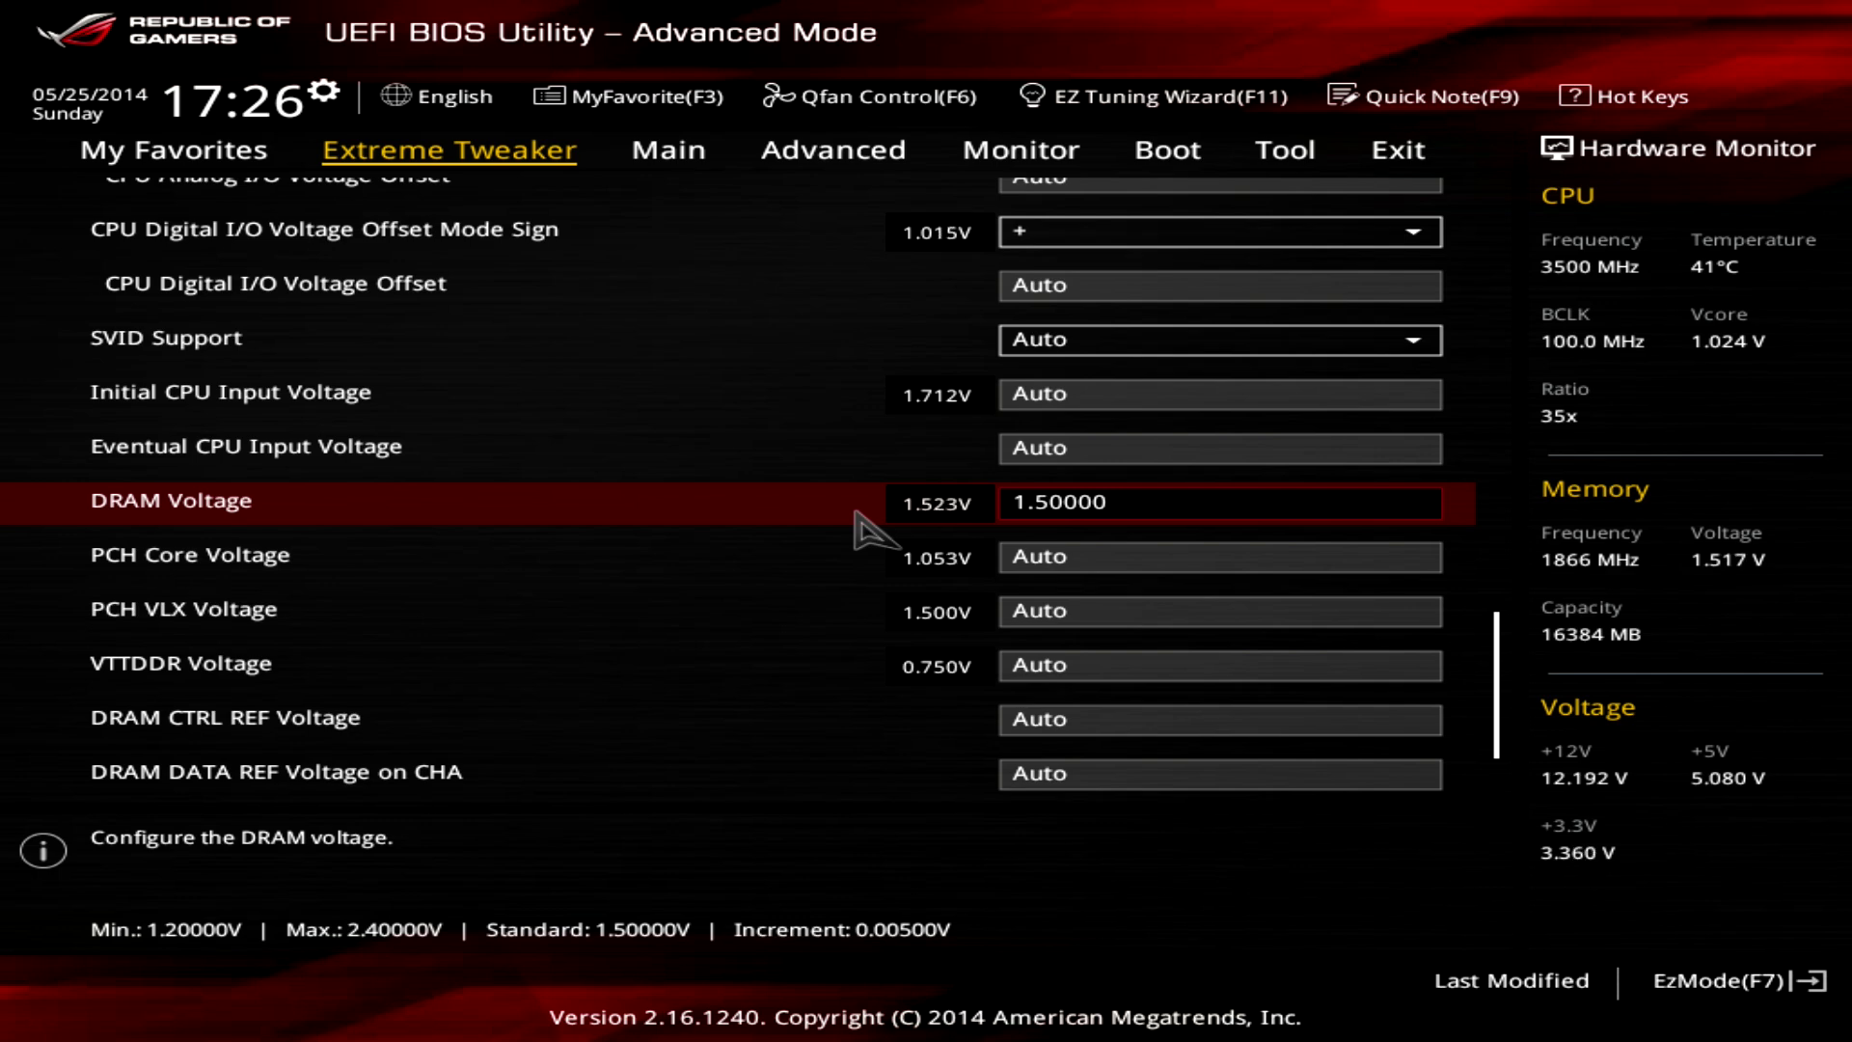
Review the remaining PCH, VTTDDR and DRAM reference voltages, CPU Spread Spectrum and BCLK Recovery settings.
key(Down)
key(Down)
key(Down)
key(Down)
key(Down)
key(Down)
key(Down)
key(Down)
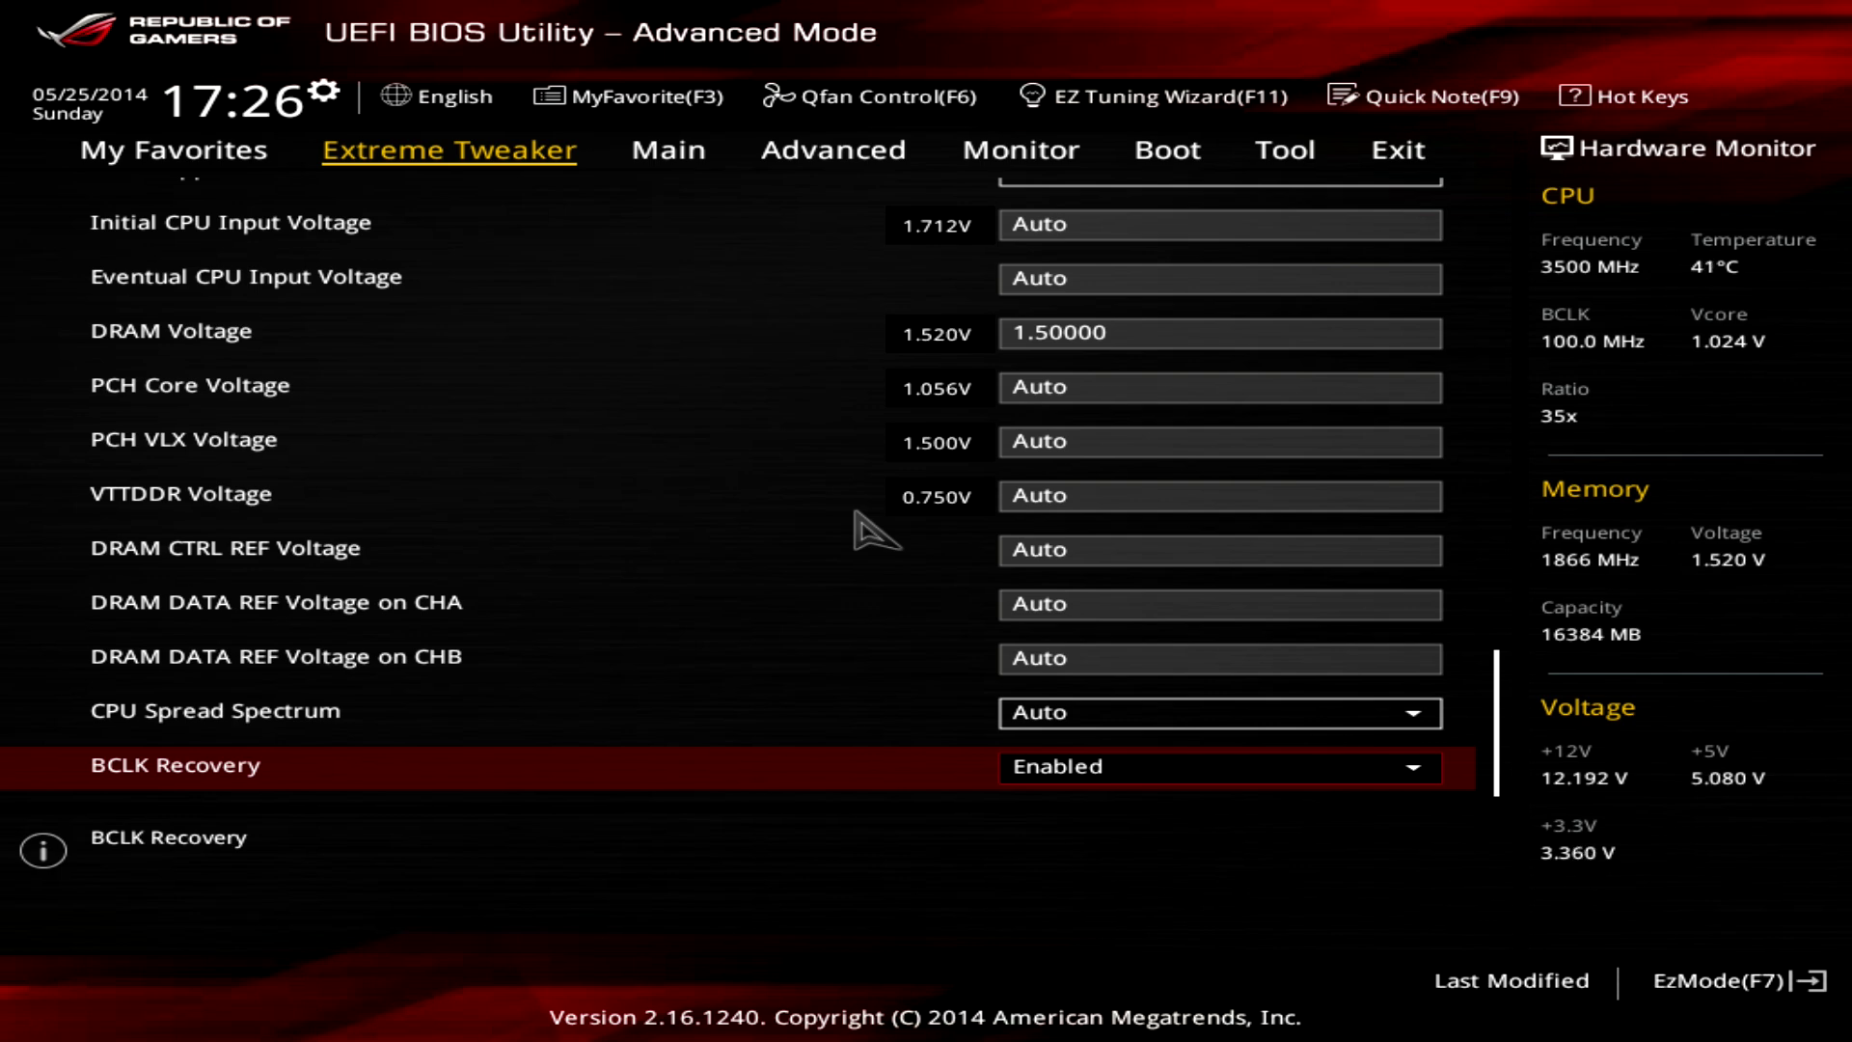
Return through the Extreme Tweaker list to the Ai Overclock Tuner setting.
key(Up)
key(Up)
key(Up)
key(Up)
key(Up)
key(Up)
key(Up)
key(Up)
key(Up)
key(Up)
key(Up)
key(Up)
key(Up)
key(Up)
key(Up)
key(Up)
key(Up)
key(Up)
key(Up)
key(Up)
key(Up)
key(Up)
key(Up)
key(Up)
key(Up)
key(Up)
key(Up)
key(Up)
key(Up)
key(Up)
key(Up)
key(Up)
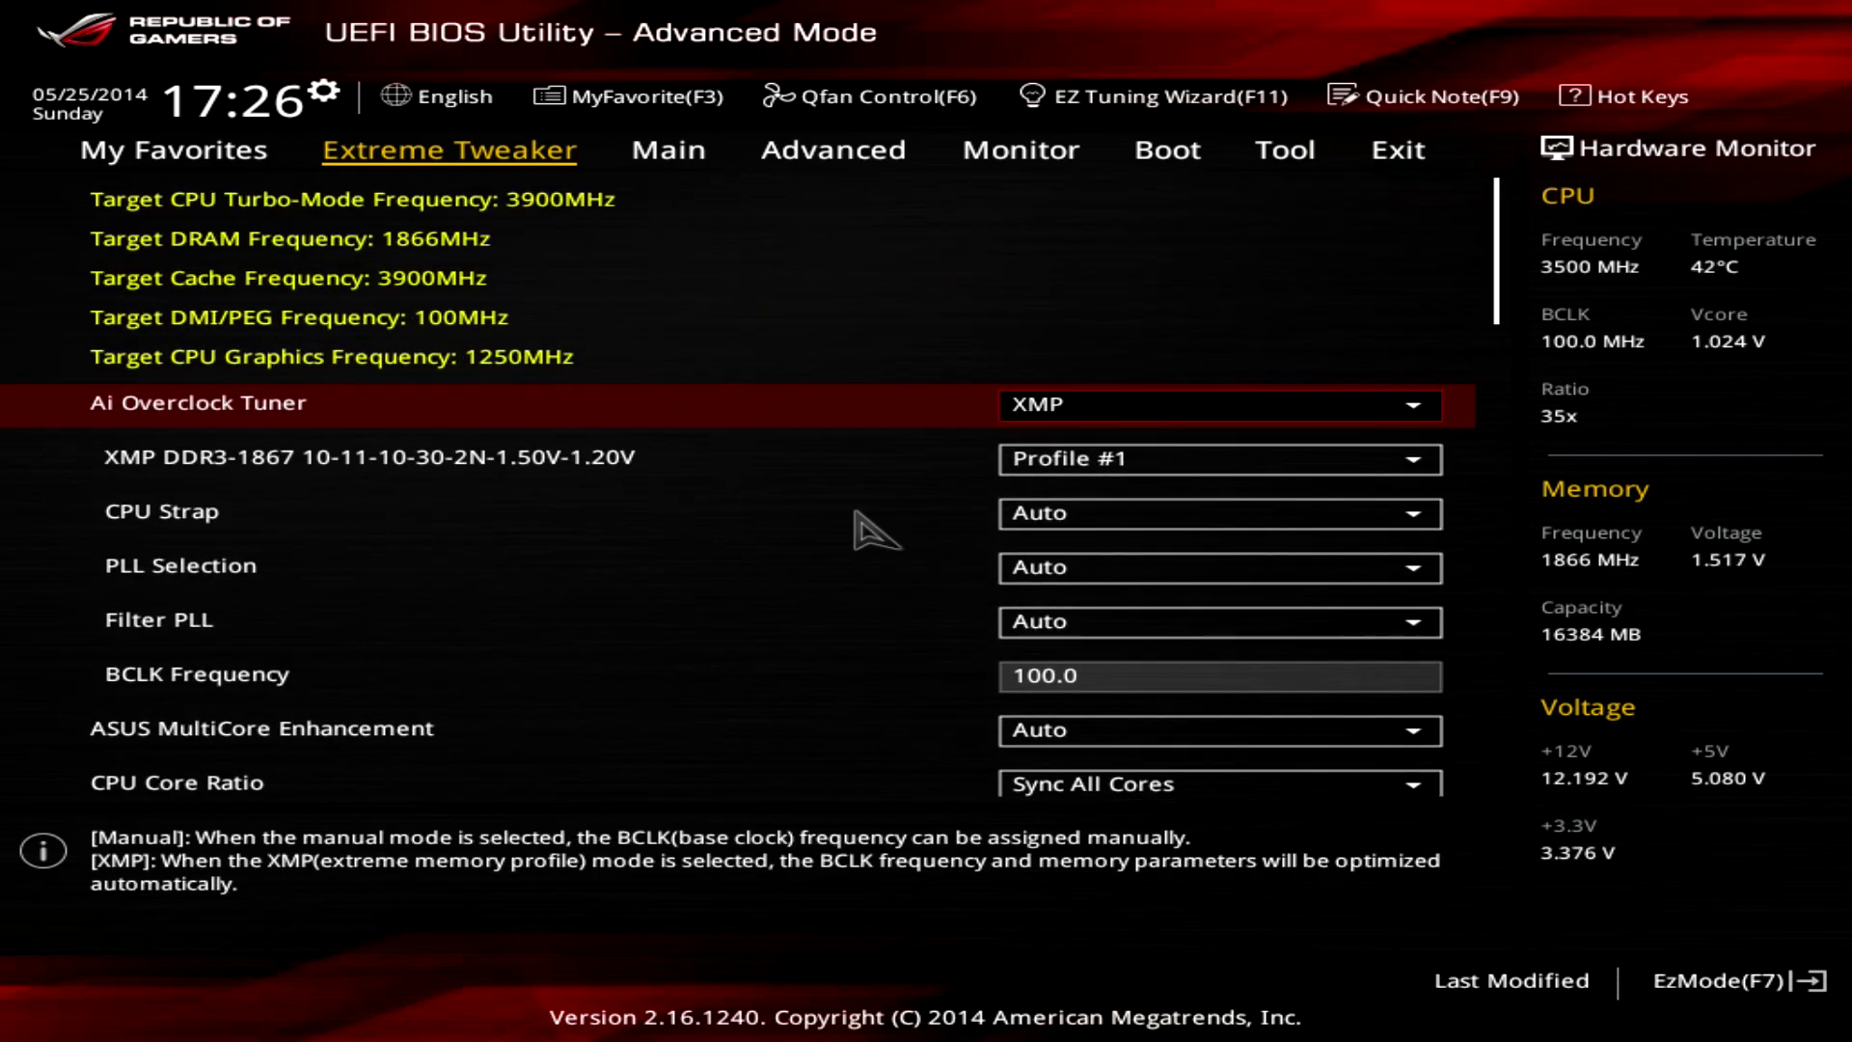
Check the My Favorites page, and examine the BIOS, CPU, memory and system information on the Main page.
key(Left)
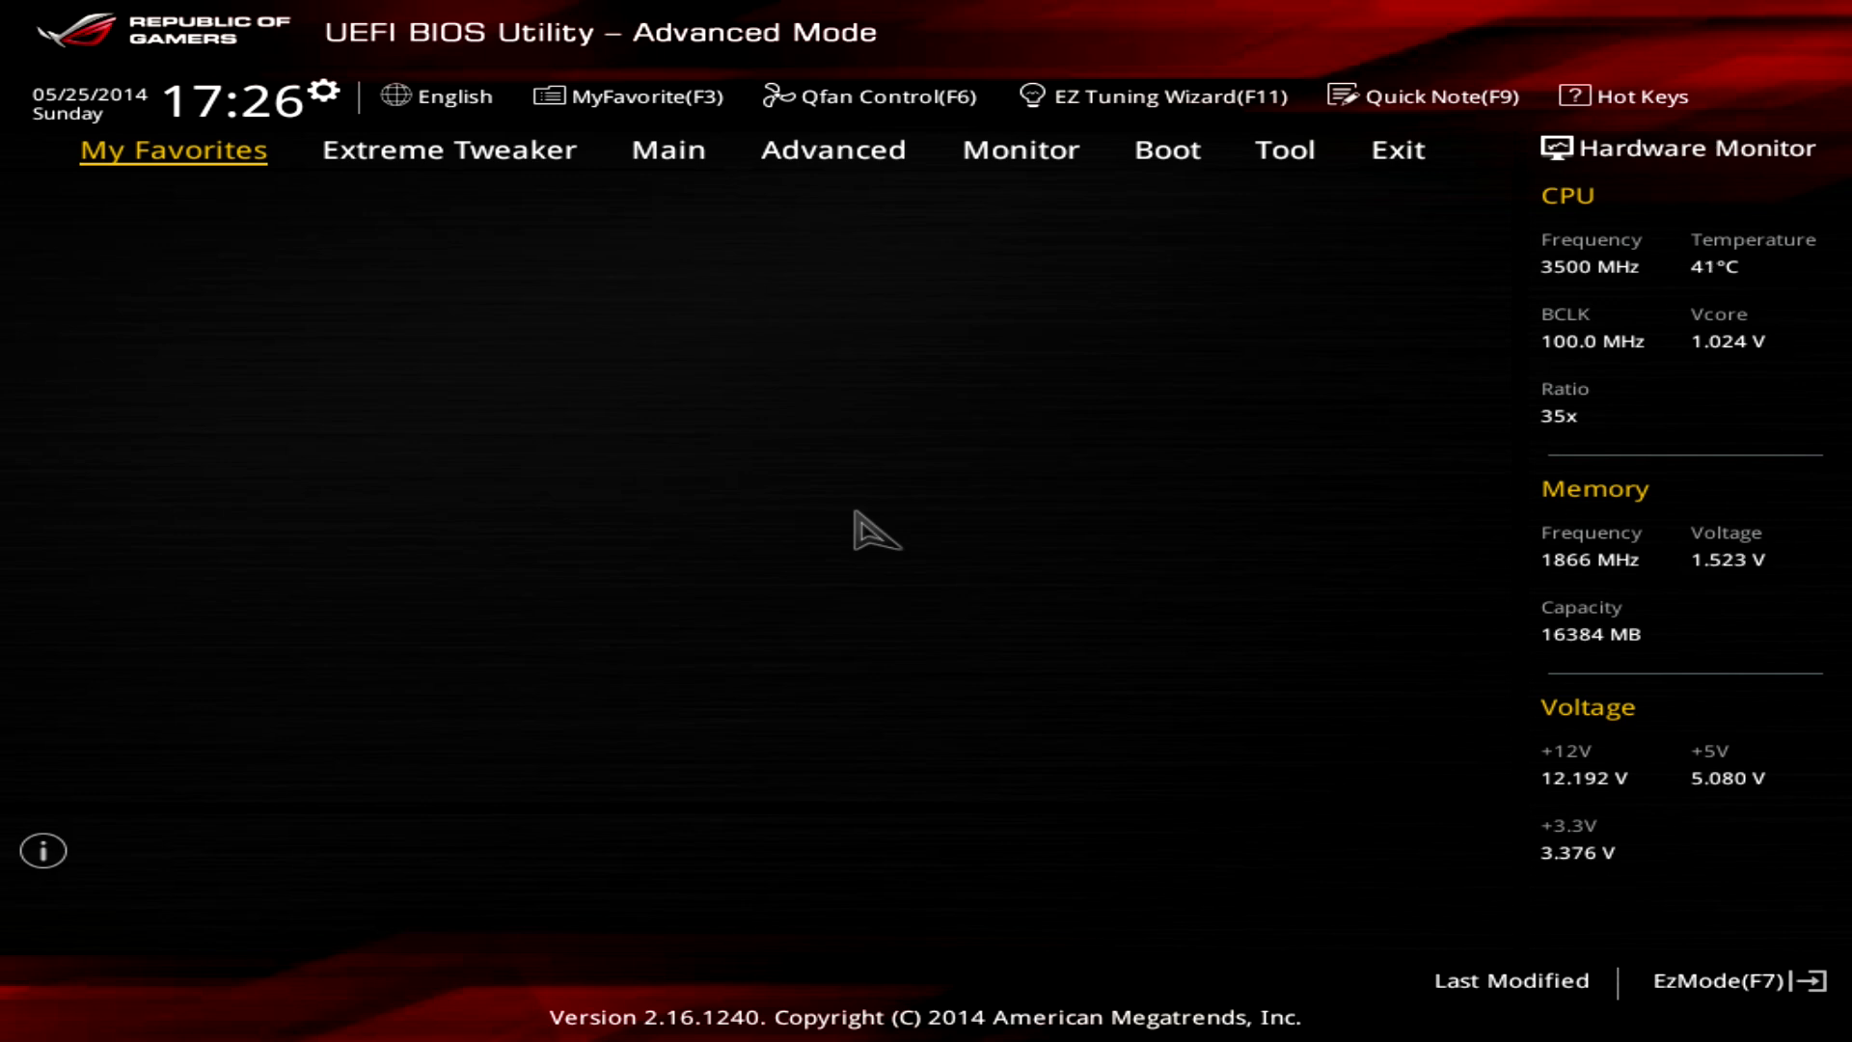
key(Right)
key(Right)
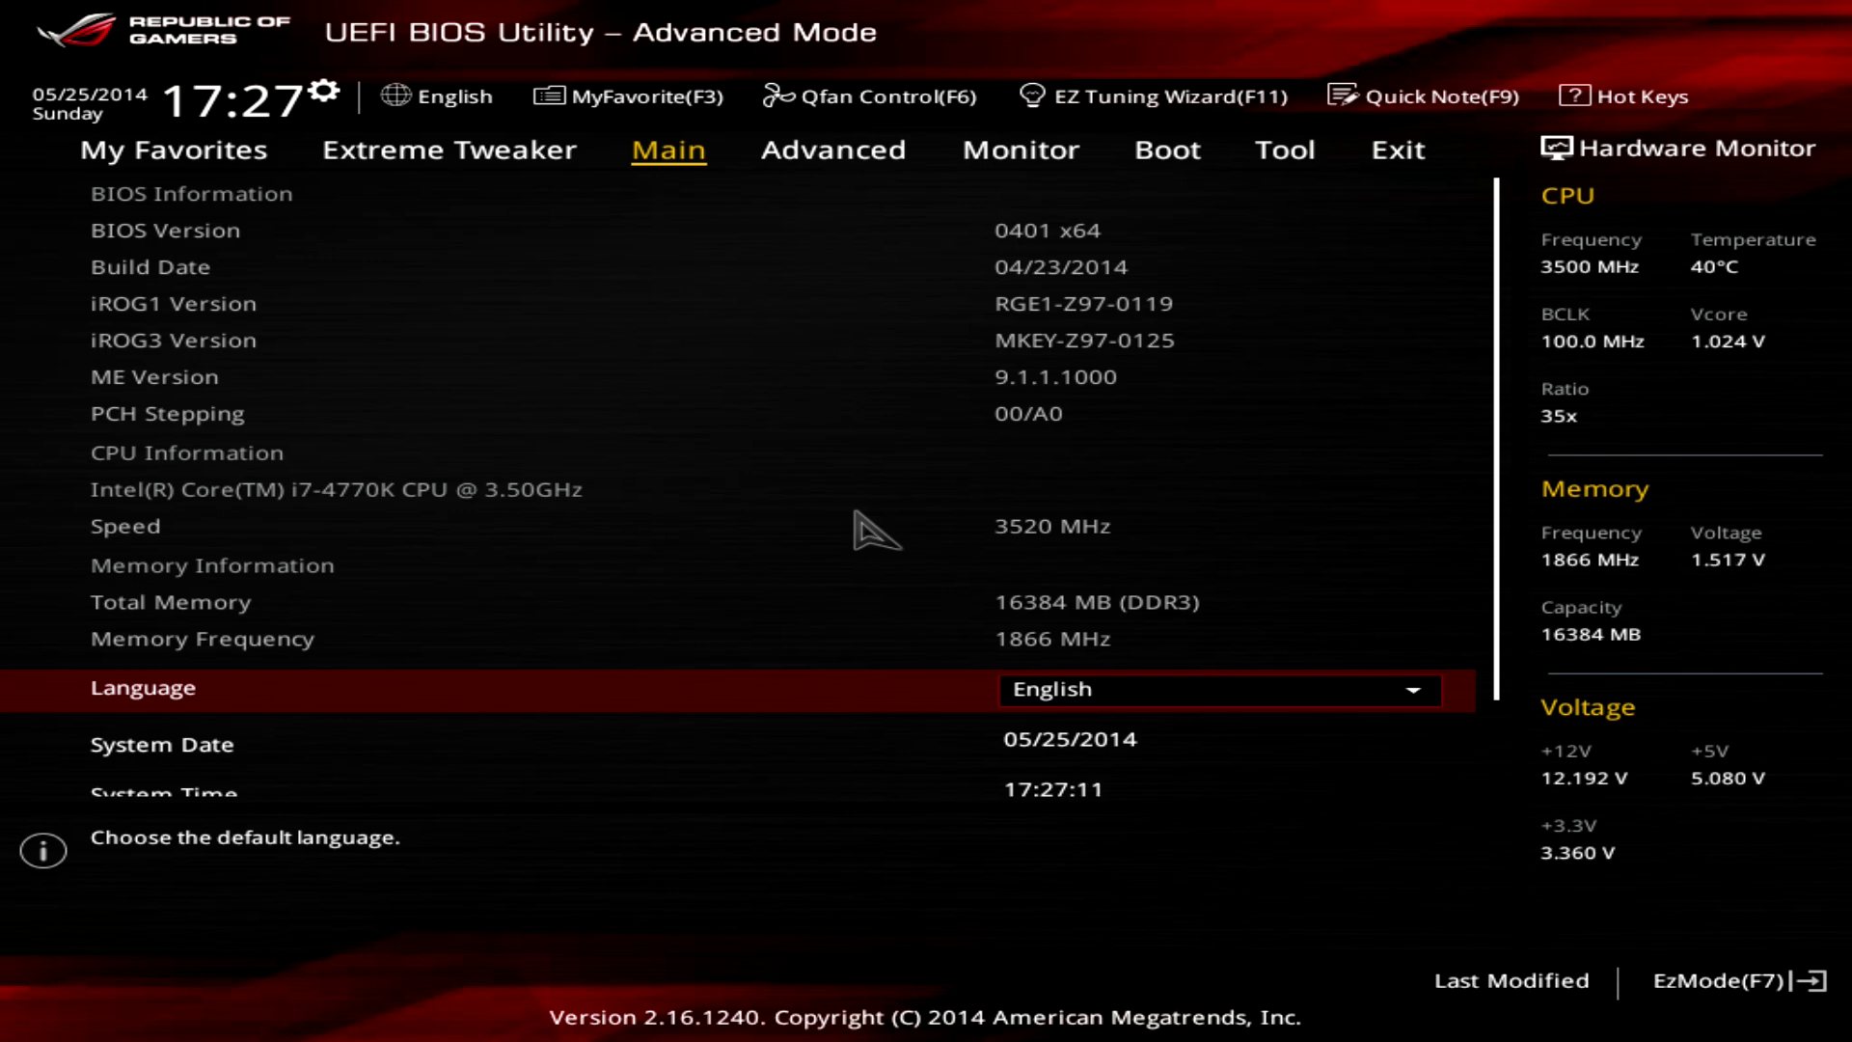
key(Down)
key(Down)
key(Down)
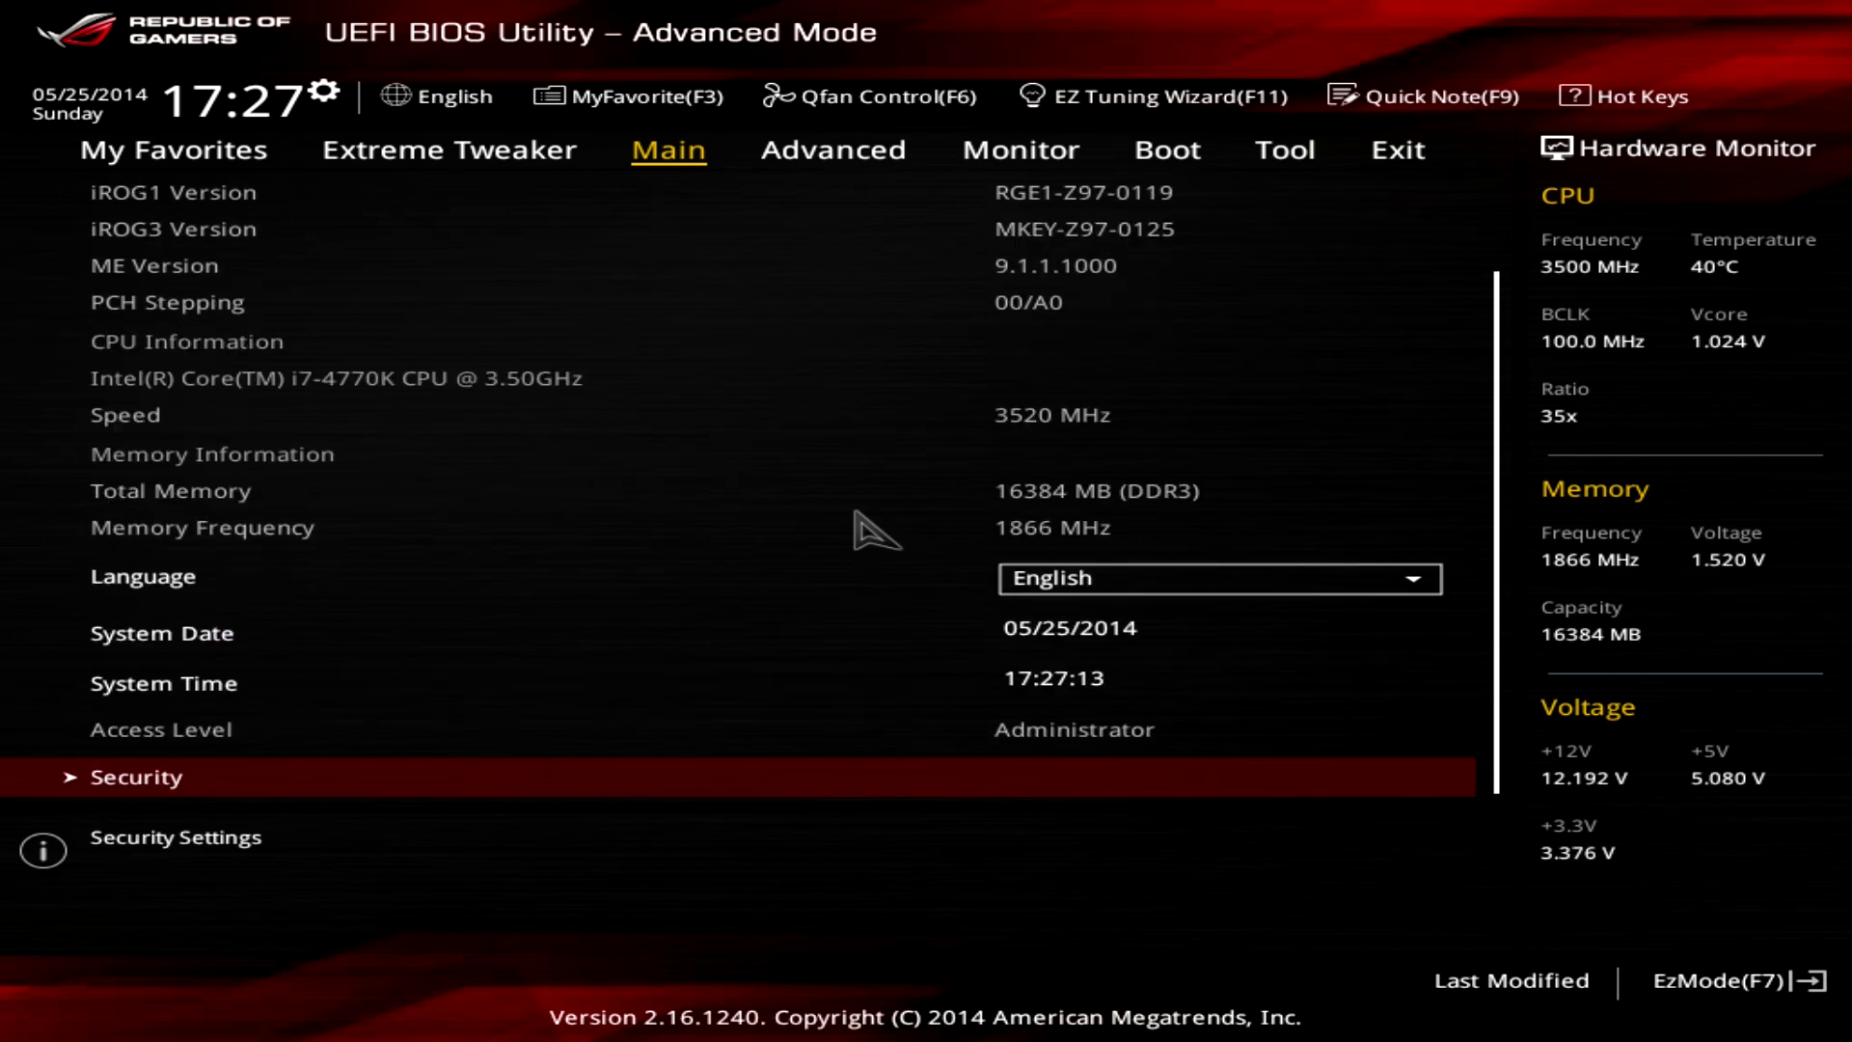
key(Up)
key(Up)
key(Up)
scroll(876, 530, up, 1)
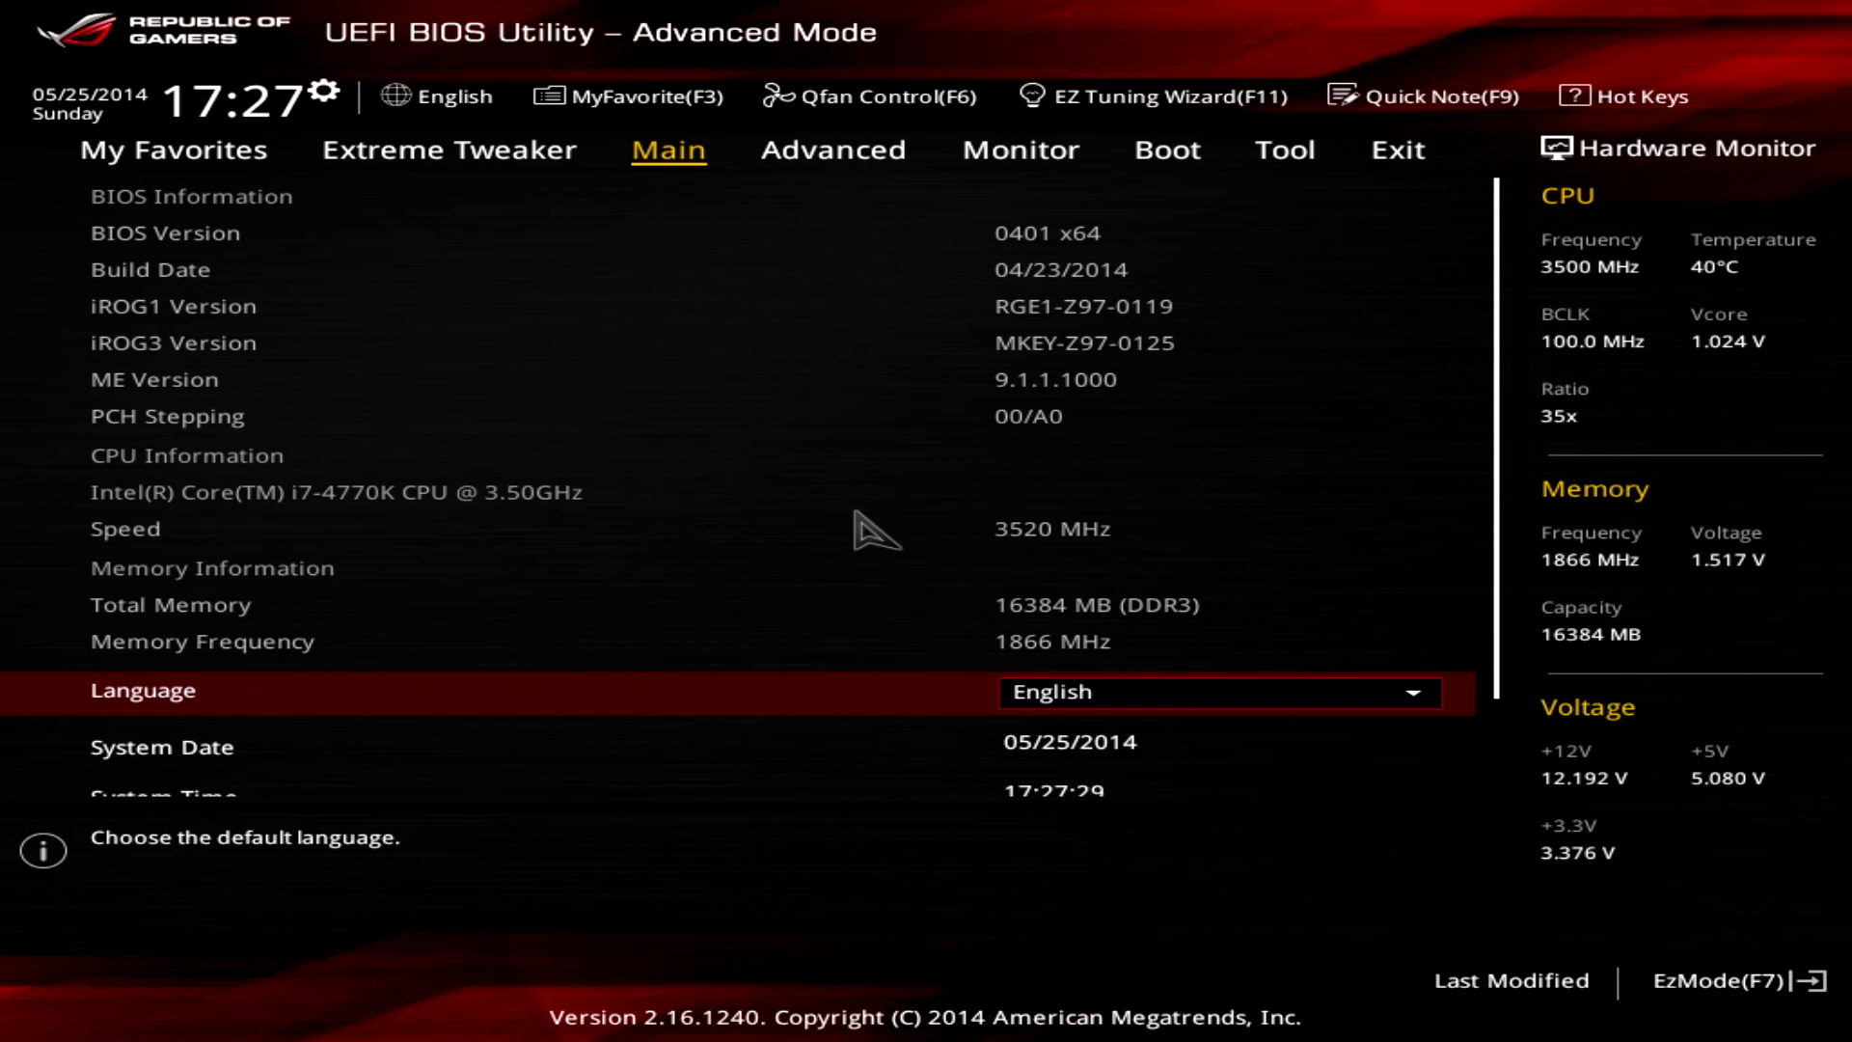
Review the Advanced CPU Configuration settings from Intel Adaptive Thermal Monitor down to CPU Power Management Configuration.
key(Right)
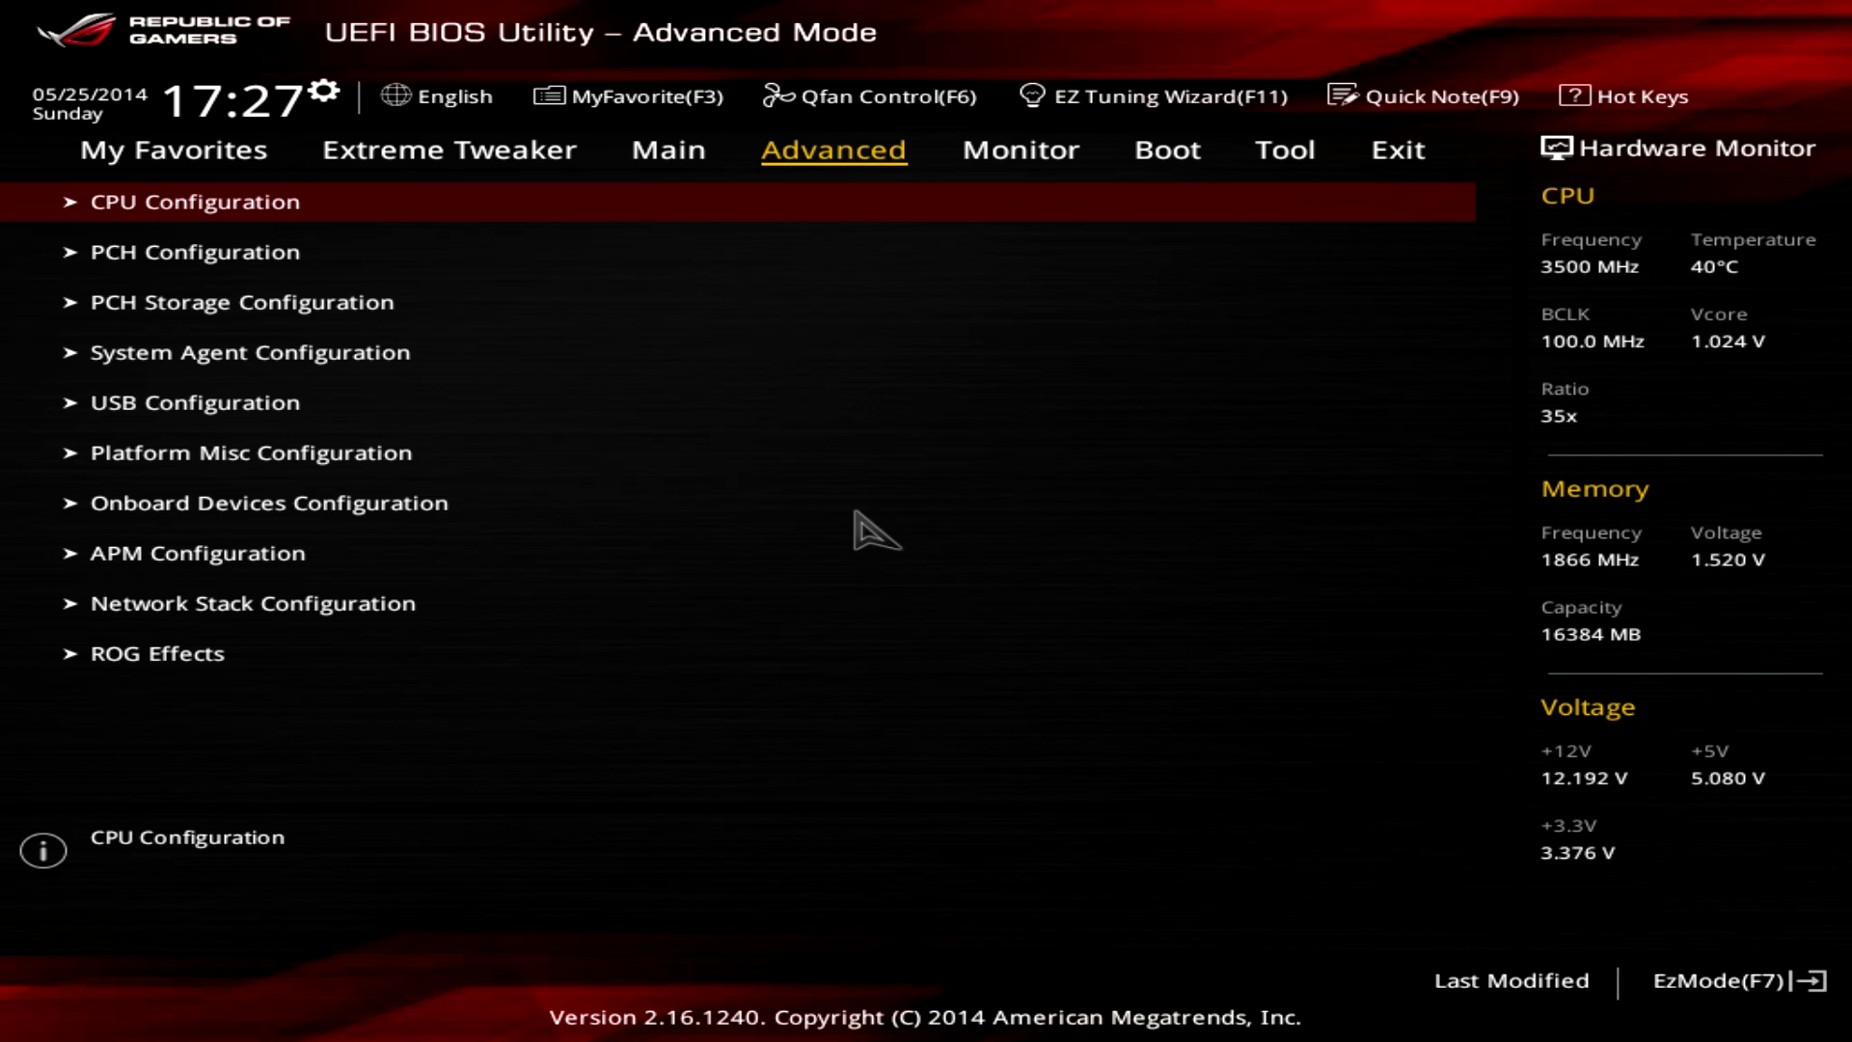
key(Return)
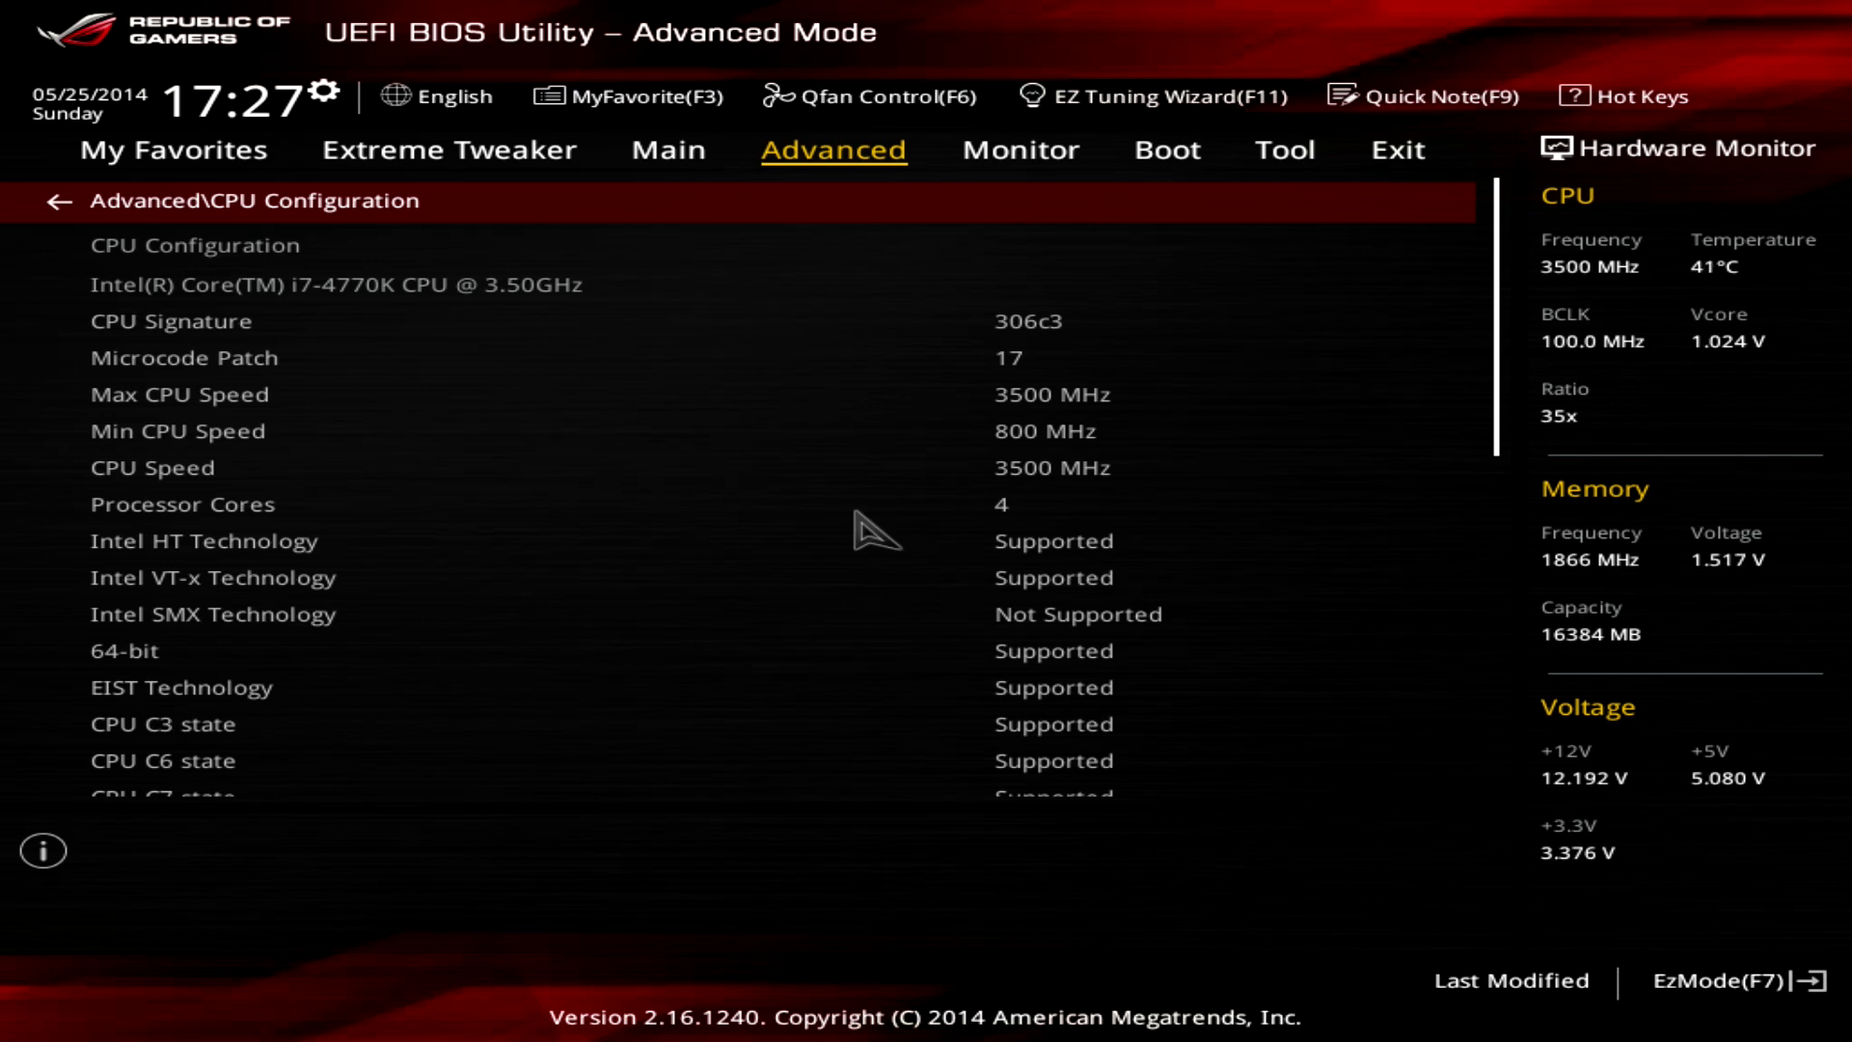
key(Down)
key(Down)
key(Down)
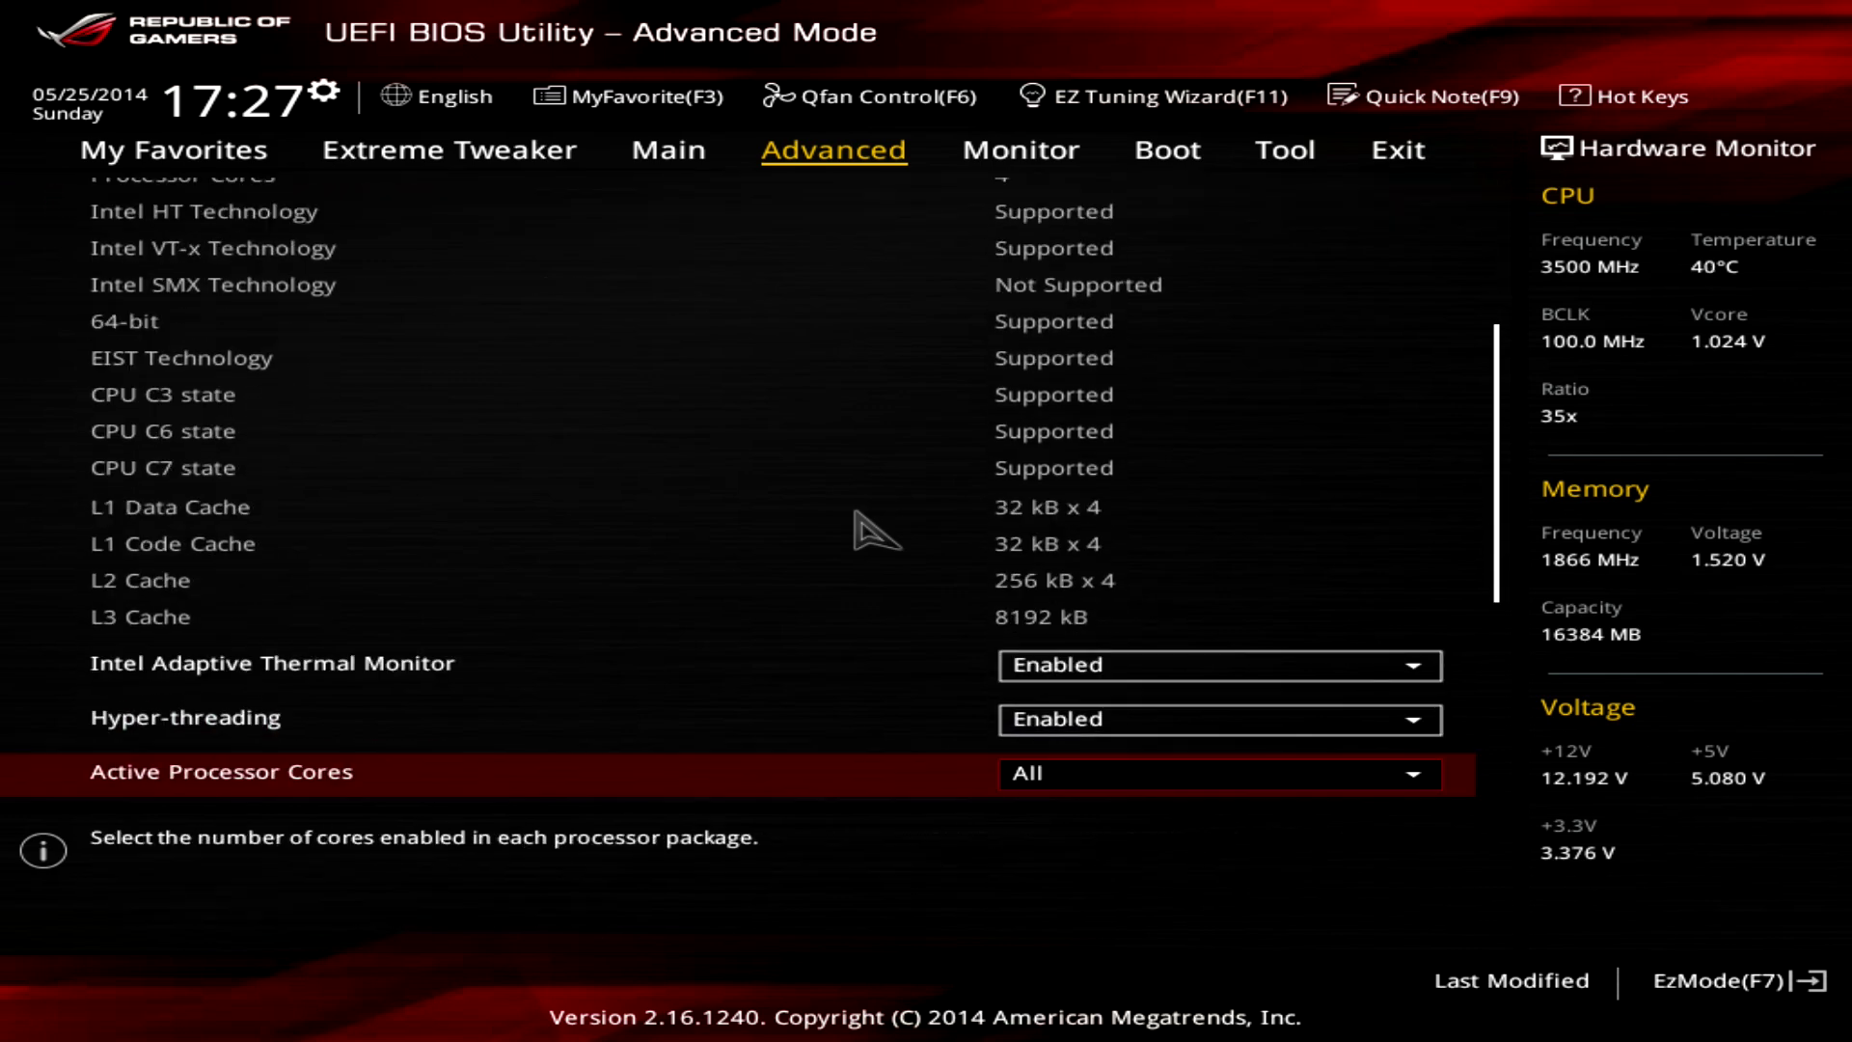
key(Down)
key(Down)
key(Down)
key(Down)
key(Down)
key(Down)
key(Down)
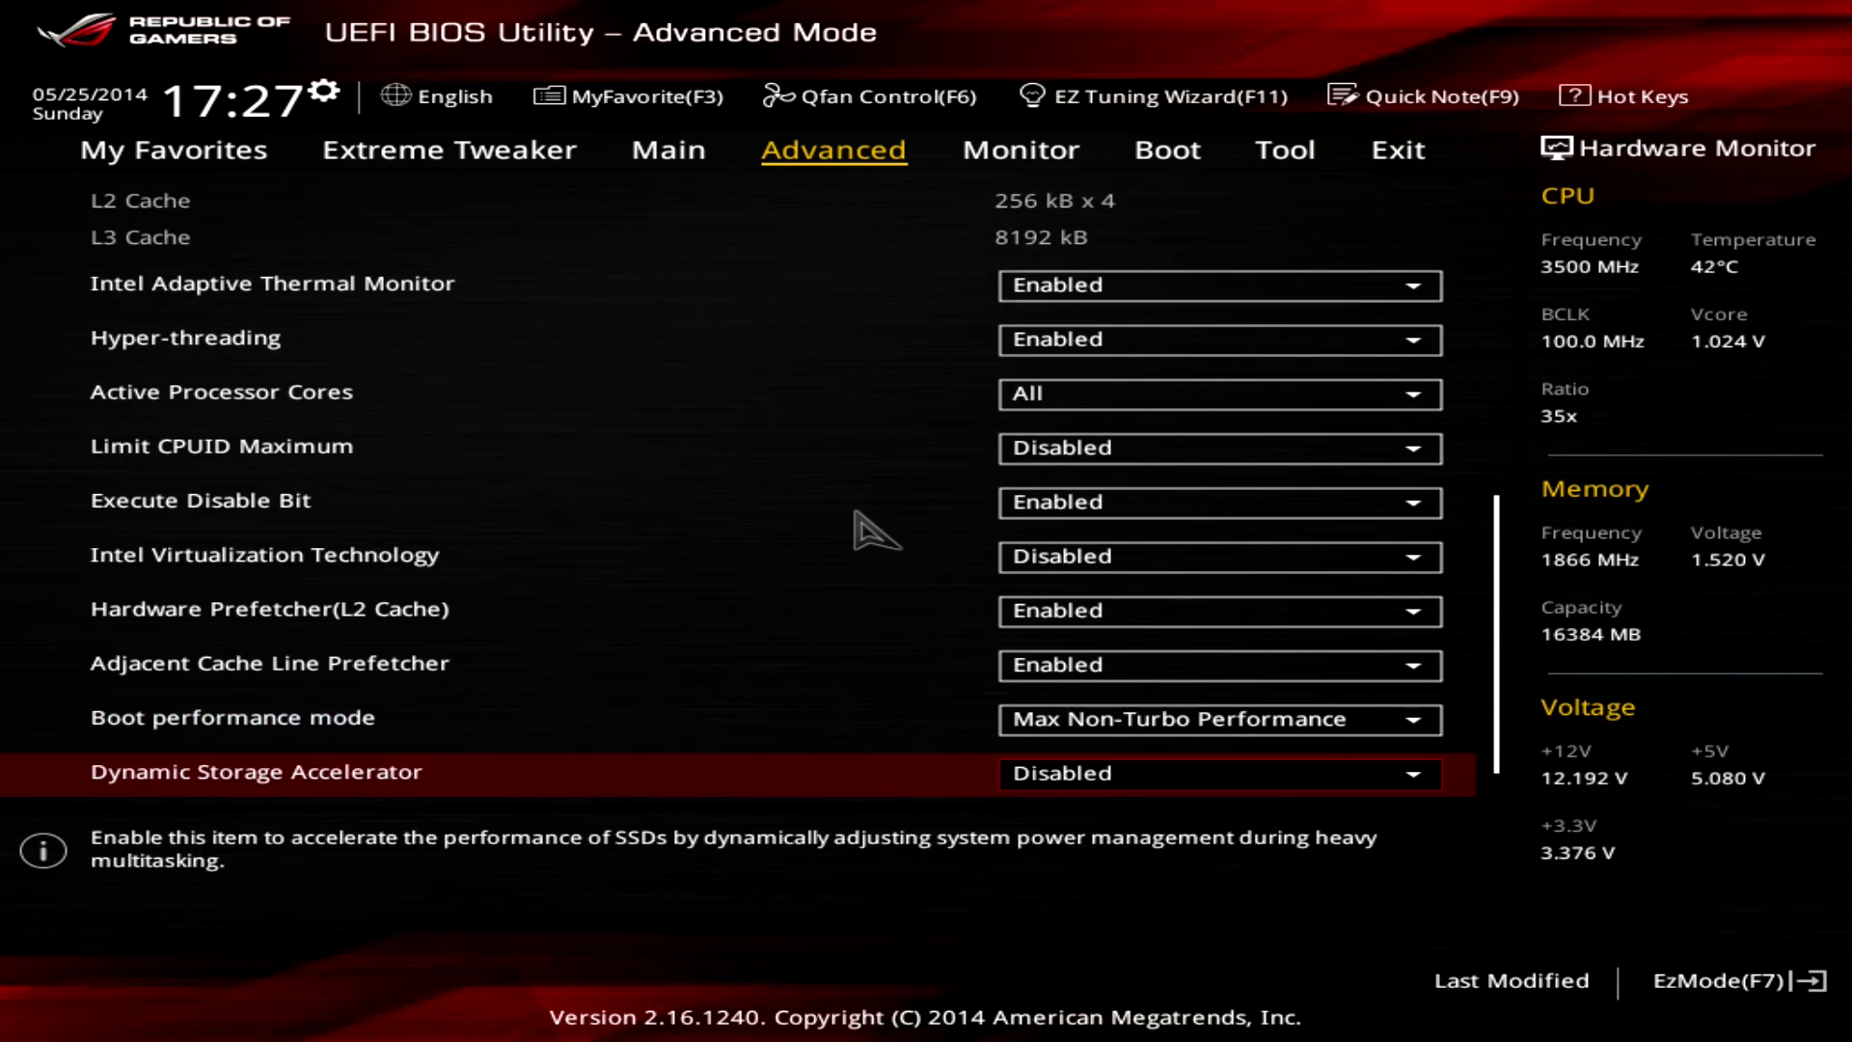
key(Down)
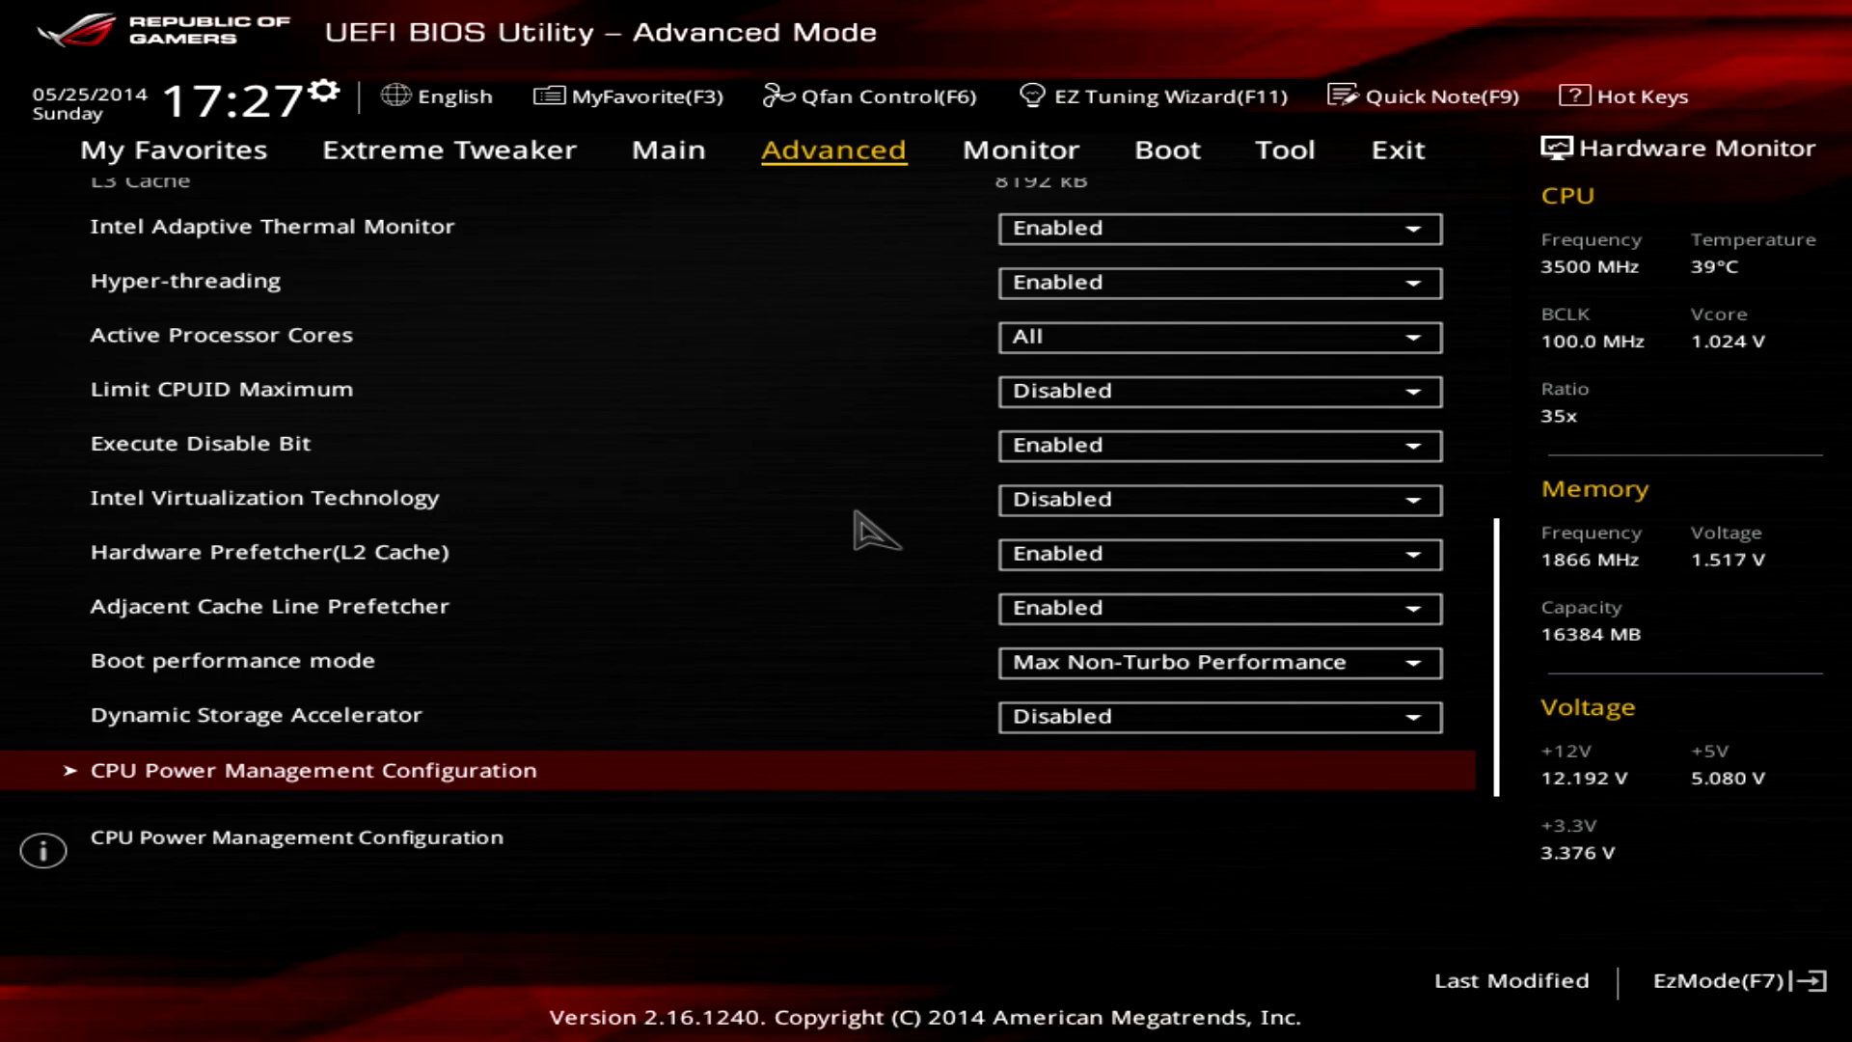
Examine the PCH Configuration page of the Advanced settings.
key(Escape)
key(Down)
key(Return)
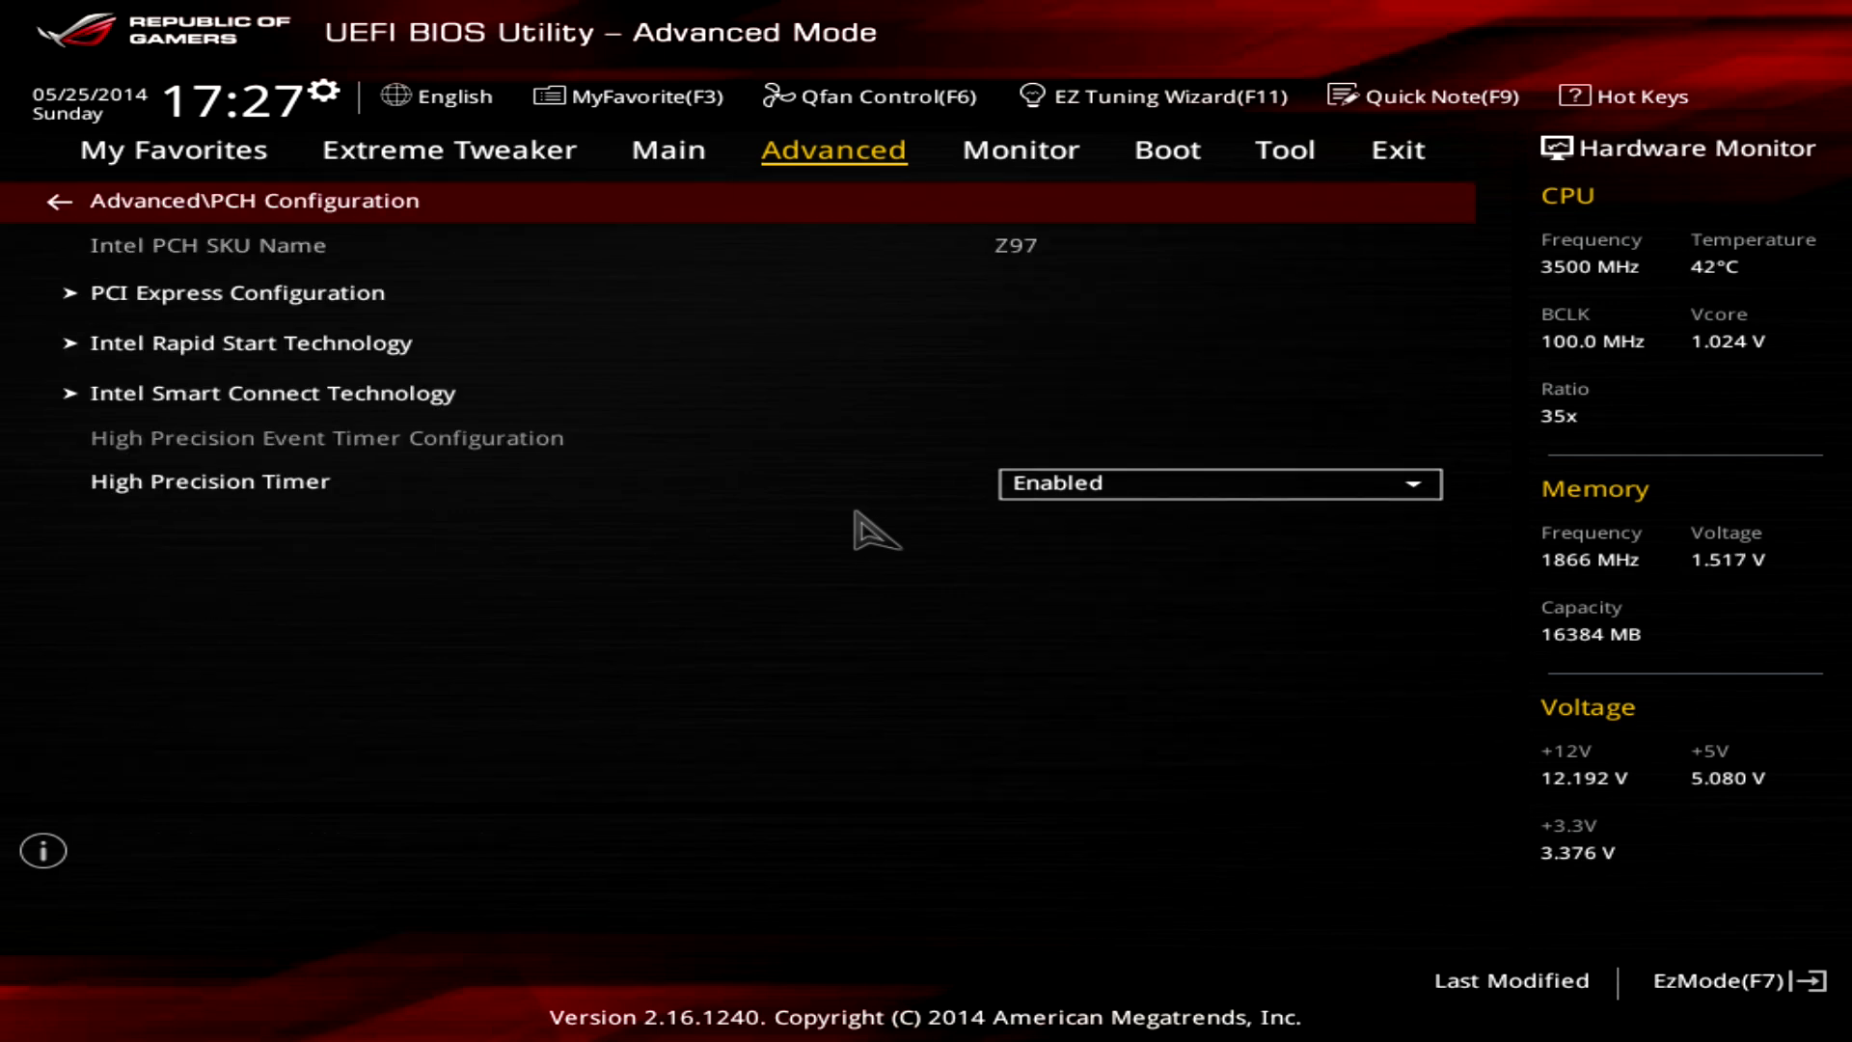
Check the available SATA Mode Selection options in PCH Storage Configuration, keeping the current mode.
key(Escape)
key(Down)
key(Return)
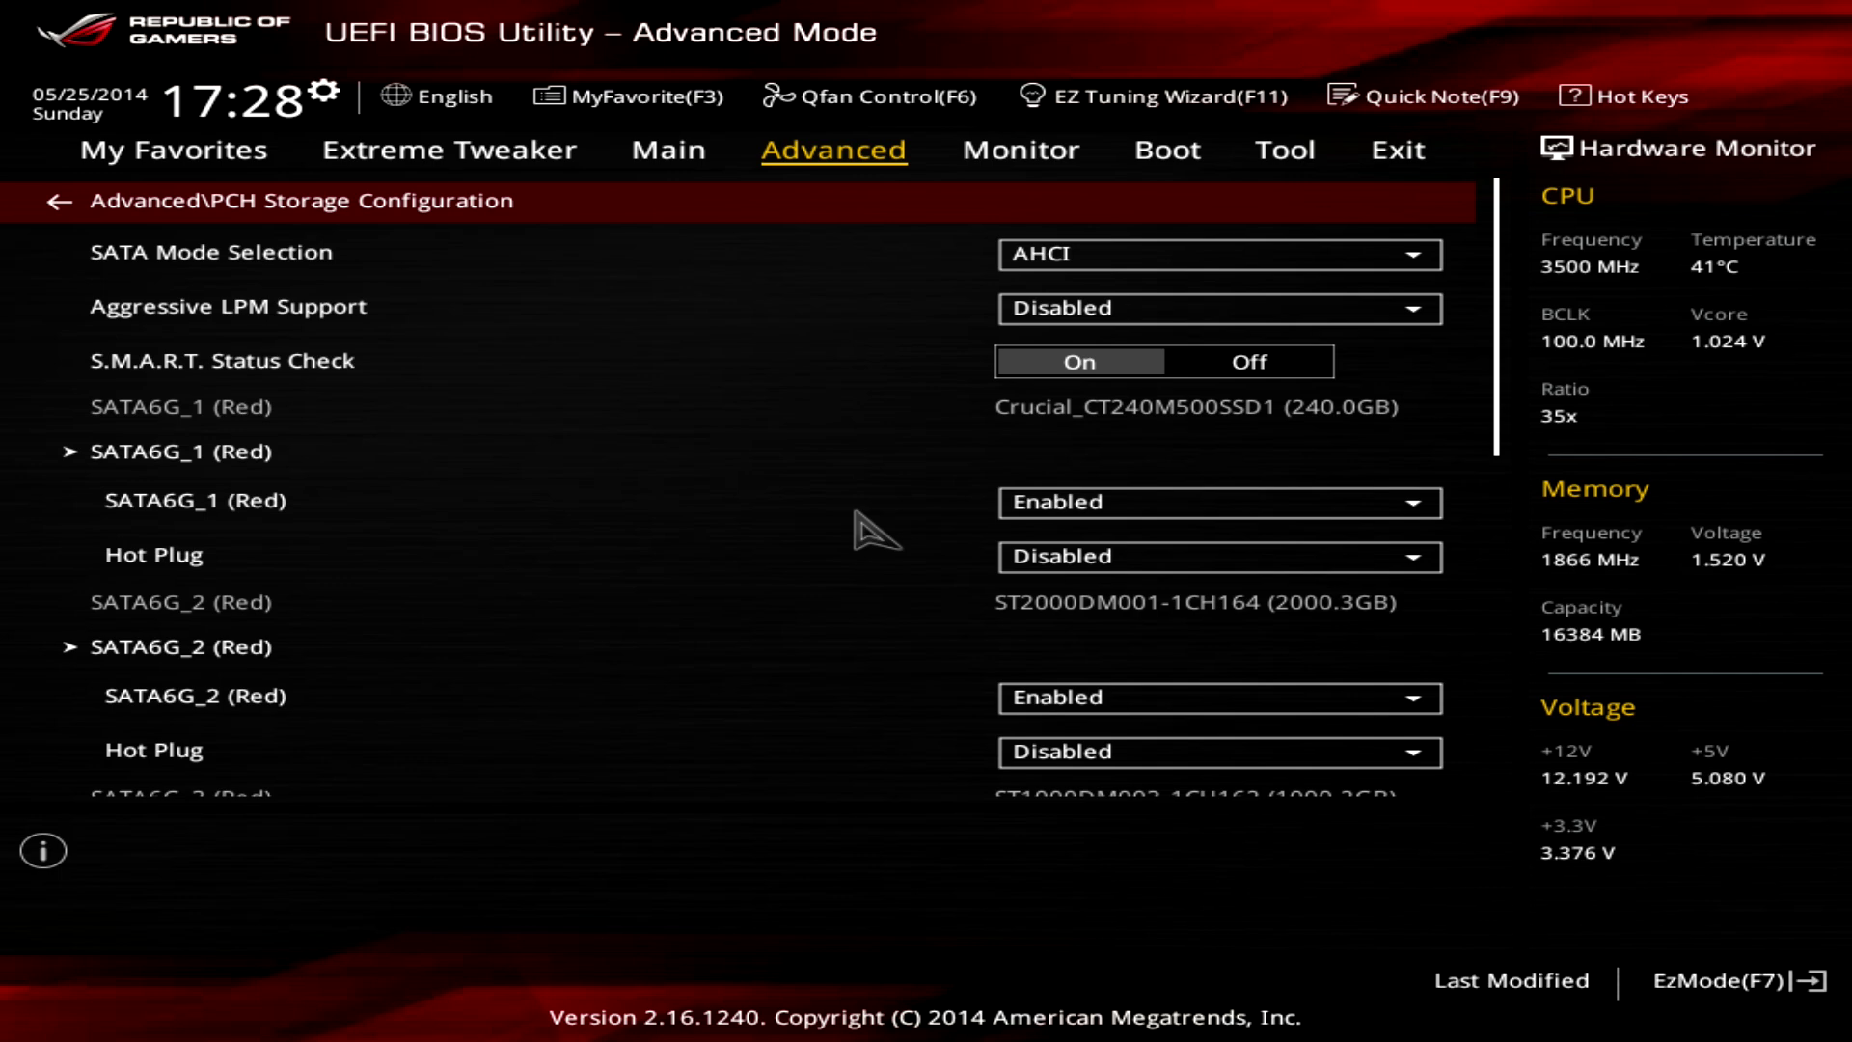
key(Down)
key(Return)
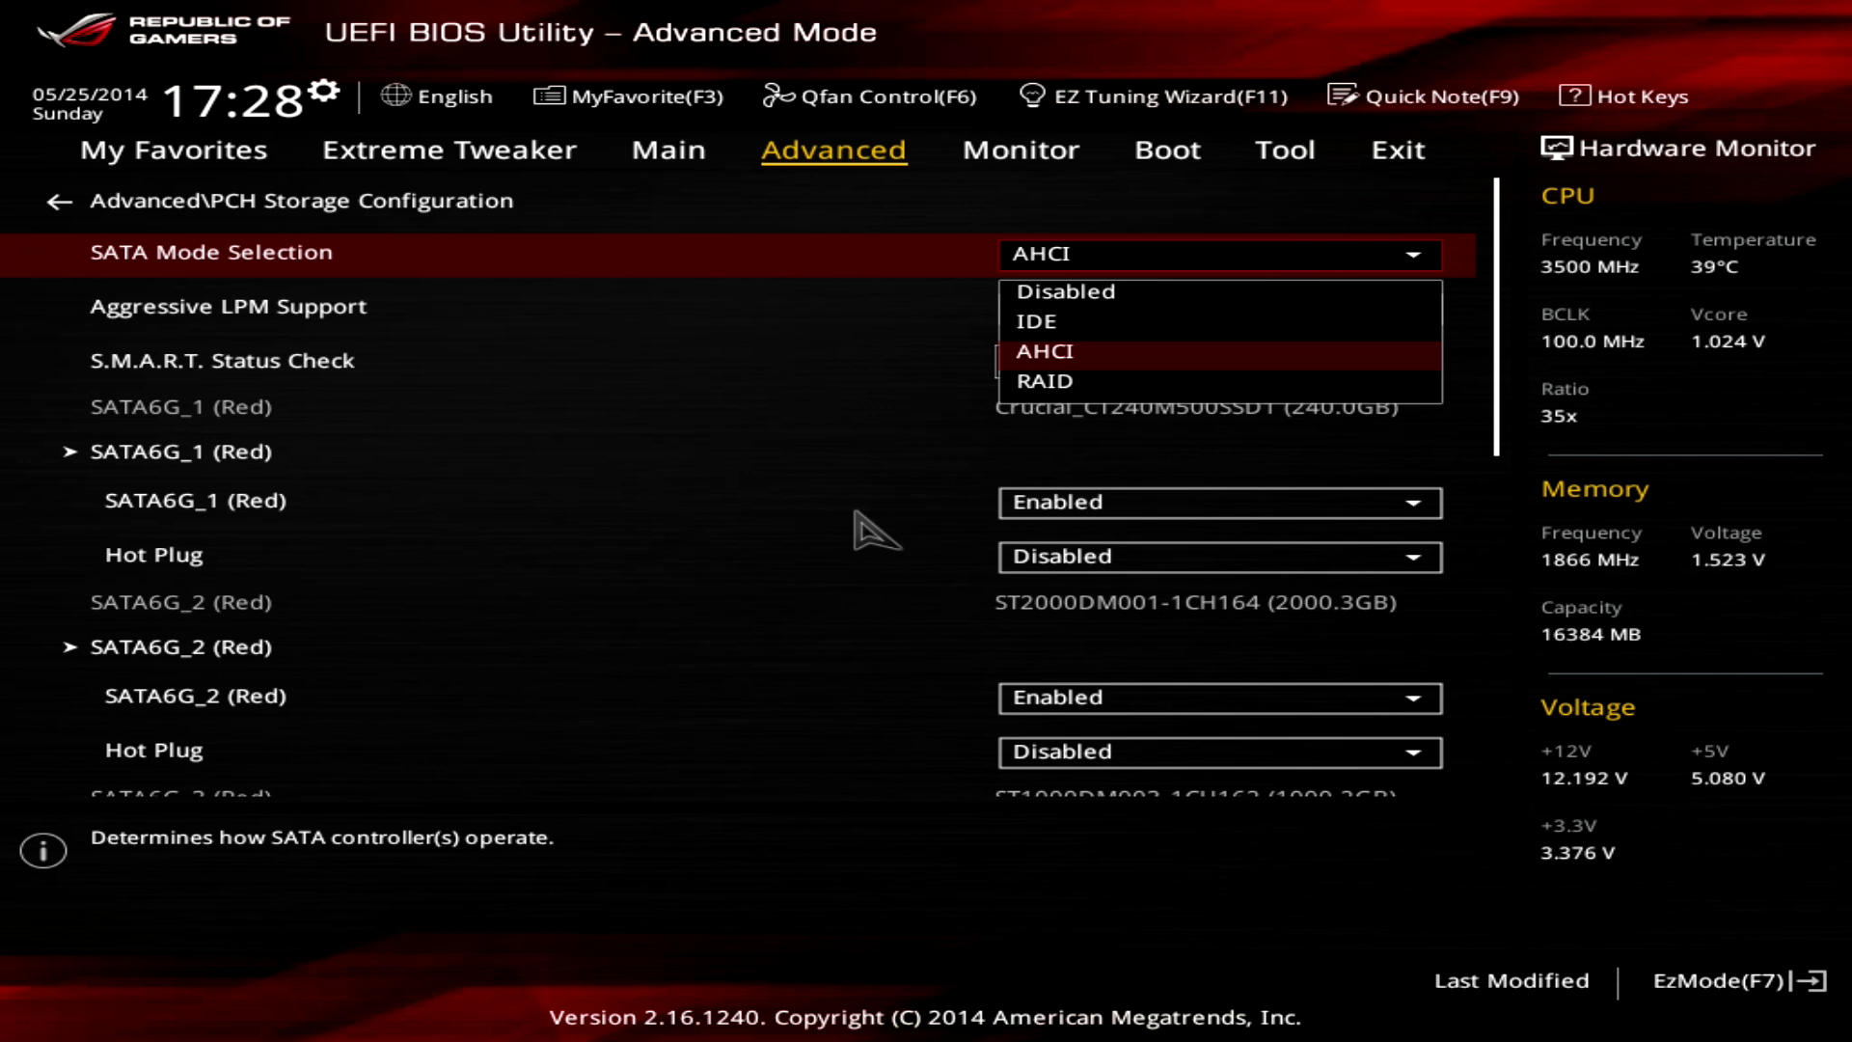
key(Escape)
Review Aggressive LPM Support, S.M.A.R.T. Status Check and the SATA6G port and Hot Plug settings.
key(Down)
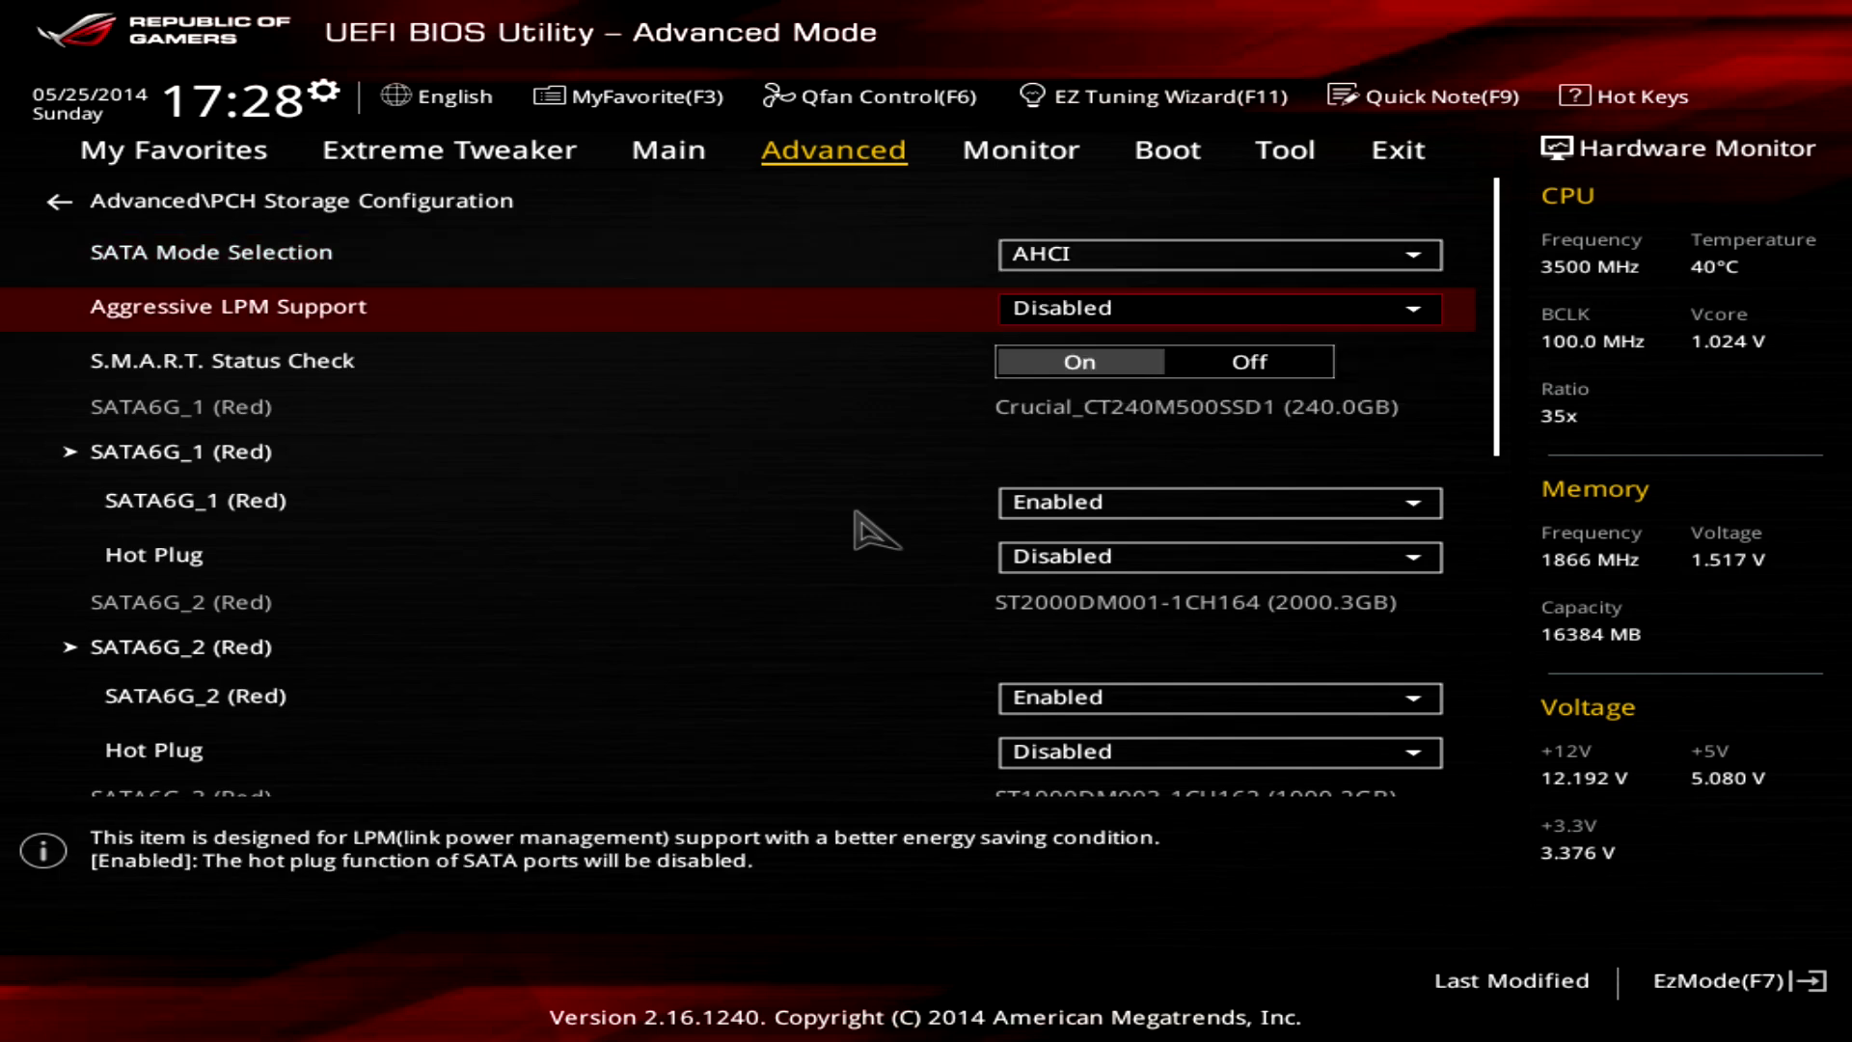
key(Down)
key(Down)
key(Down)
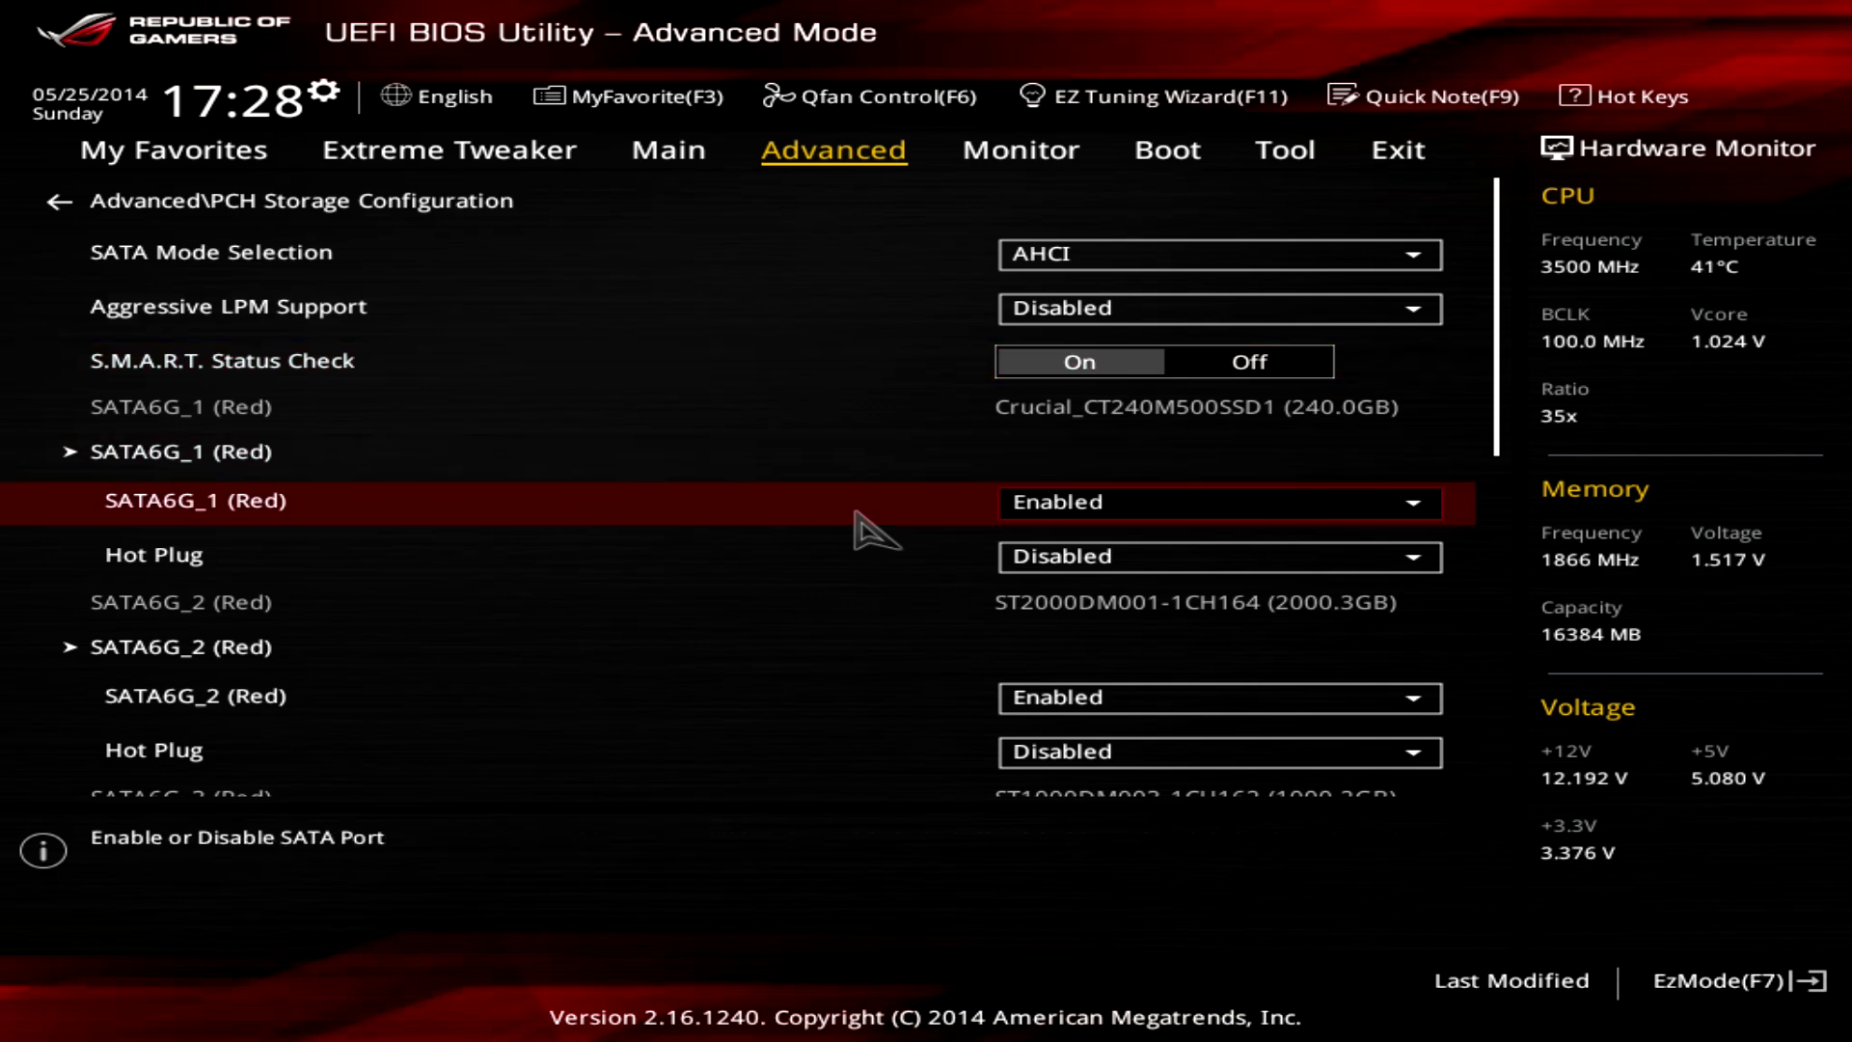
key(Up)
key(Up)
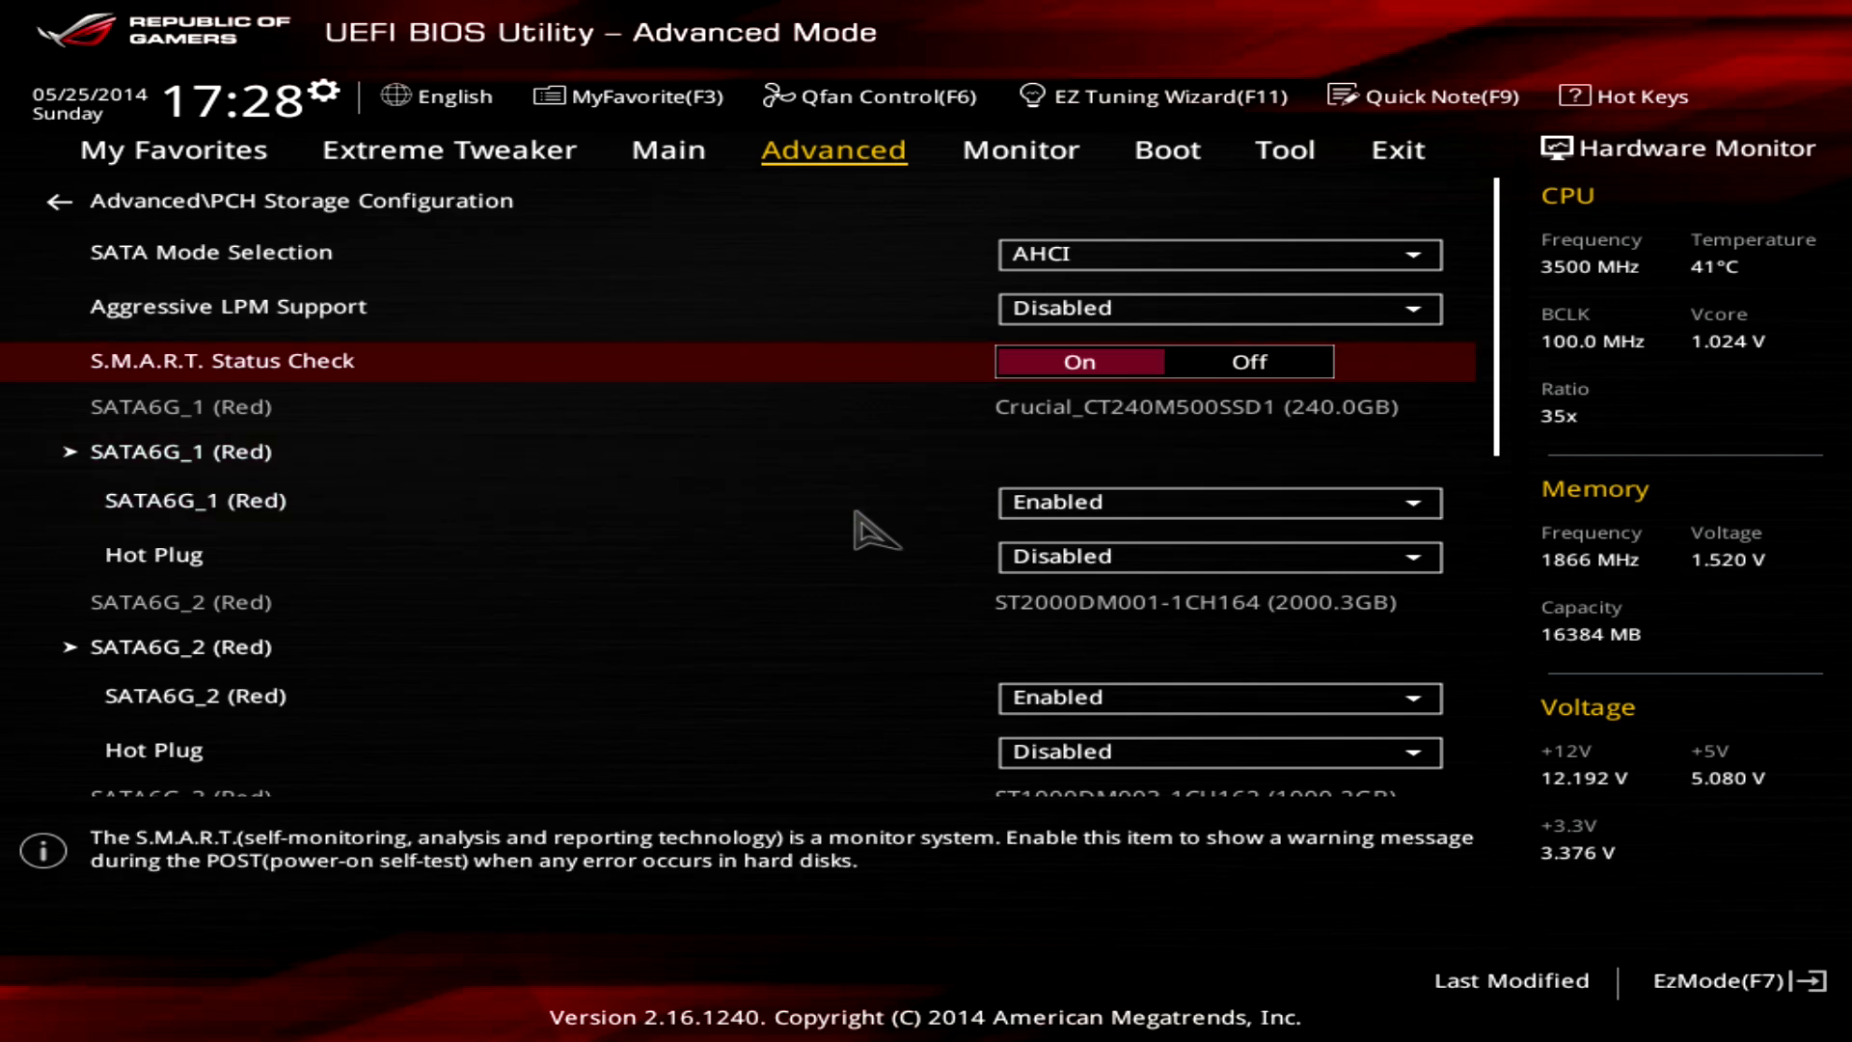
key(Down)
key(Down)
key(Down)
key(Down)
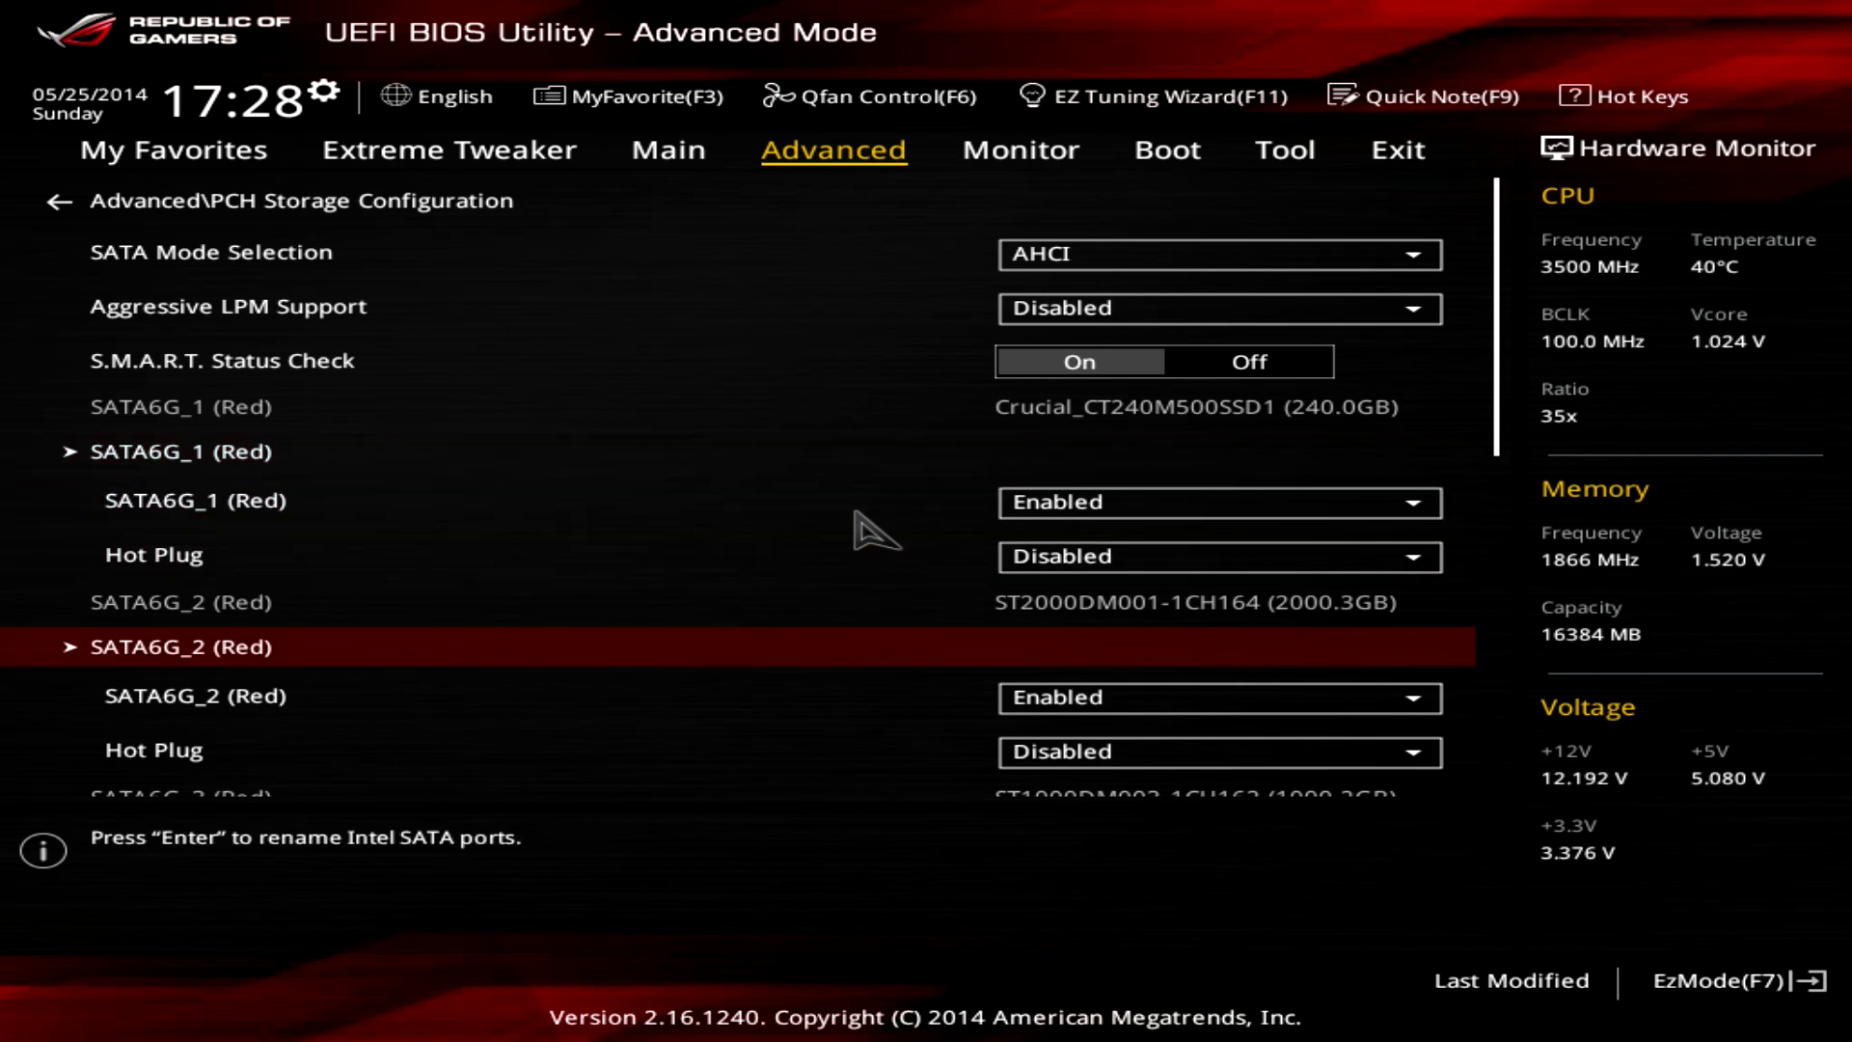
key(Down)
key(Down)
key(Down)
Return from PCH Storage Configuration to the list of Advanced categories, glancing at the Monitor page.
key(Up)
key(Up)
key(Up)
key(Up)
key(Up)
key(Up)
key(Up)
key(Up)
key(Up)
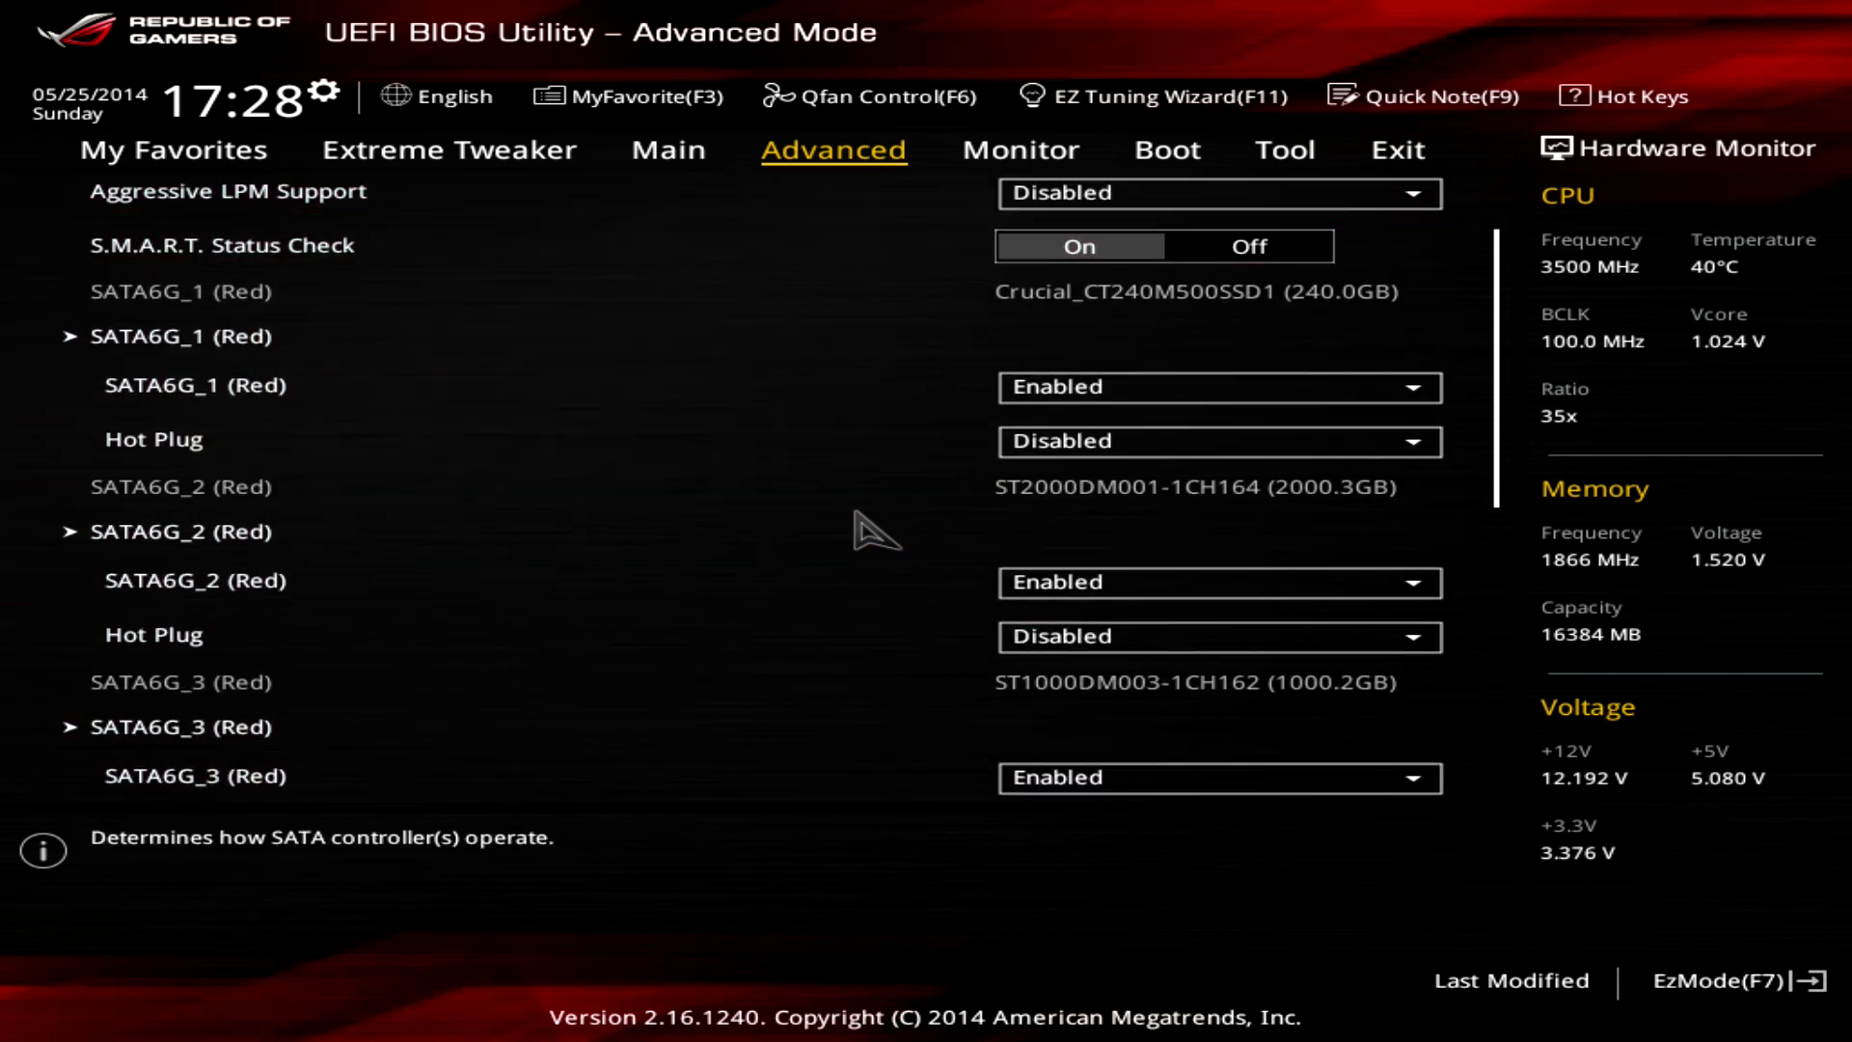
key(Up)
key(Right)
key(Left)
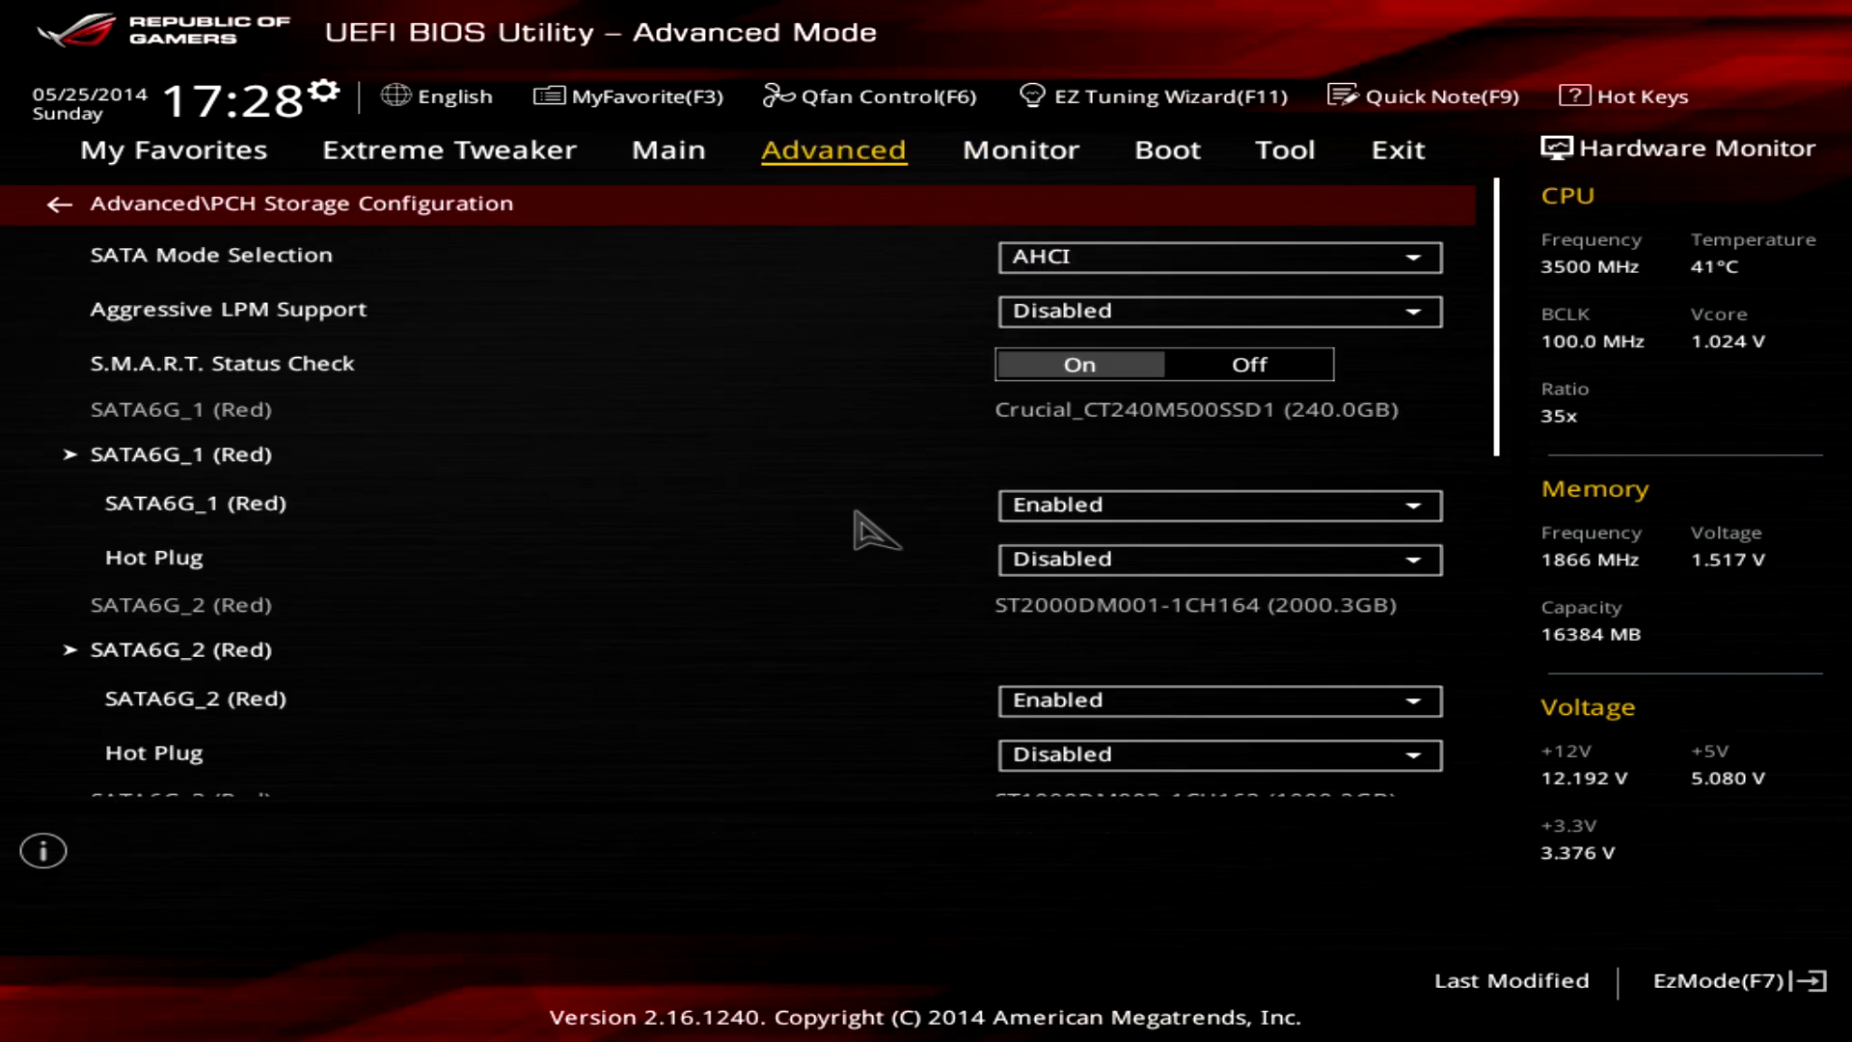
key(Right)
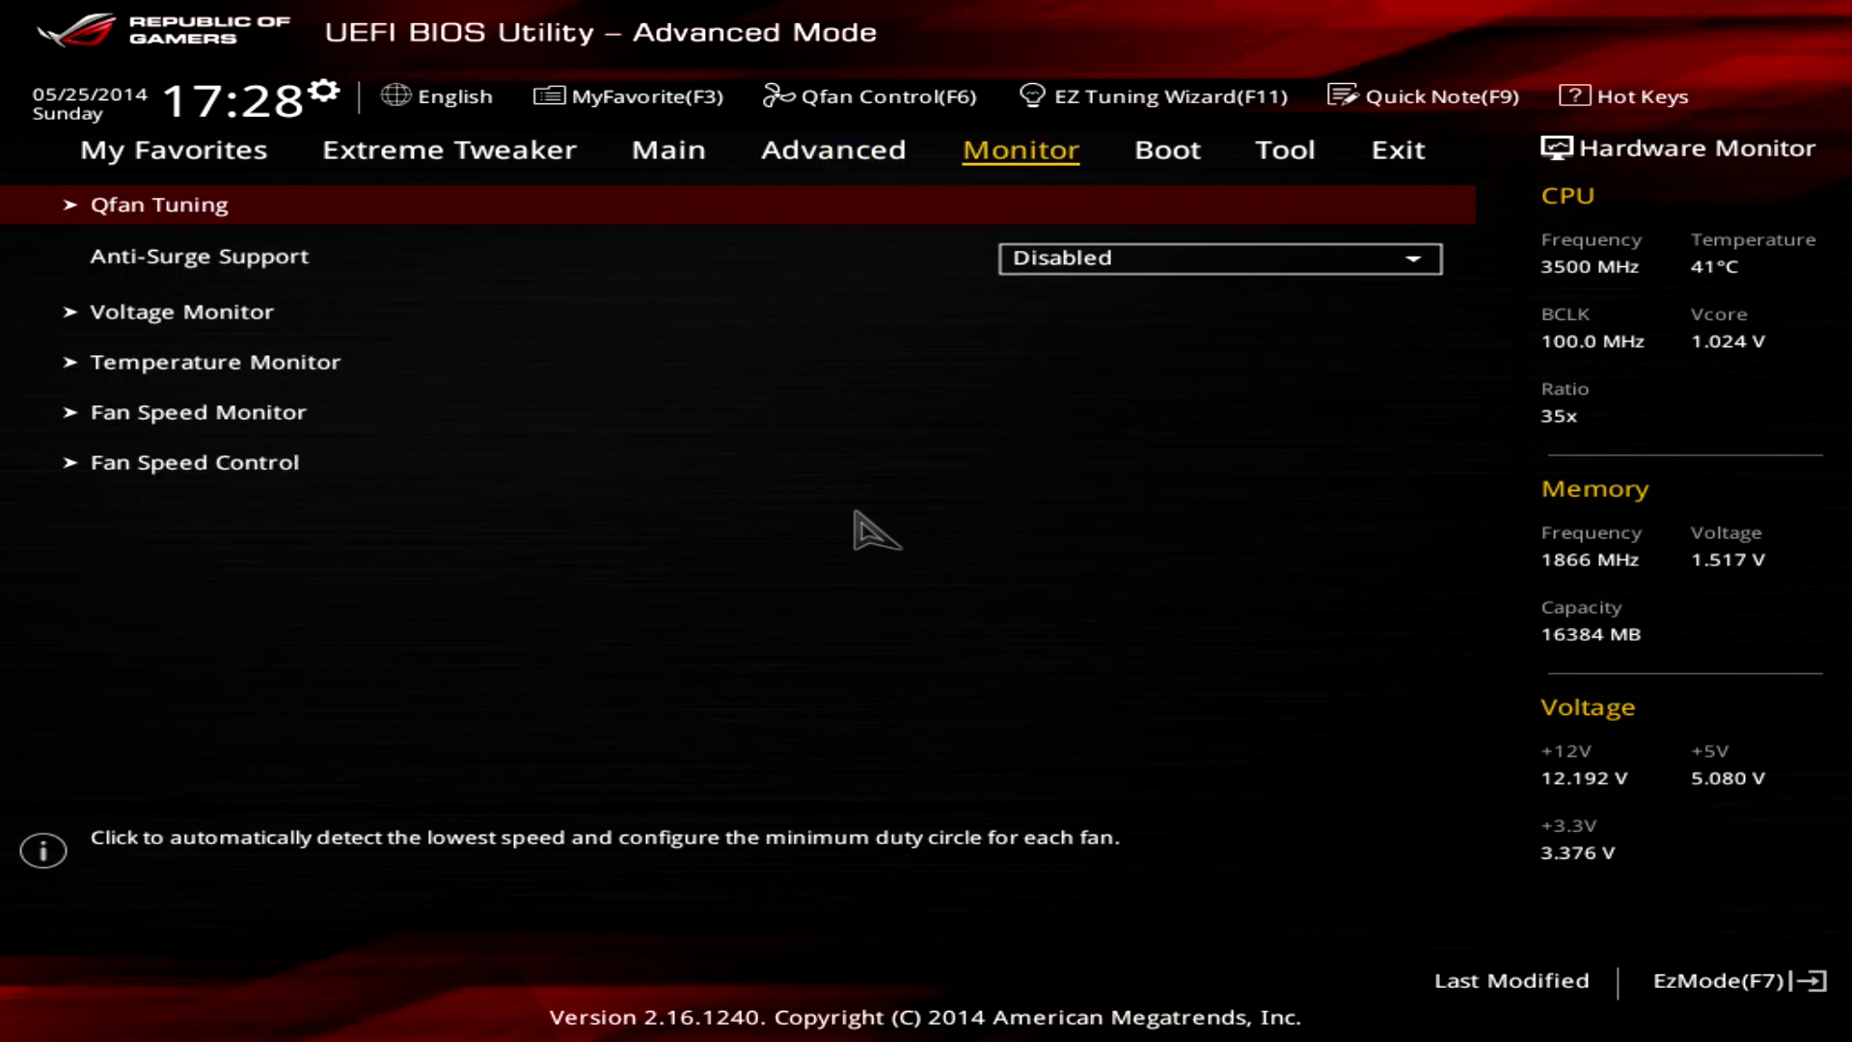
key(Left)
key(Escape)
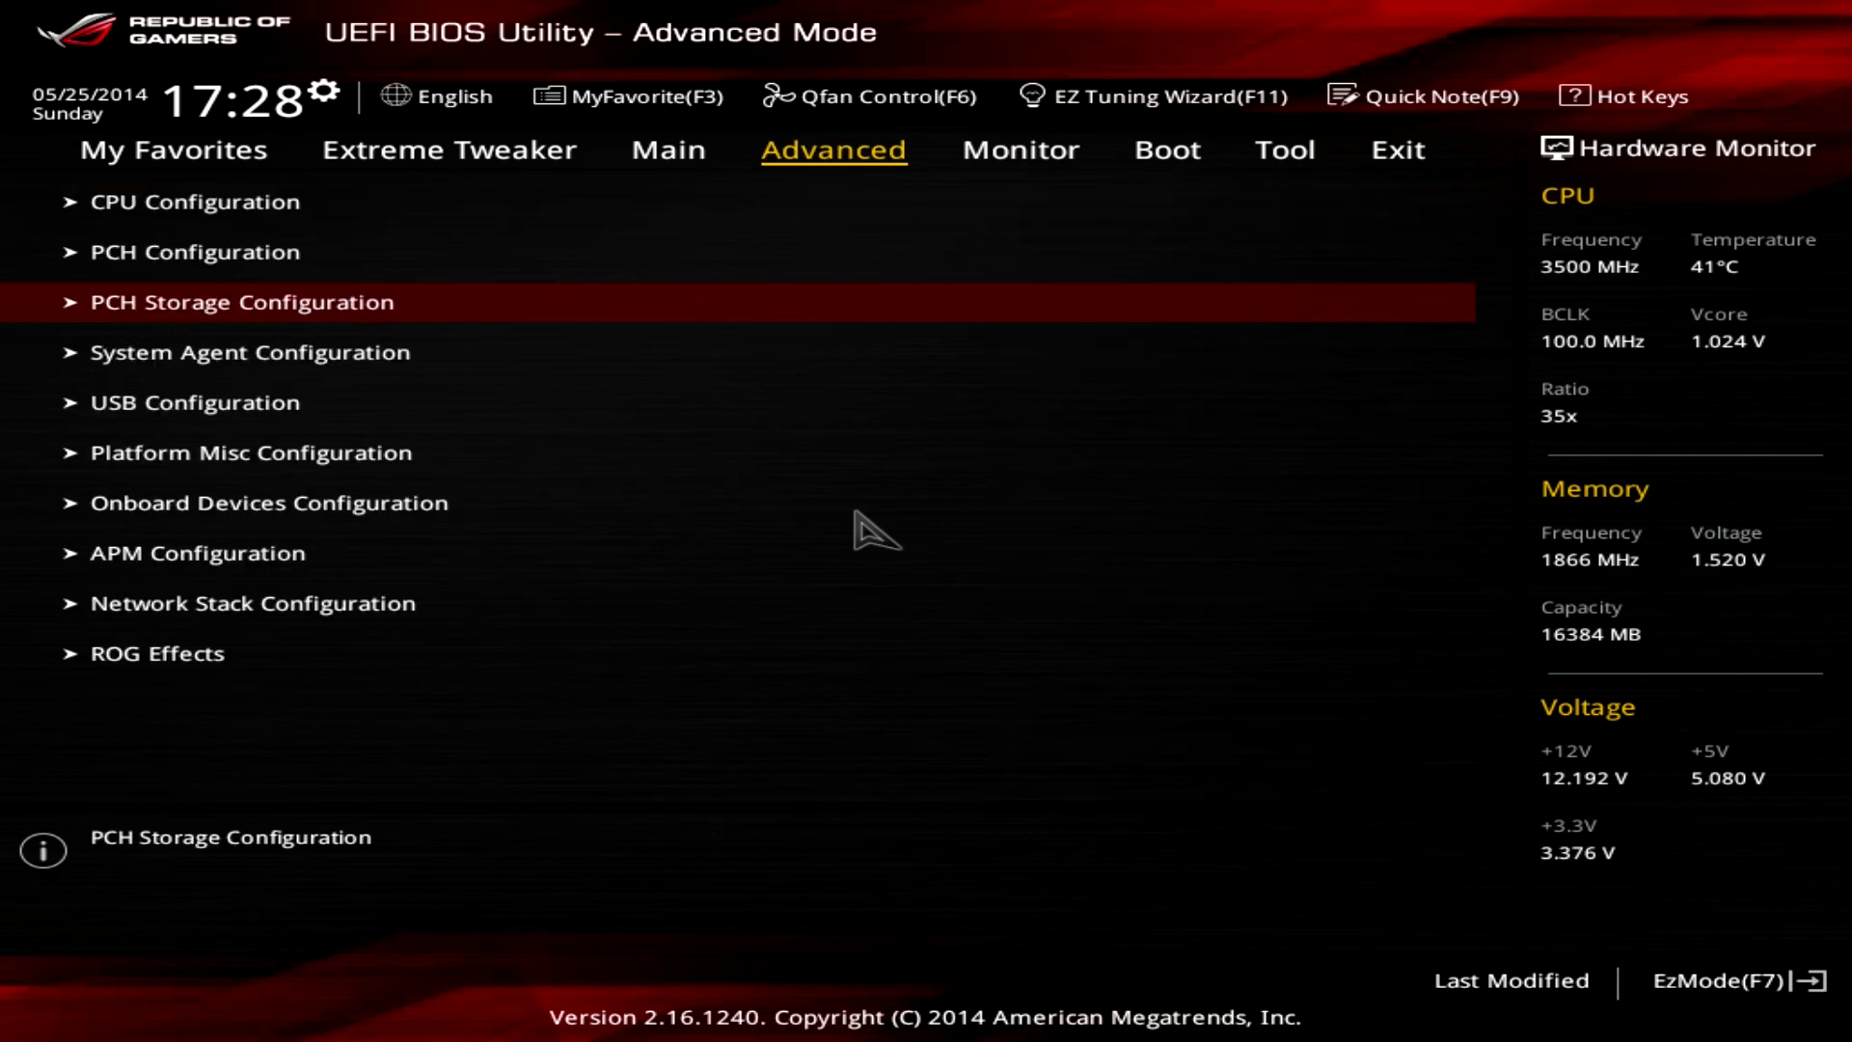
Check System Agent Configuration and its Graphics Configuration page, and return to the Advanced categories.
key(Down)
key(Return)
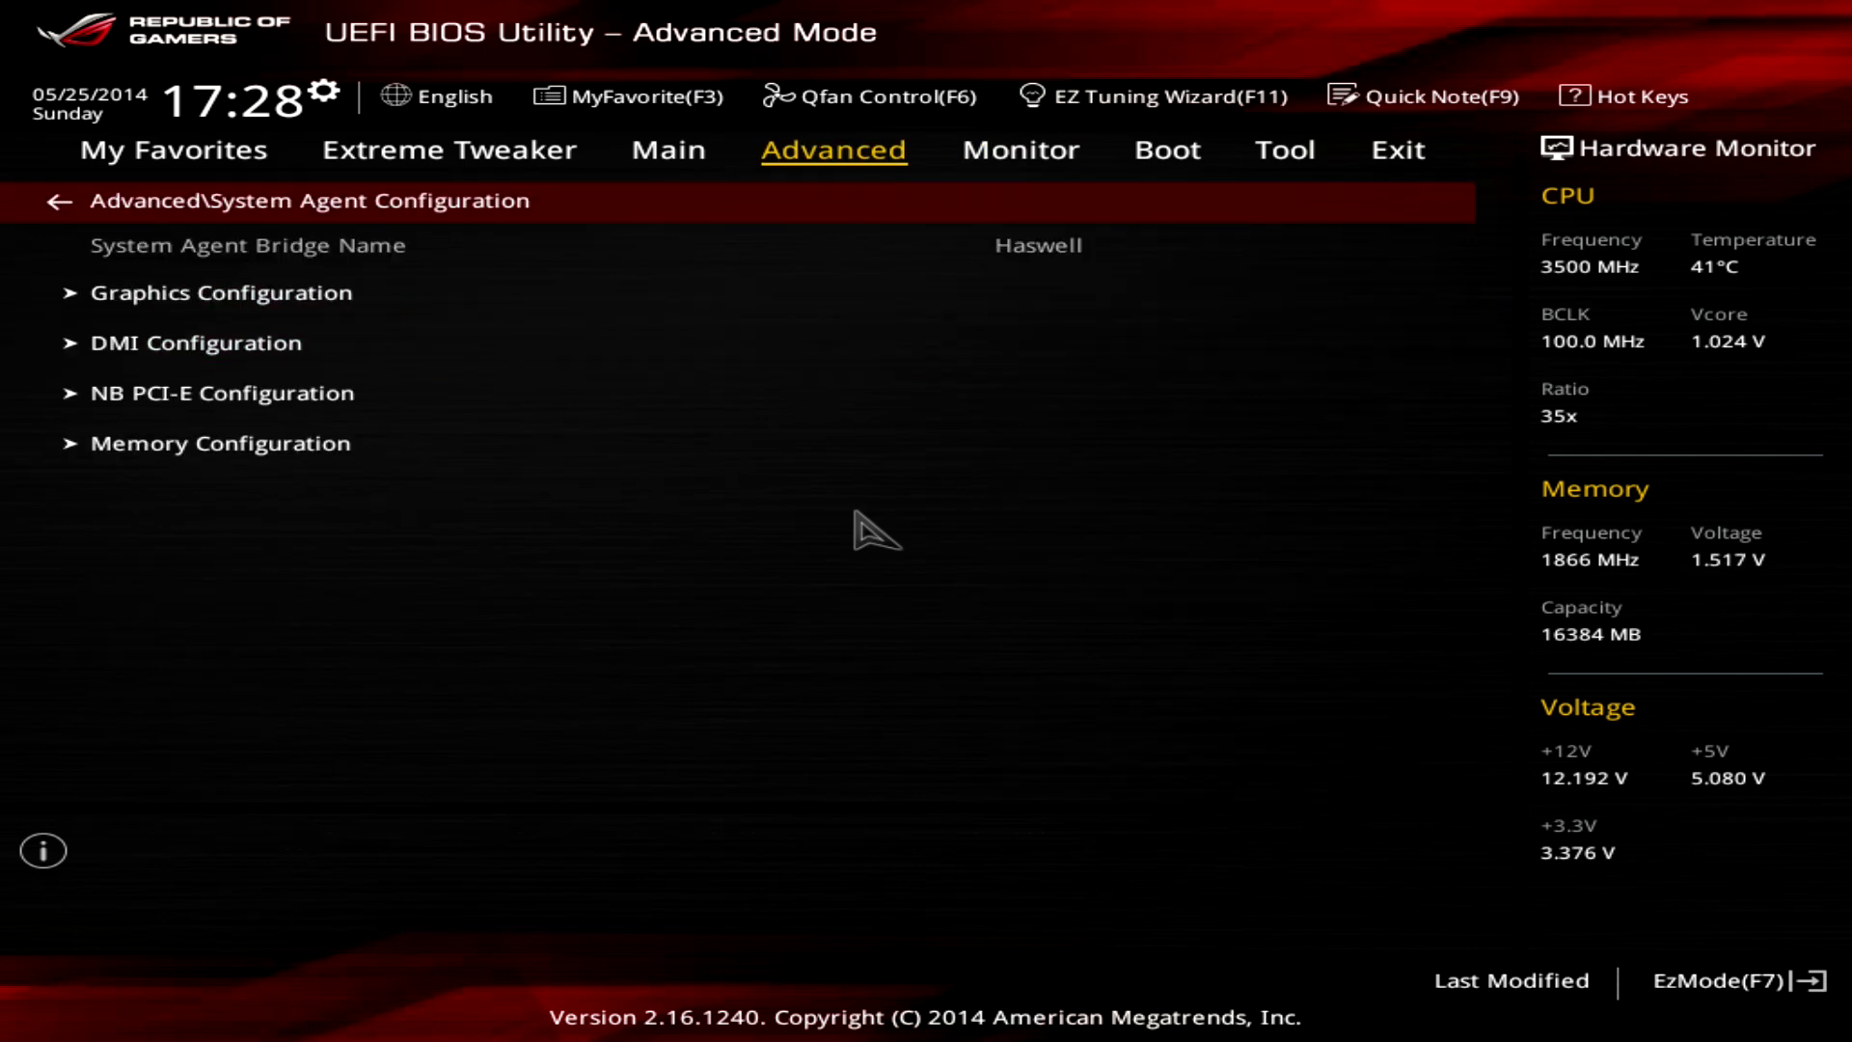
key(Down)
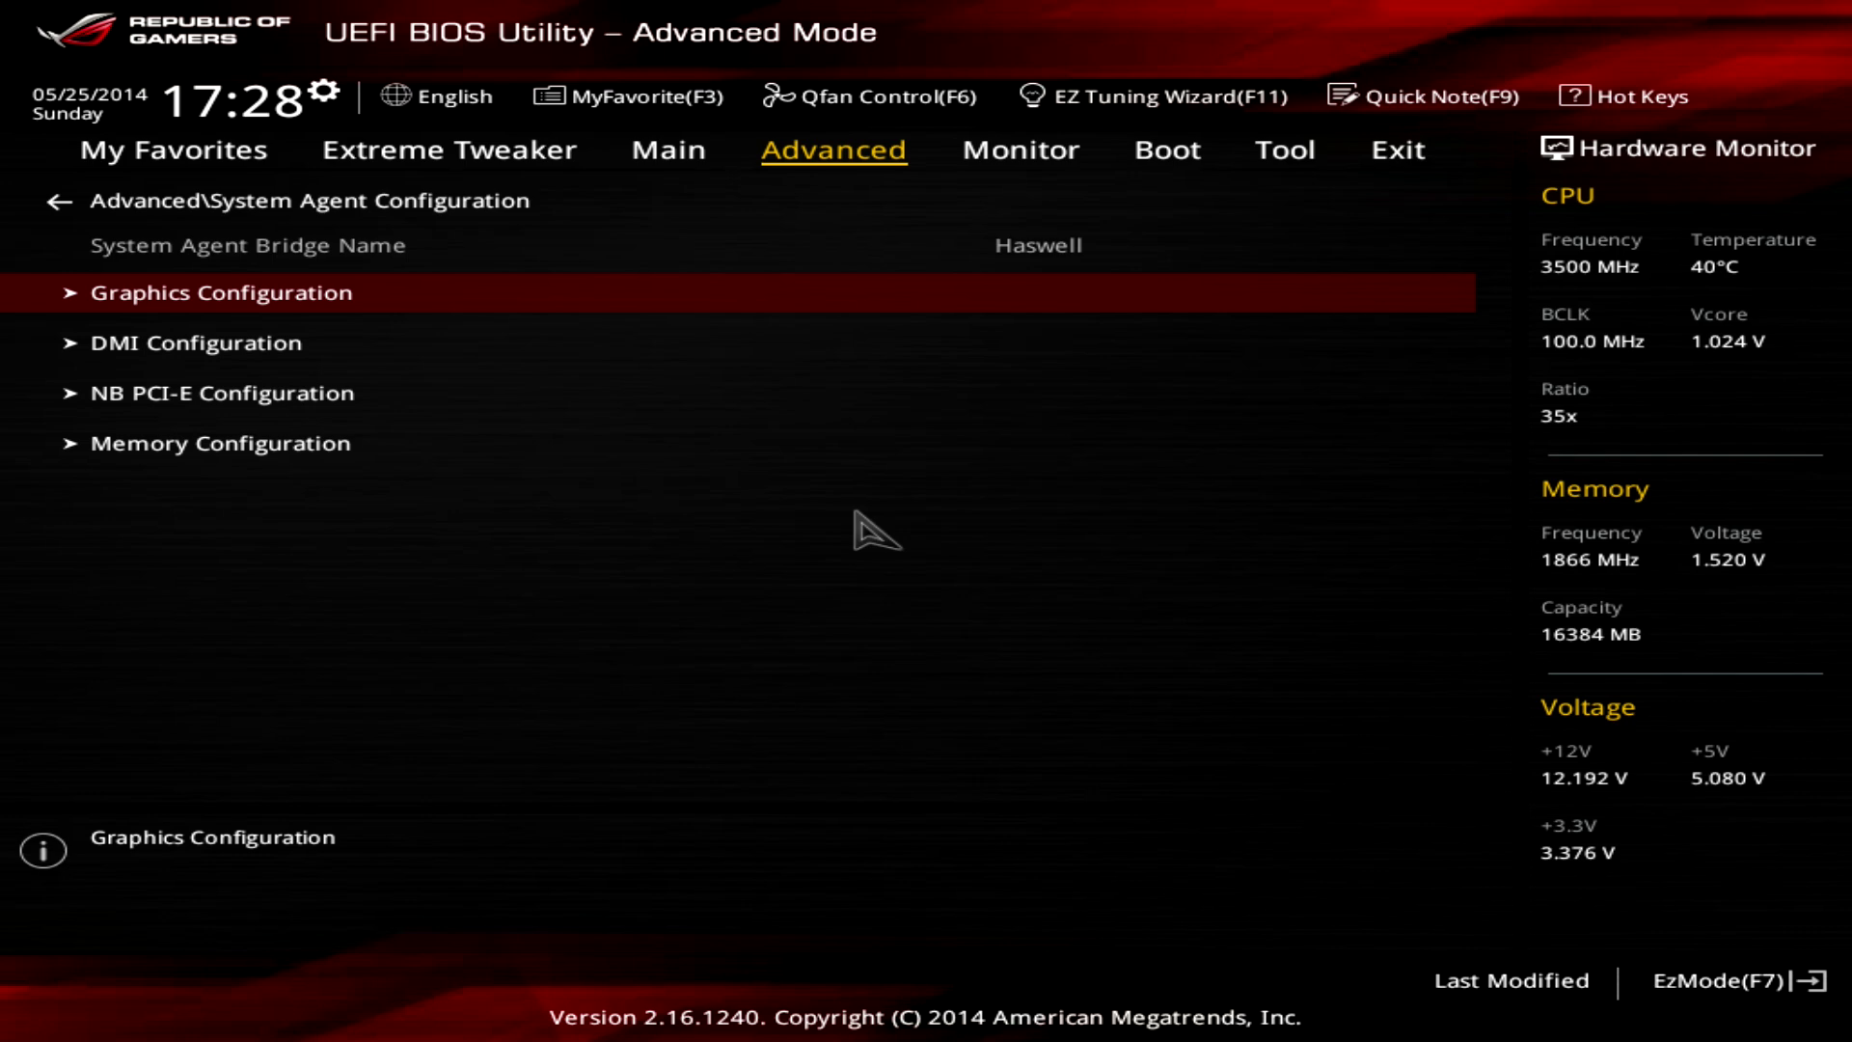
key(Return)
key(Escape)
key(Down)
key(Down)
key(Up)
key(Up)
key(Up)
key(Return)
Review the USB Configuration settings, including Legacy USB Support, Intel xHCI Mode, EHCI Hand-off and the mass storage devices.
key(Down)
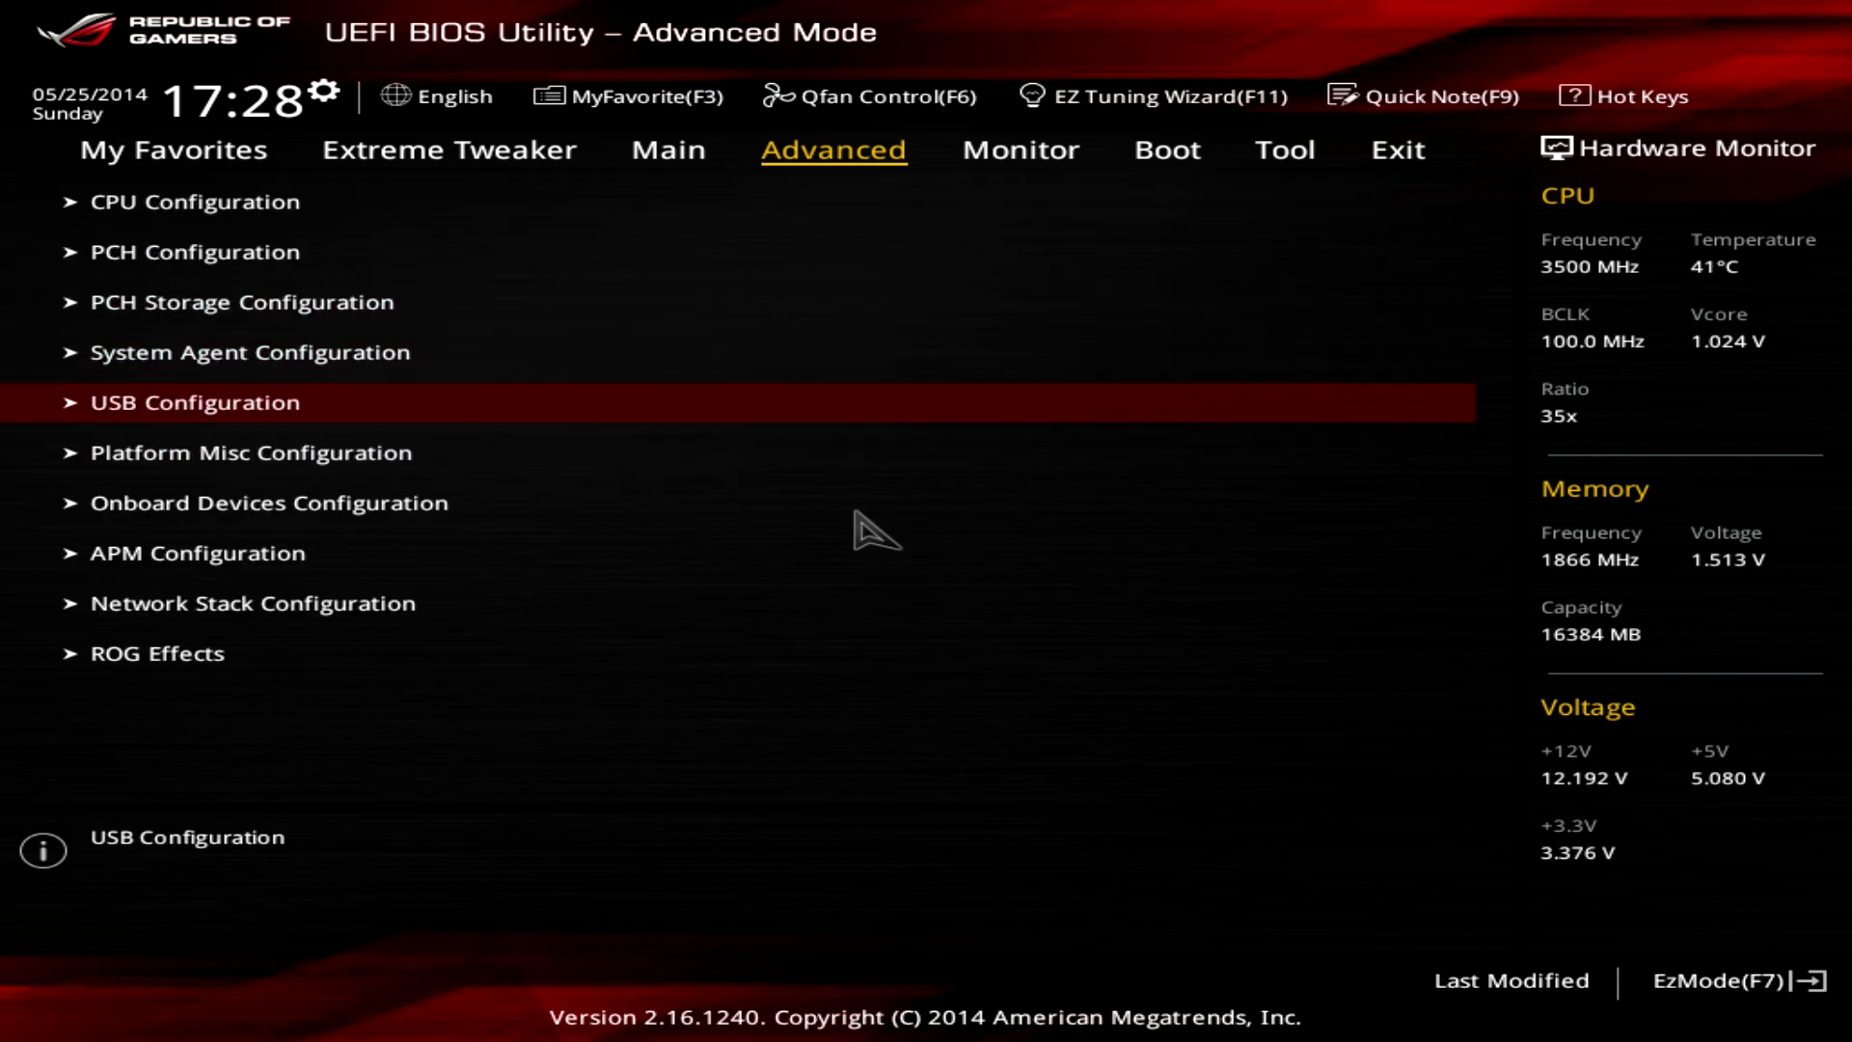
key(Return)
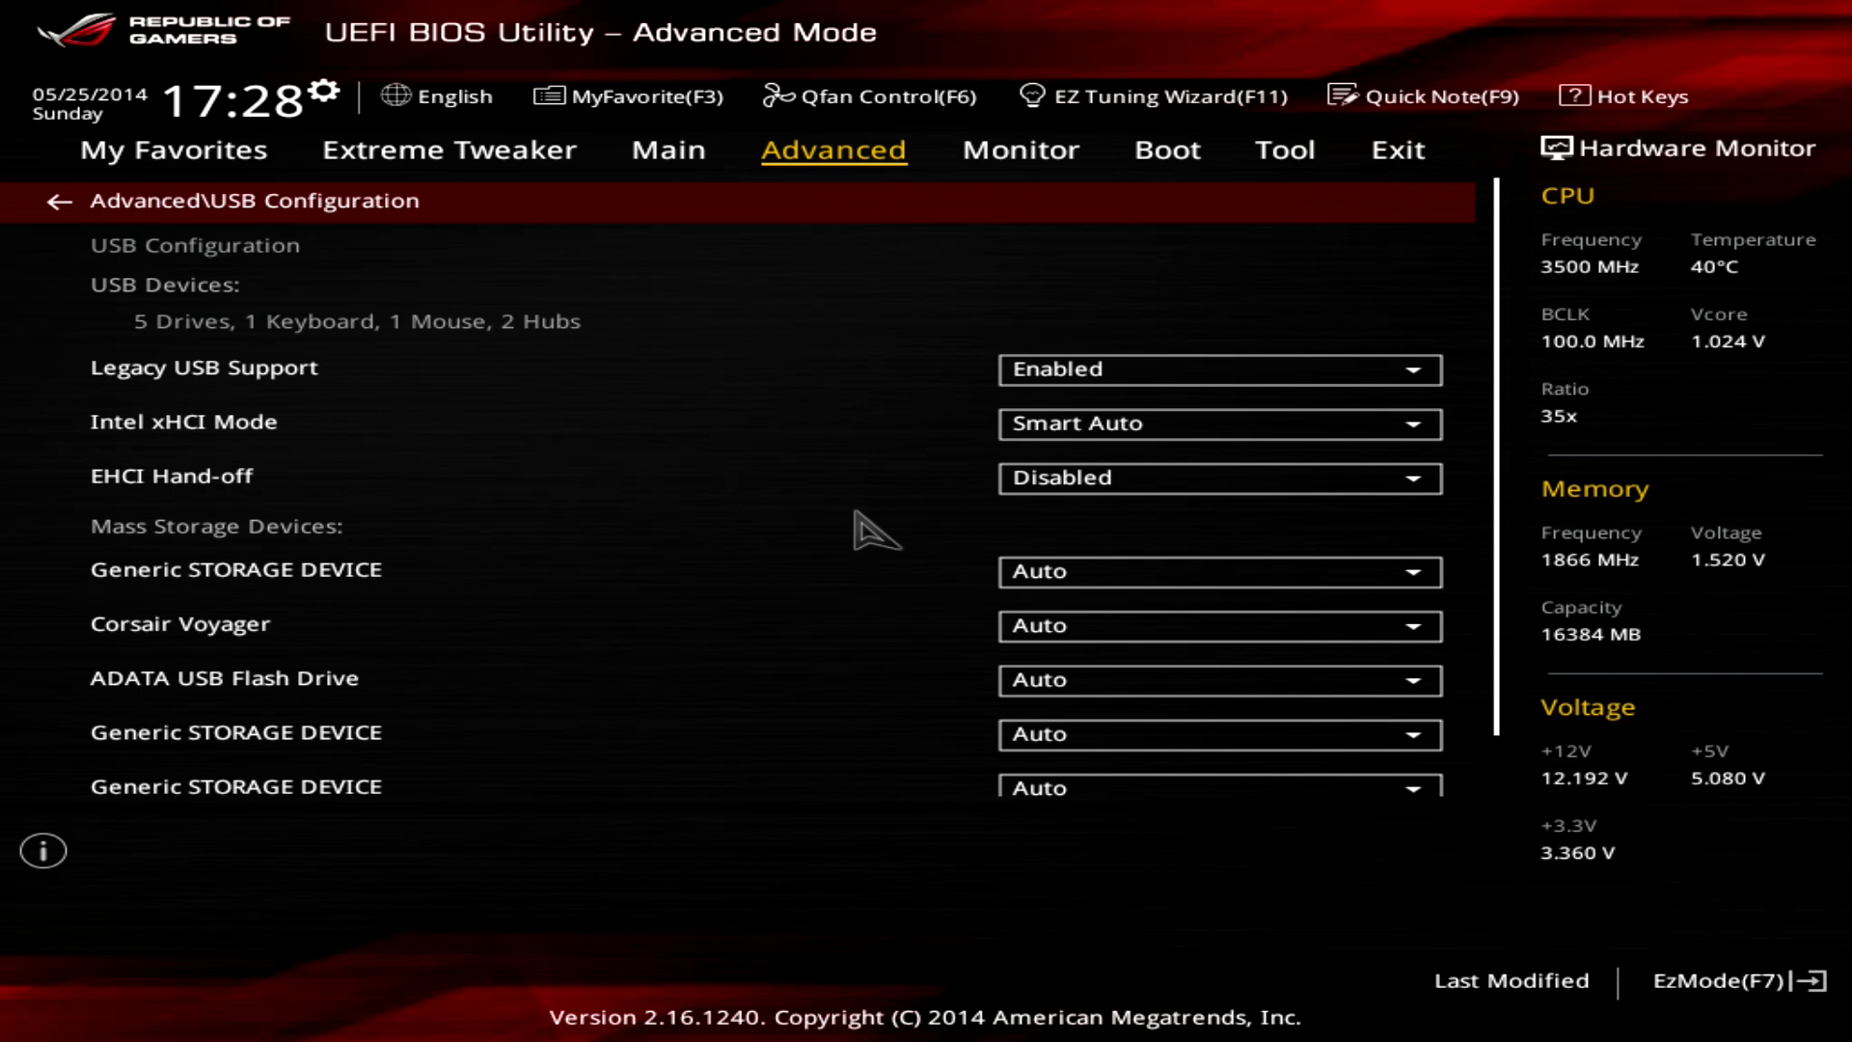
key(Down)
key(Down)
key(Down)
key(Down)
key(Down)
key(Down)
key(Down)
key(Down)
key(Down)
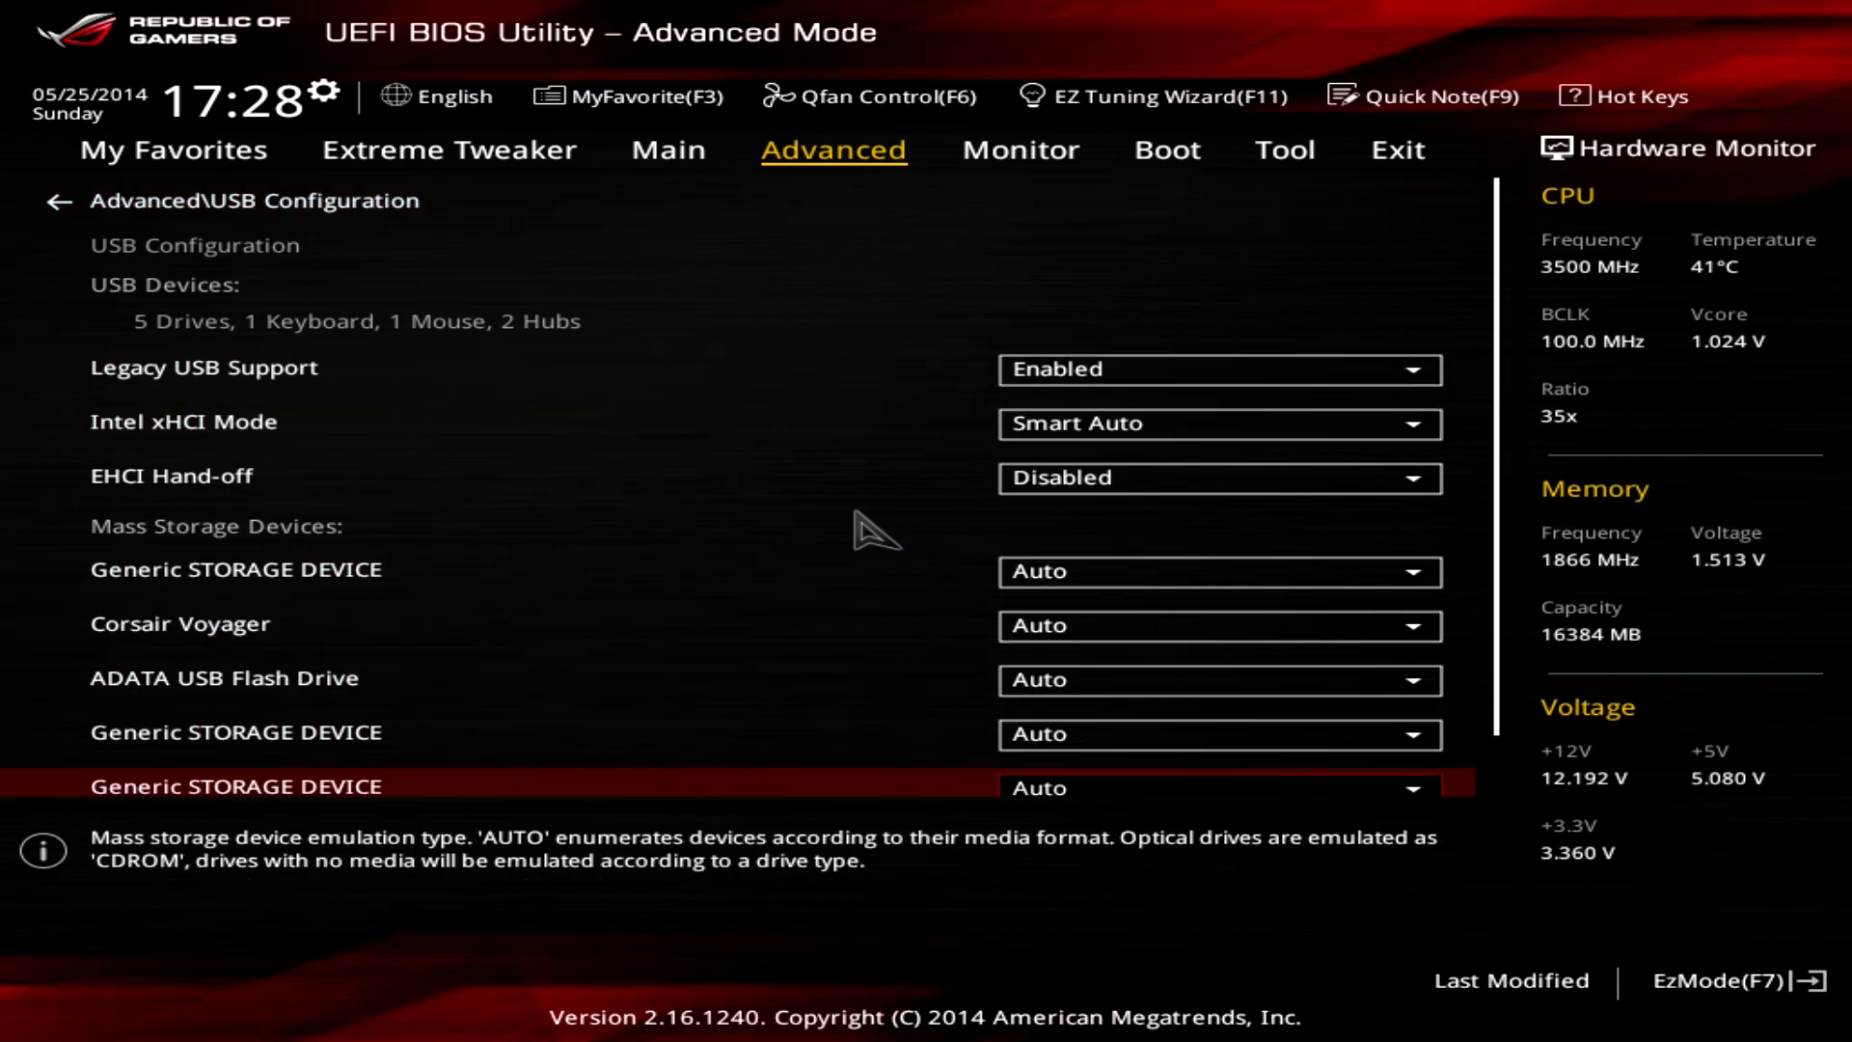
Check the emulation options of a mass storage device, and open USB Single Port Control.
key(Up)
key(Up)
key(Return)
key(Escape)
key(Down)
key(Down)
key(Return)
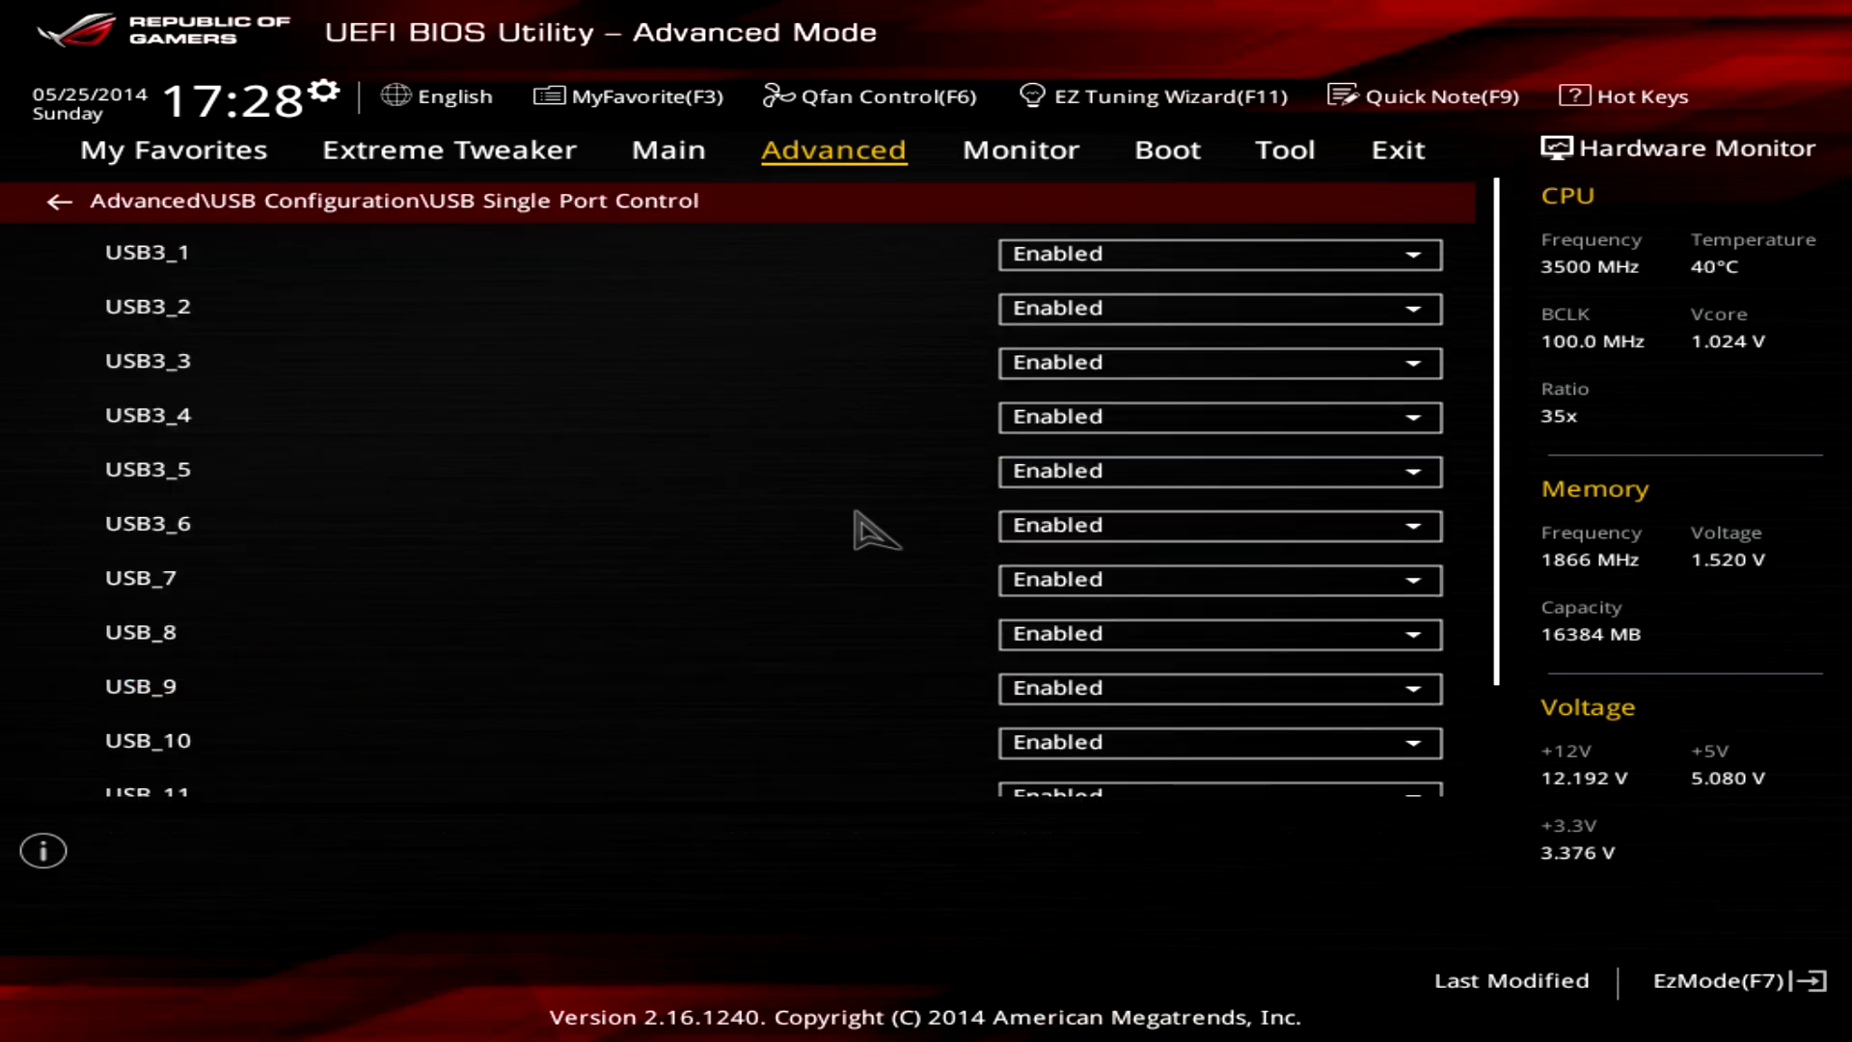
Check the options for port USB3_1, and review the individual USB port settings down to USB_13.
key(Down)
key(Return)
key(Escape)
key(Down)
key(Down)
key(Down)
key(Down)
key(Down)
key(Down)
key(Down)
key(Down)
key(Down)
key(Down)
key(Down)
key(Down)
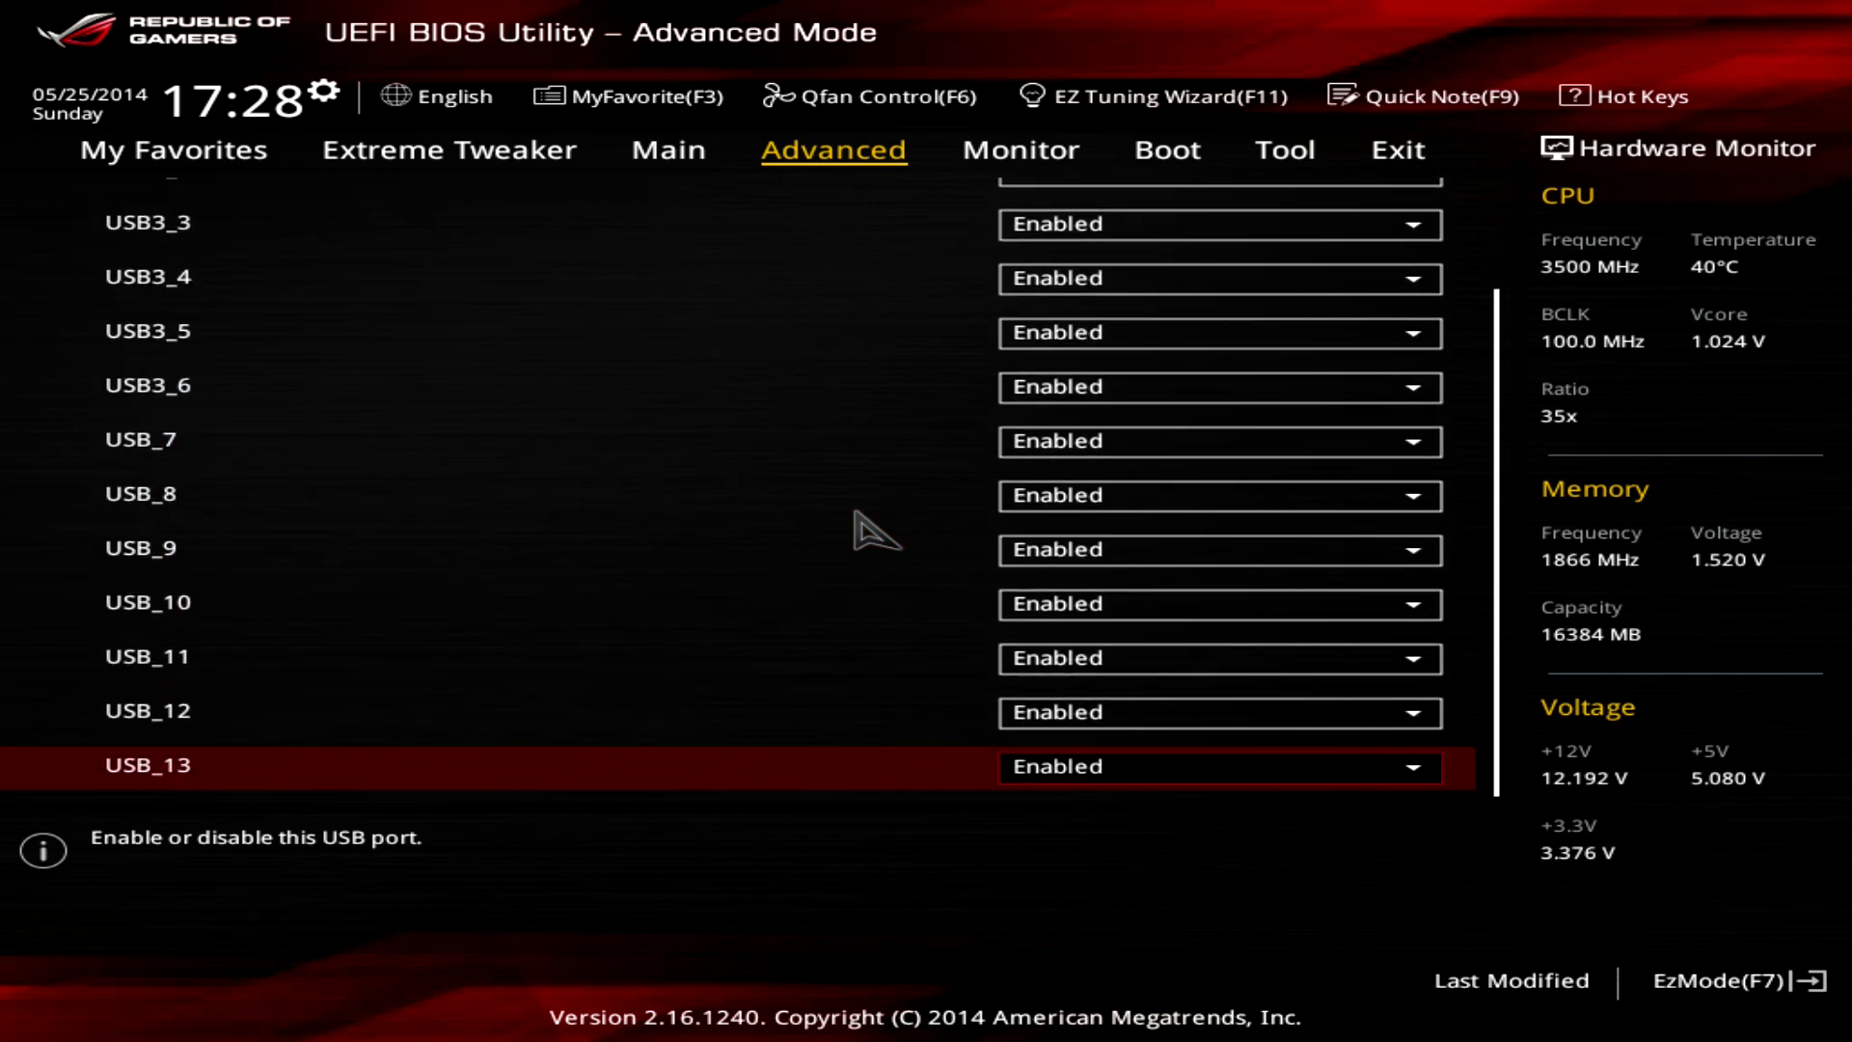
Go back through the USB port list and return to the USB Configuration page.
key(Up)
key(Up)
key(Up)
key(Up)
key(Up)
key(Up)
key(Up)
key(Up)
key(Up)
key(Up)
key(Up)
key(Up)
key(Up)
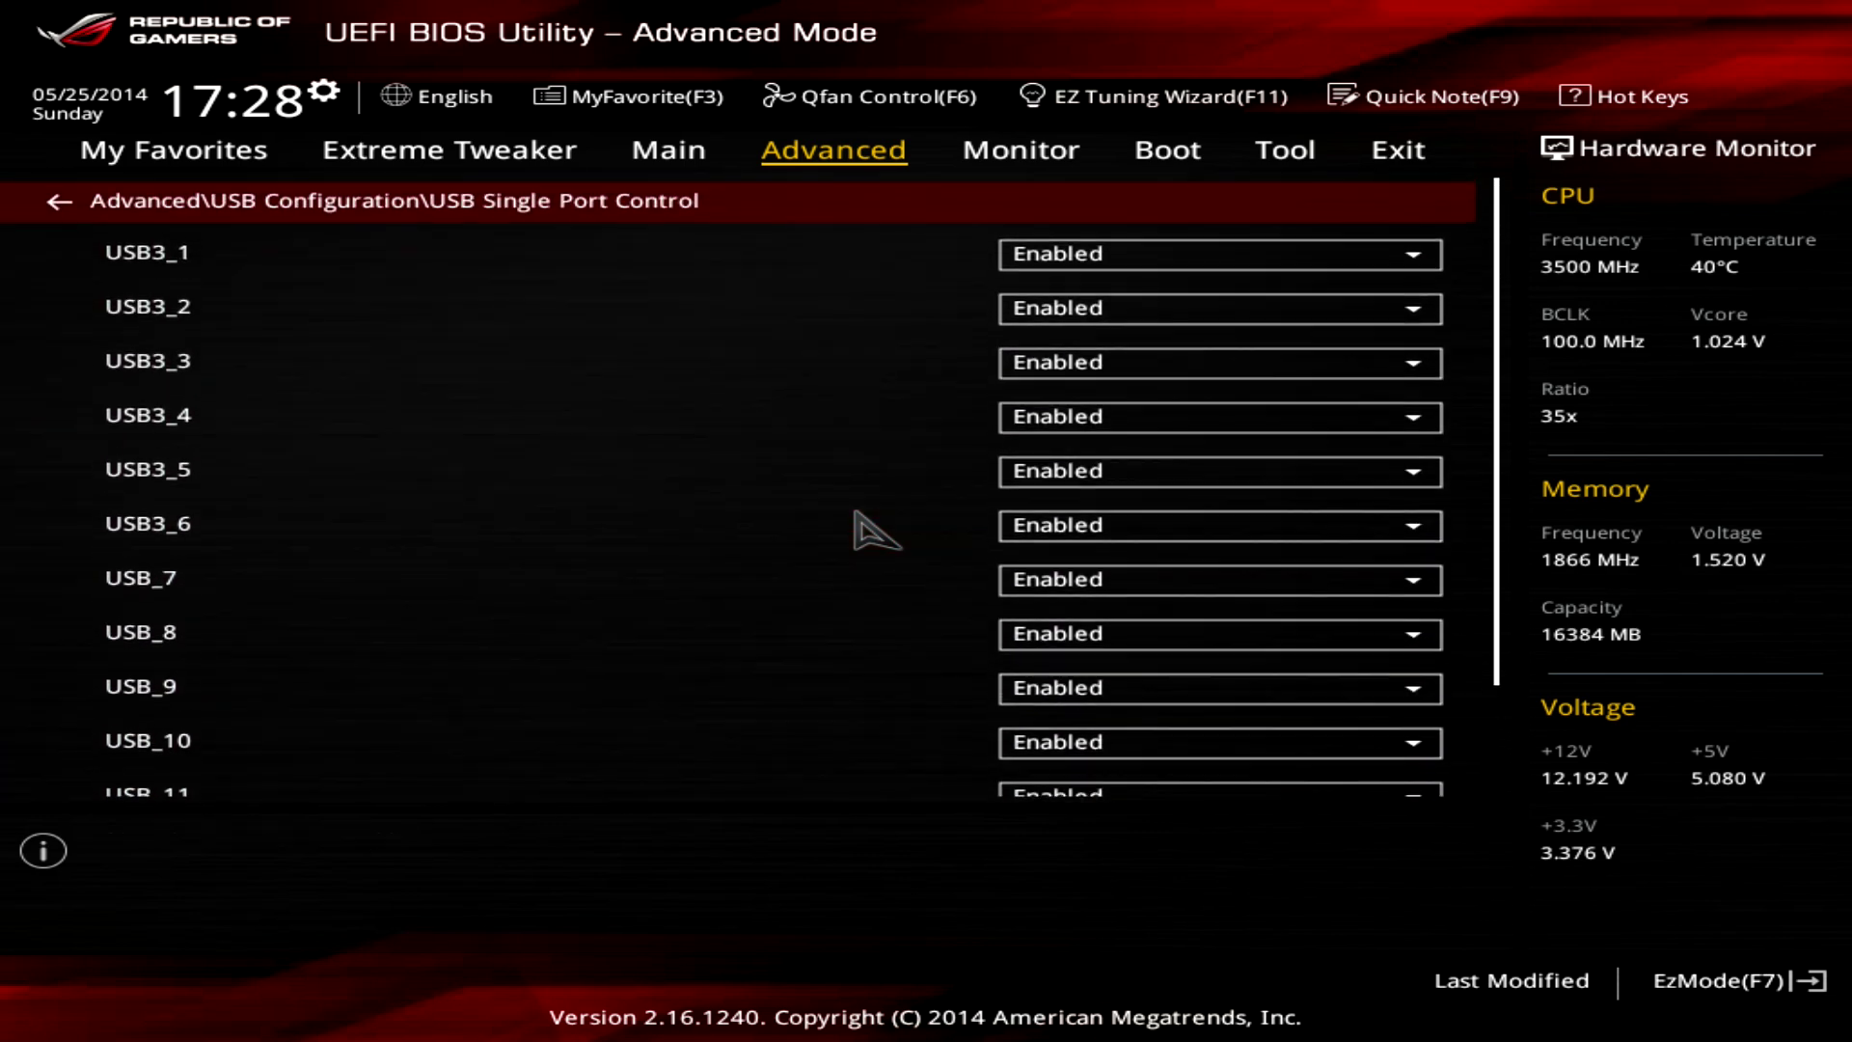
key(Escape)
key(Up)
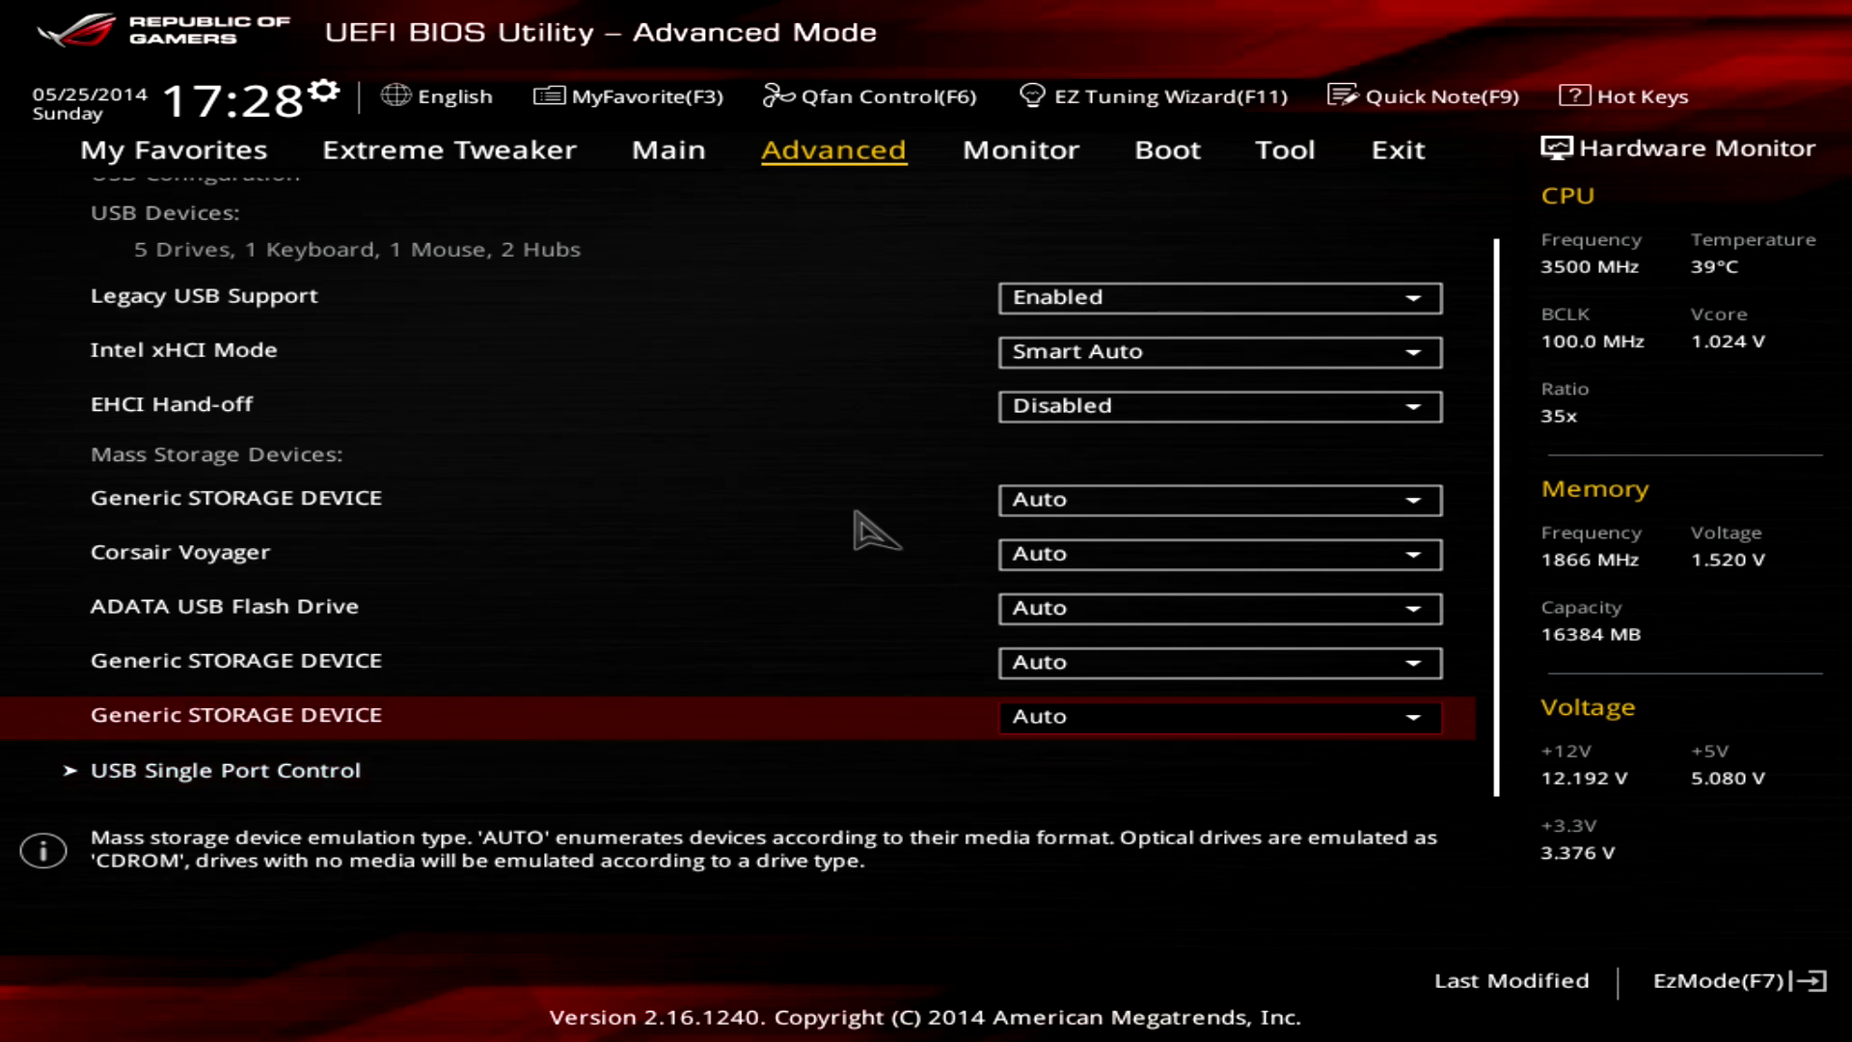
Examine the PCI Express power management and ASPM settings in Platform Misc Configuration.
key(Escape)
key(Down)
key(Return)
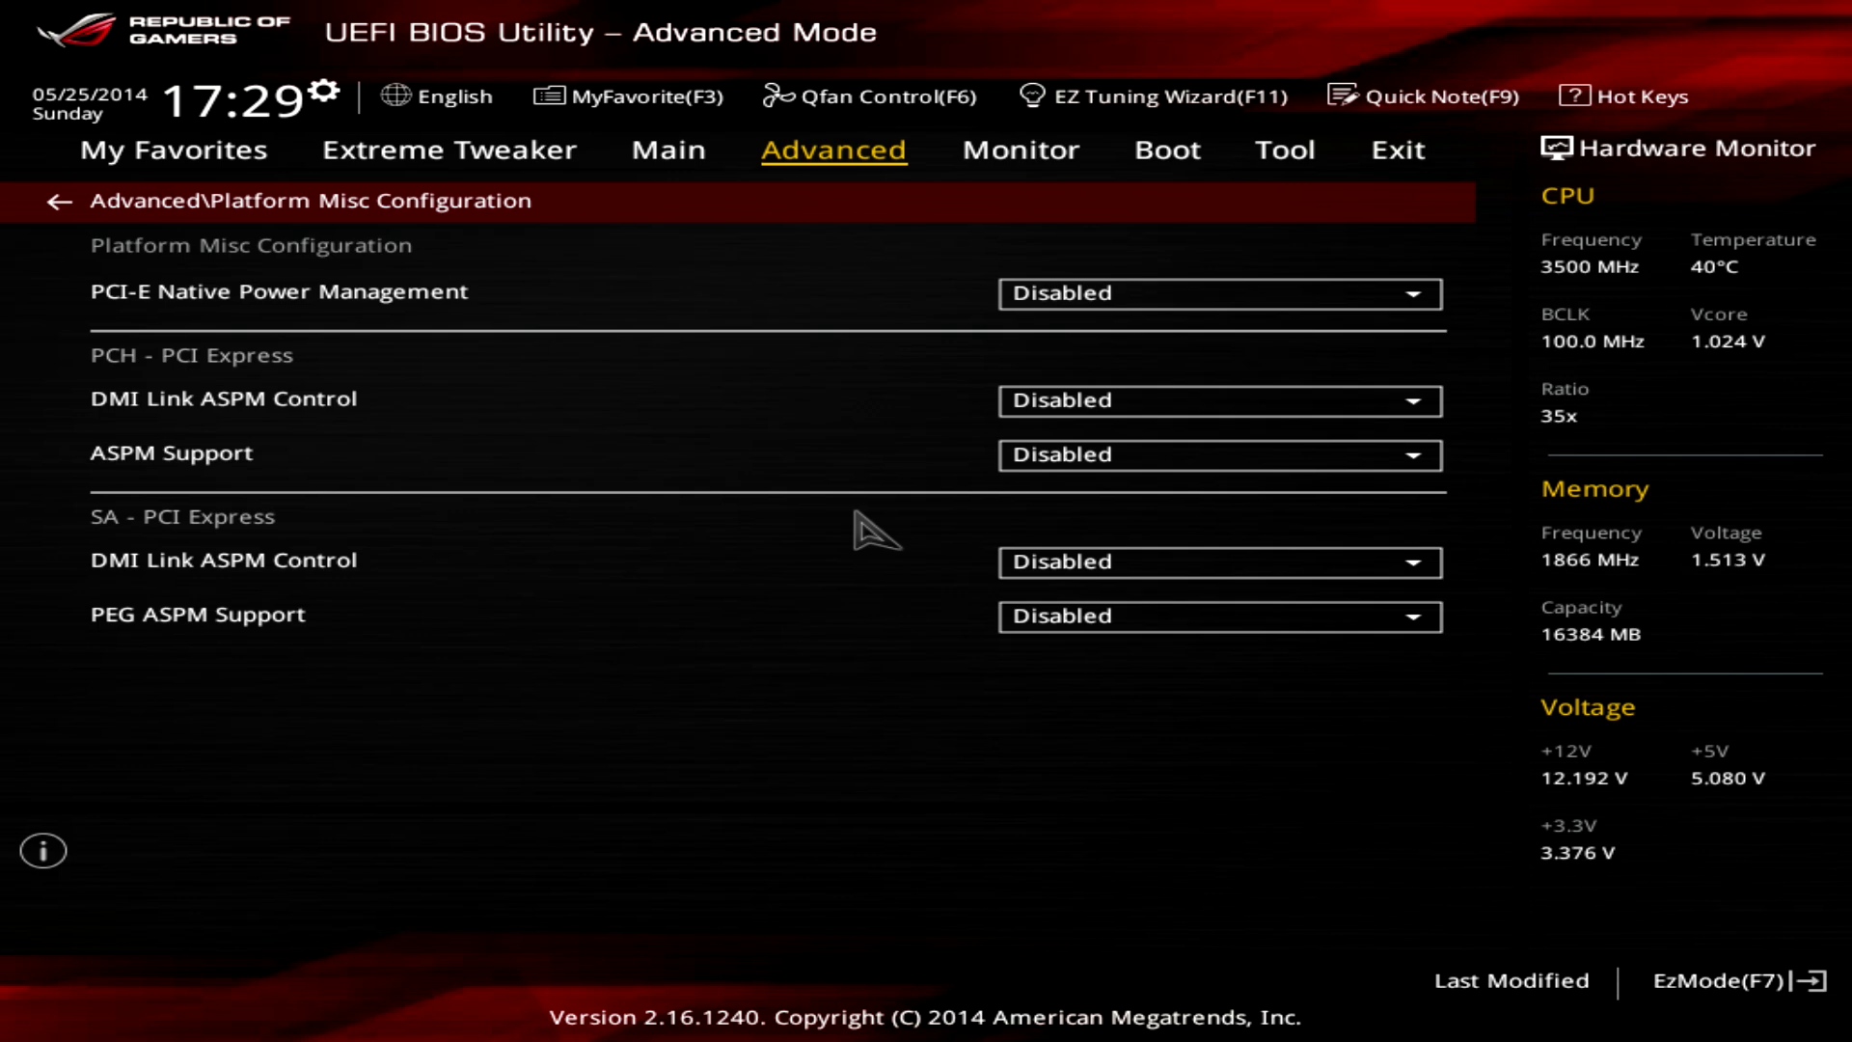
key(Escape)
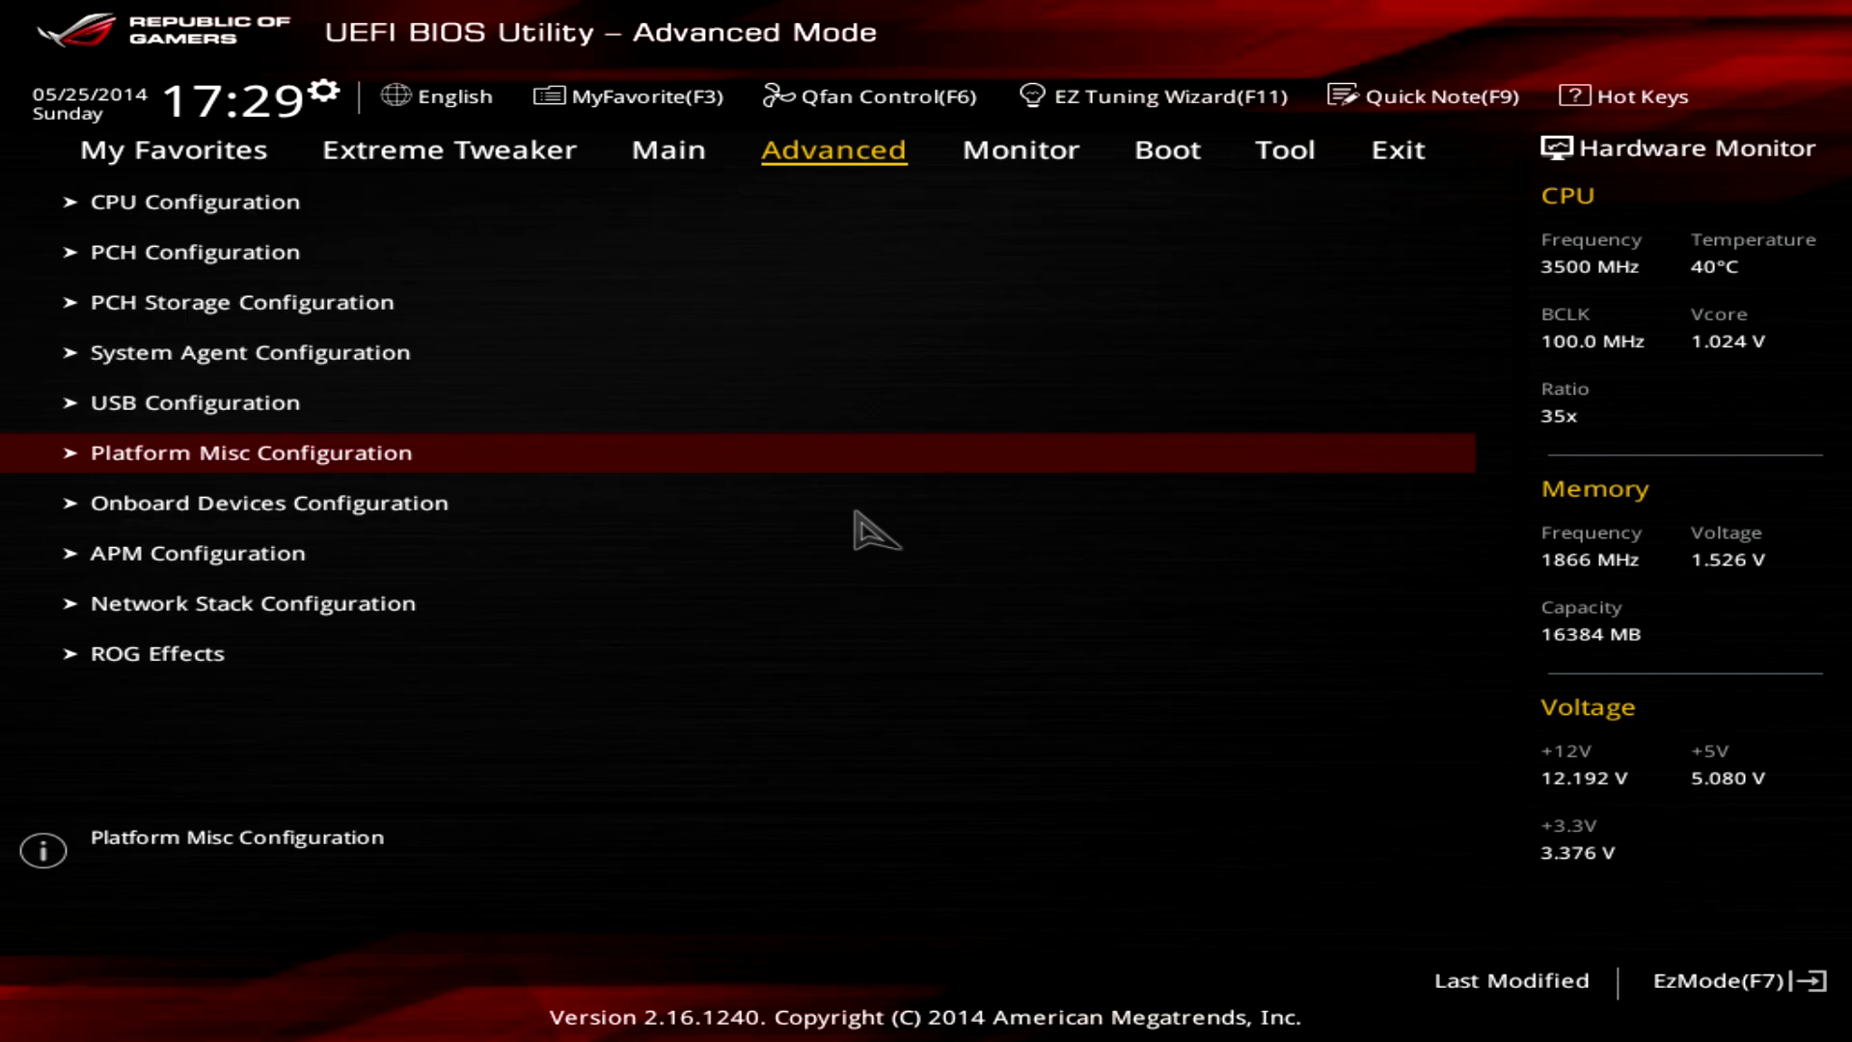
Review the audio, ASMedia storage, PCI Express slot bandwidth and Intel LAN settings in Onboard Devices Configuration.
click(855, 512)
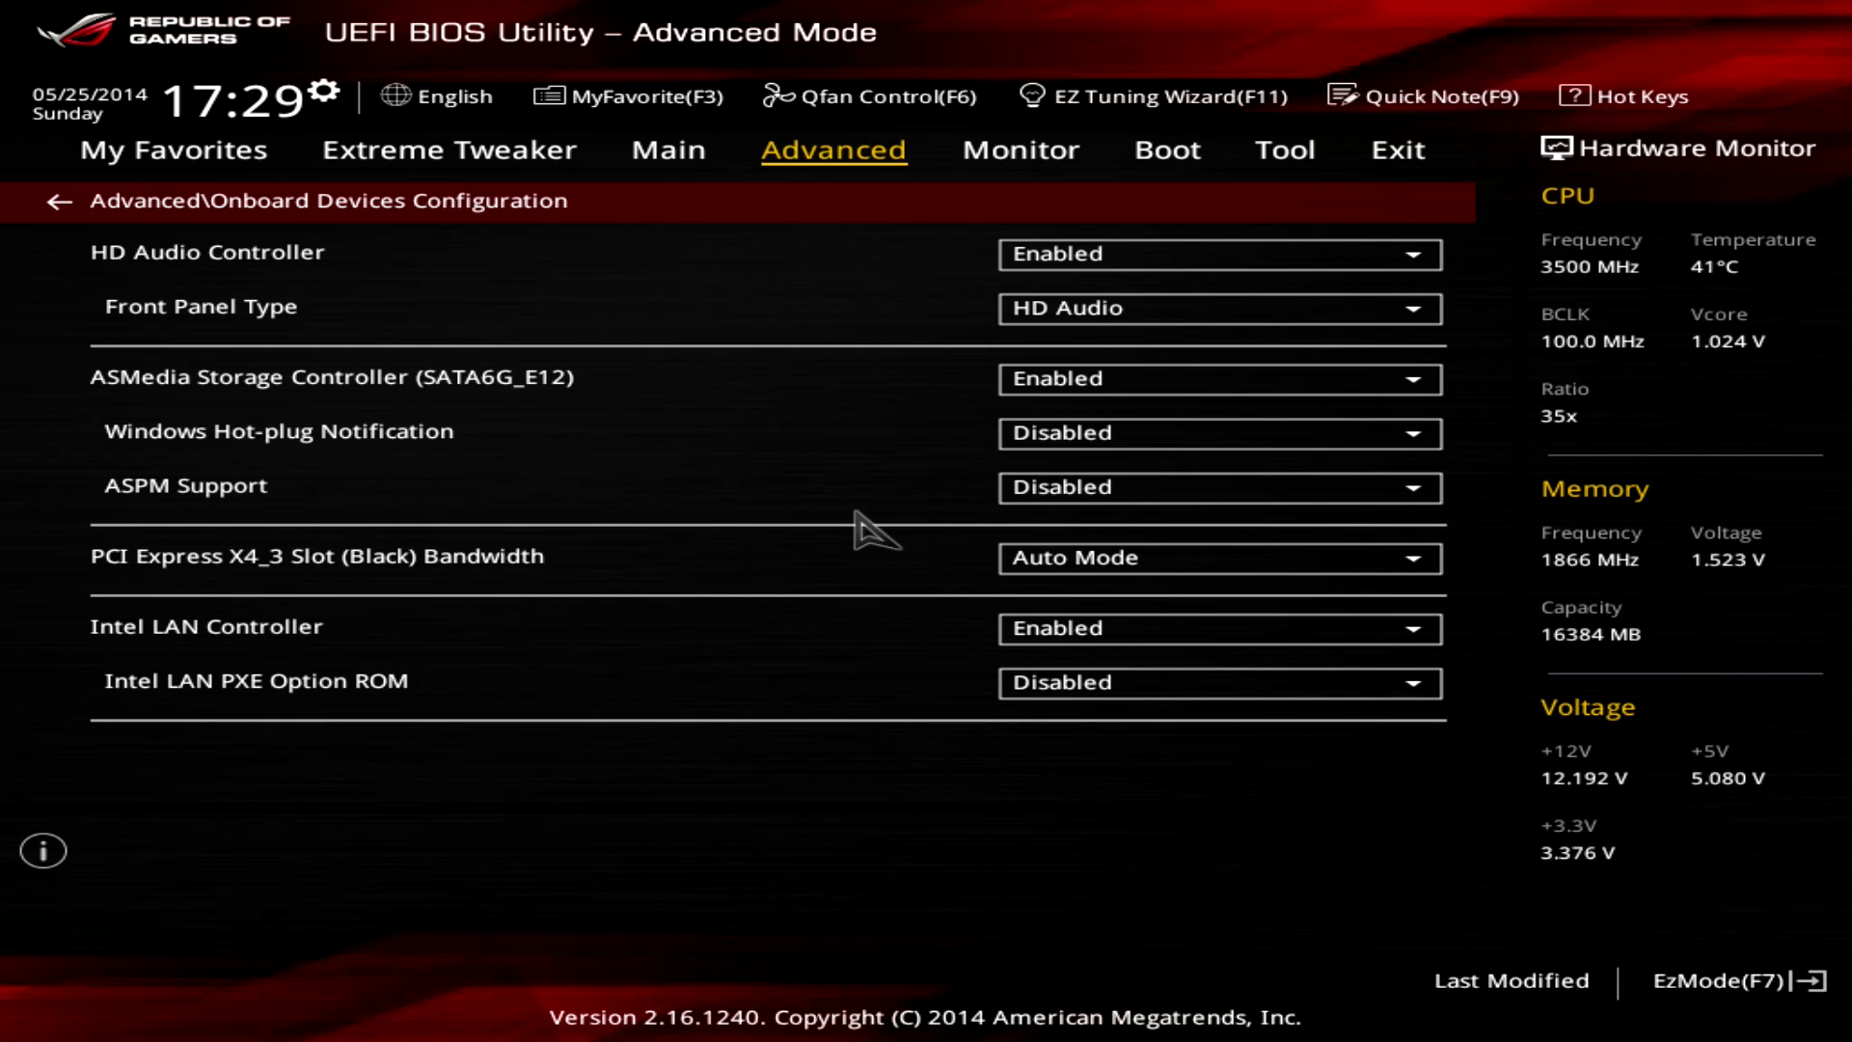
key(Down)
key(Down)
key(Down)
key(Down)
key(Down)
key(Down)
key(Down)
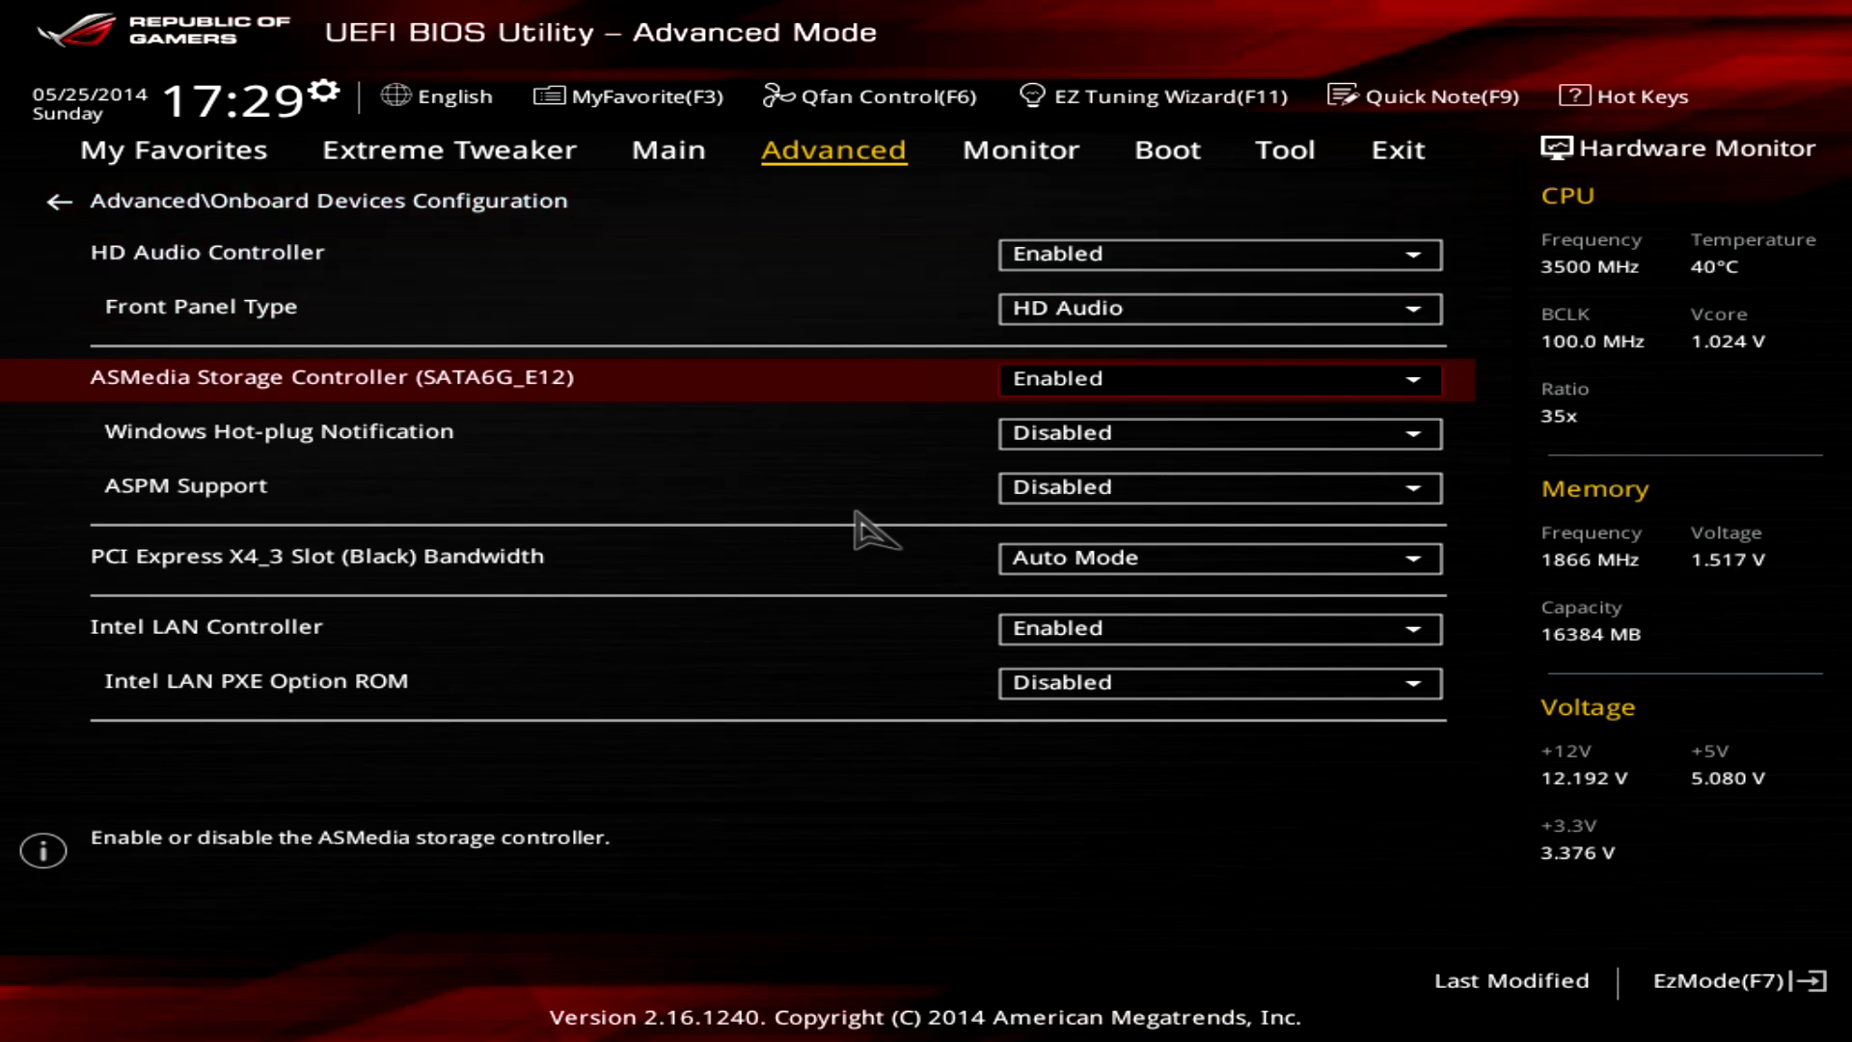
key(Up)
key(Down)
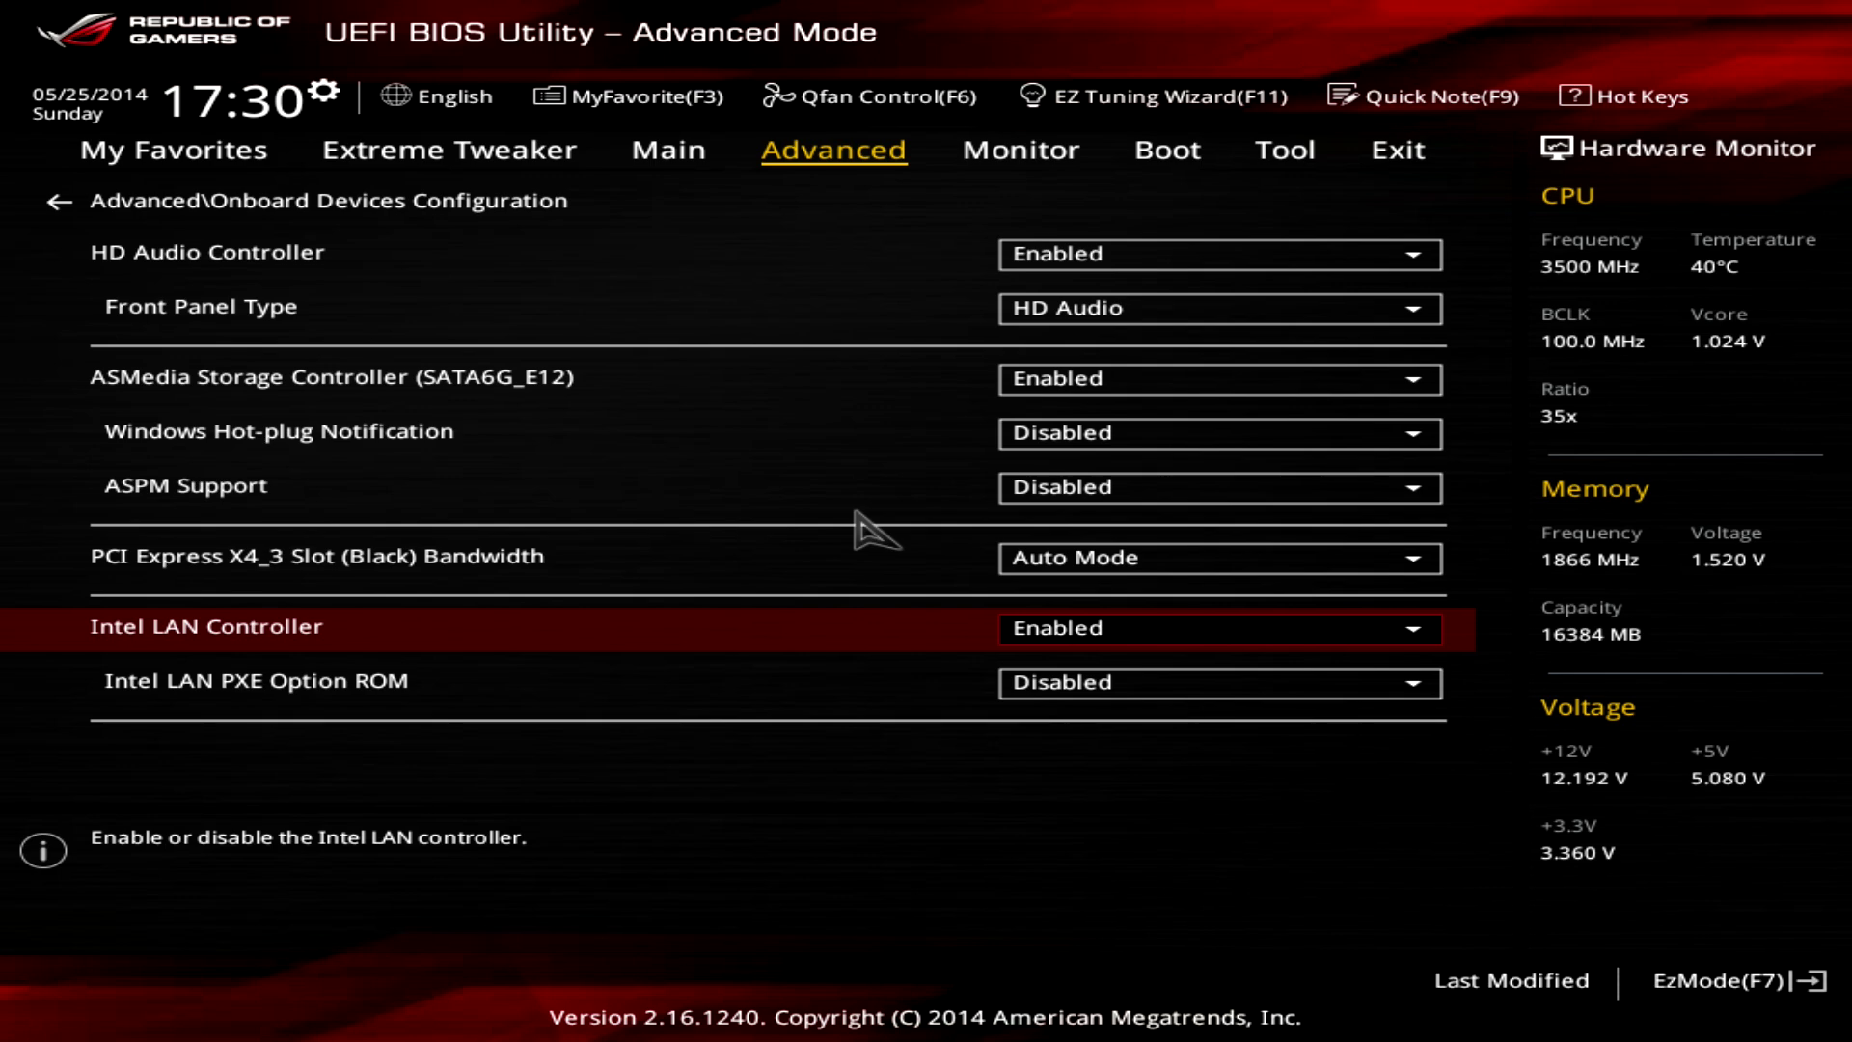
Check the APM Configuration and Network Stack Configuration pages.
key(Escape)
key(Down)
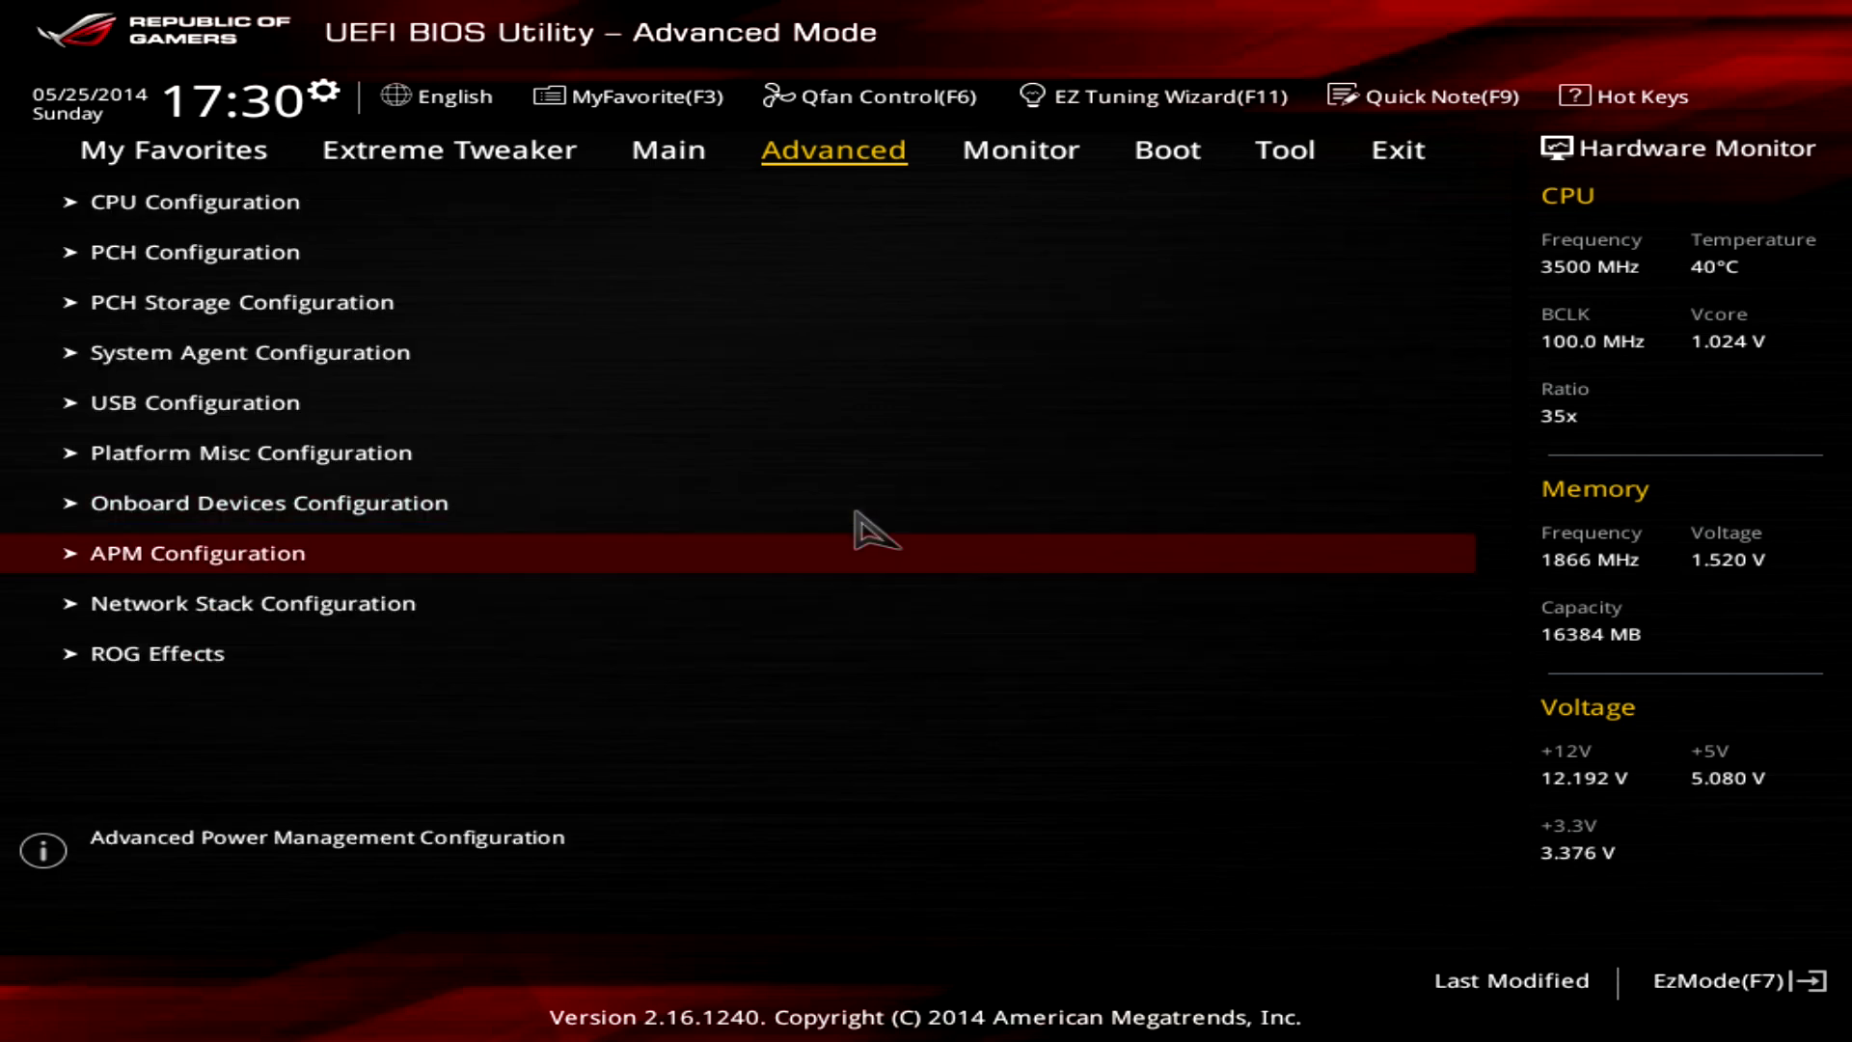
key(Return)
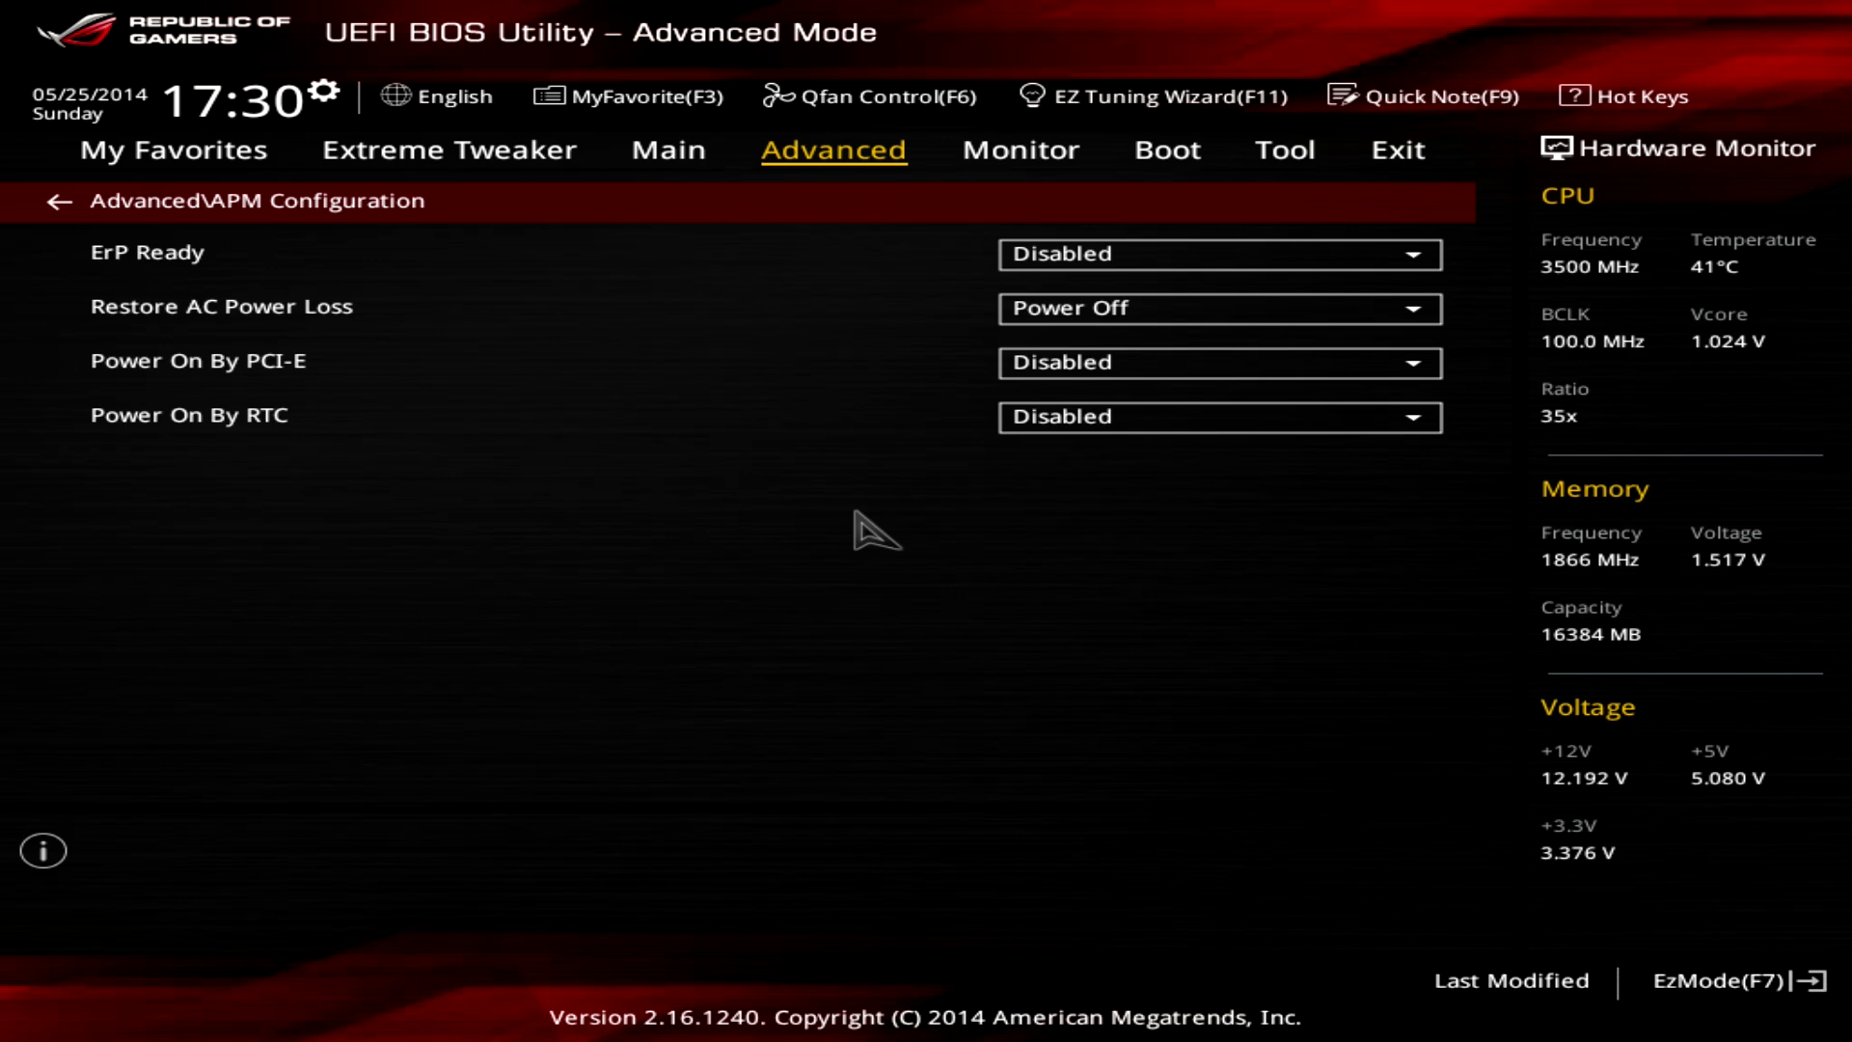
key(Escape)
key(Down)
key(Return)
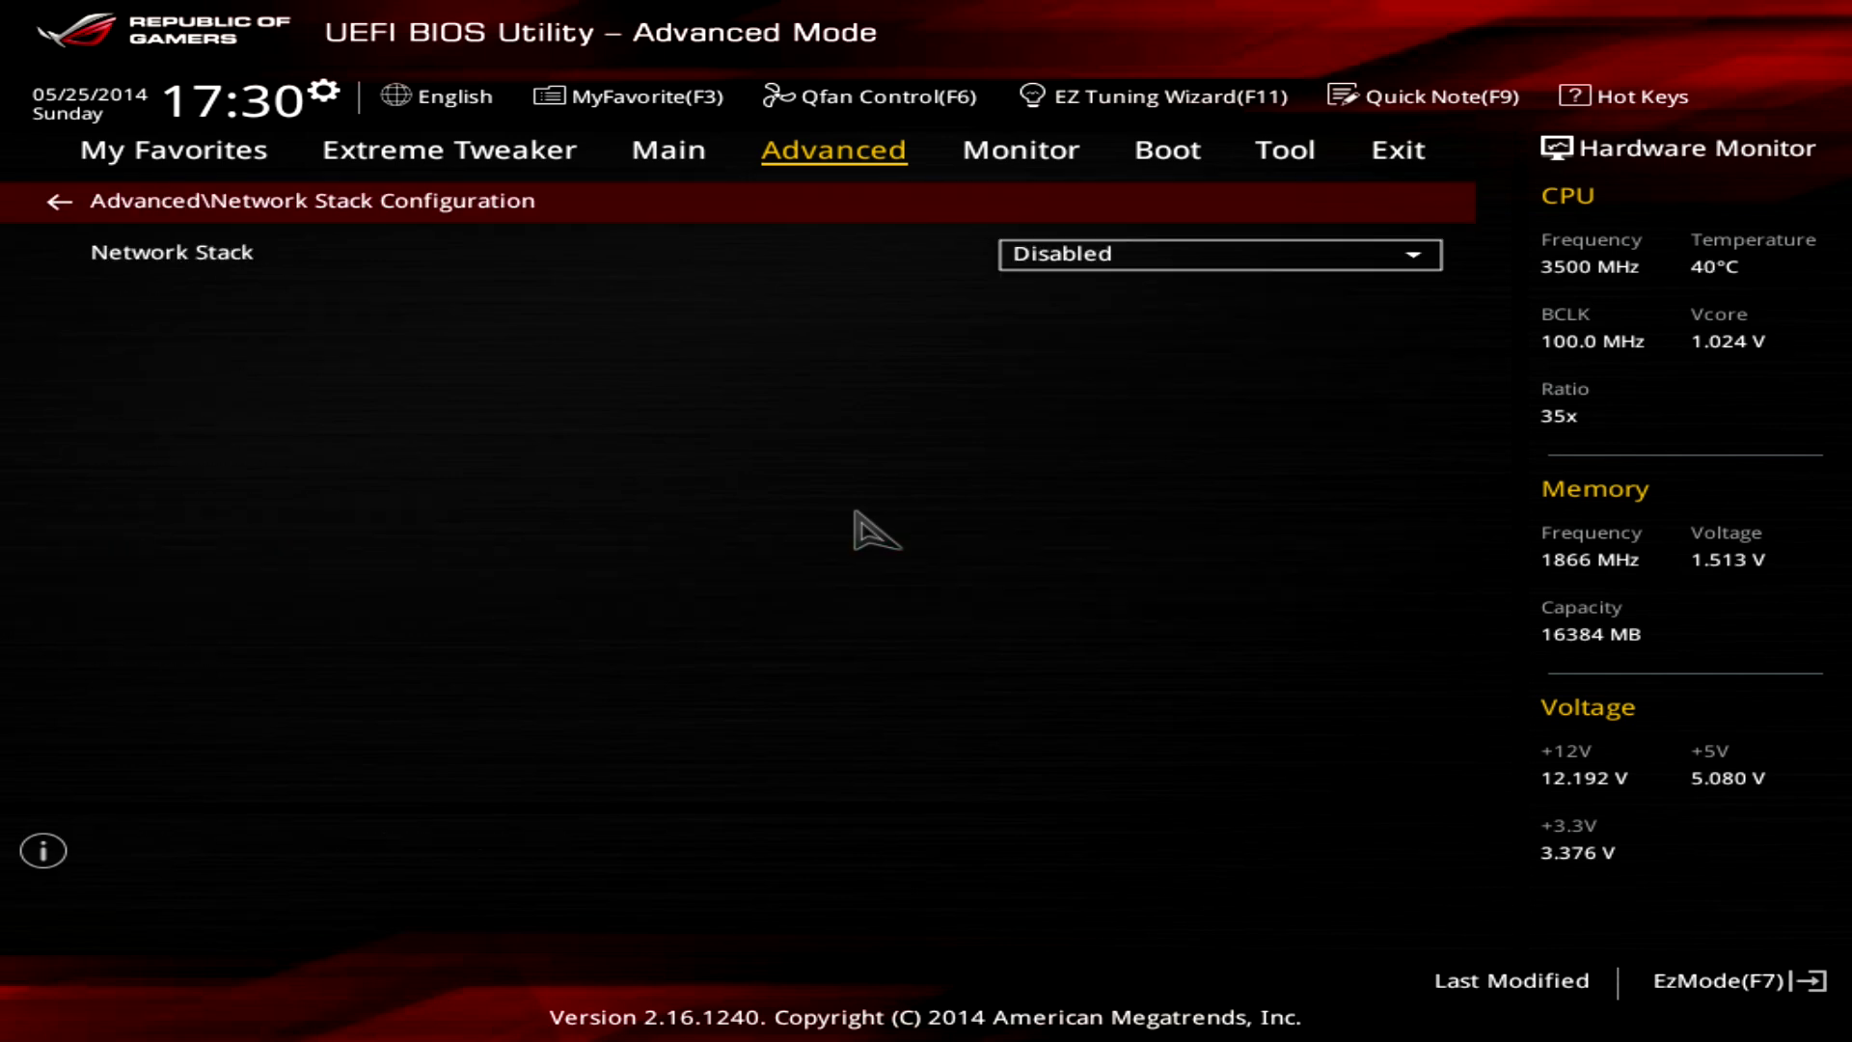
Examine the onboard, logo and SupremeFX LED settings in ROG Effects.
key(Escape)
key(Down)
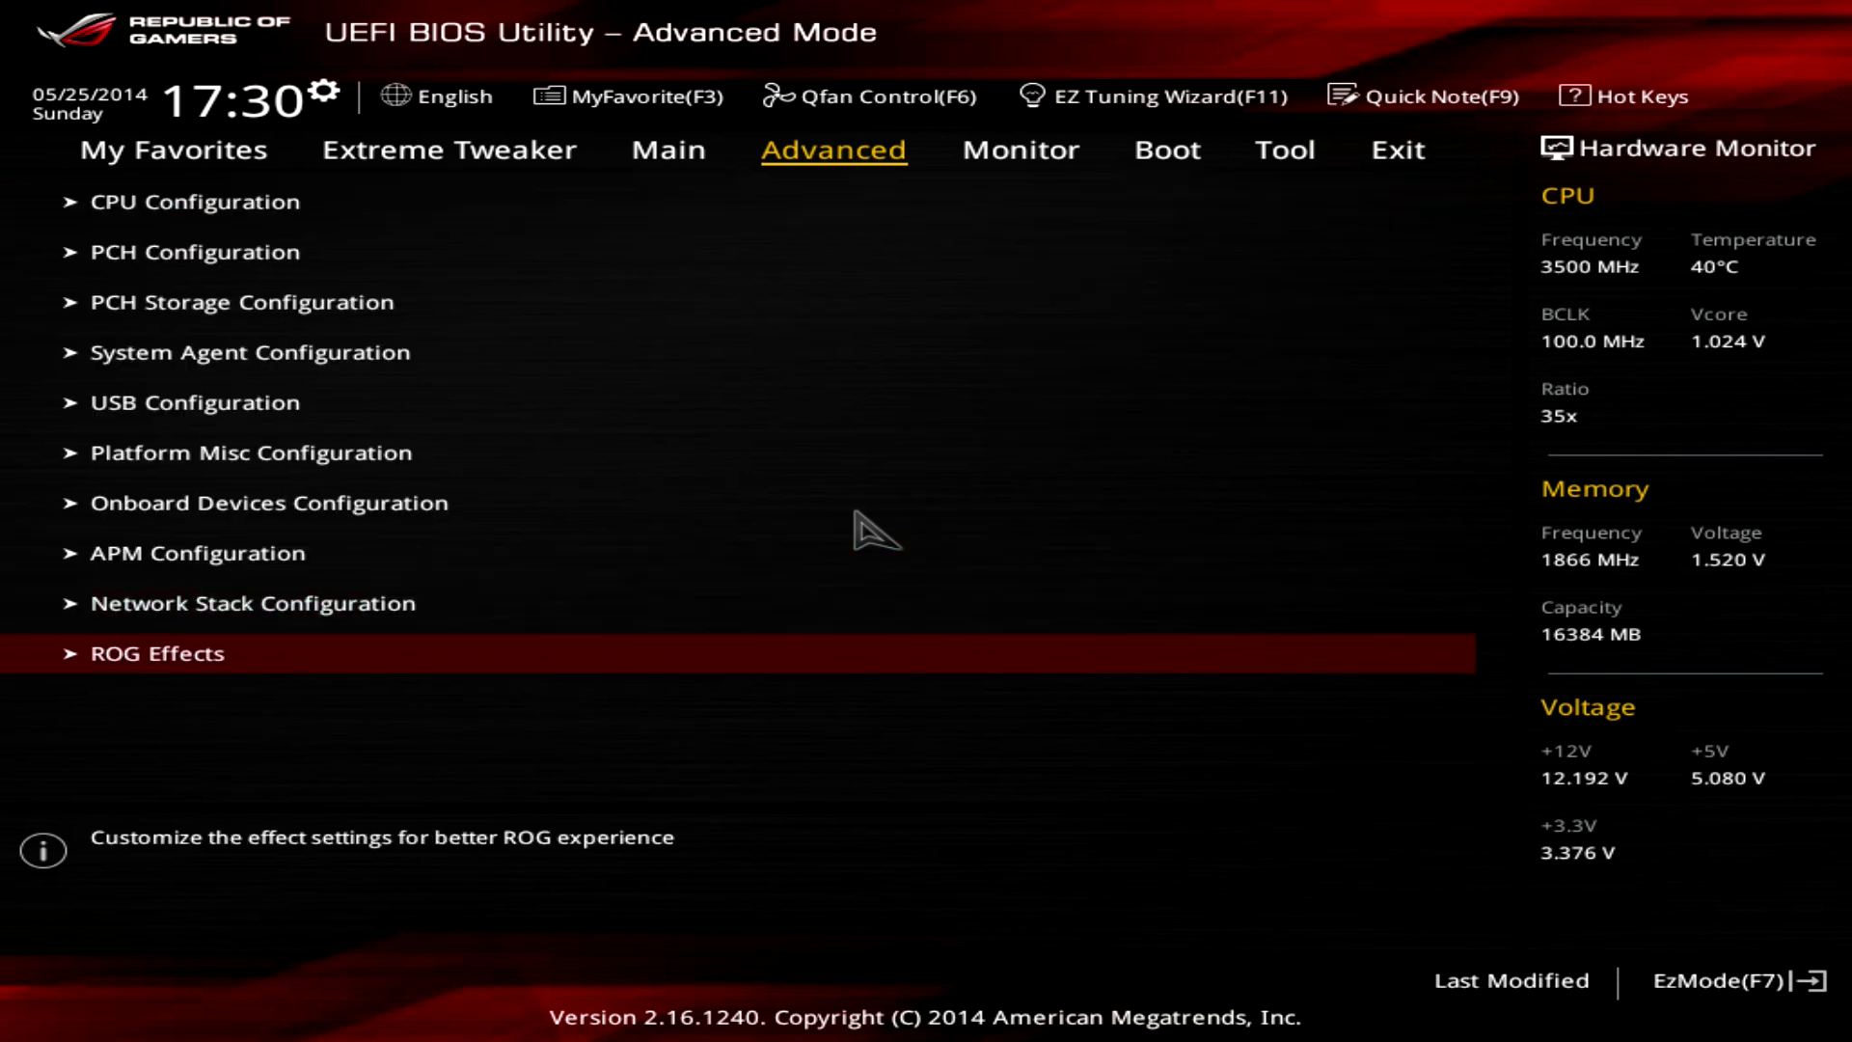
key(Return)
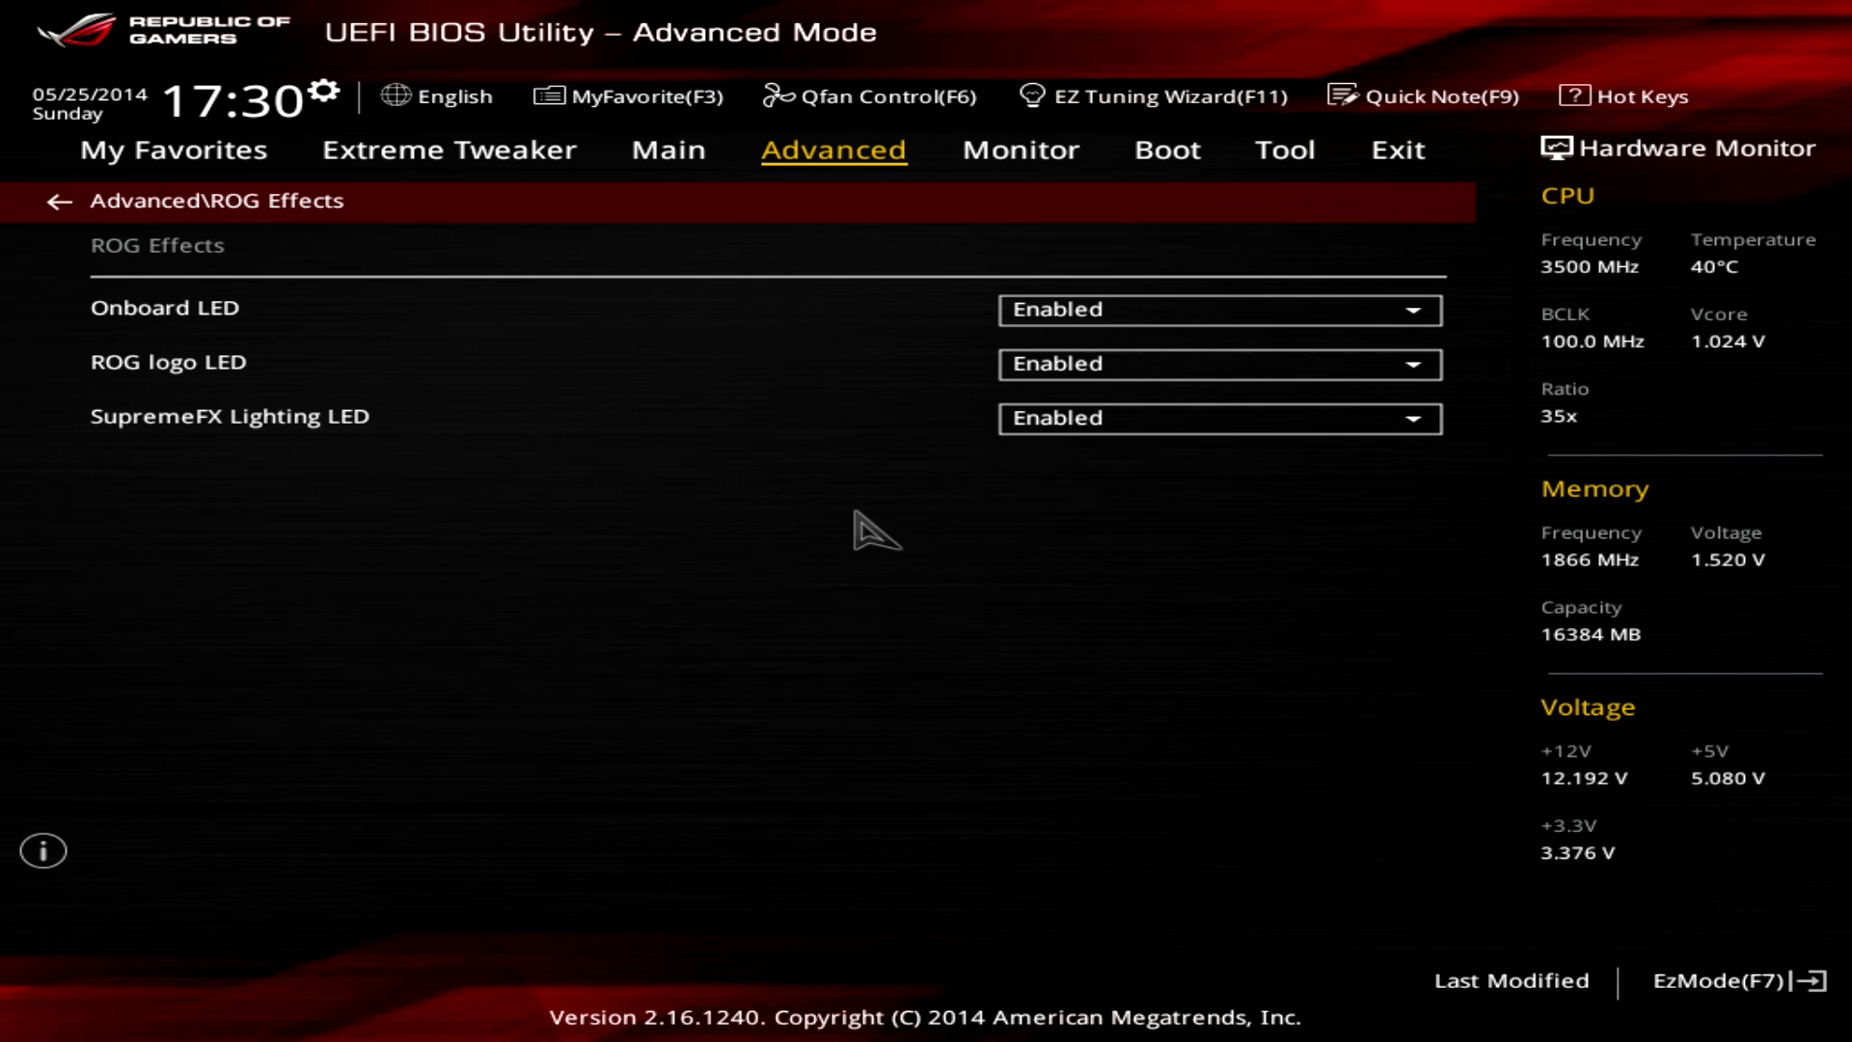
Leave the ROG Effects page and switch to the Monitor settings.
key(Escape)
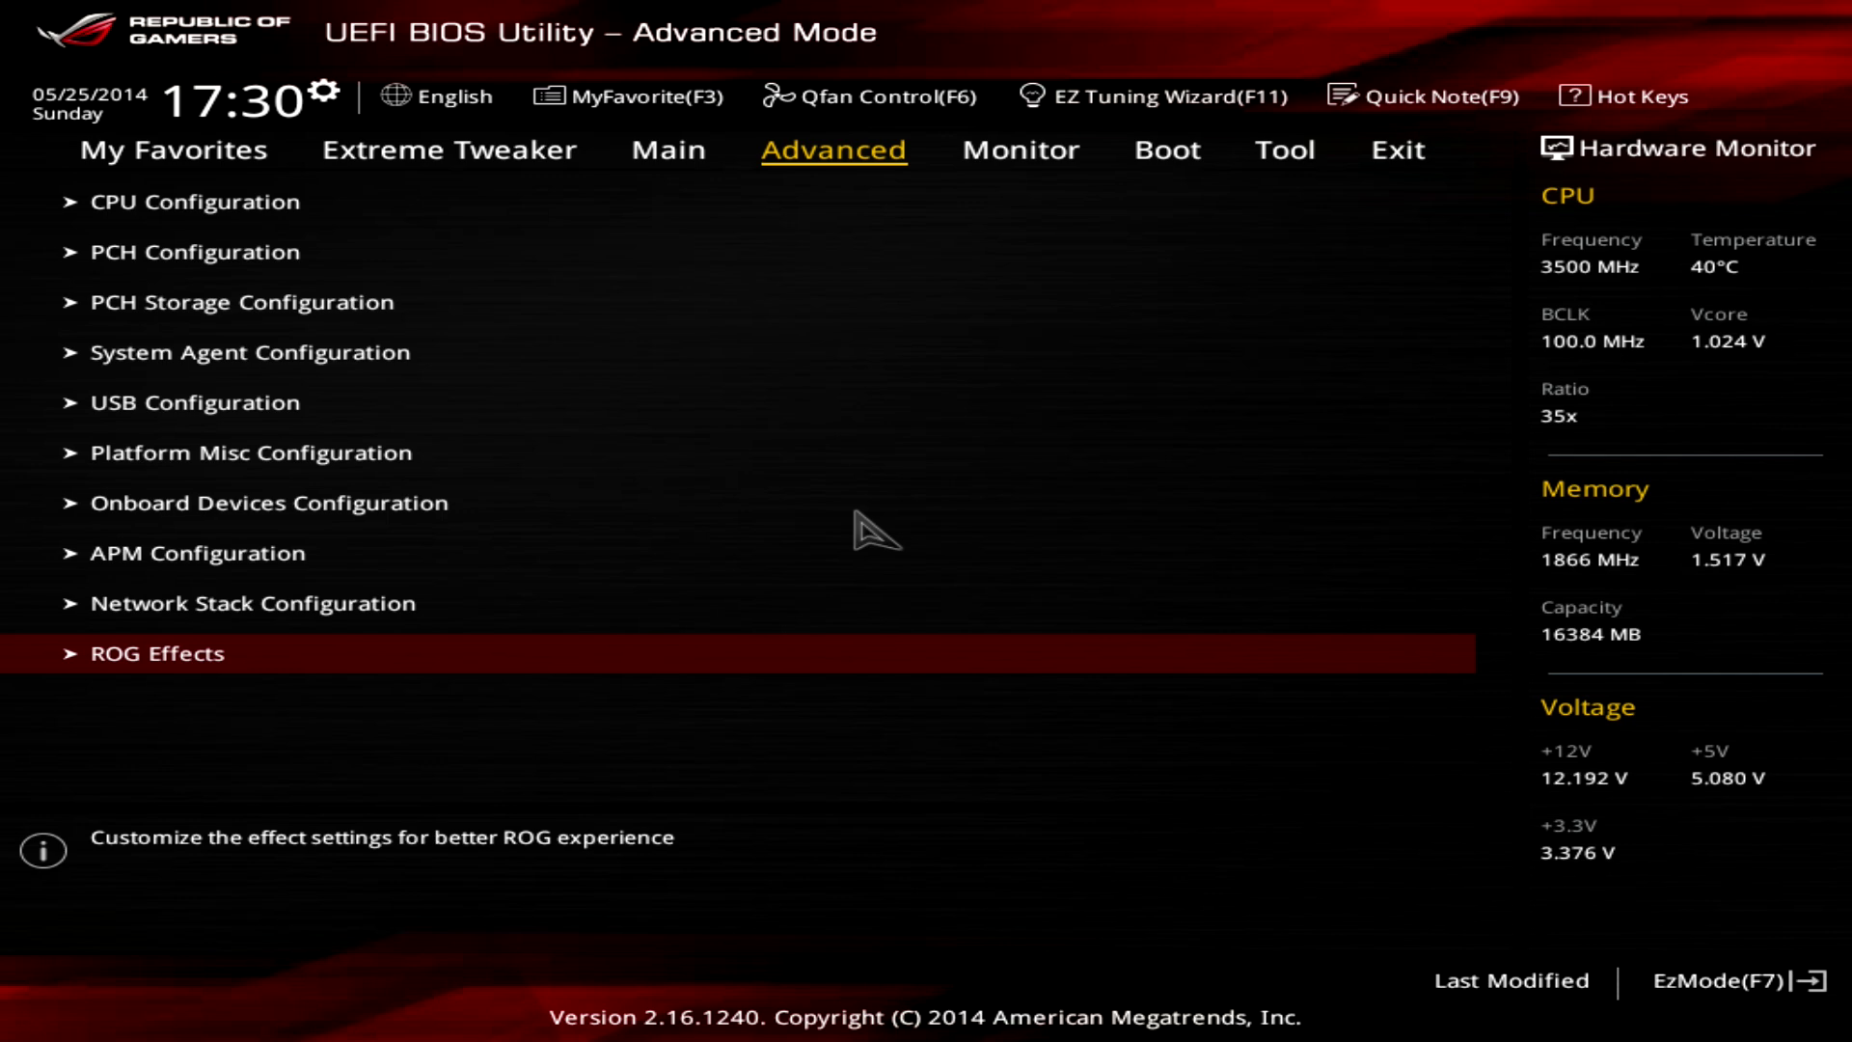
key(Up)
key(Up)
key(Up)
key(Up)
key(Up)
key(Up)
key(Up)
key(Up)
key(Up)
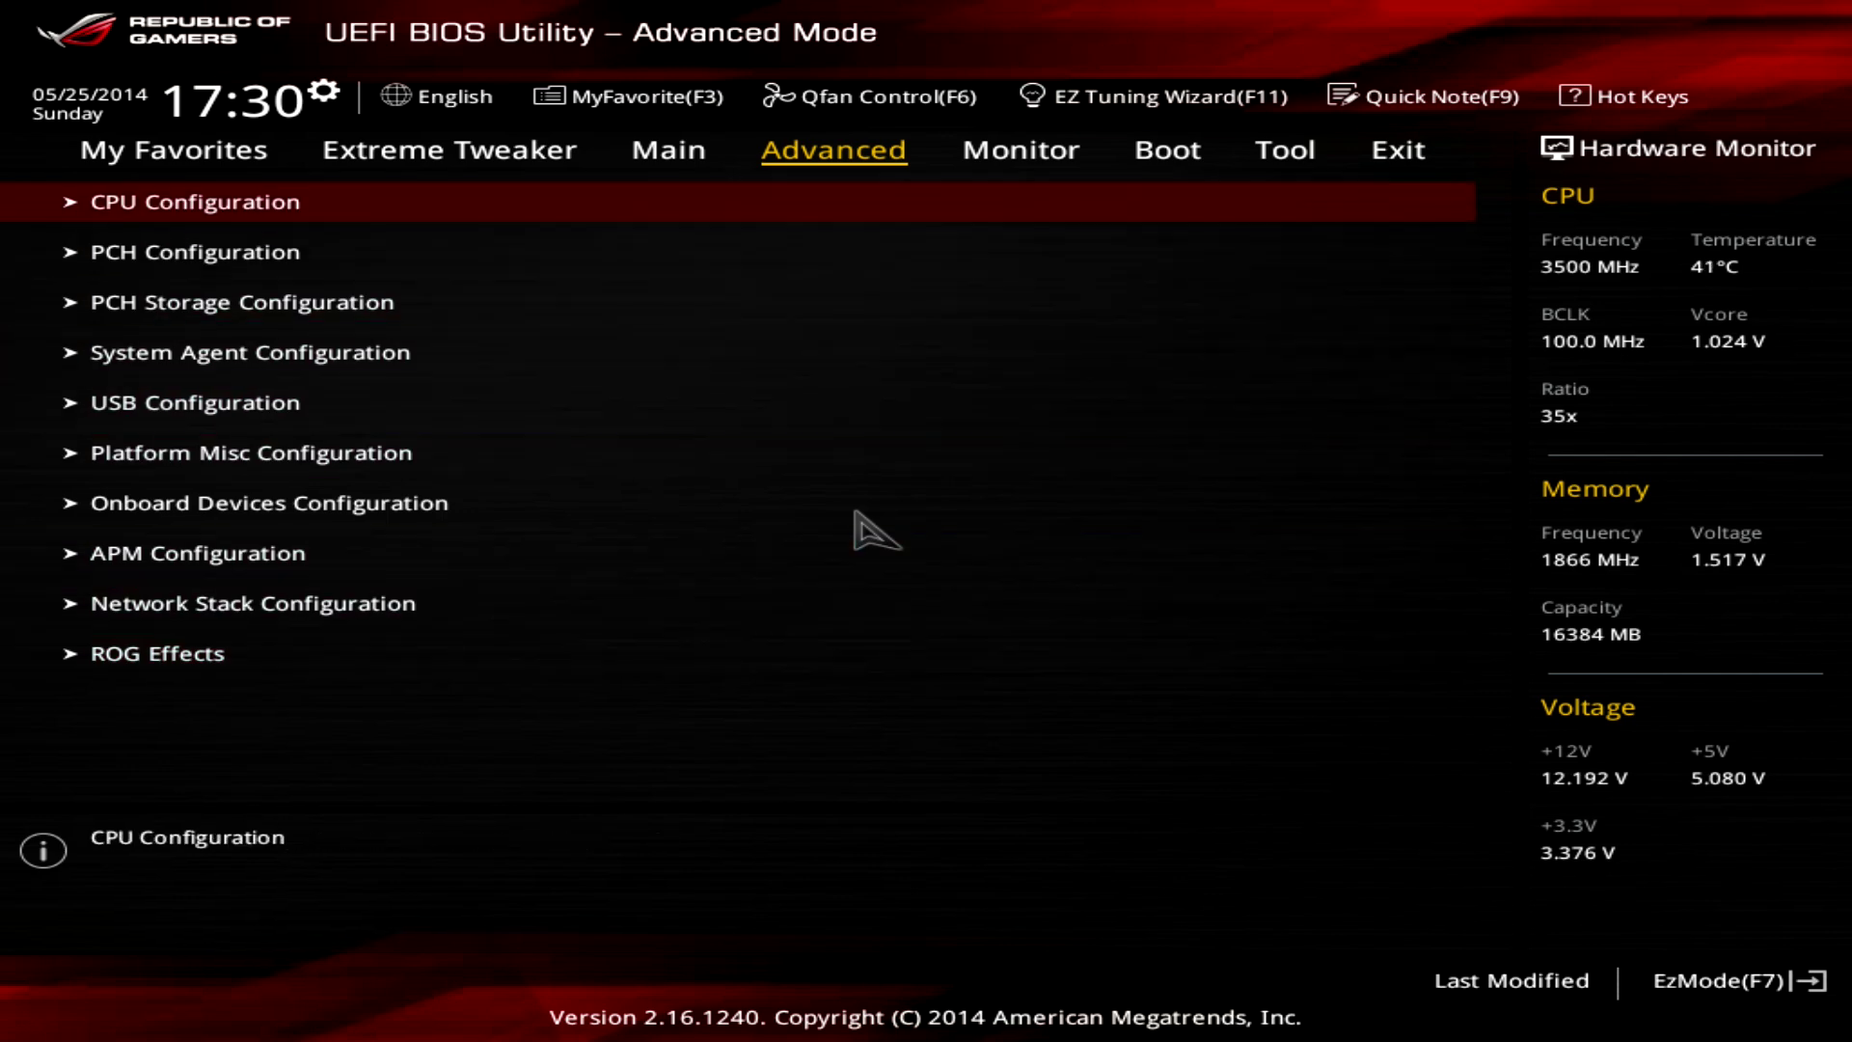
key(Right)
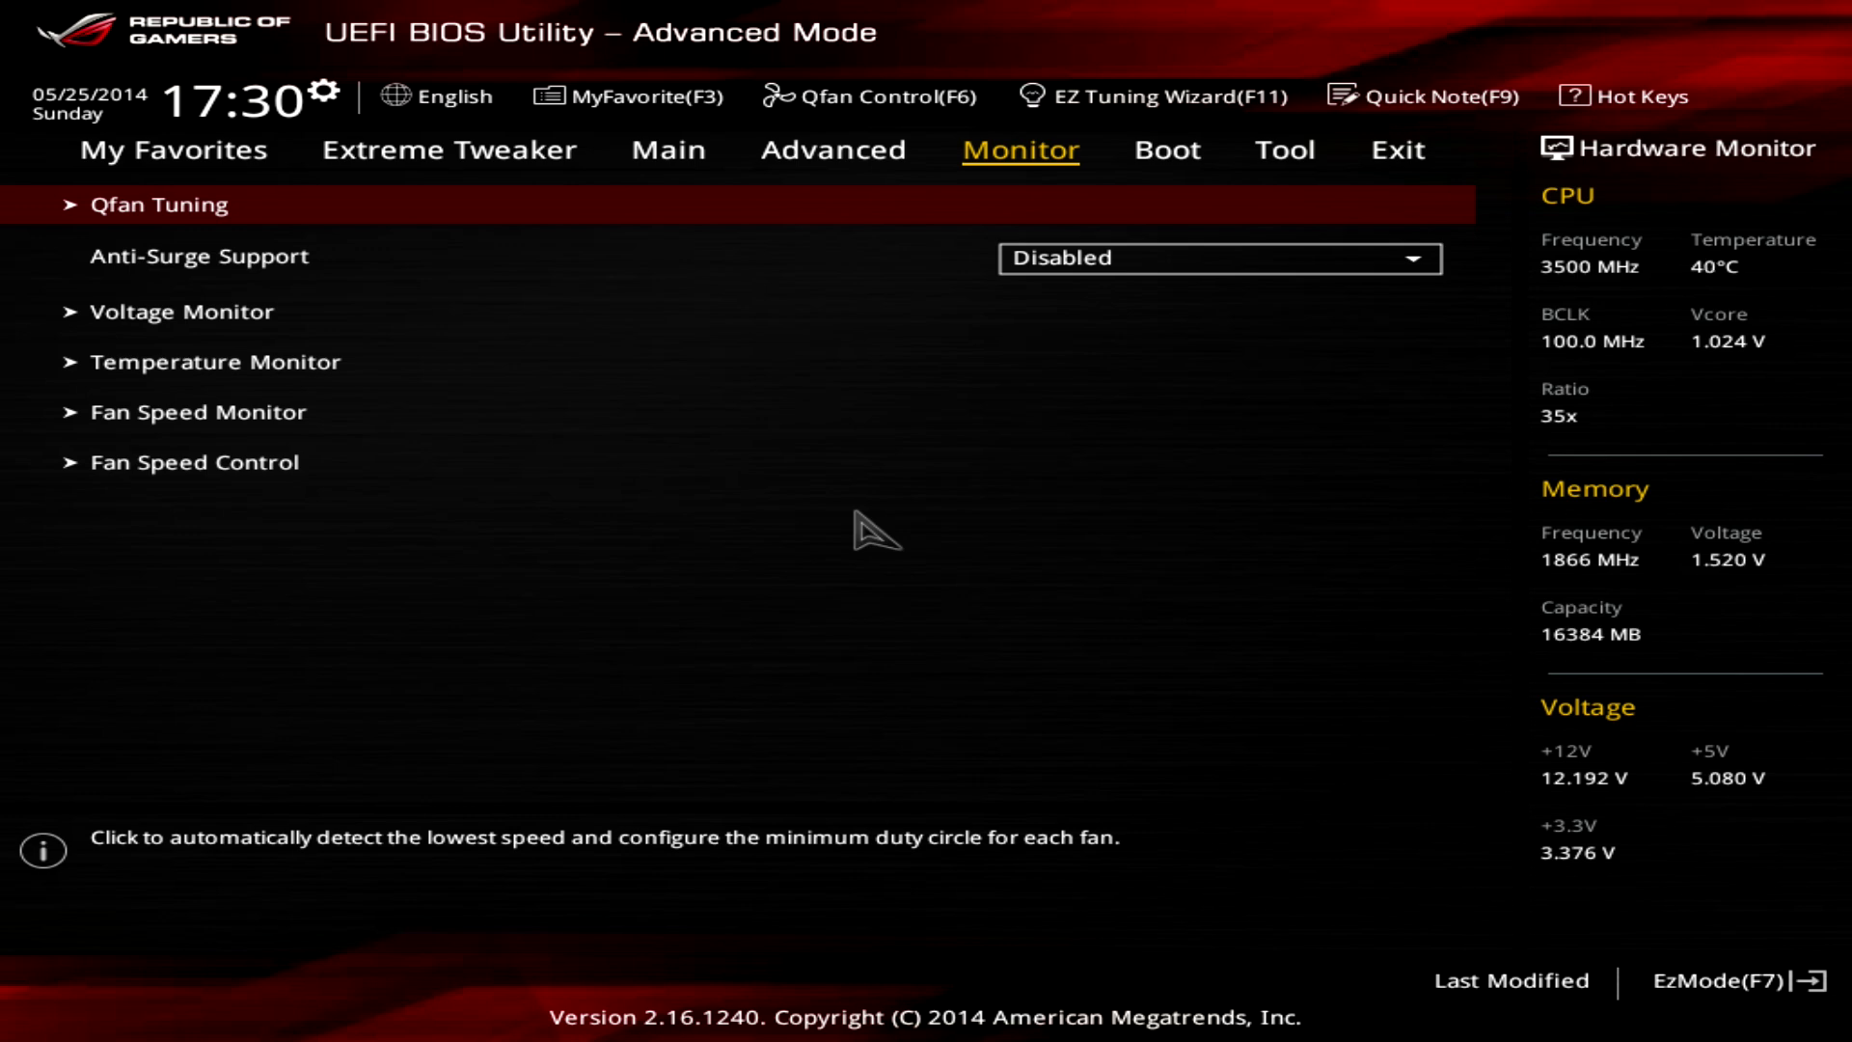
Read the Qfan Tuning prompt and cancel it without tuning the fans.
key(Return)
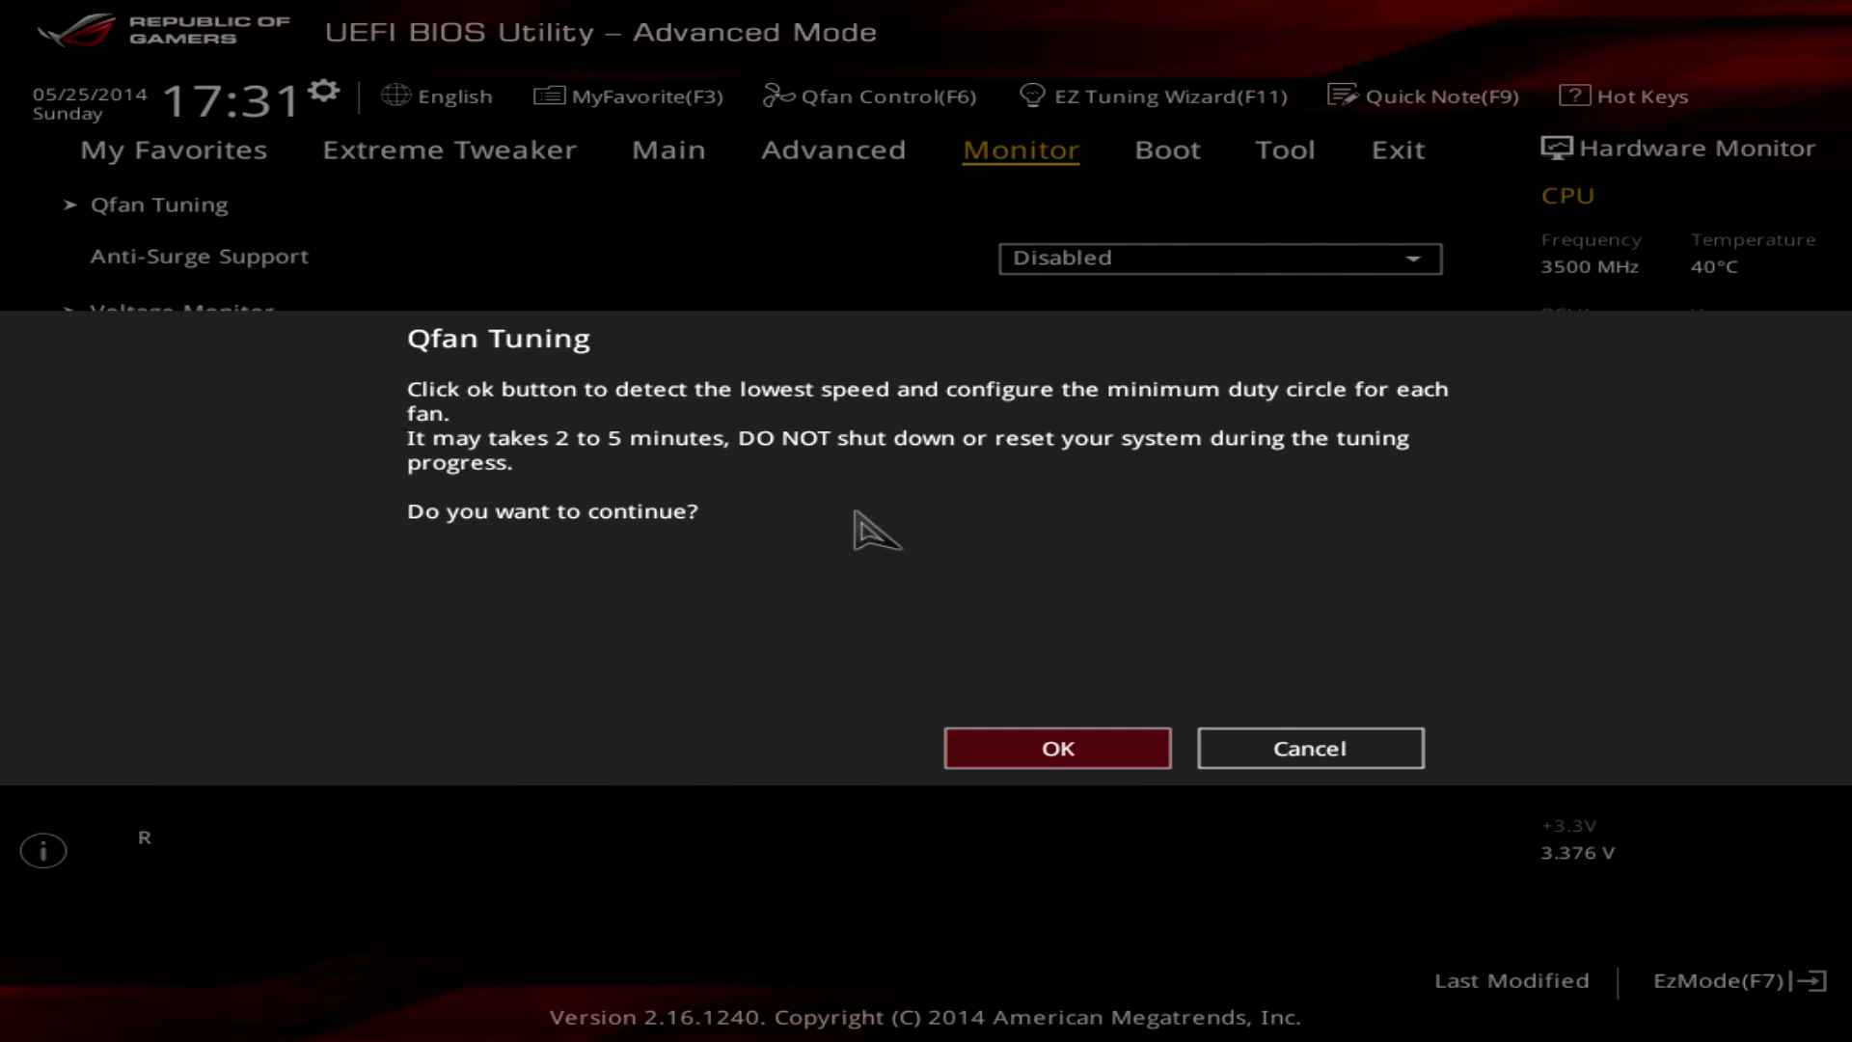
key(Right)
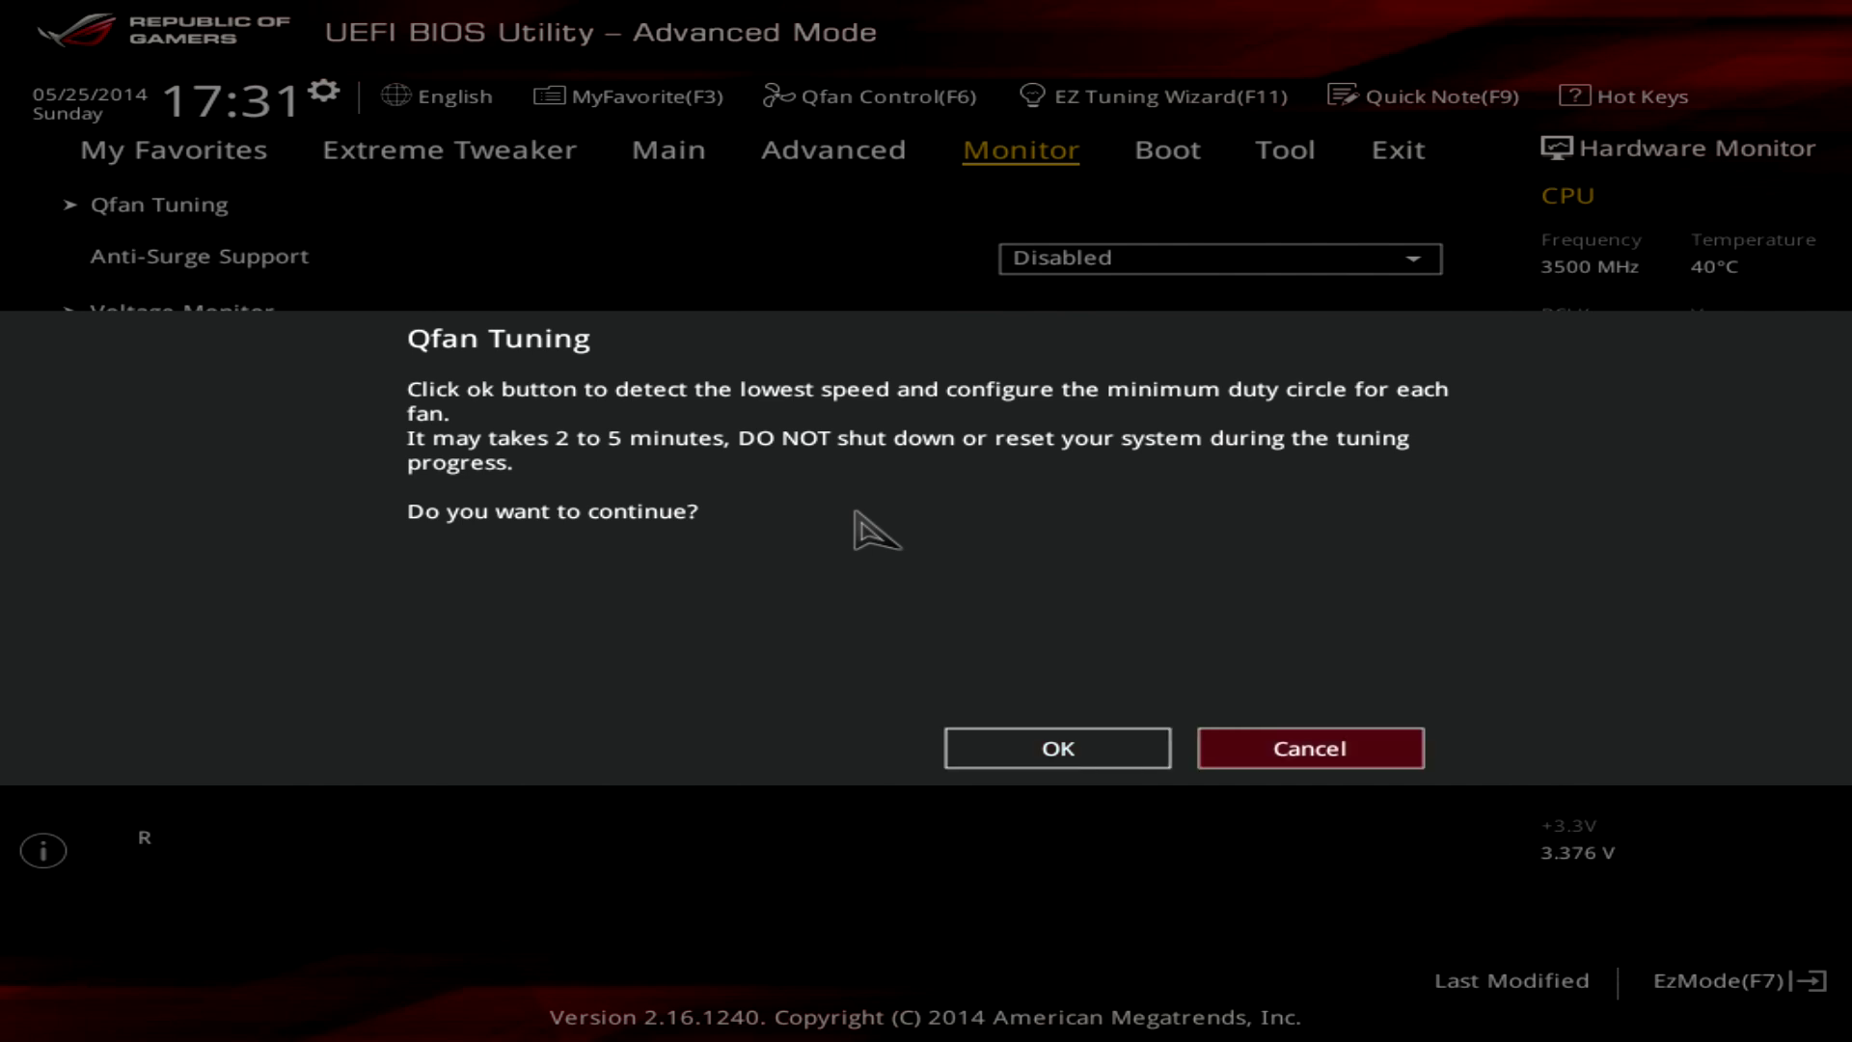
key(Return)
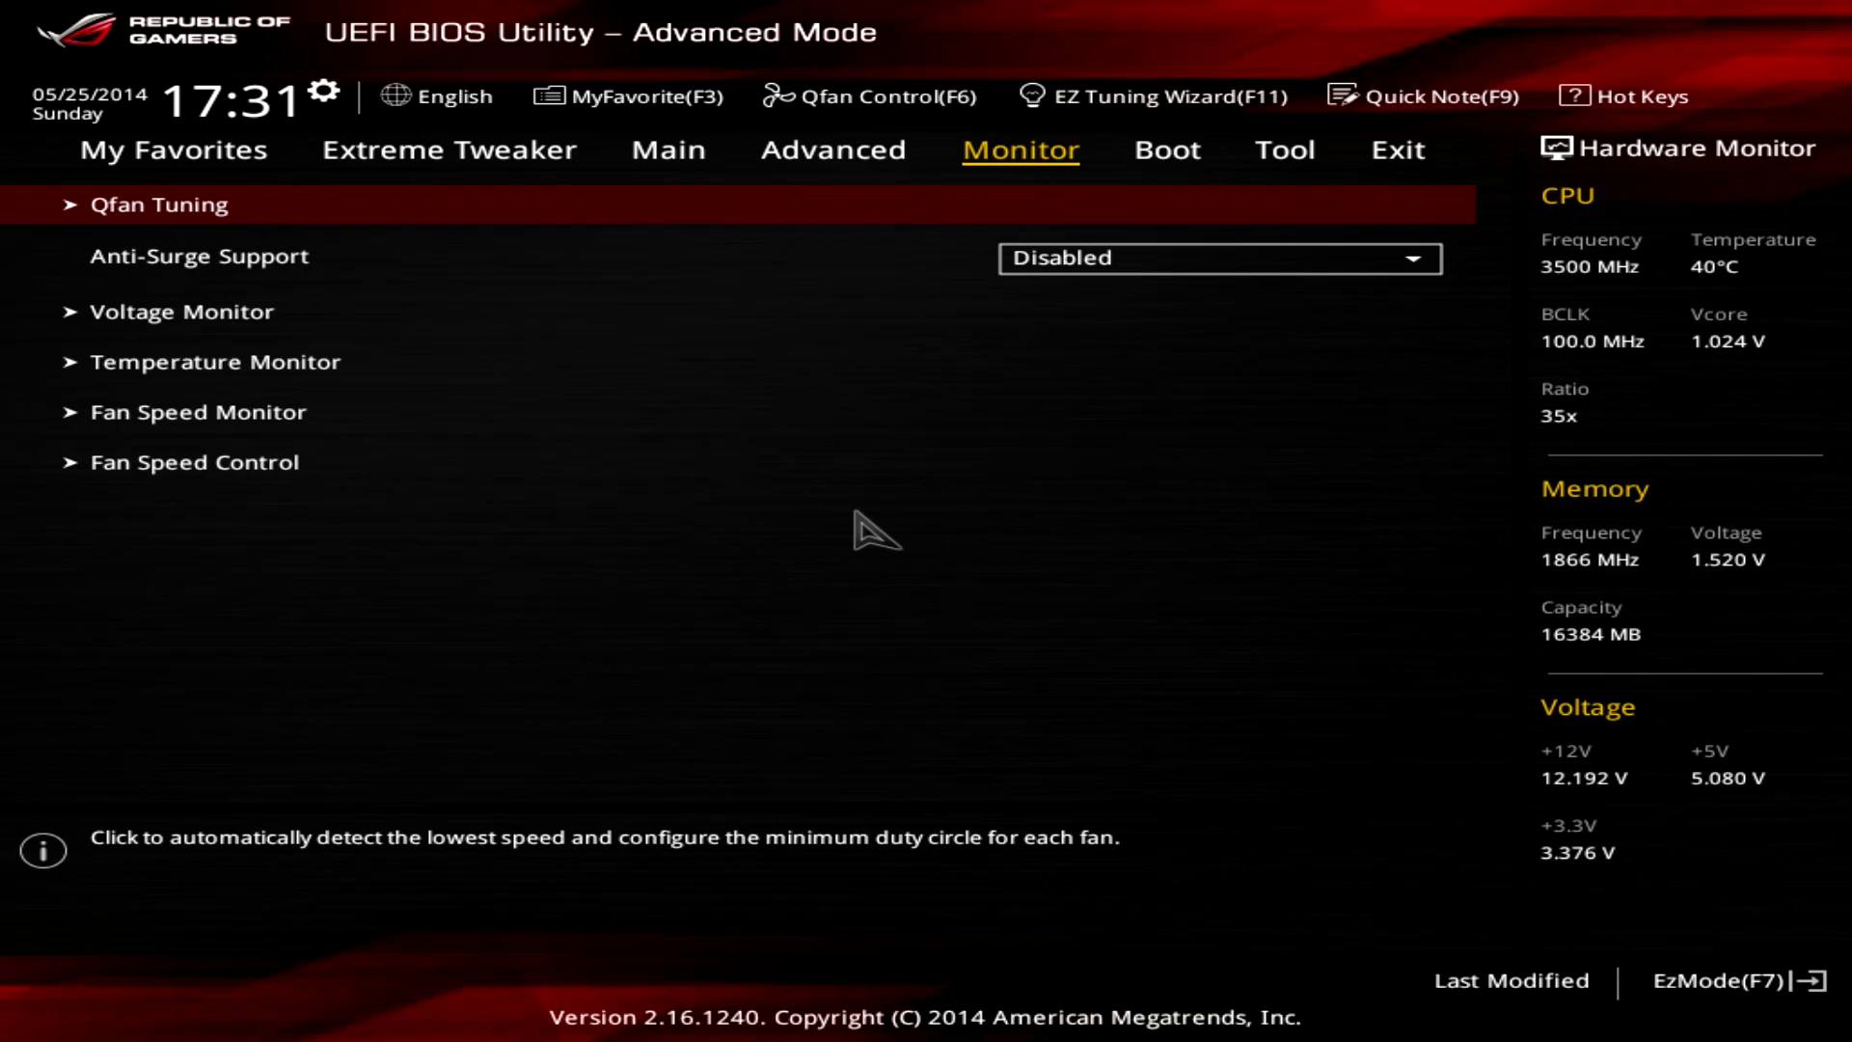
Check the readings on the Voltage Monitor and Temperature Monitor pages.
key(Down)
key(Down)
key(Return)
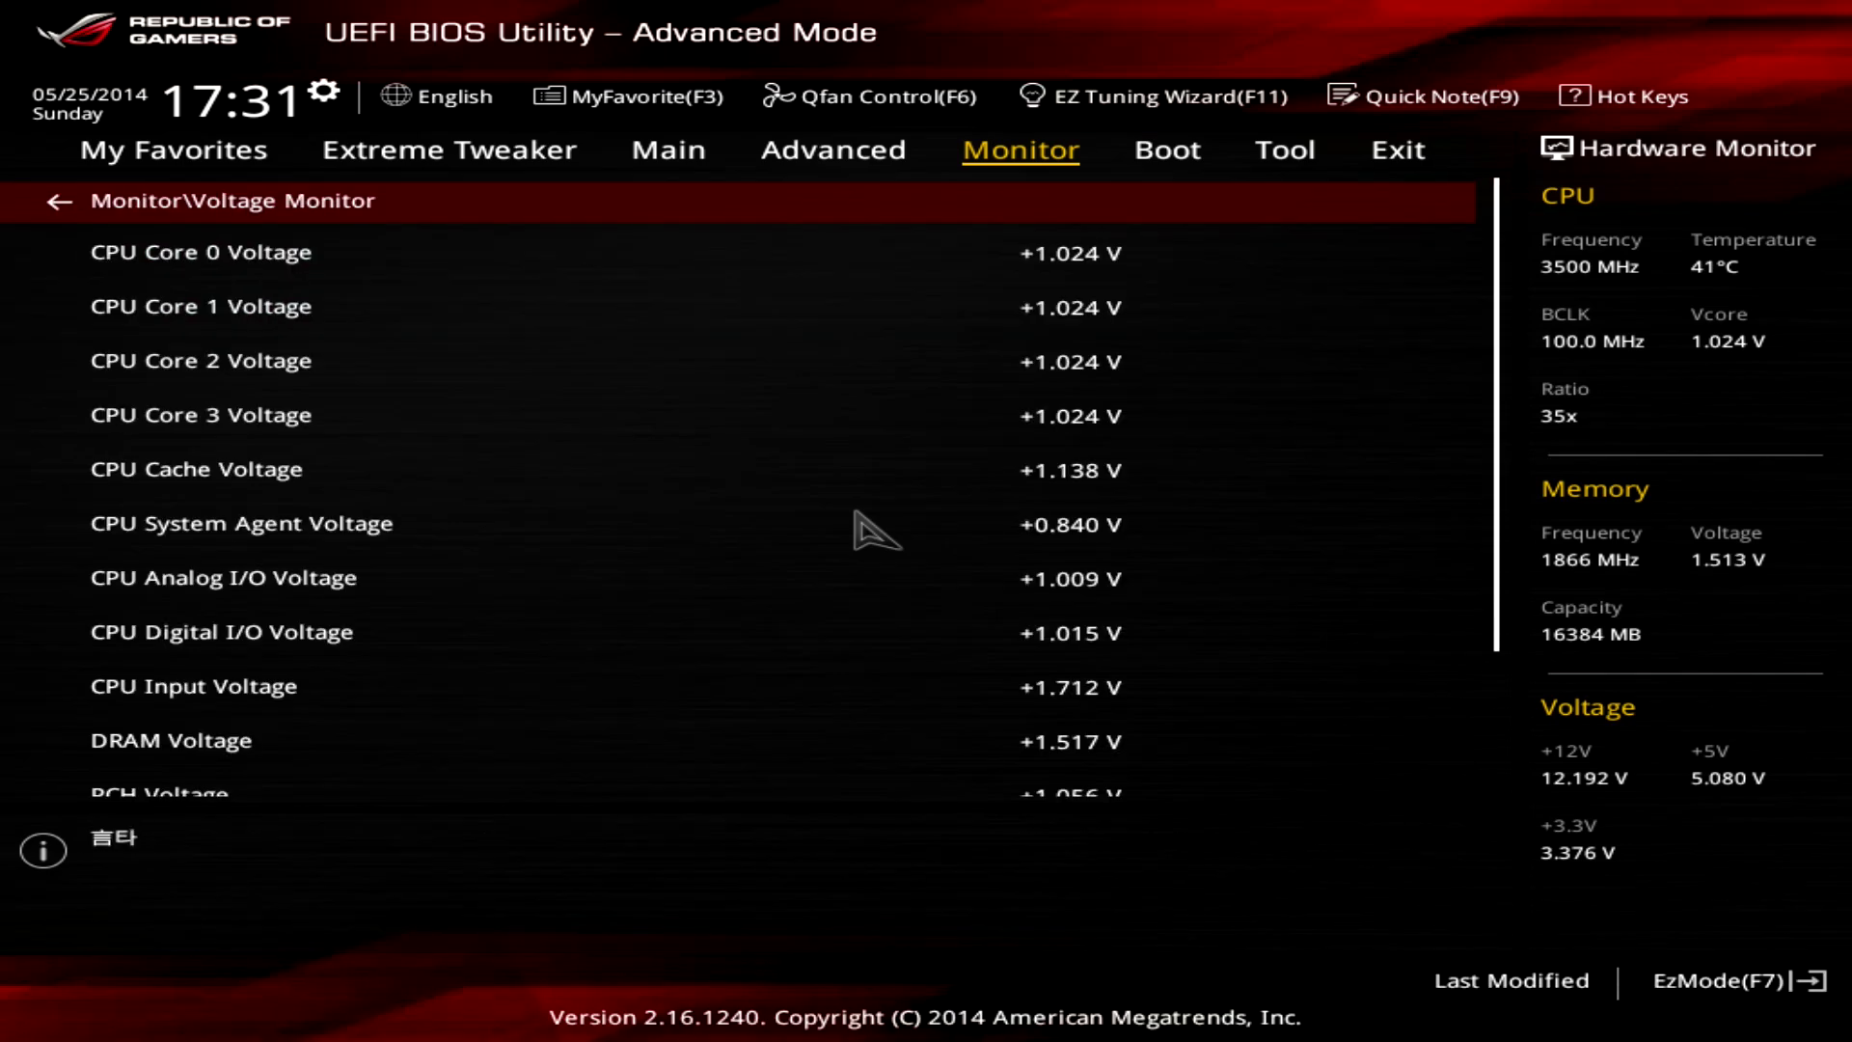
key(Escape)
key(Down)
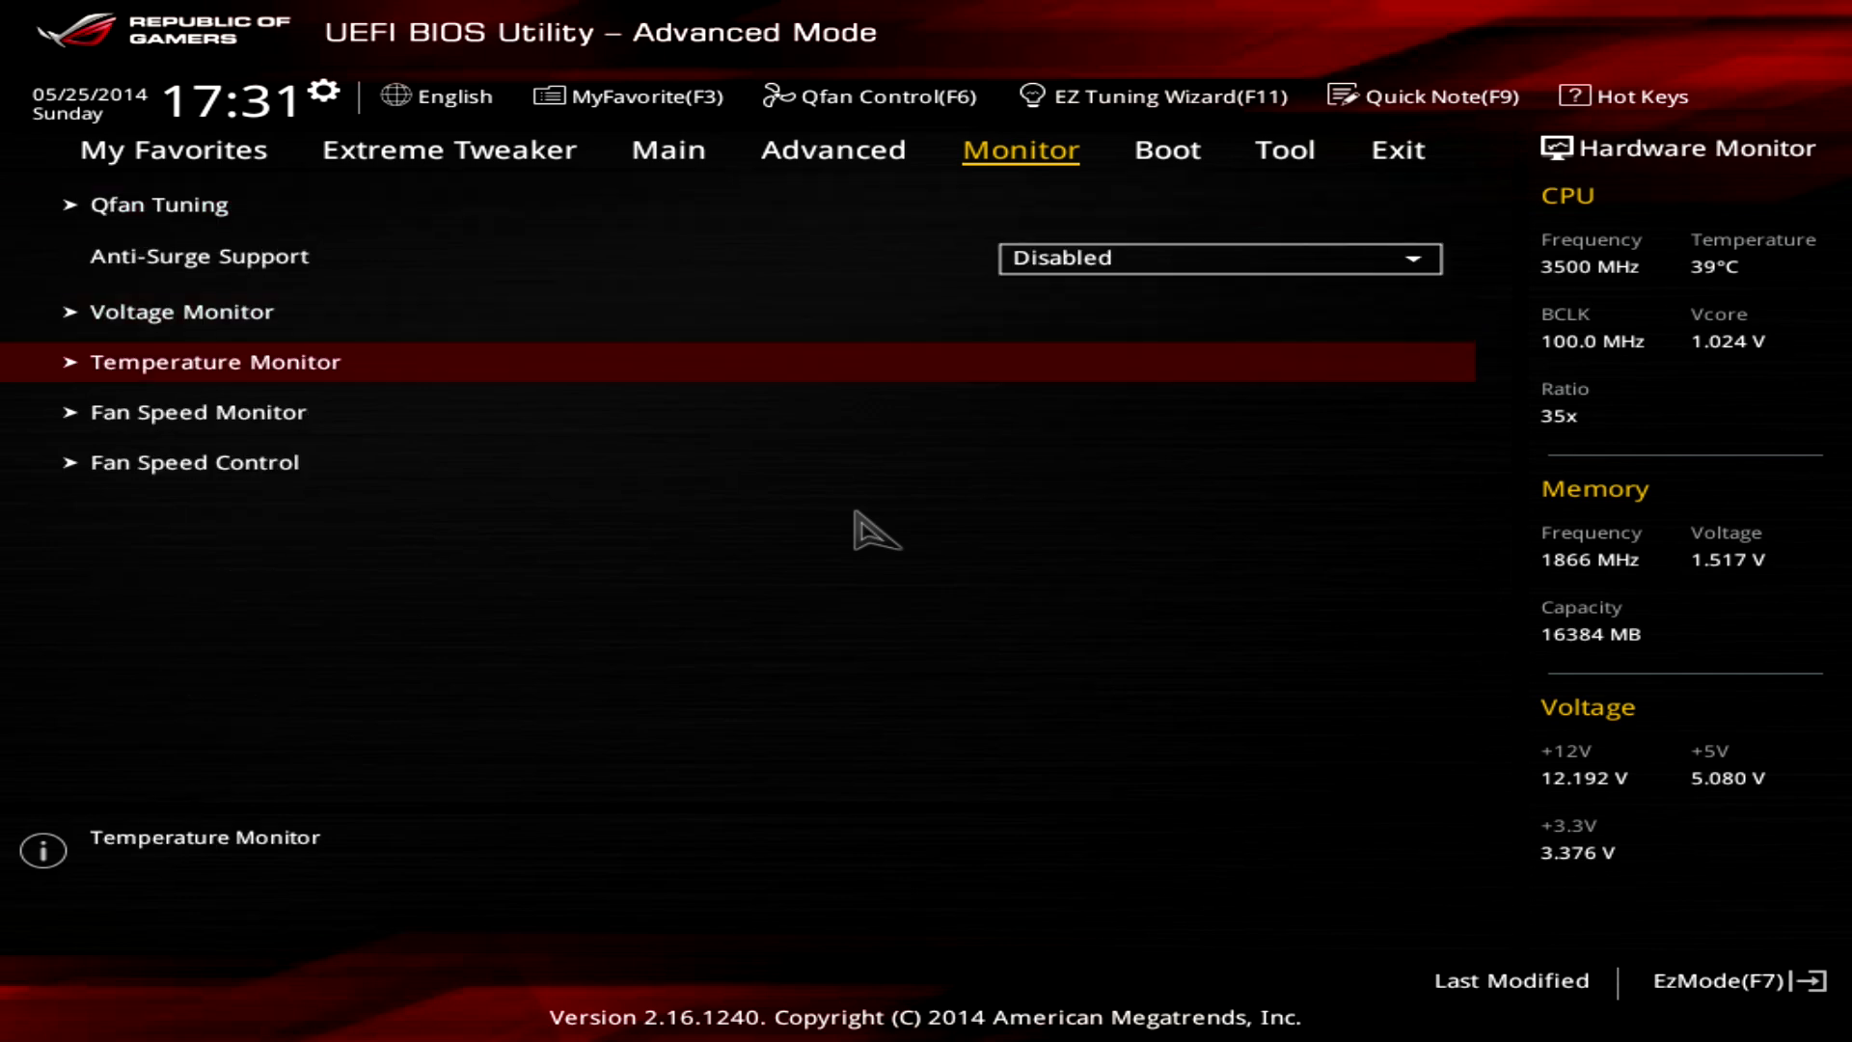
key(Return)
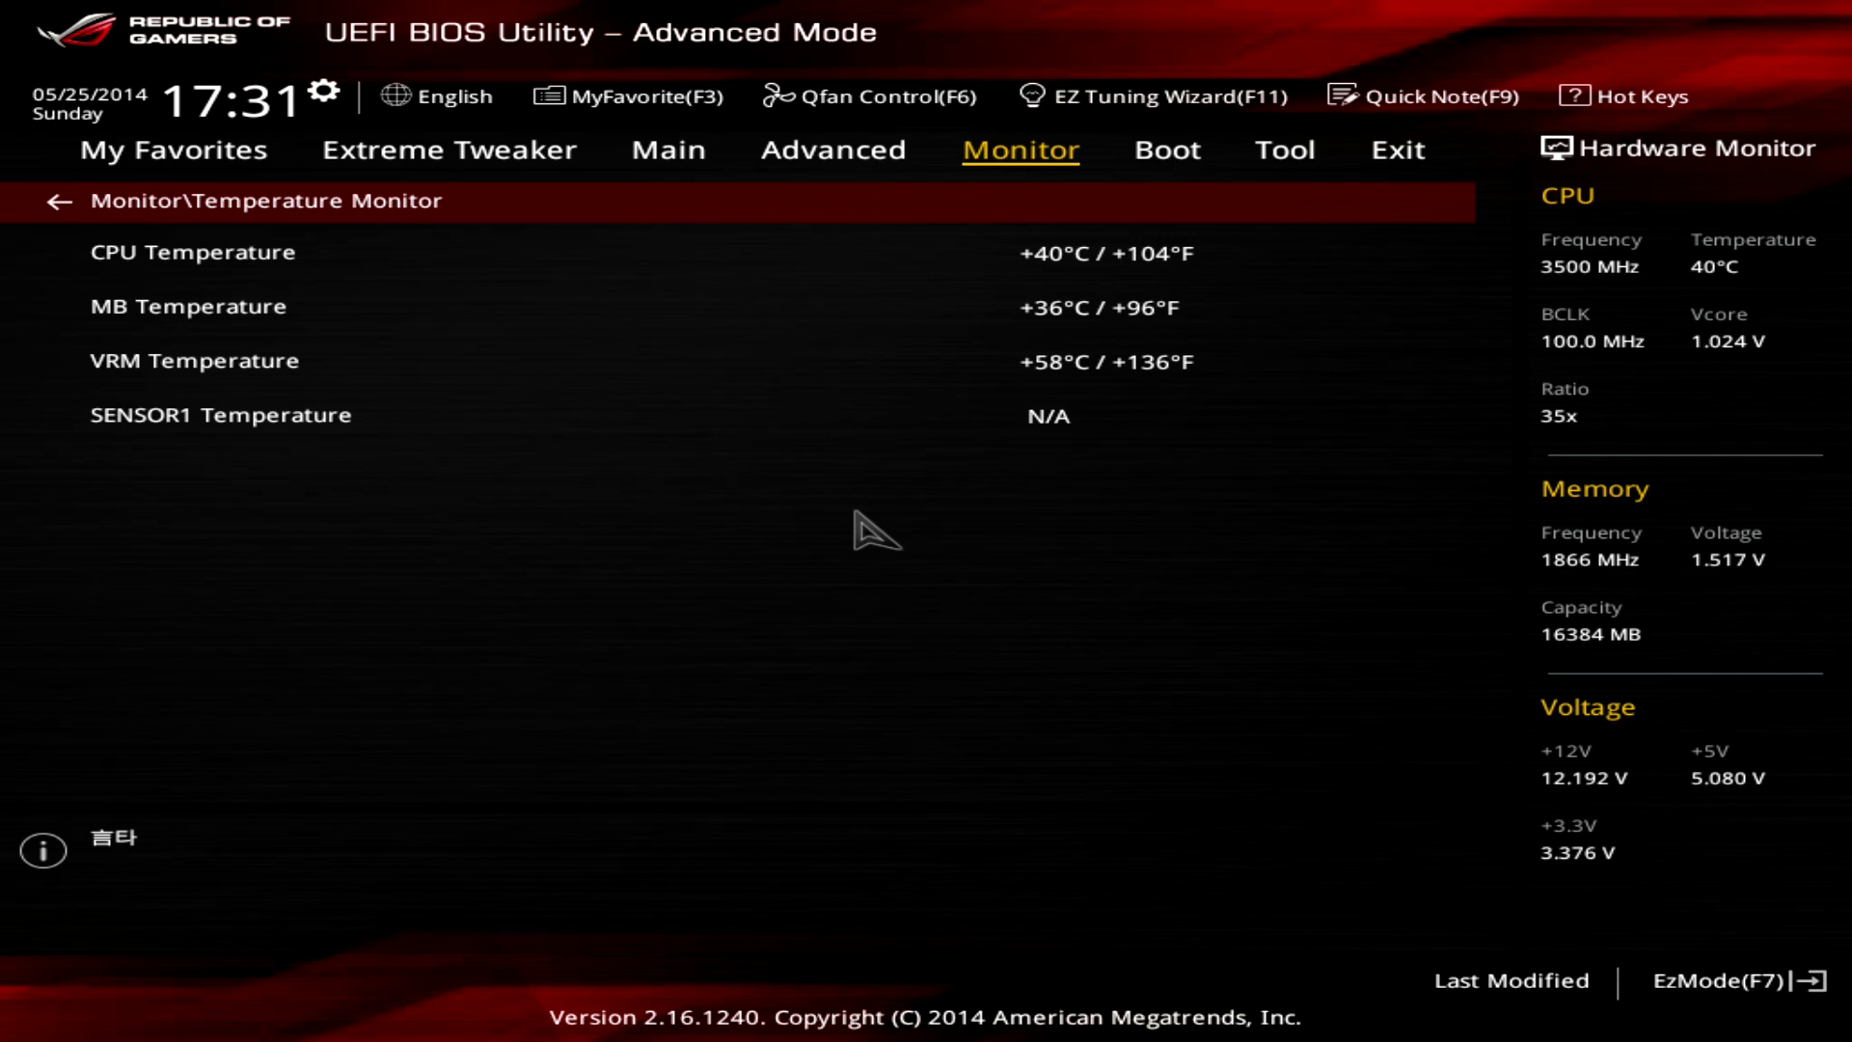
key(Escape)
Check the CPU and chassis fan readings on the Fan Speed Monitor page.
key(Down)
key(Return)
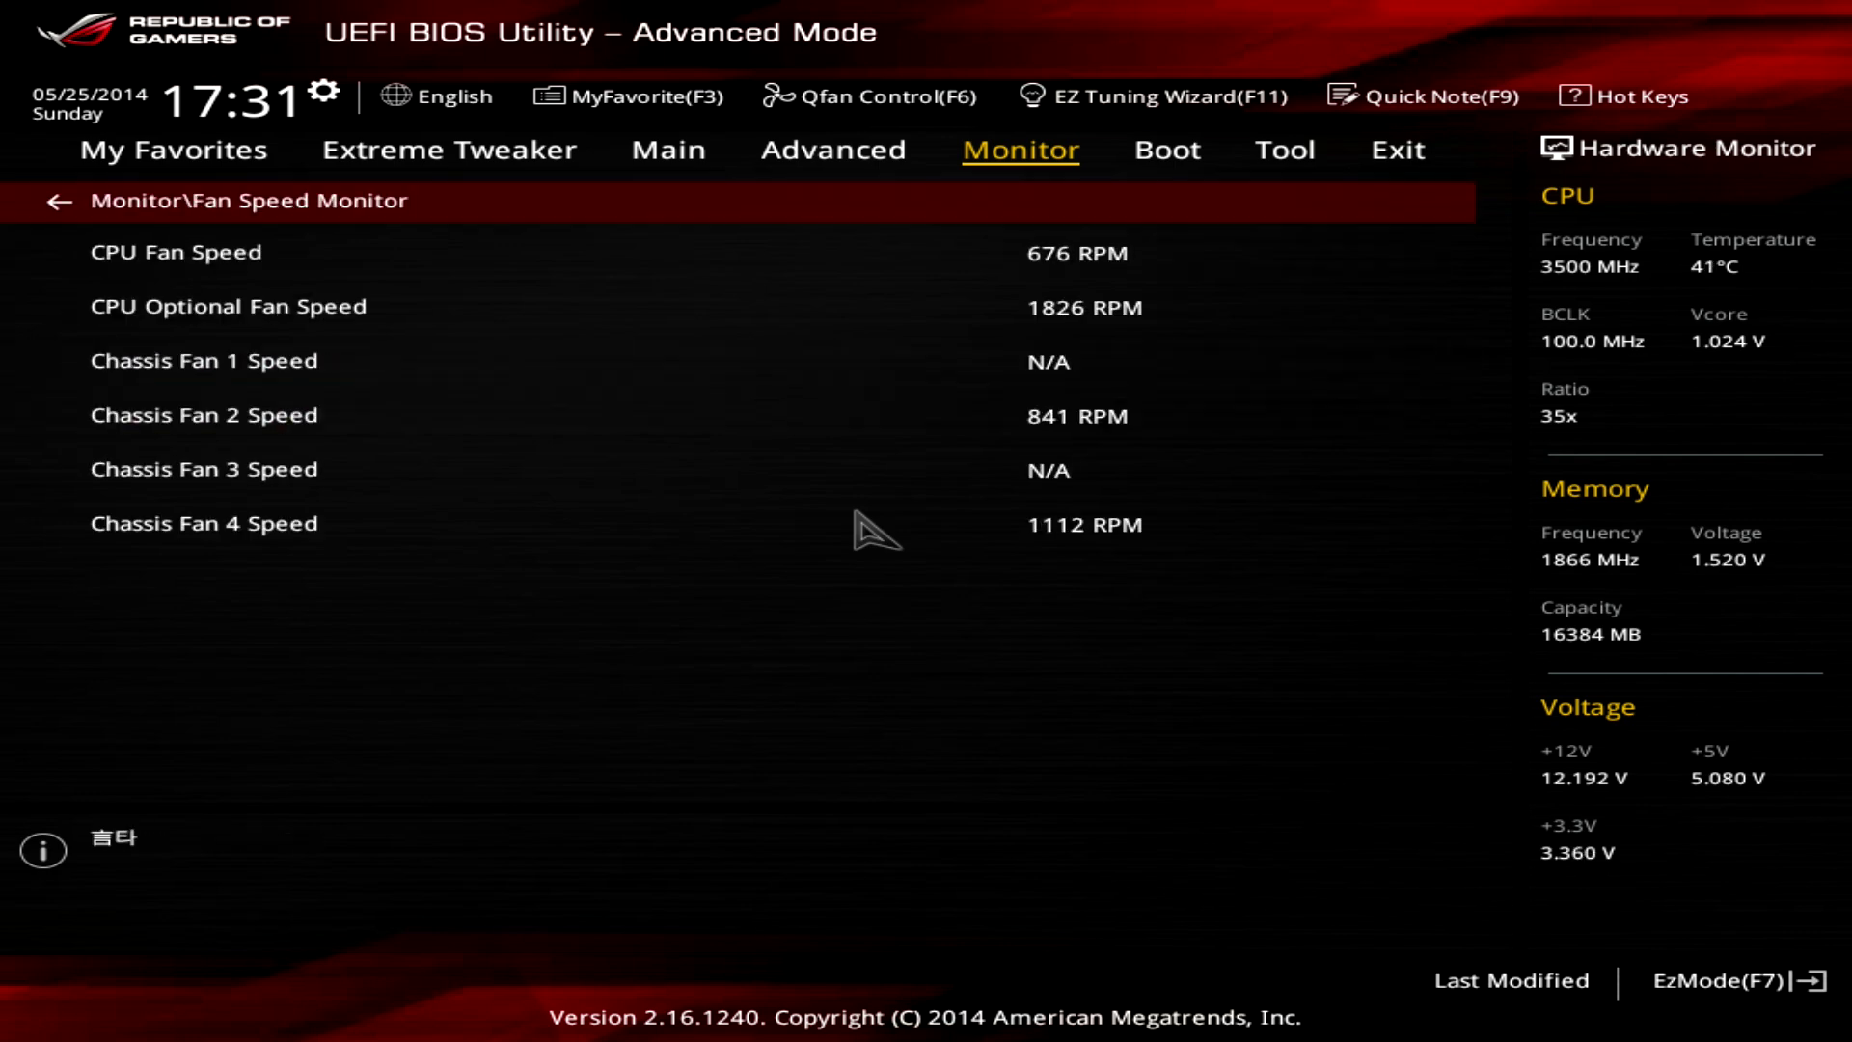
key(Escape)
Examine the CPU fan settings and the Chassis Fan 1 Q-Fan Control modes in Fan Speed Control.
key(Down)
key(Return)
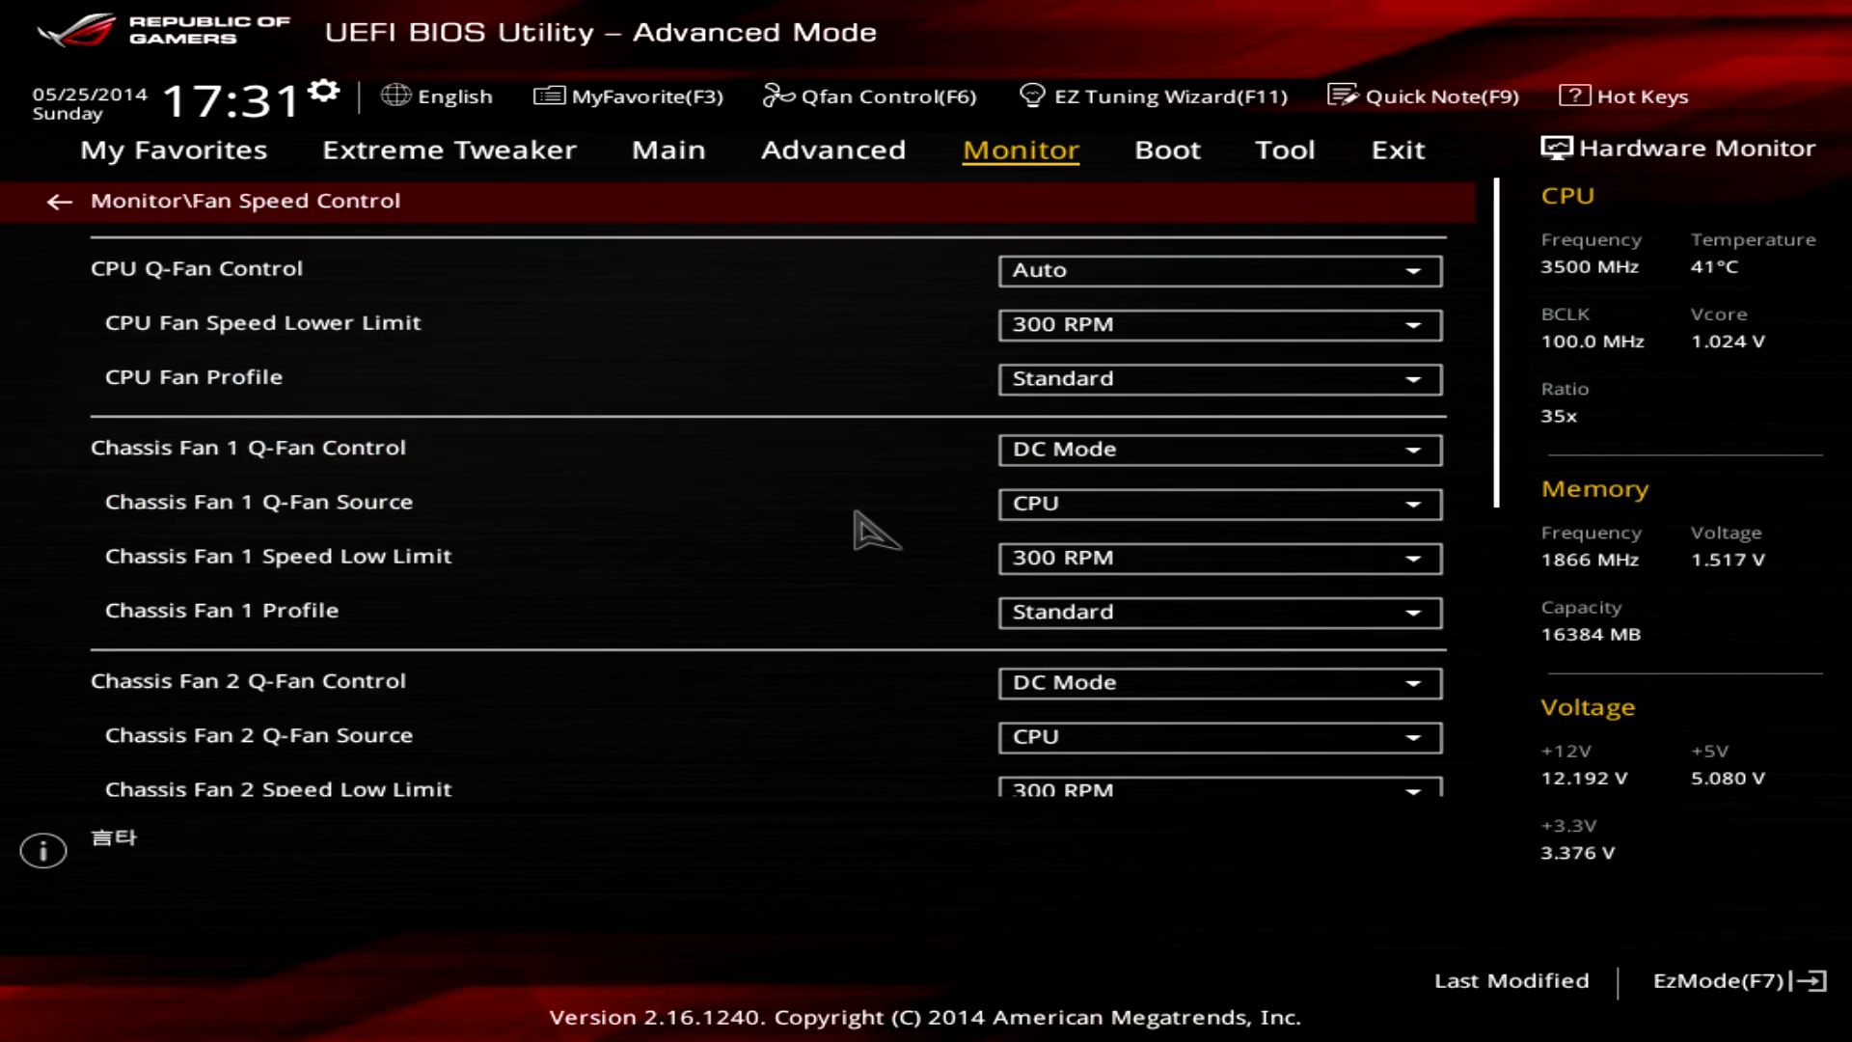
key(Down)
key(Down)
key(Down)
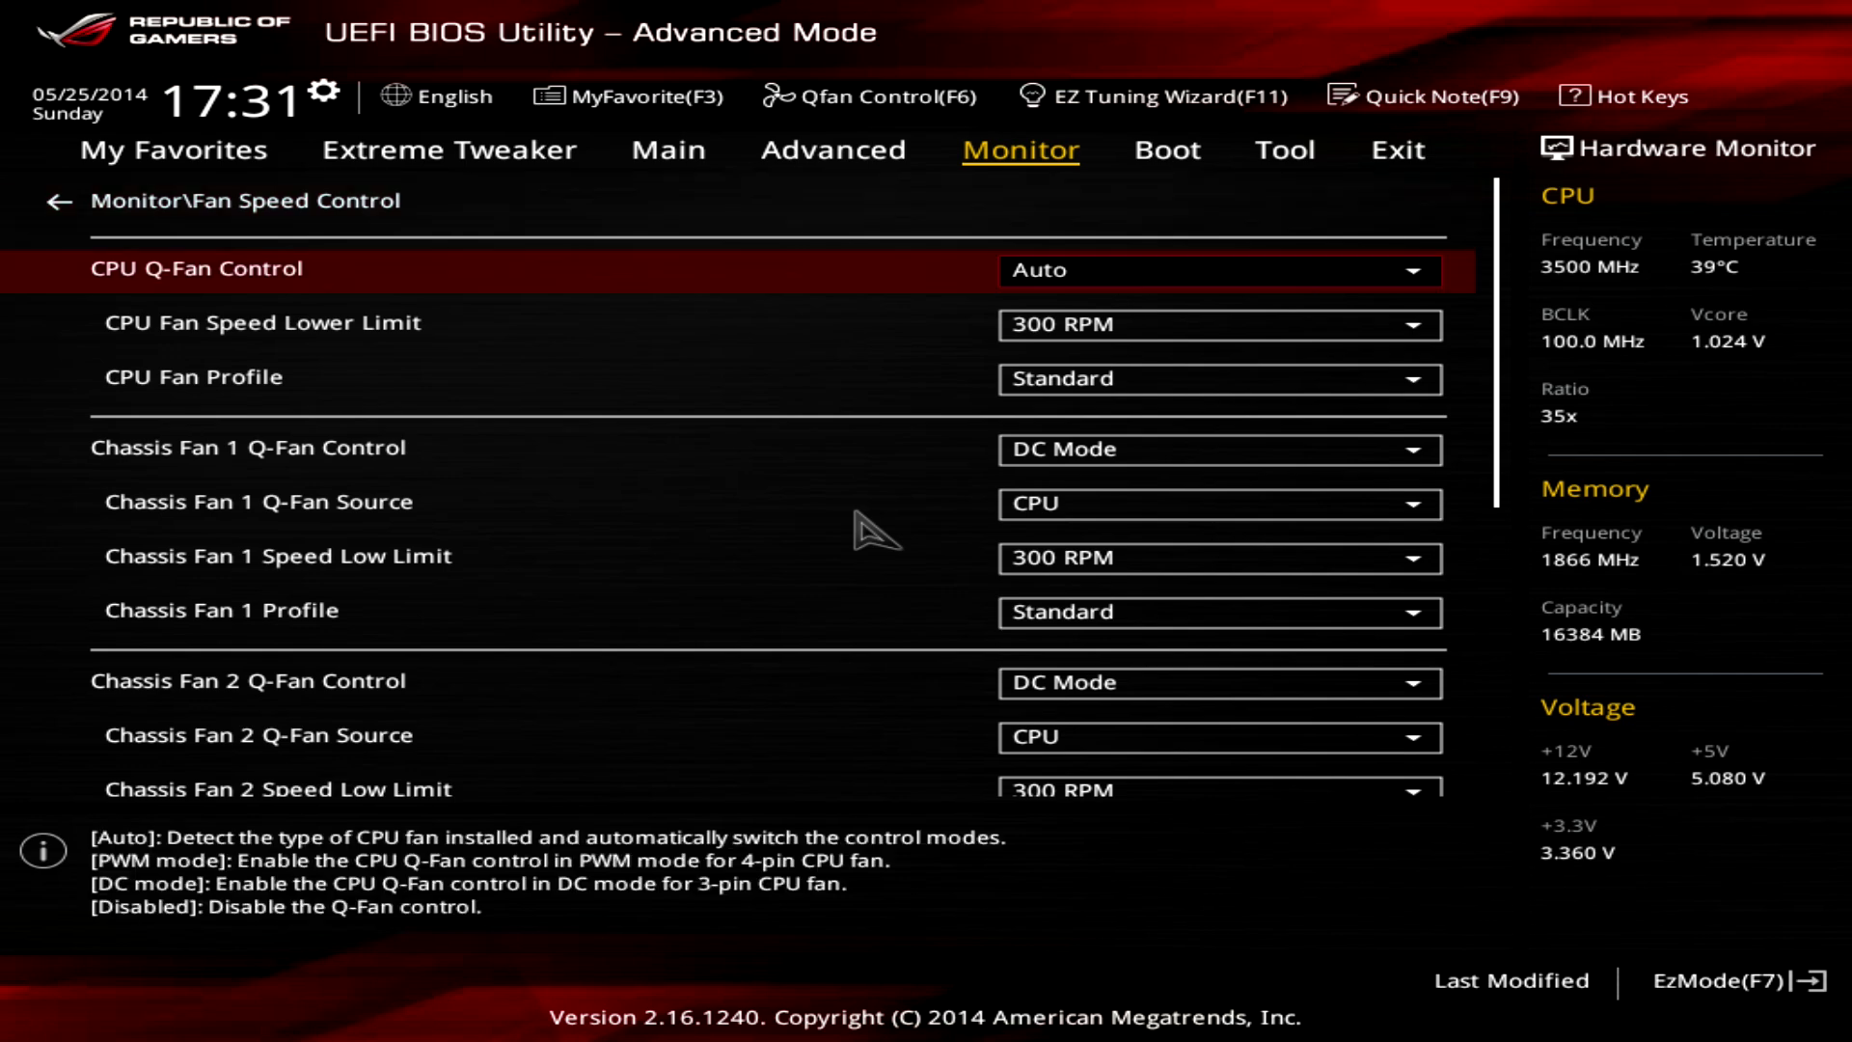
key(Return)
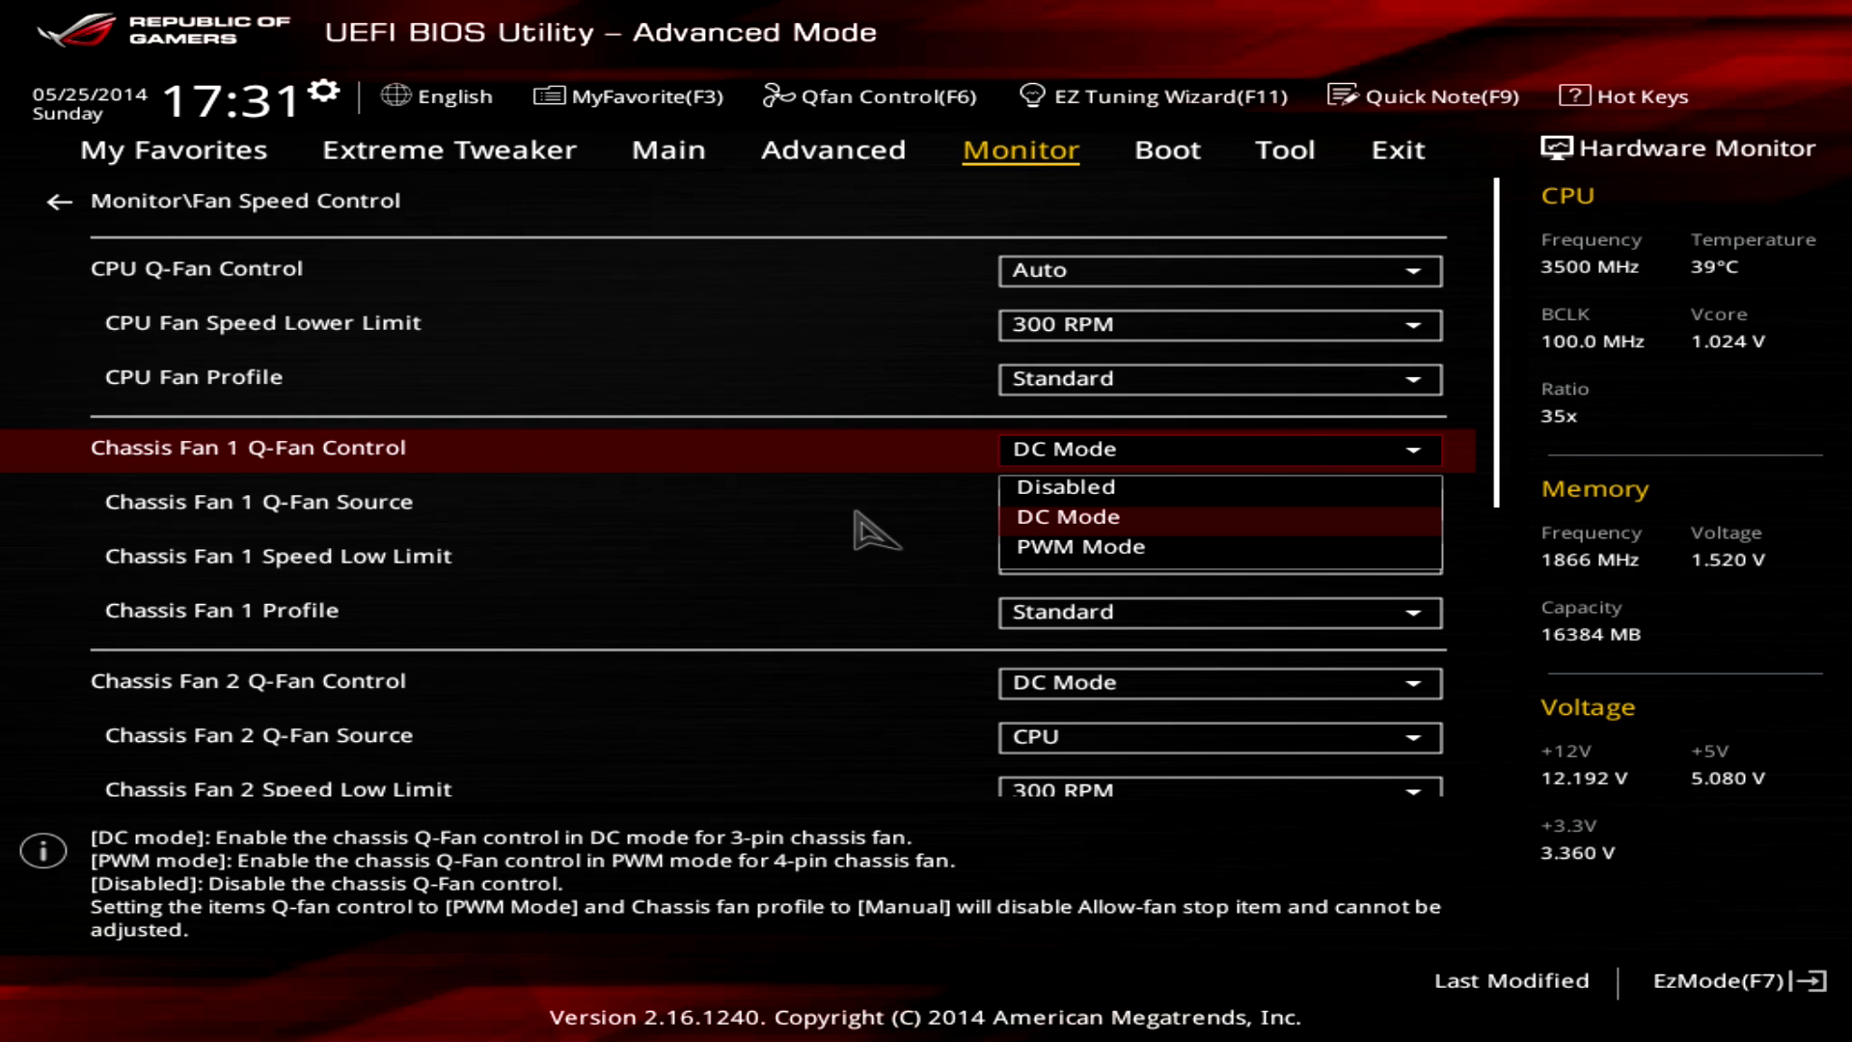
key(Escape)
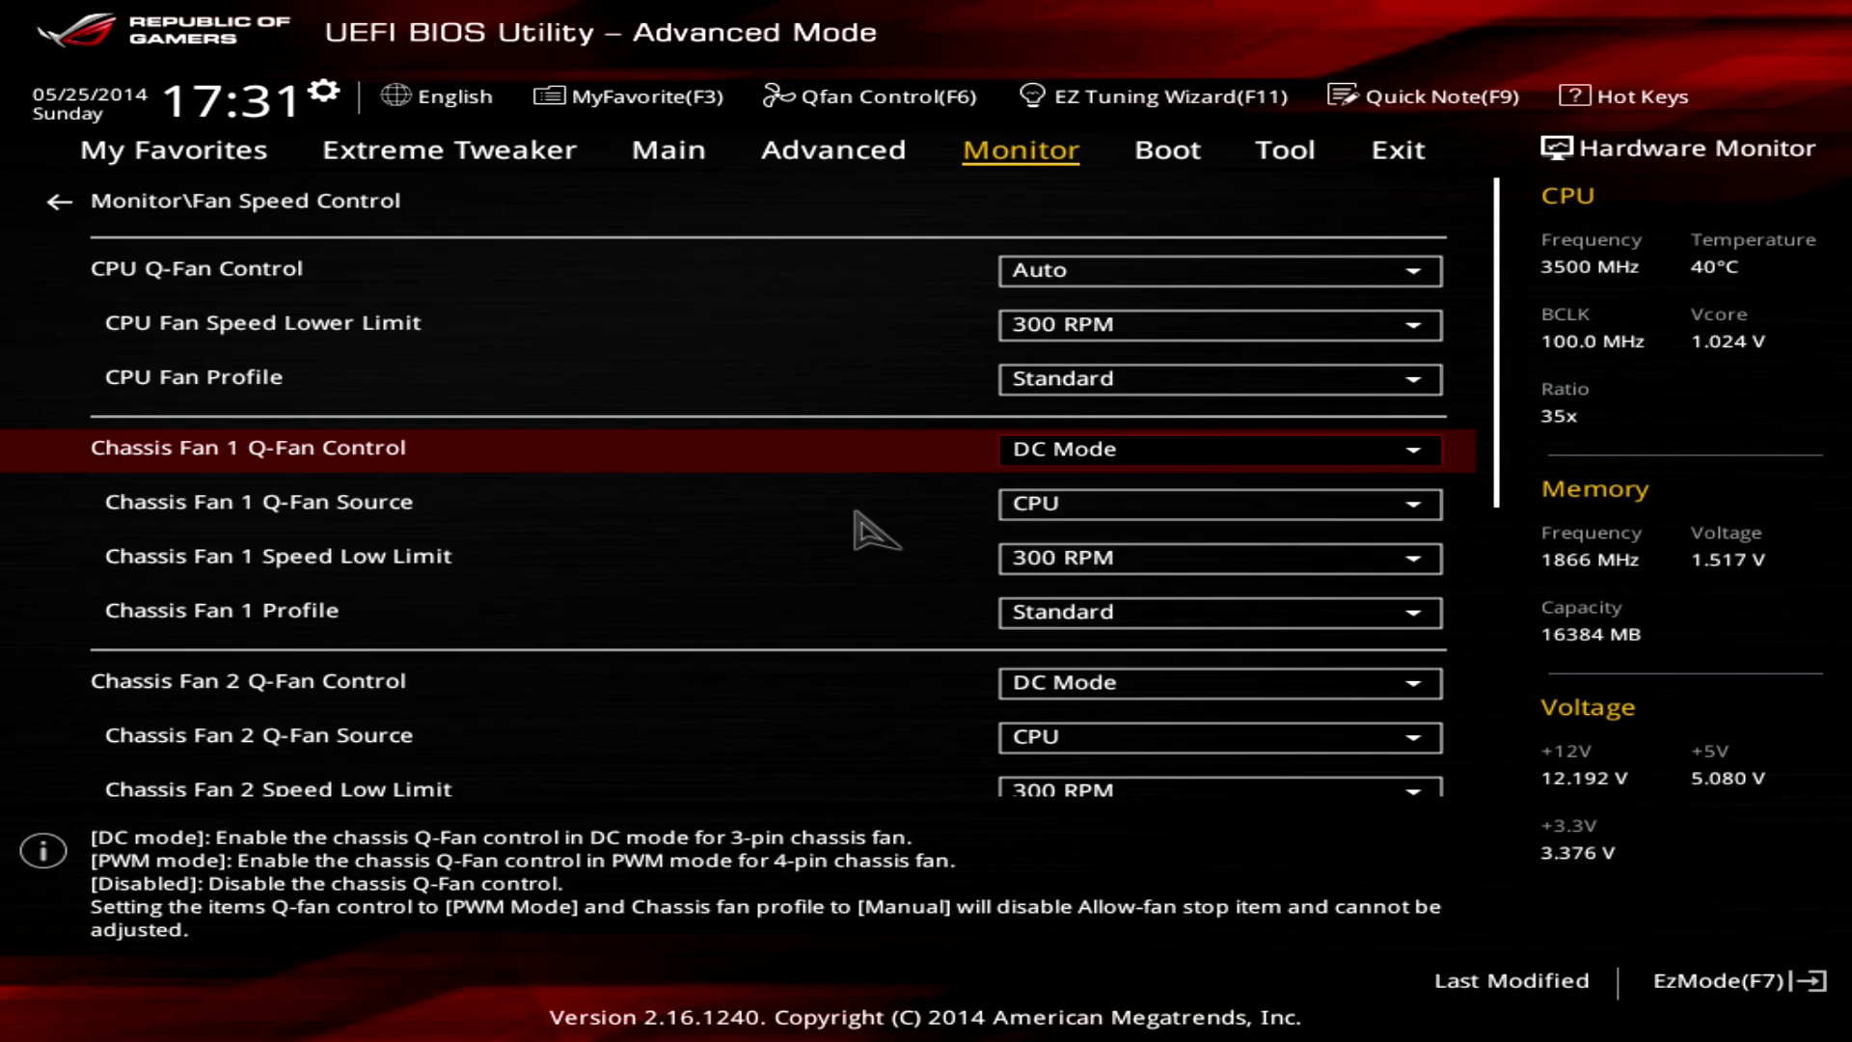
Look through the Chassis Fan 1 and Chassis Fan 2 source, speed limit and profile settings, and leave Fan Speed Control.
key(Down)
key(Down)
key(Down)
key(Down)
key(Down)
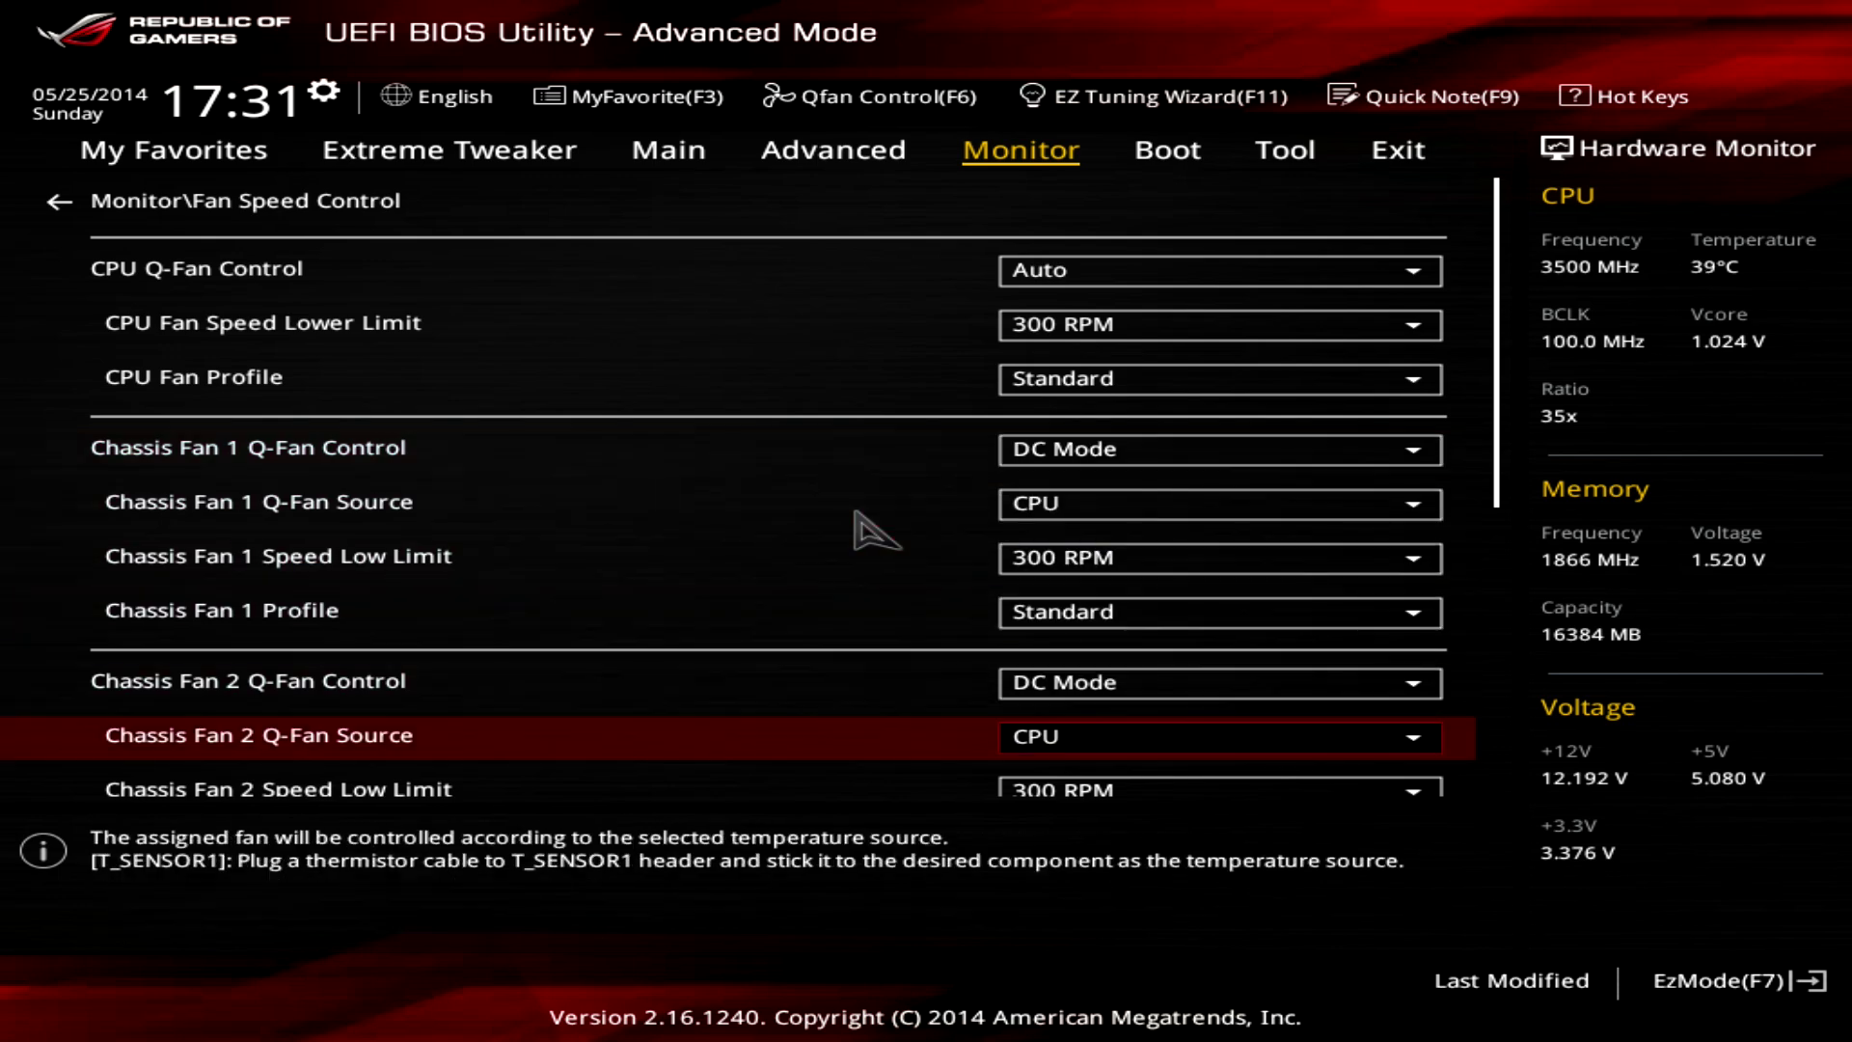
key(Return)
key(Escape)
key(Down)
key(Down)
key(Down)
key(Down)
key(Down)
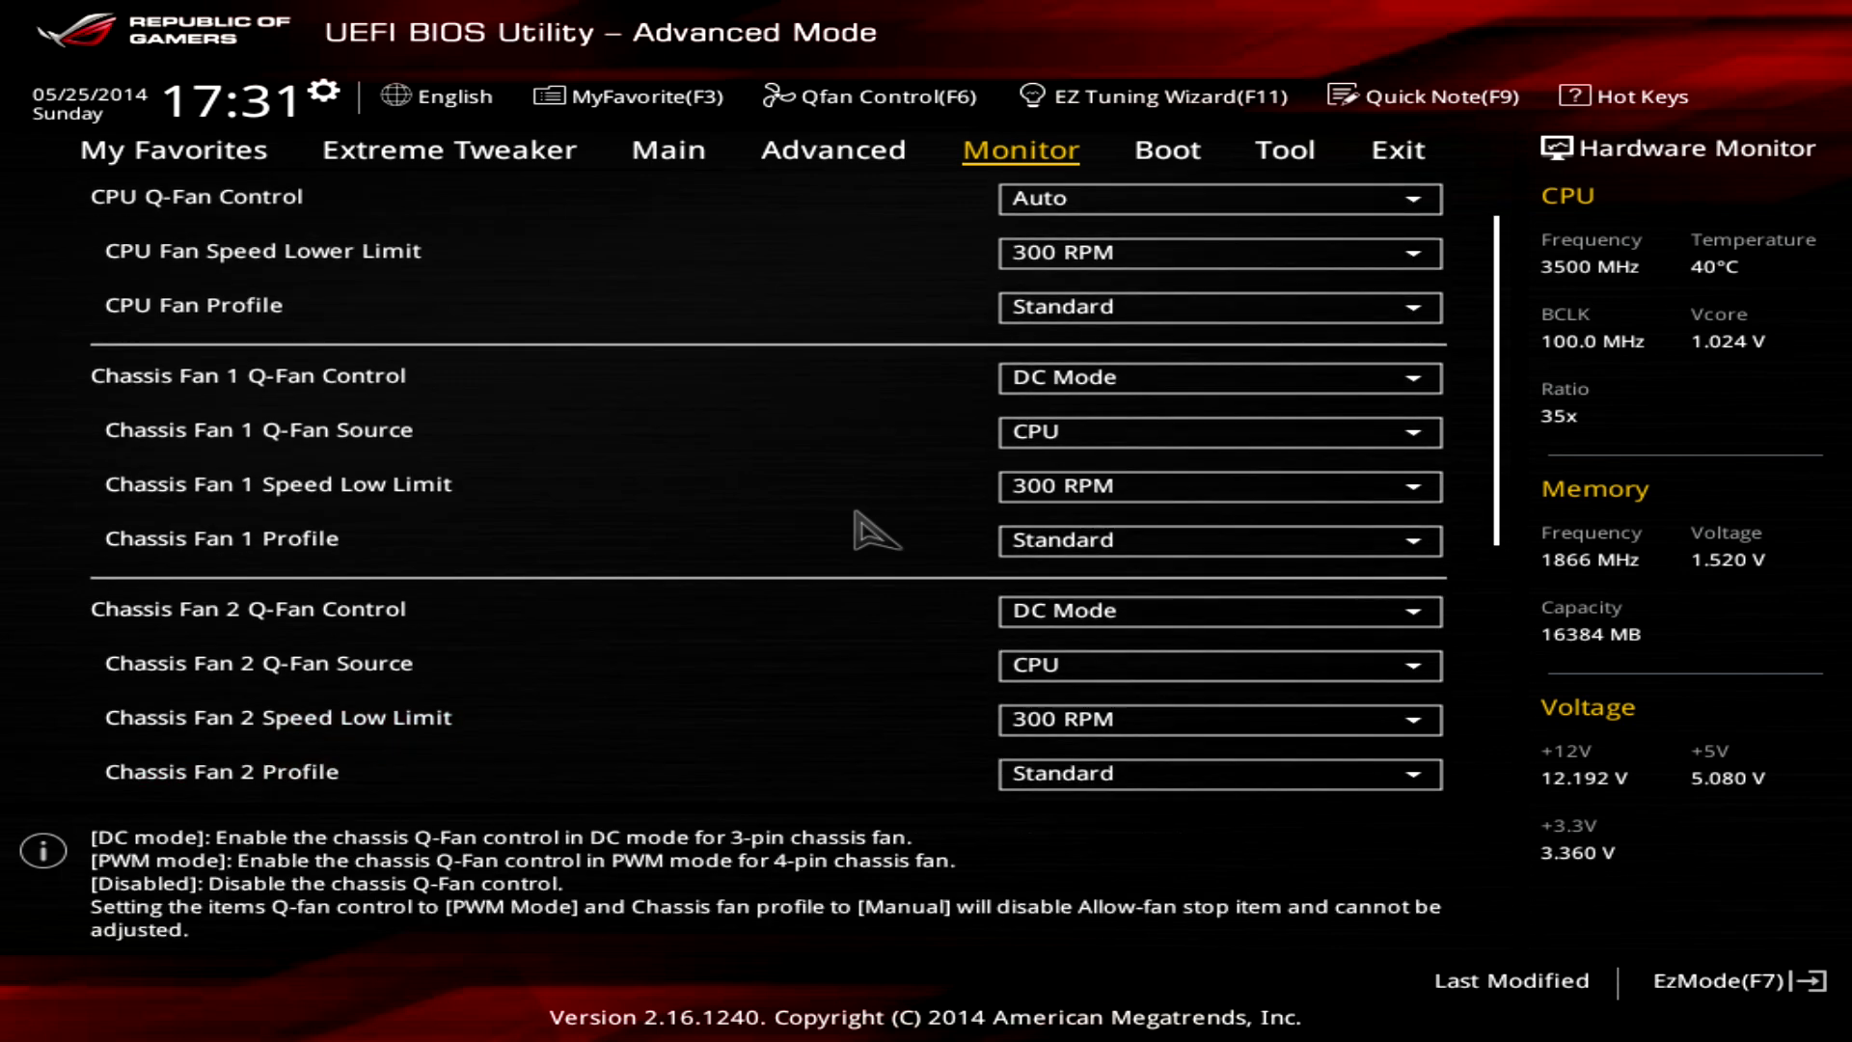
key(Escape)
Open the Boot settings and examine the Fast Boot options down to Next Boot after AC Power Loss.
key(Up)
key(Up)
key(Up)
key(Up)
key(Up)
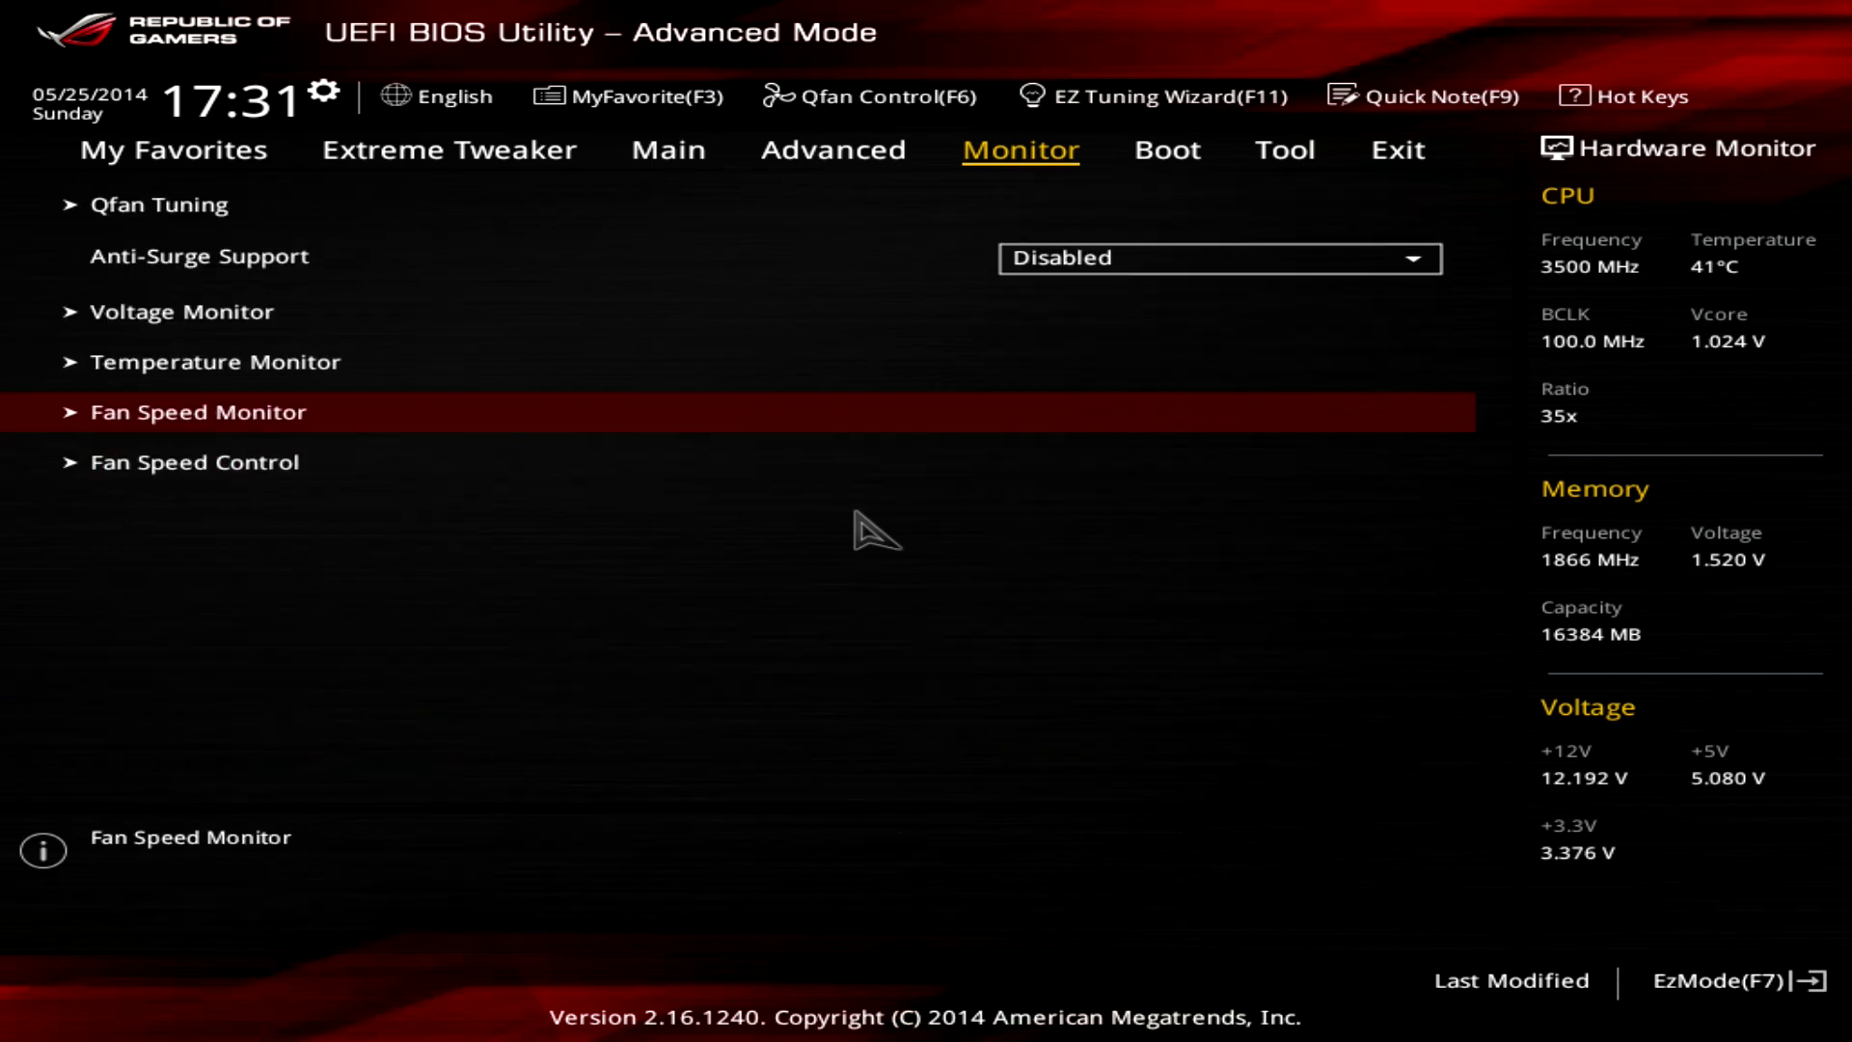
key(Right)
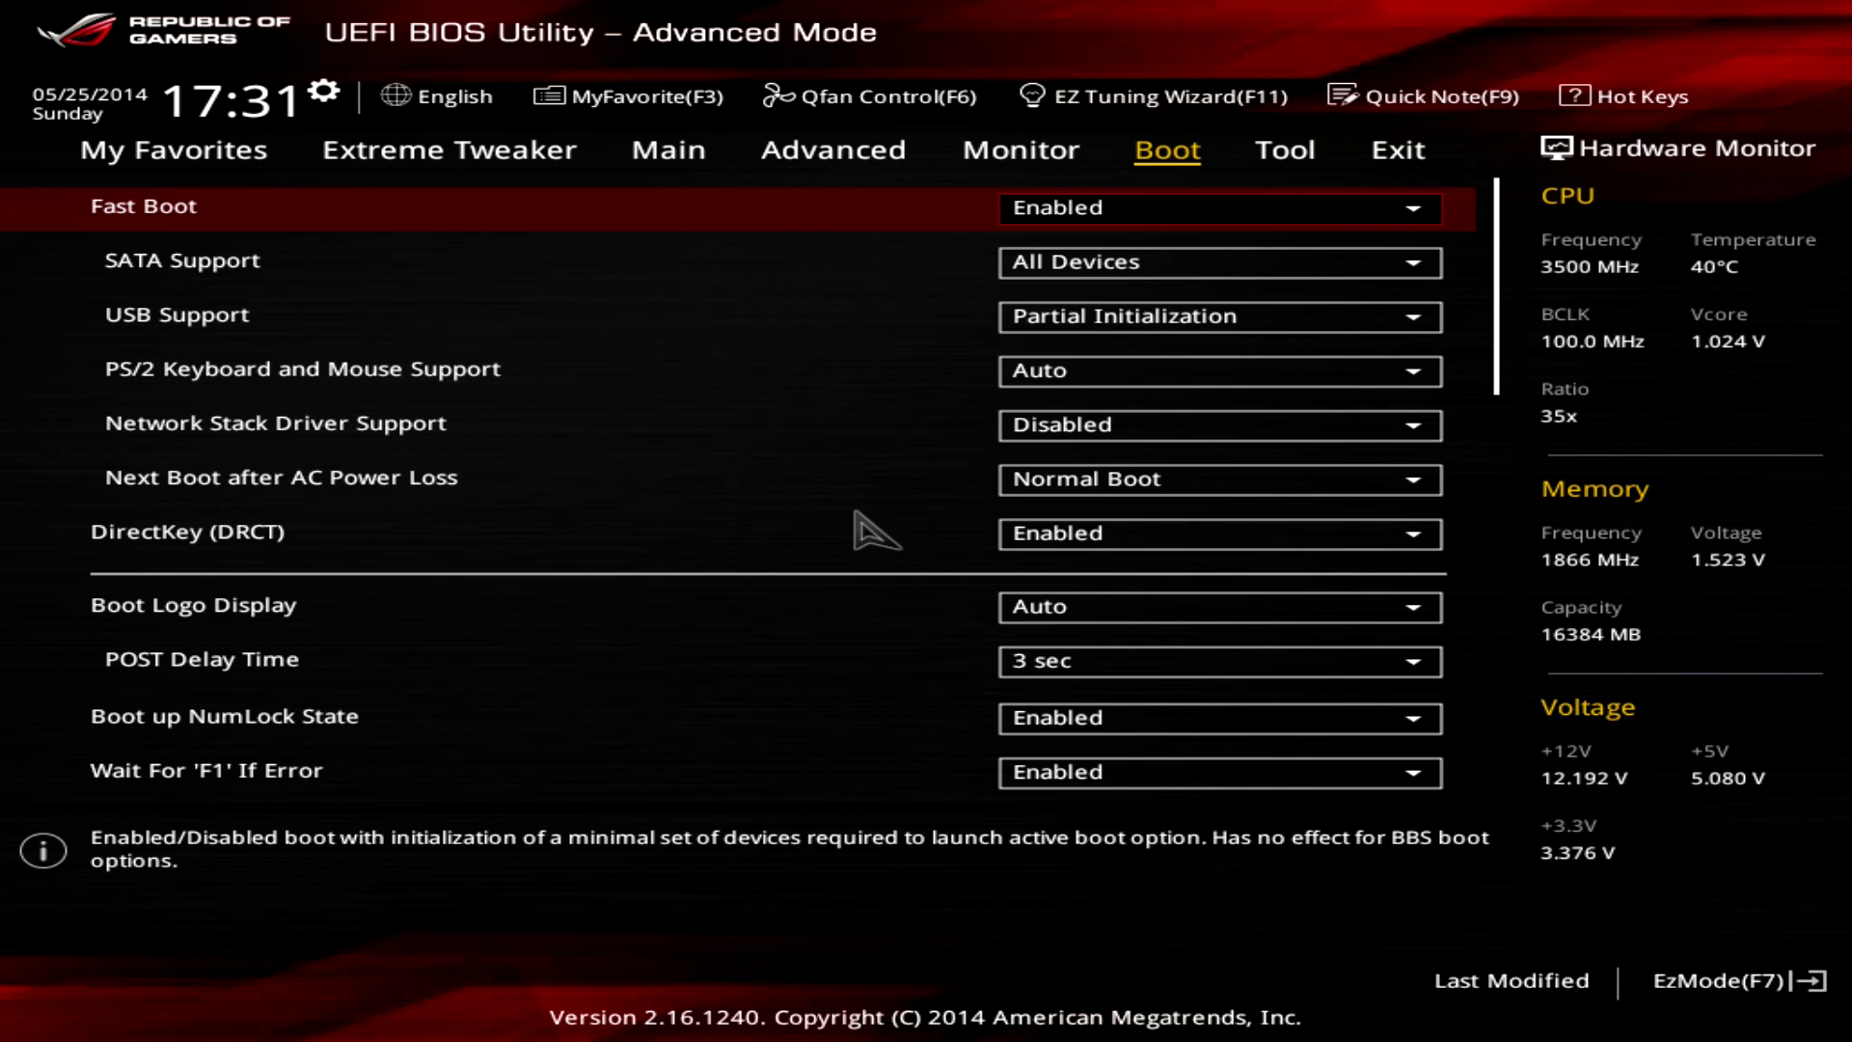
key(Down)
key(Down)
key(Down)
key(Down)
key(Down)
key(Down)
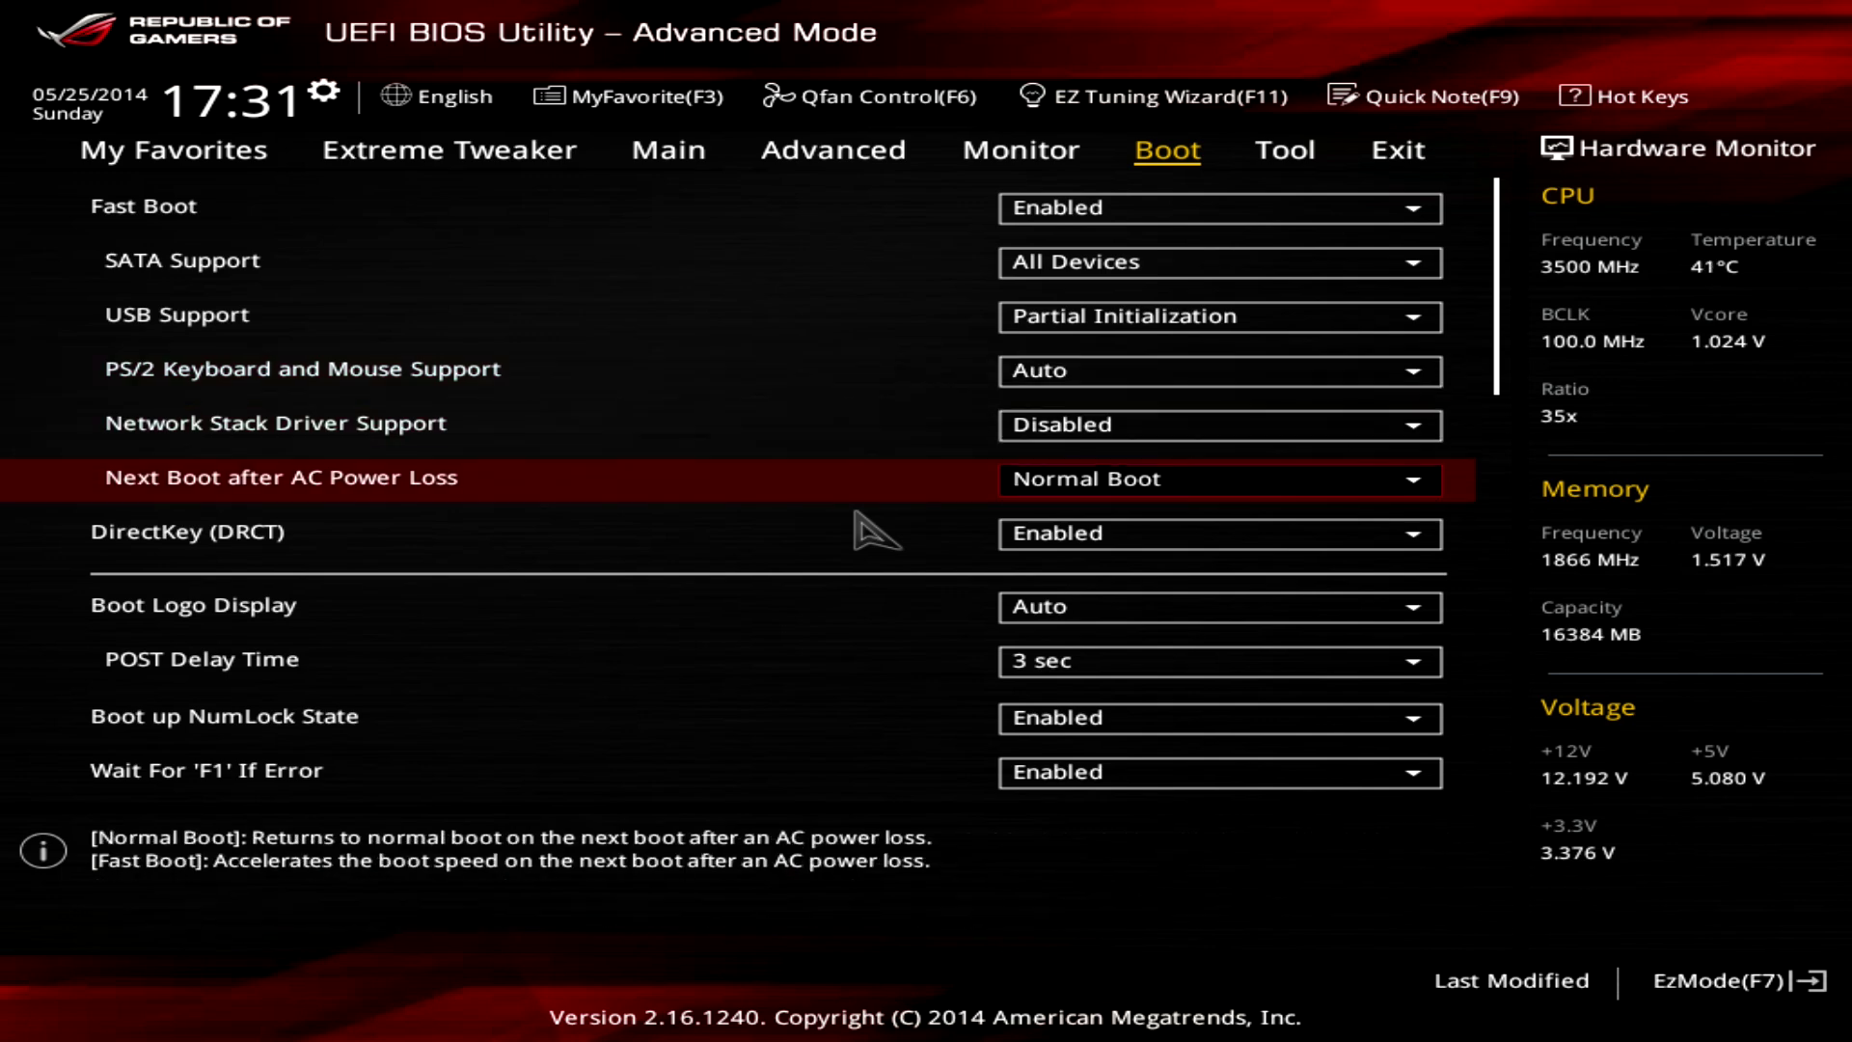
Review the remaining Boot settings, from DirectKey and POST Delay Time to the Boot Override drives.
key(Down)
key(Down)
key(Down)
key(Down)
key(Down)
key(Down)
key(Down)
key(Down)
key(Down)
key(Down)
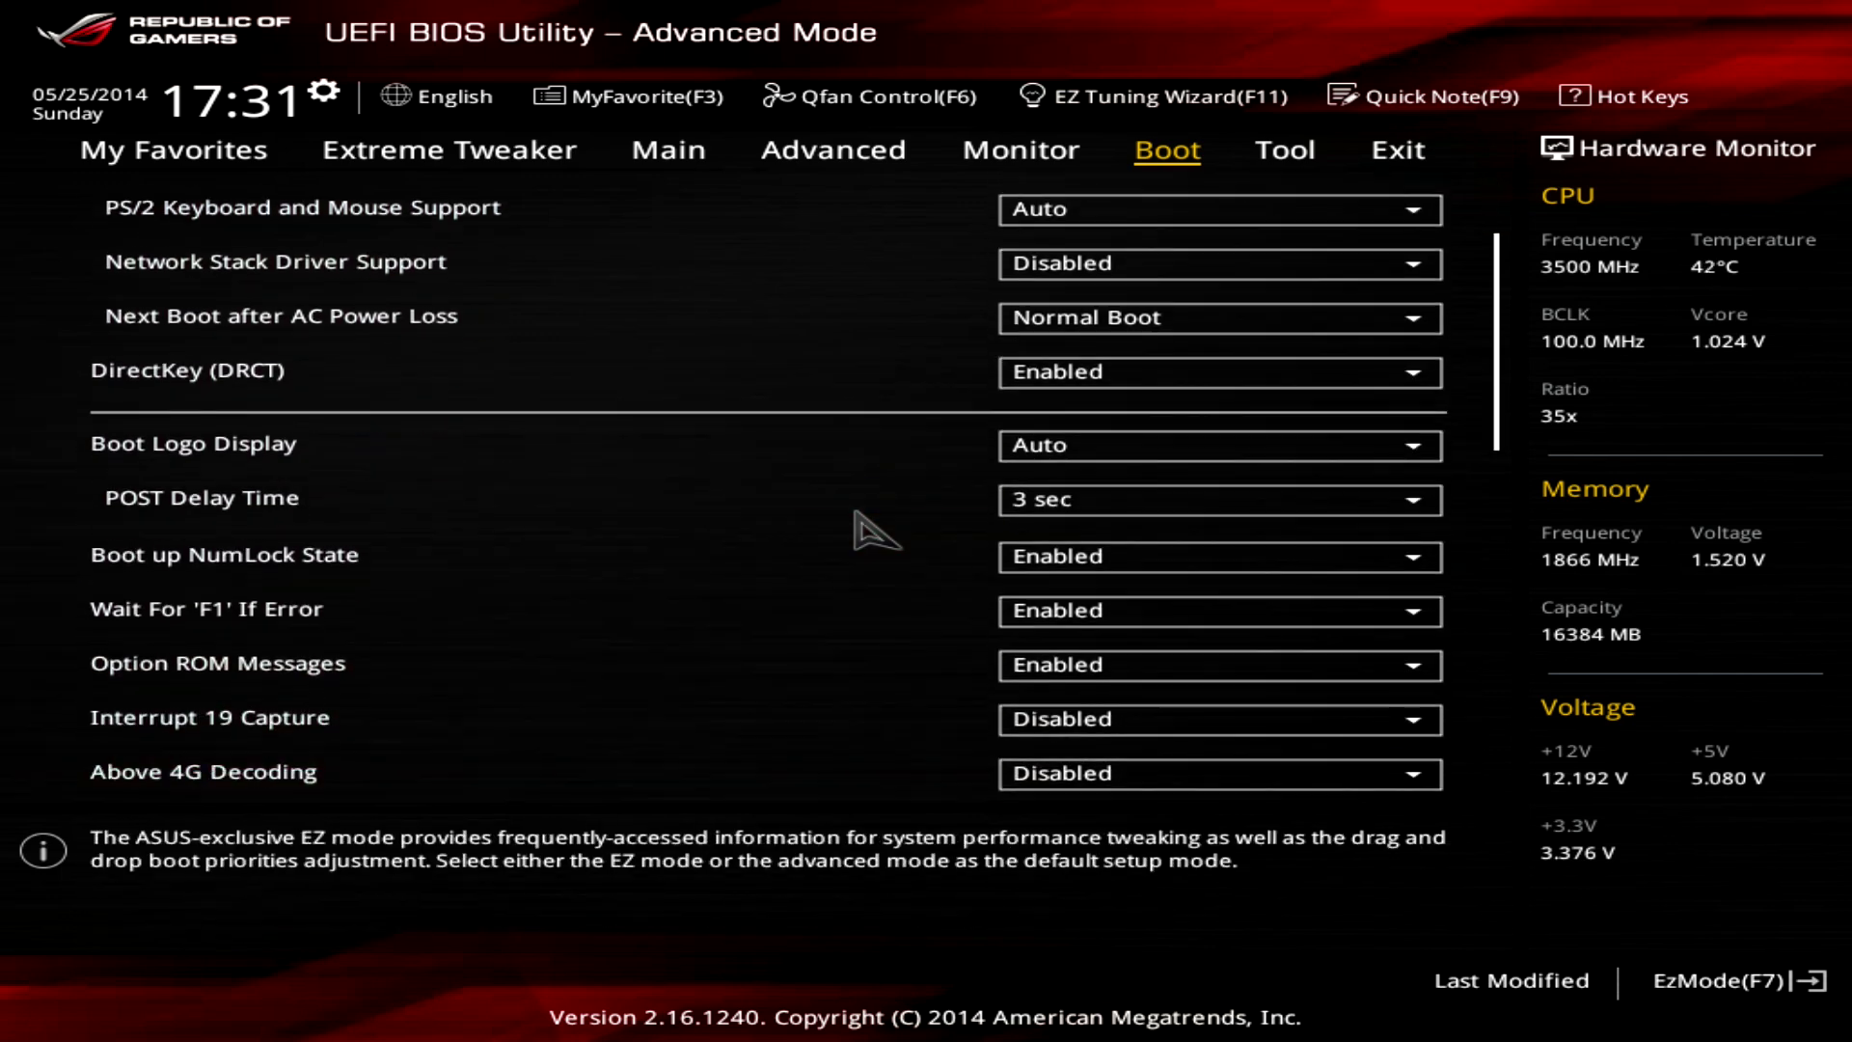
key(Down)
key(Down)
key(Down)
key(Down)
key(Down)
key(Down)
key(Down)
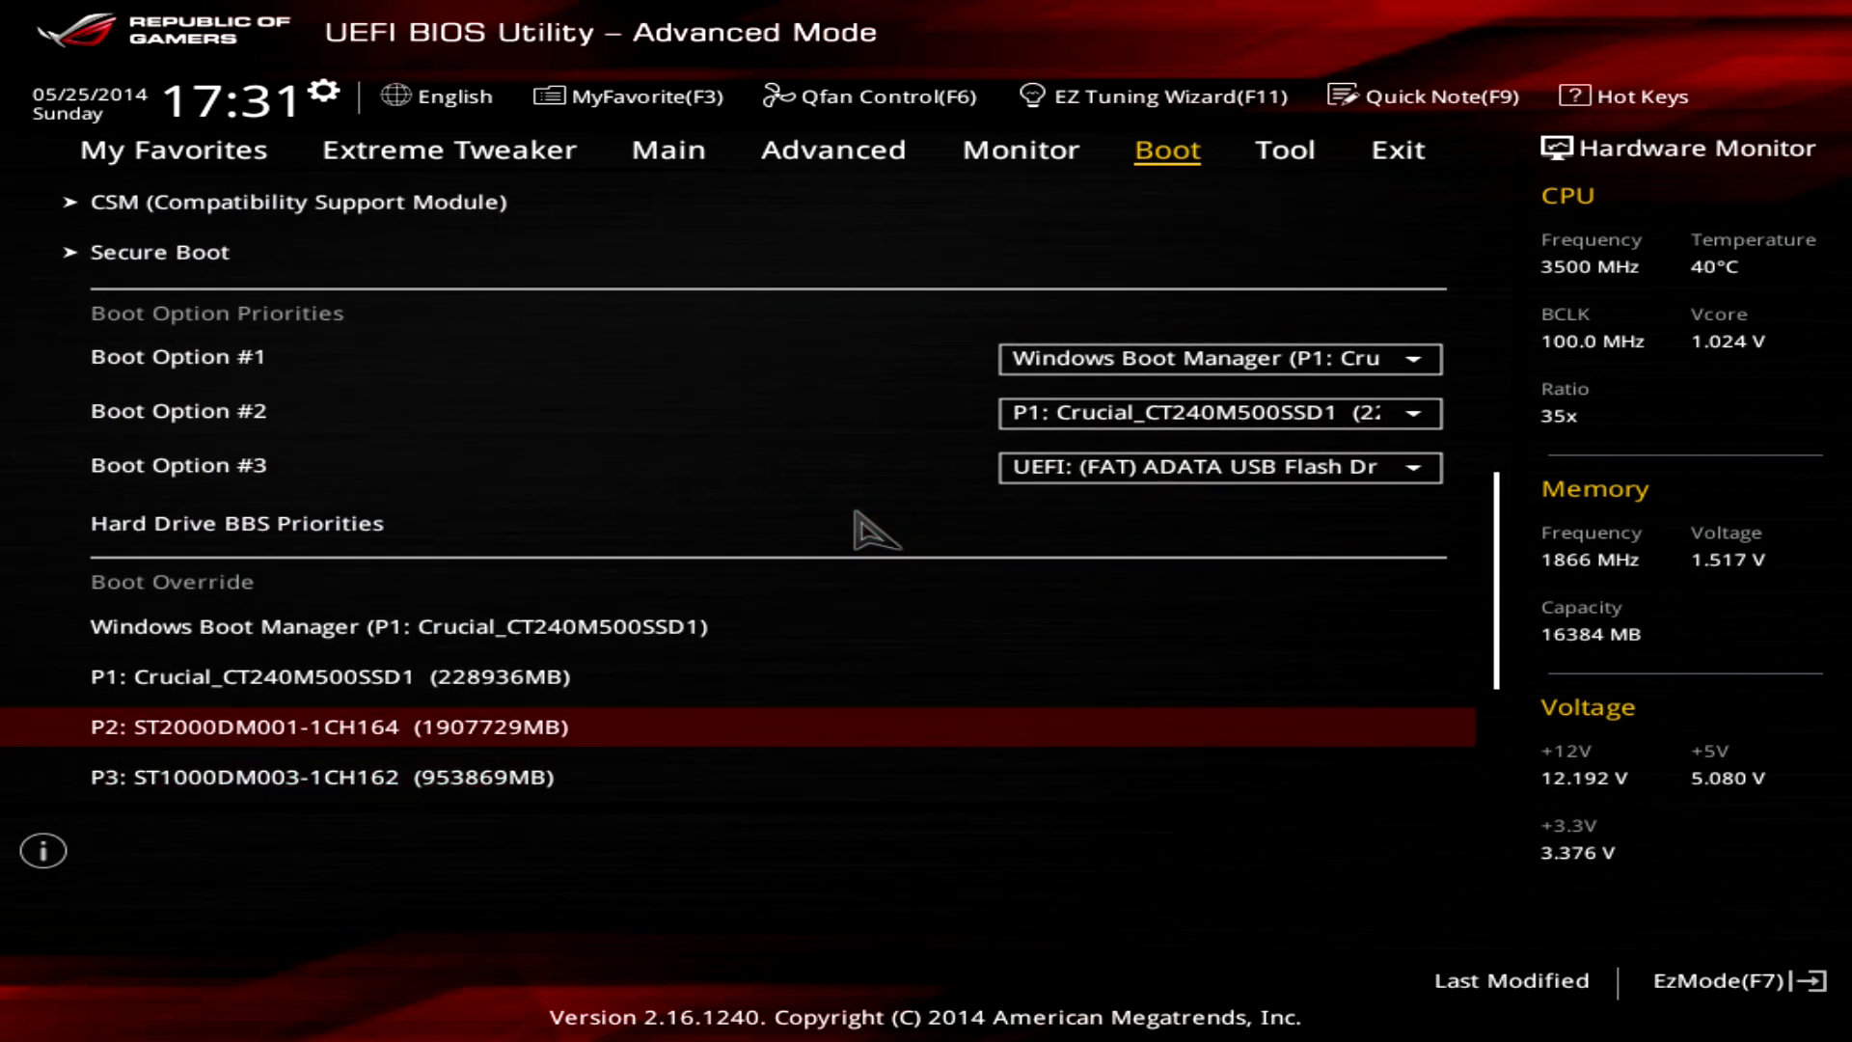
Examine the Boot Option Priorities #1 to #3 and the Secure Boot entry.
key(Up)
key(Up)
key(Up)
key(Up)
key(Up)
key(Up)
key(Up)
key(Down)
key(Down)
key(Down)
key(Up)
key(Up)
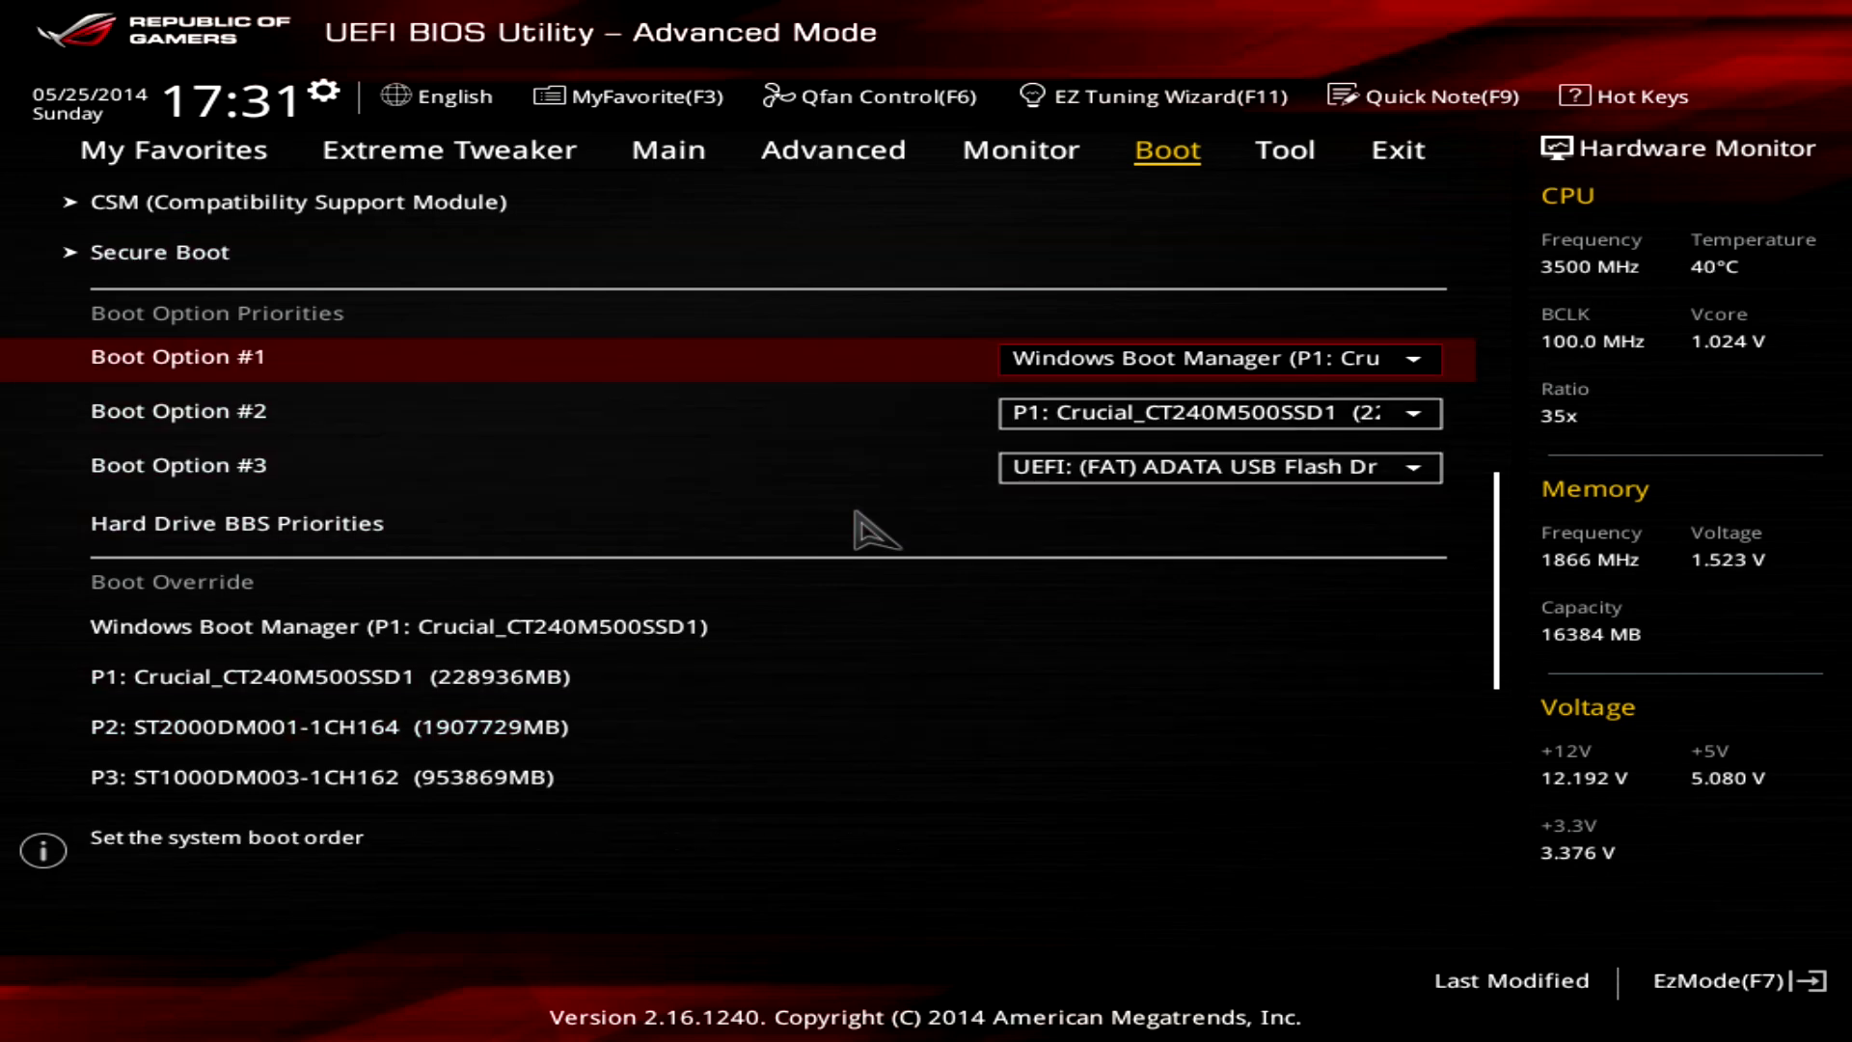
key(Down)
key(Down)
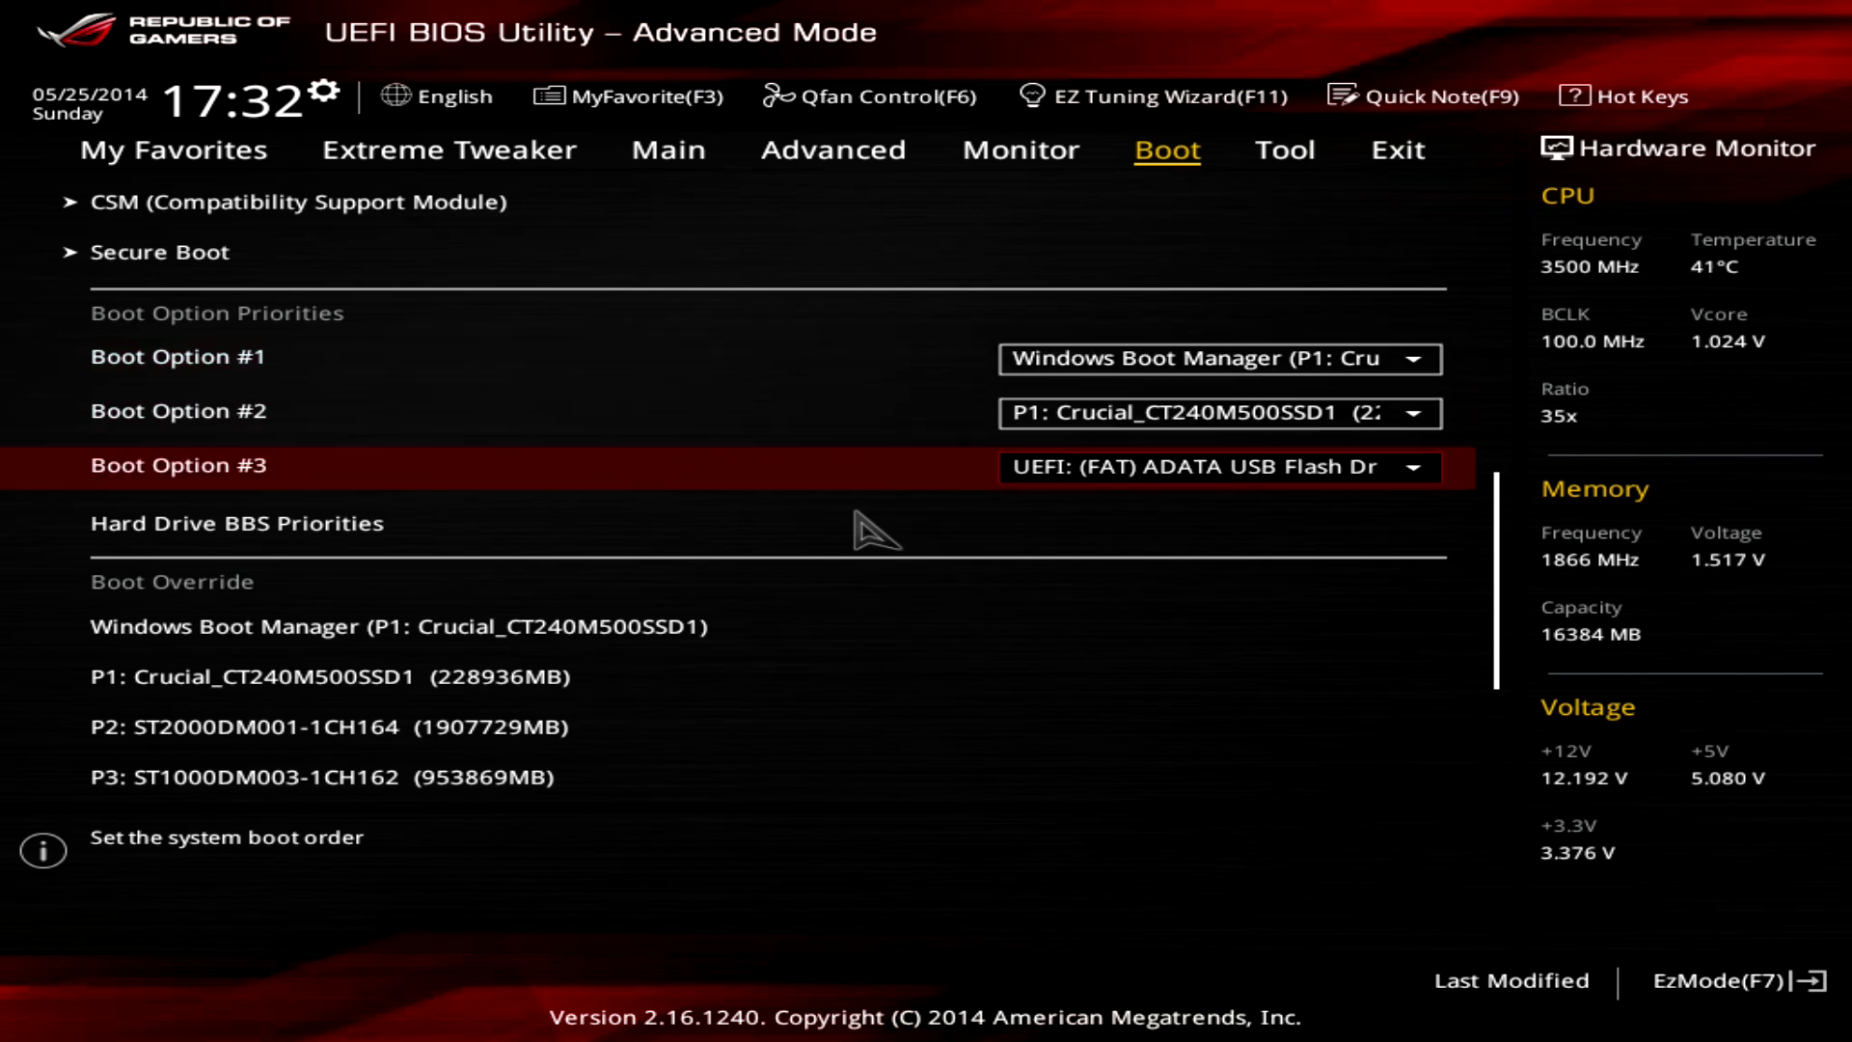
key(Up)
key(Up)
key(Down)
key(Down)
key(Up)
key(Up)
key(Up)
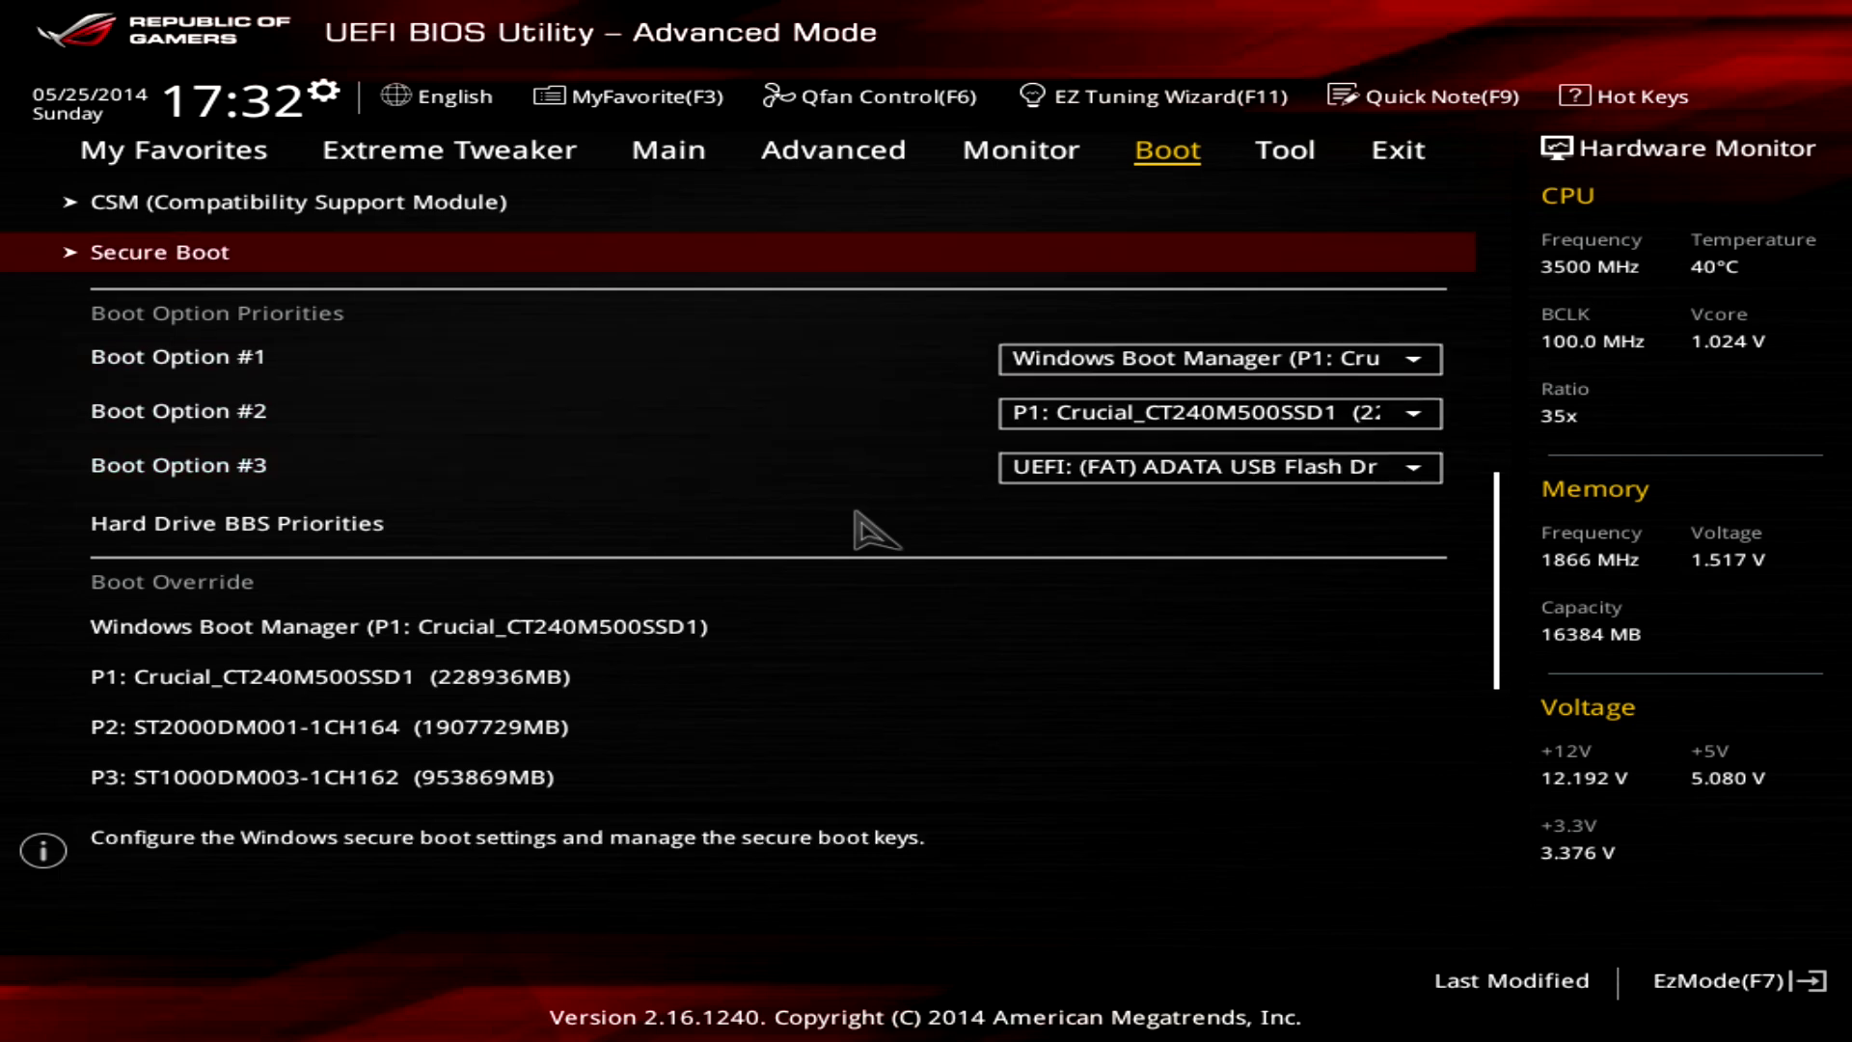
Switch to the Tool settings and check the Graphics Card Information page.
key(Right)
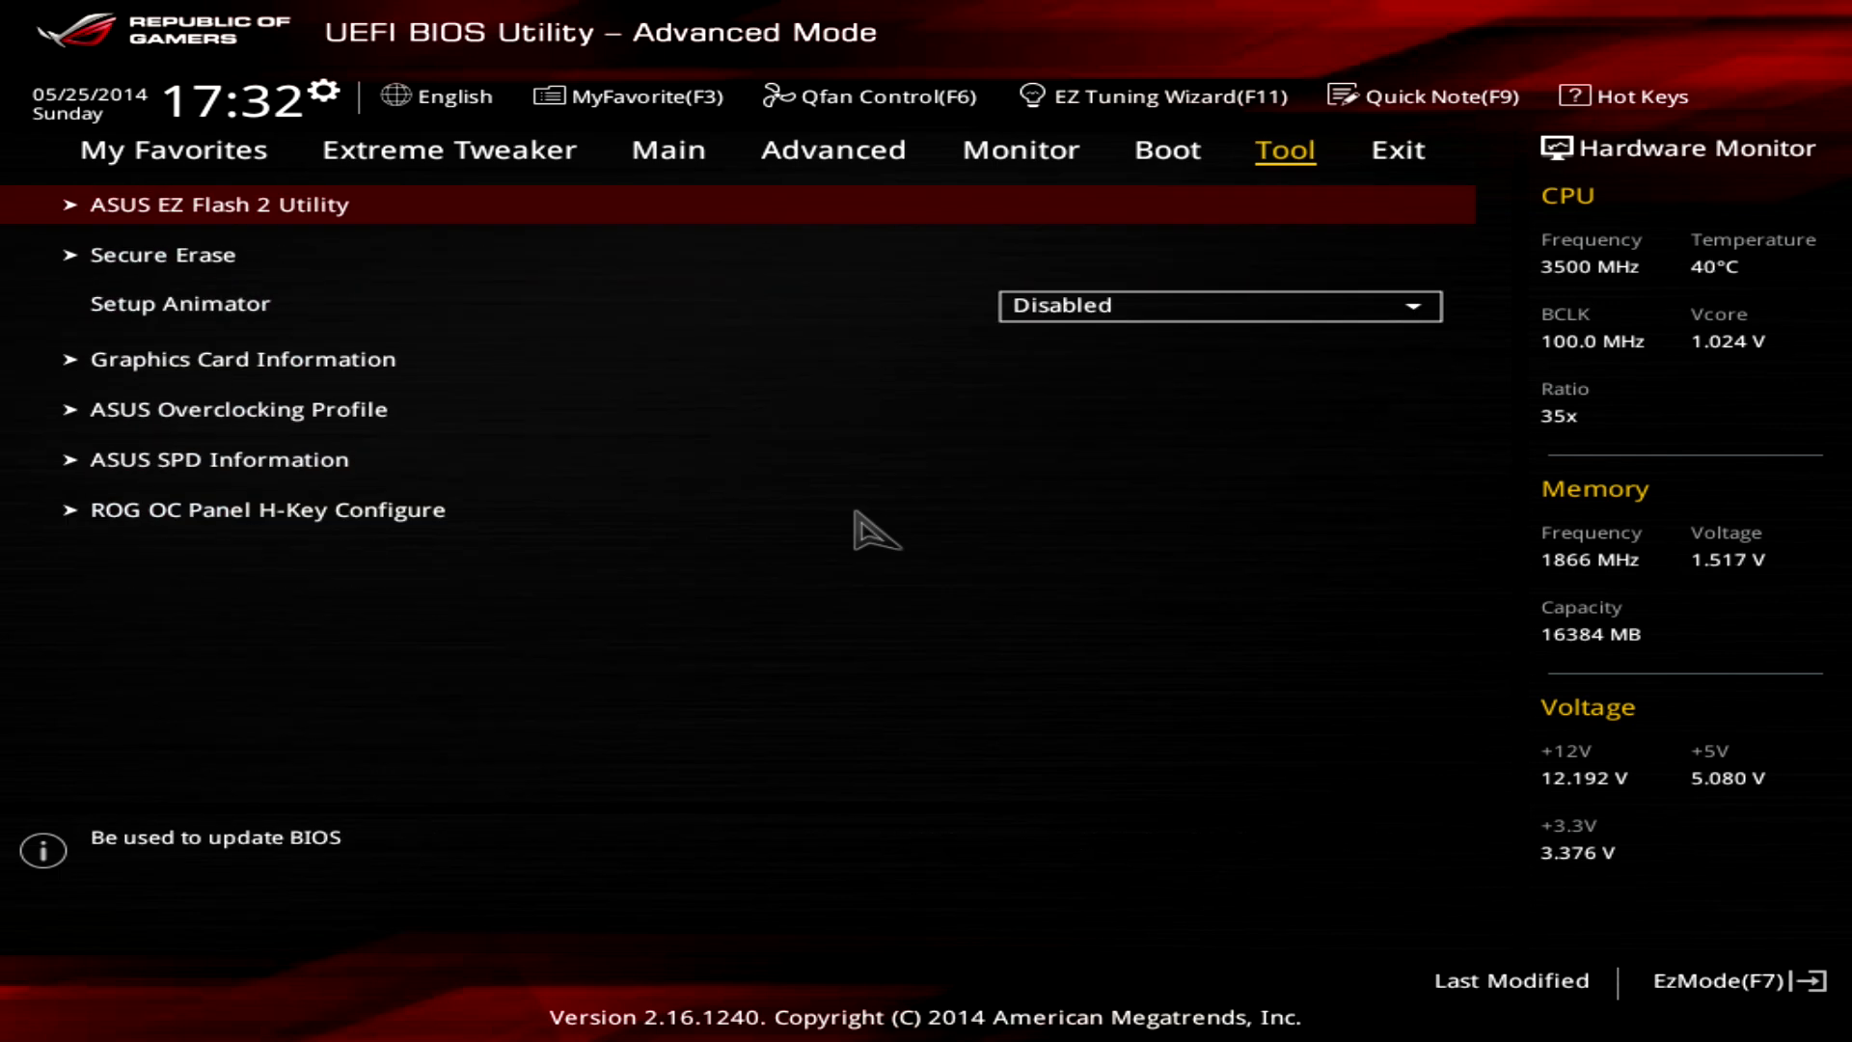
key(Down)
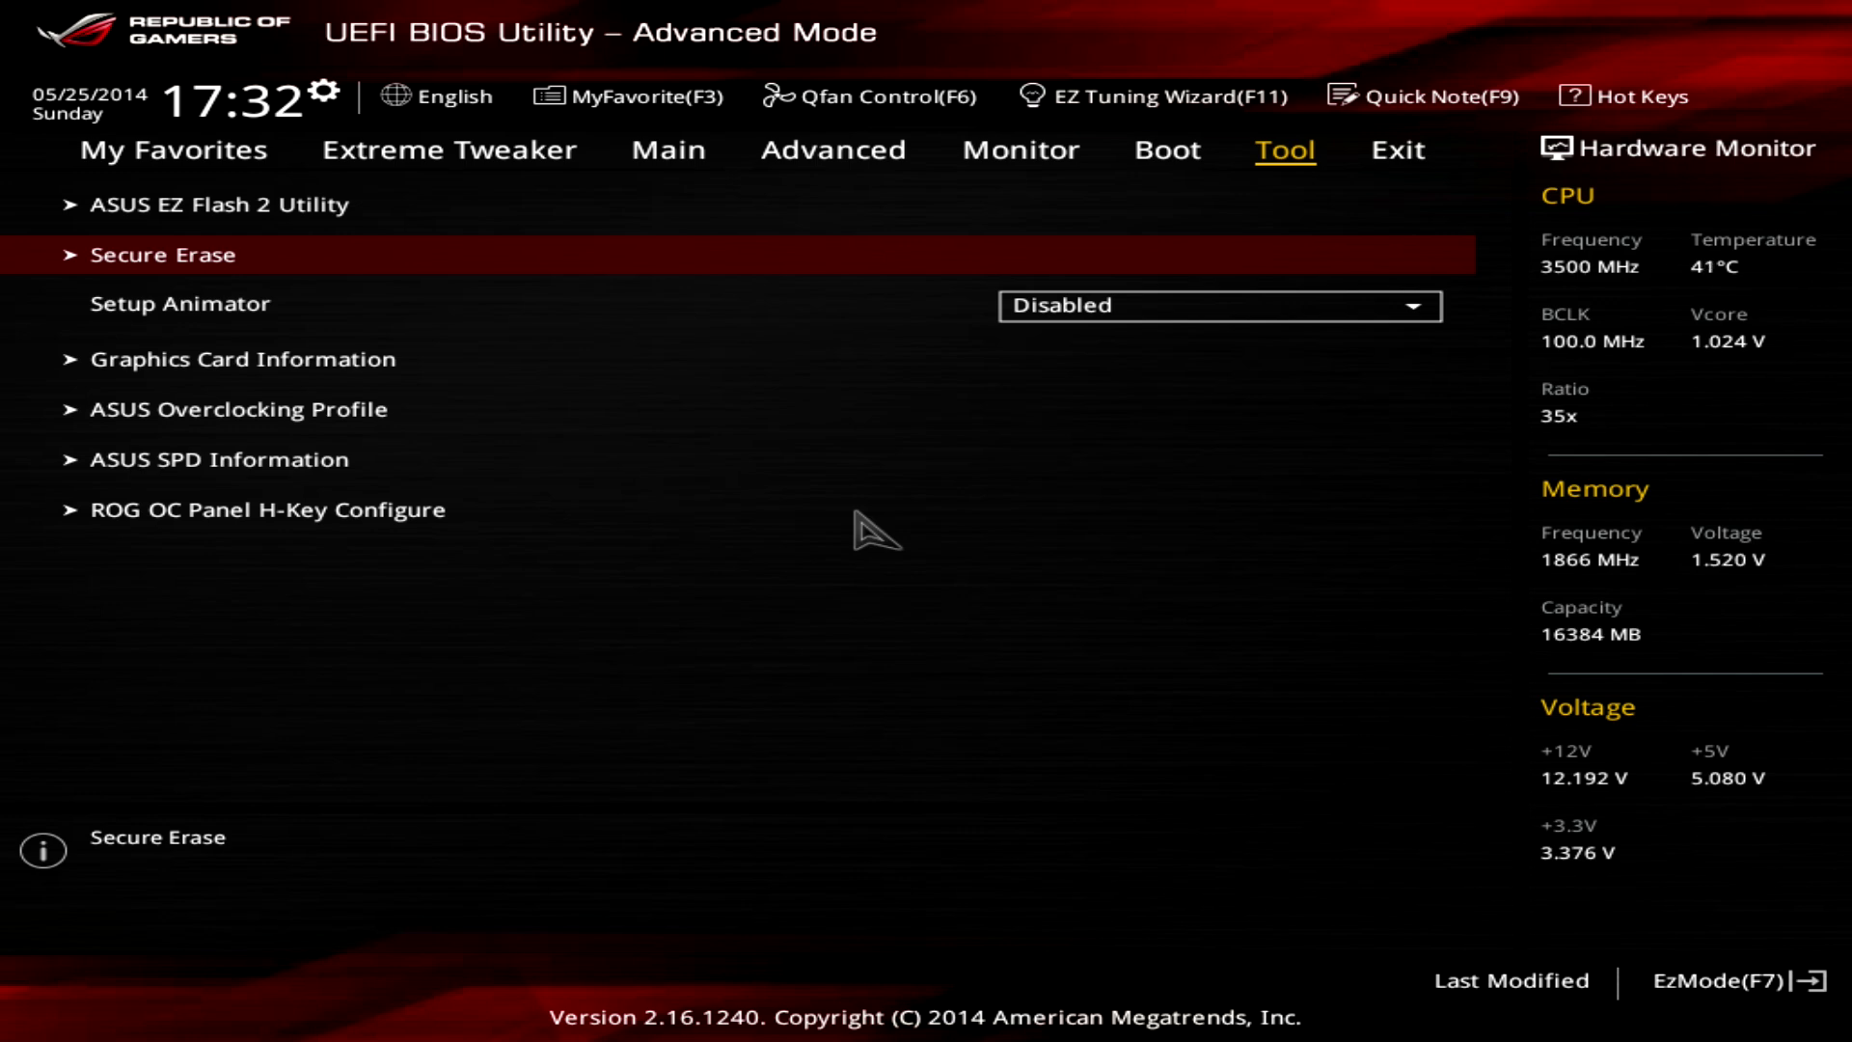
key(Down)
key(Down)
key(Return)
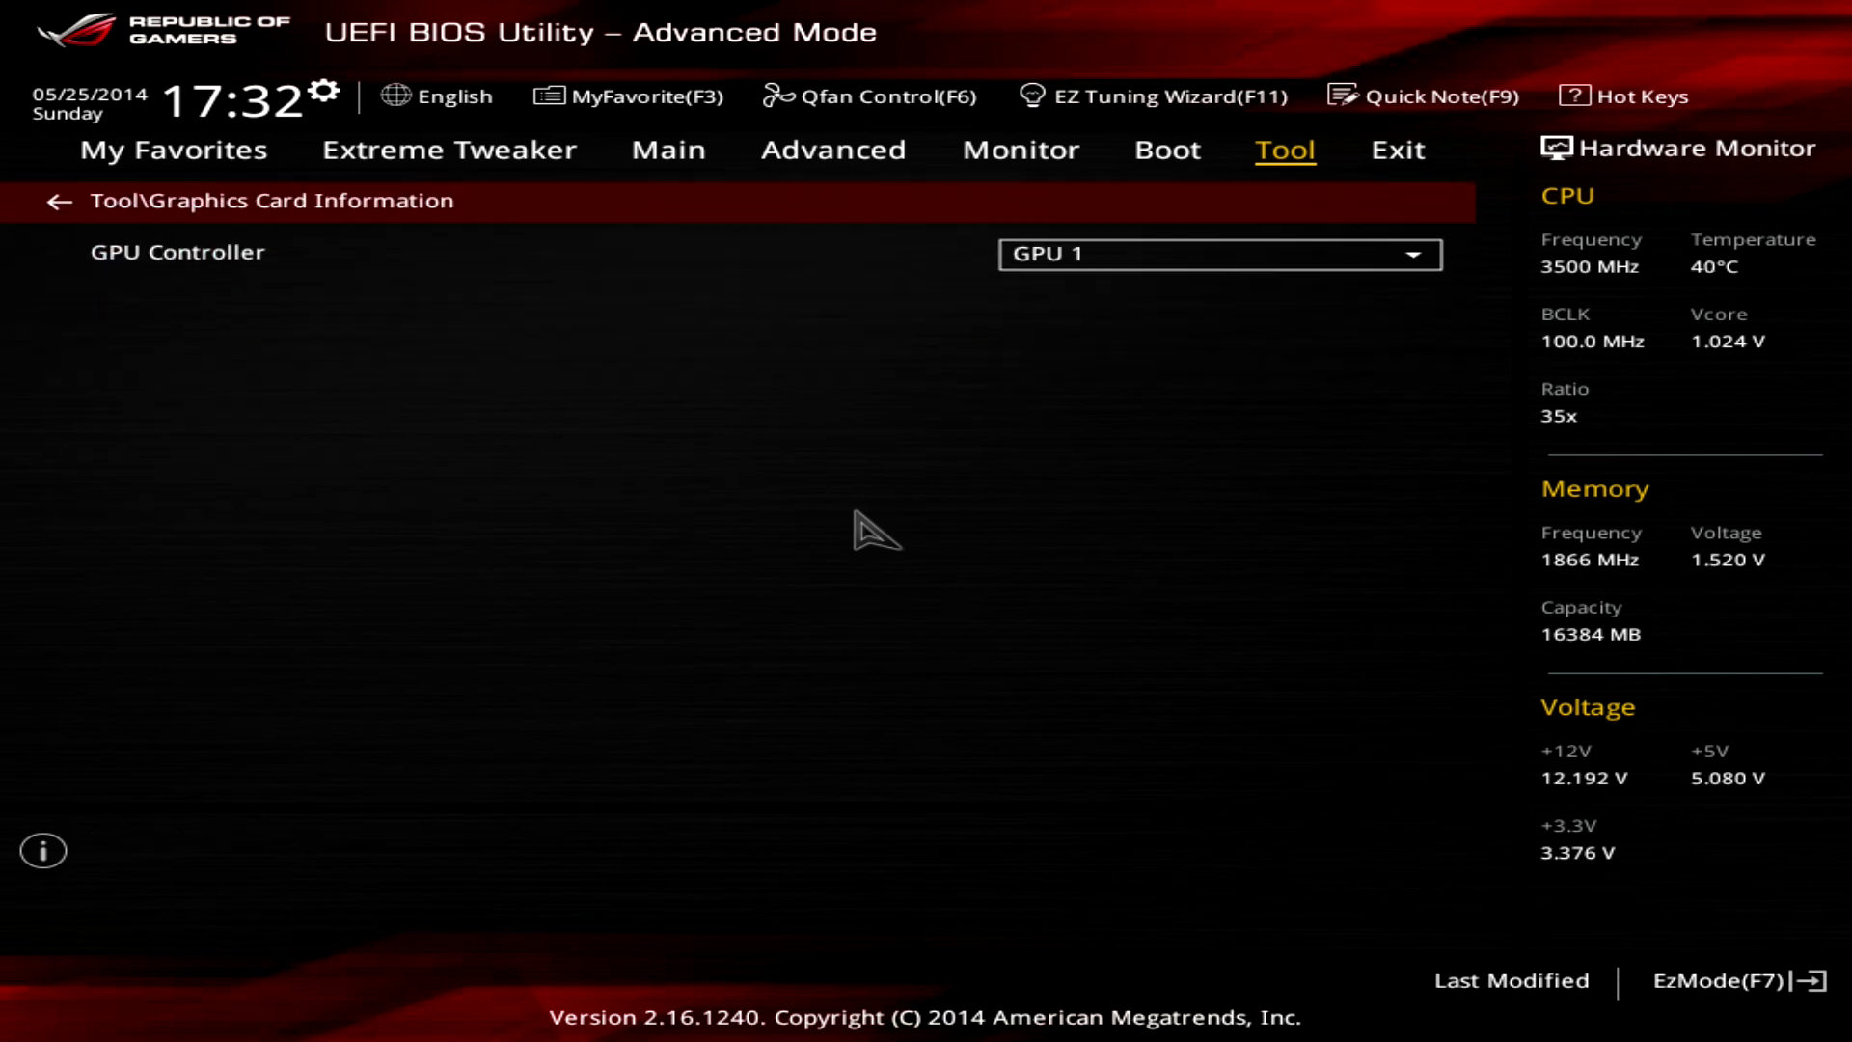
key(Escape)
Check the profile slots on the ASUS Overclocking Profile page.
key(Down)
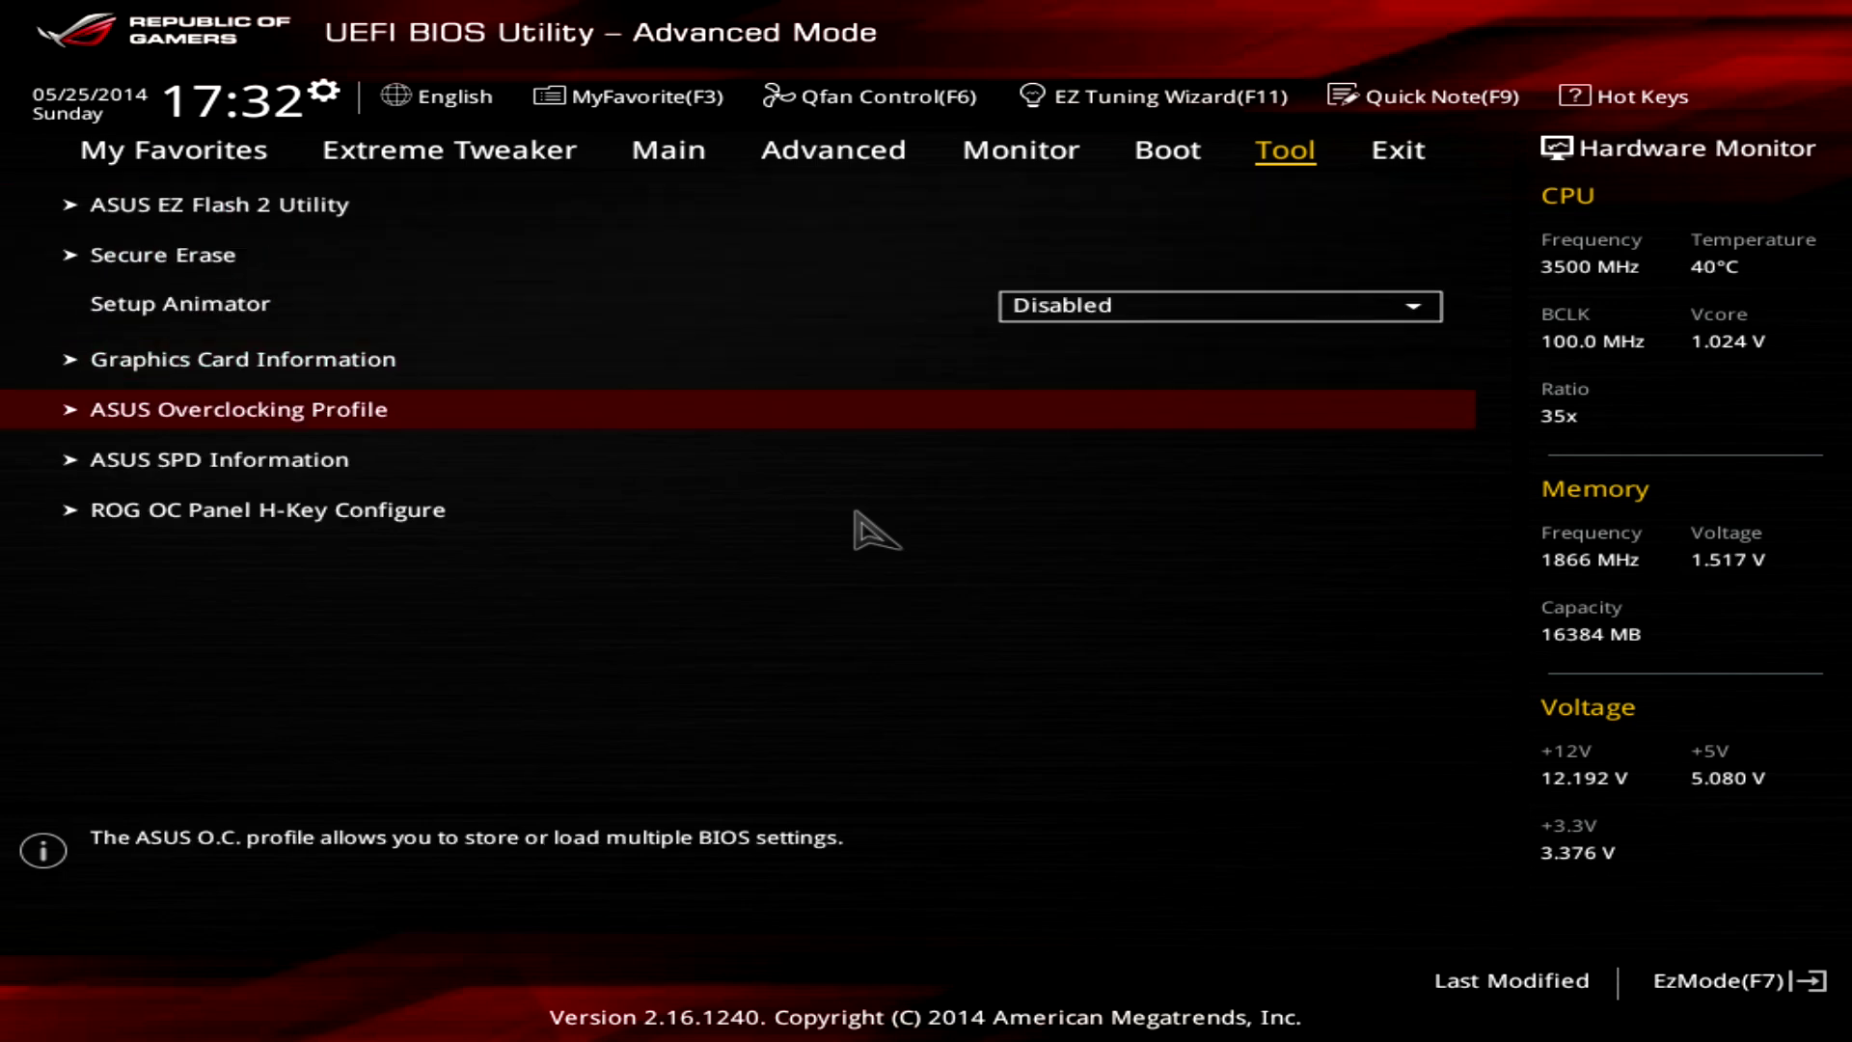
key(Return)
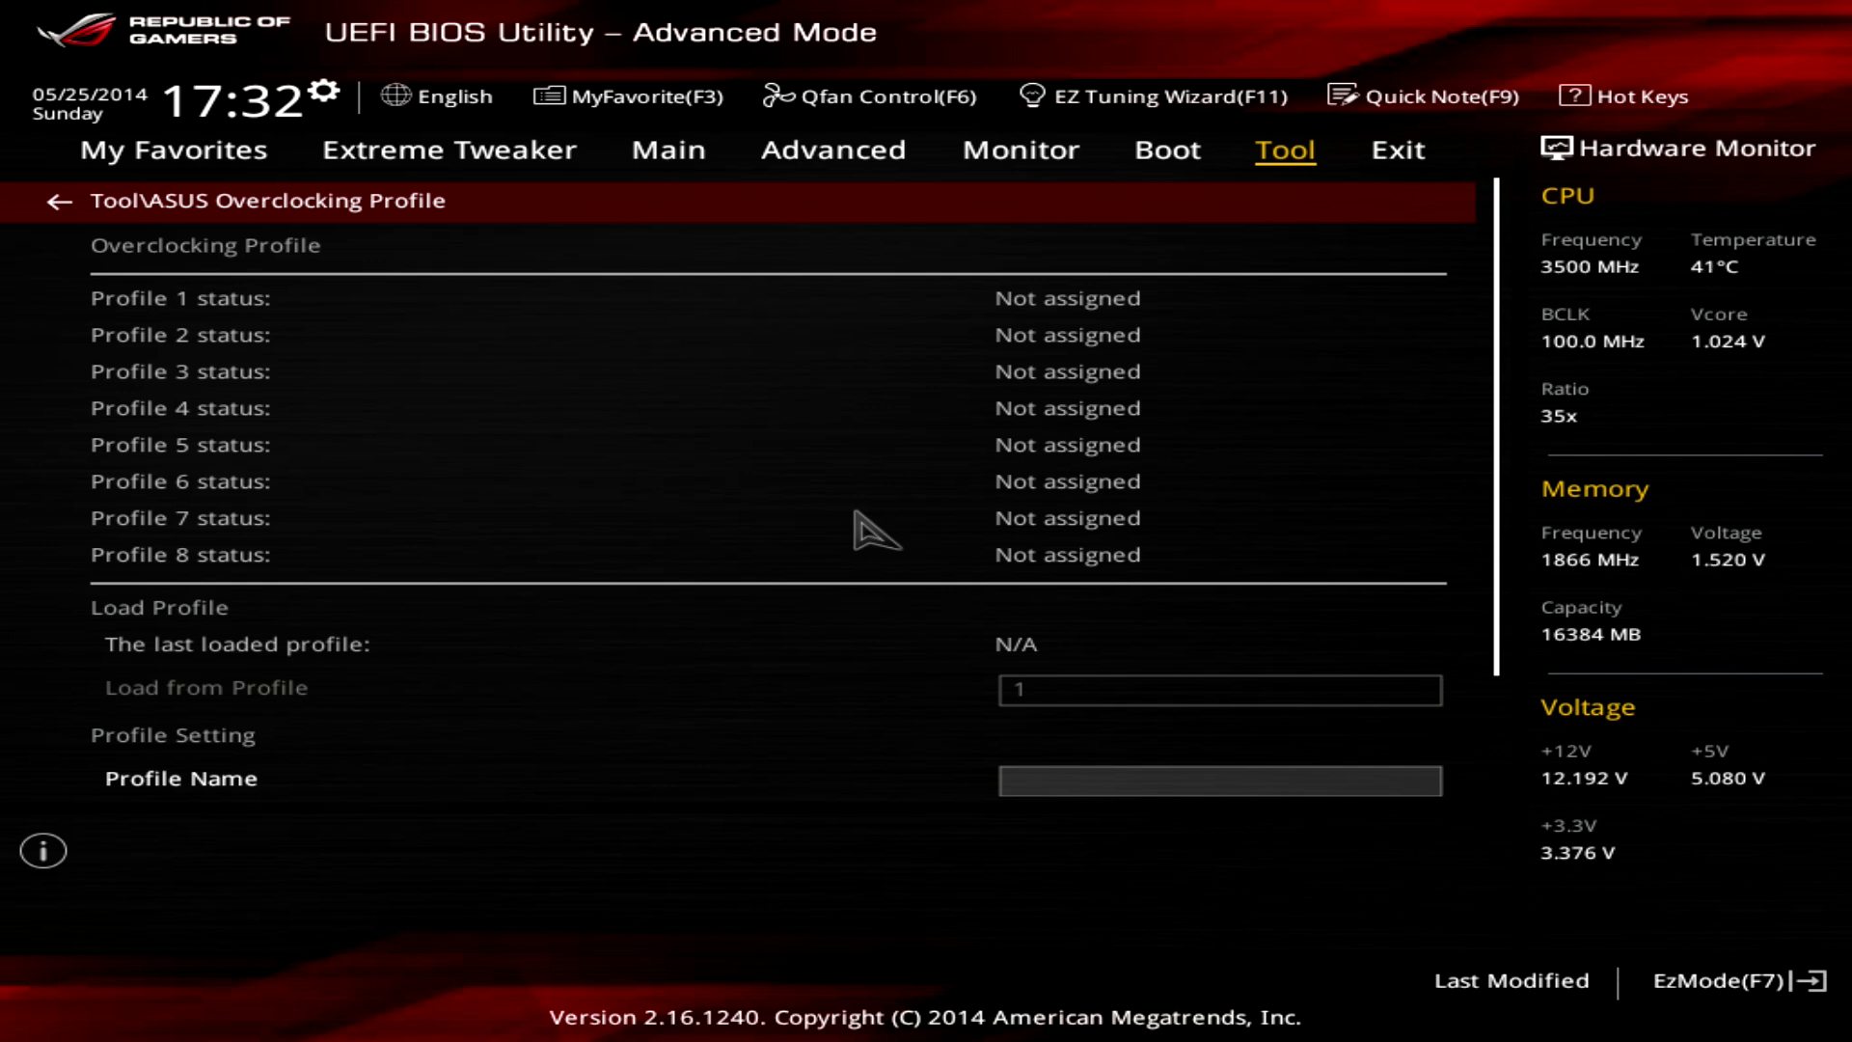
key(Escape)
Open ASUS SPD Information and display the memory module data for slot DIMM_B2.
key(Down)
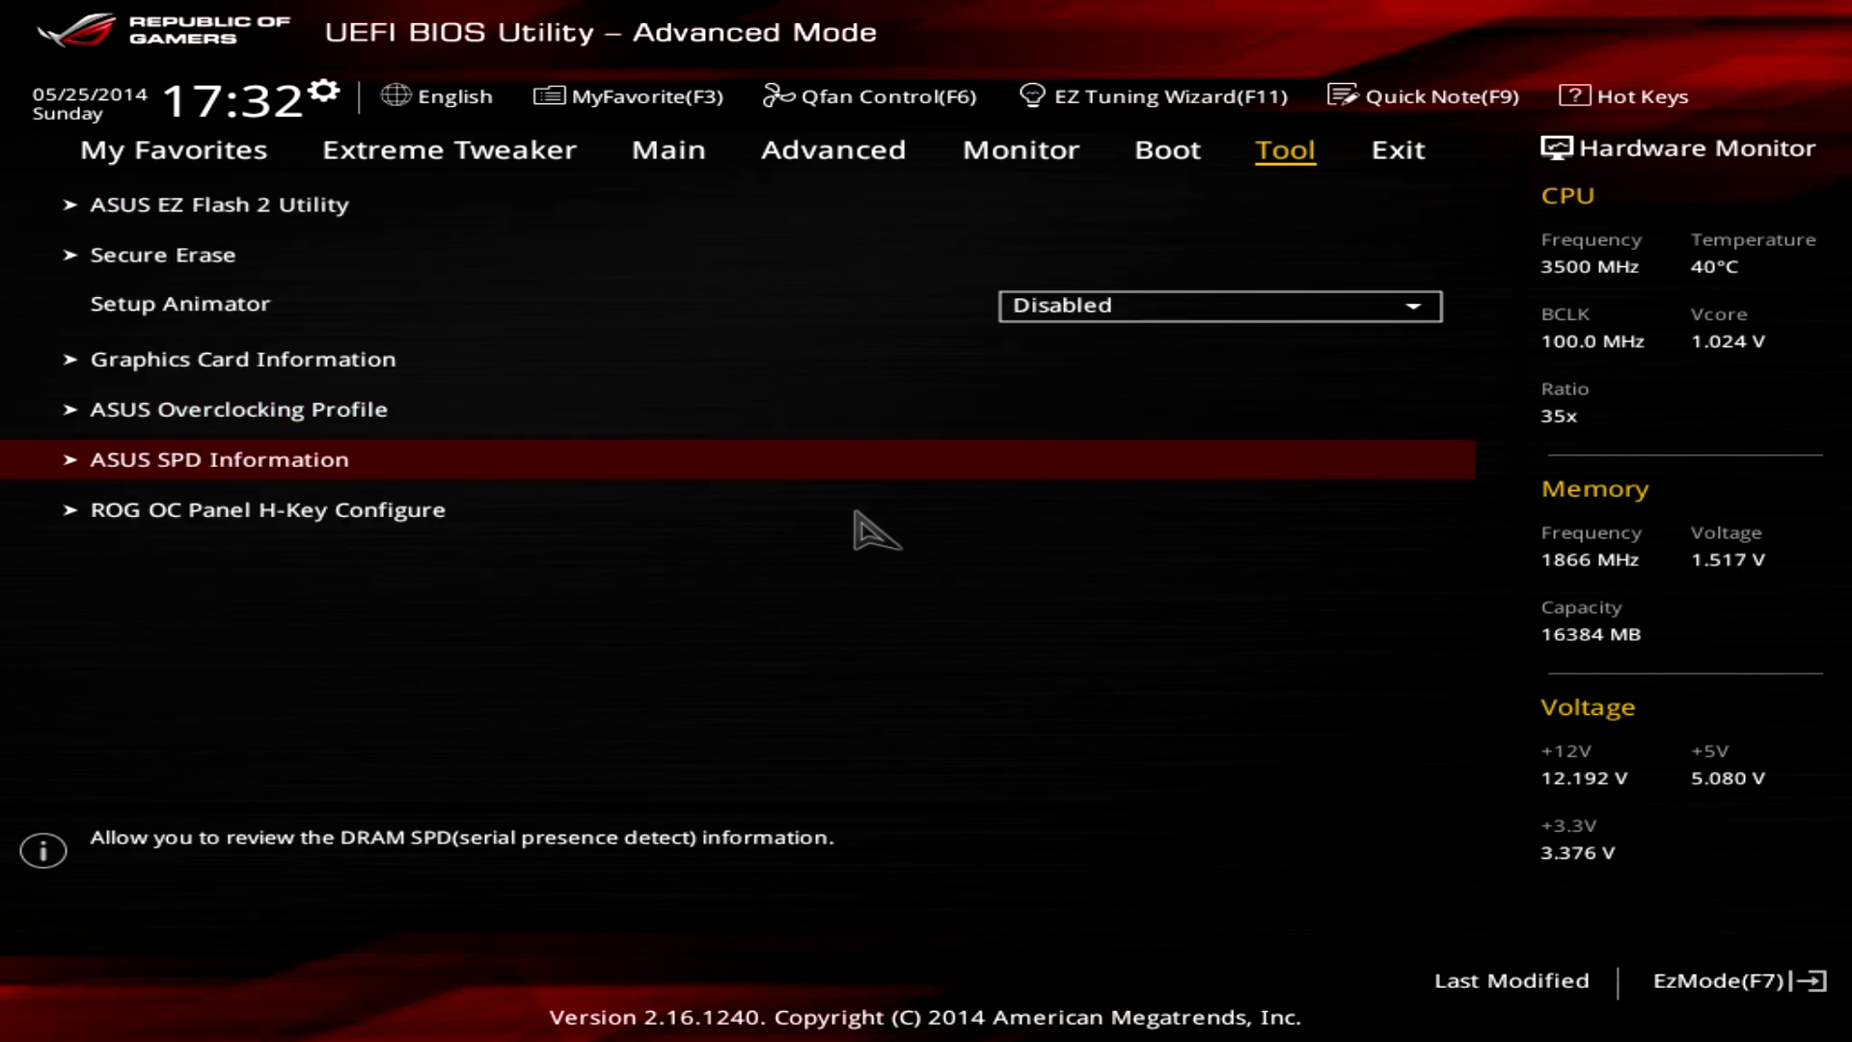
key(Return)
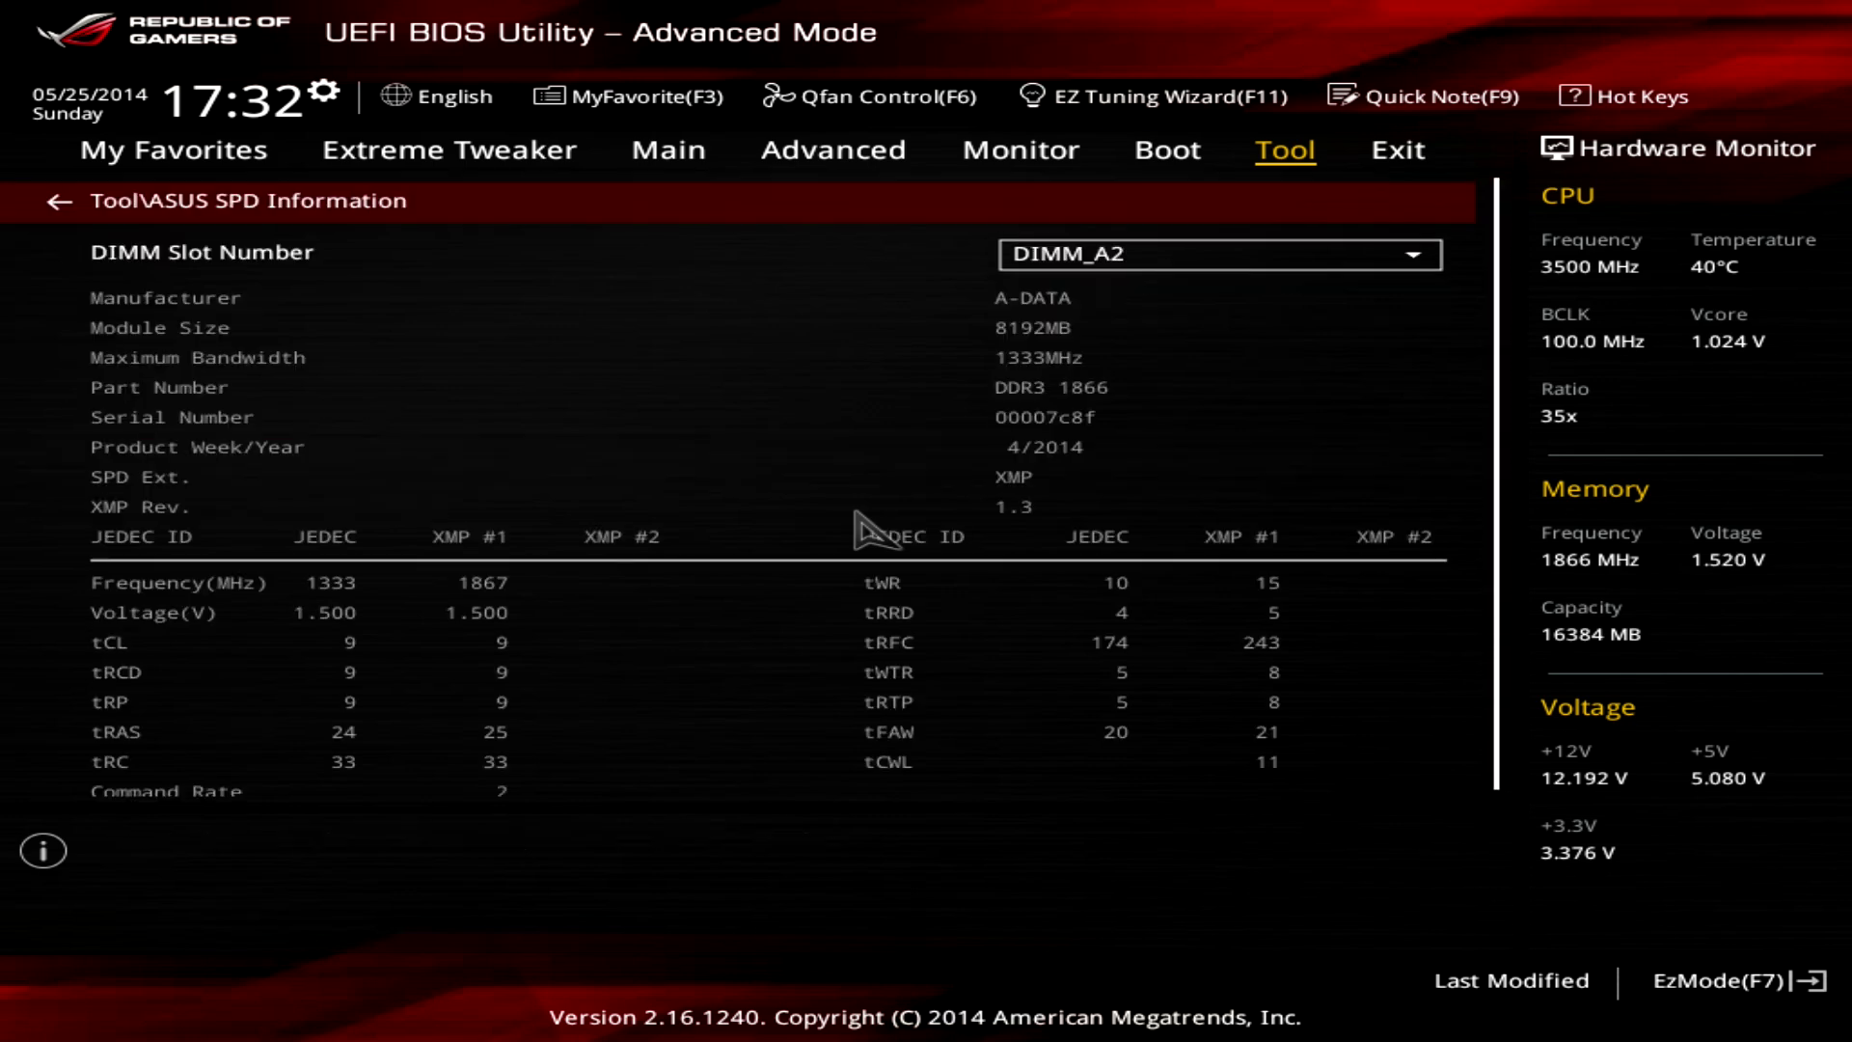
key(Escape)
key(Return)
key(Down)
key(Return)
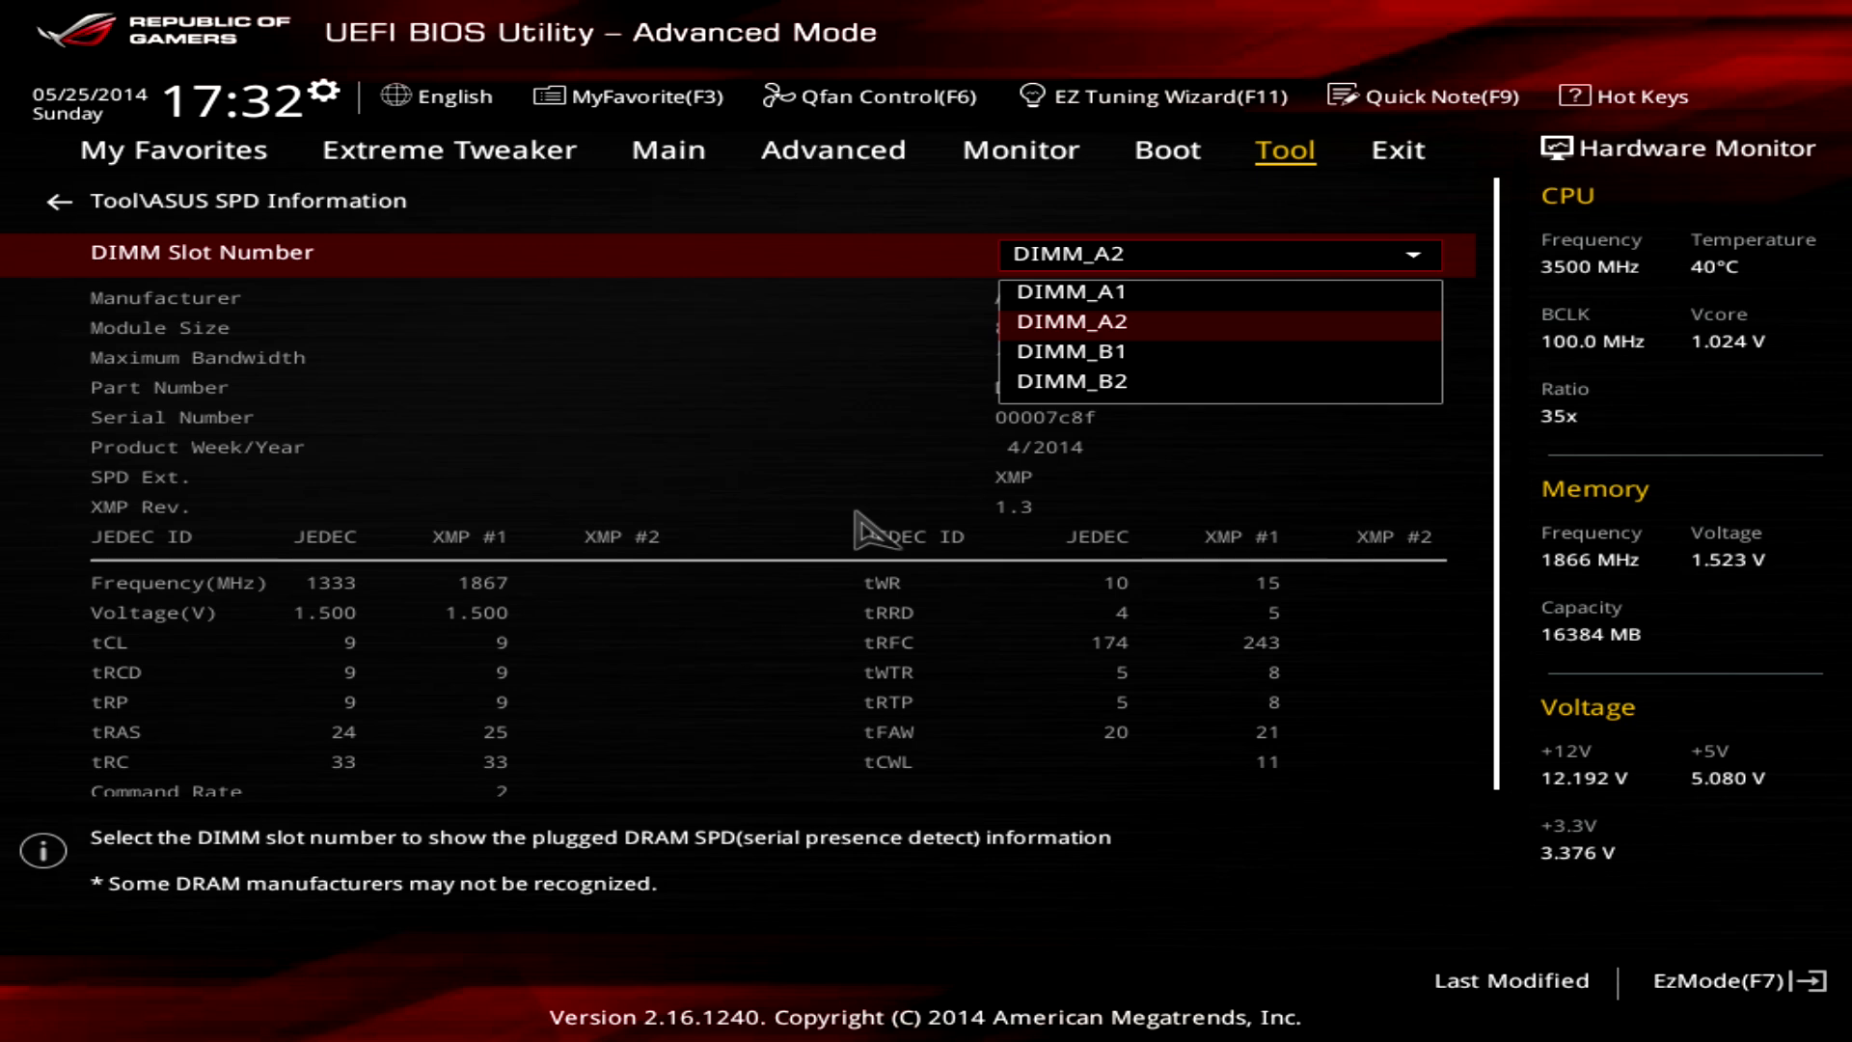
key(Down)
key(Down)
key(Return)
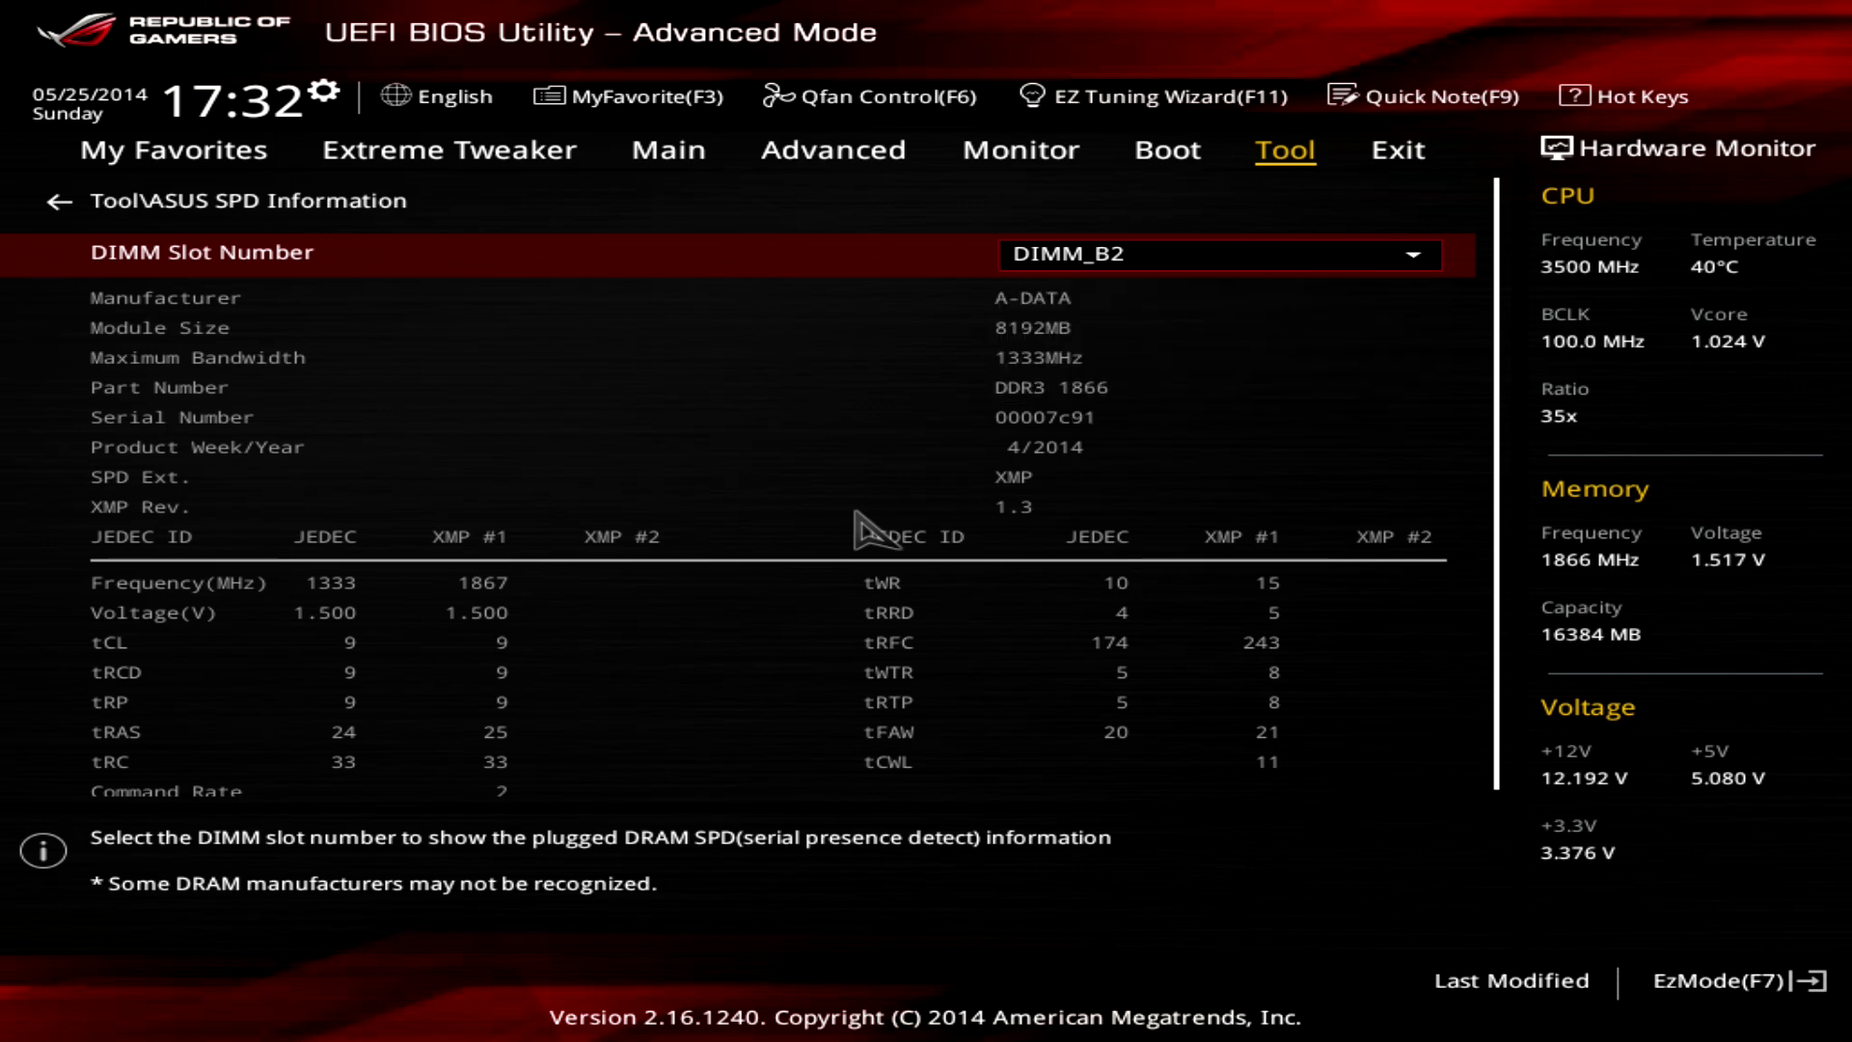
Go through the SPD information of the other DIMM slots, including DIMM_B1 and DIMM_A1, and leave the page.
key(Return)
key(Up)
key(Return)
key(Return)
key(Up)
key(Up)
key(Return)
key(Return)
key(Down)
key(Return)
key(Return)
key(Down)
key(Down)
key(Return)
key(Escape)
Open the ROG OC Panel H-Key Configure page to view its BCLK and CPU ratio settings.
key(Down)
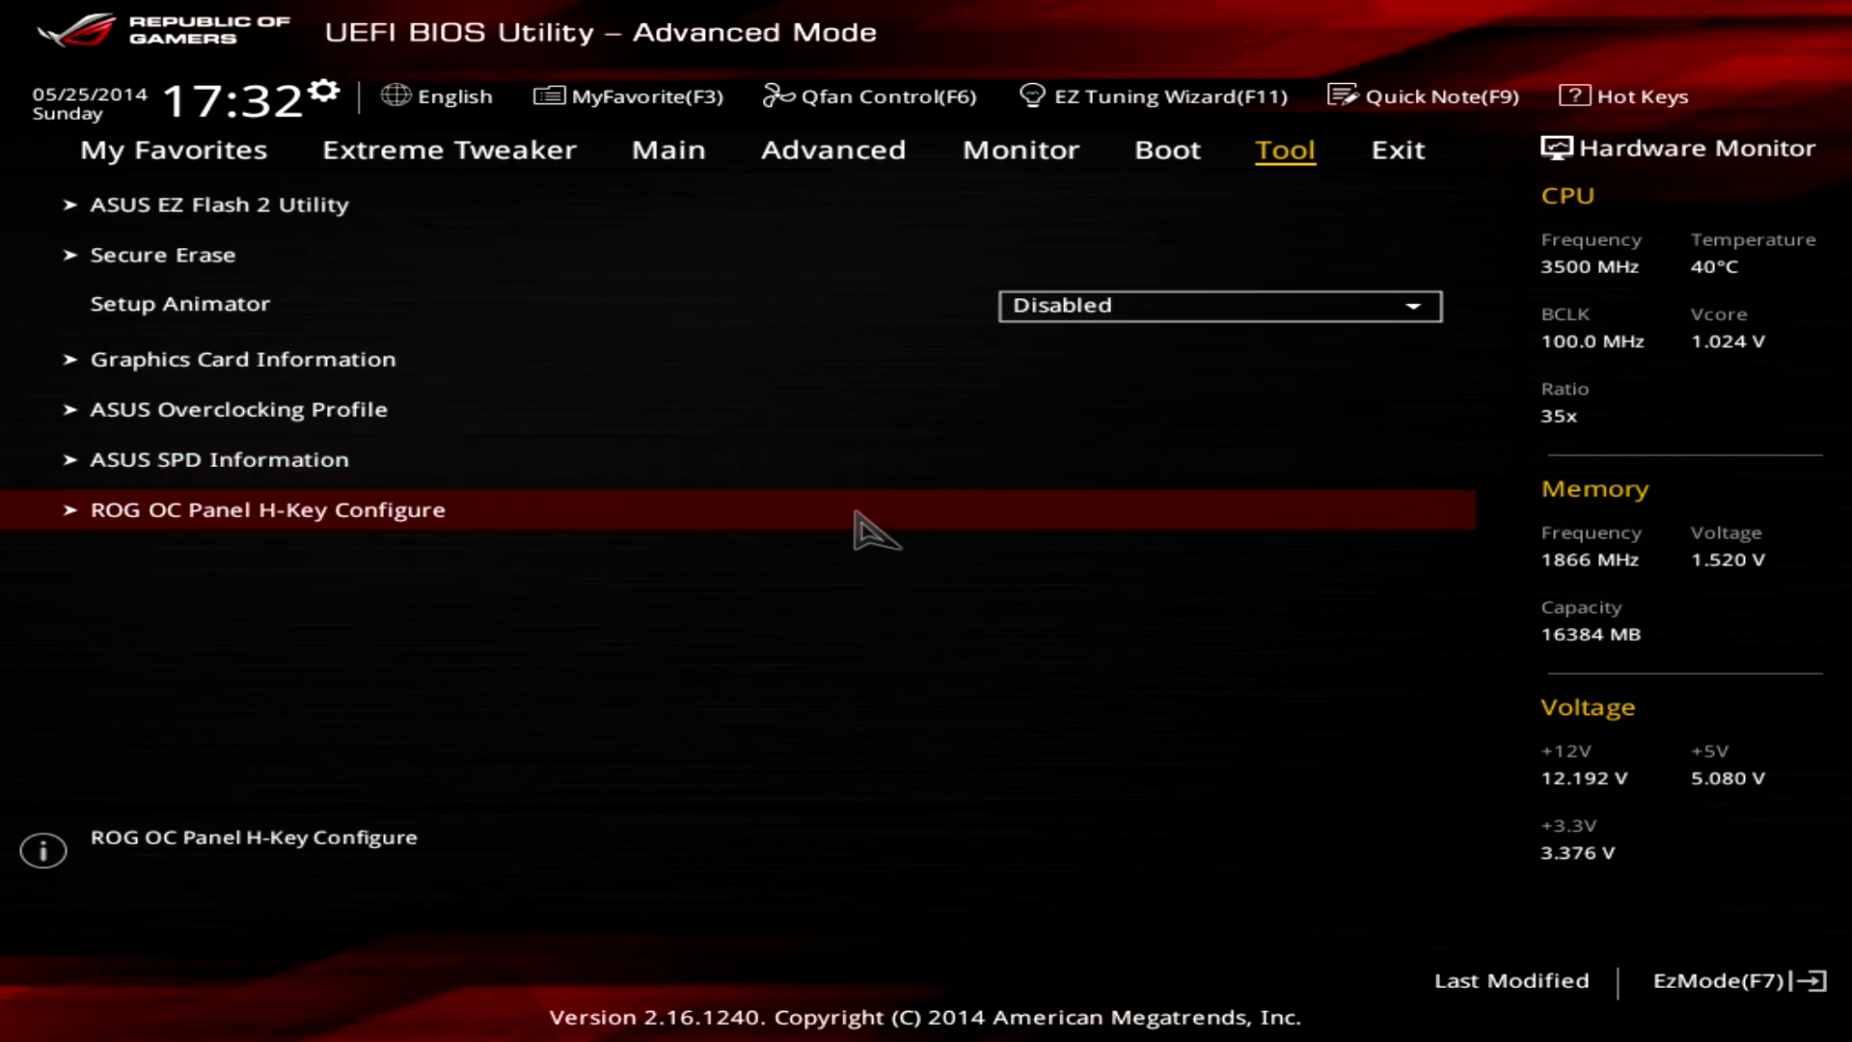
key(Return)
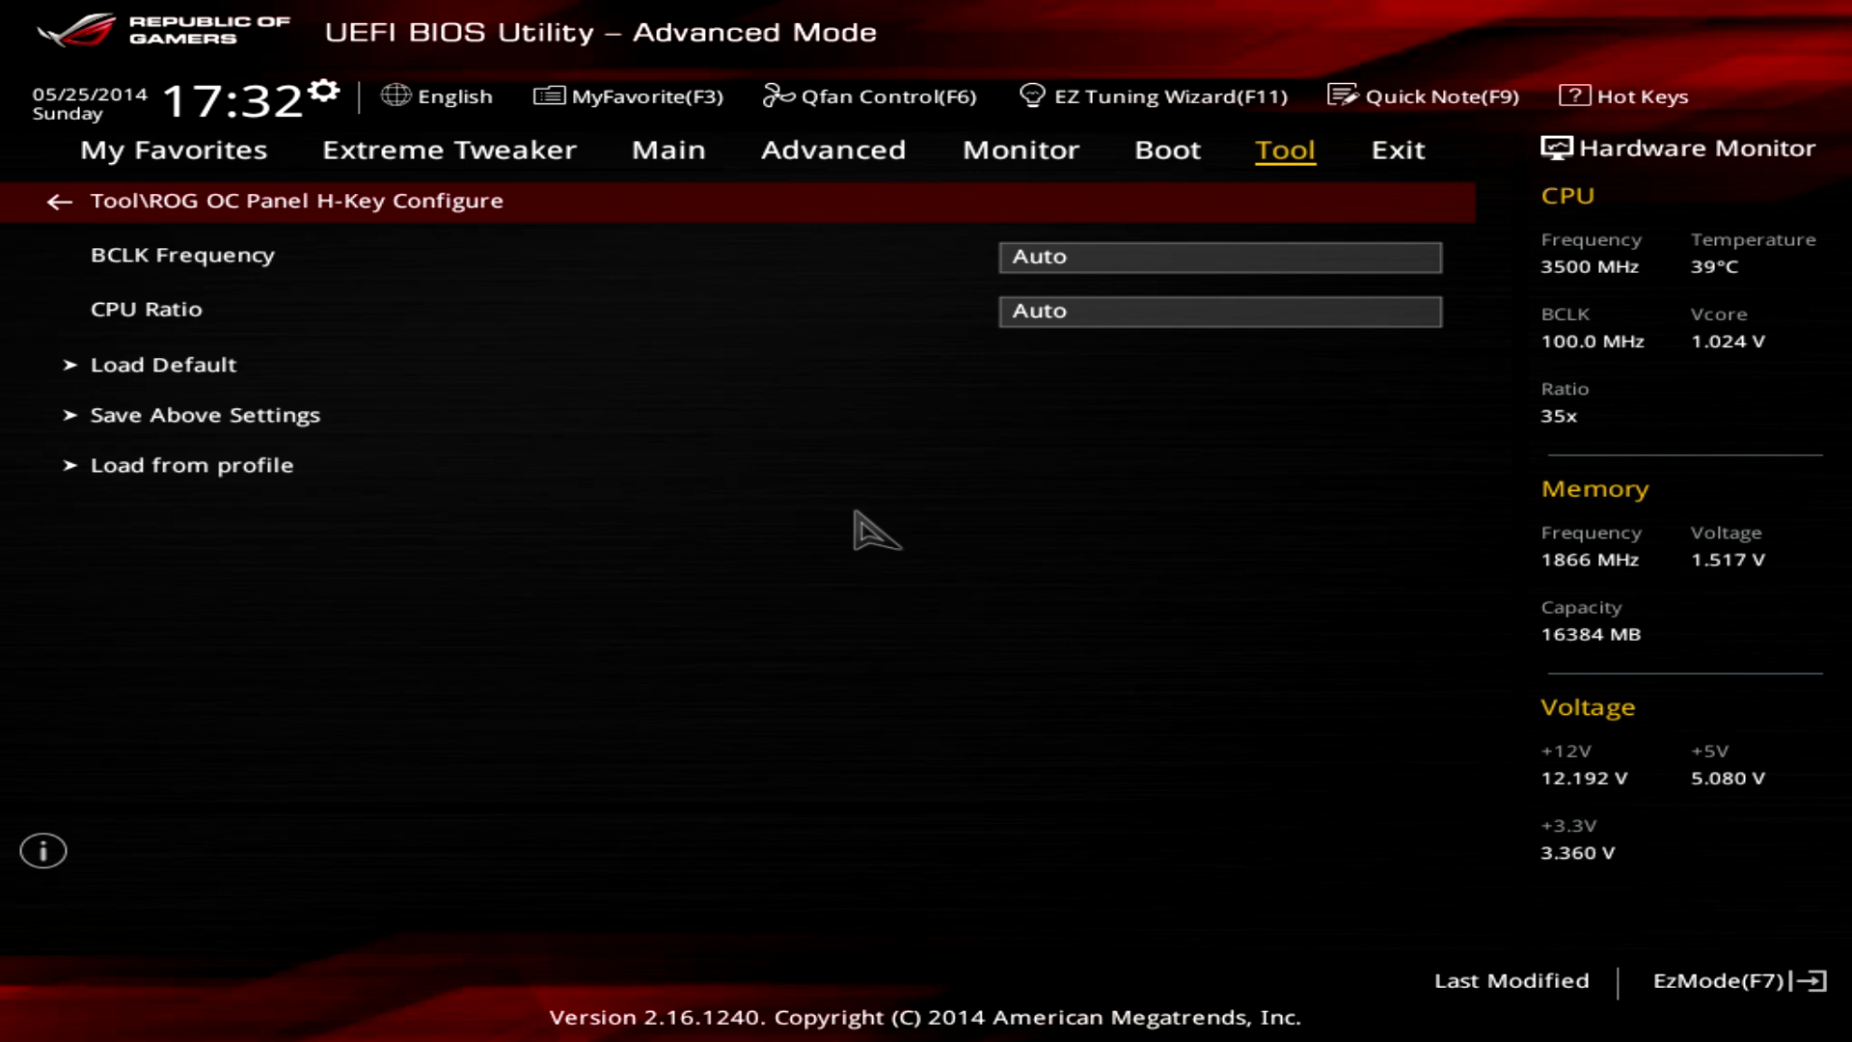
Leave the ROG OC Panel H-Key Configure page and open the Exit page.
key(Escape)
key(Up)
key(Up)
key(Up)
key(Right)
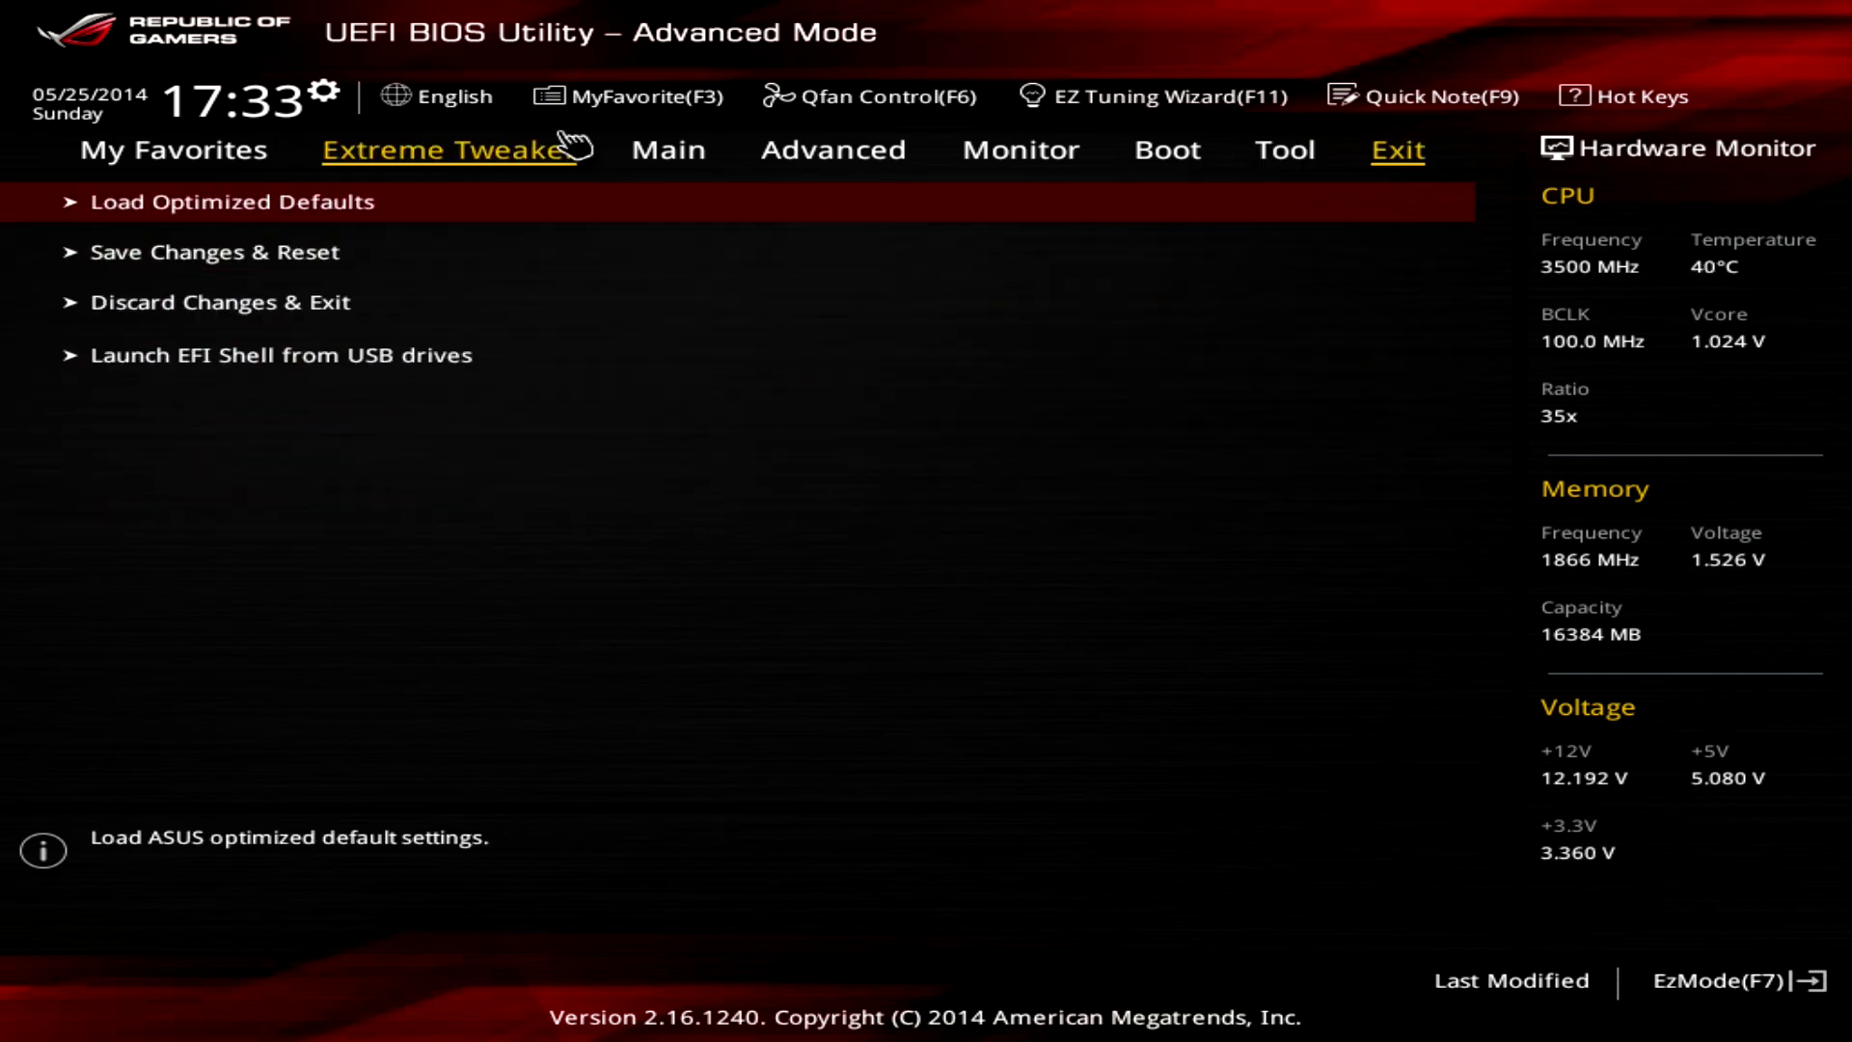
Browse the Advanced and Monitor branches of the MyFavorite setup tree map, expand and collapse Temperature Monitor, and close the map.
click(622, 104)
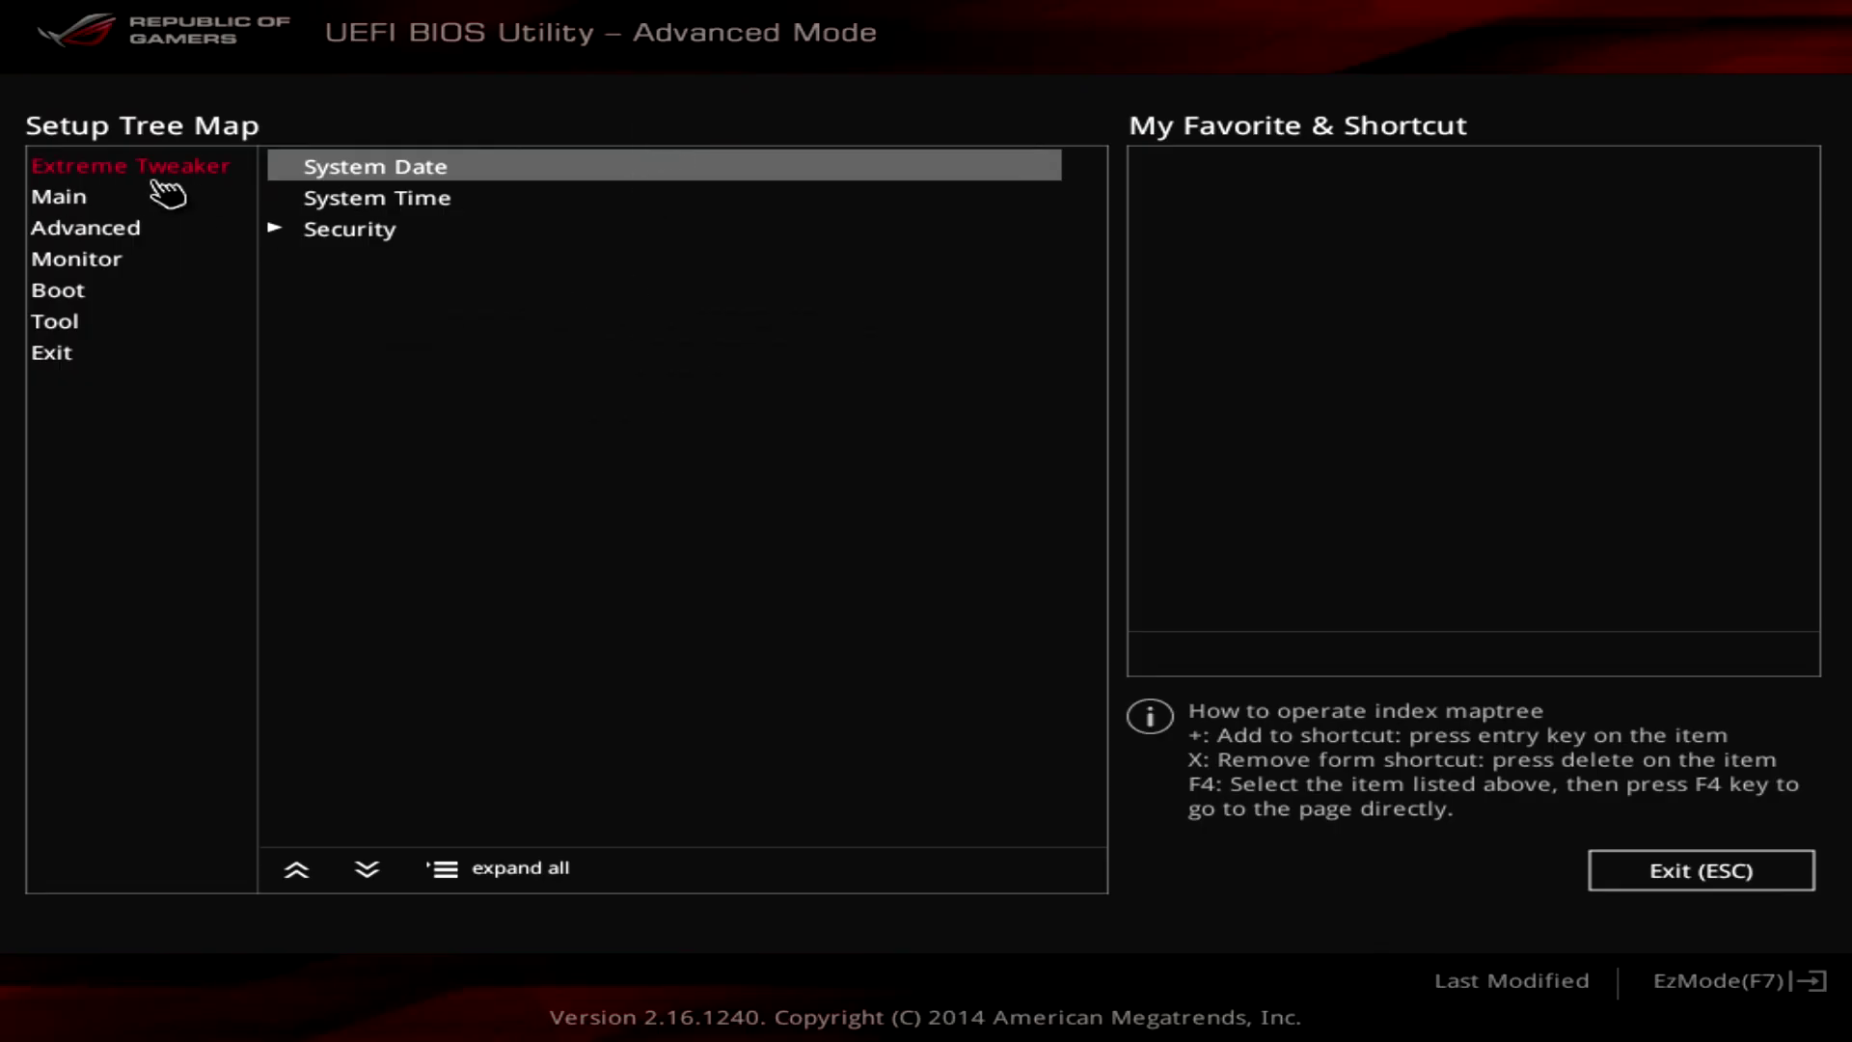
mouse_move(417, 179)
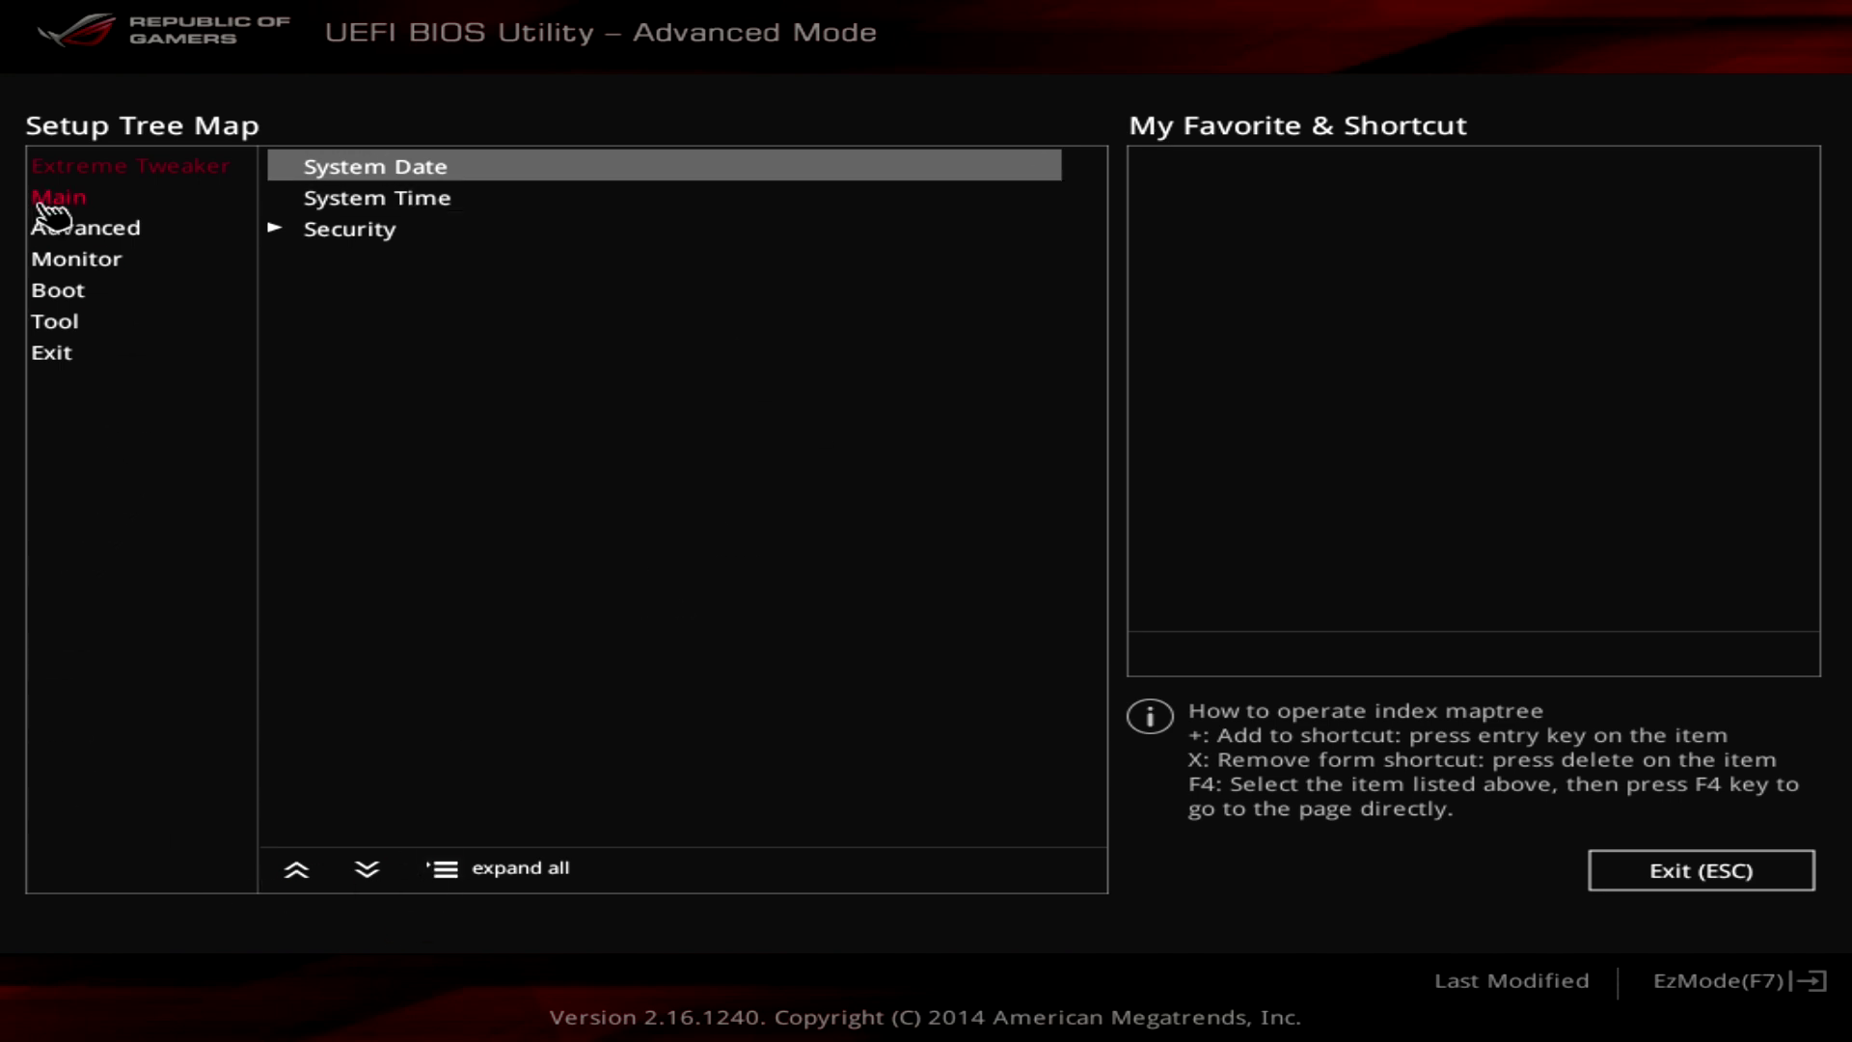
click(120, 236)
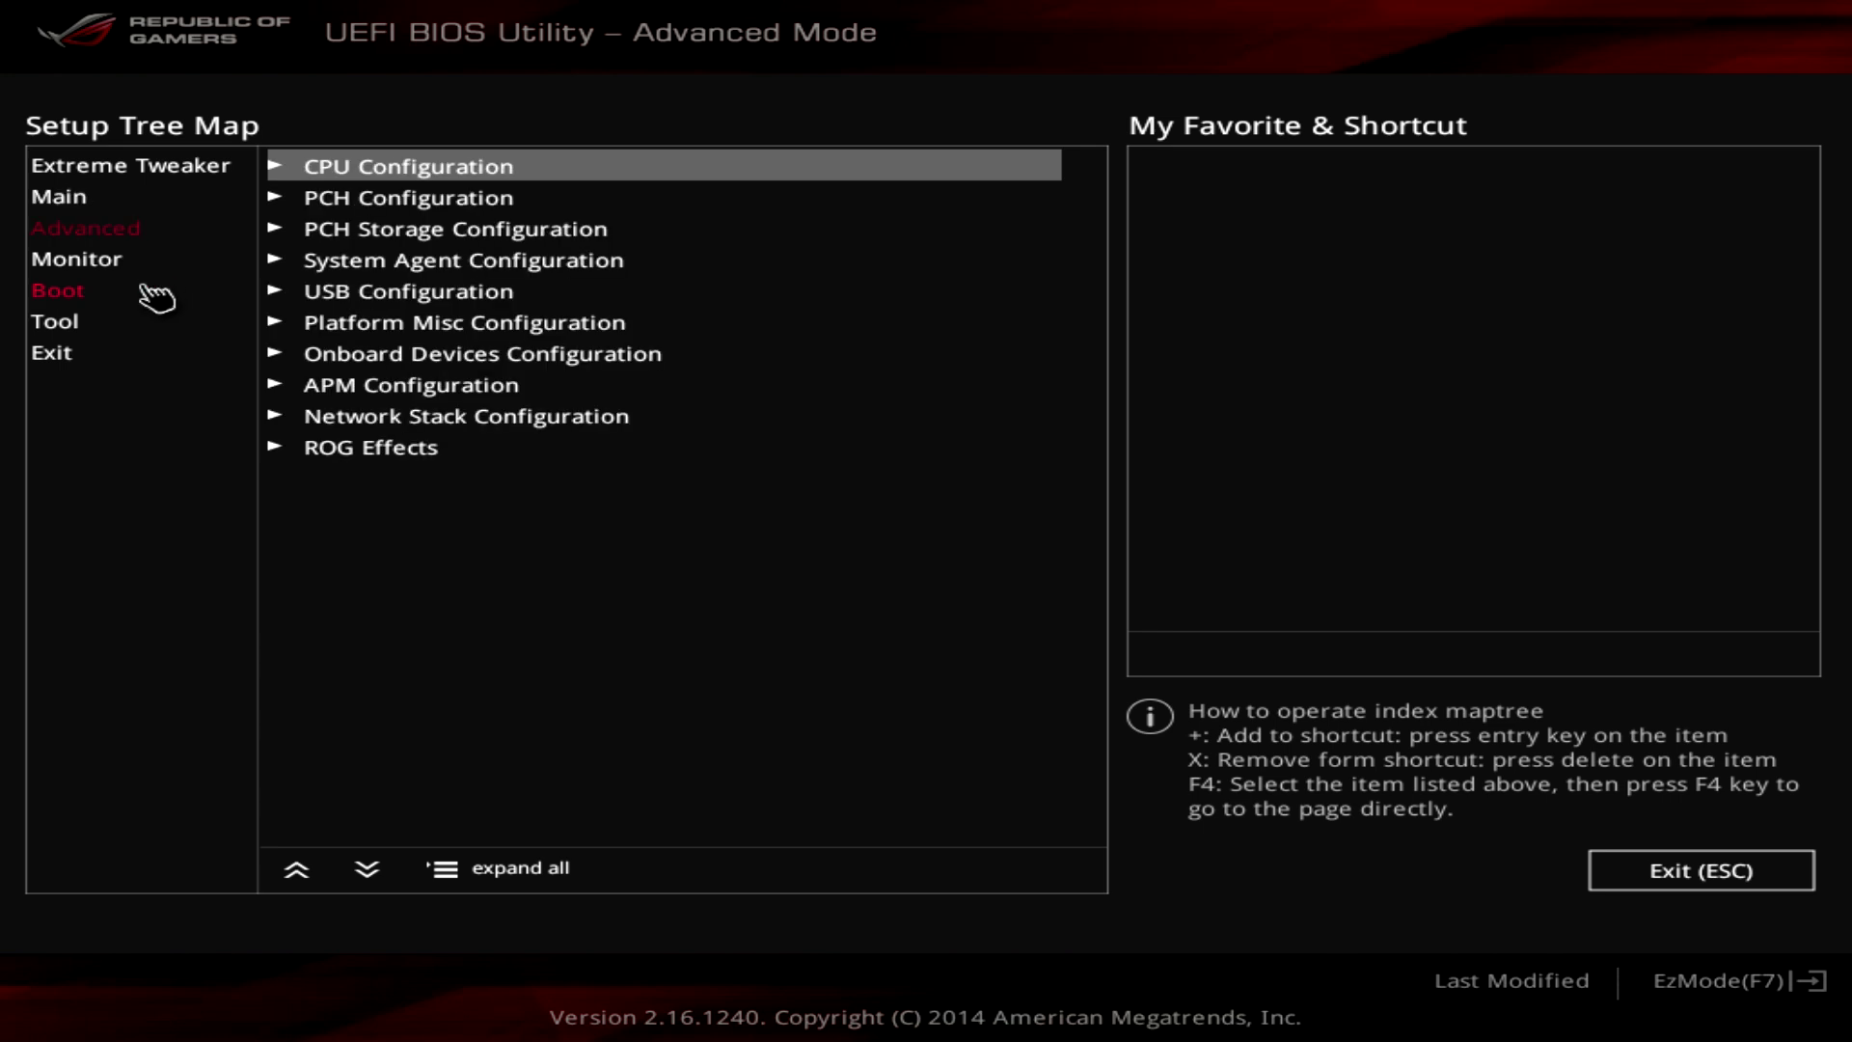
click(77, 262)
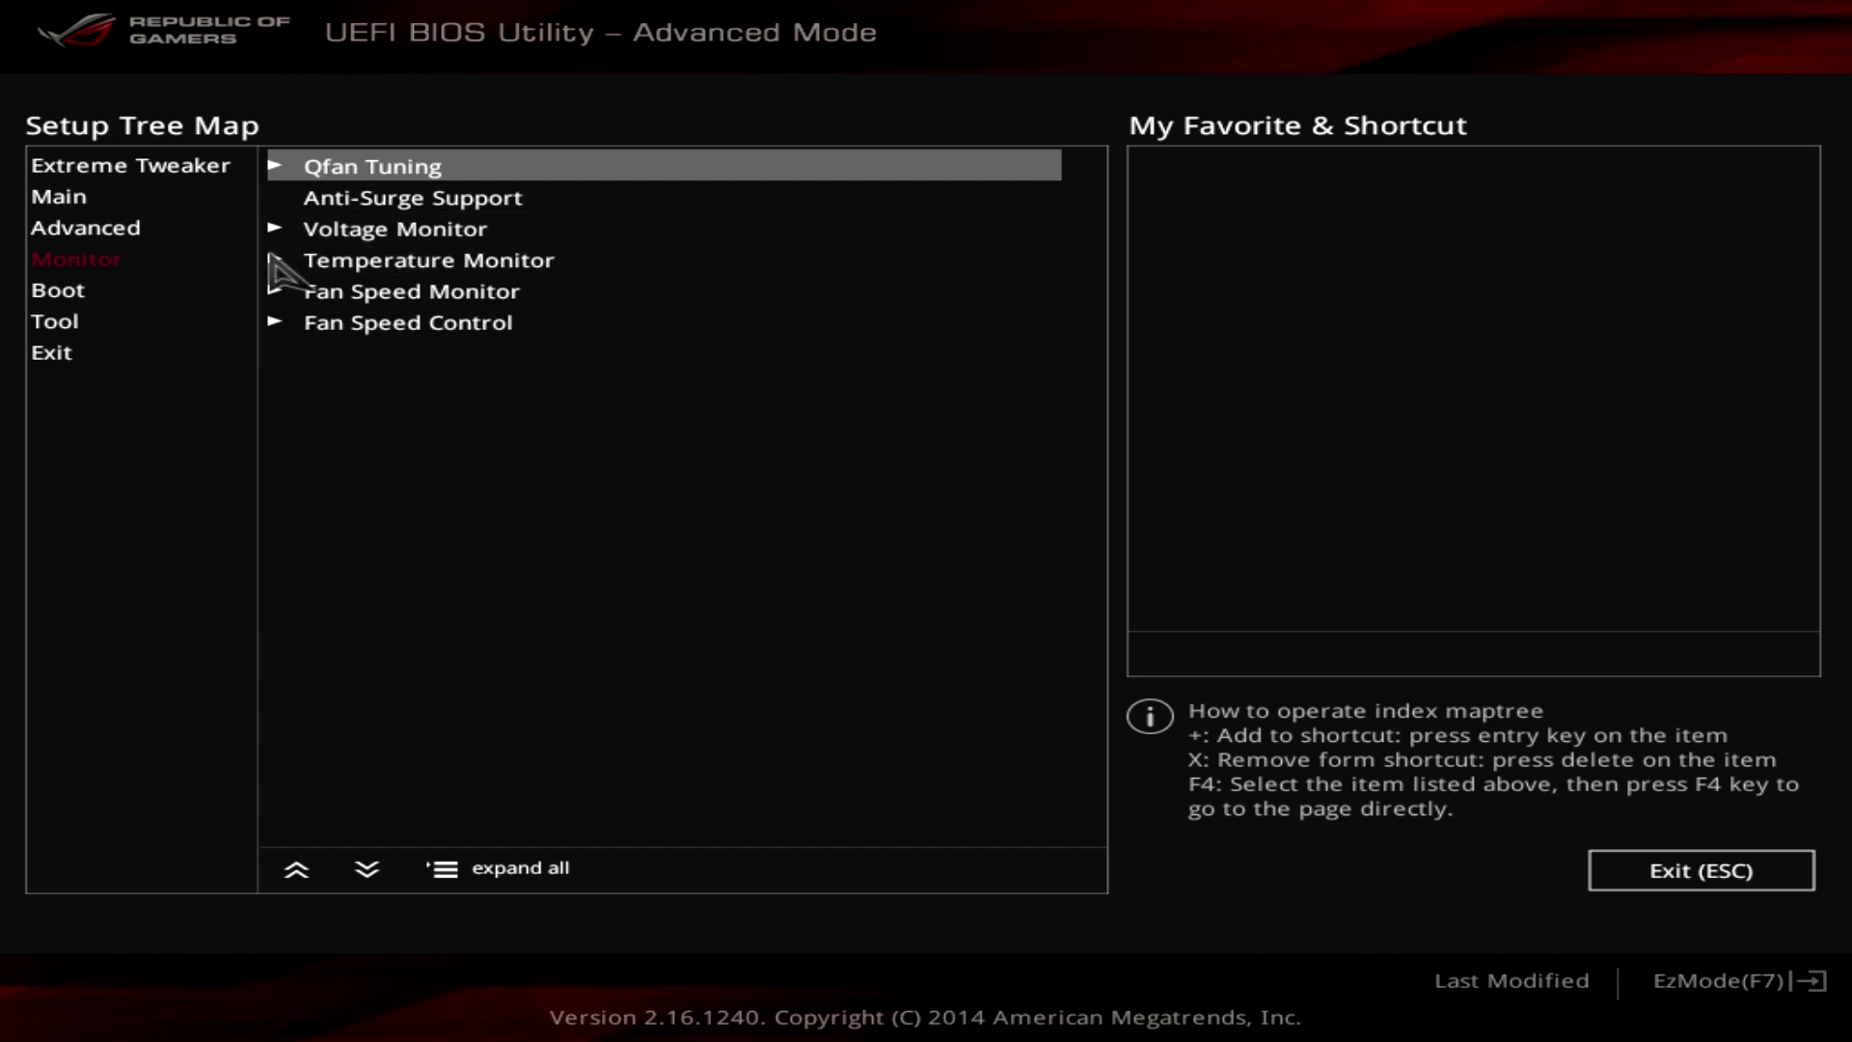
click(294, 259)
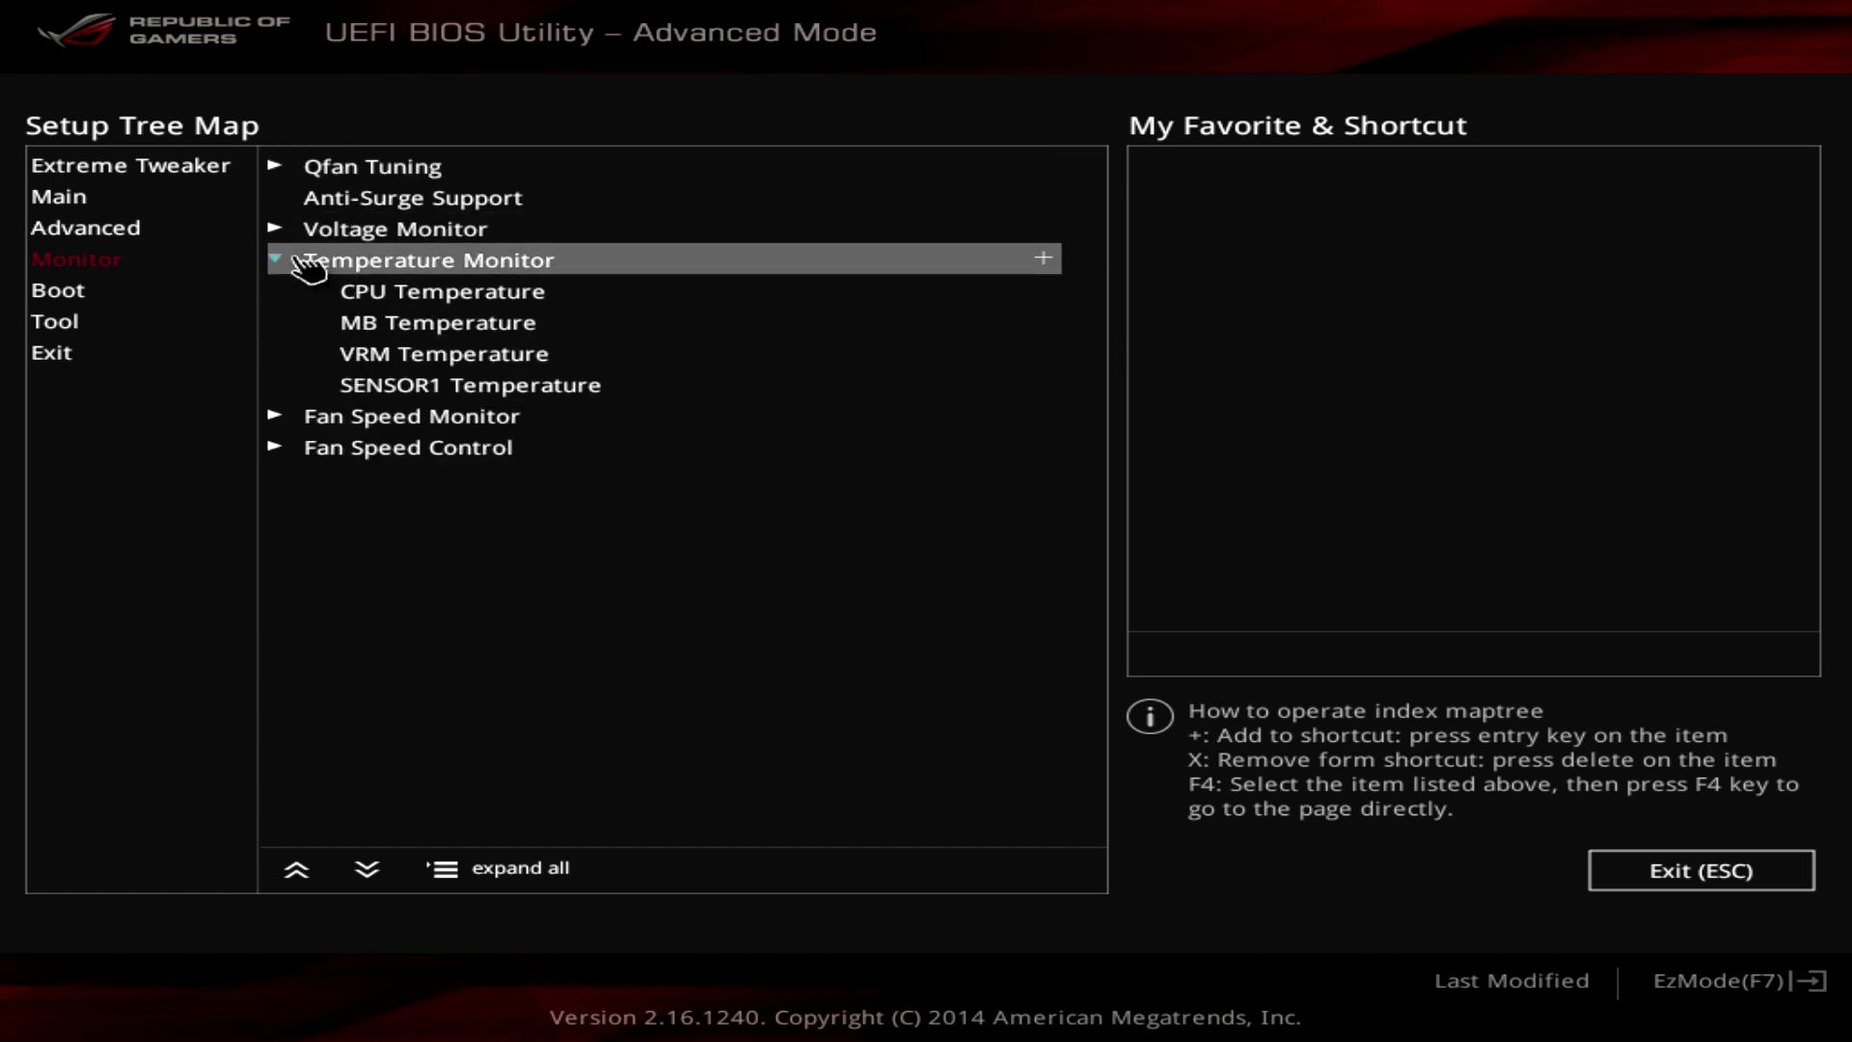
click(281, 263)
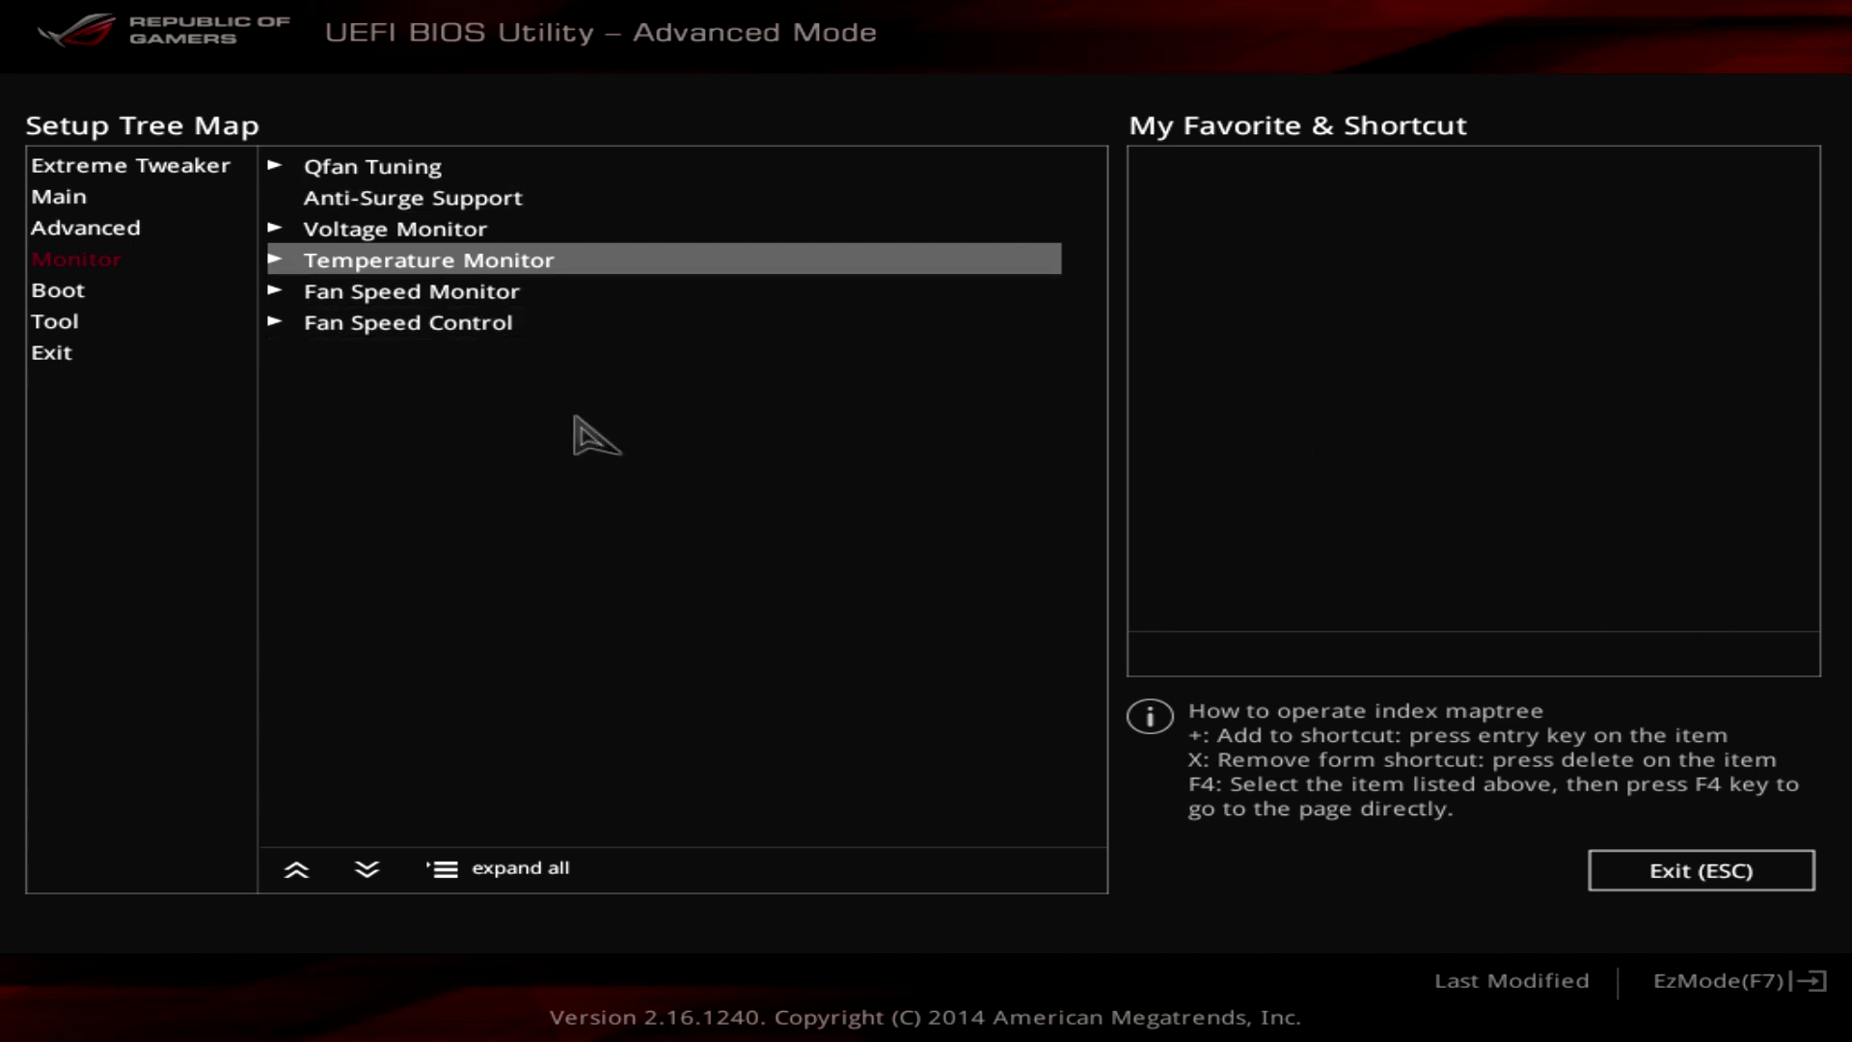
key(Escape)
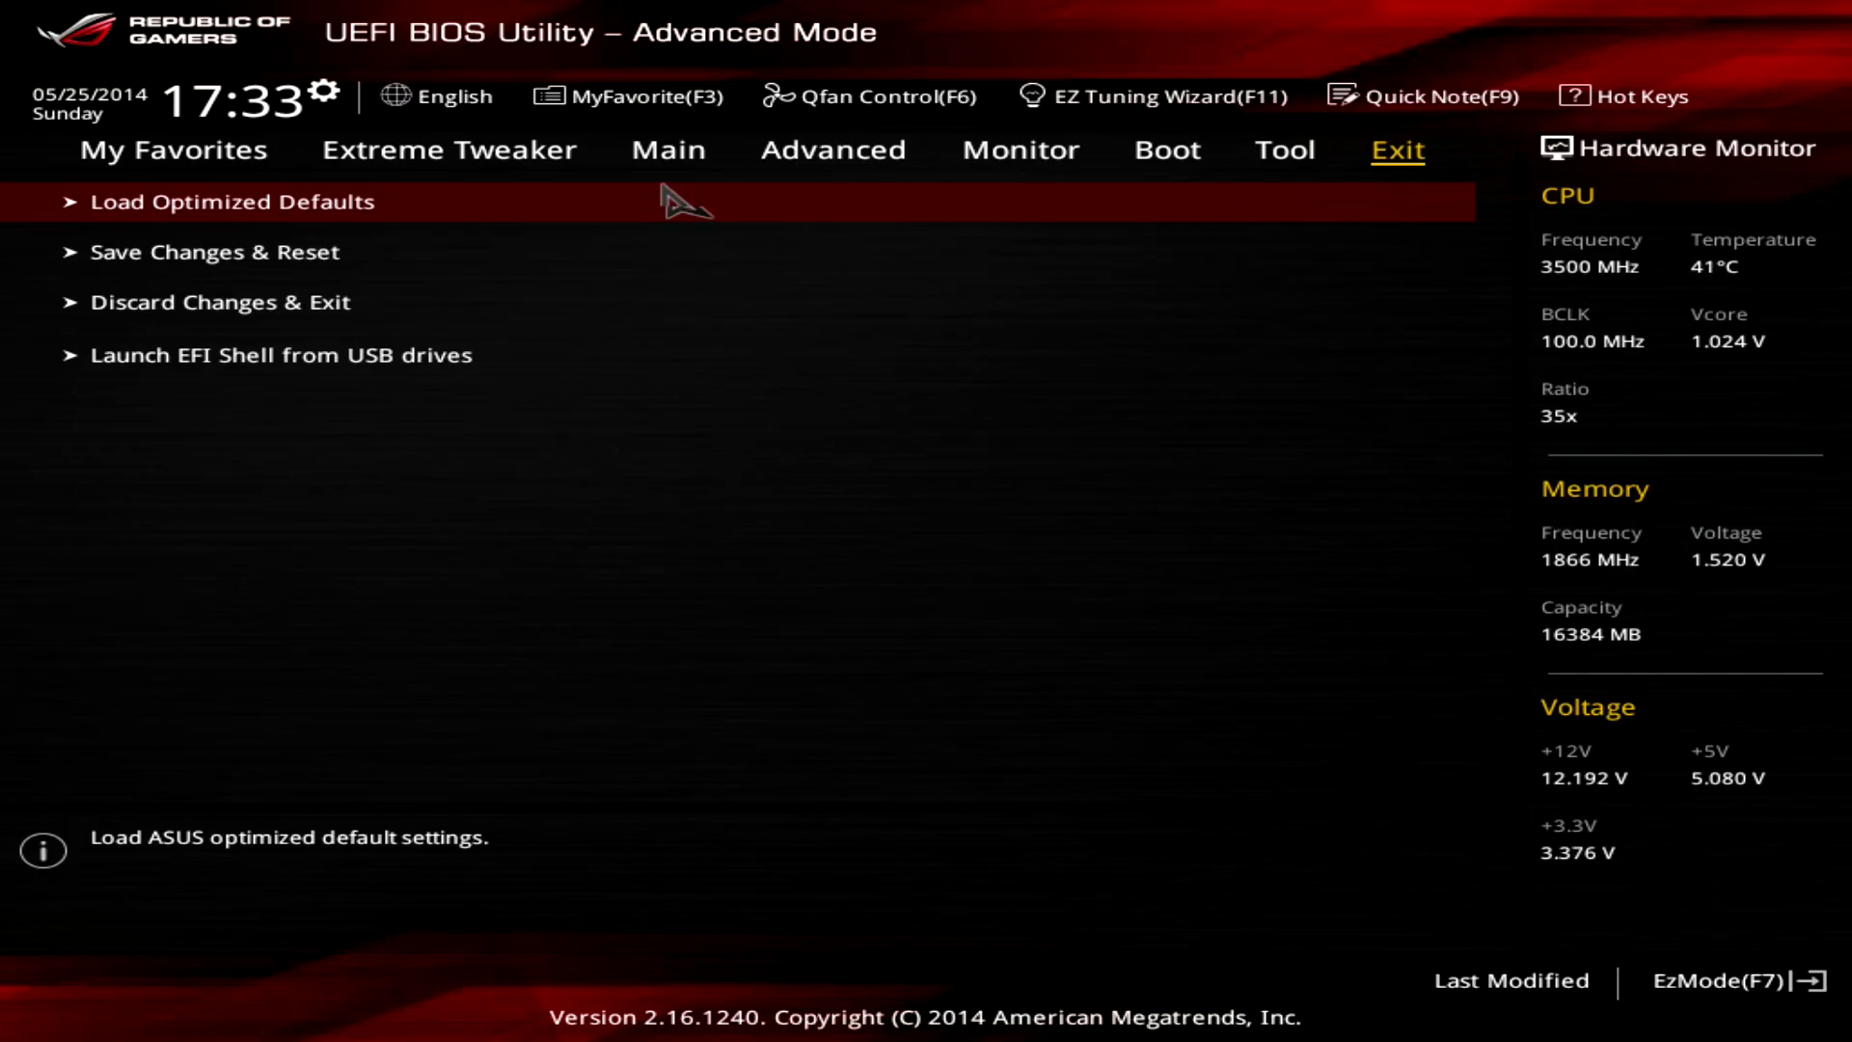
Open Q-Fan Tuning and set both the CHA2 and CHA4 fans to PWM mode.
click(891, 100)
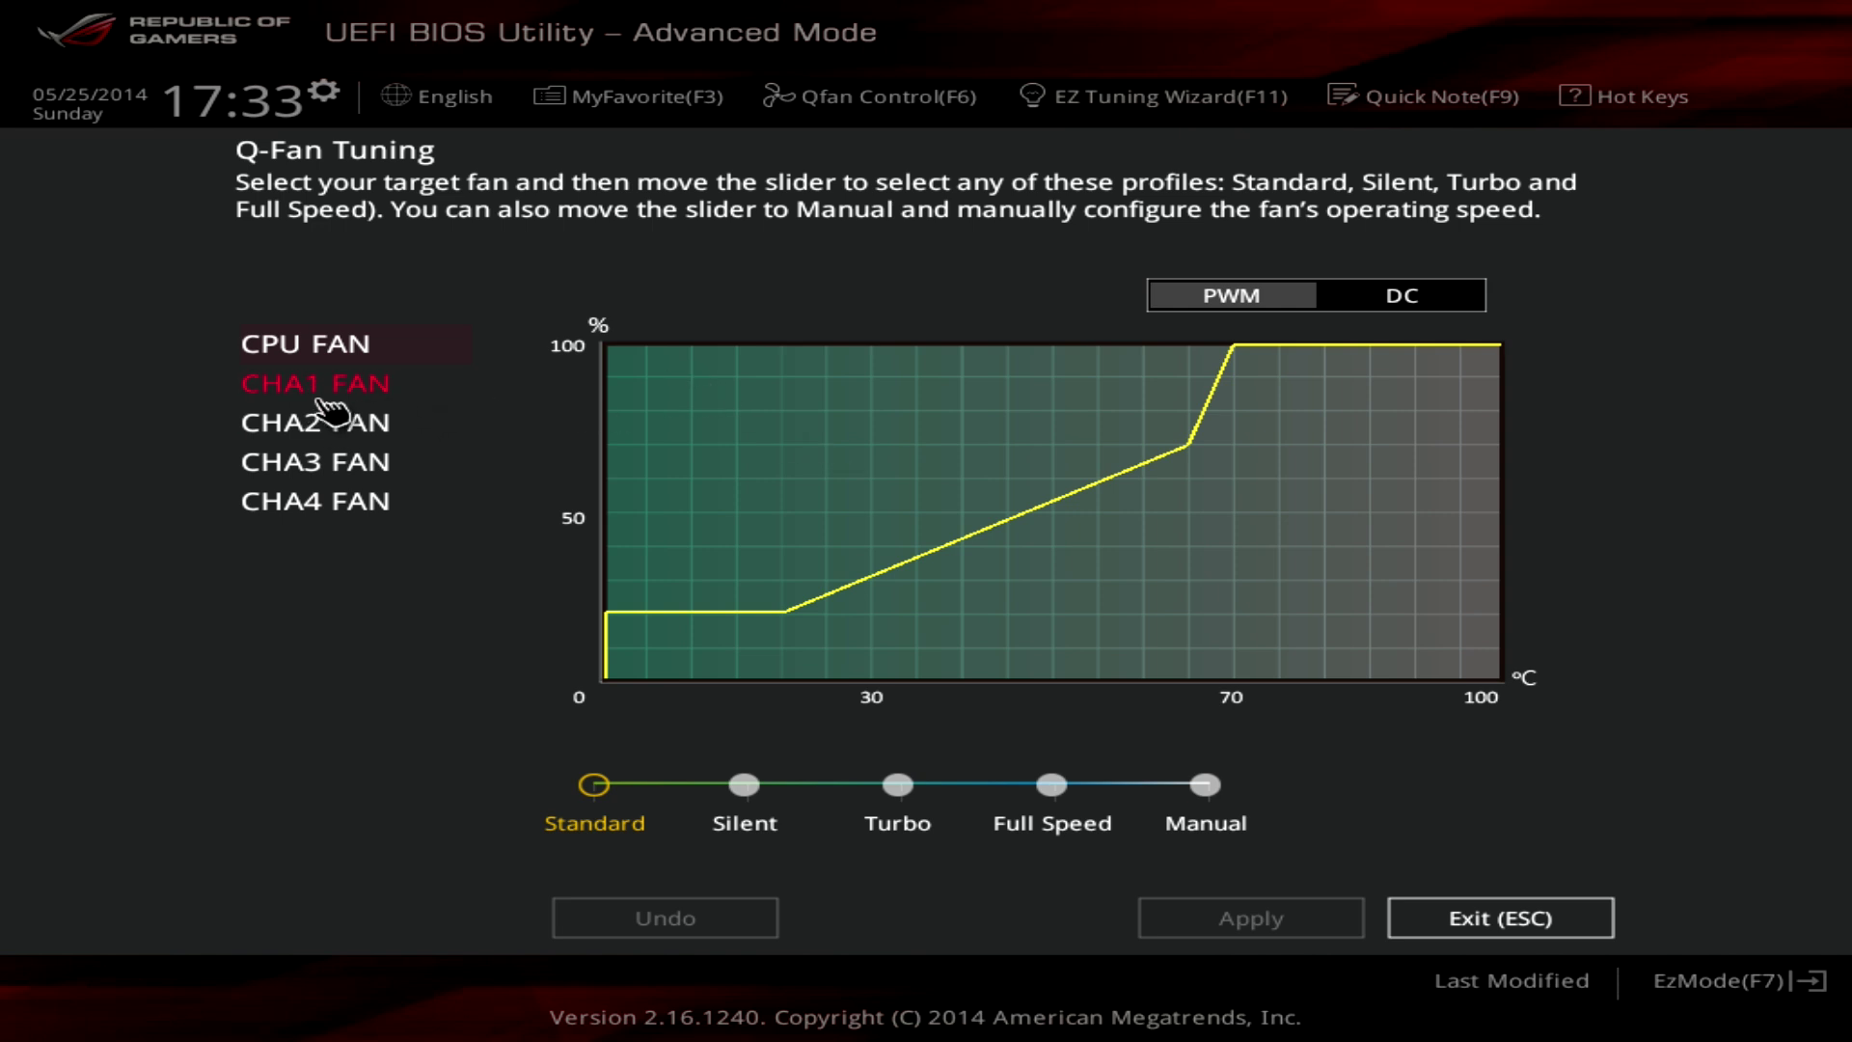
click(403, 440)
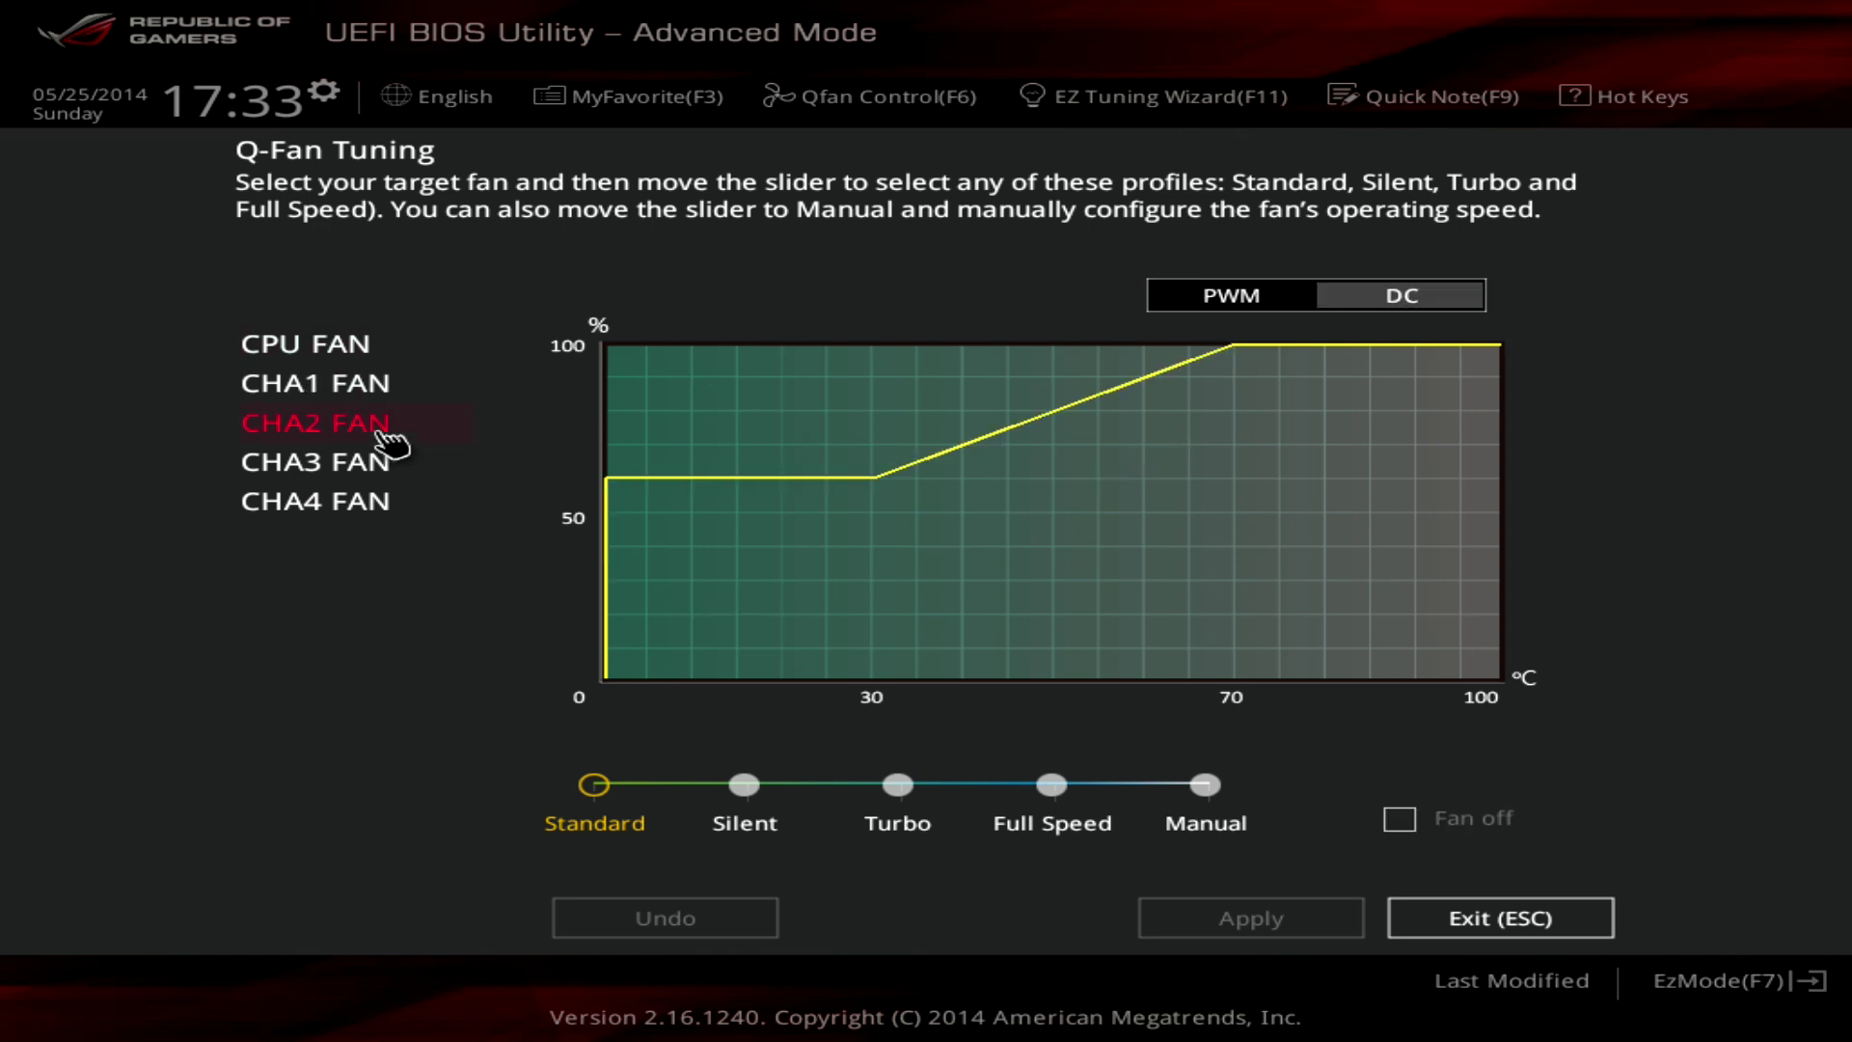
click(1248, 299)
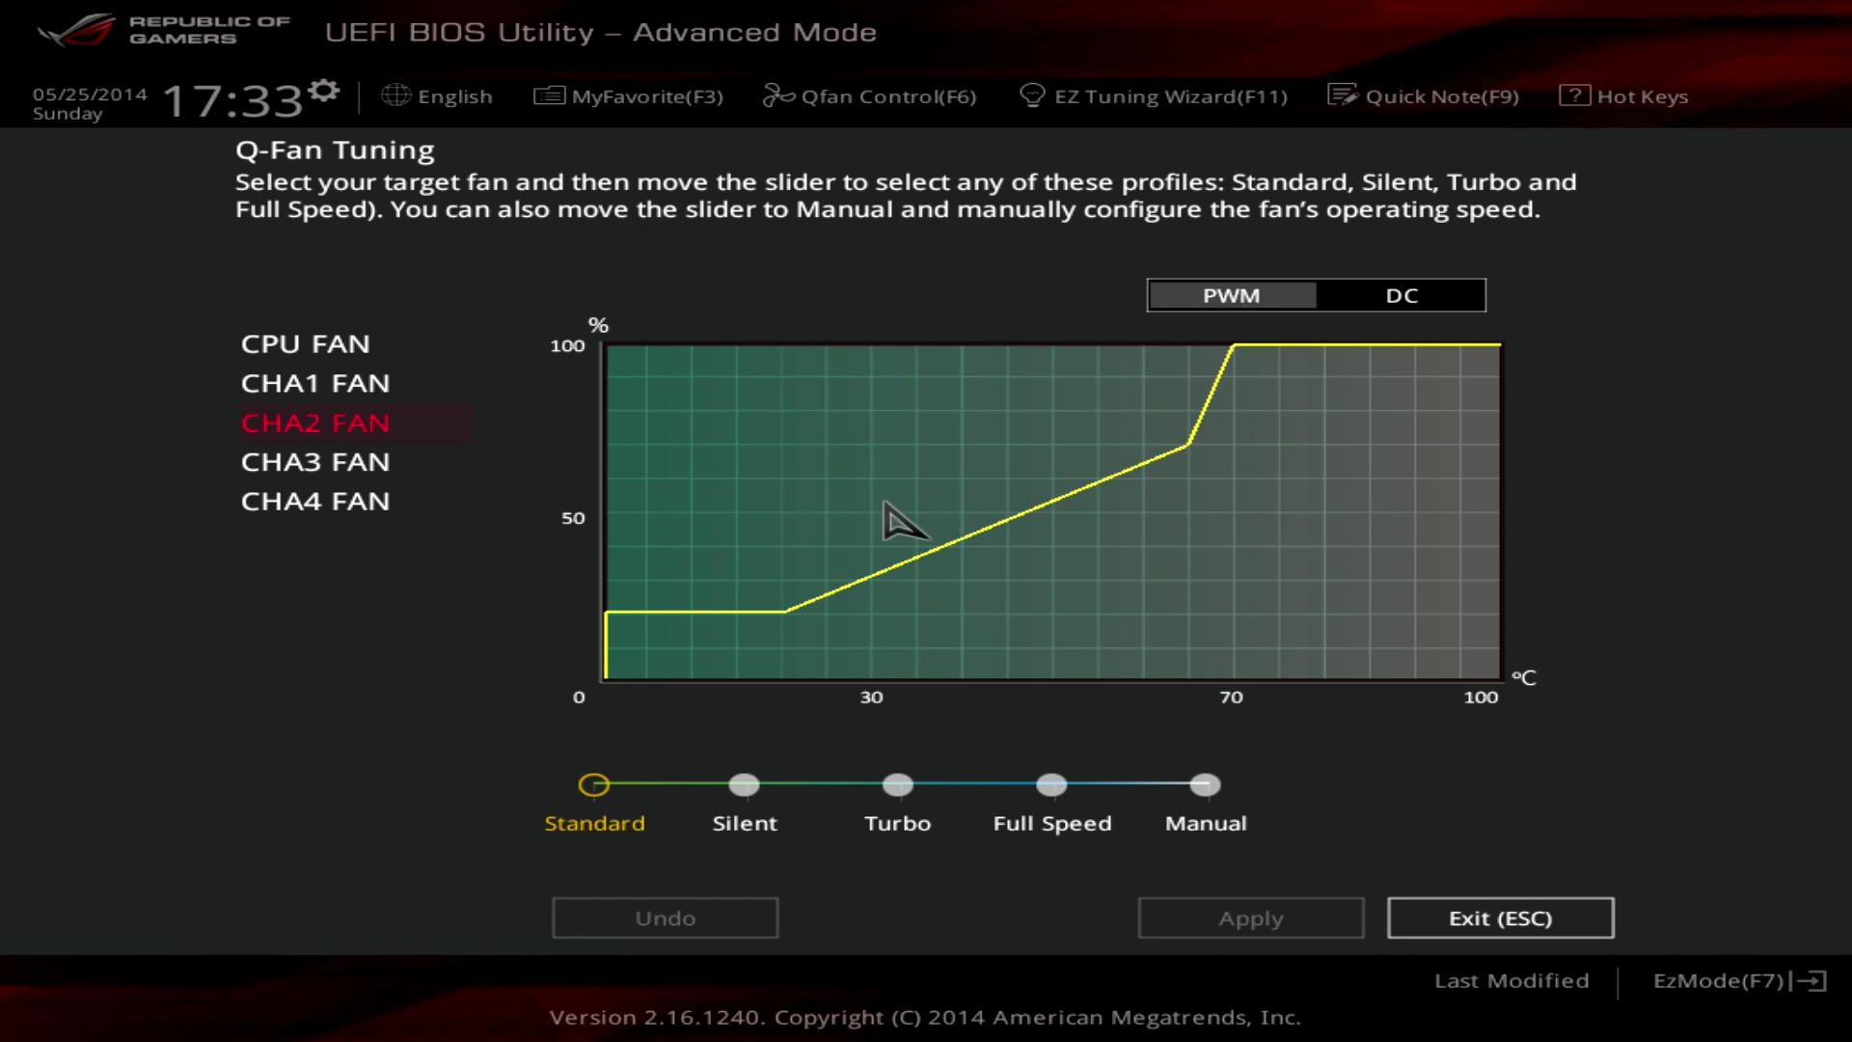
click(281, 511)
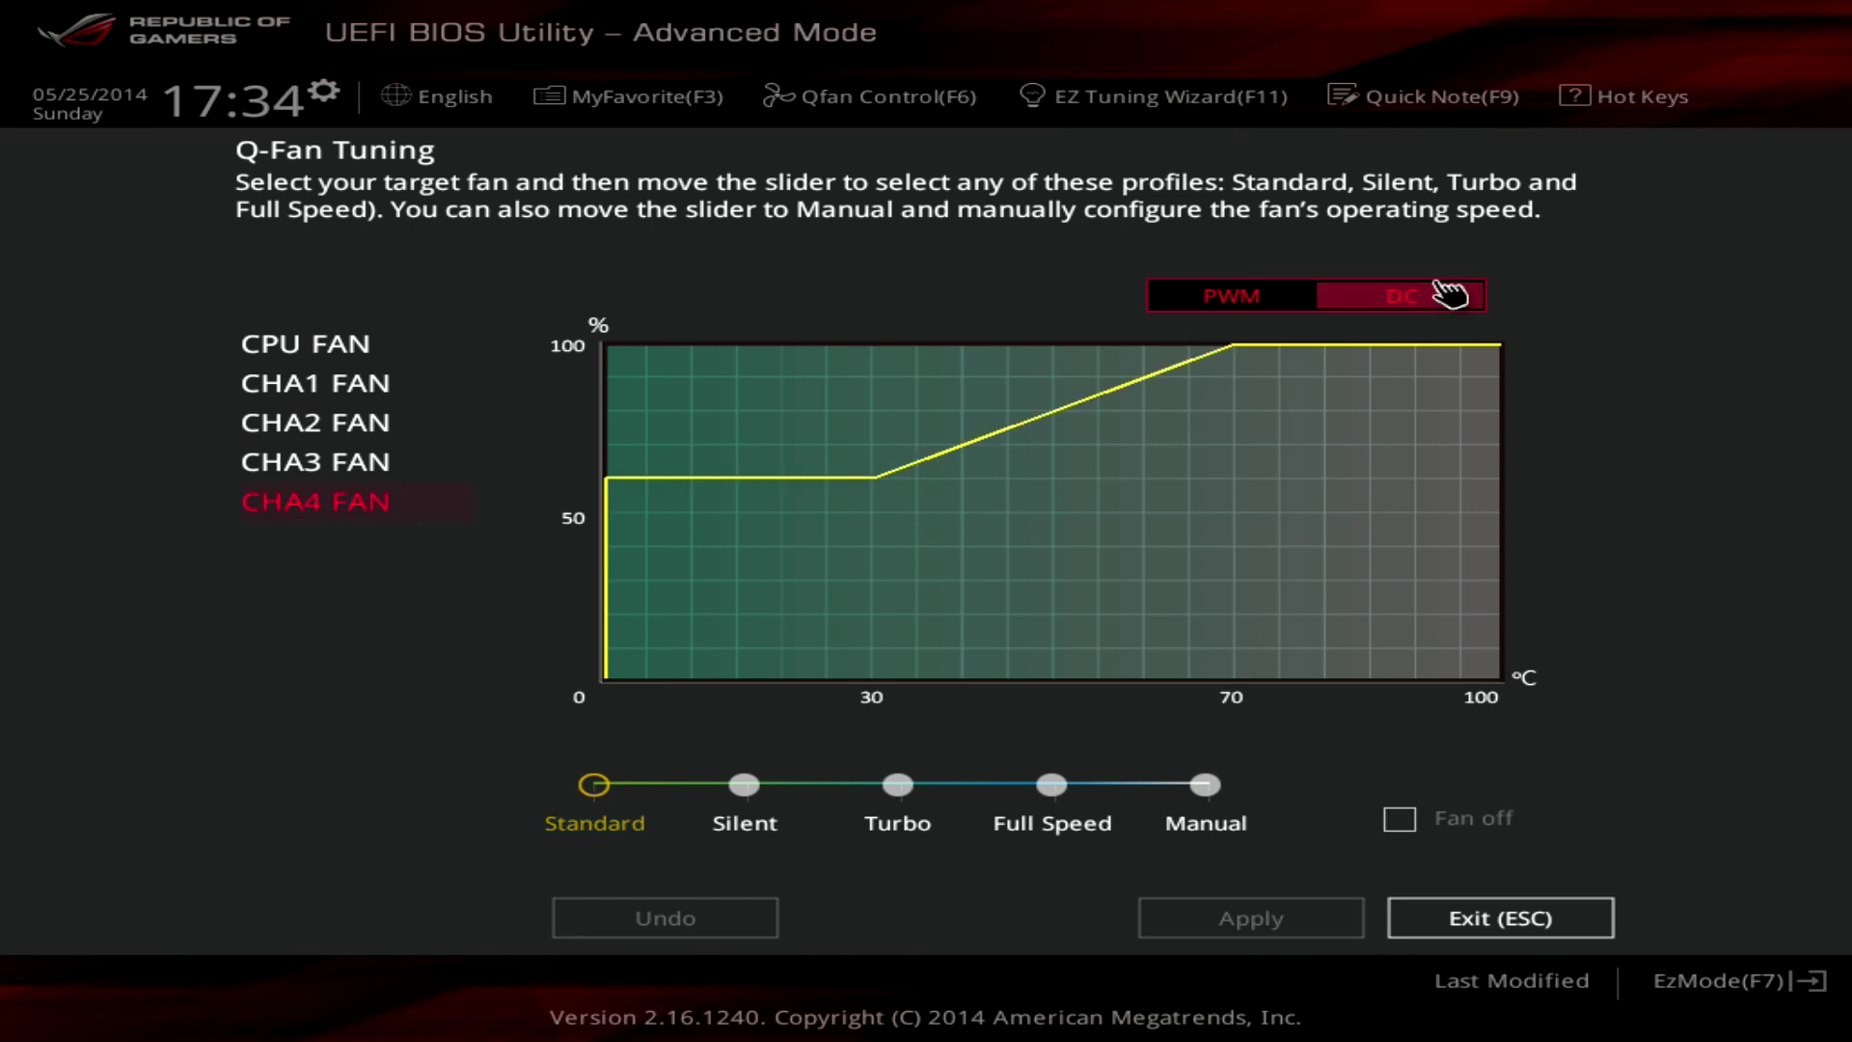
click(1235, 301)
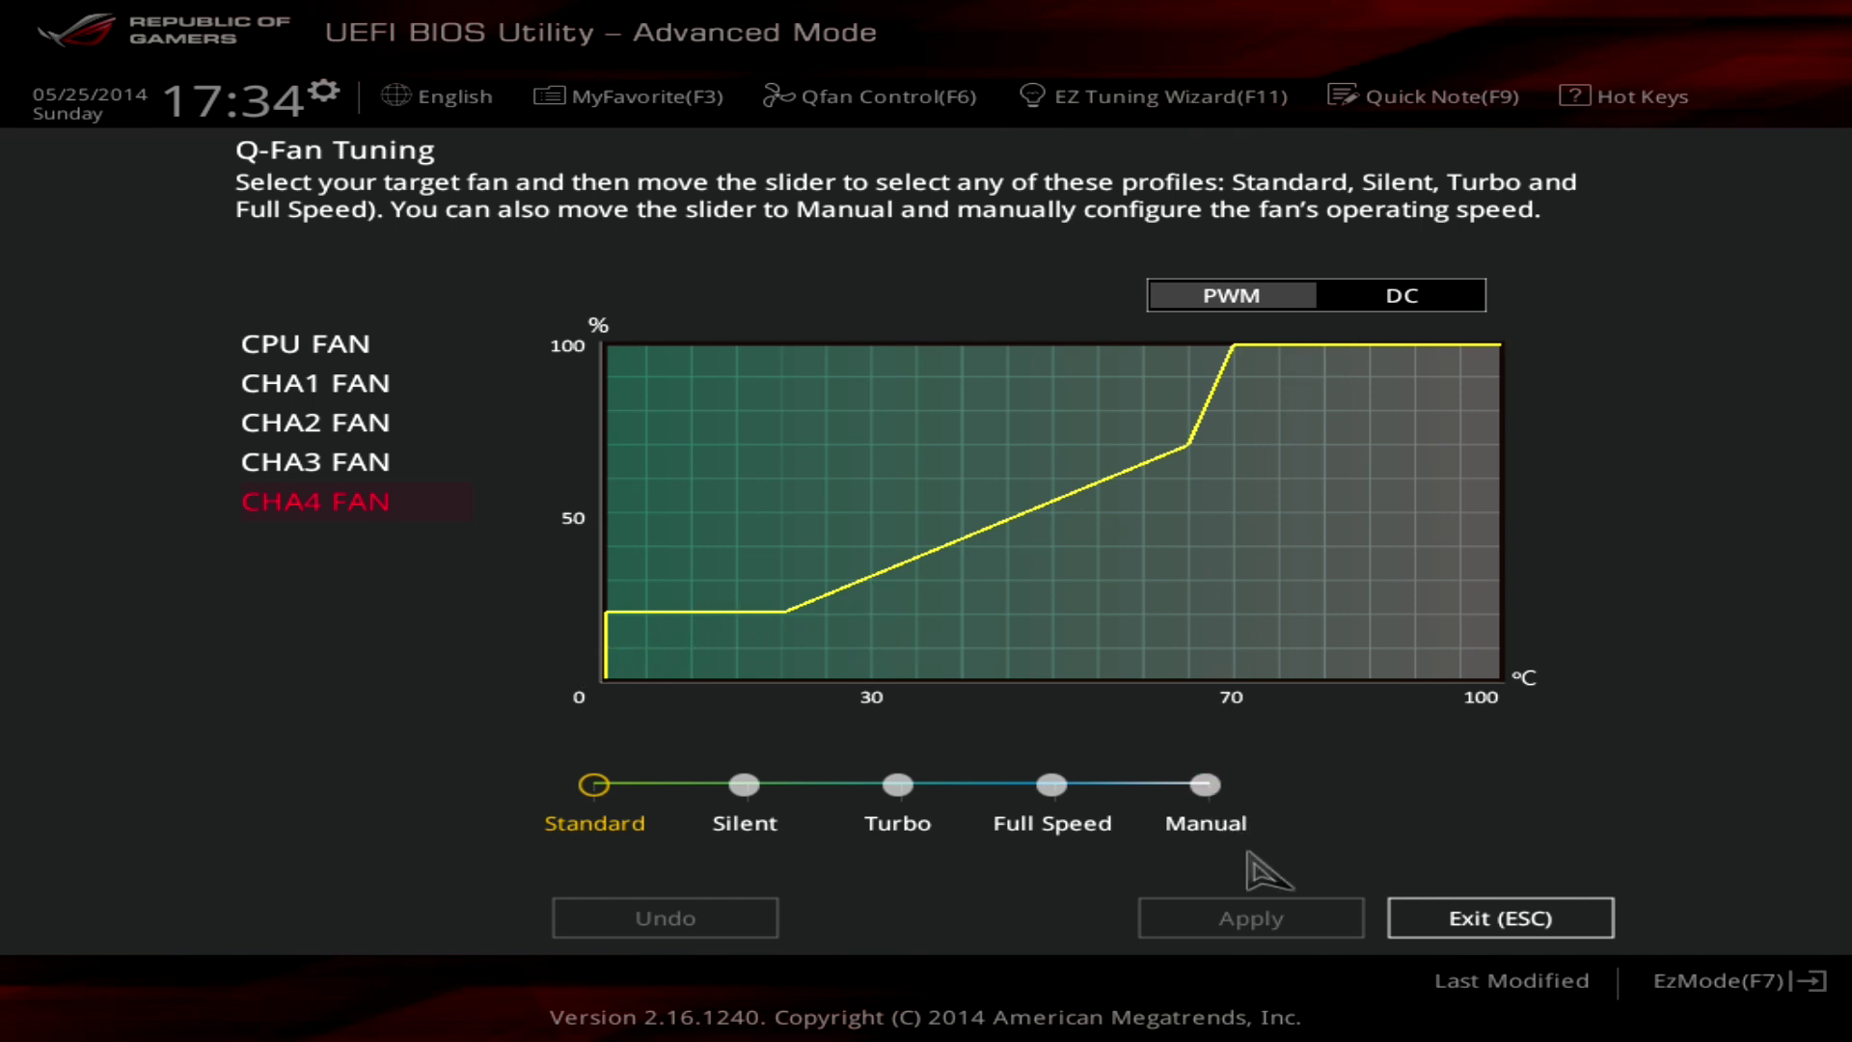
Switch the CHA4 fan to the Manual profile and raise the middle point of its curve to about 90% duty.
click(1205, 785)
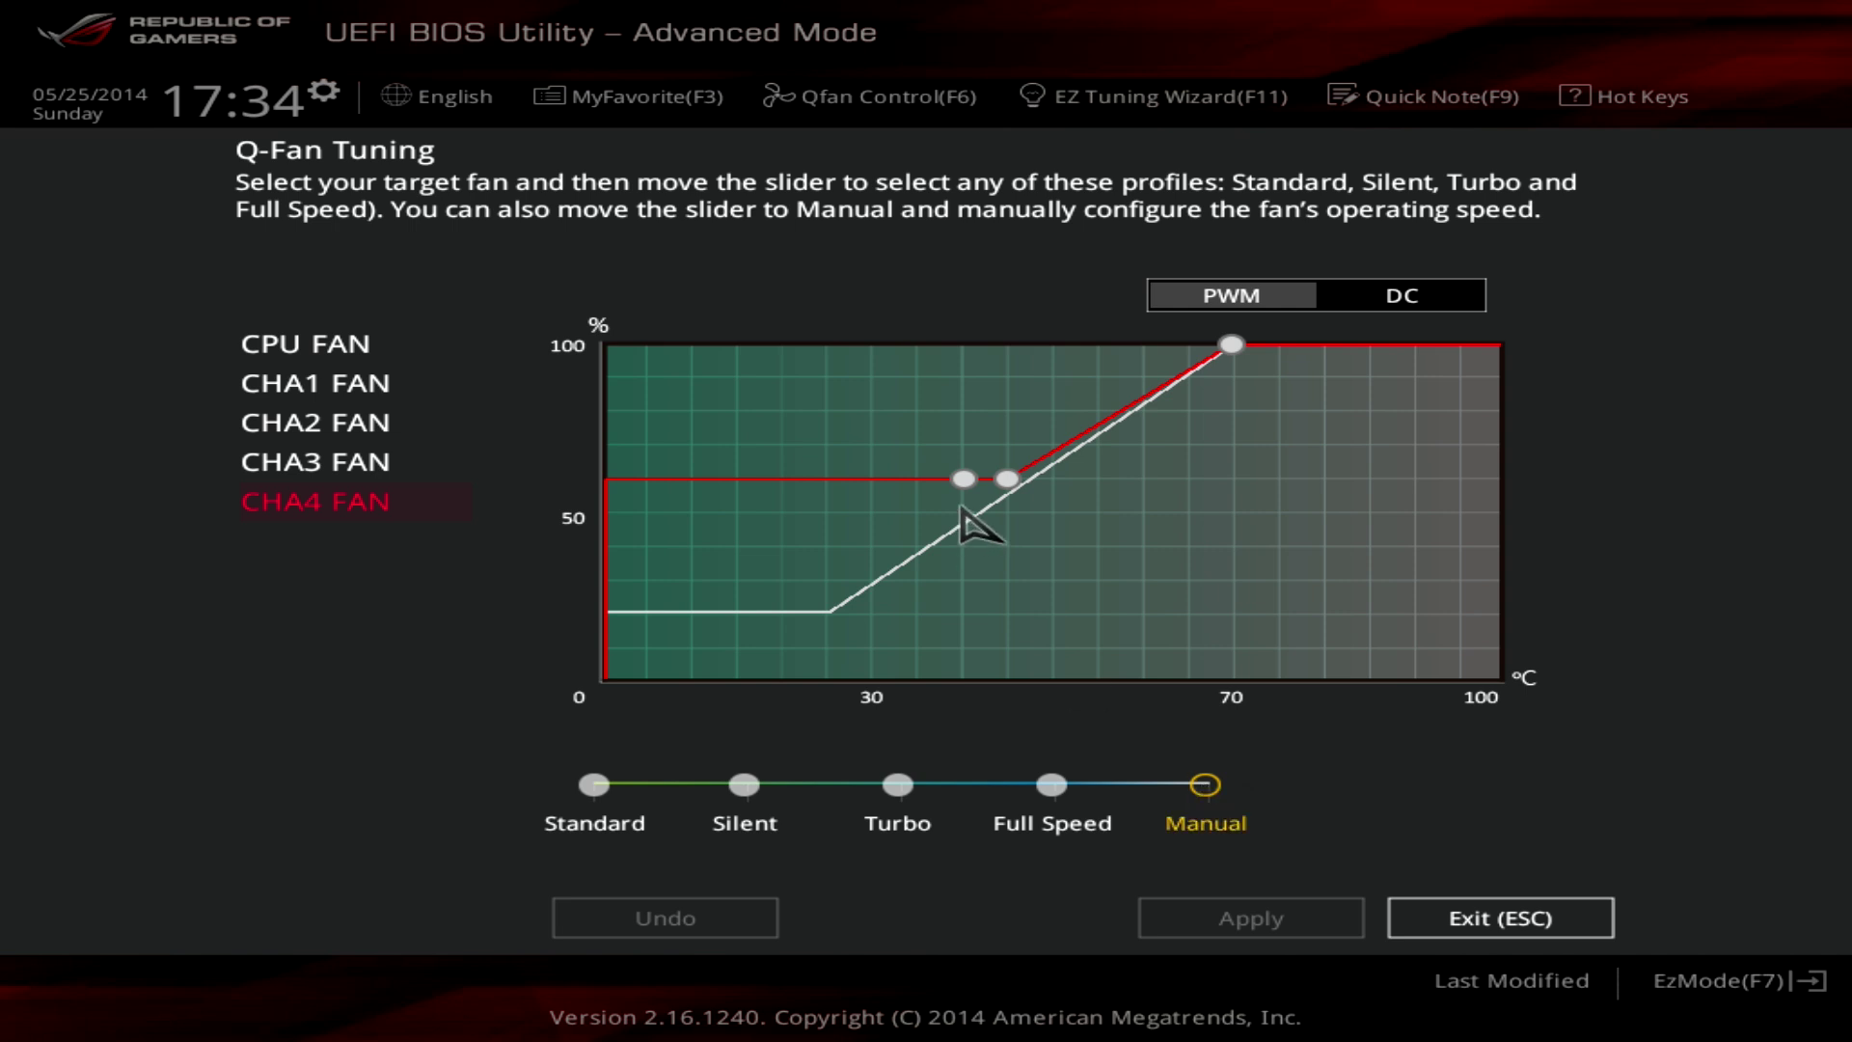
mouse_move(913, 531)
mouse_move(912, 531)
mouse_down()
mouse_move(967, 478)
mouse_move(813, 465)
mouse_move(954, 506)
mouse_move(969, 434)
mouse_move(919, 502)
mouse_up()
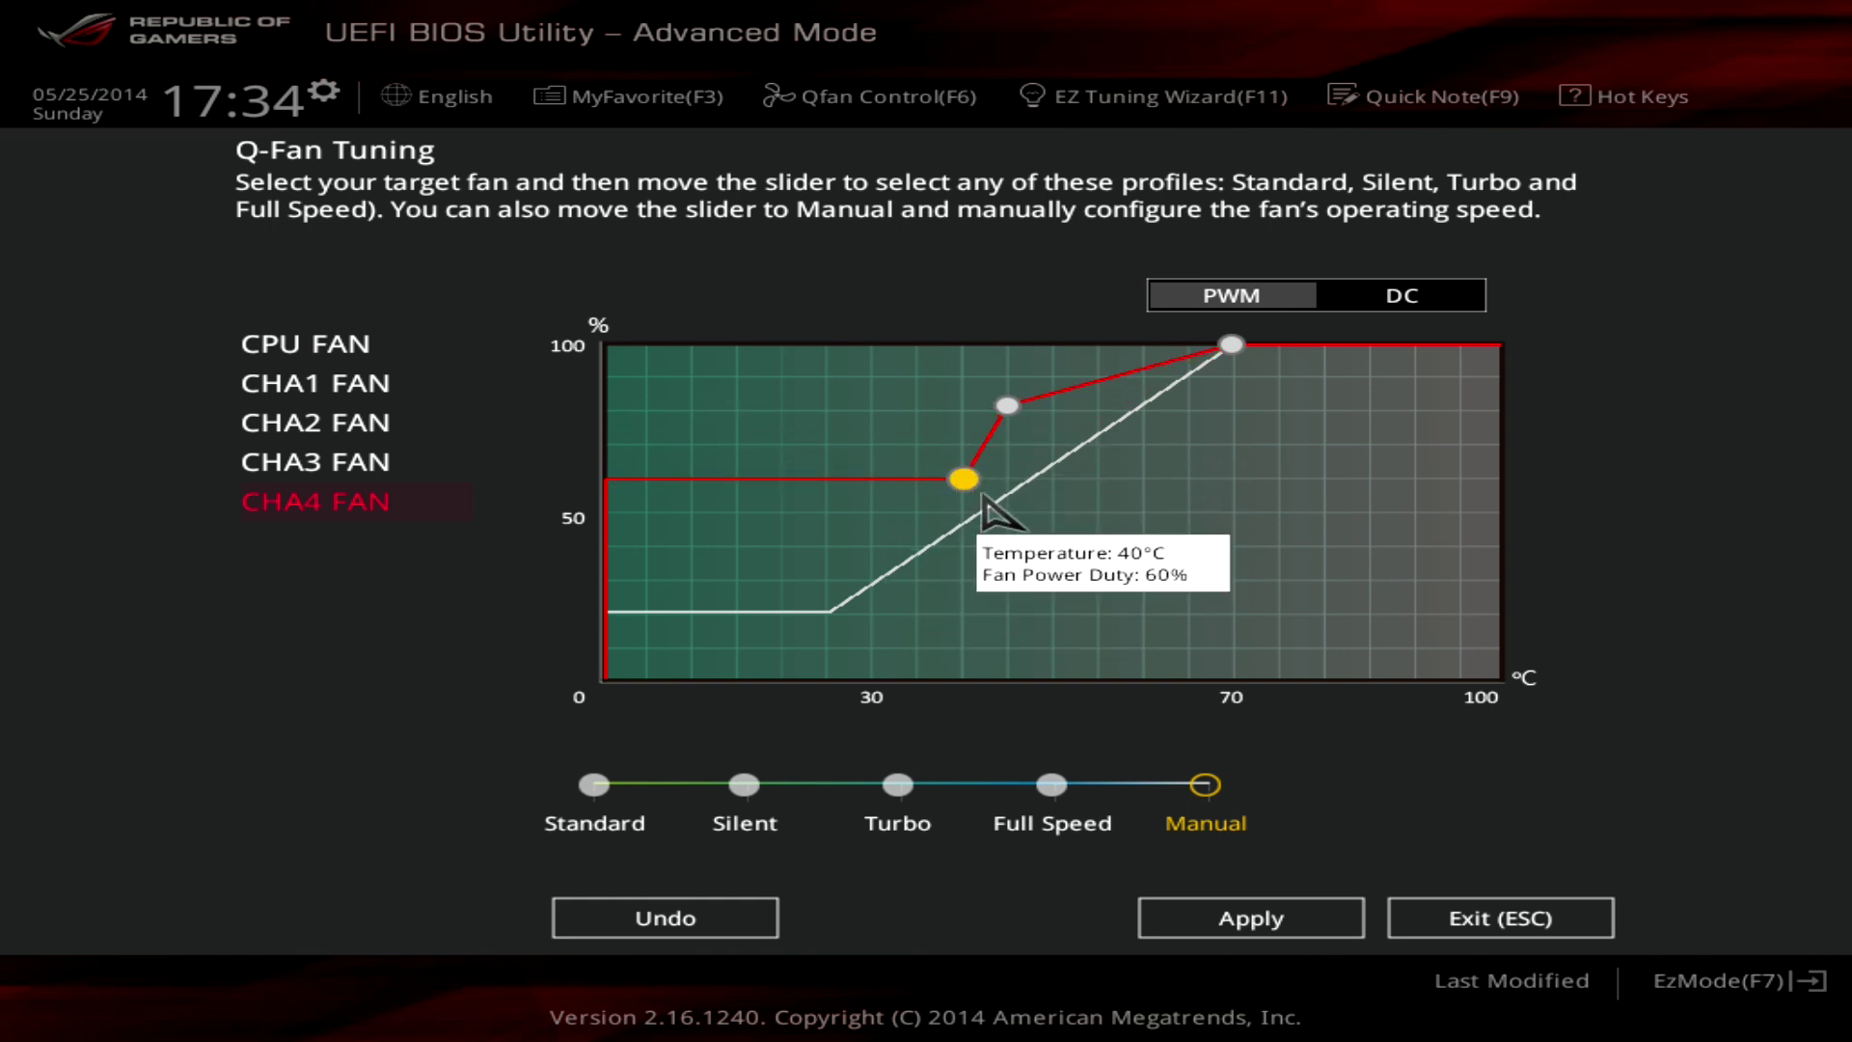
drag(964, 476, 928, 511)
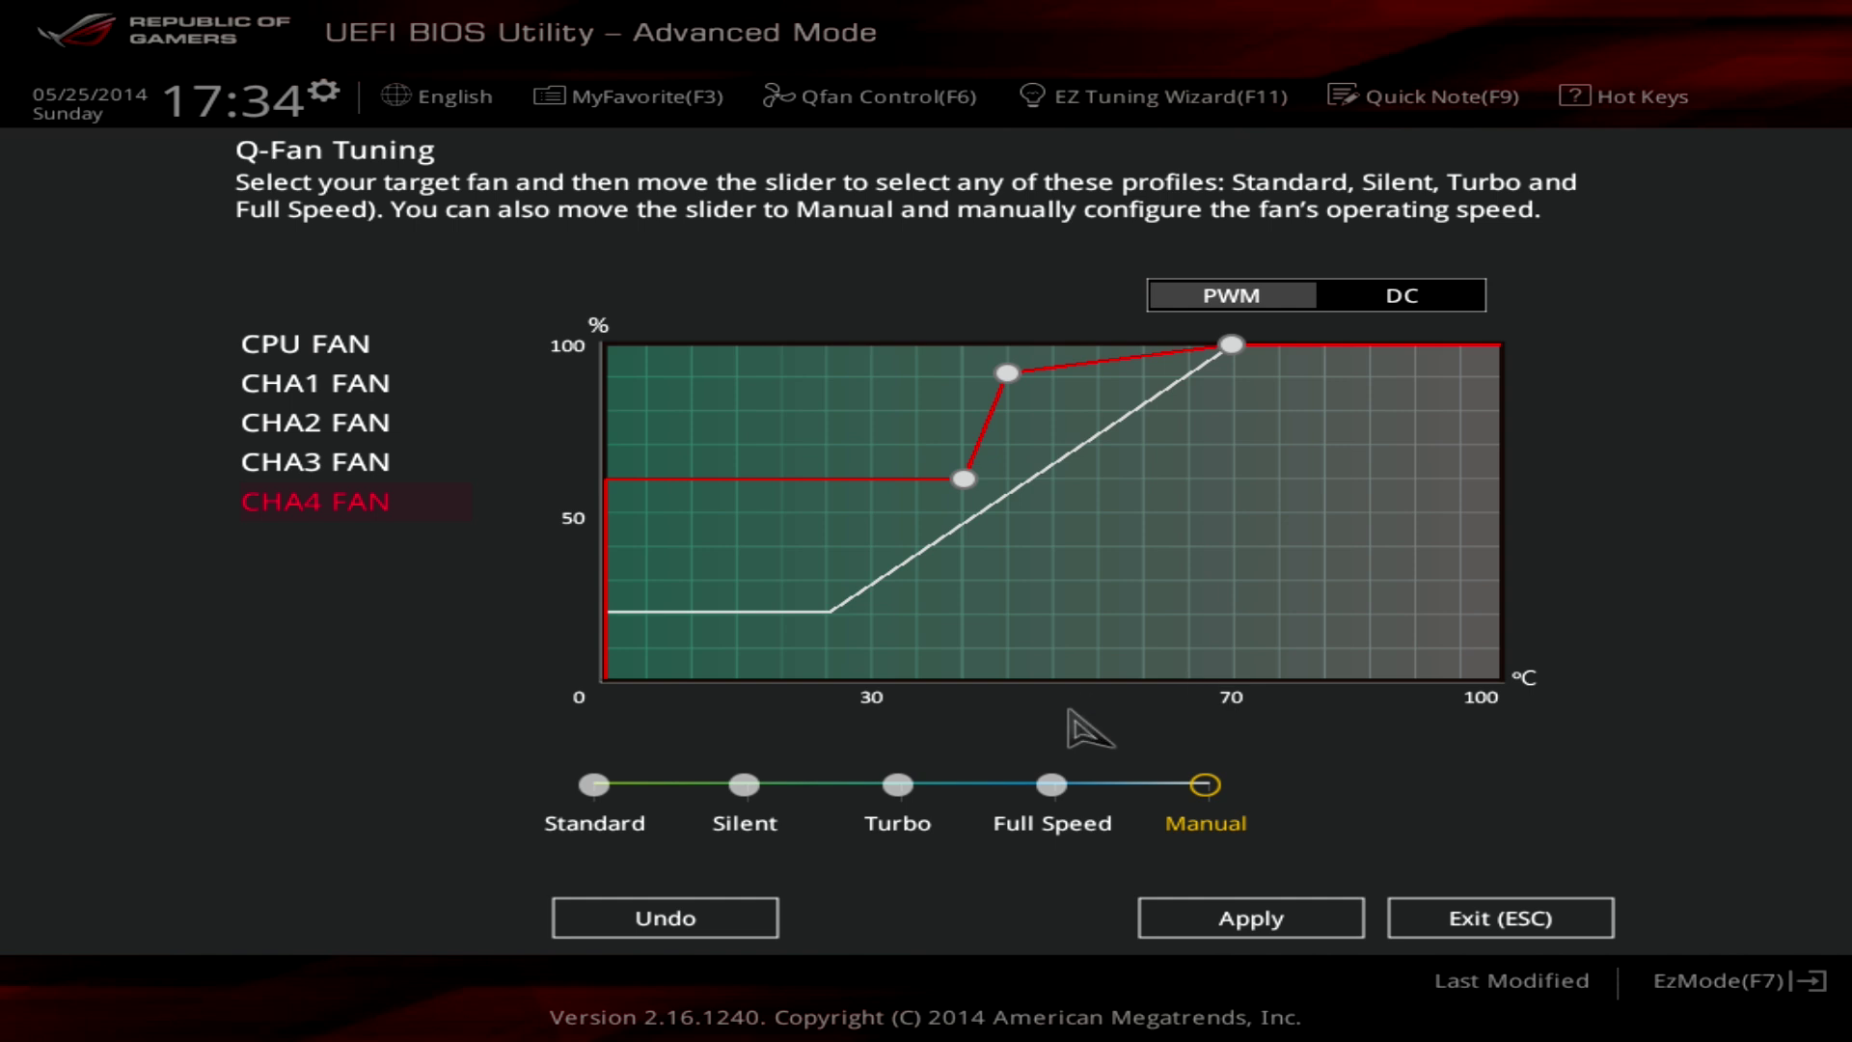
Compare the CHA4 fan's Full Speed and Silent profiles, return it to Standard, and leave Q-Fan Tuning.
click(1092, 810)
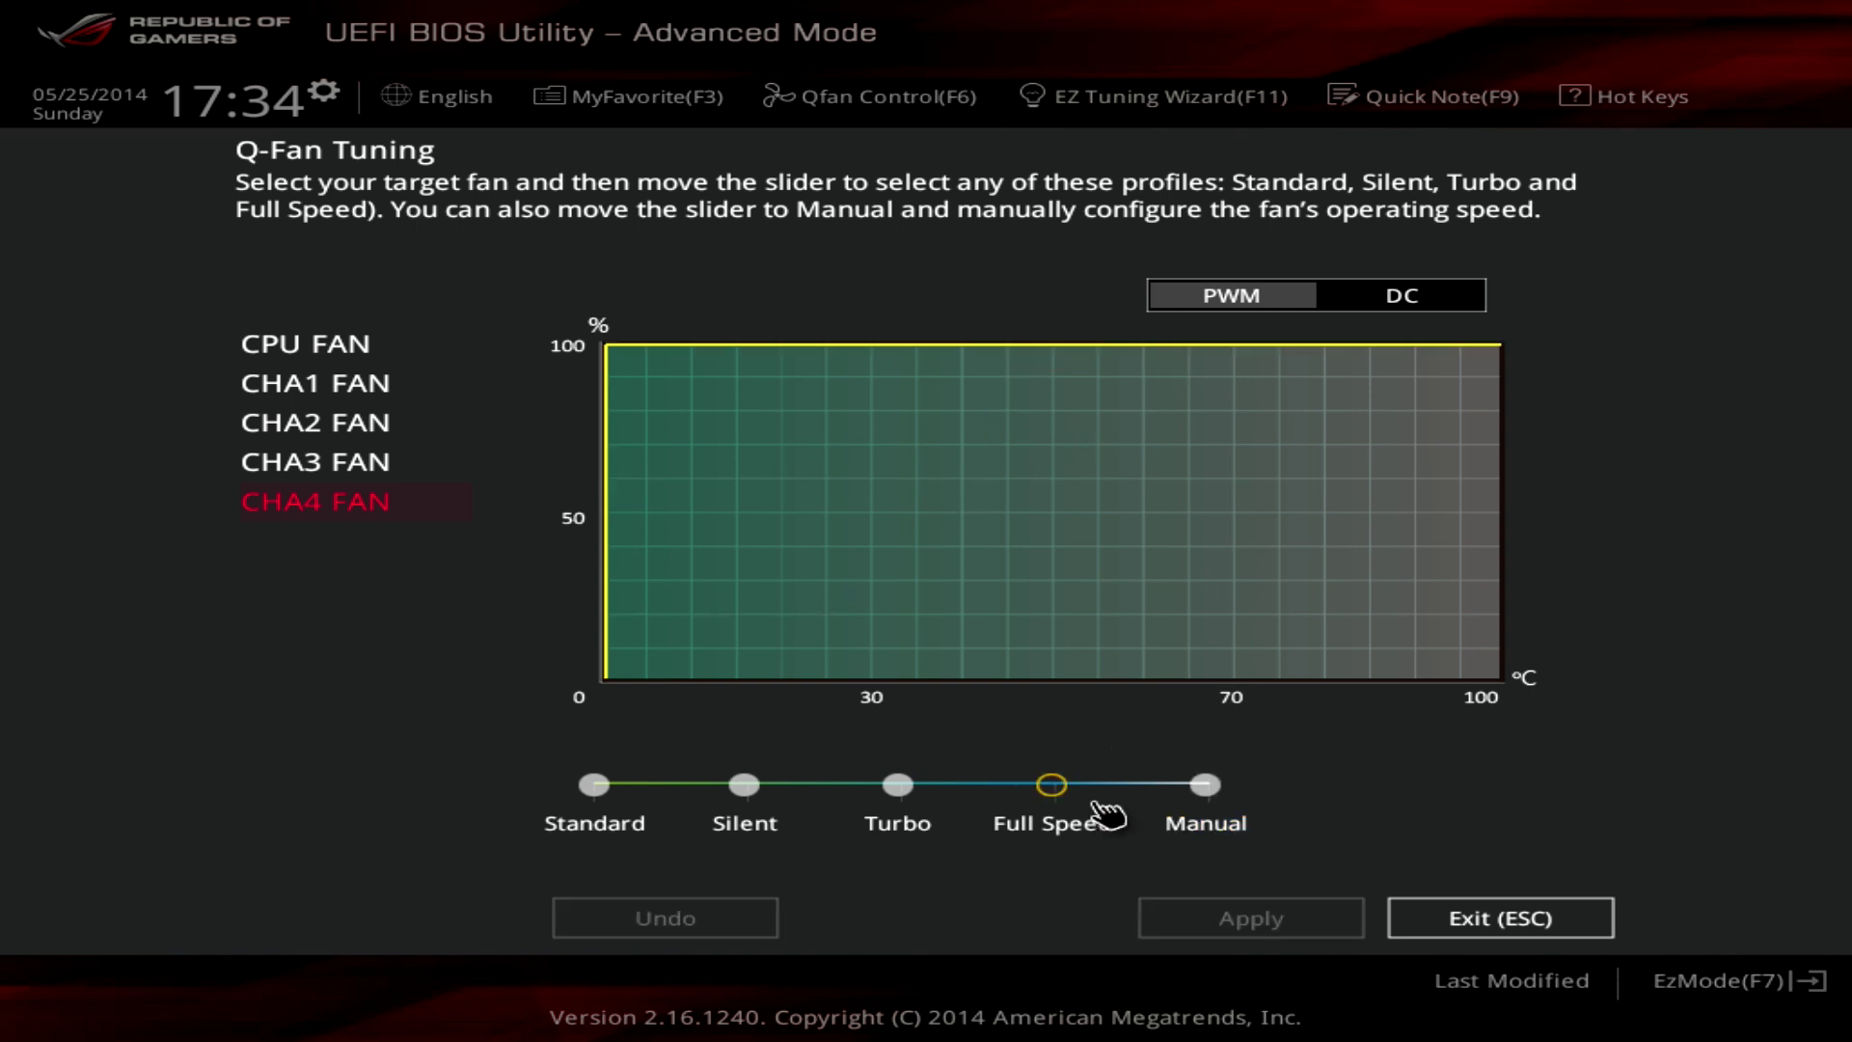
click(874, 787)
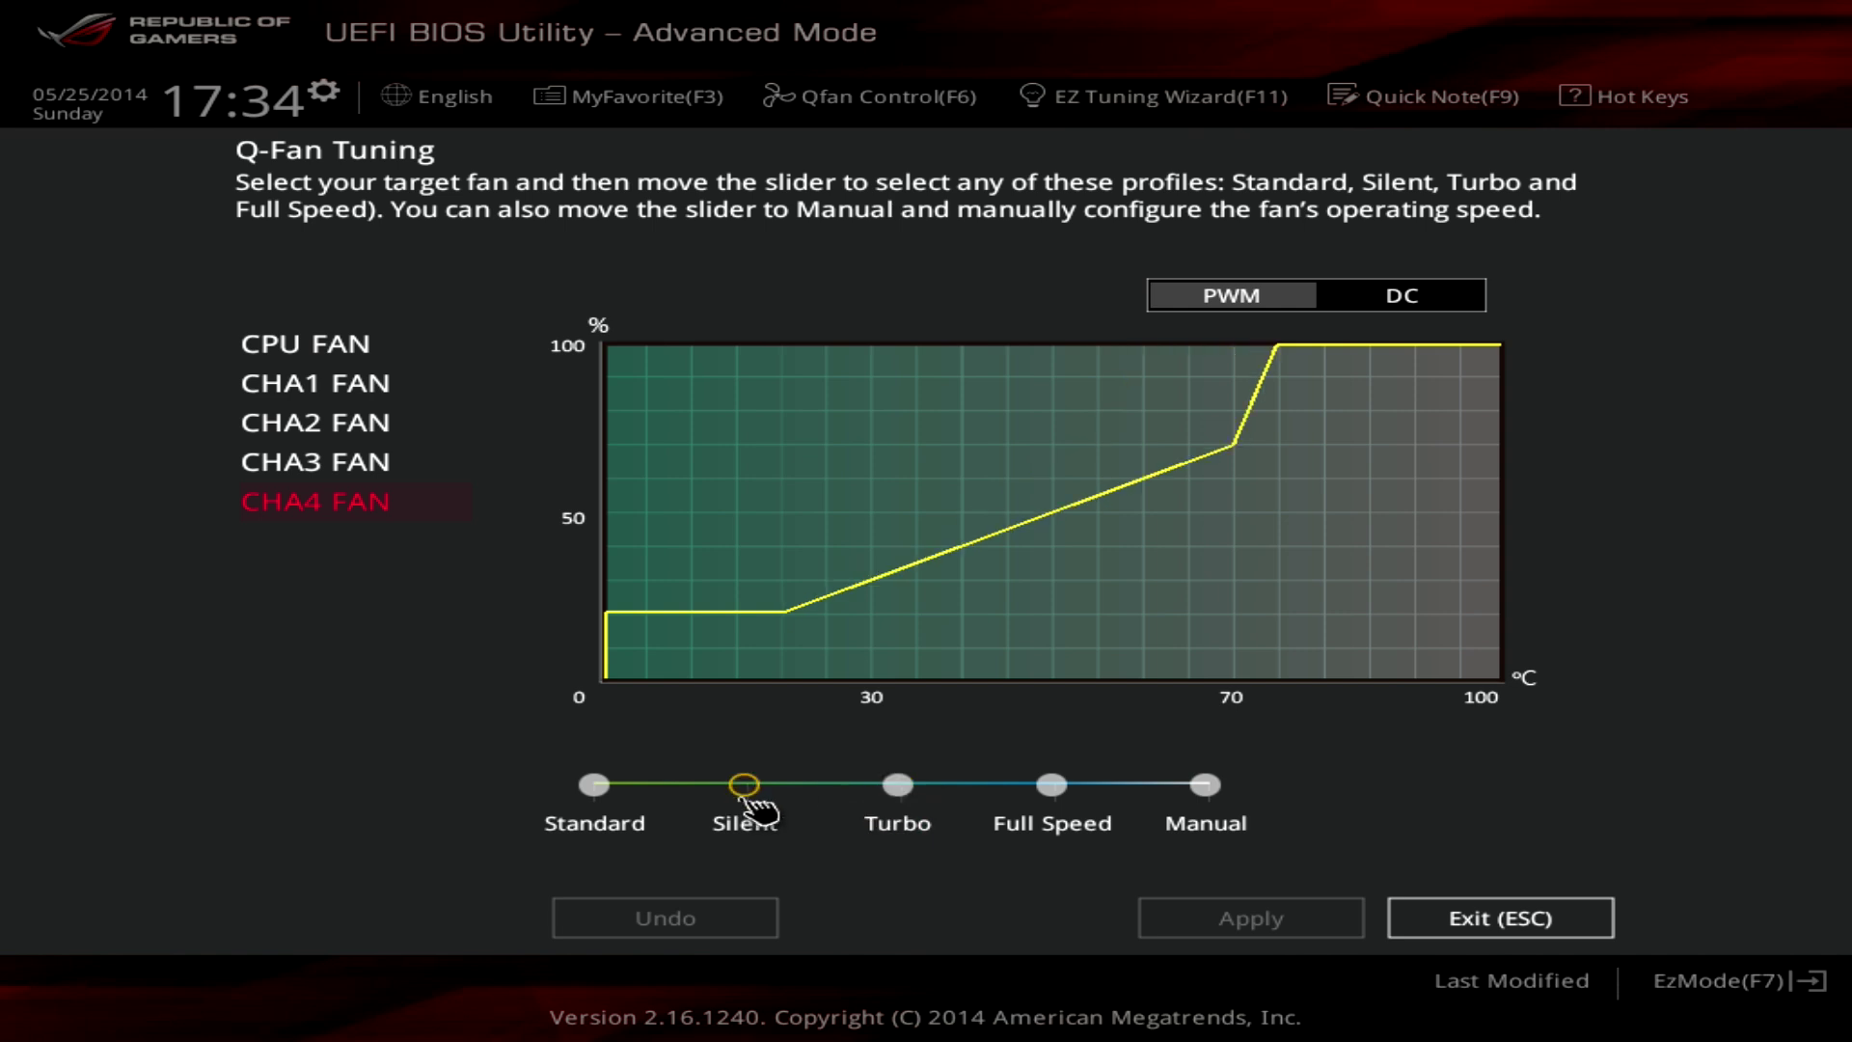
click(594, 785)
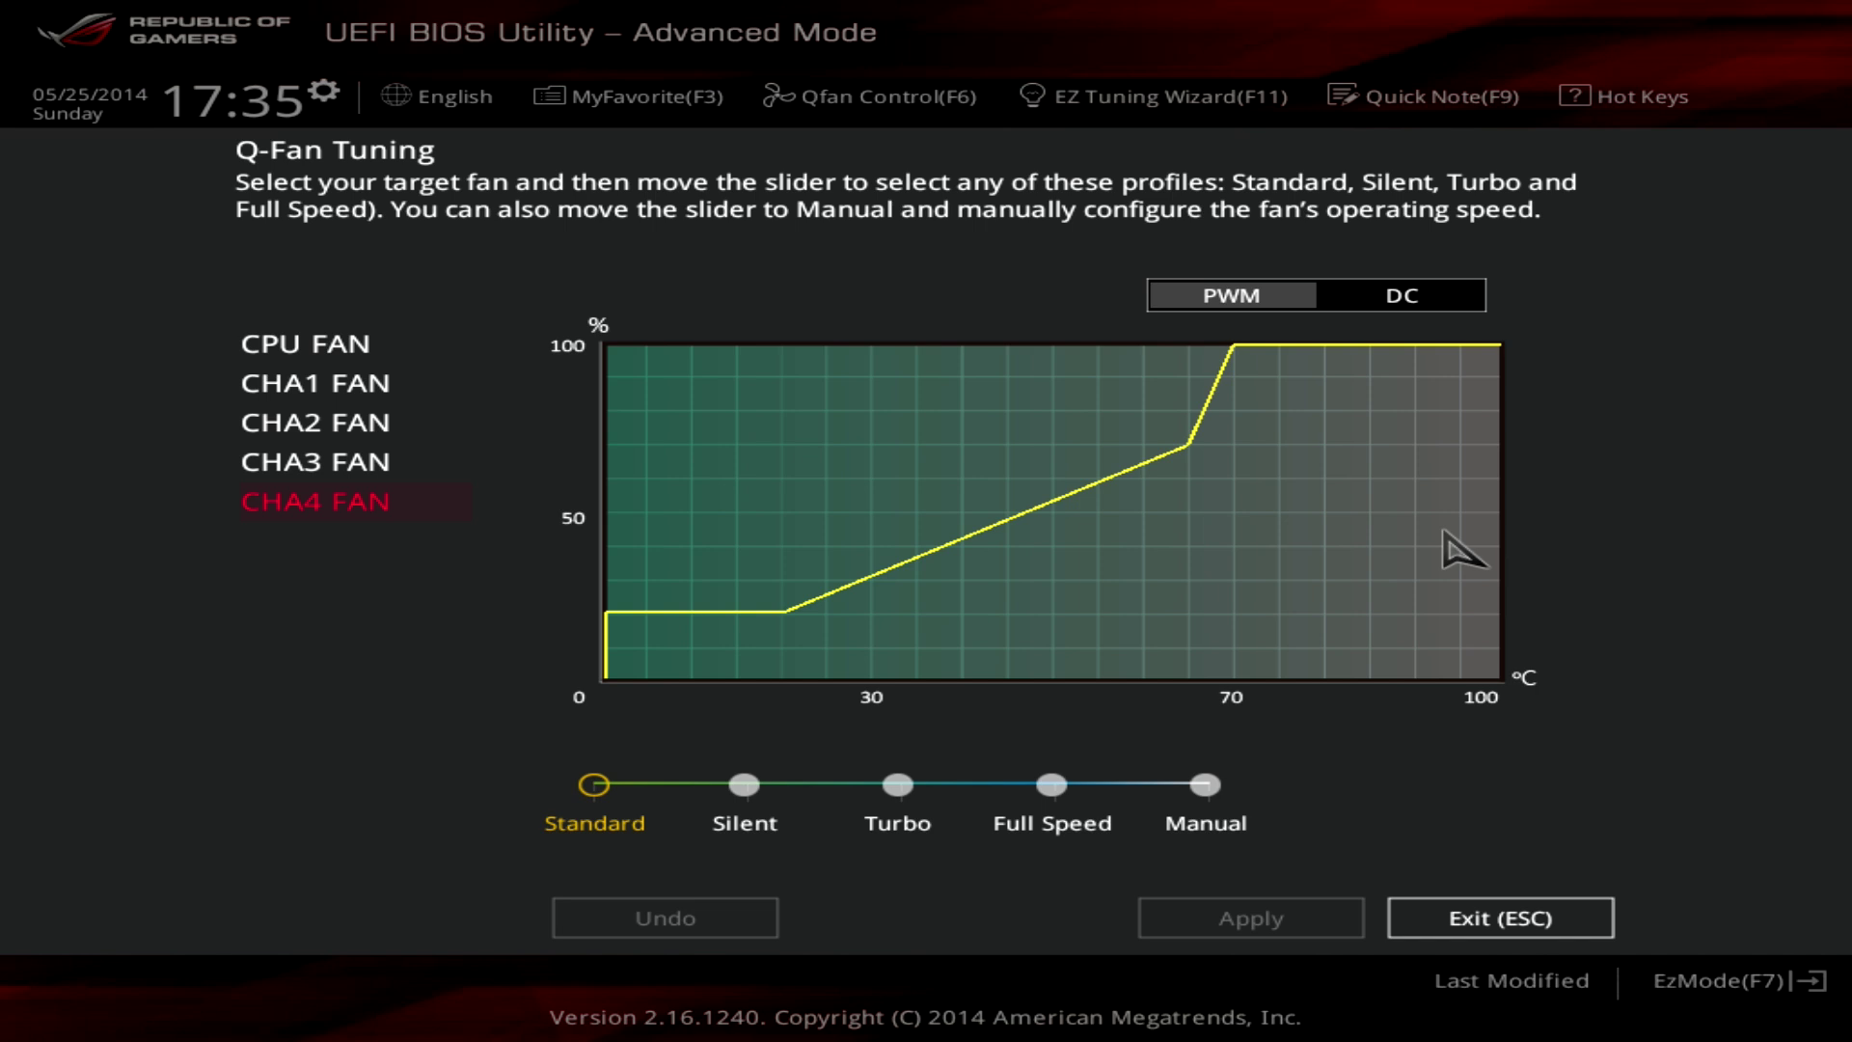
click(1502, 924)
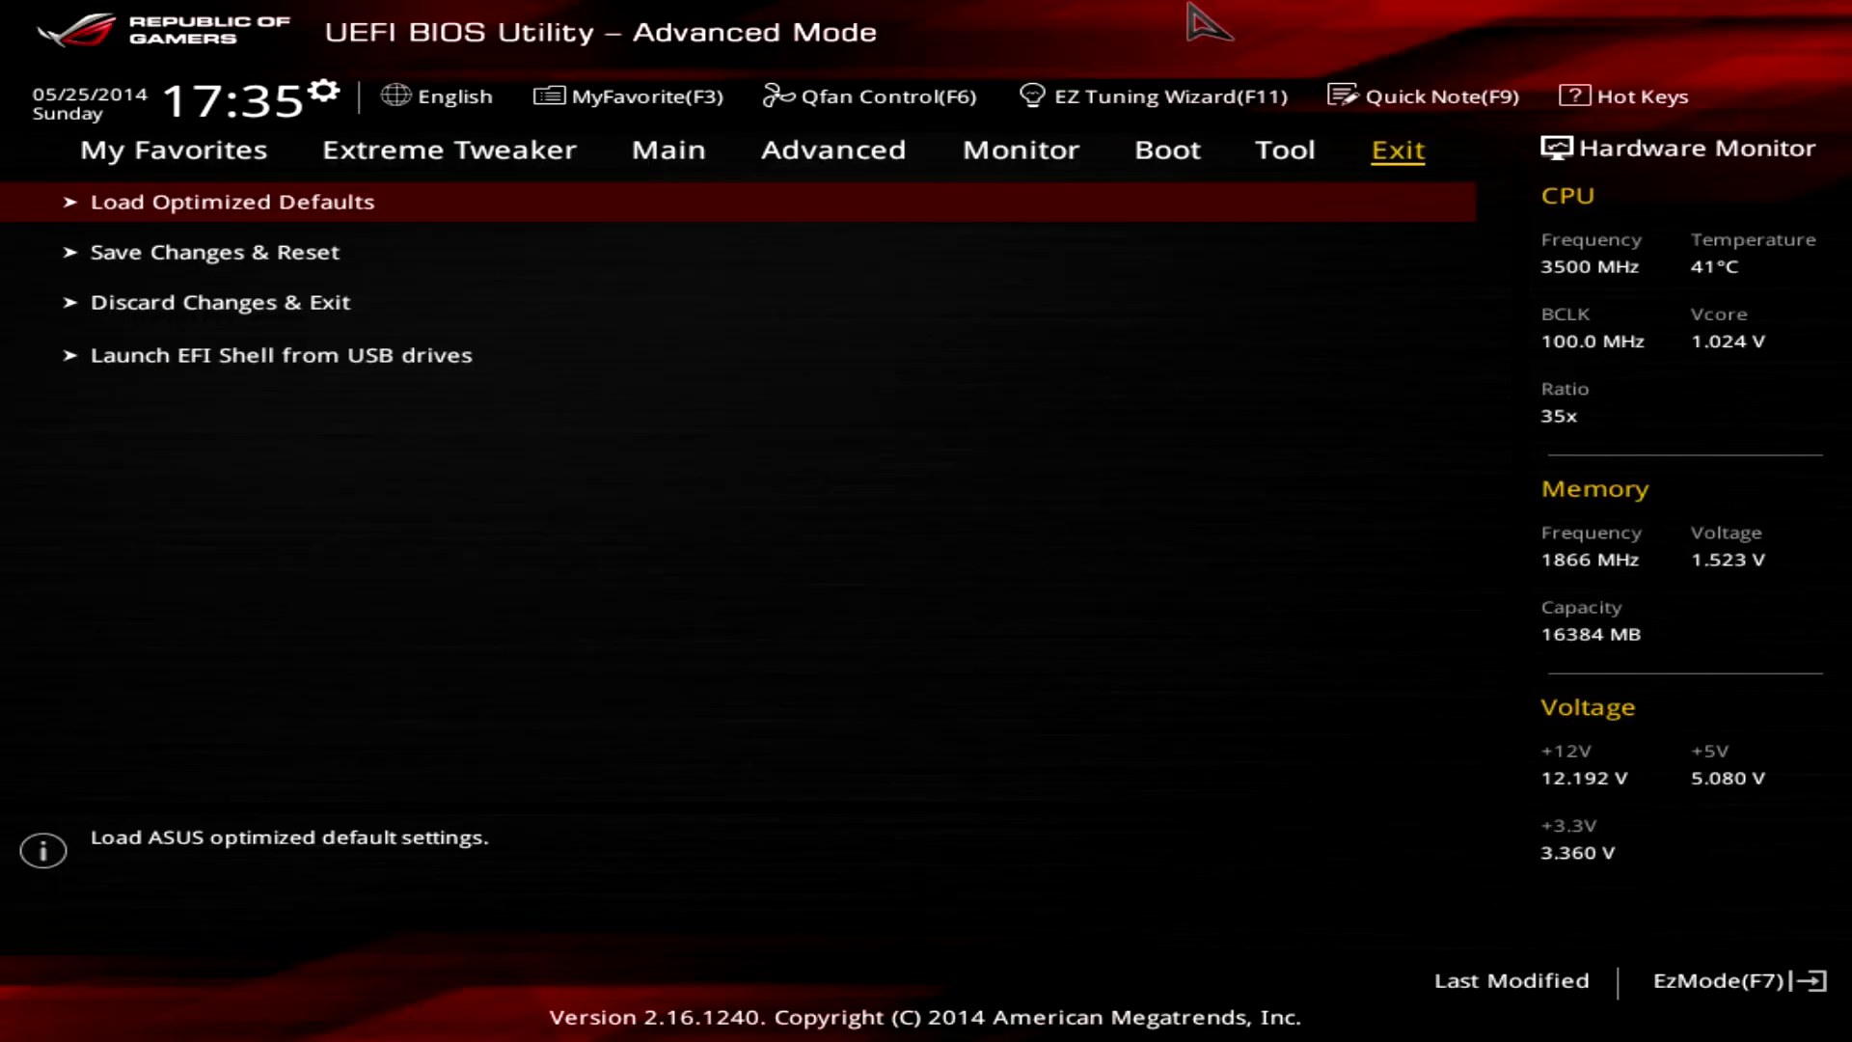
Step through the EZ Tuning Wizard's OC section with Gaming/Media Editing and Water cooler to reach the tuning estimate.
click(1109, 98)
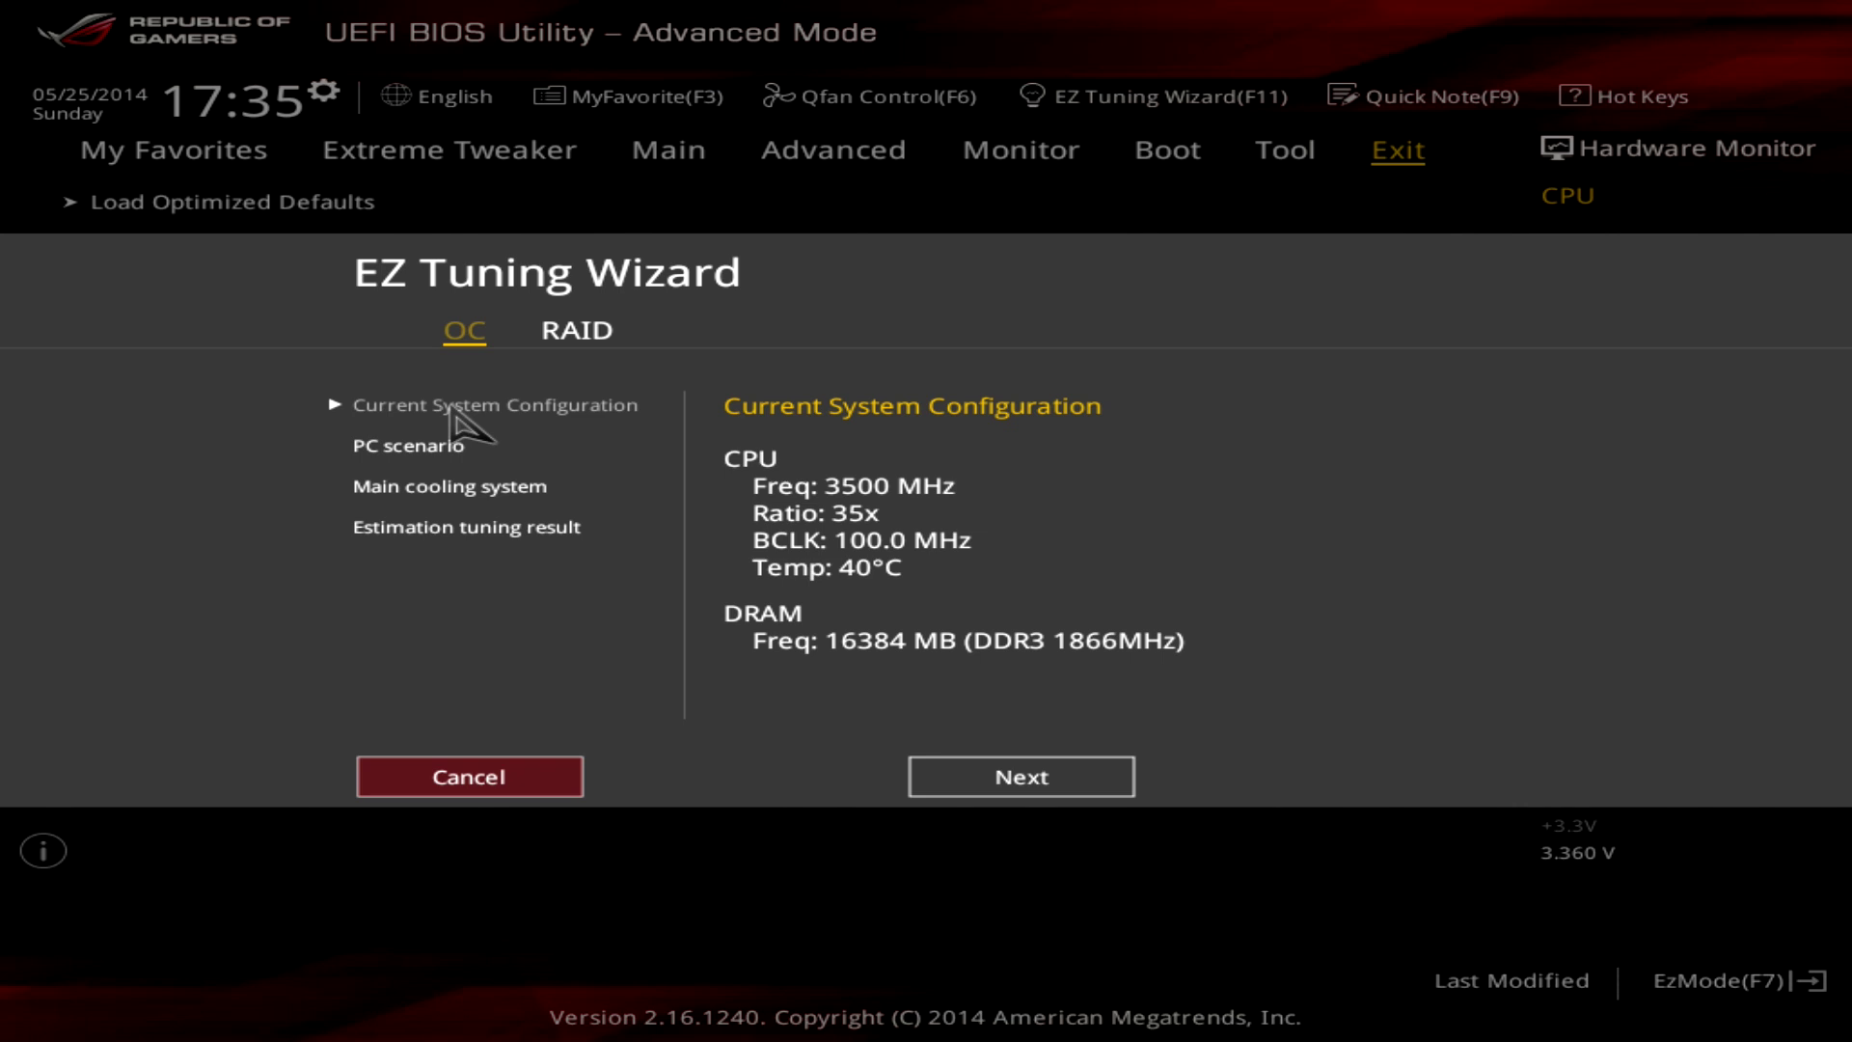
click(1066, 780)
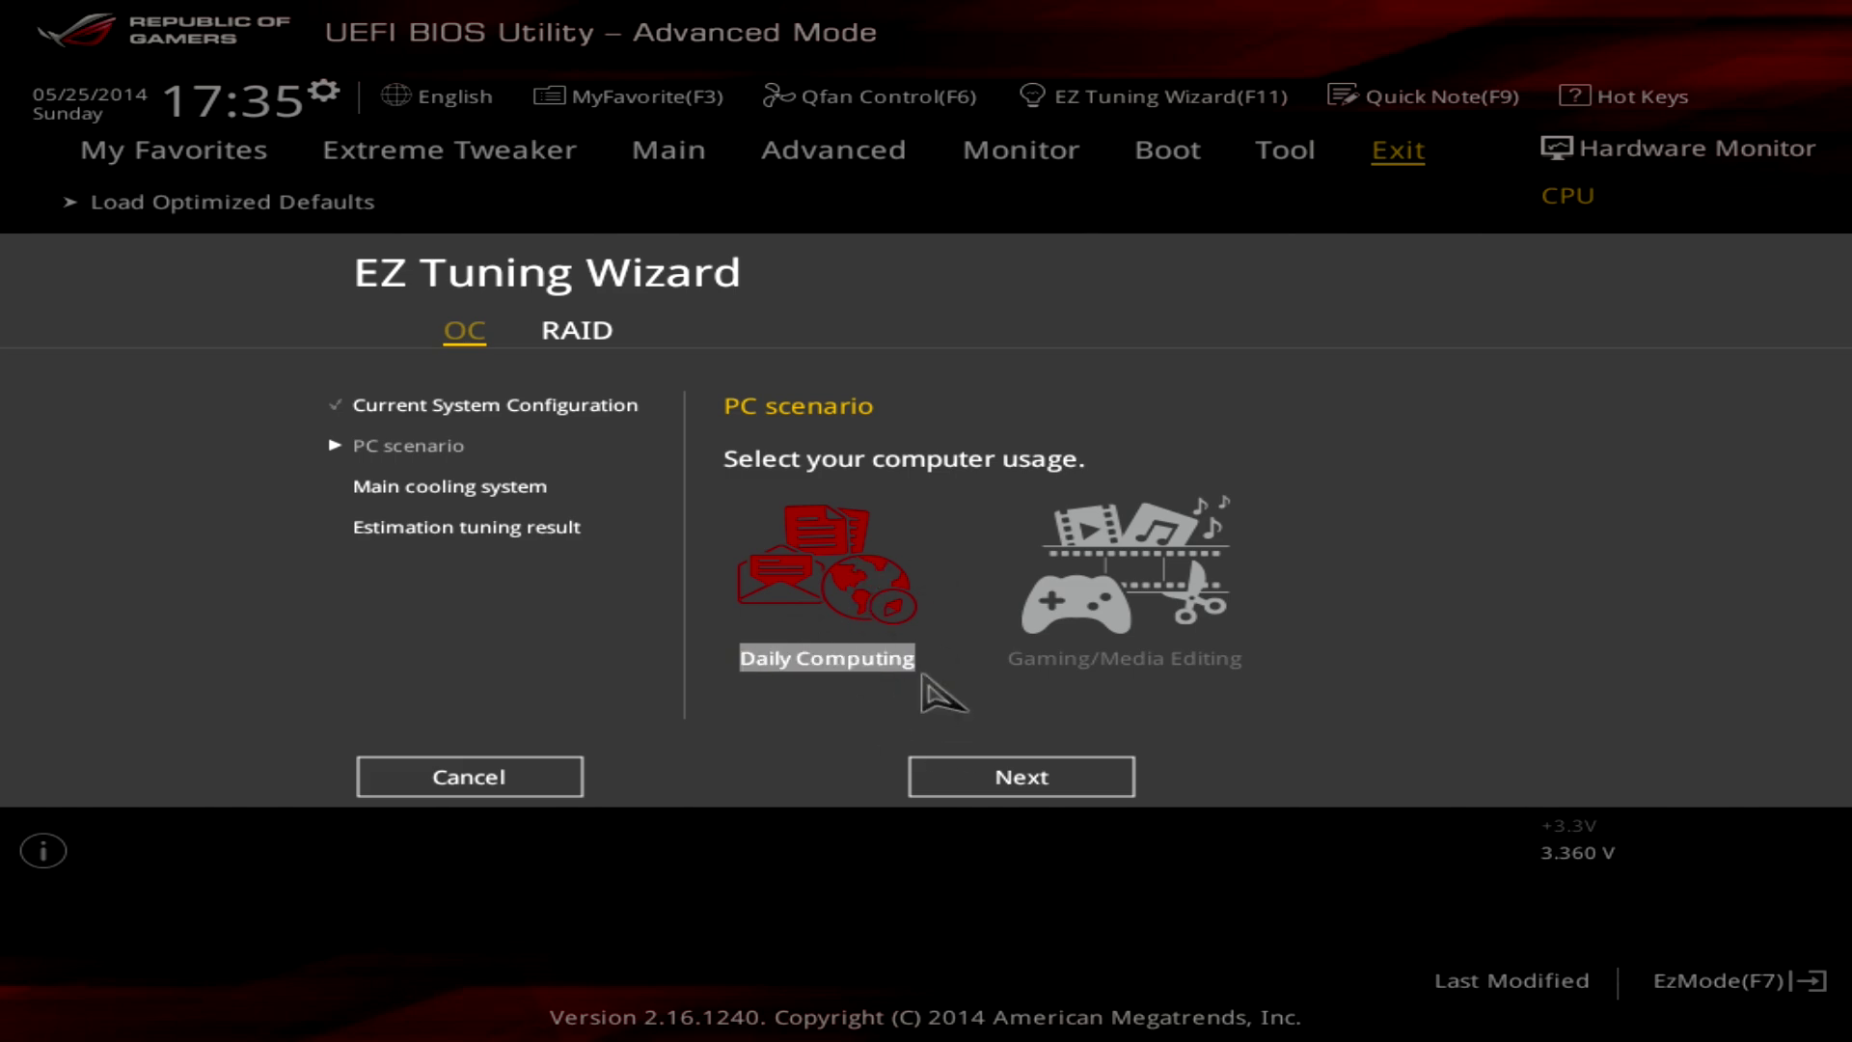
click(1118, 576)
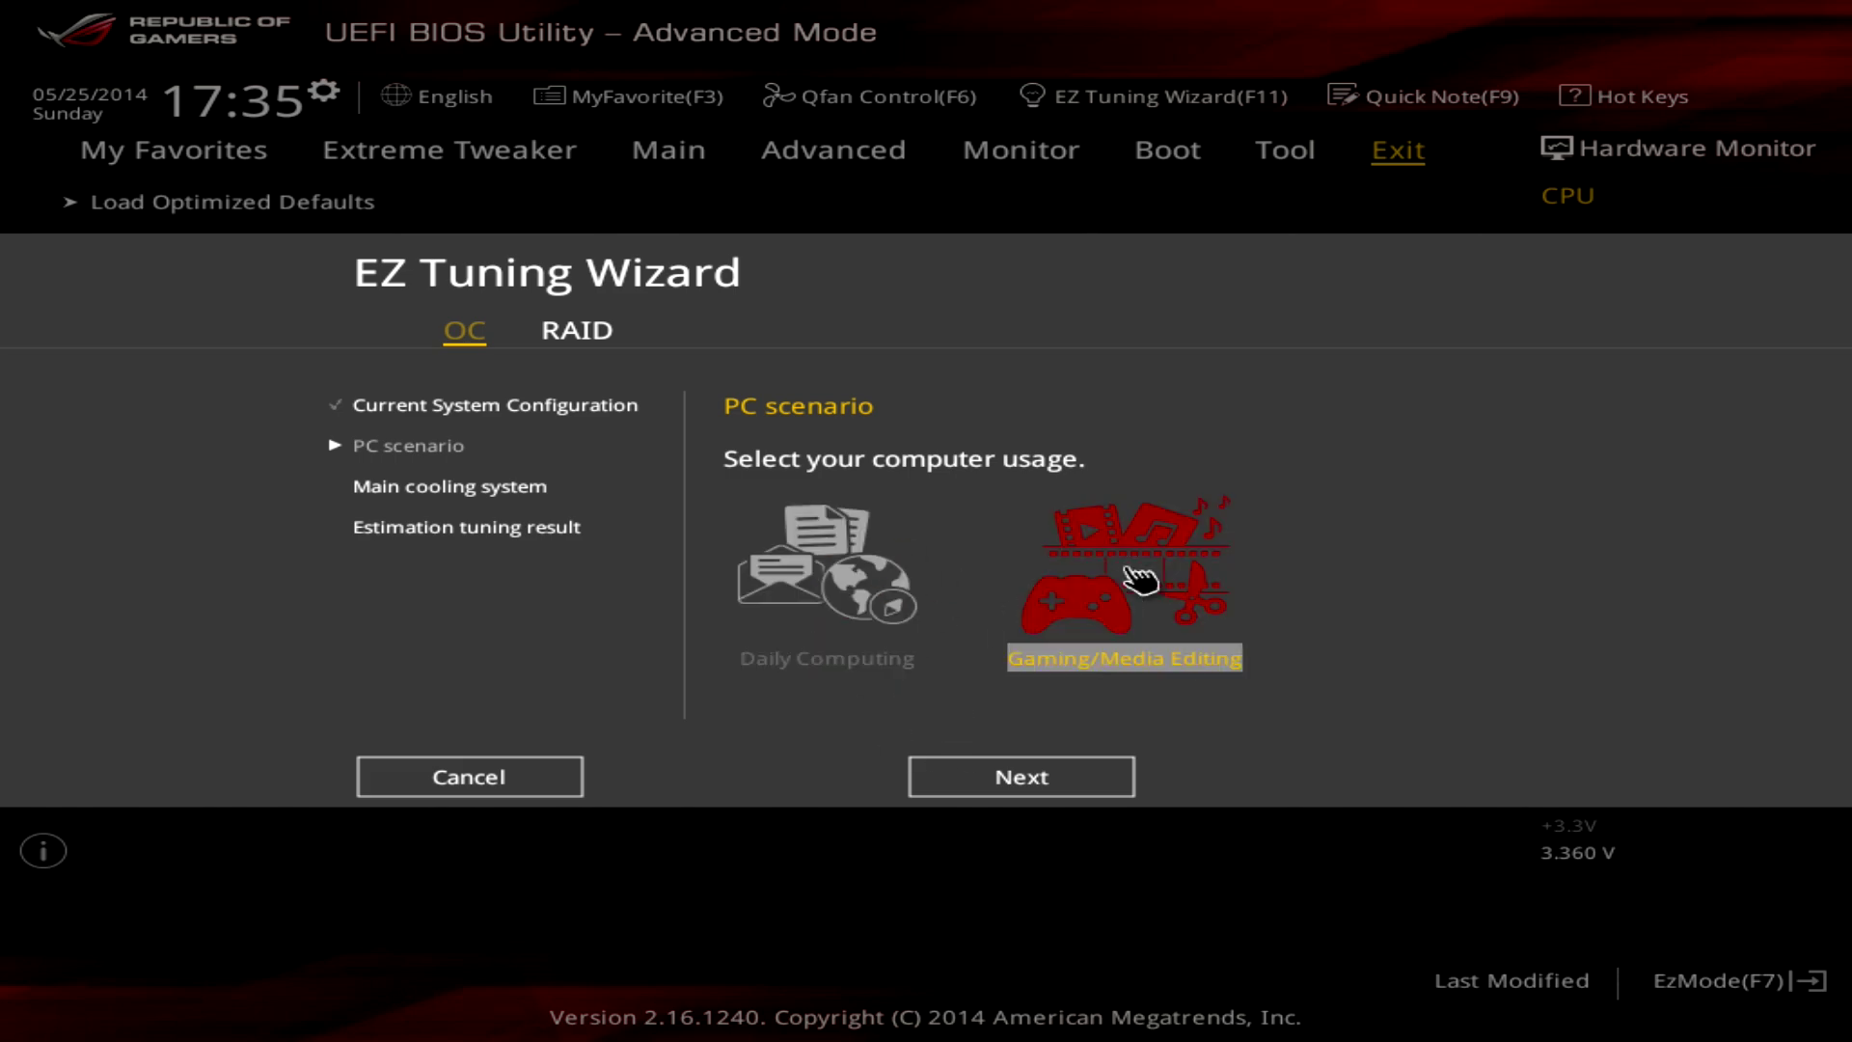
click(1020, 781)
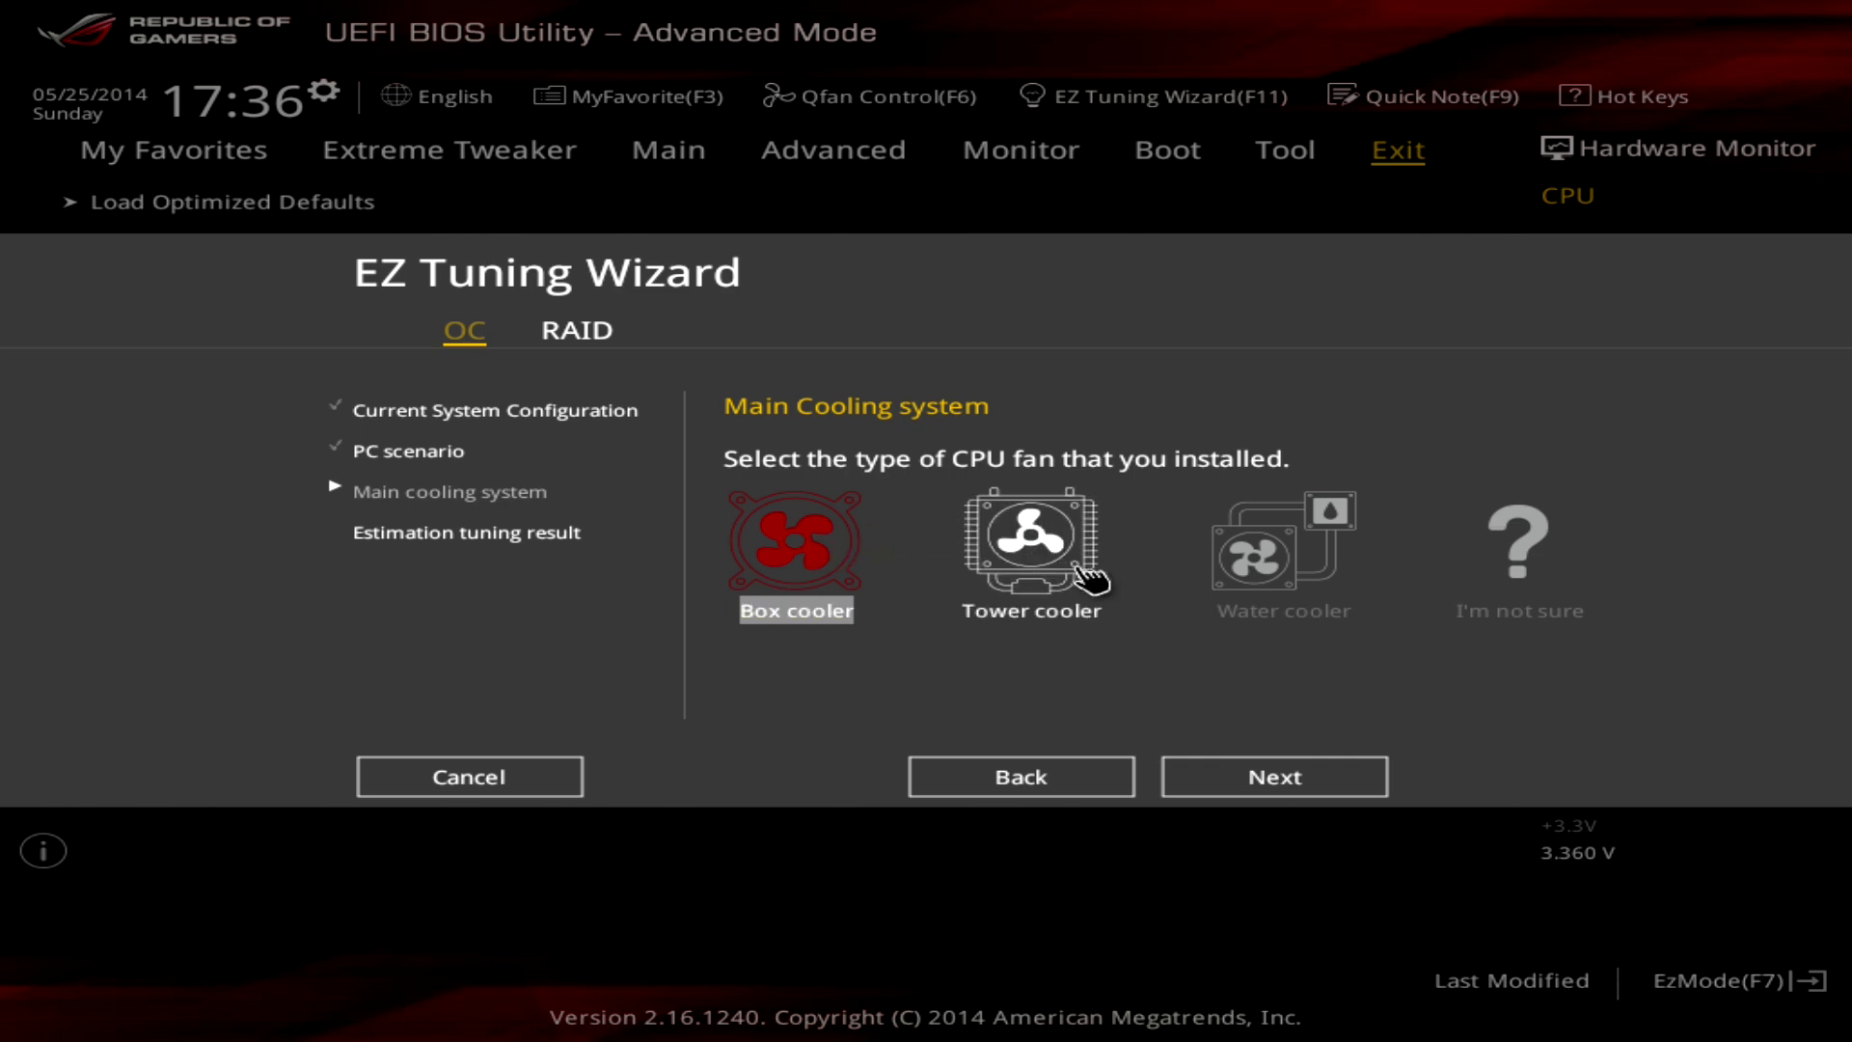
click(1295, 584)
click(1269, 791)
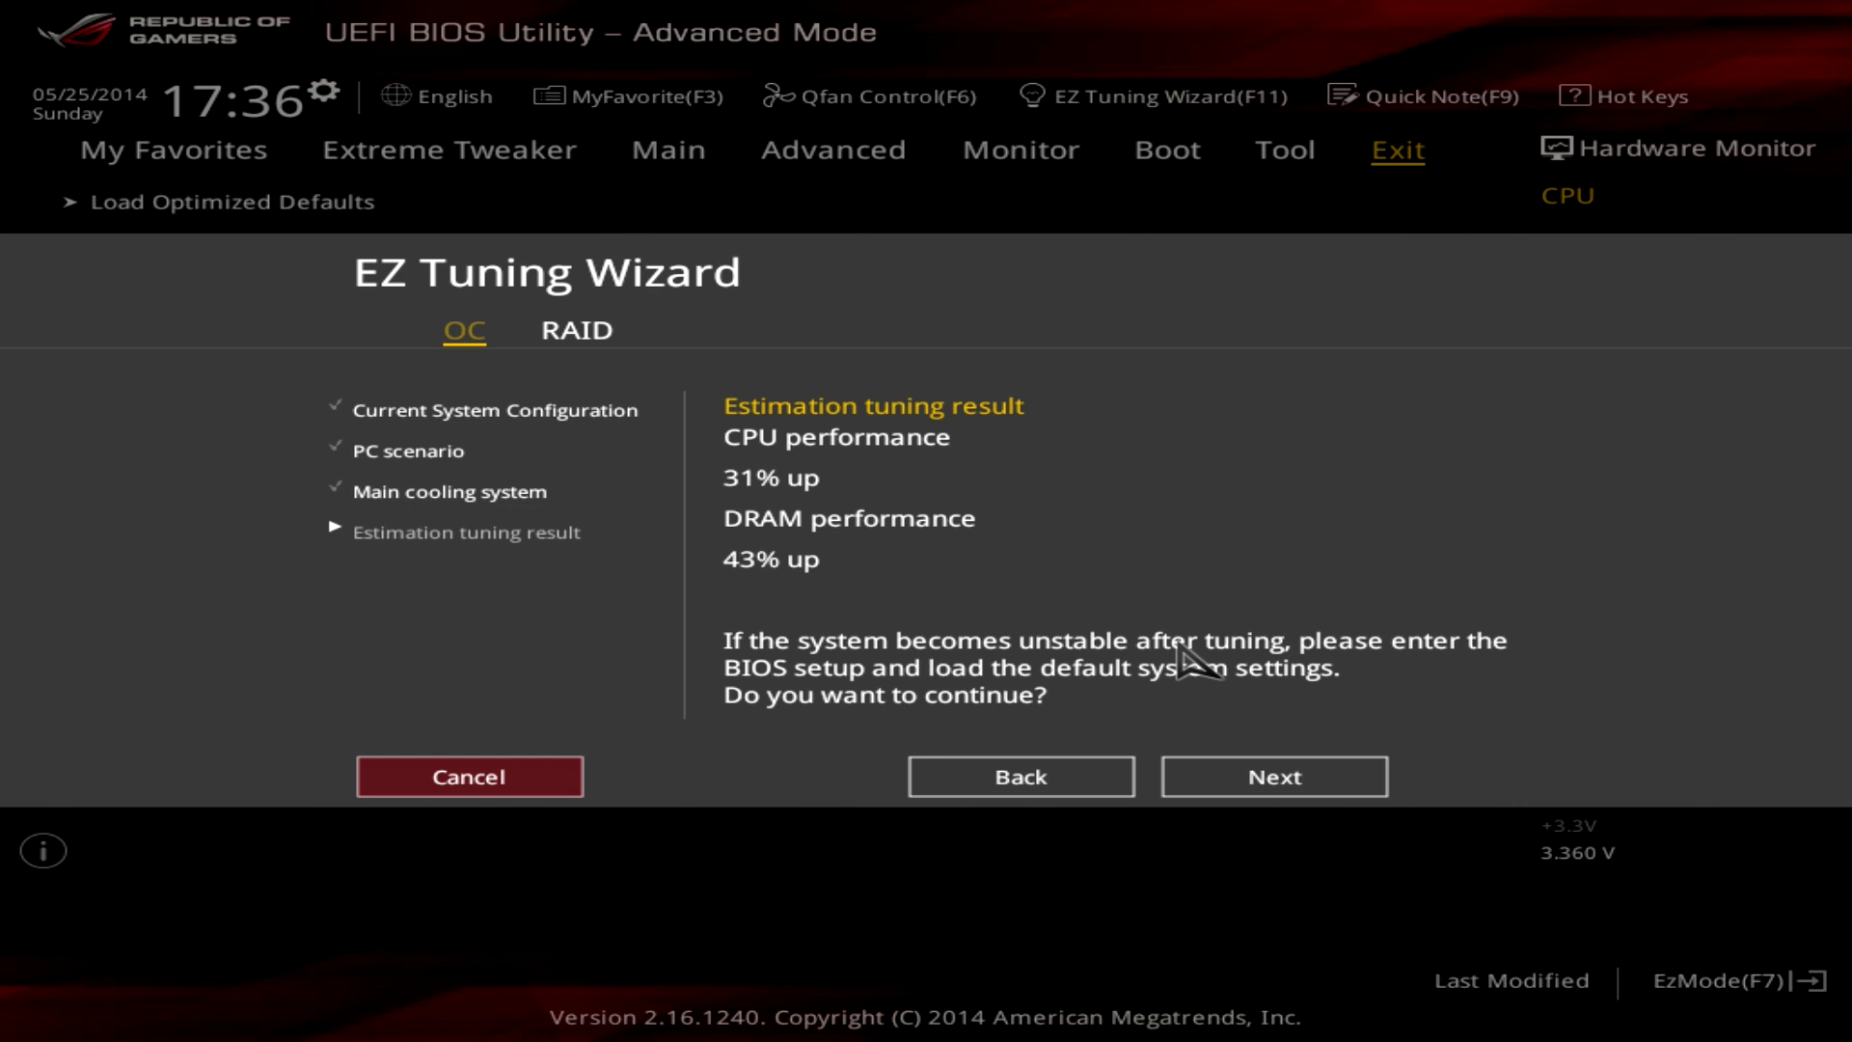
Check the EZ Tuning Wizard's RAID section and cancel the wizard without enabling RAID.
click(578, 330)
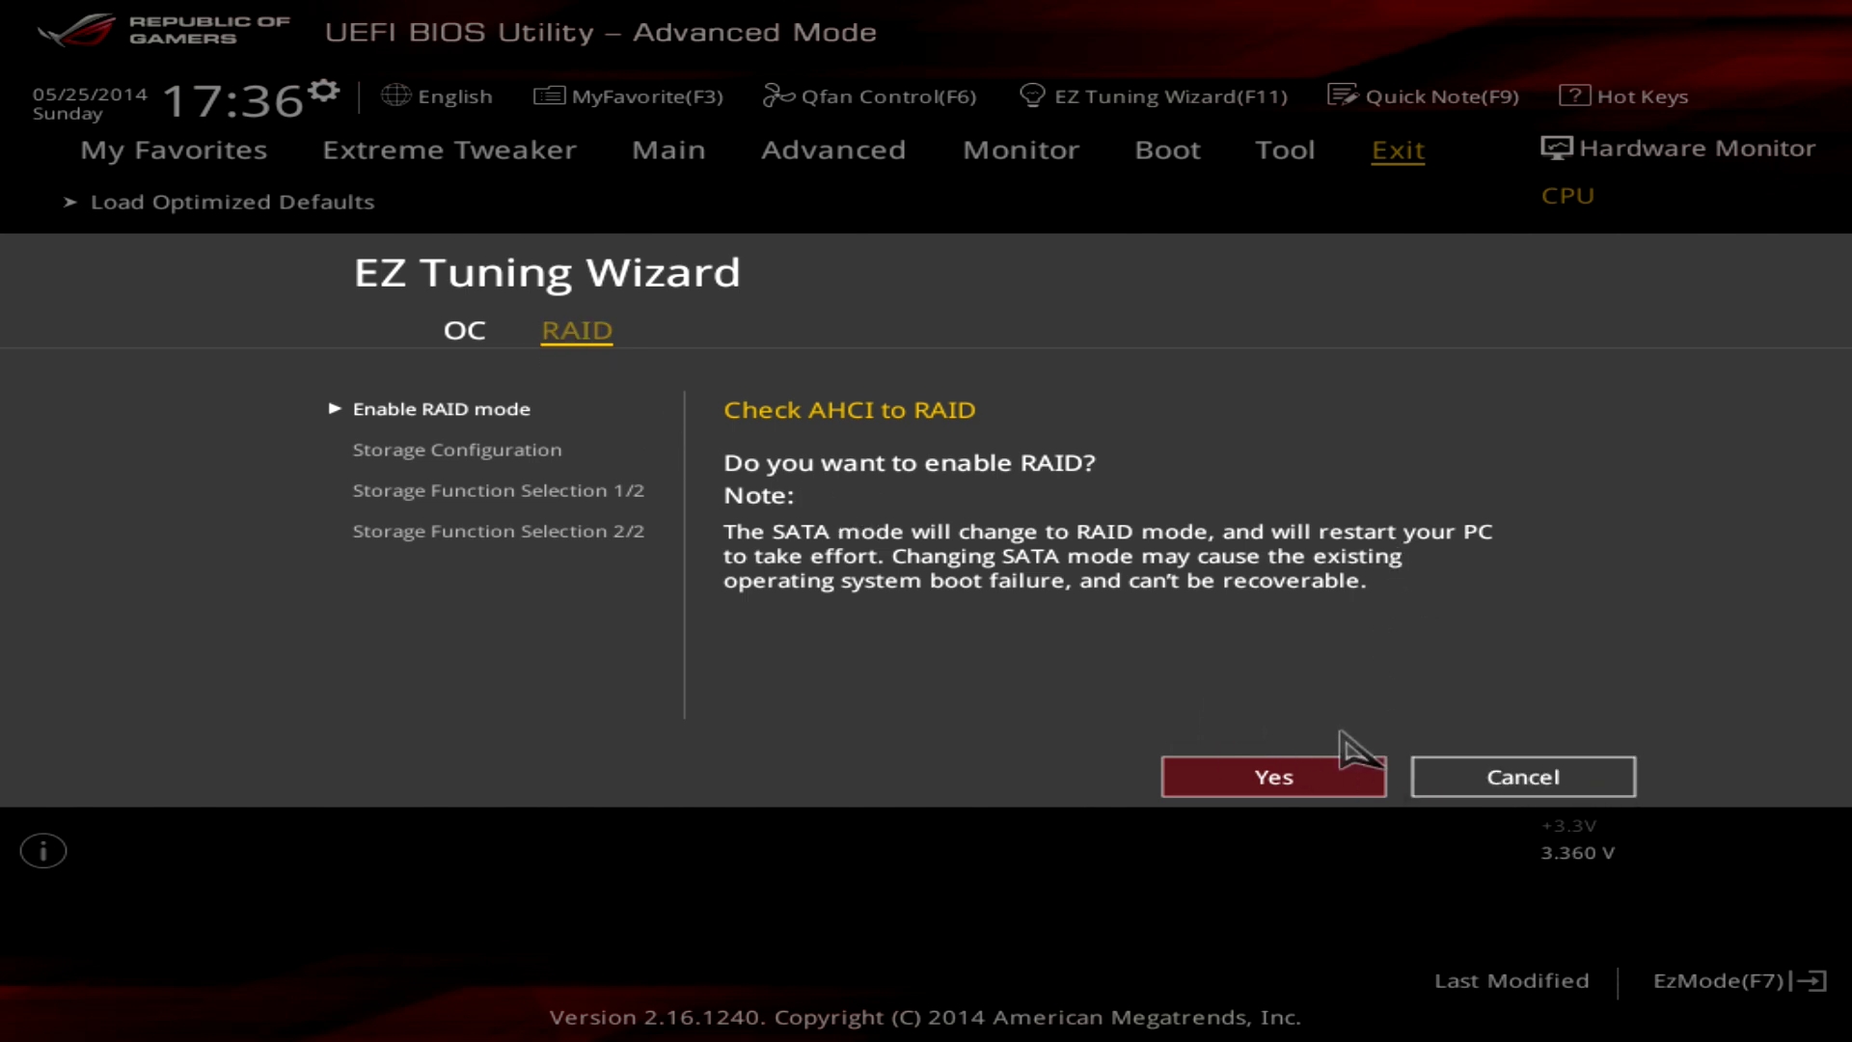
click(1522, 800)
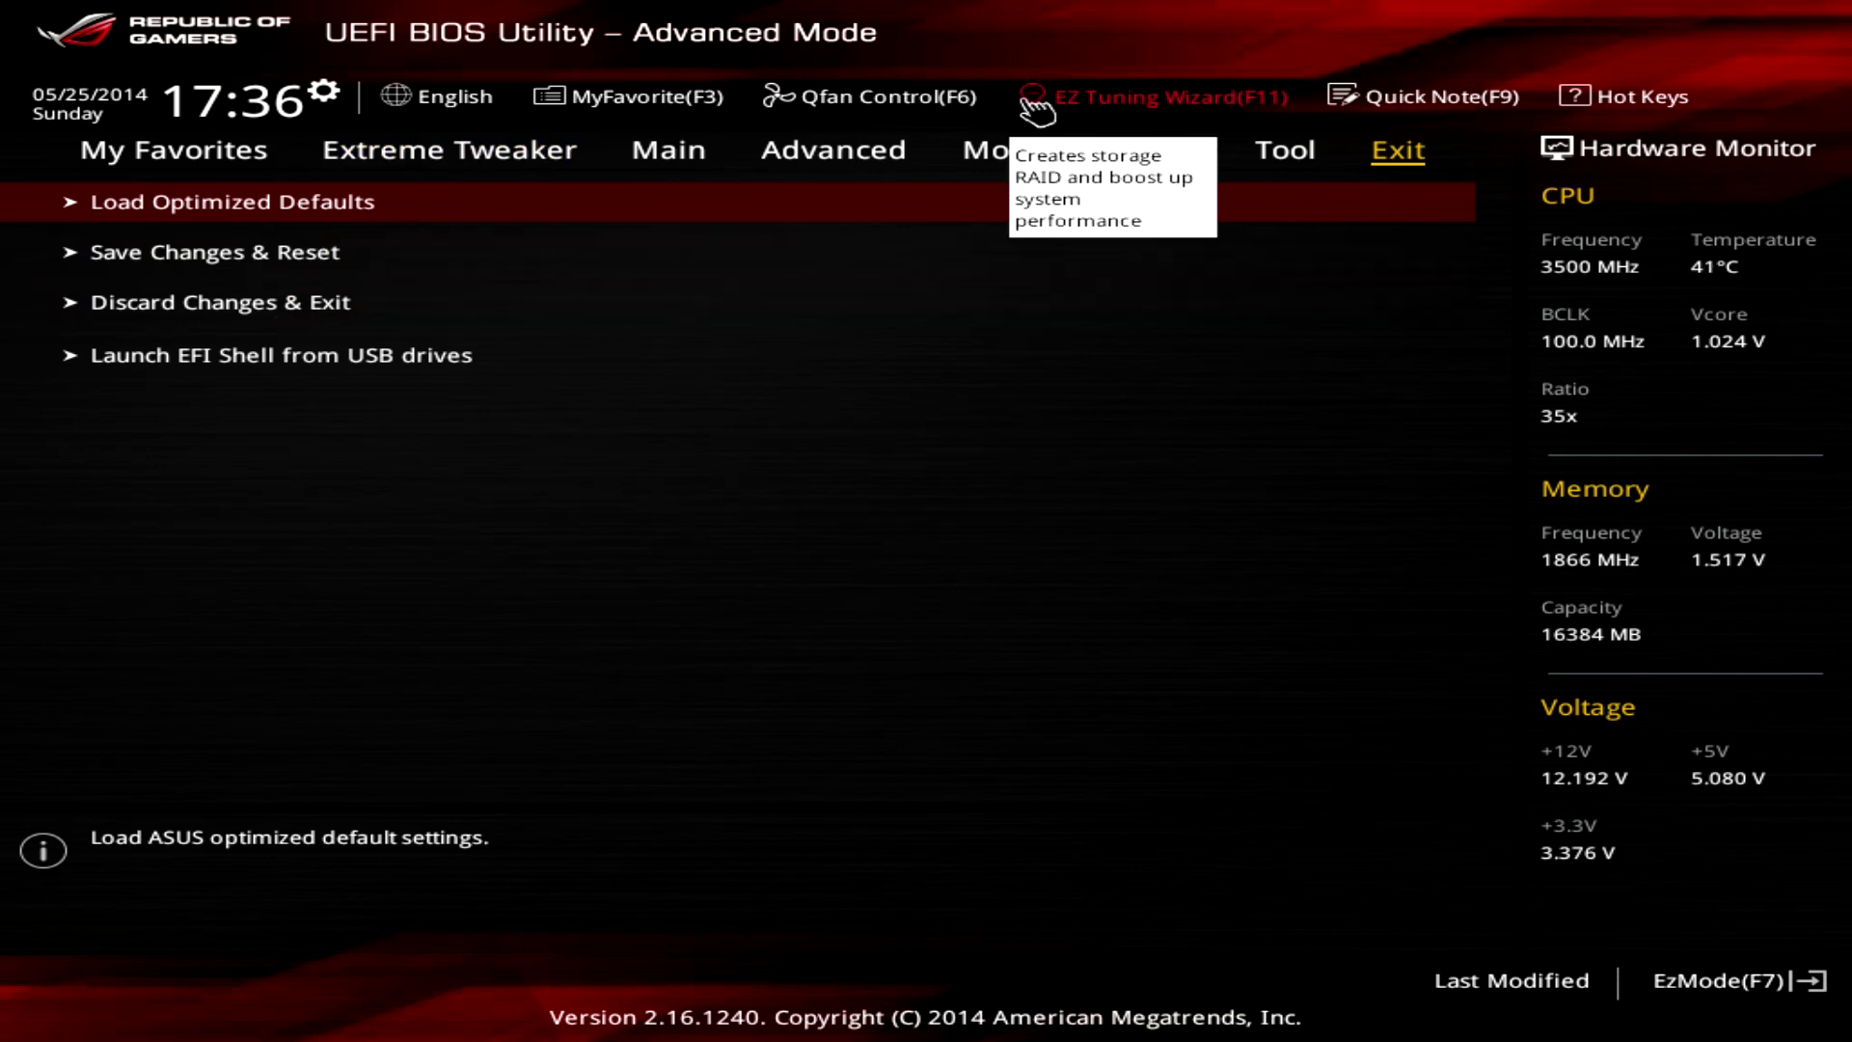
View the Quick Note window and the General Help list of hot keys, closing each one.
click(1447, 109)
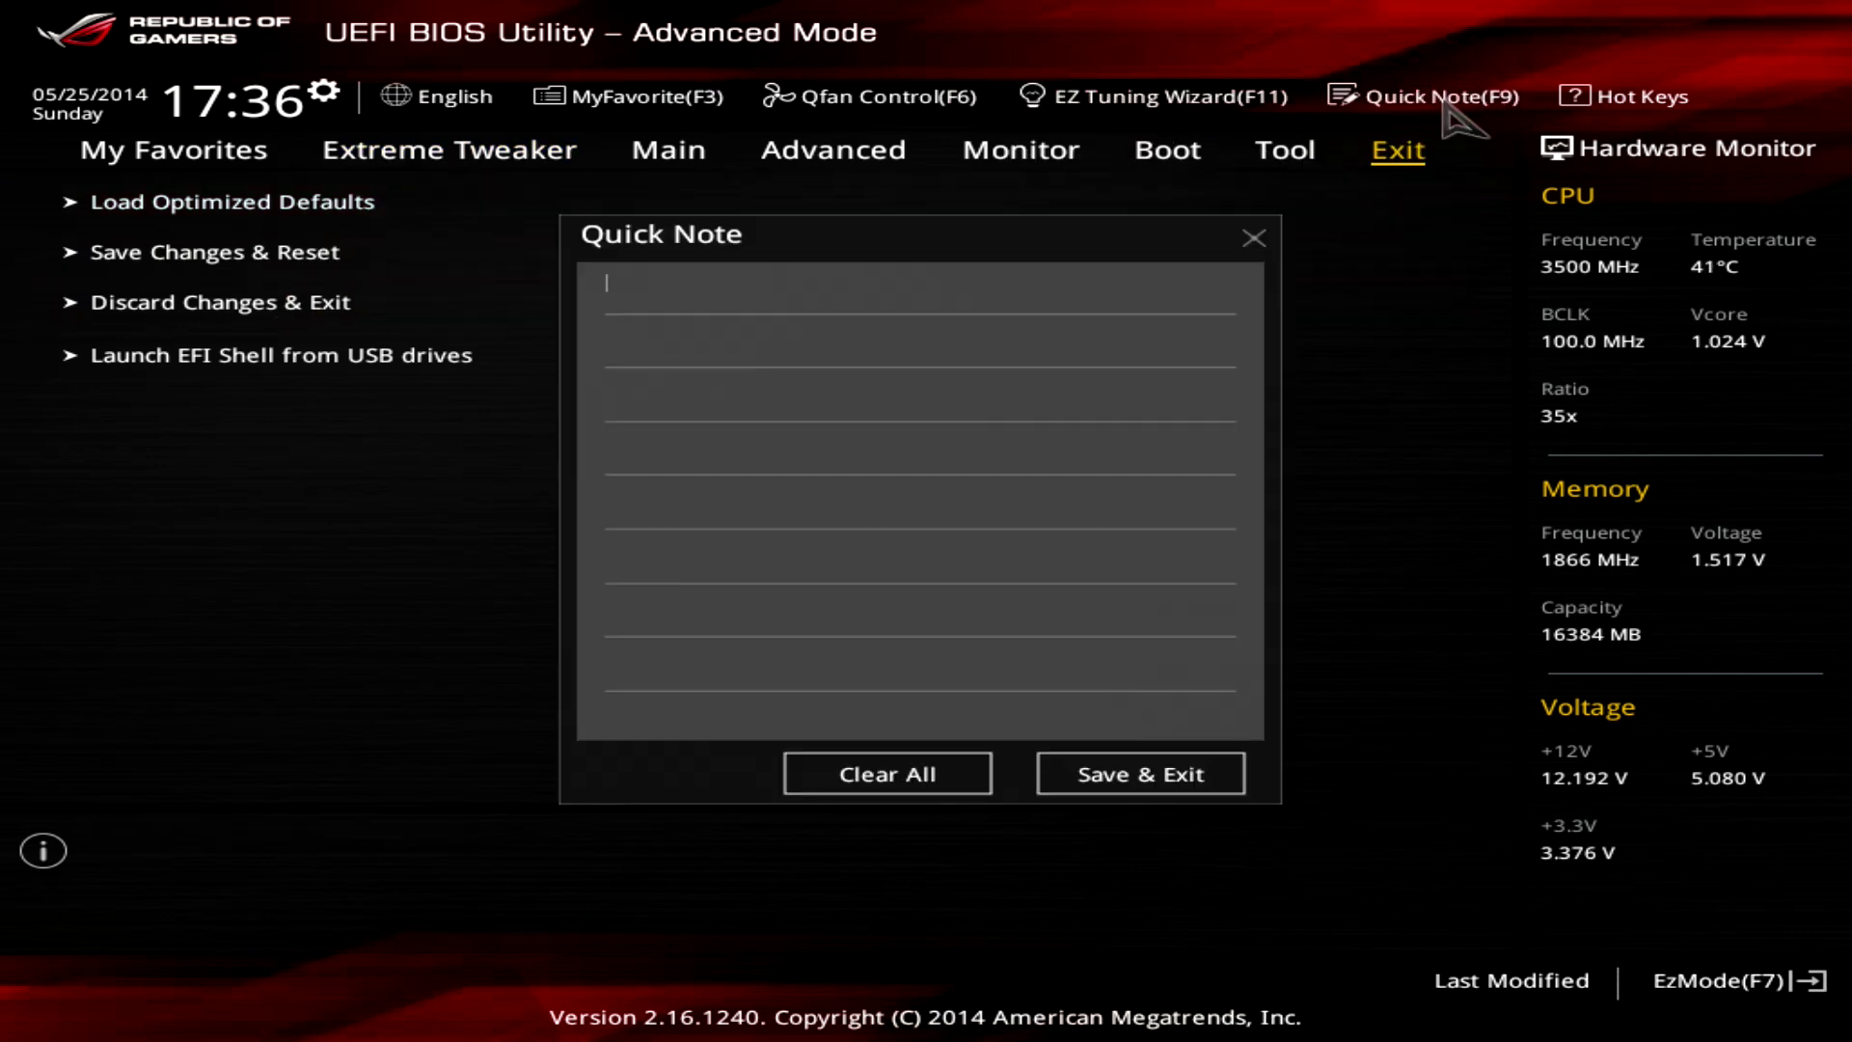
click(1256, 241)
click(1604, 100)
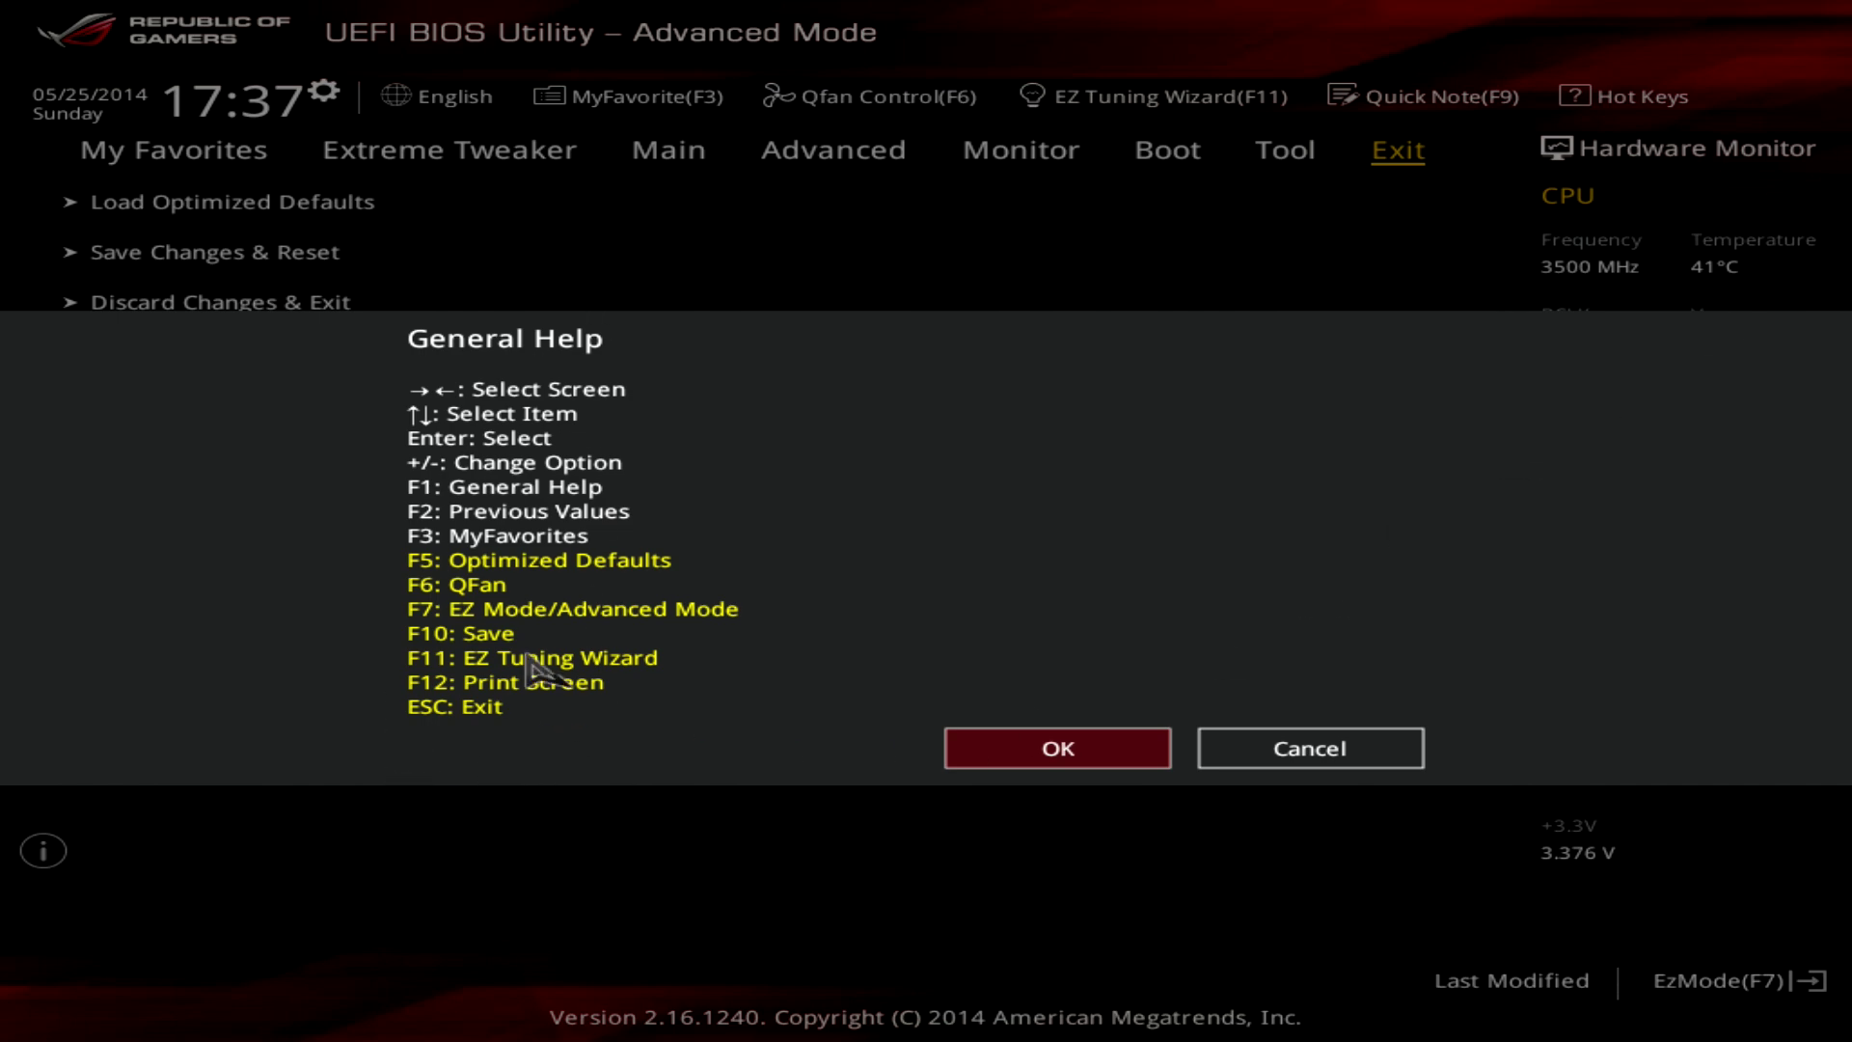
click(1373, 761)
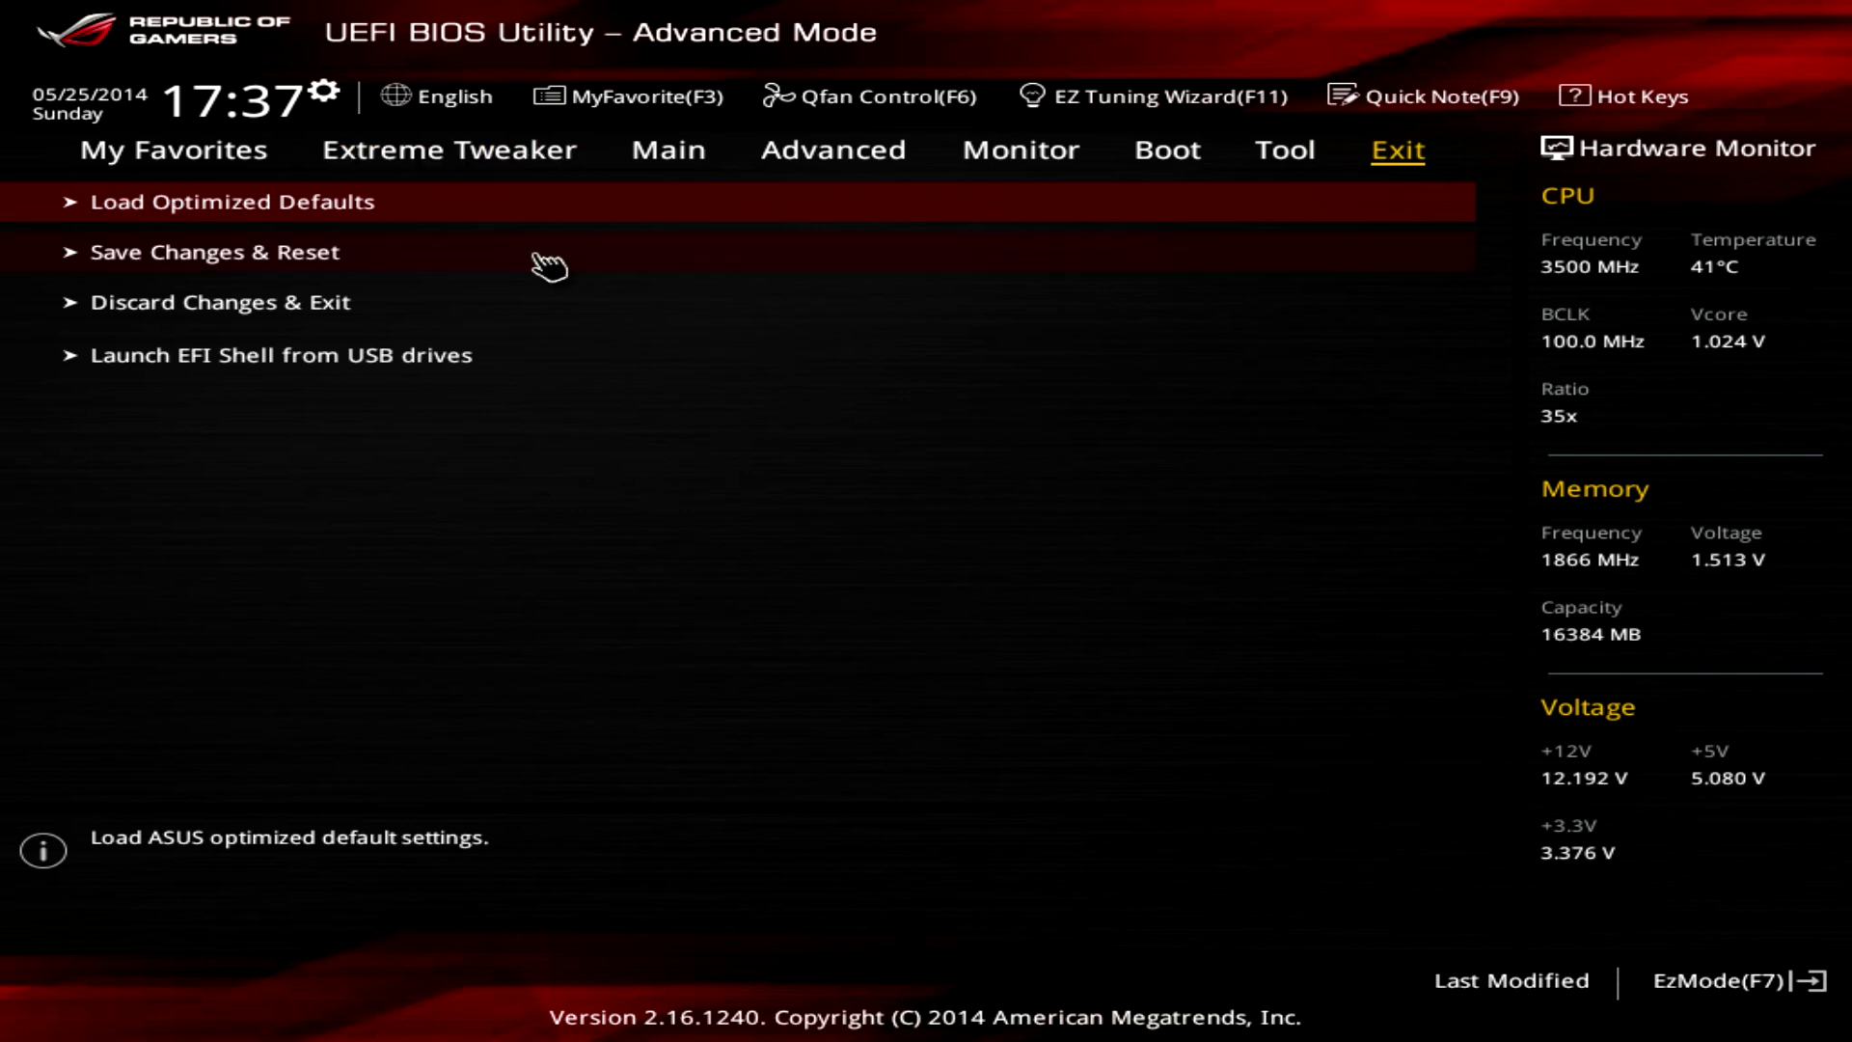
Review the Extreme Tweaker settings from Ai Overclock Tuner through BCLK Recovery and return to the start of the list.
click(423, 157)
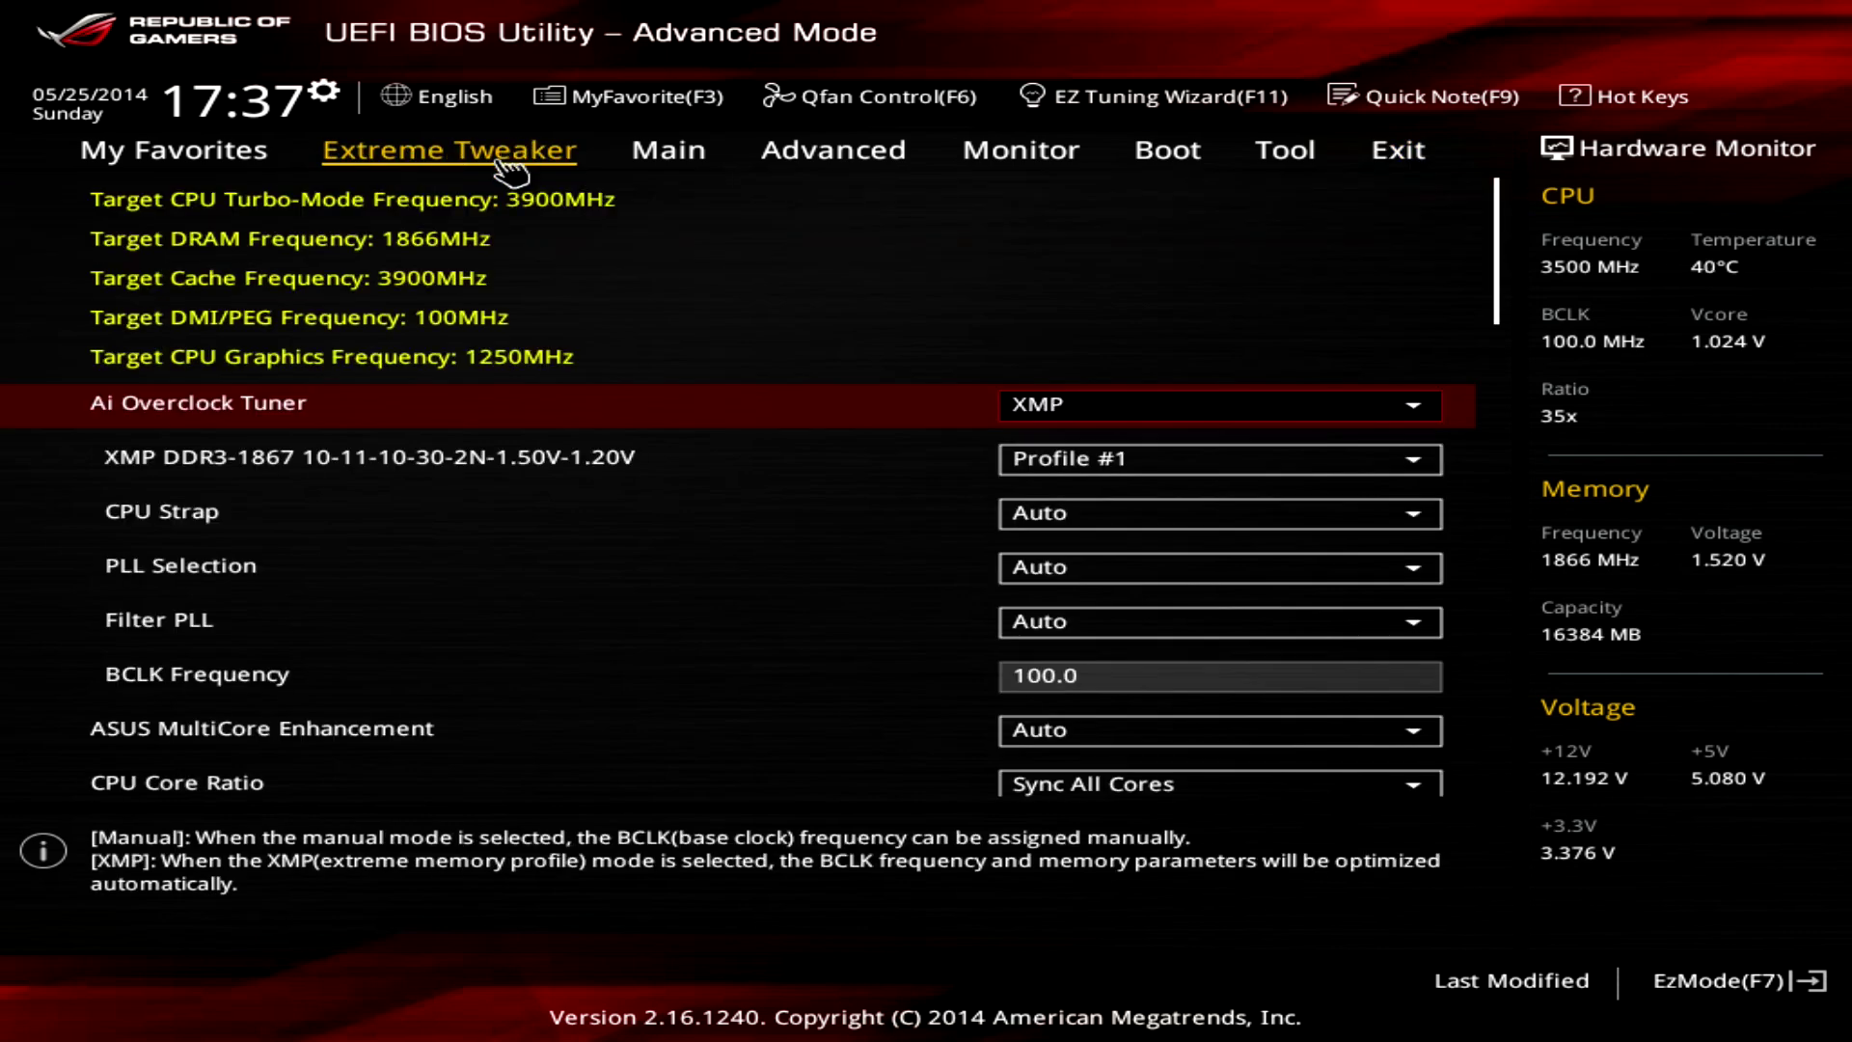
scroll(849, 704, down, 3)
scroll(861, 716, down, 8)
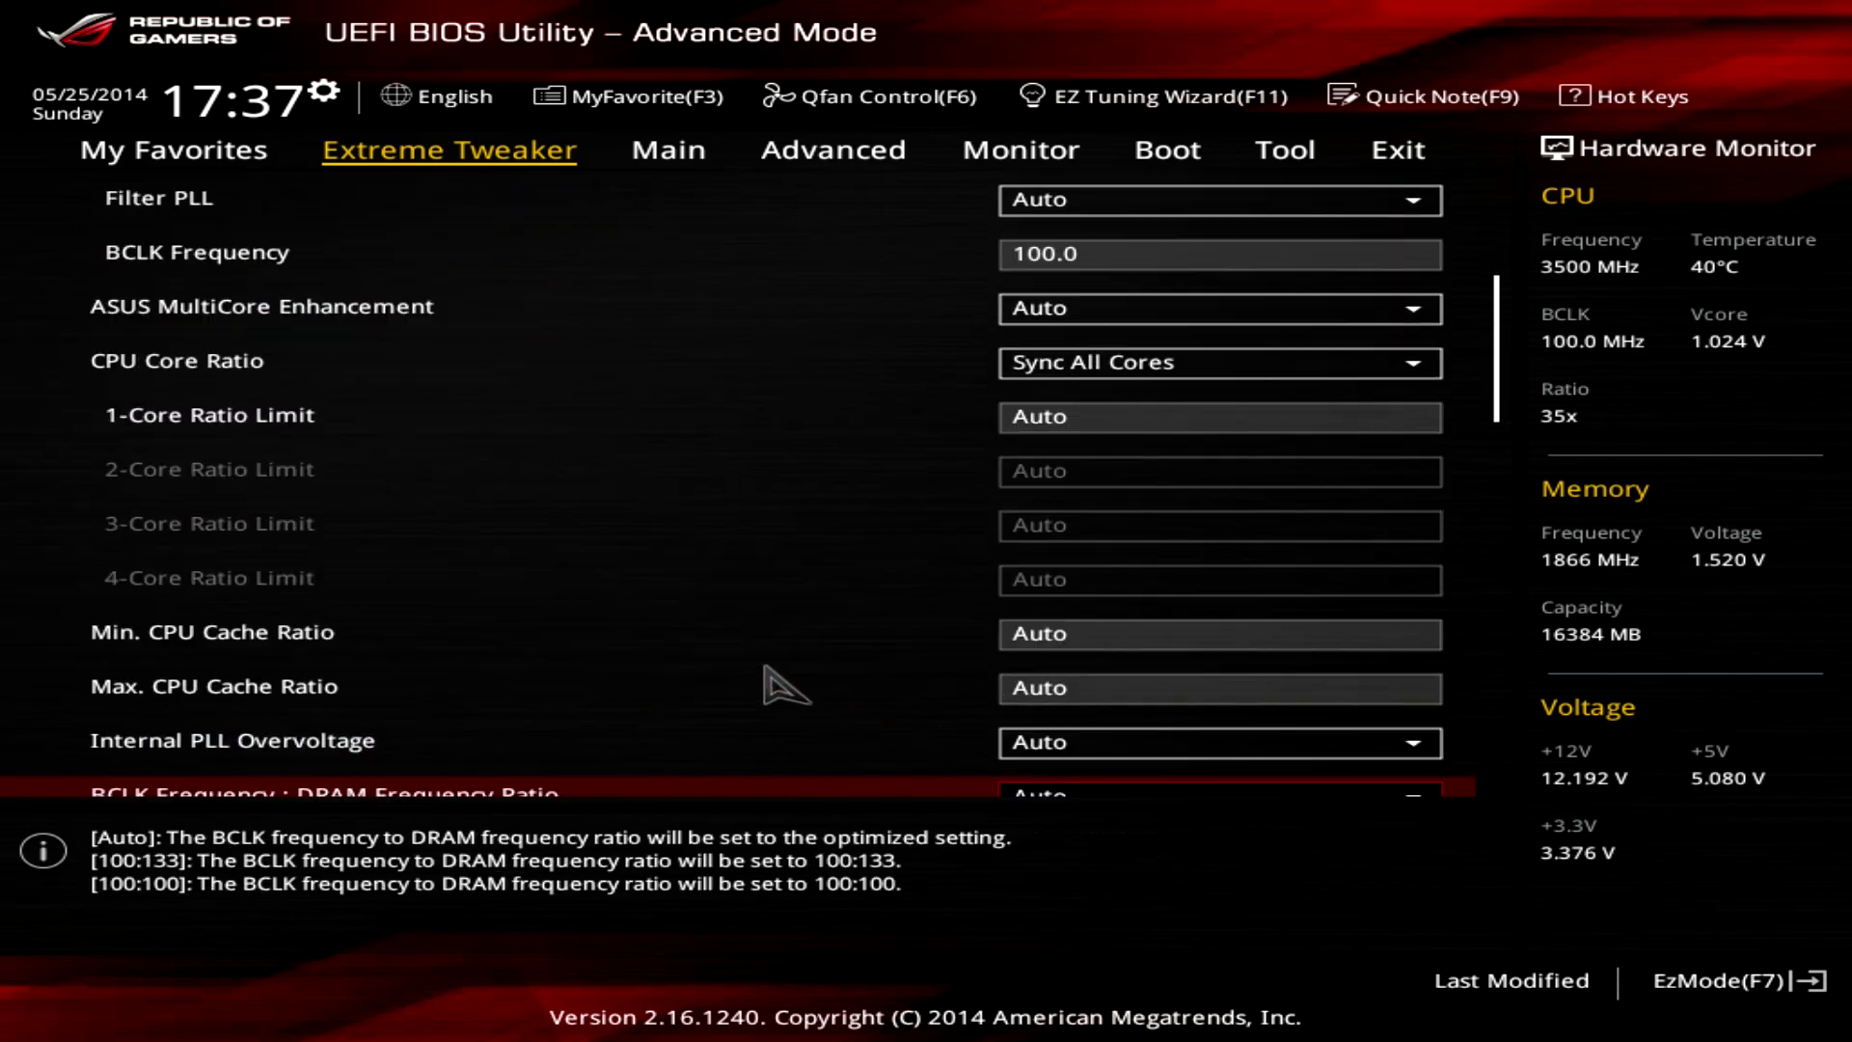
scroll(598, 598, down, 10)
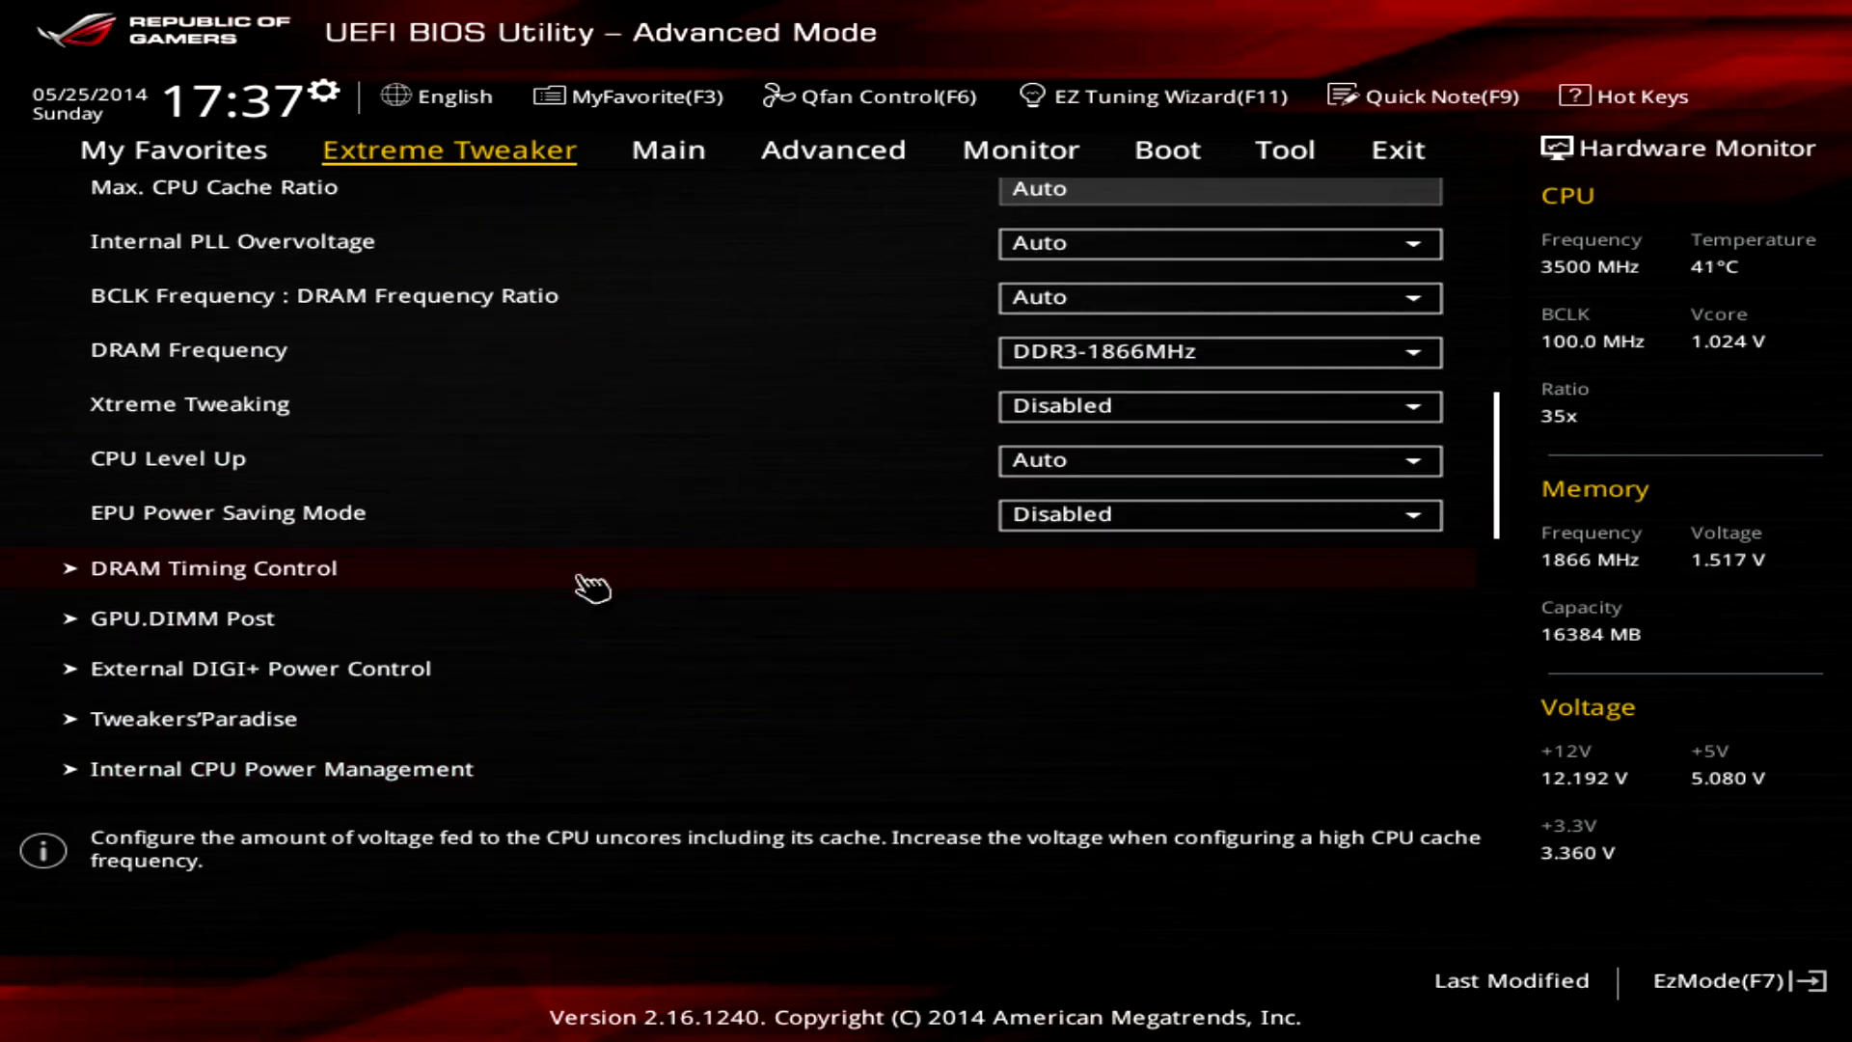
scroll(598, 665, down, 8)
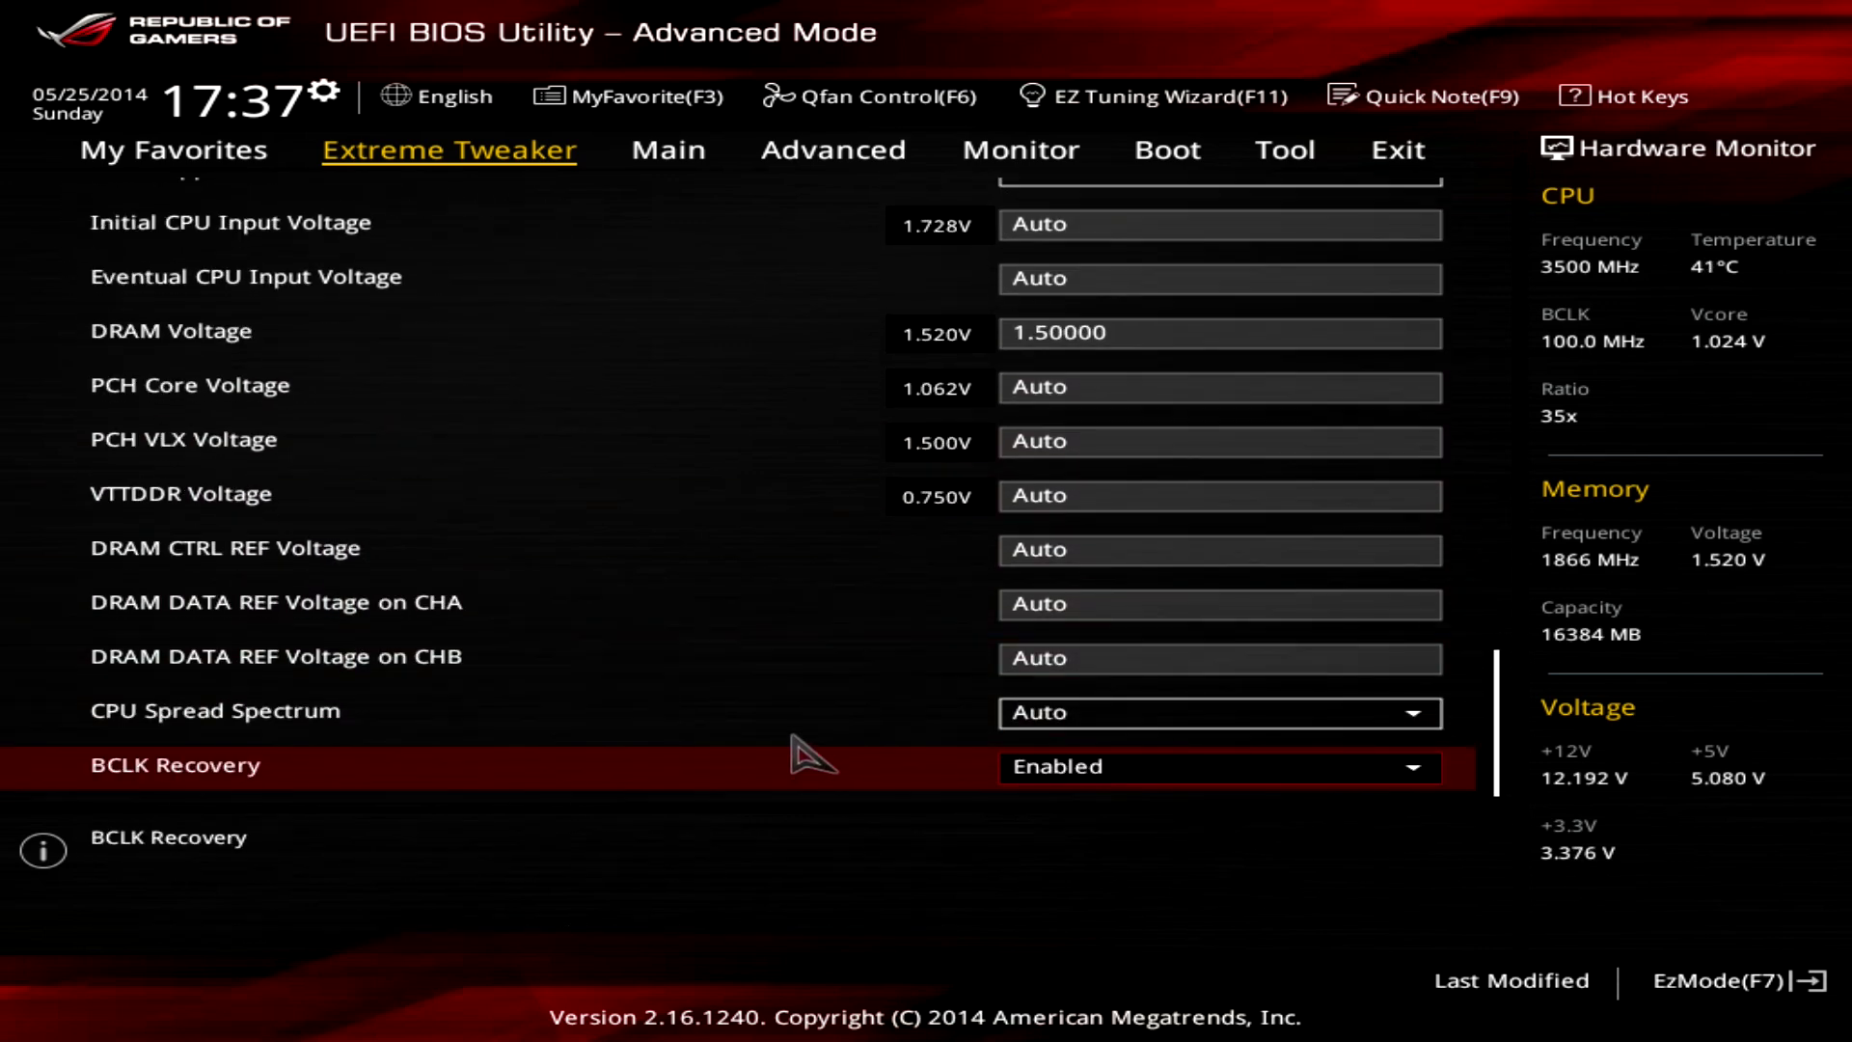
key(Up)
key(Up)
key(Up)
key(Up)
key(Up)
key(Up)
key(Up)
key(Up)
key(Up)
key(Up)
key(Up)
key(Up)
key(Up)
key(Up)
key(Up)
key(Up)
key(Up)
key(Up)
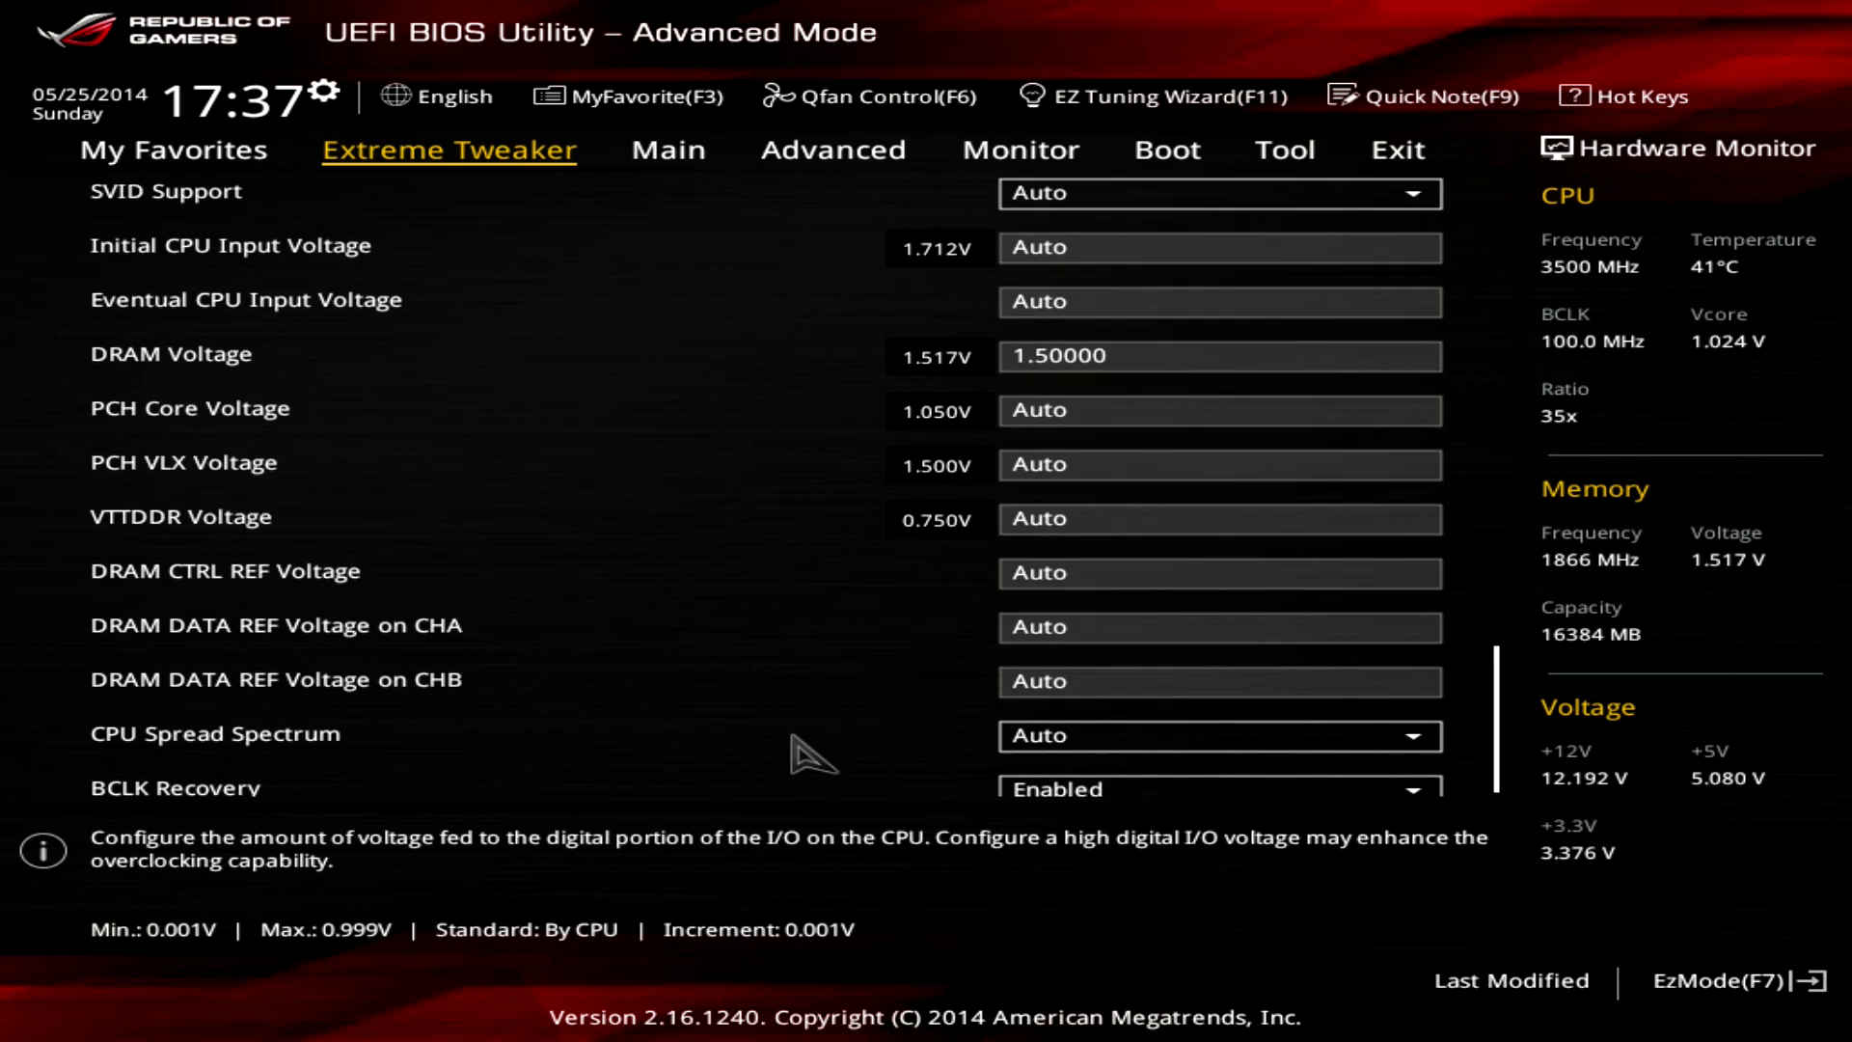
key(Up)
key(Up)
key(Up)
key(Up)
key(Up)
key(Up)
key(Up)
key(Up)
key(Up)
key(Up)
key(Up)
key(Up)
key(Up)
key(Up)
key(Up)
key(Up)
key(Up)
key(Up)
key(Up)
key(Up)
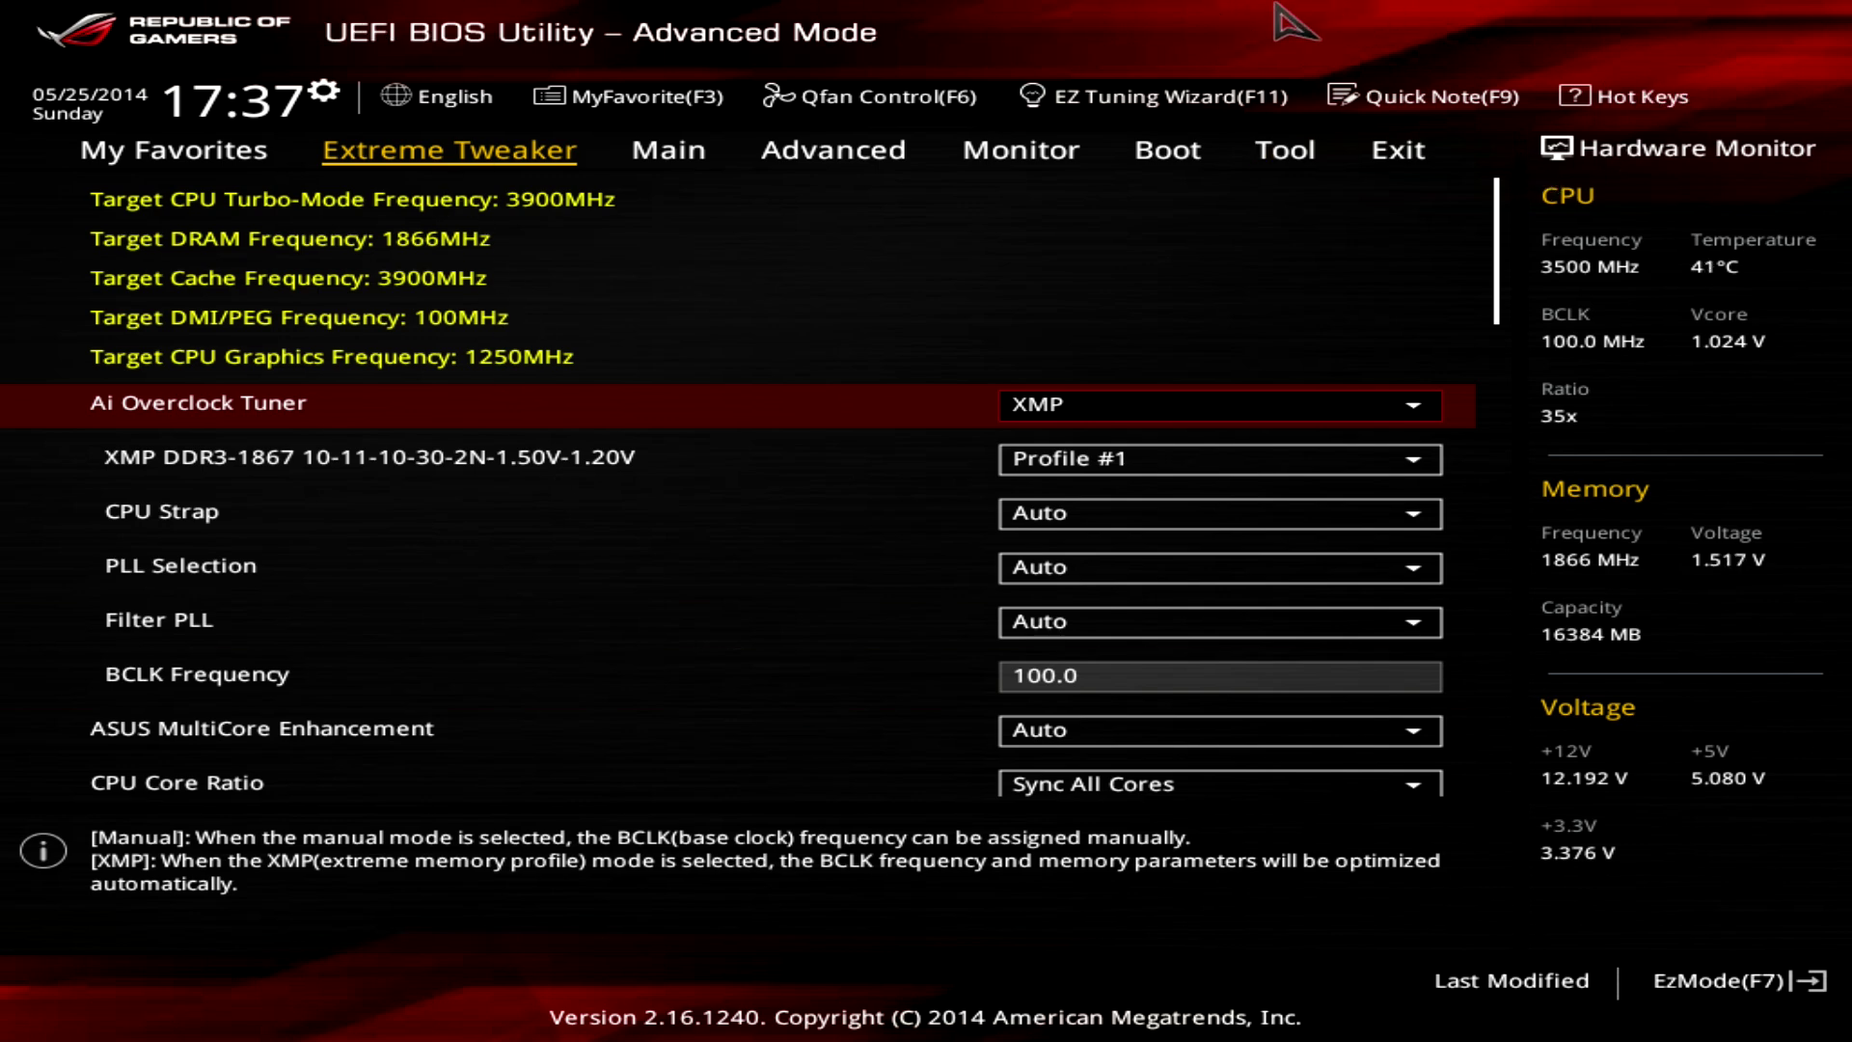
Switch to EZ Mode and turn Intel Rapid Storage Technology on.
key(Escape)
click(1280, 751)
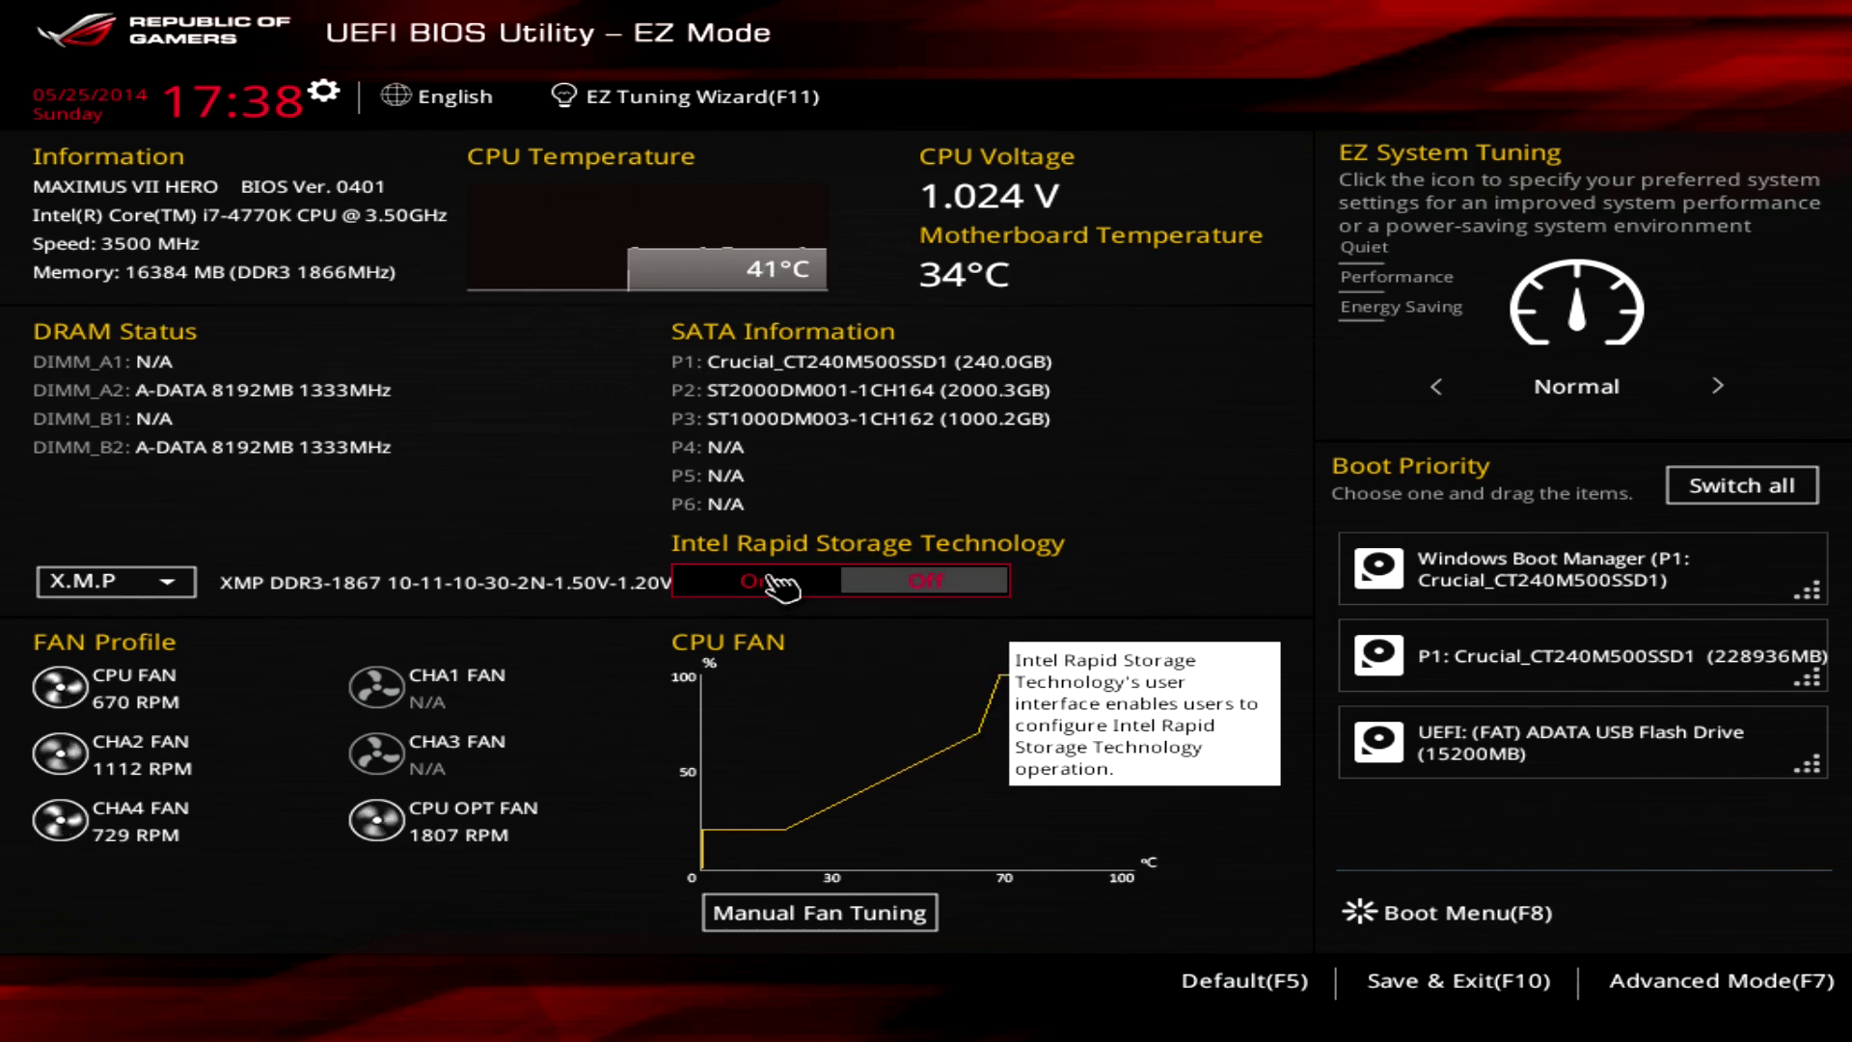
click(808, 588)
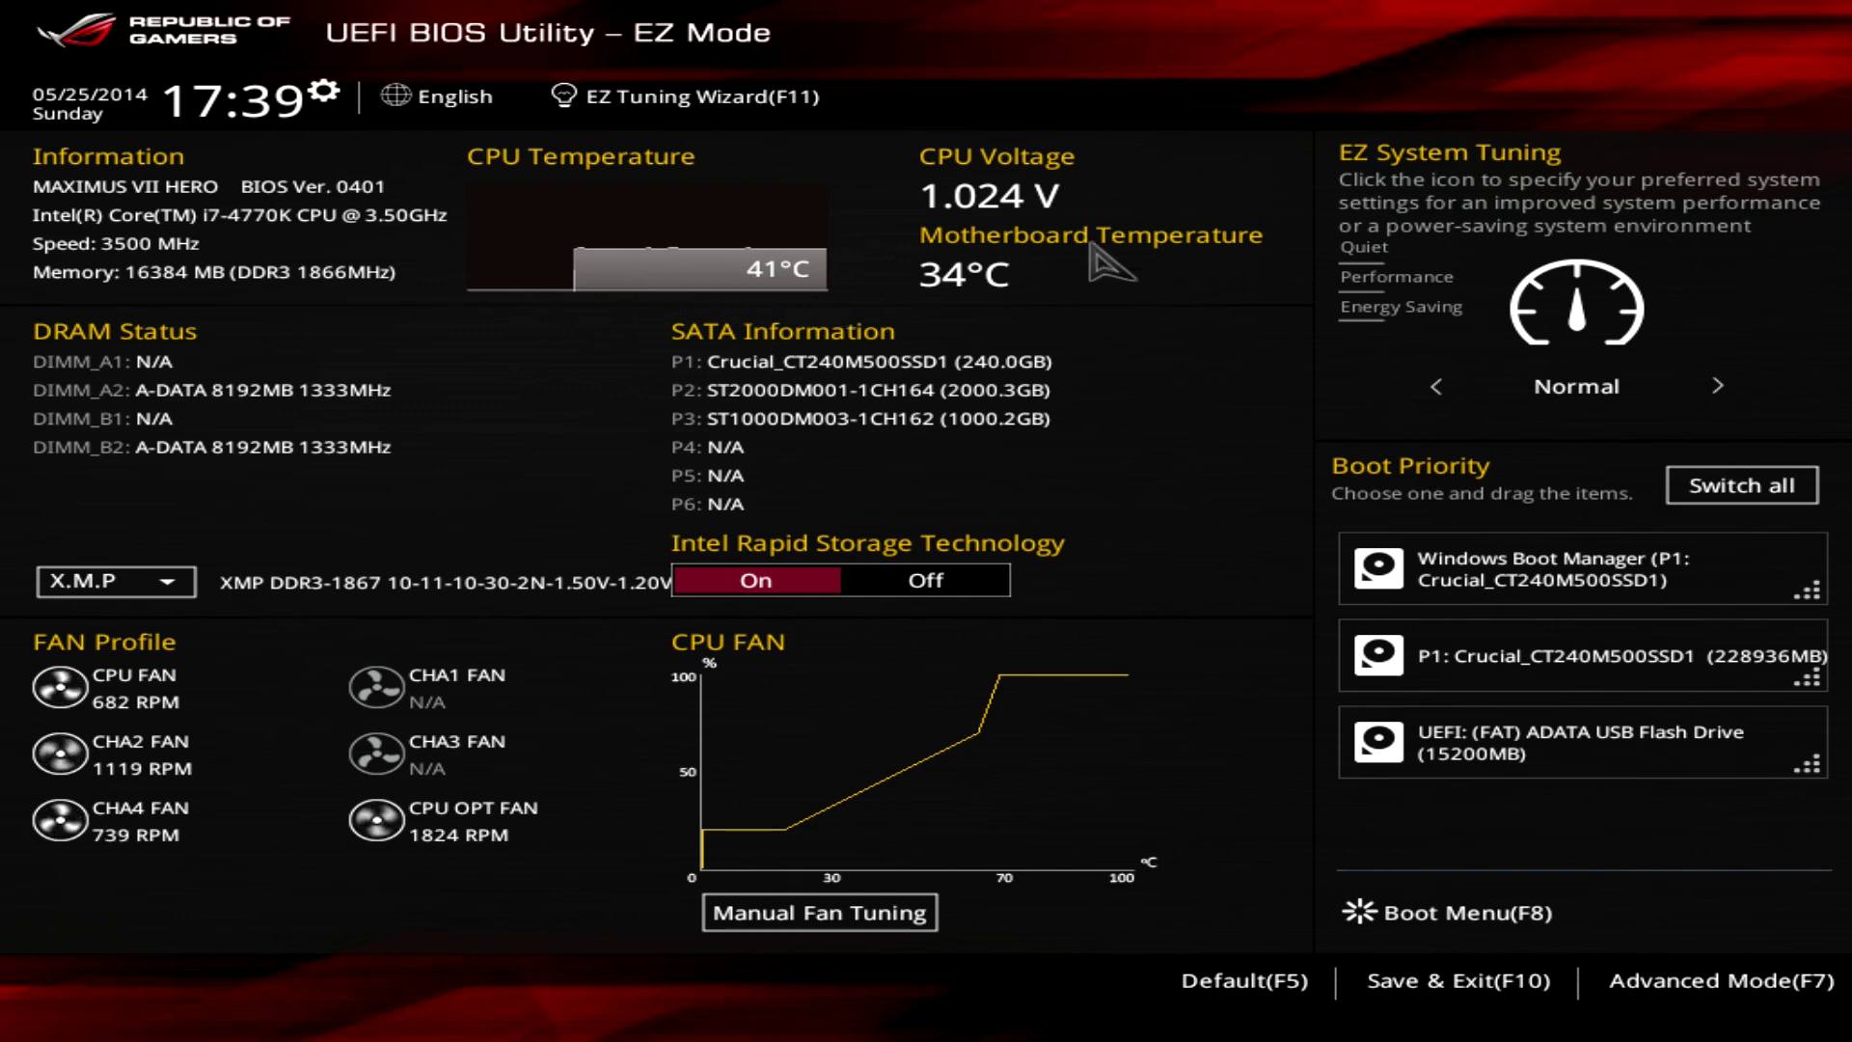
Cycle EZ System Tuning through ASUS Optimal and Normal, ending on the Power Saving profile.
click(1724, 387)
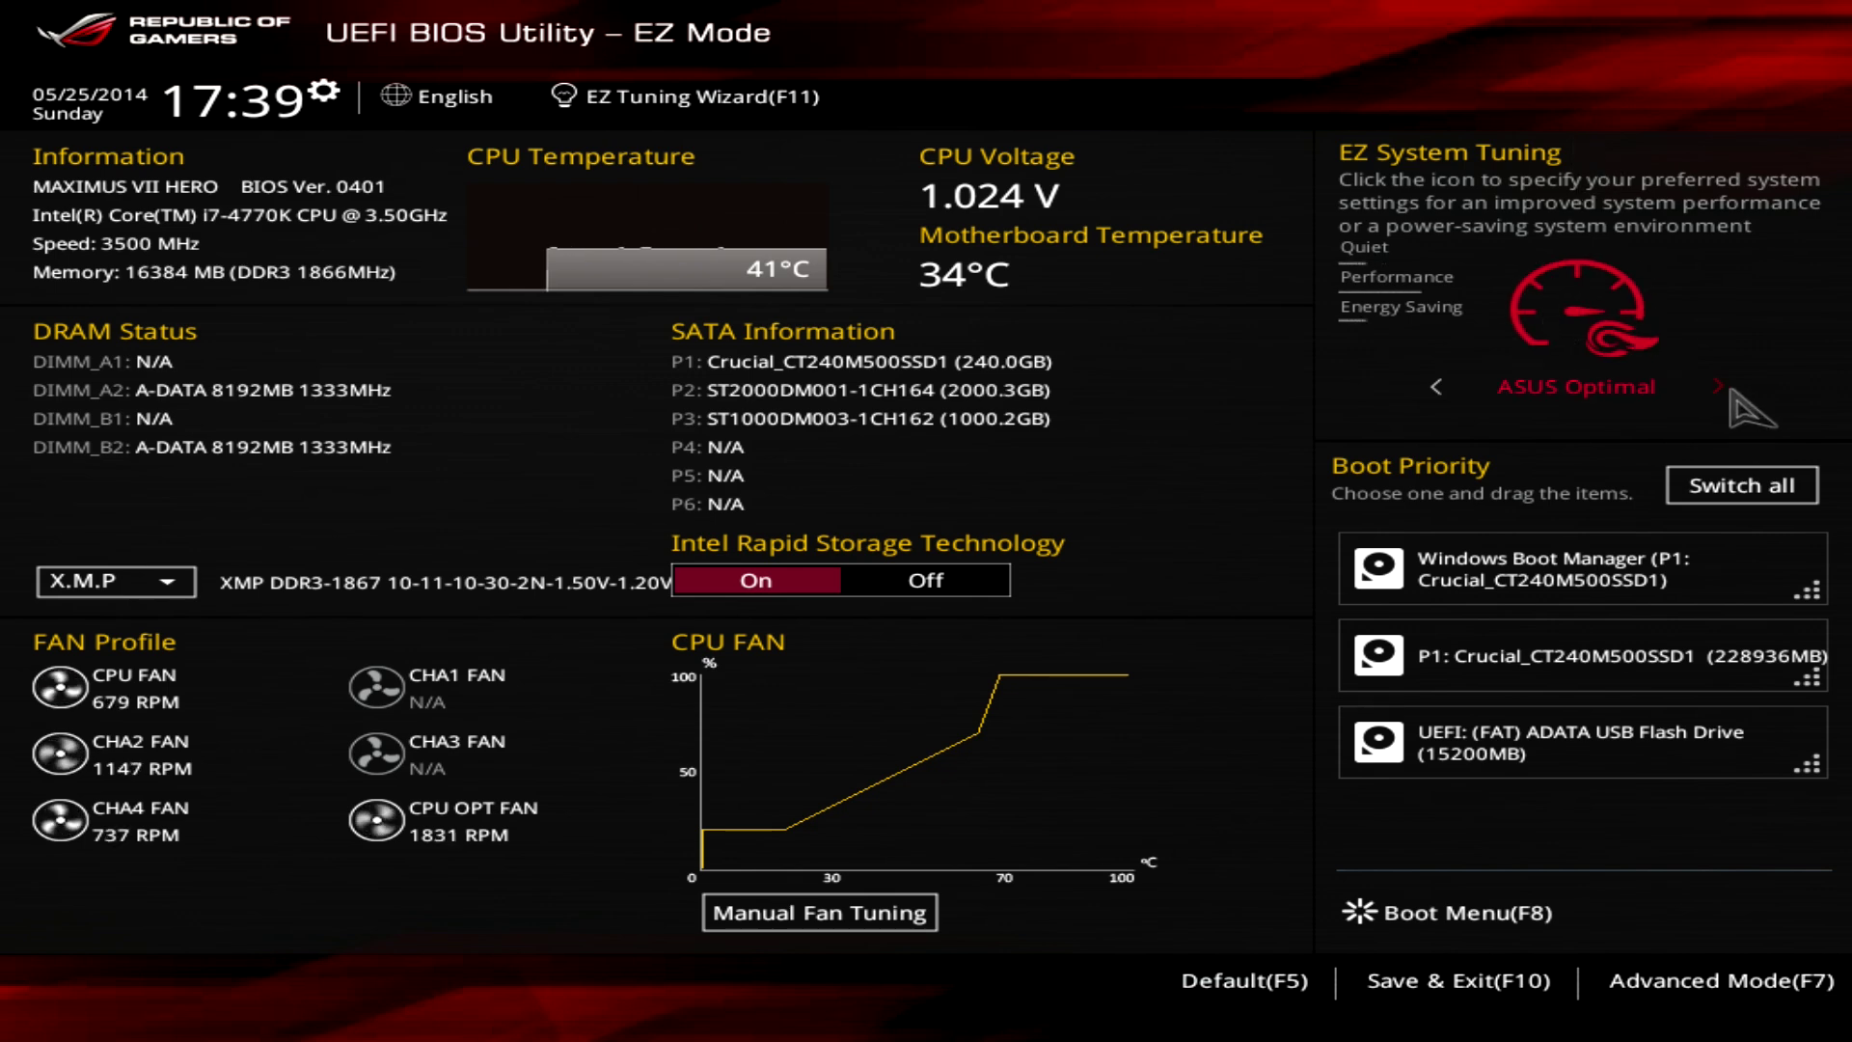
click(1435, 387)
click(1435, 386)
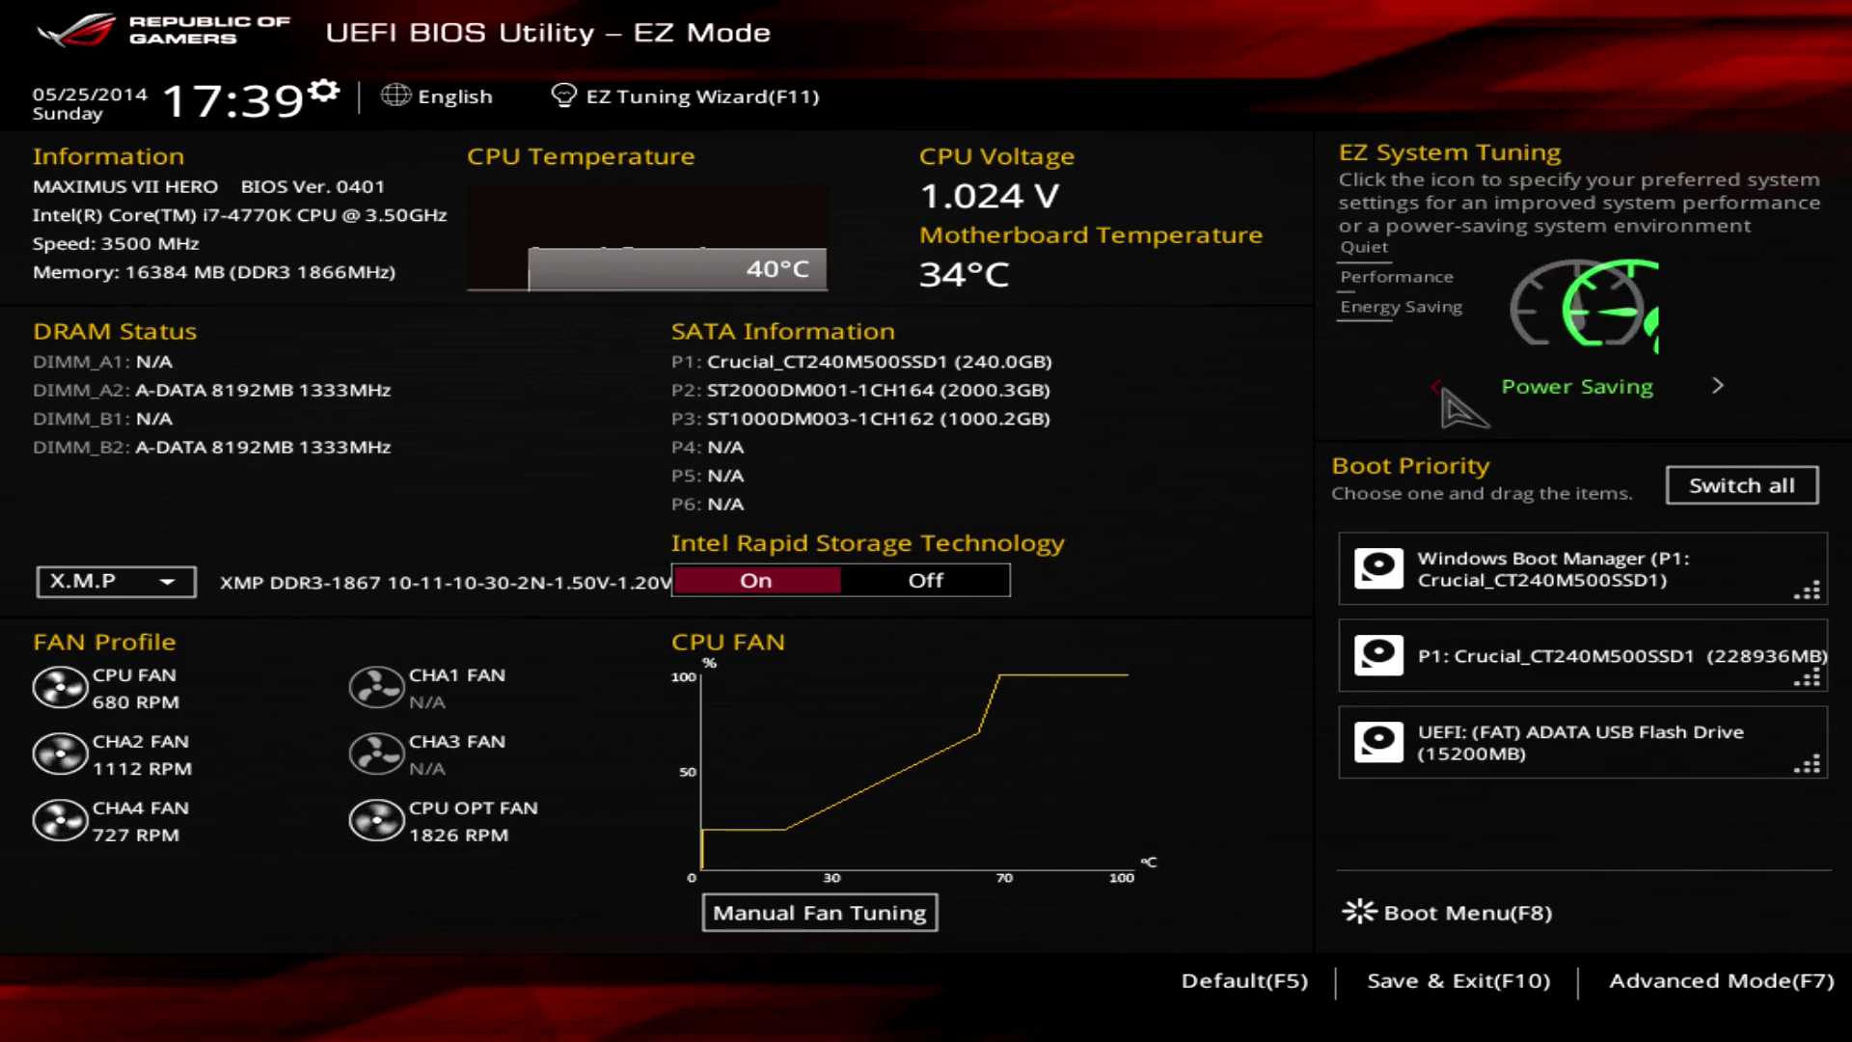
click(1439, 388)
click(1717, 391)
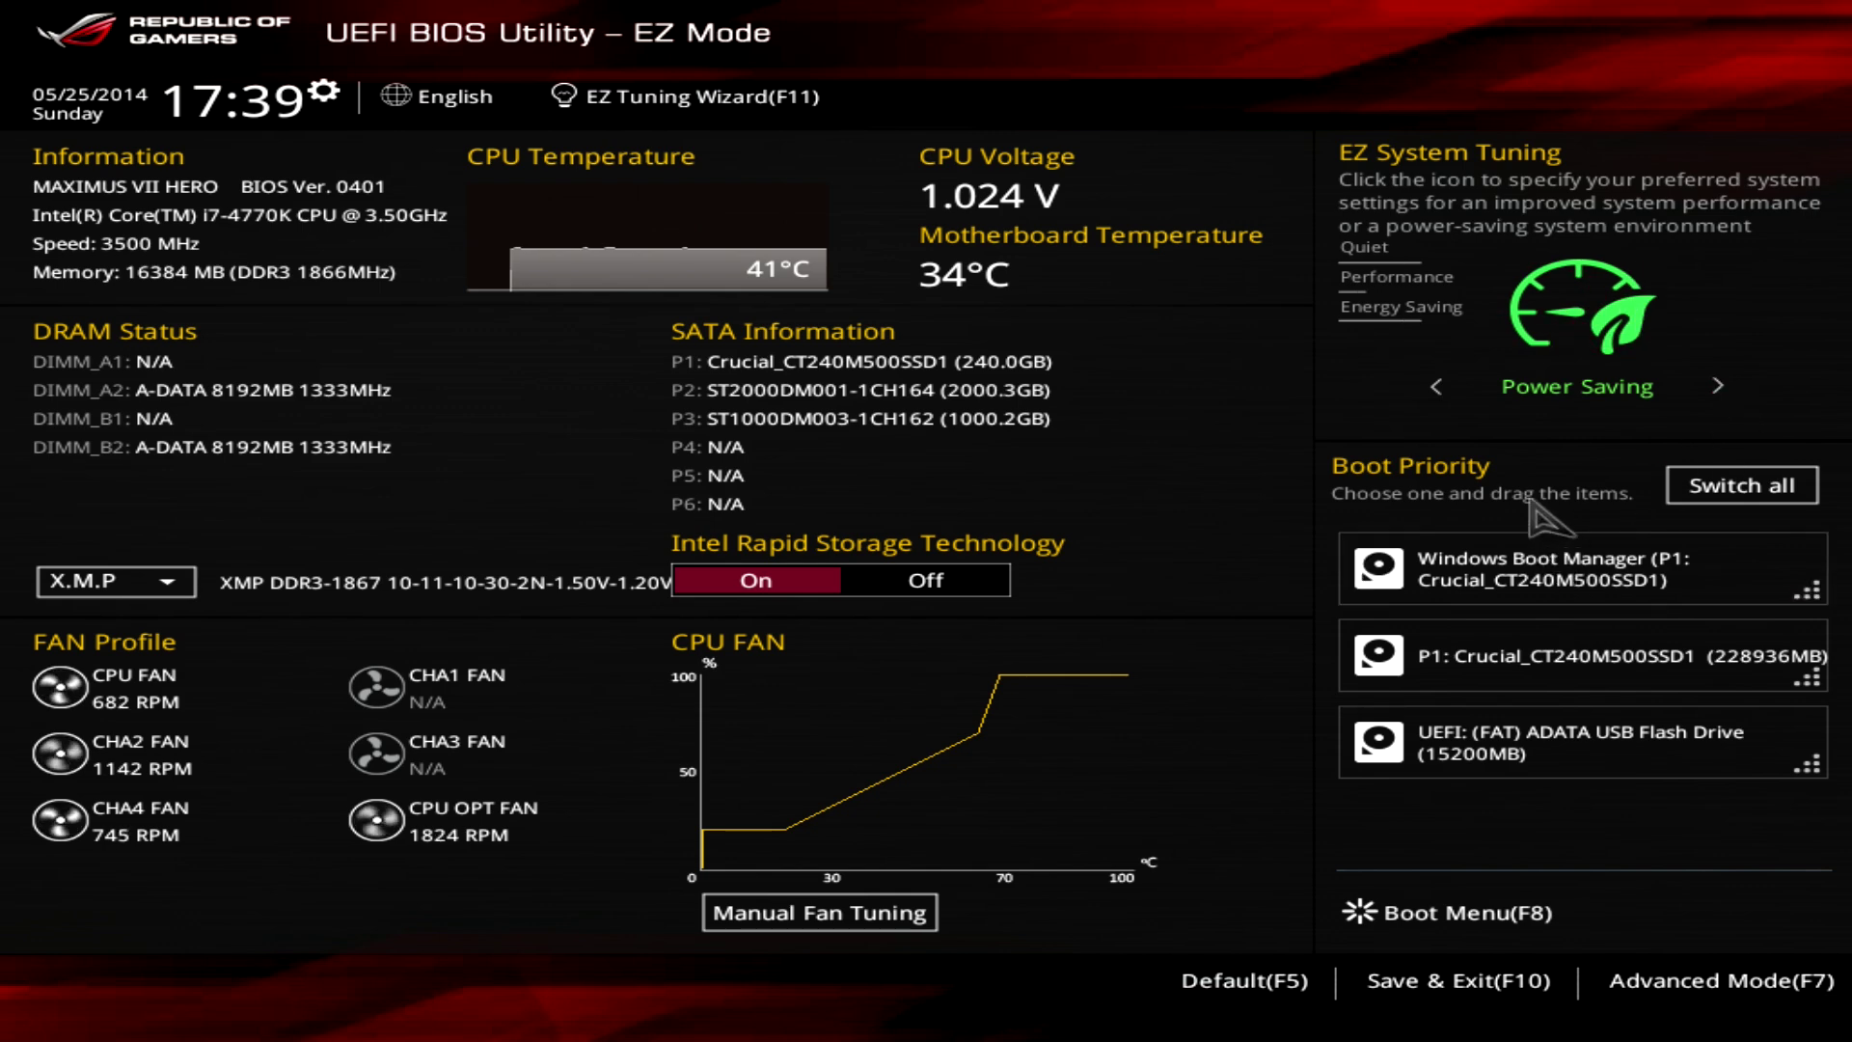
drag(1533, 753, 1570, 765)
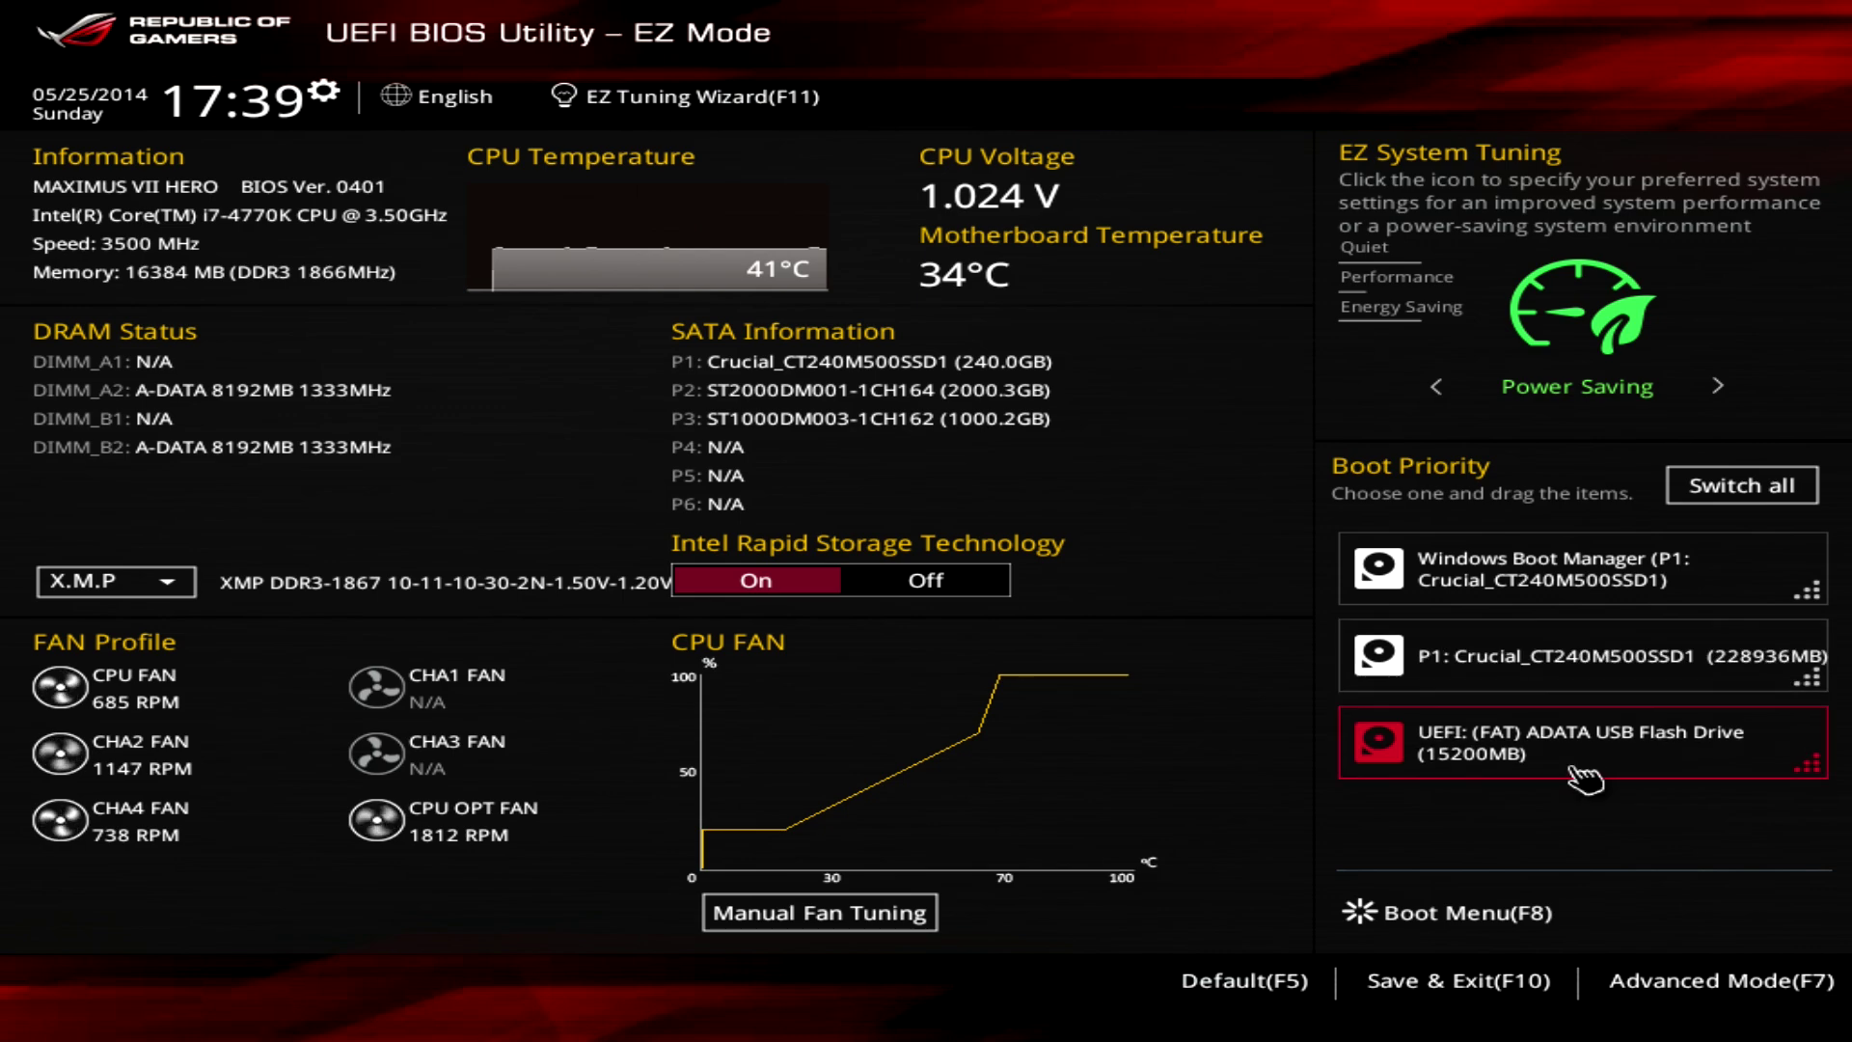
click(1448, 926)
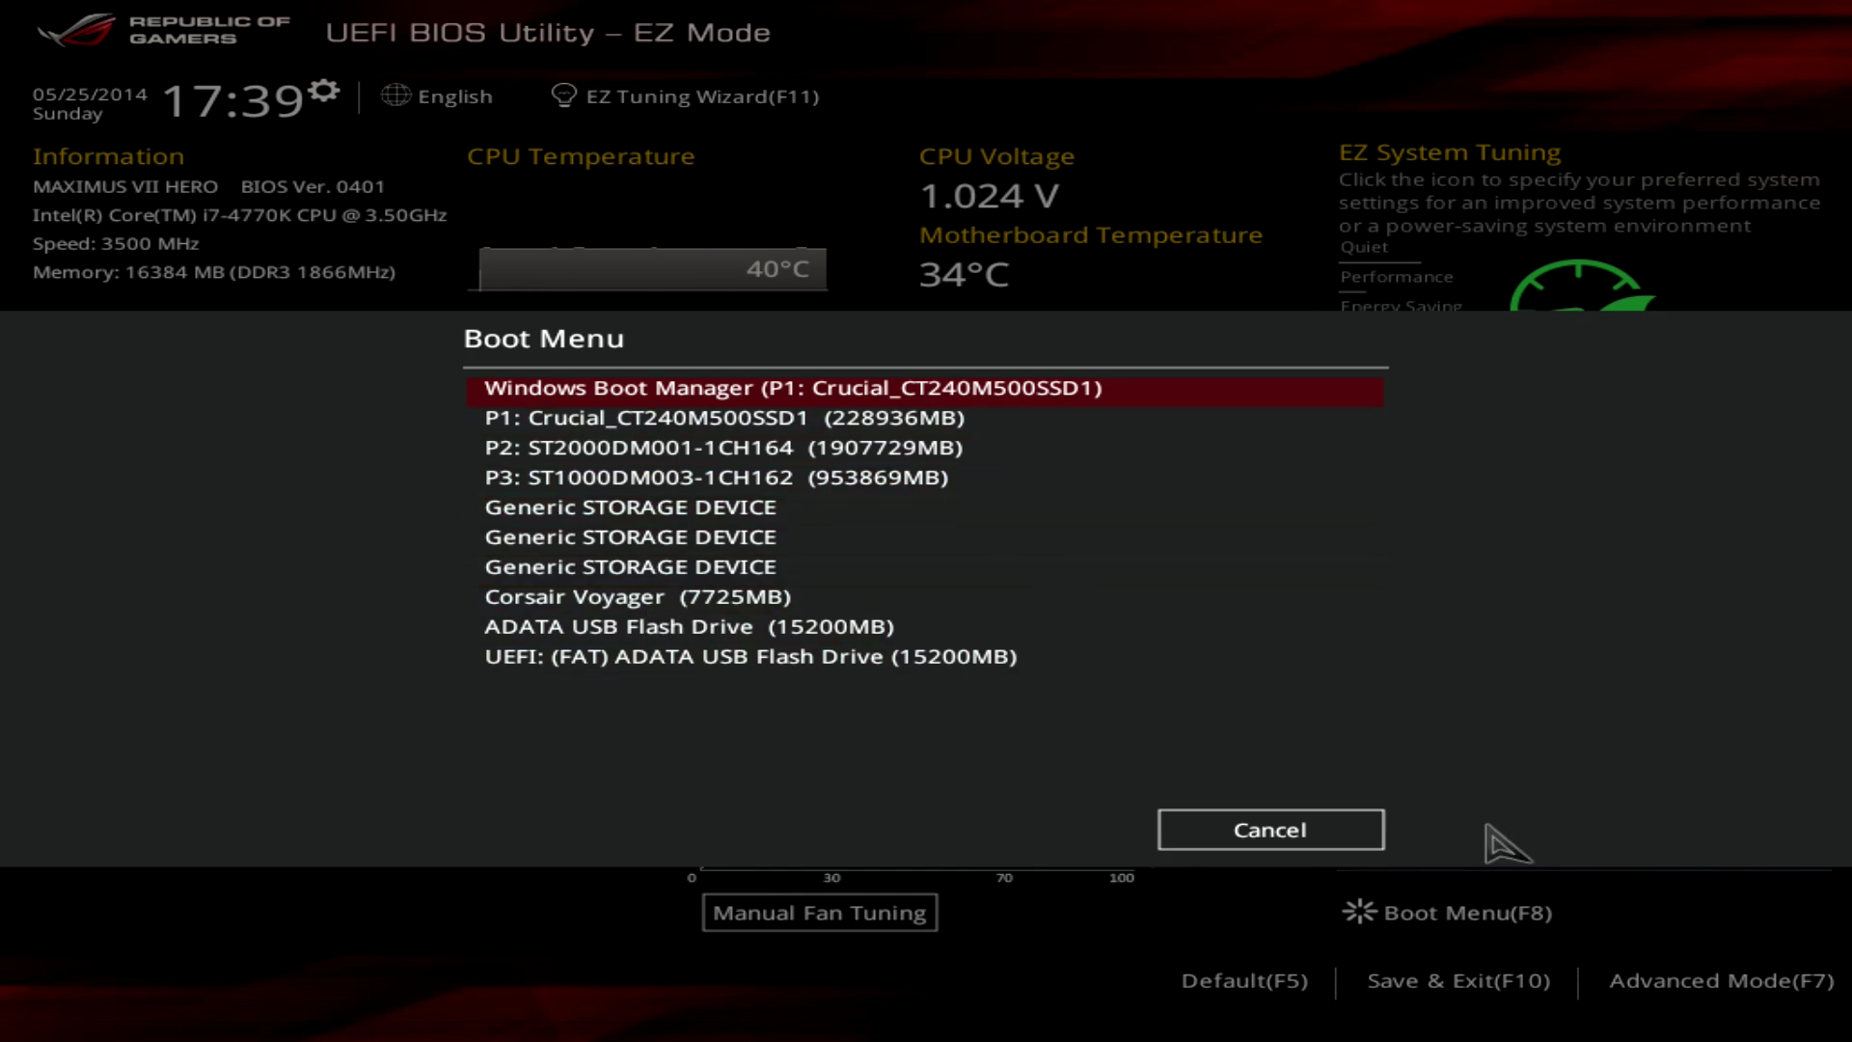
click(1313, 833)
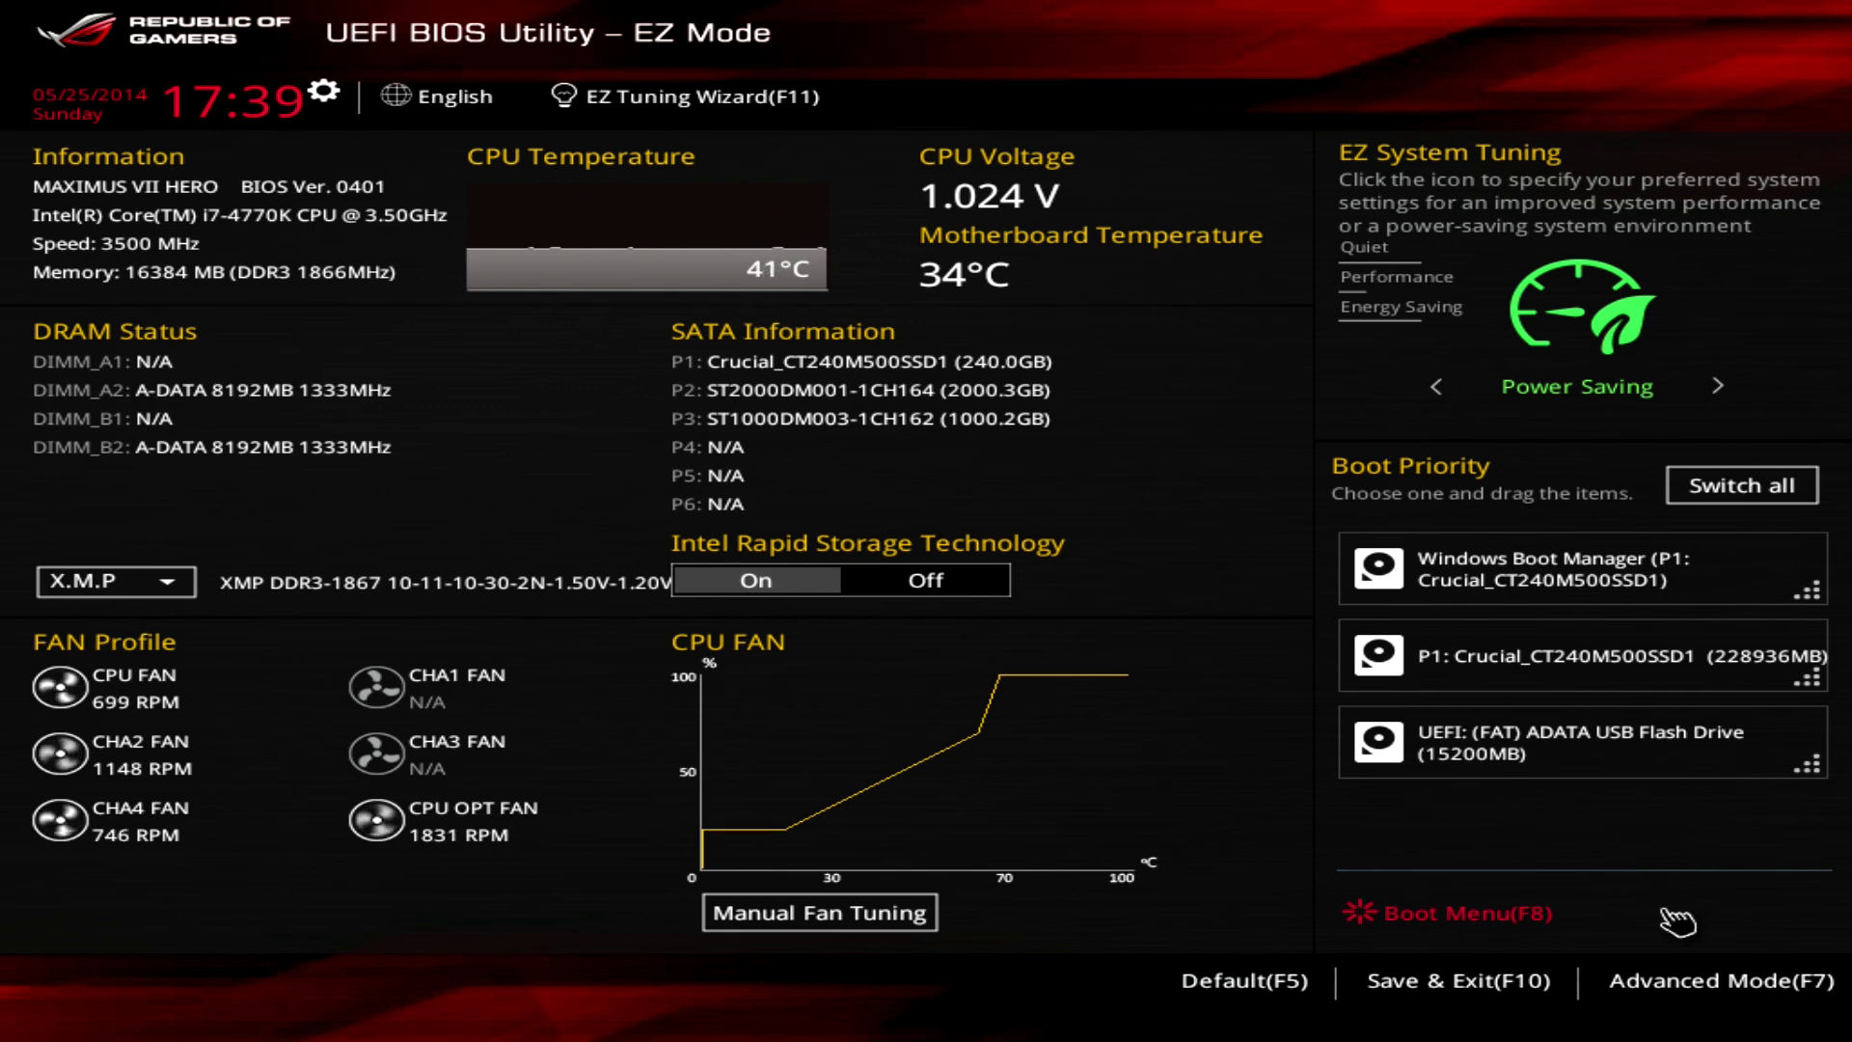
click(1717, 386)
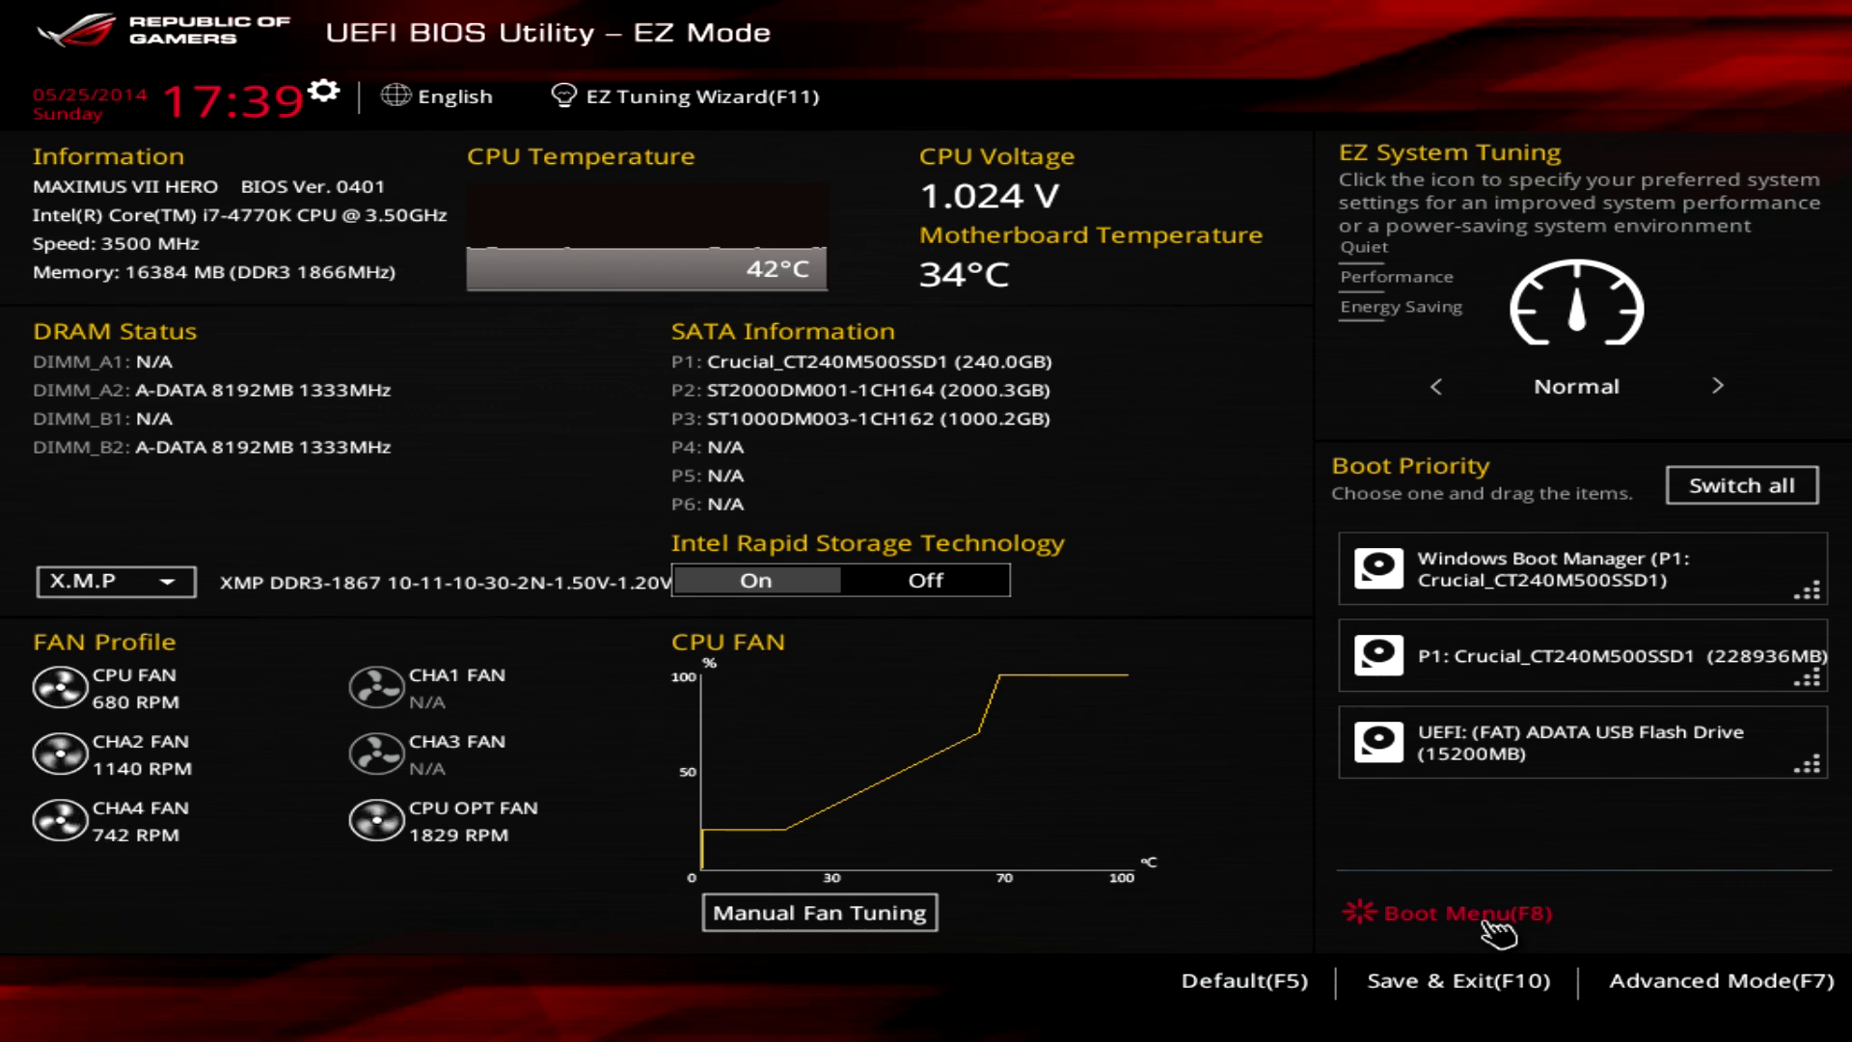
View the X.M.P. profile options and the manual fan tuning window, closing each one.
click(193, 591)
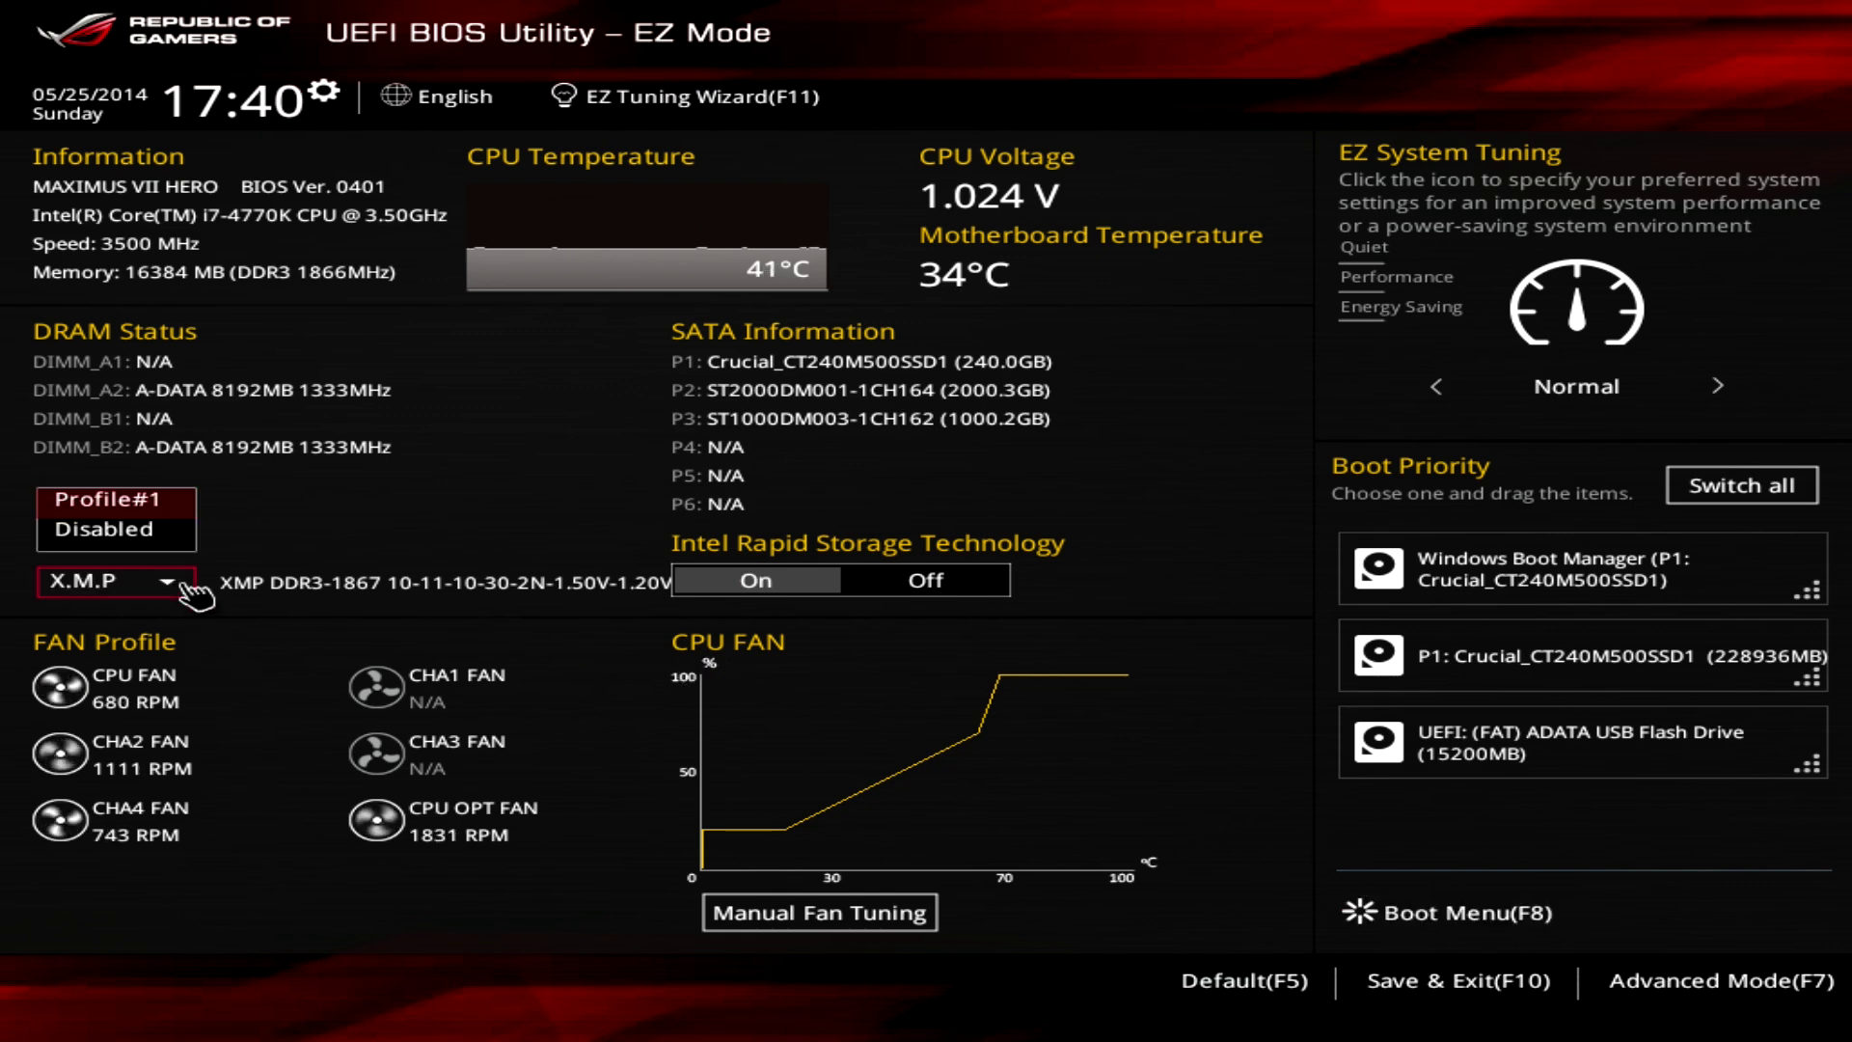
click(622, 482)
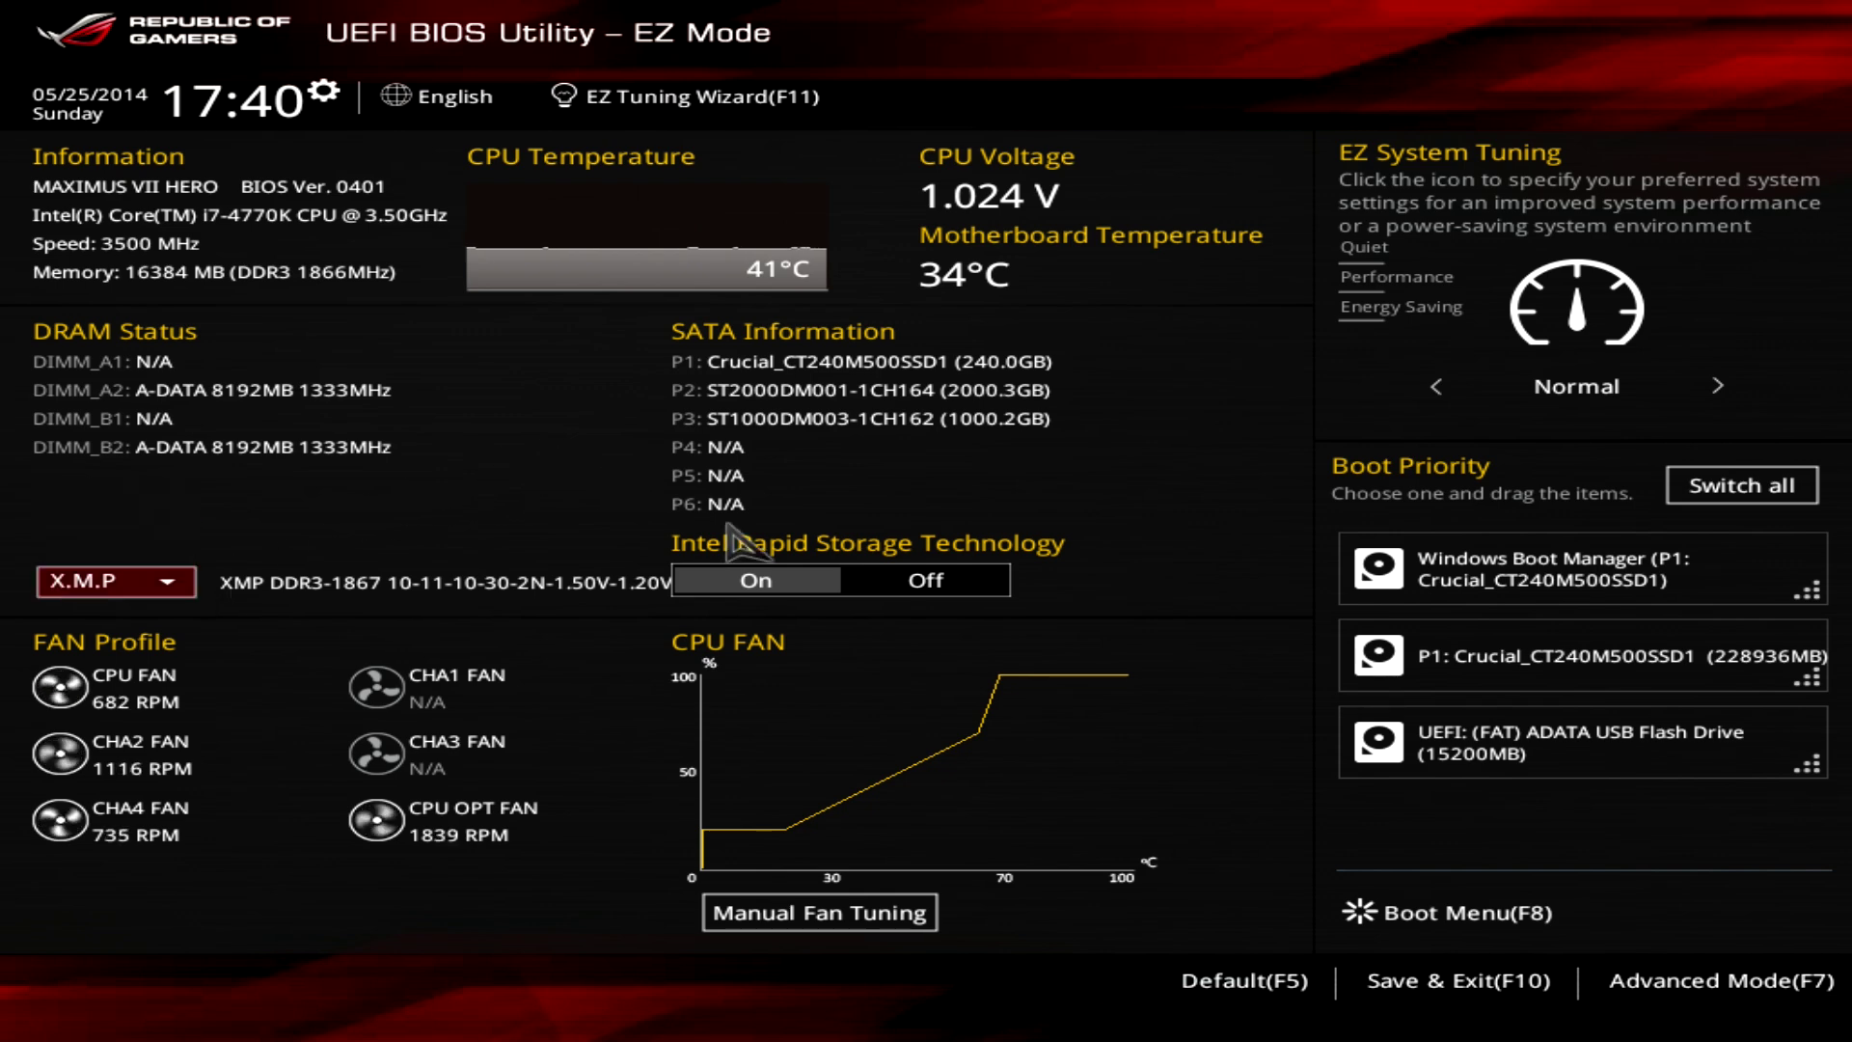
click(810, 916)
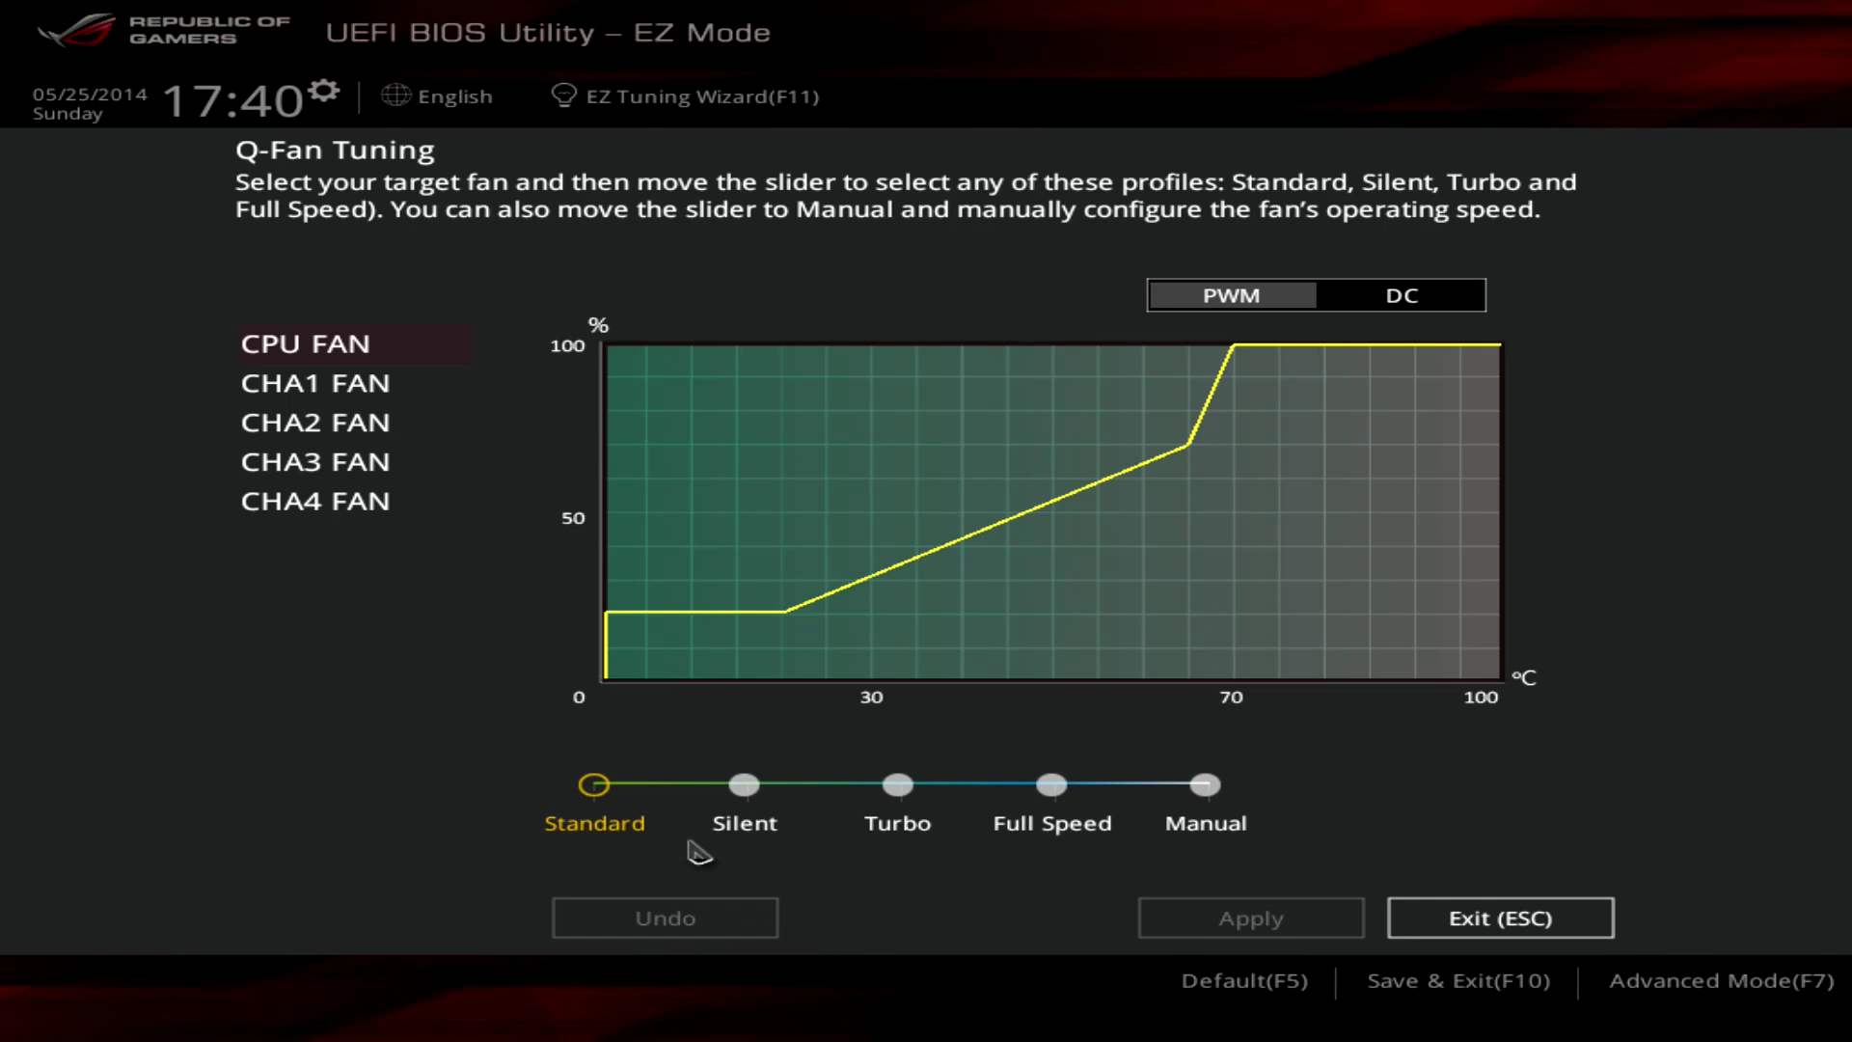
click(1567, 928)
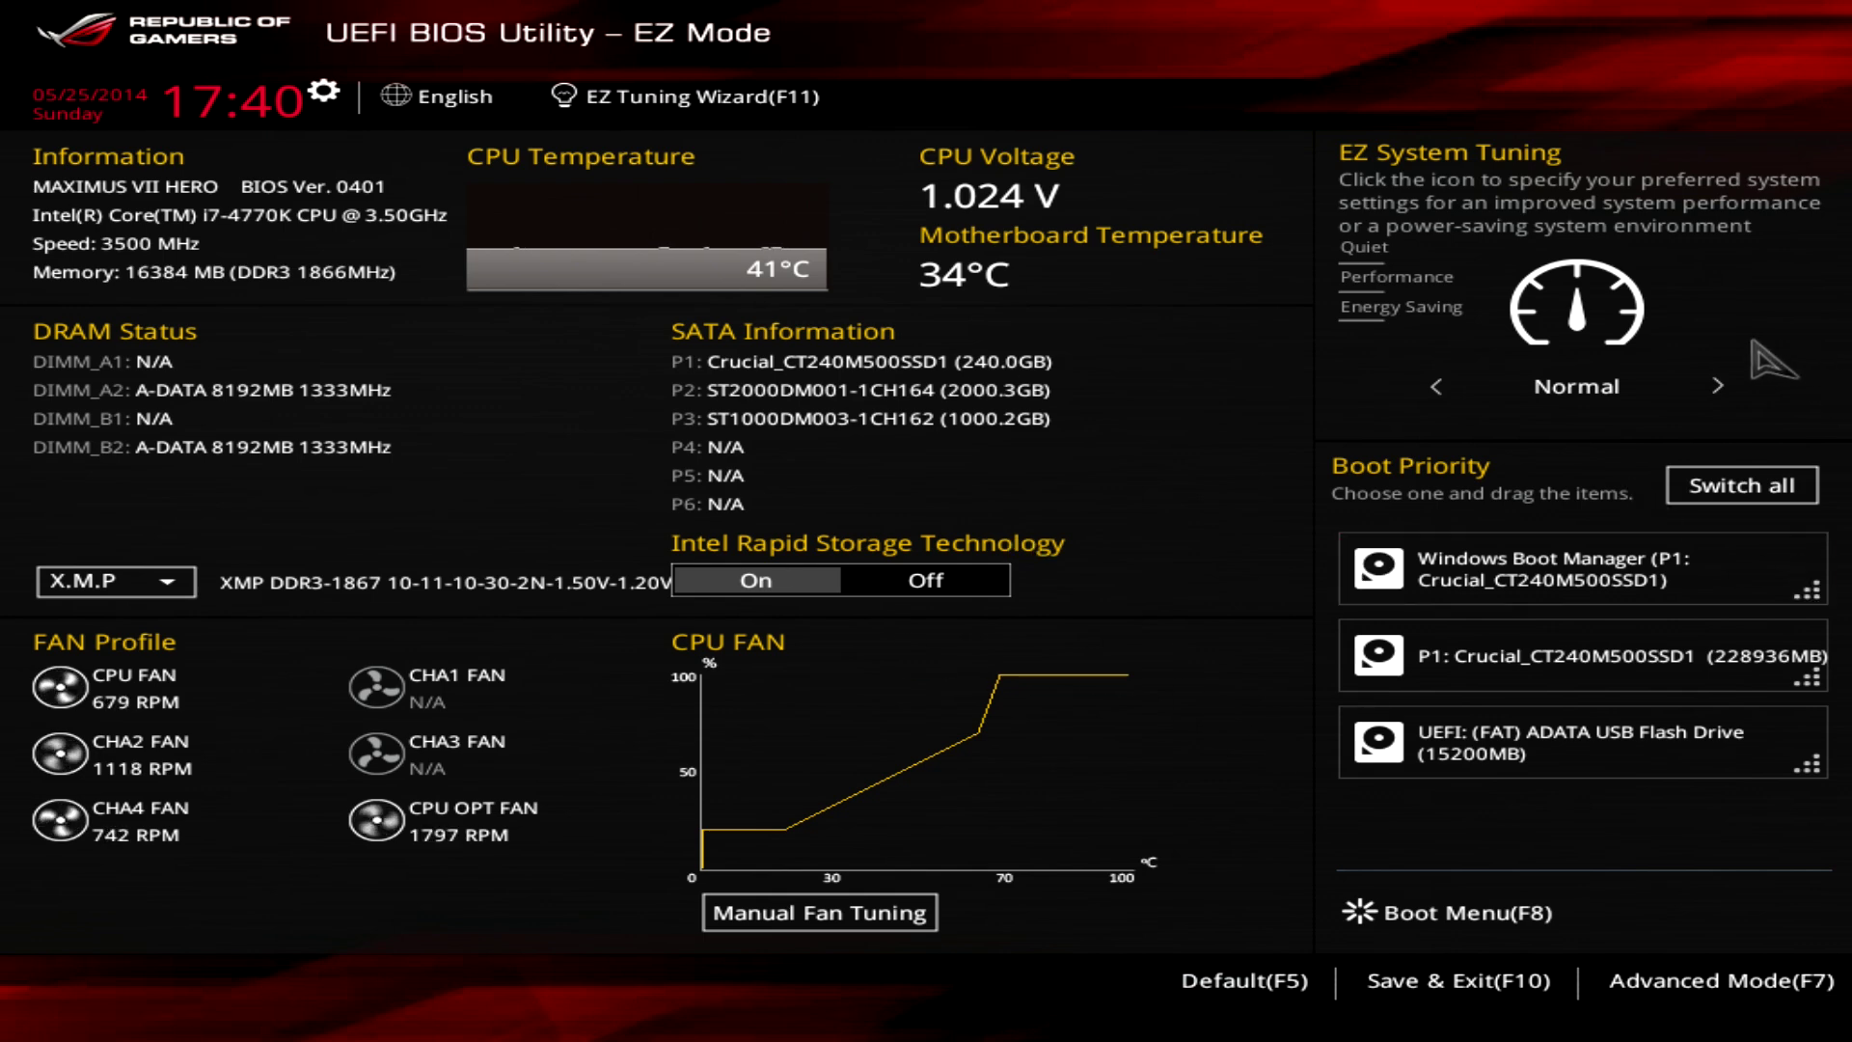
Select the ASUS Optimal tuning profile and review the pending changes in Save Changes & Reset, cancelling the save.
click(1723, 388)
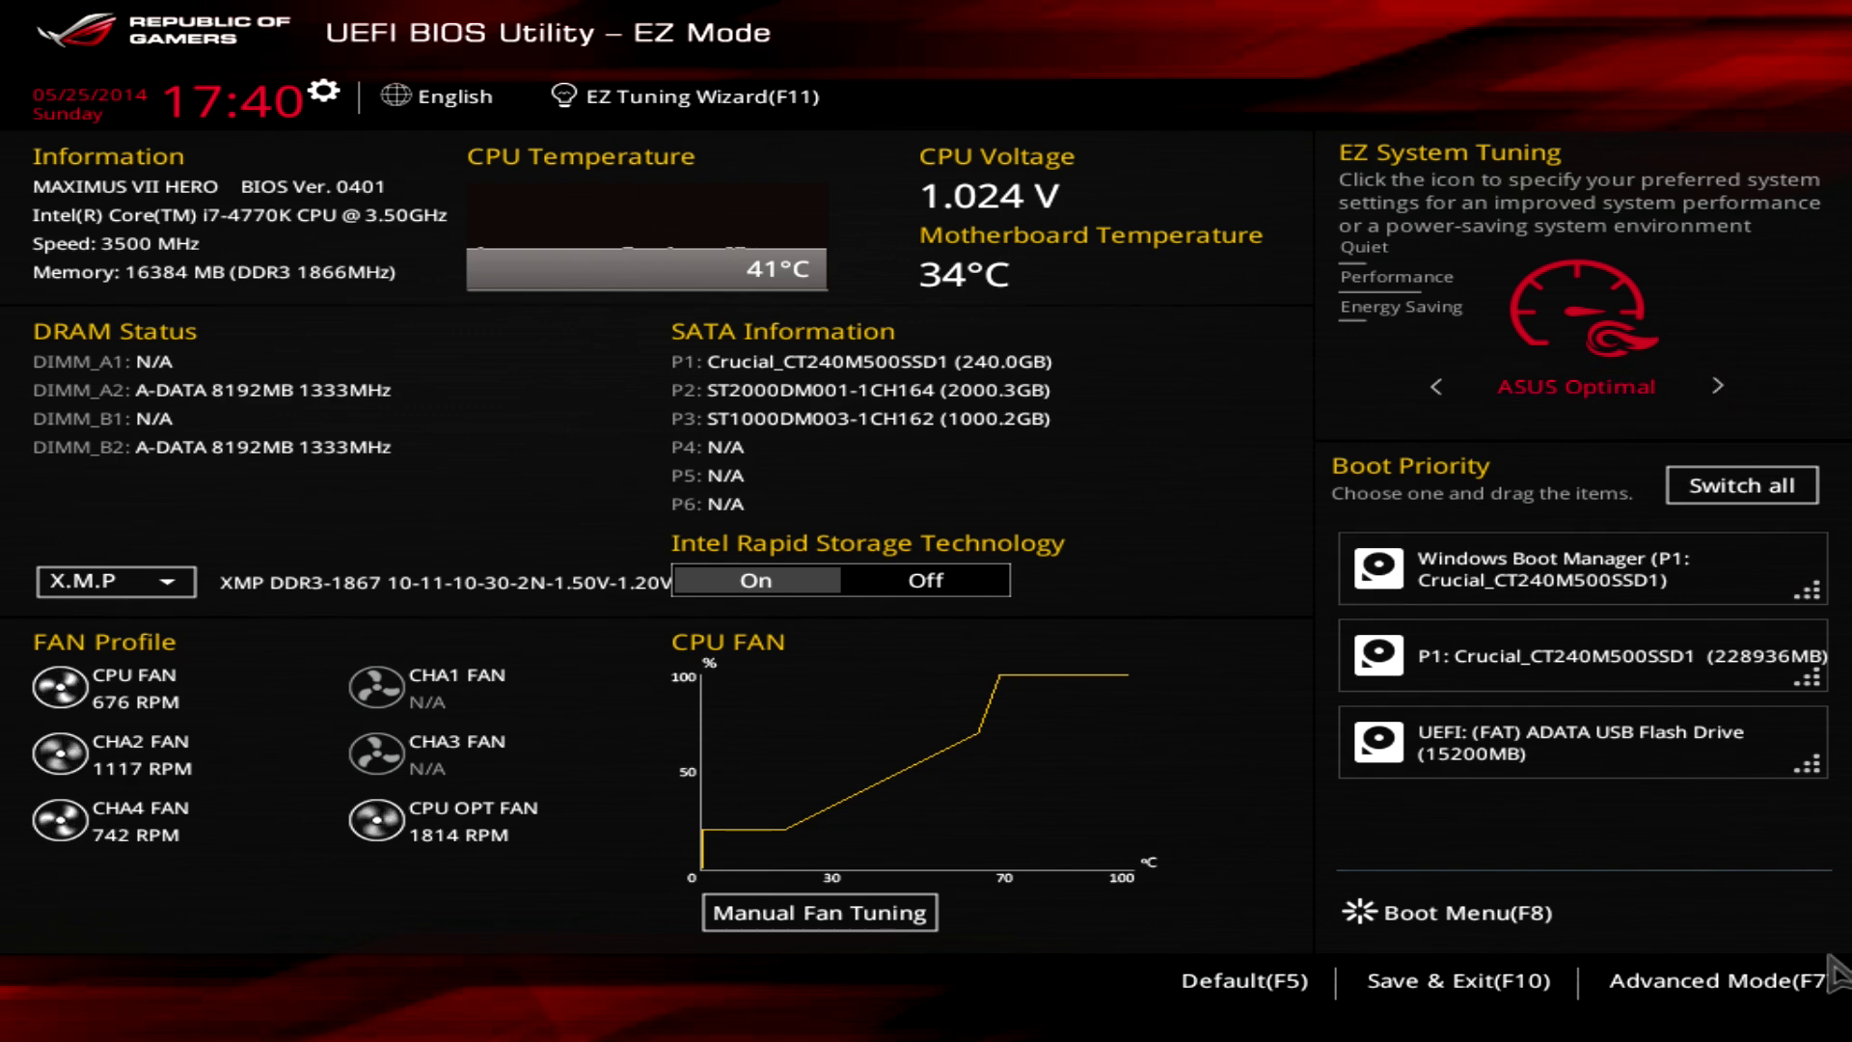
key(F10)
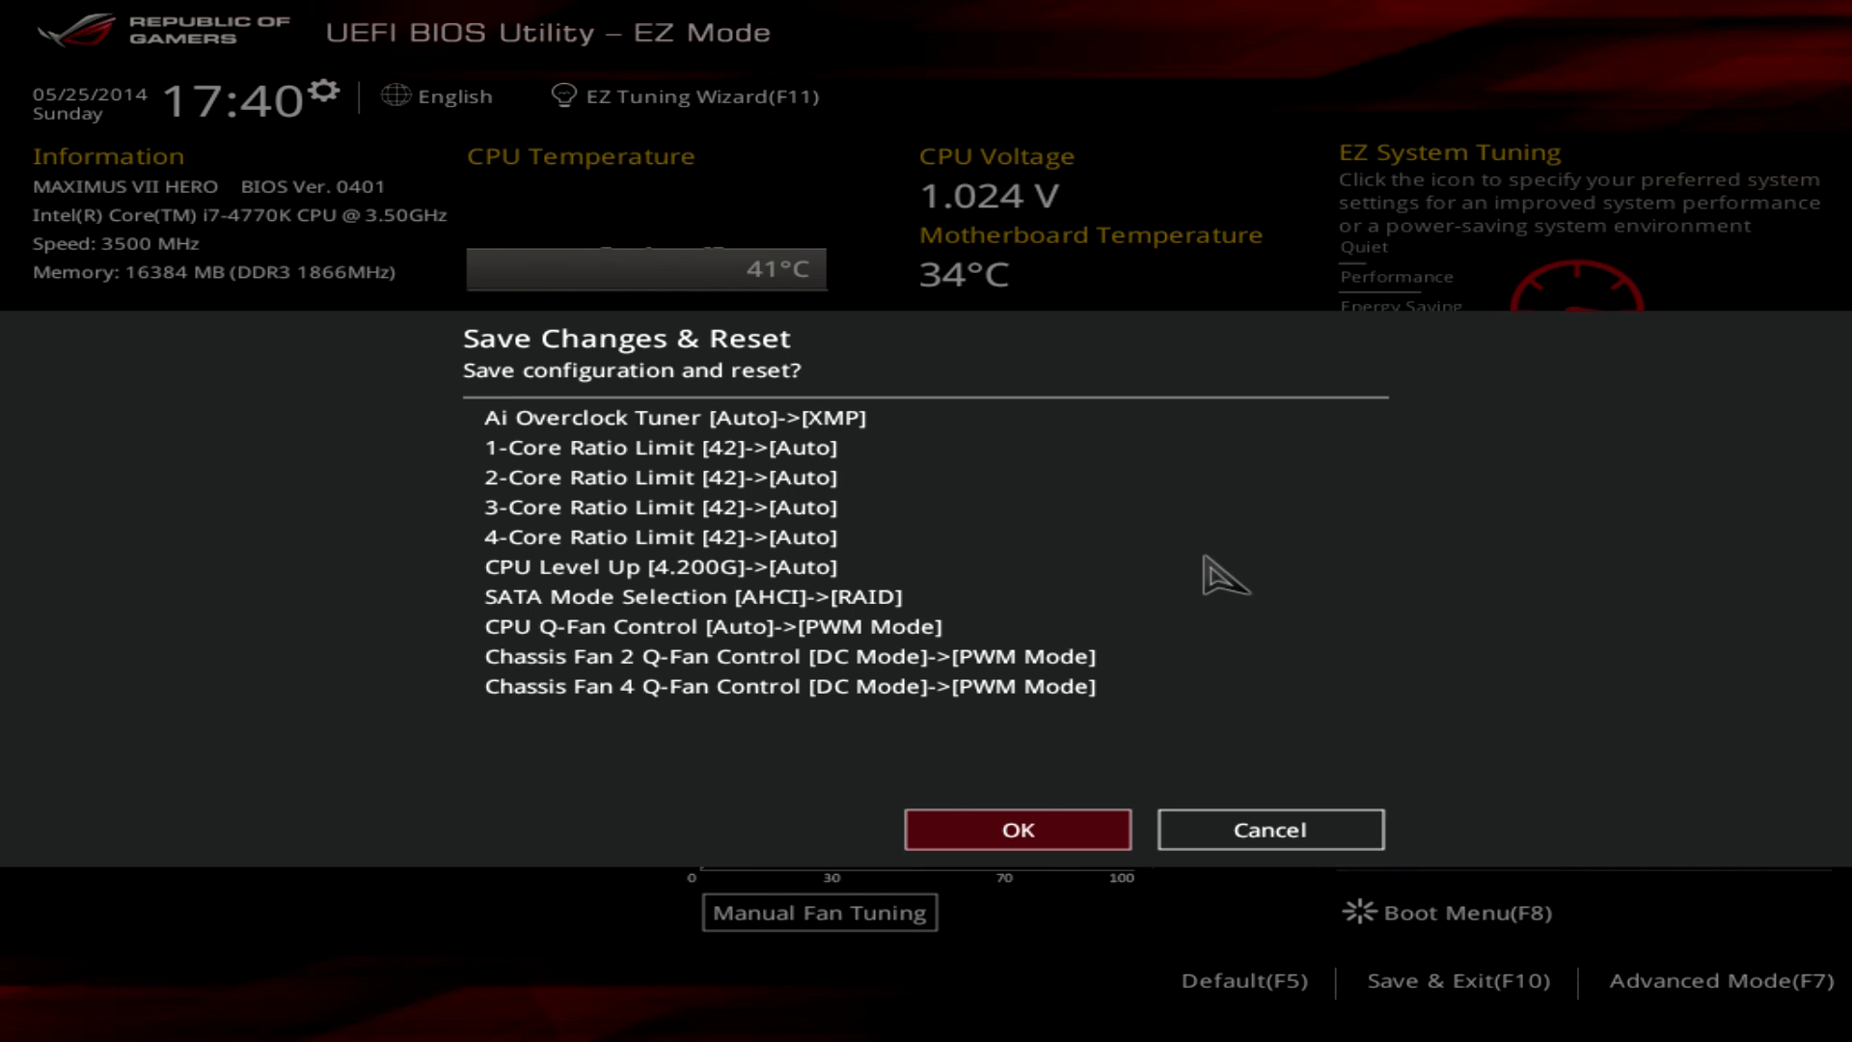
click(1370, 831)
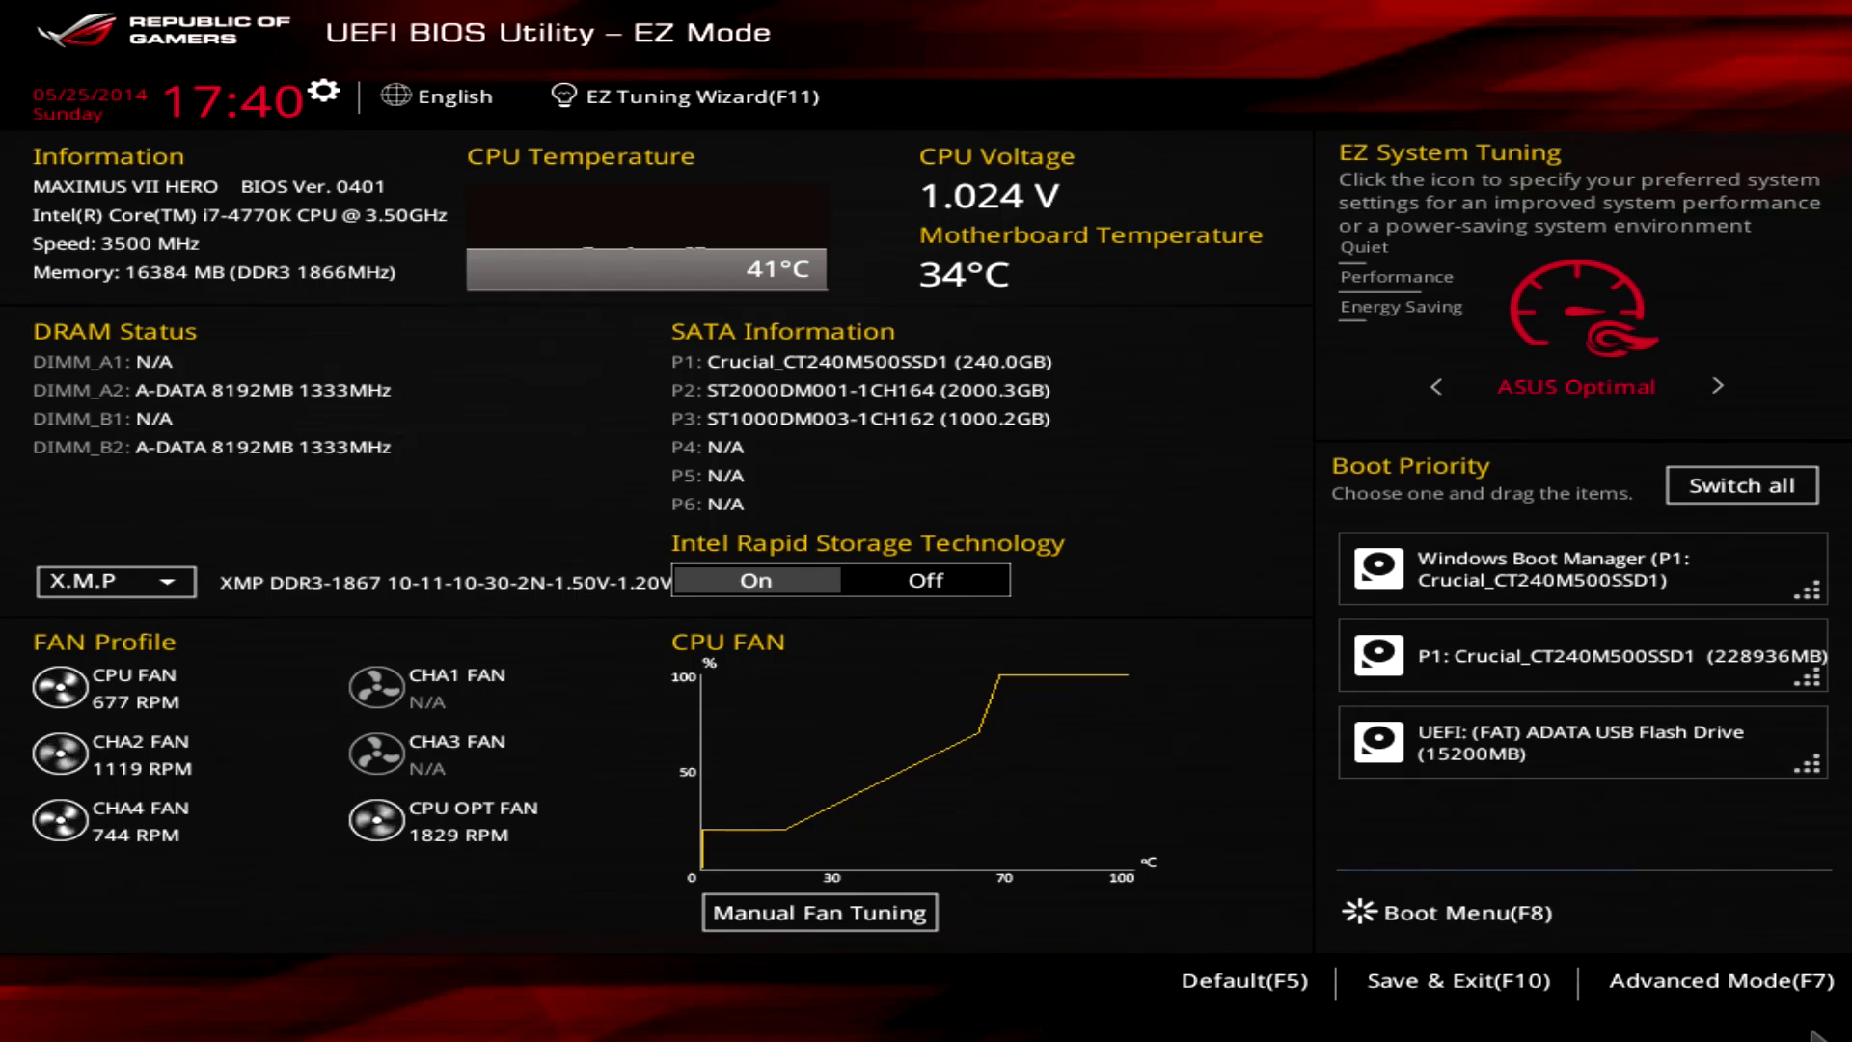
Set SATA Mode Selection to AHCI in the Advanced Mode PCH Storage Configuration.
click(1722, 980)
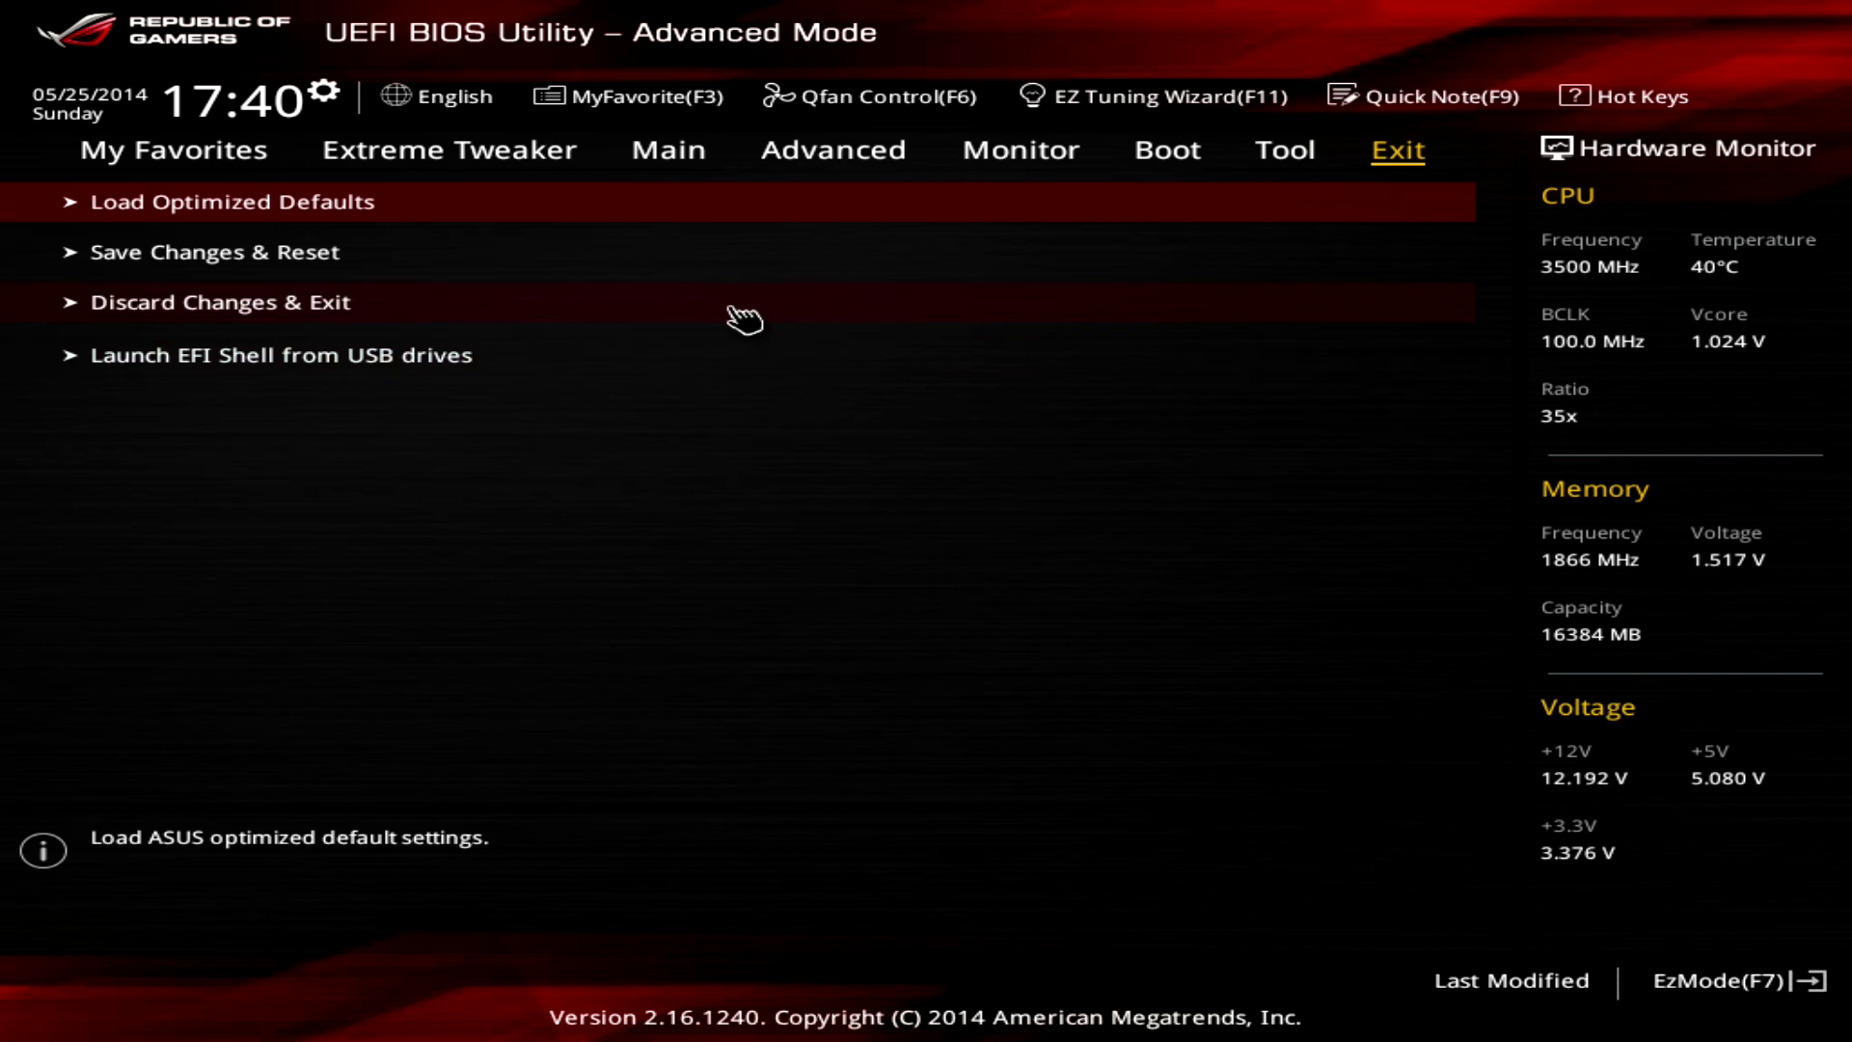
click(461, 157)
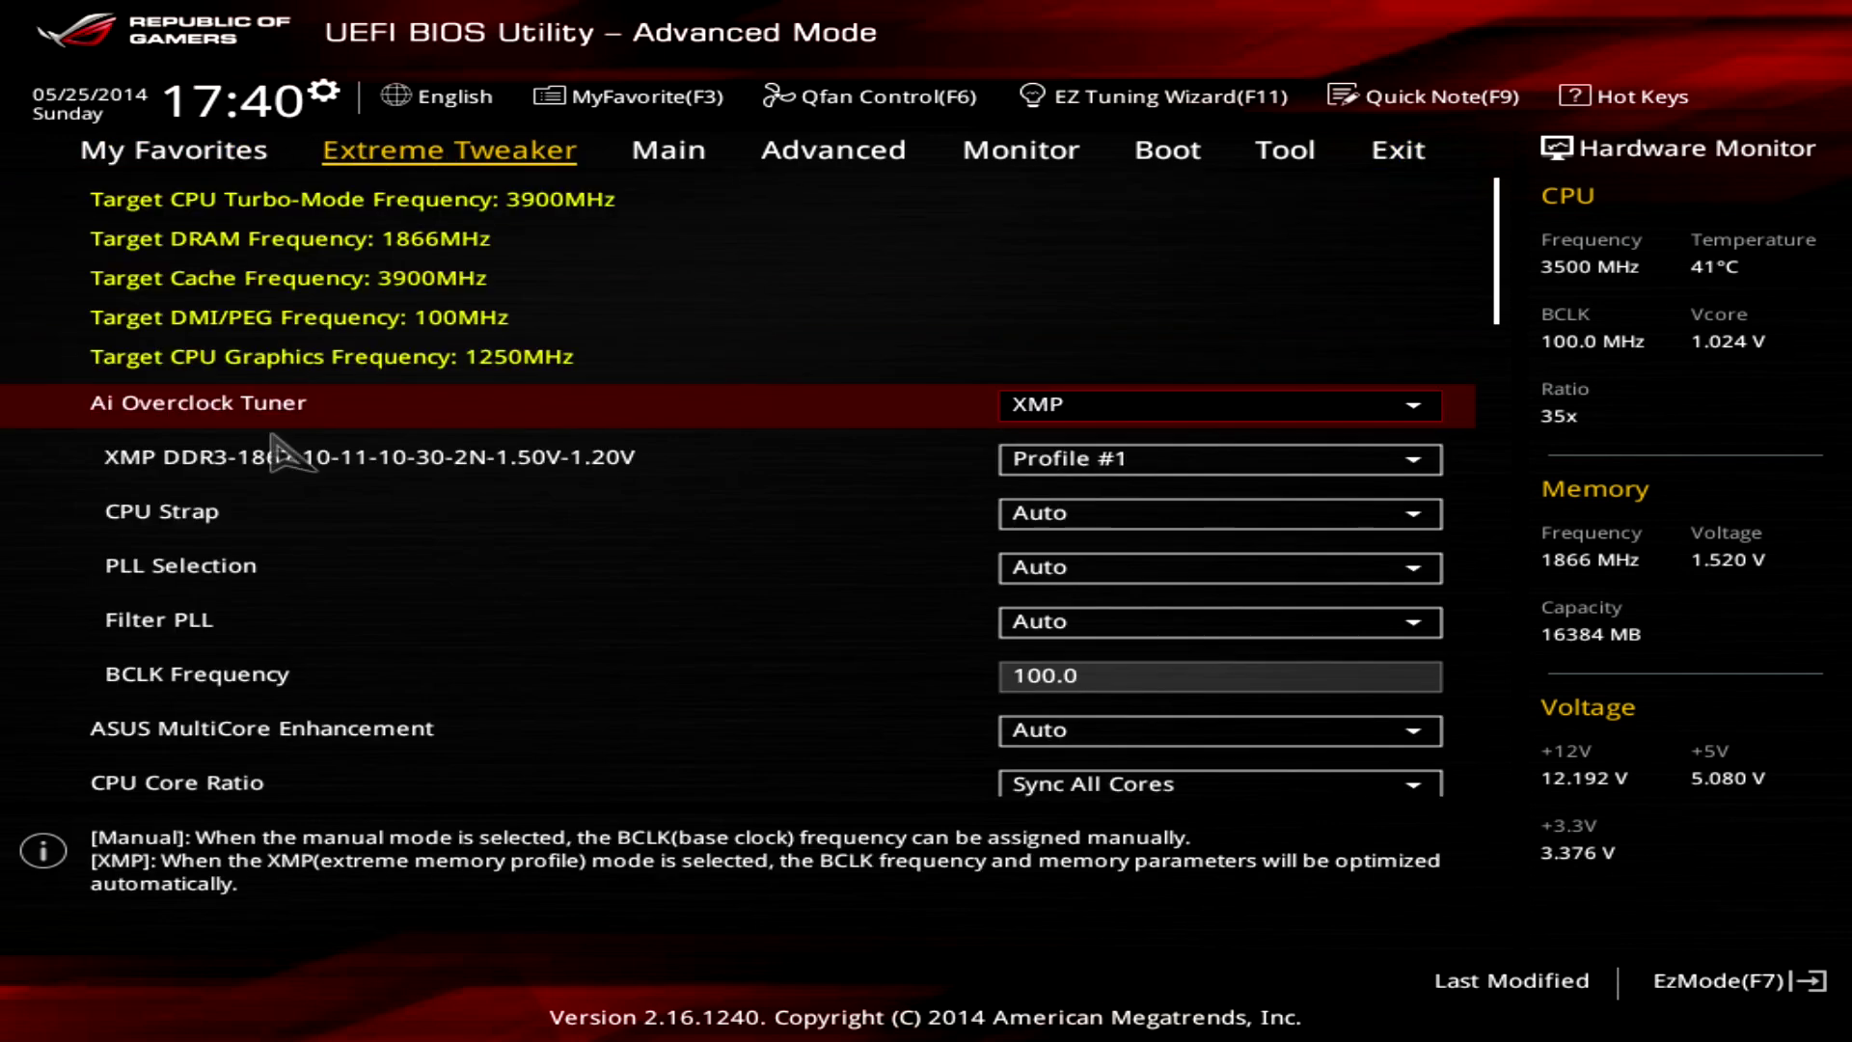
click(832, 151)
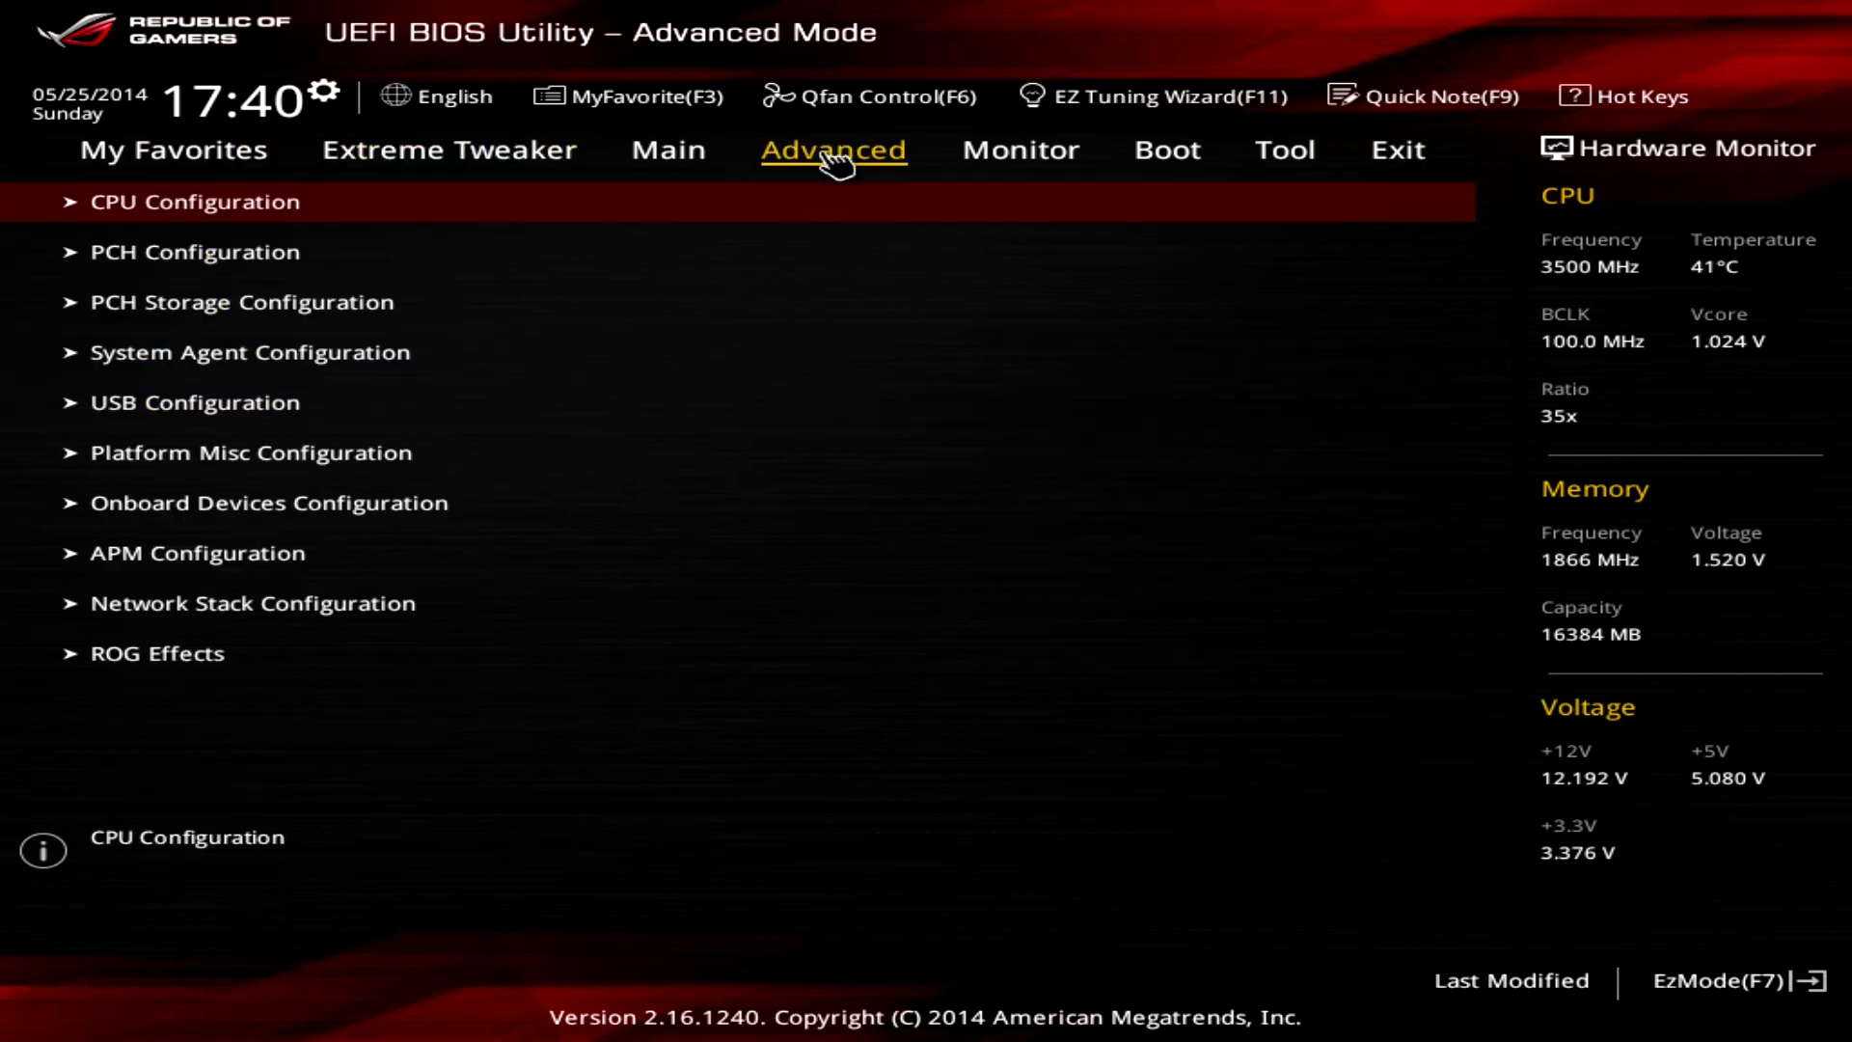
click(197, 307)
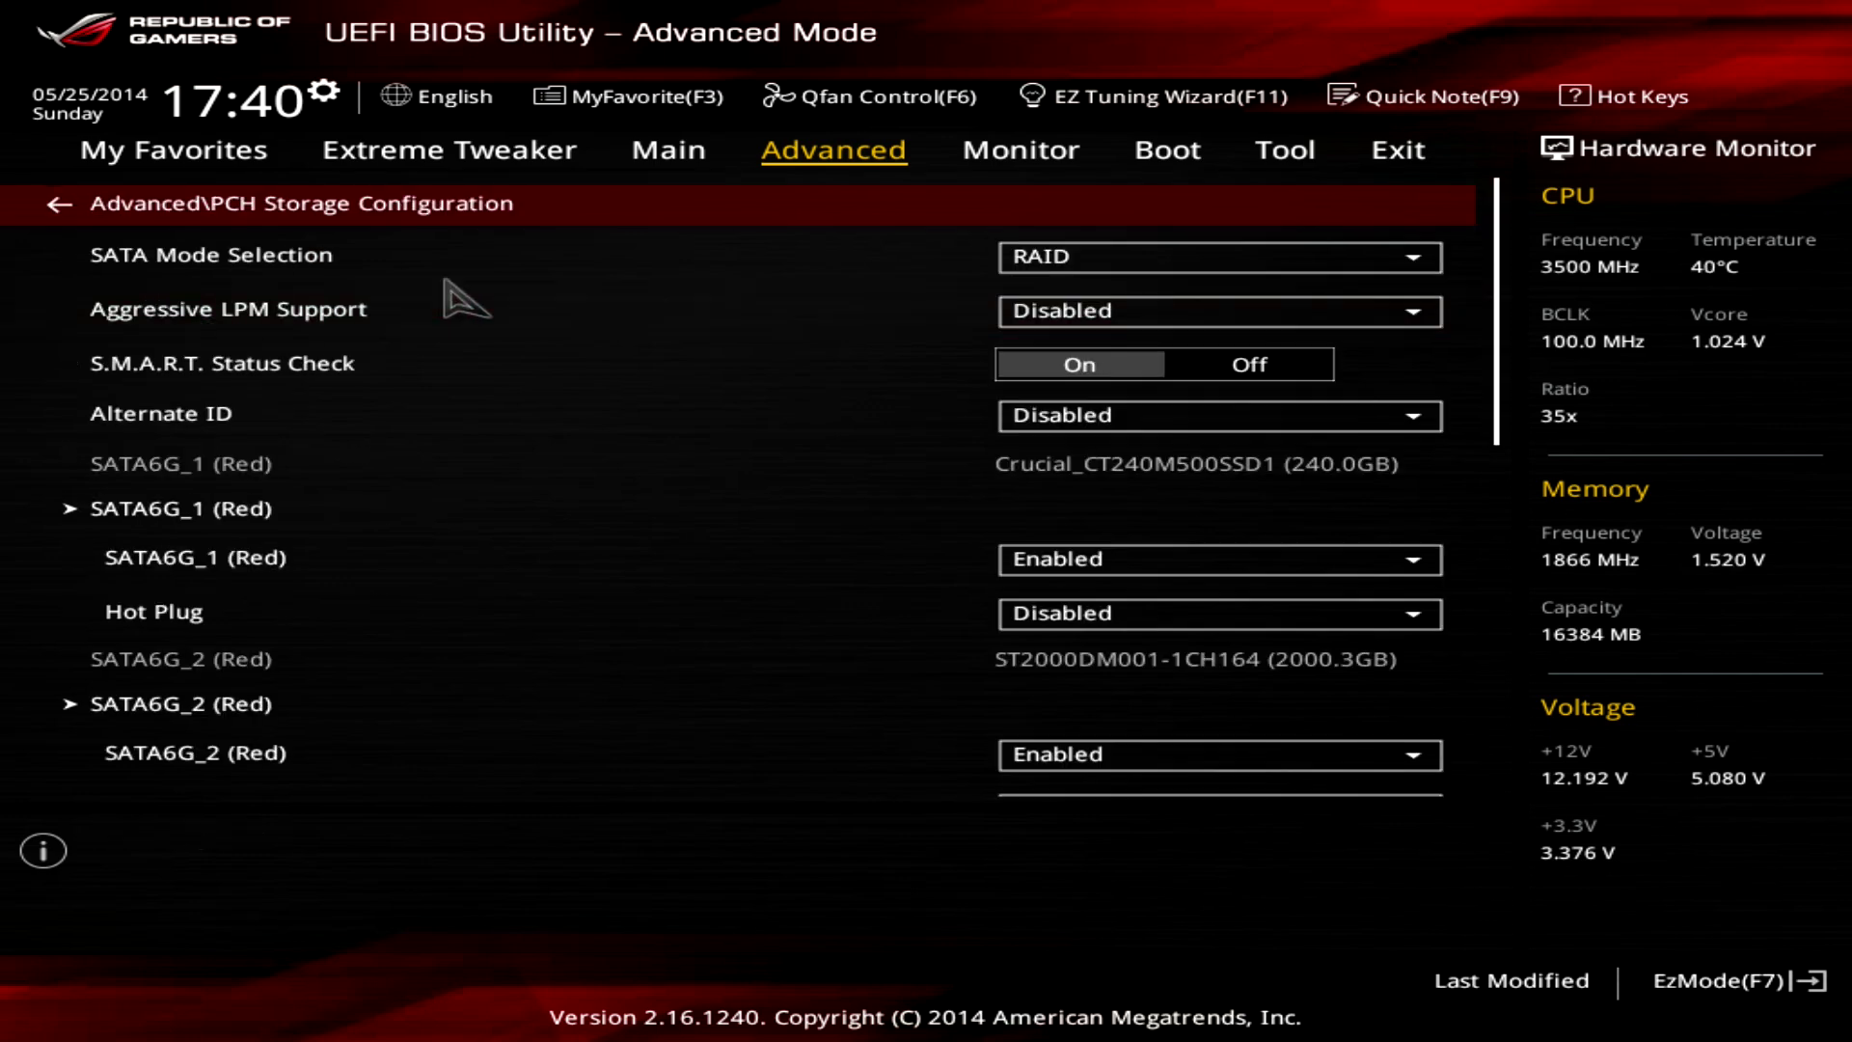
click(1220, 258)
key(Up)
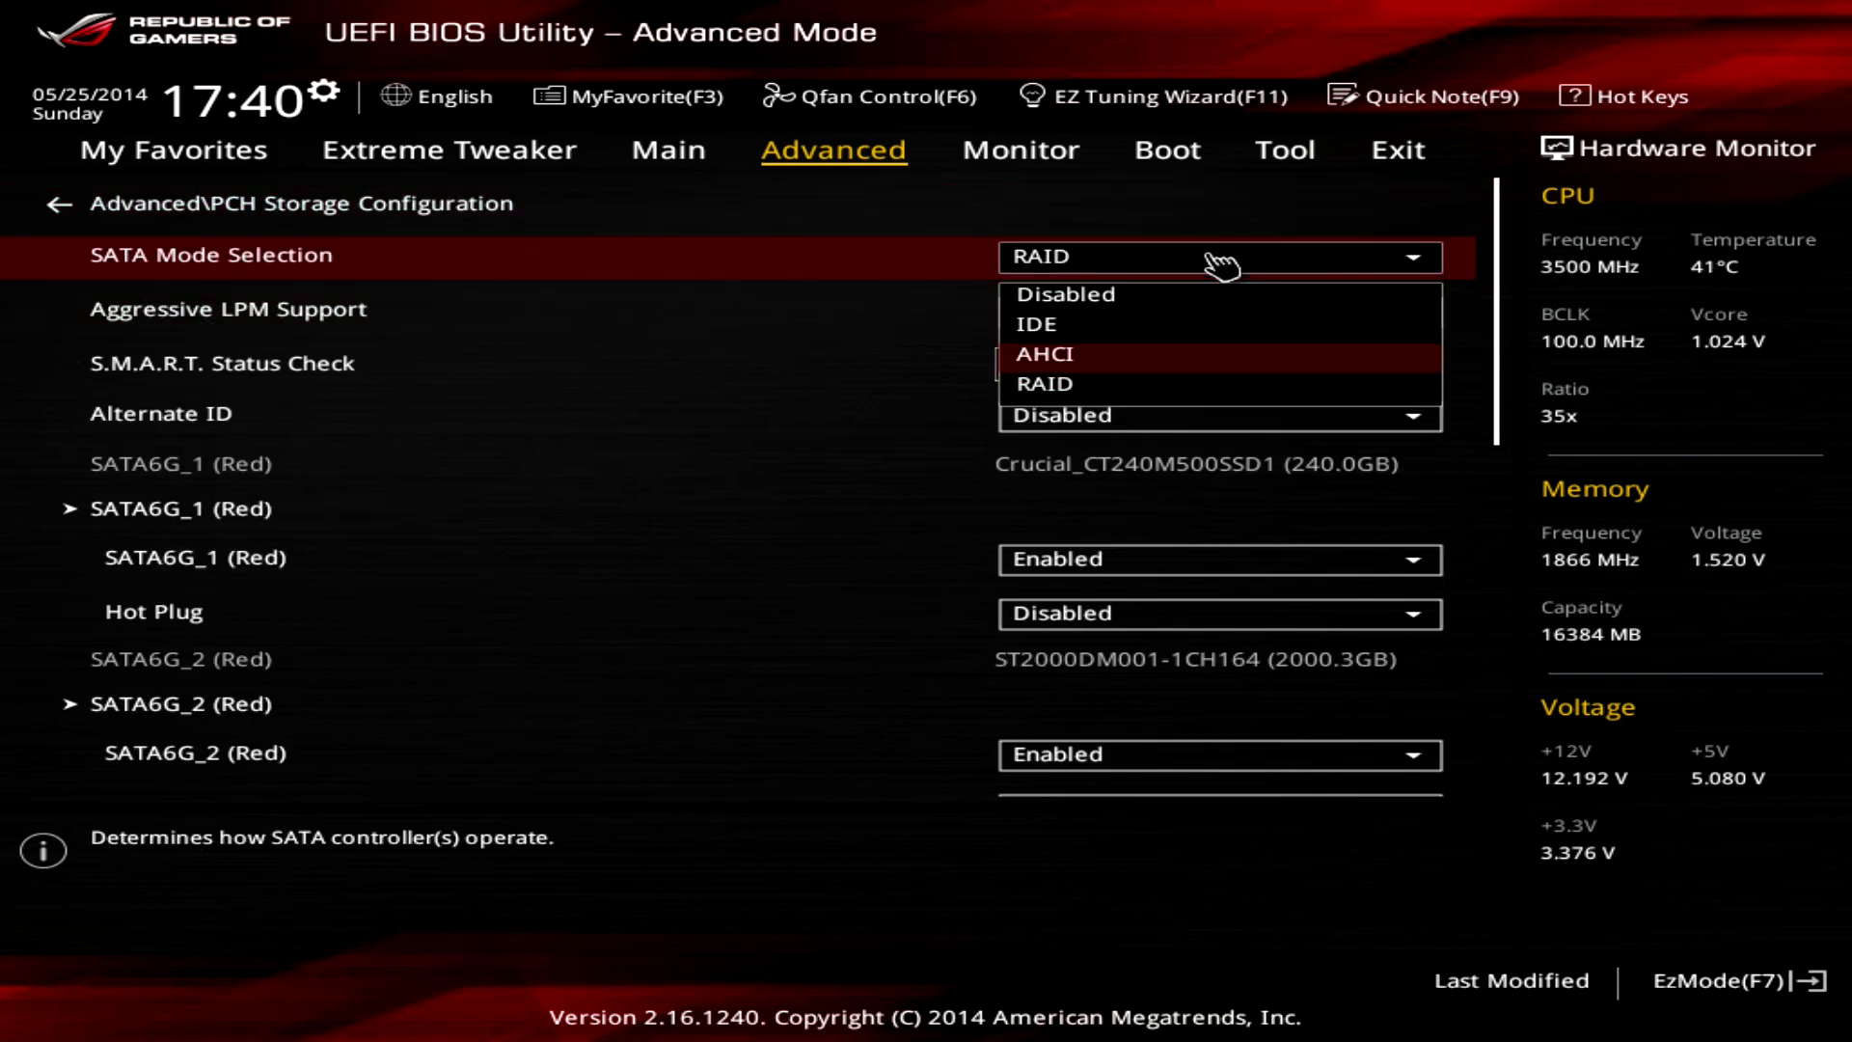
key(Return)
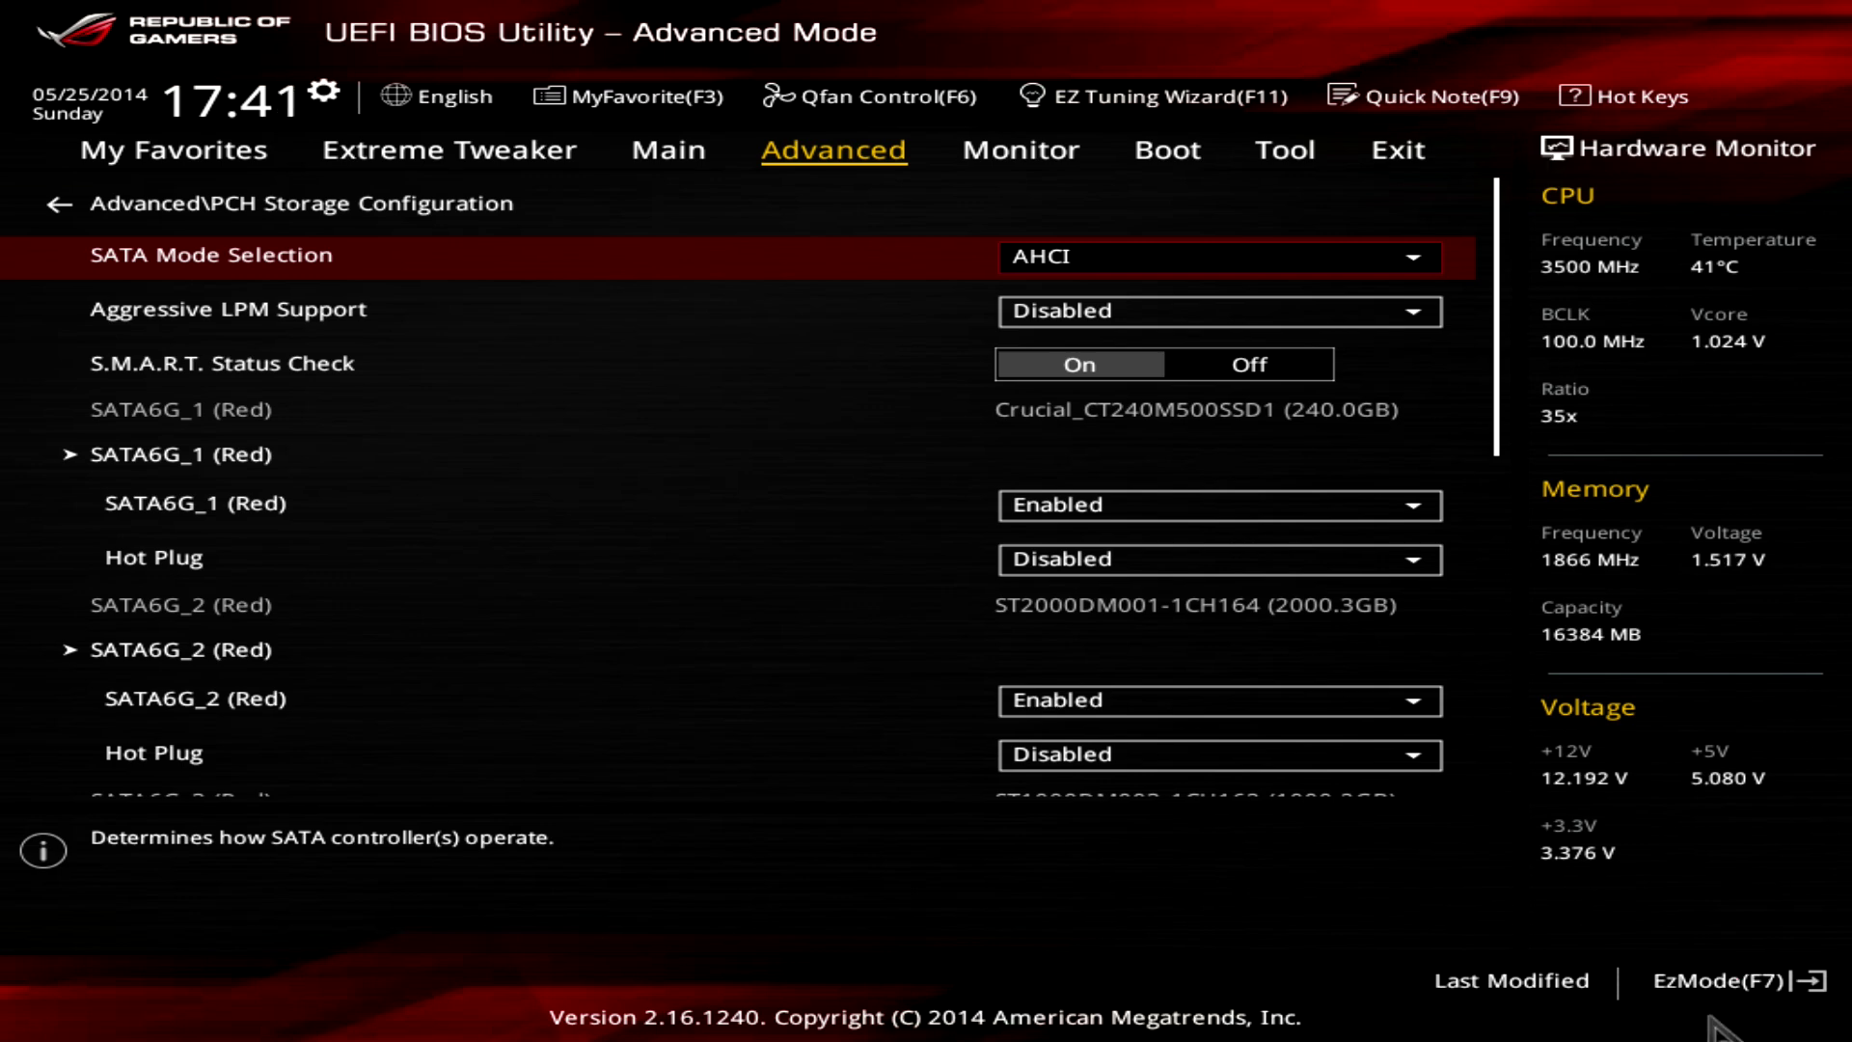
Return to EZ Mode and save the configuration, resetting the computer into Windows.
click(1736, 979)
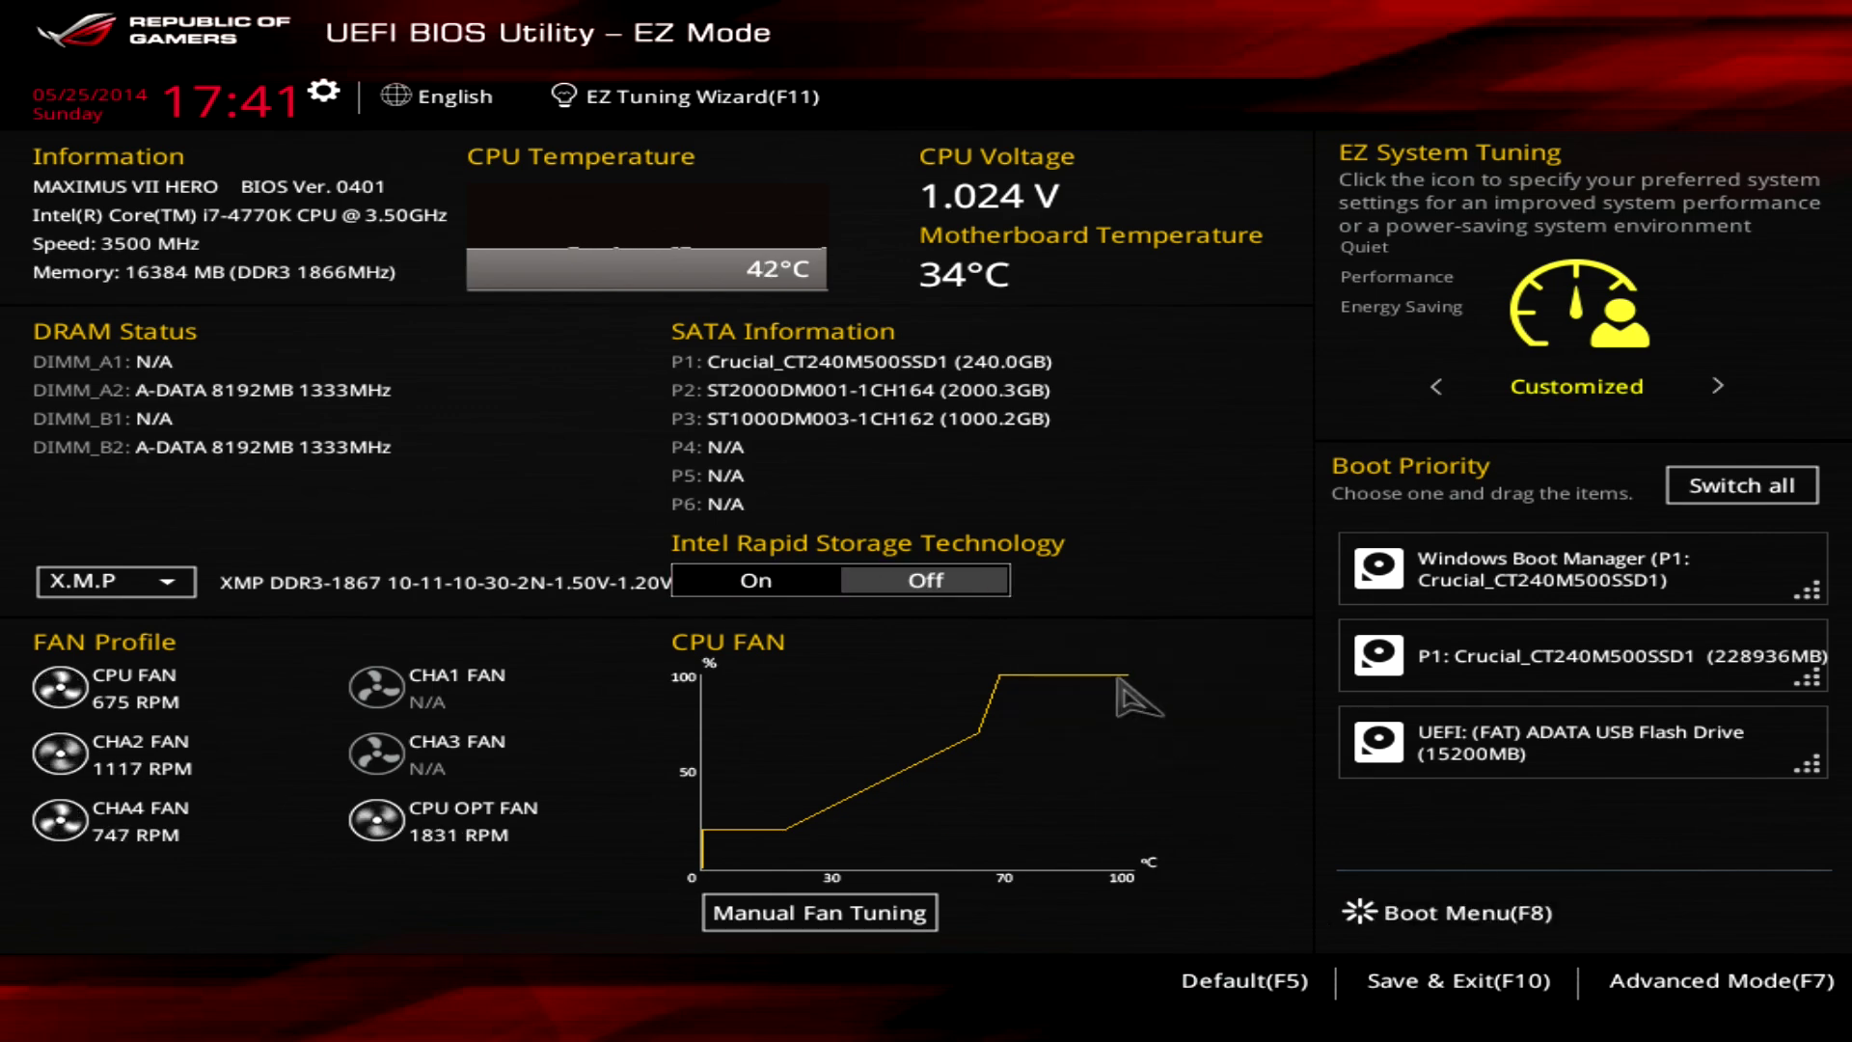
key(F10)
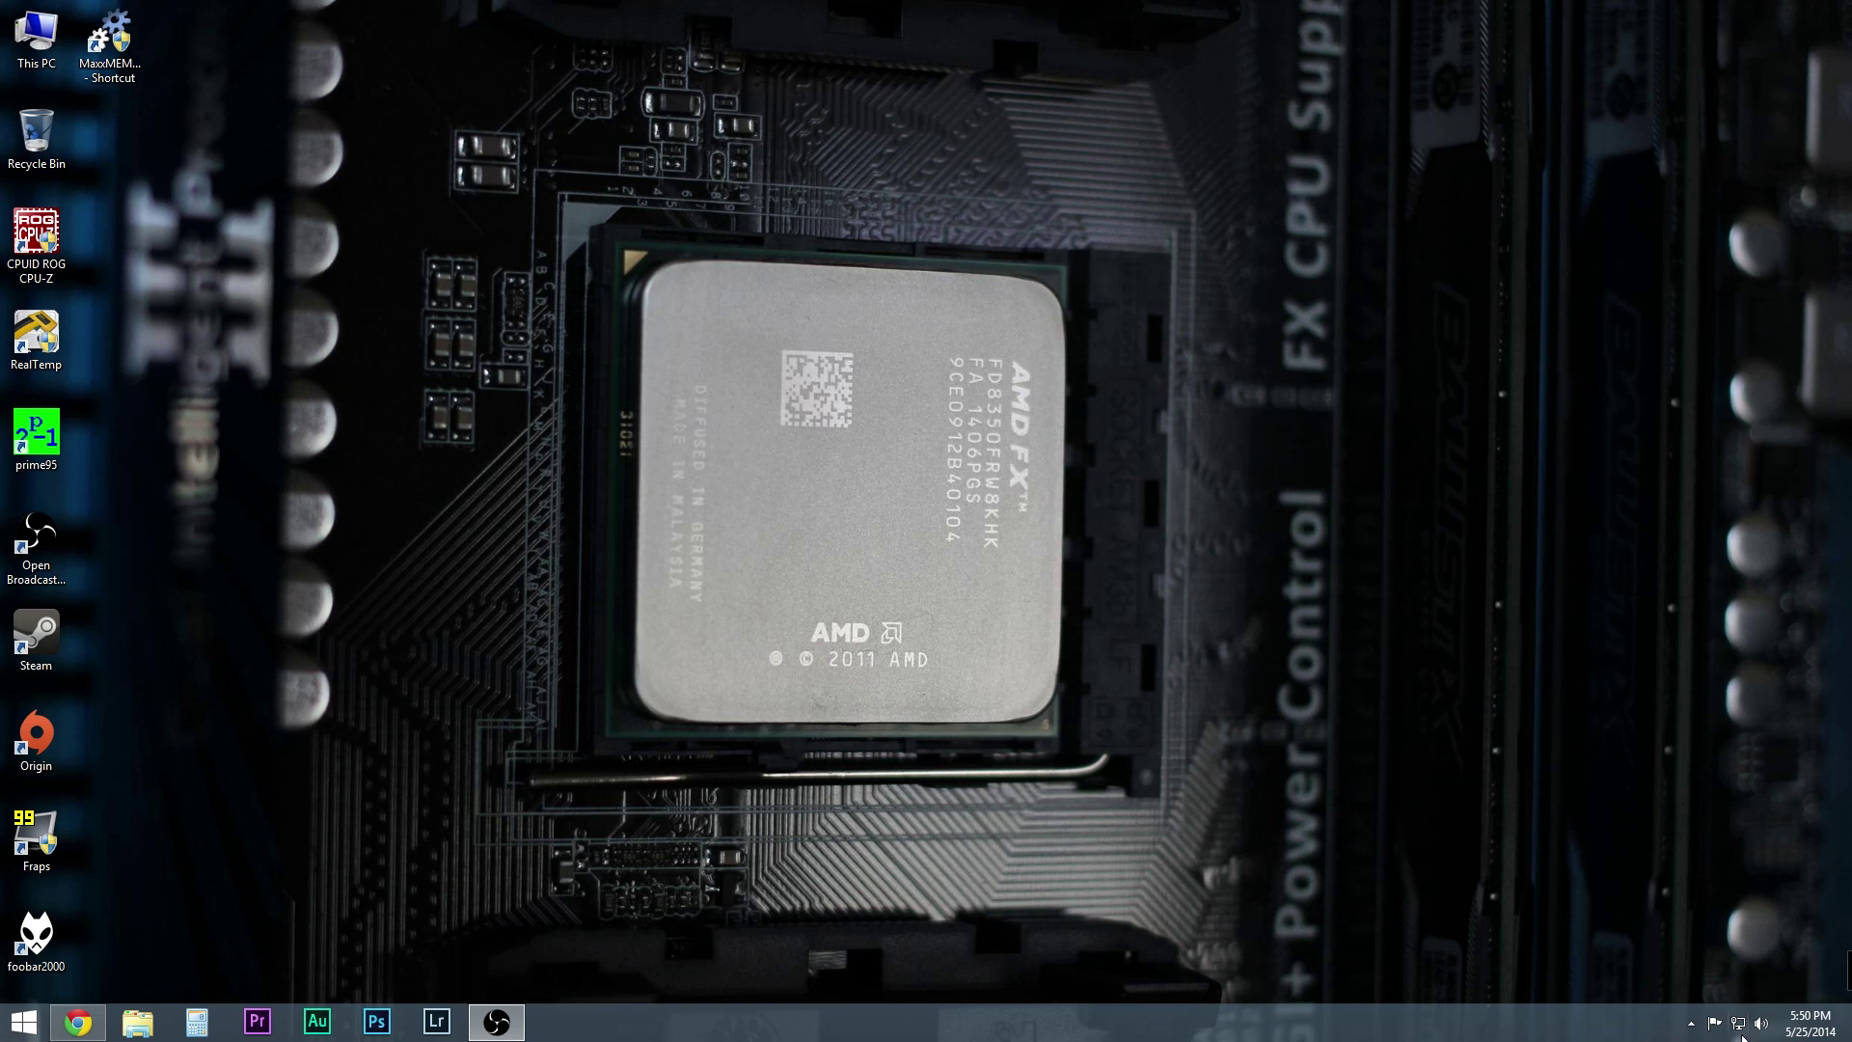
Open the ASUS Dual Intelligent Processors 5 utility from its background icon and move its window to the middle of the desktop.
click(1687, 1023)
click(1719, 893)
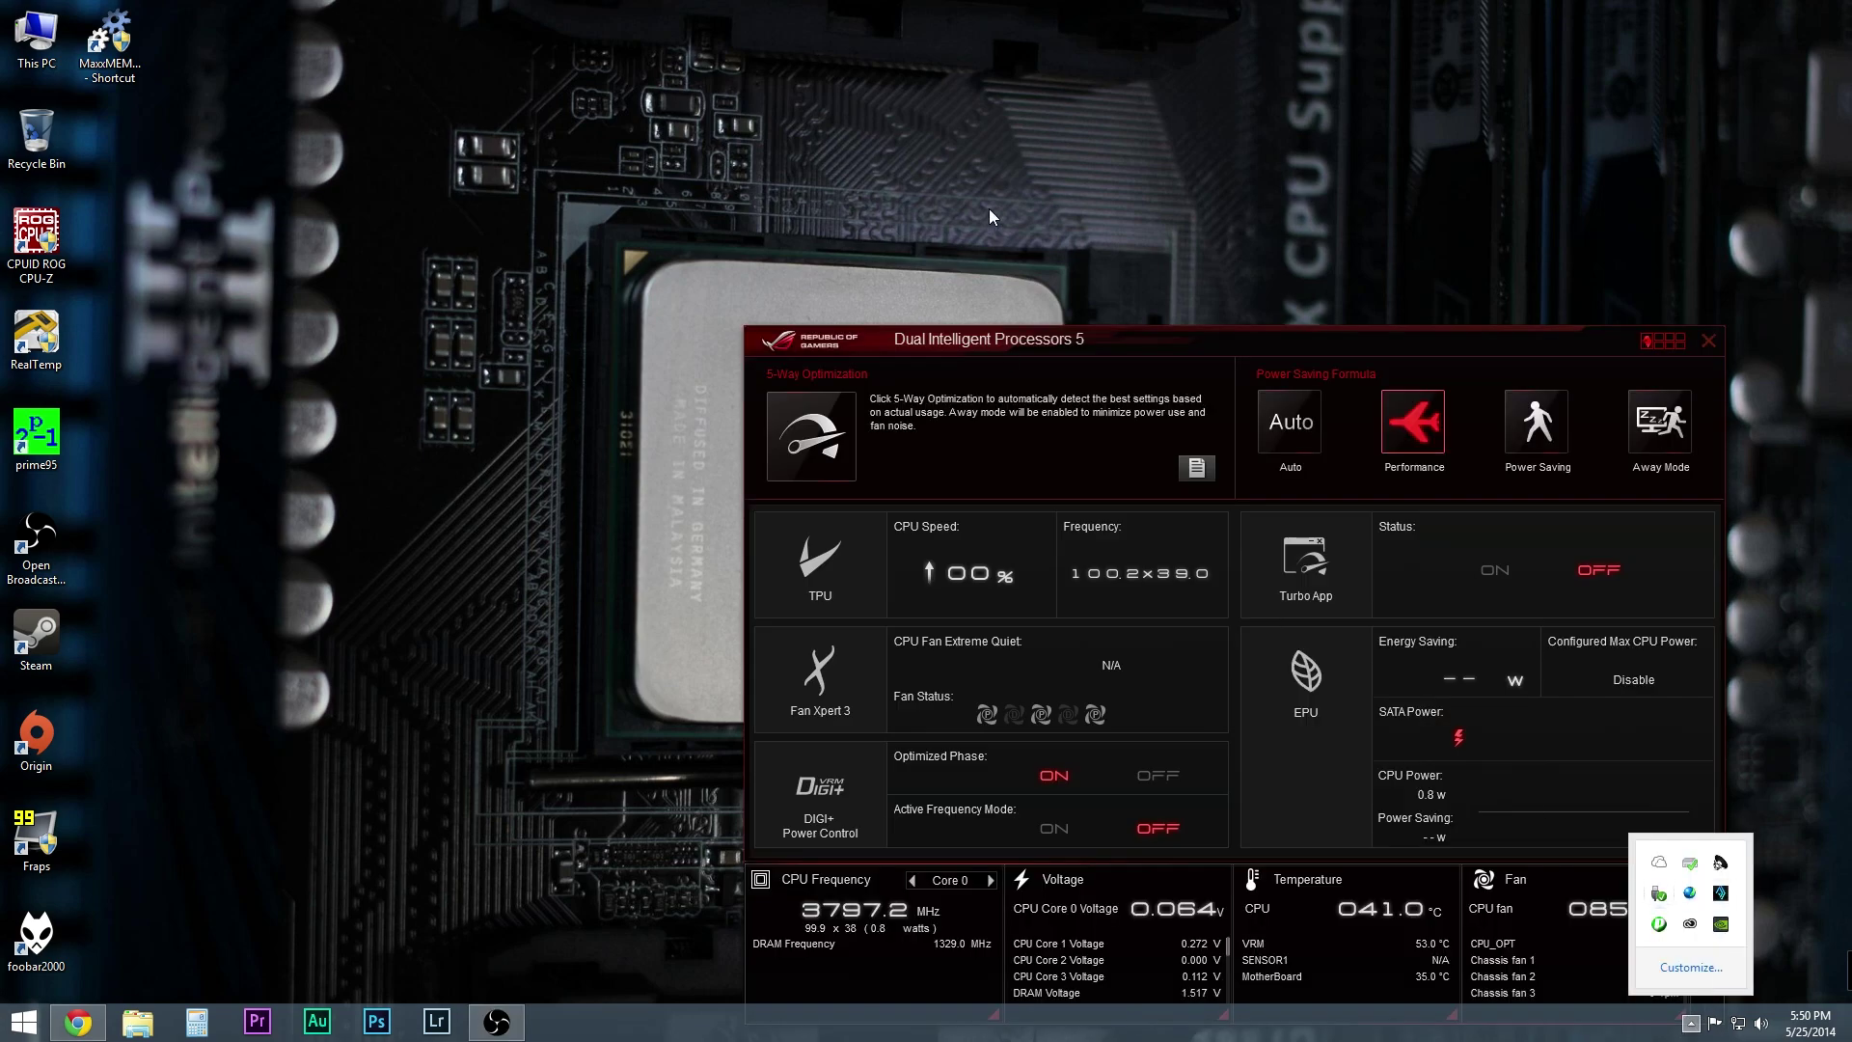
drag(1209, 345, 857, 146)
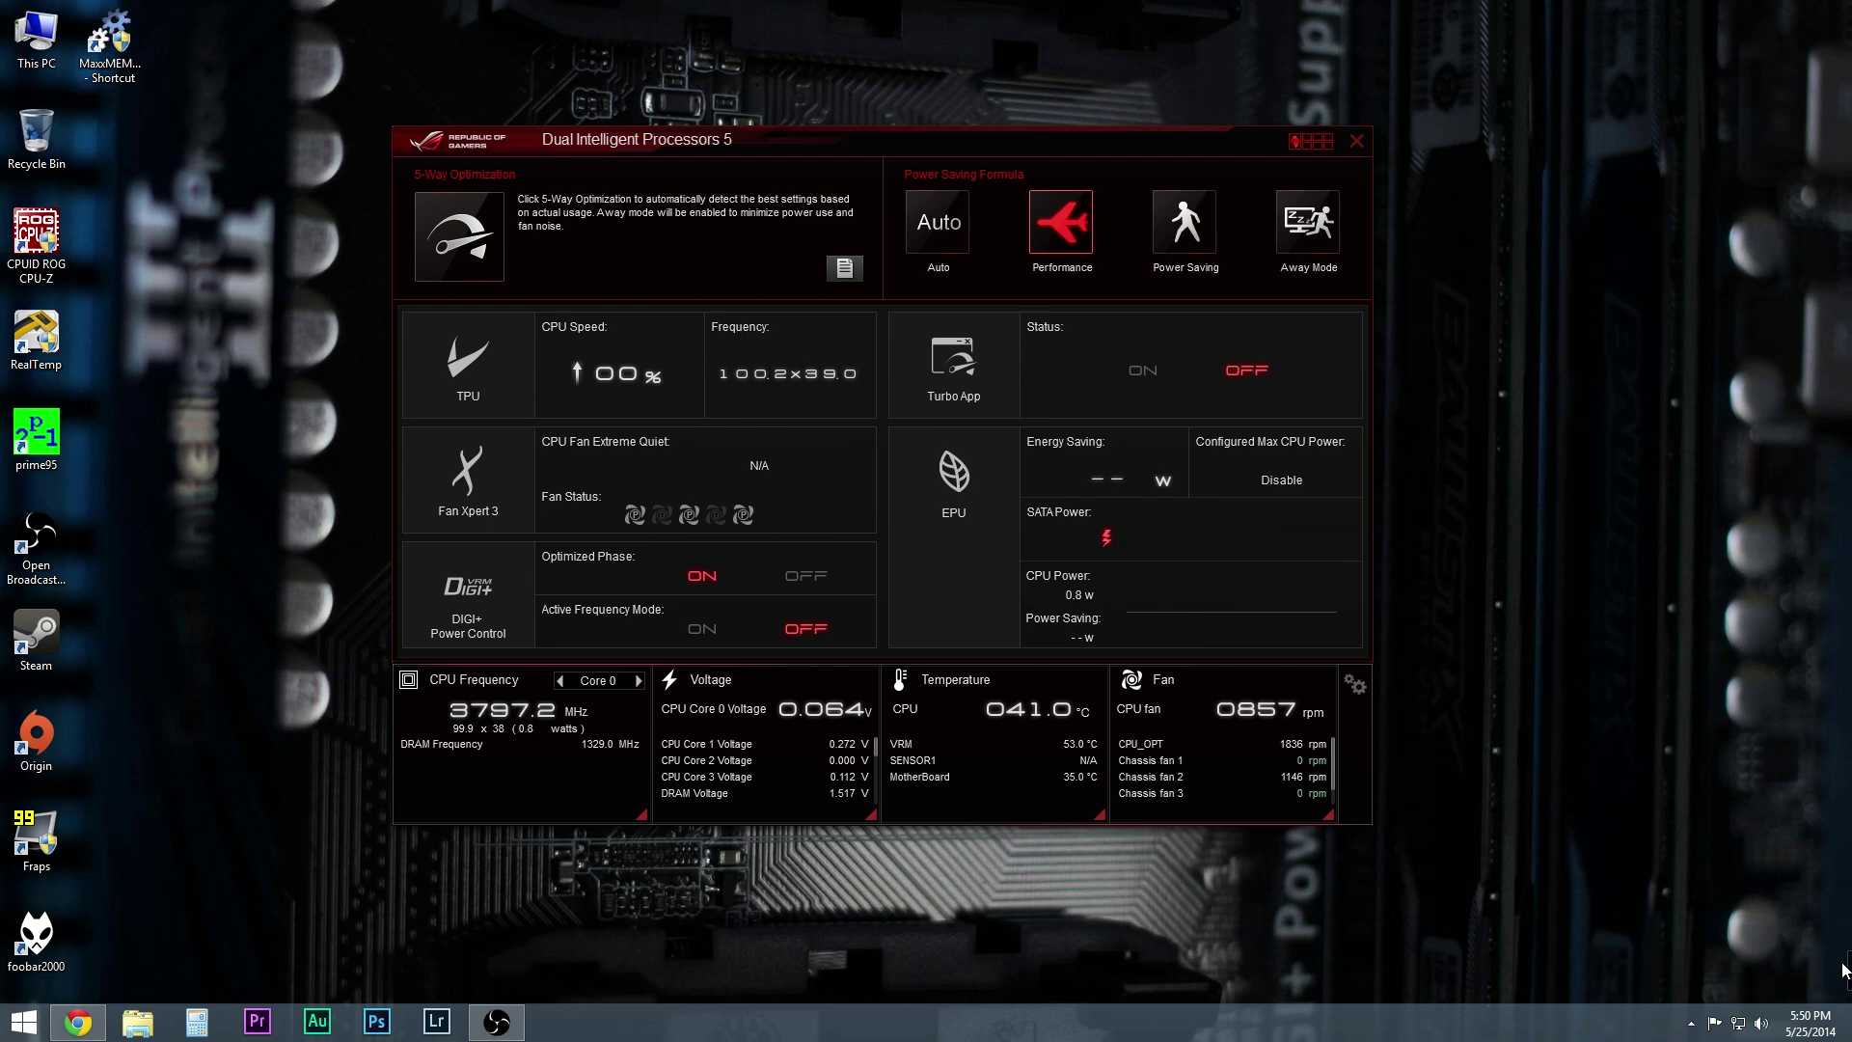
Expand the desktop mini bar's EPU power modes and view the remaining chassis fan speeds in the hardware monitor.
click(1843, 969)
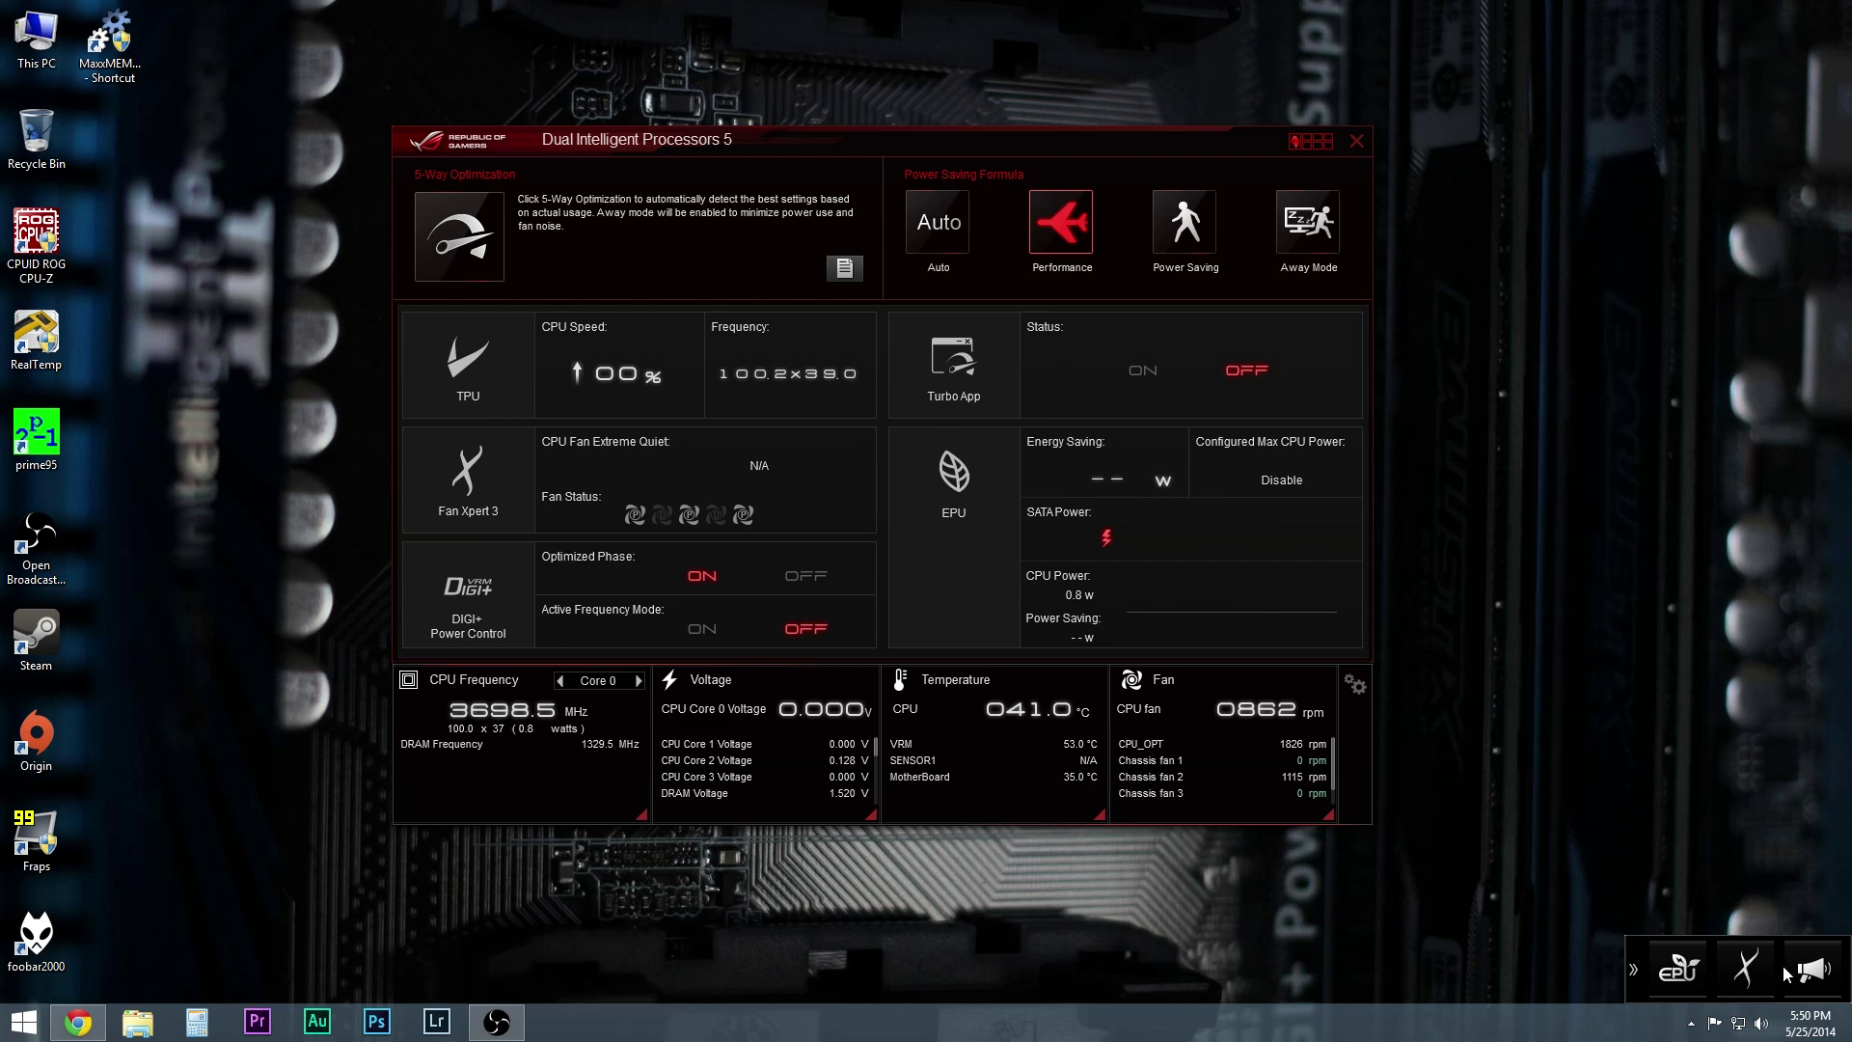
click(1678, 967)
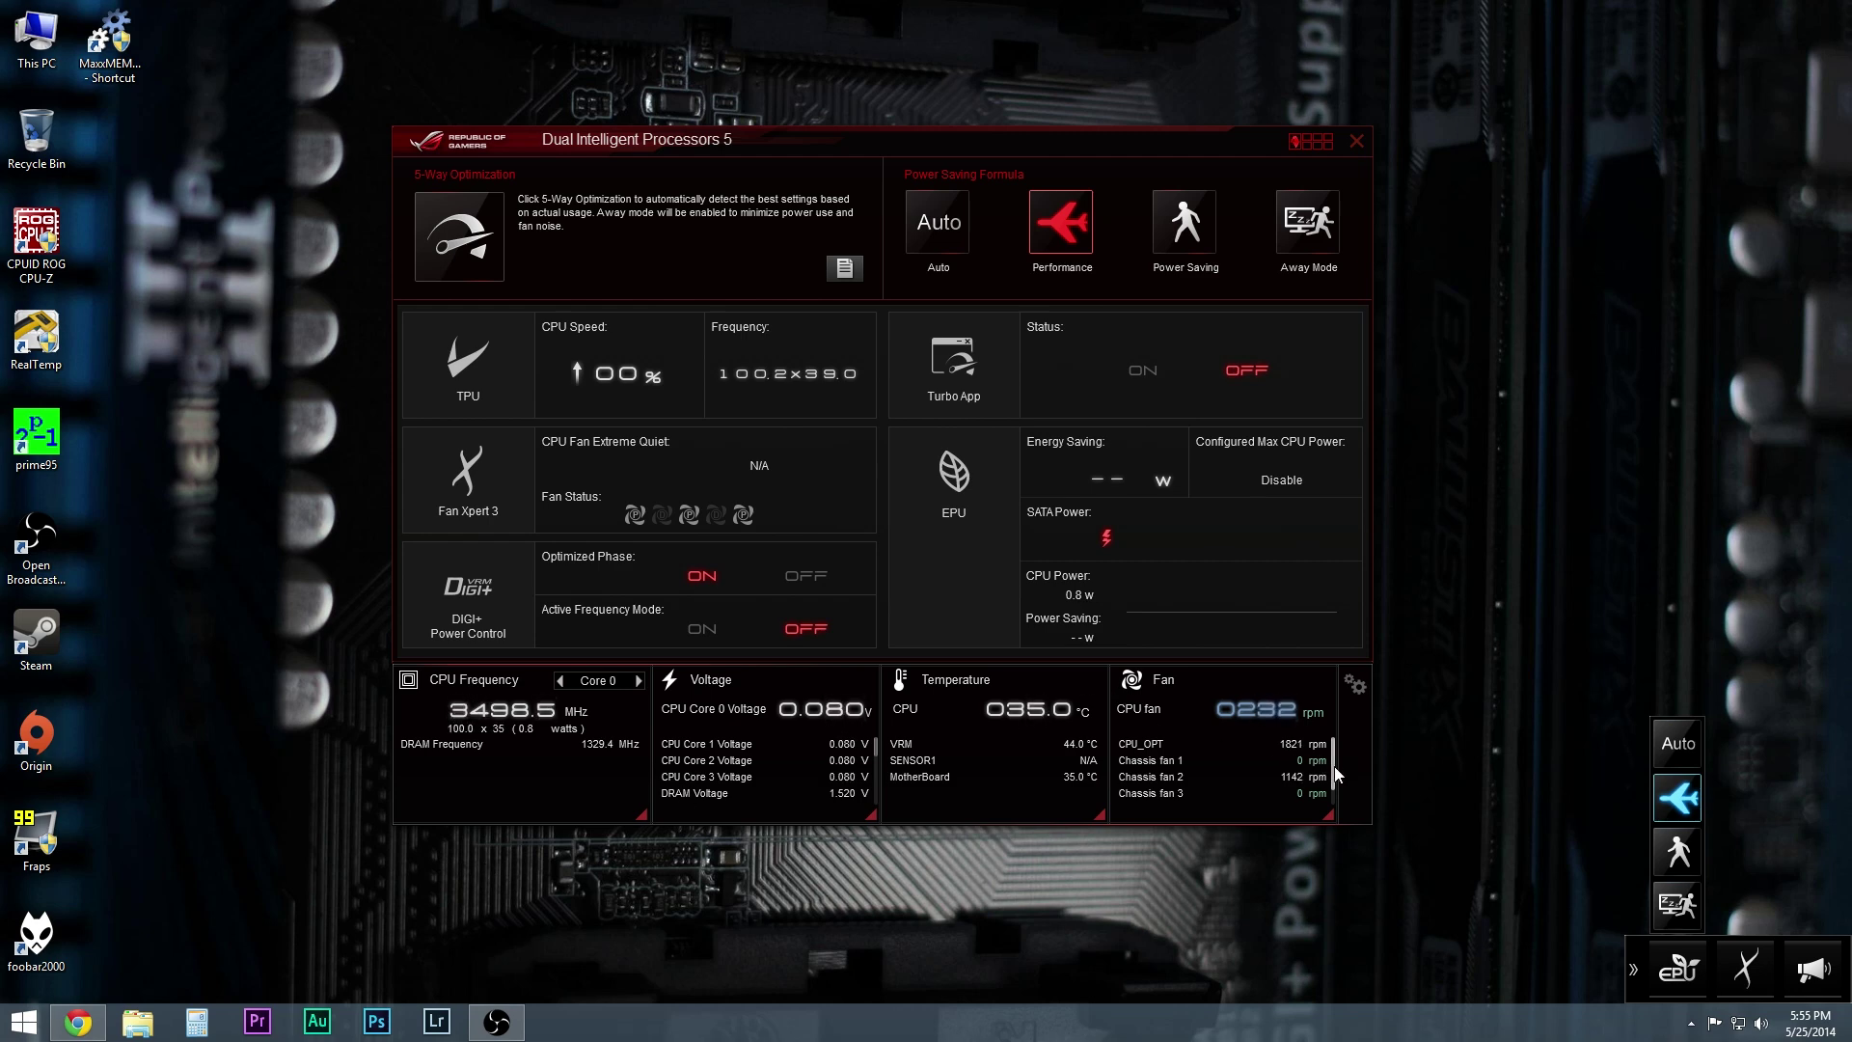
scroll(1335, 791, down, 1)
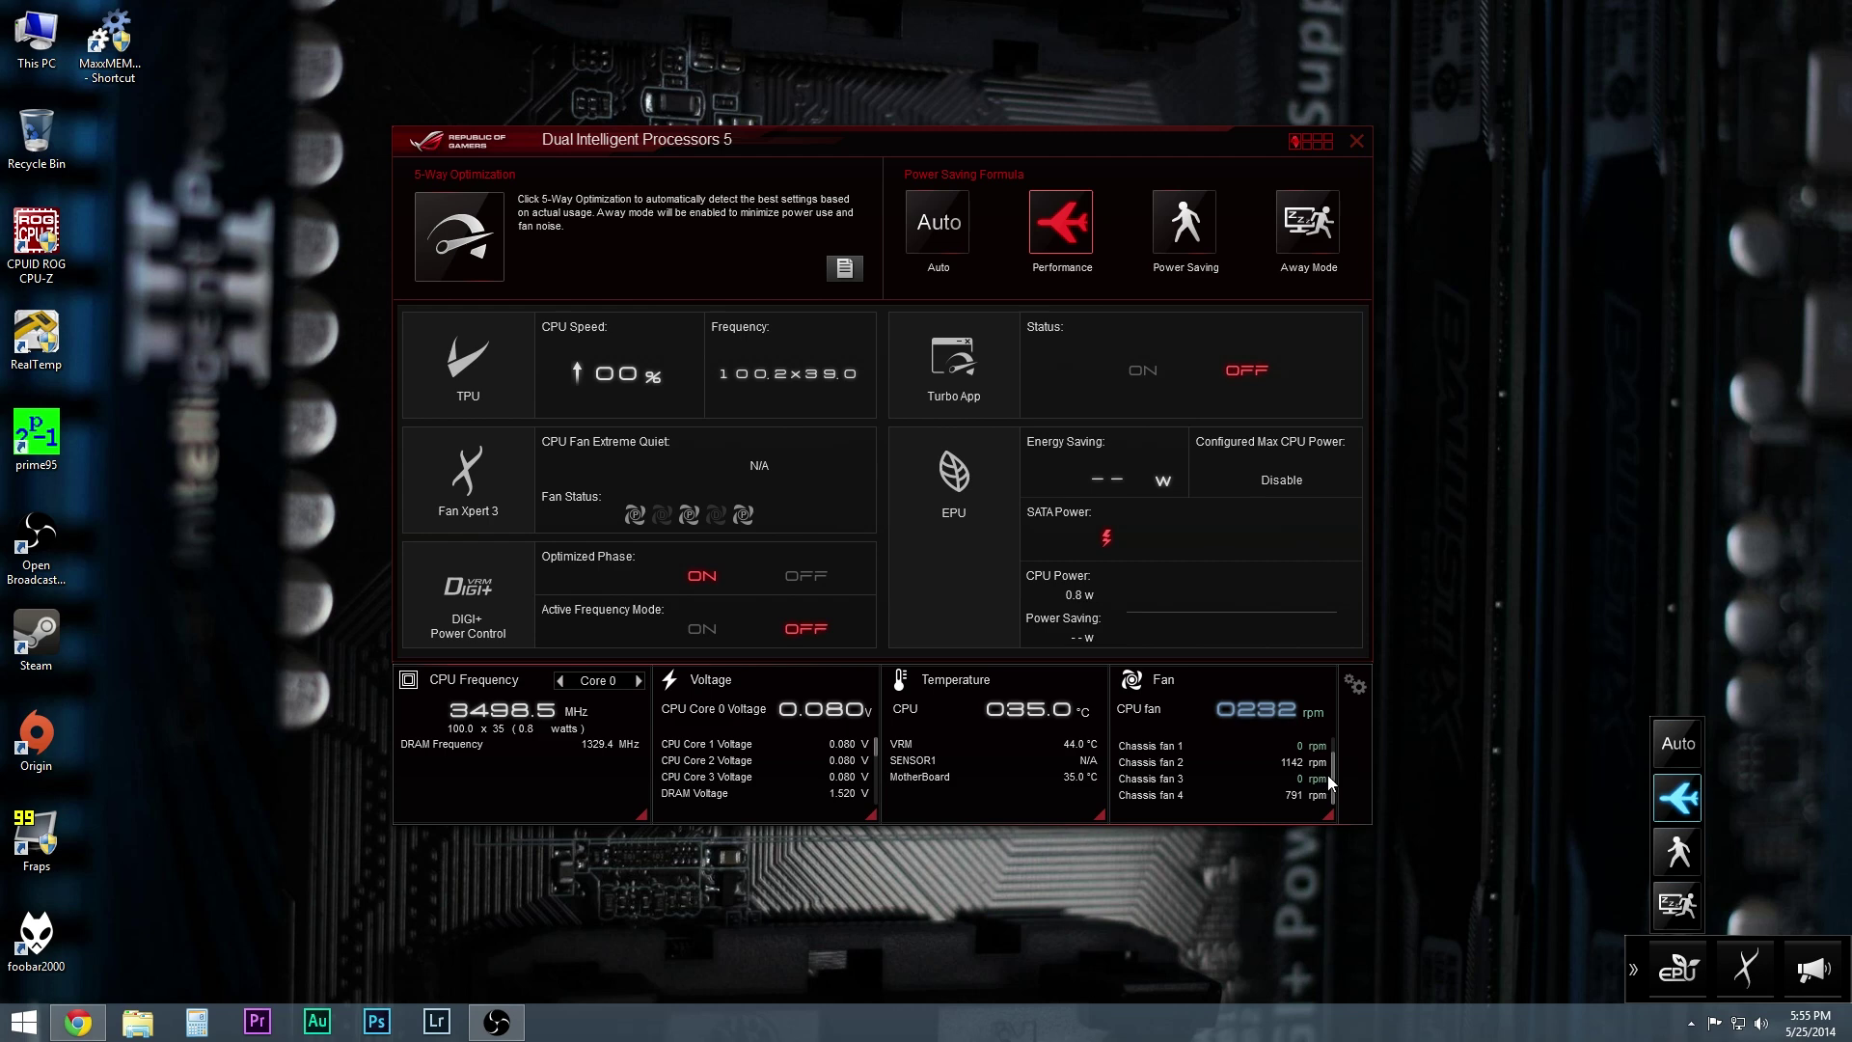
Open USB 3.0 Boost, view the ADATA USB flash drive's details and modes, and return to Dual Intelligent Processors 5.
scroll(1336, 783, up, 1)
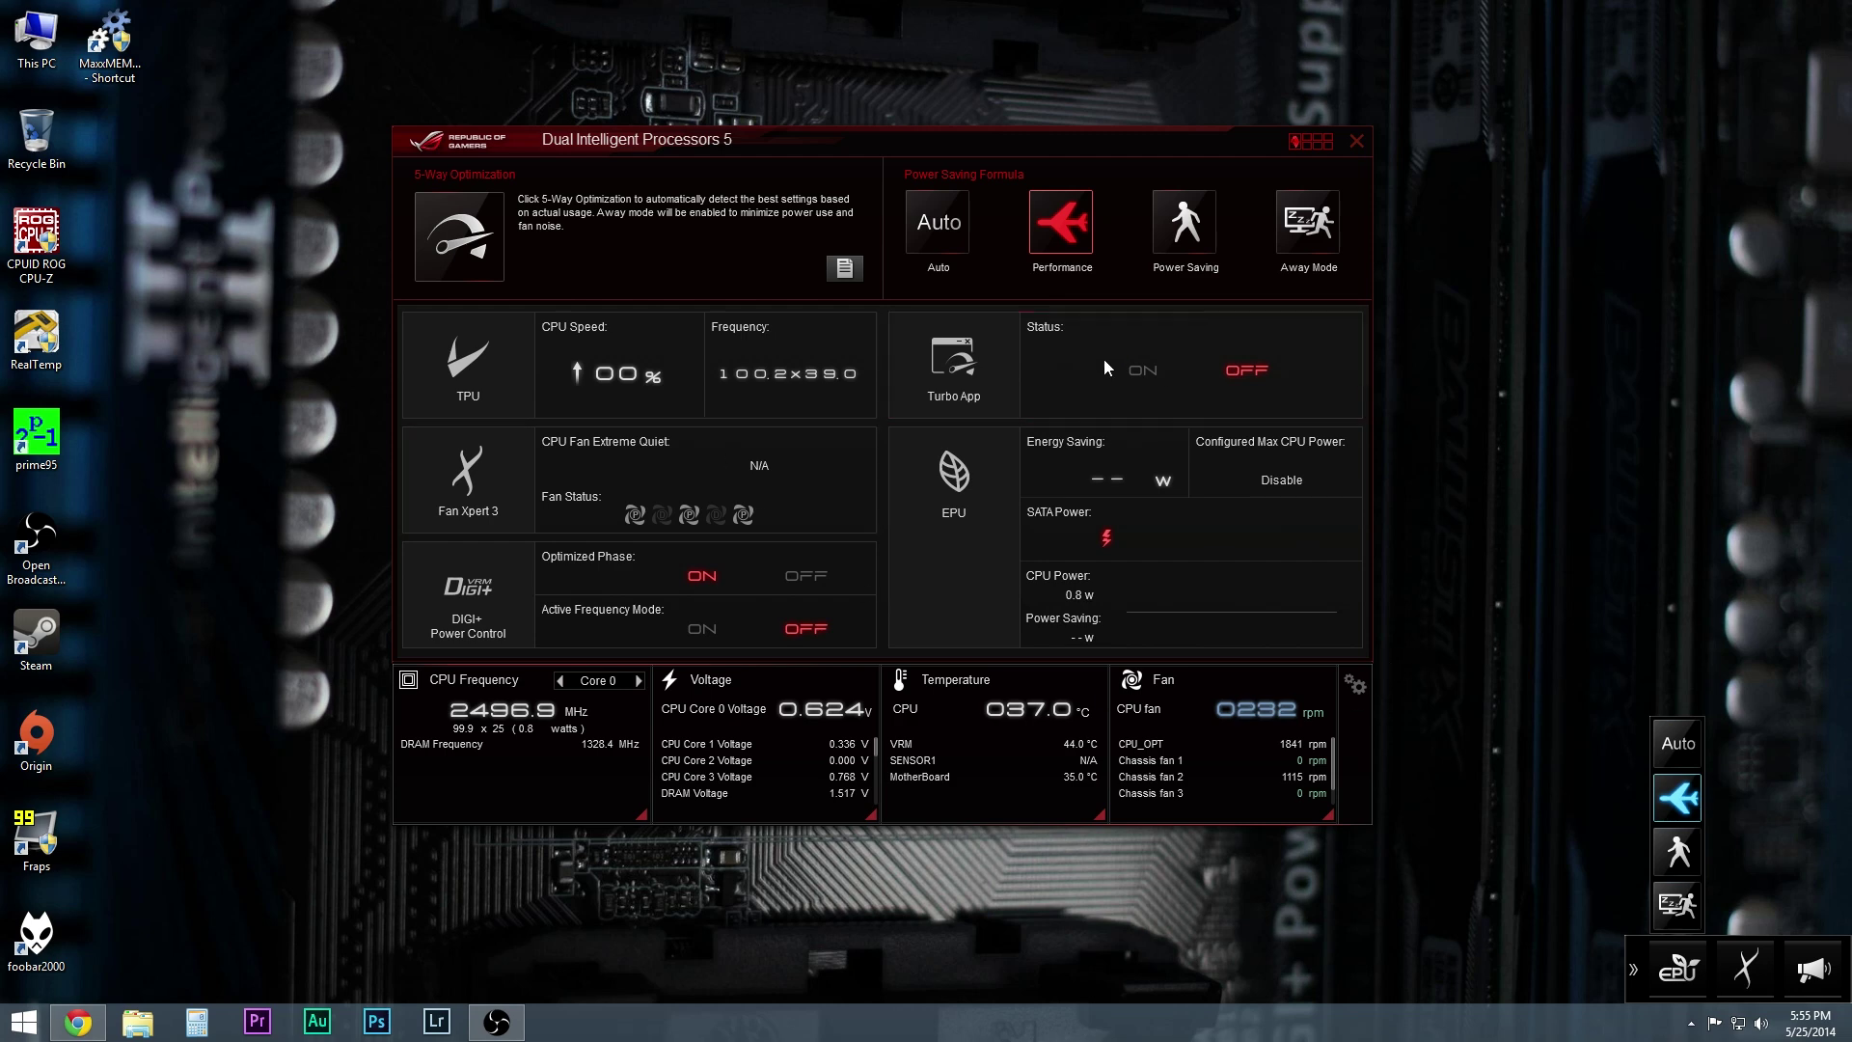
click(1314, 143)
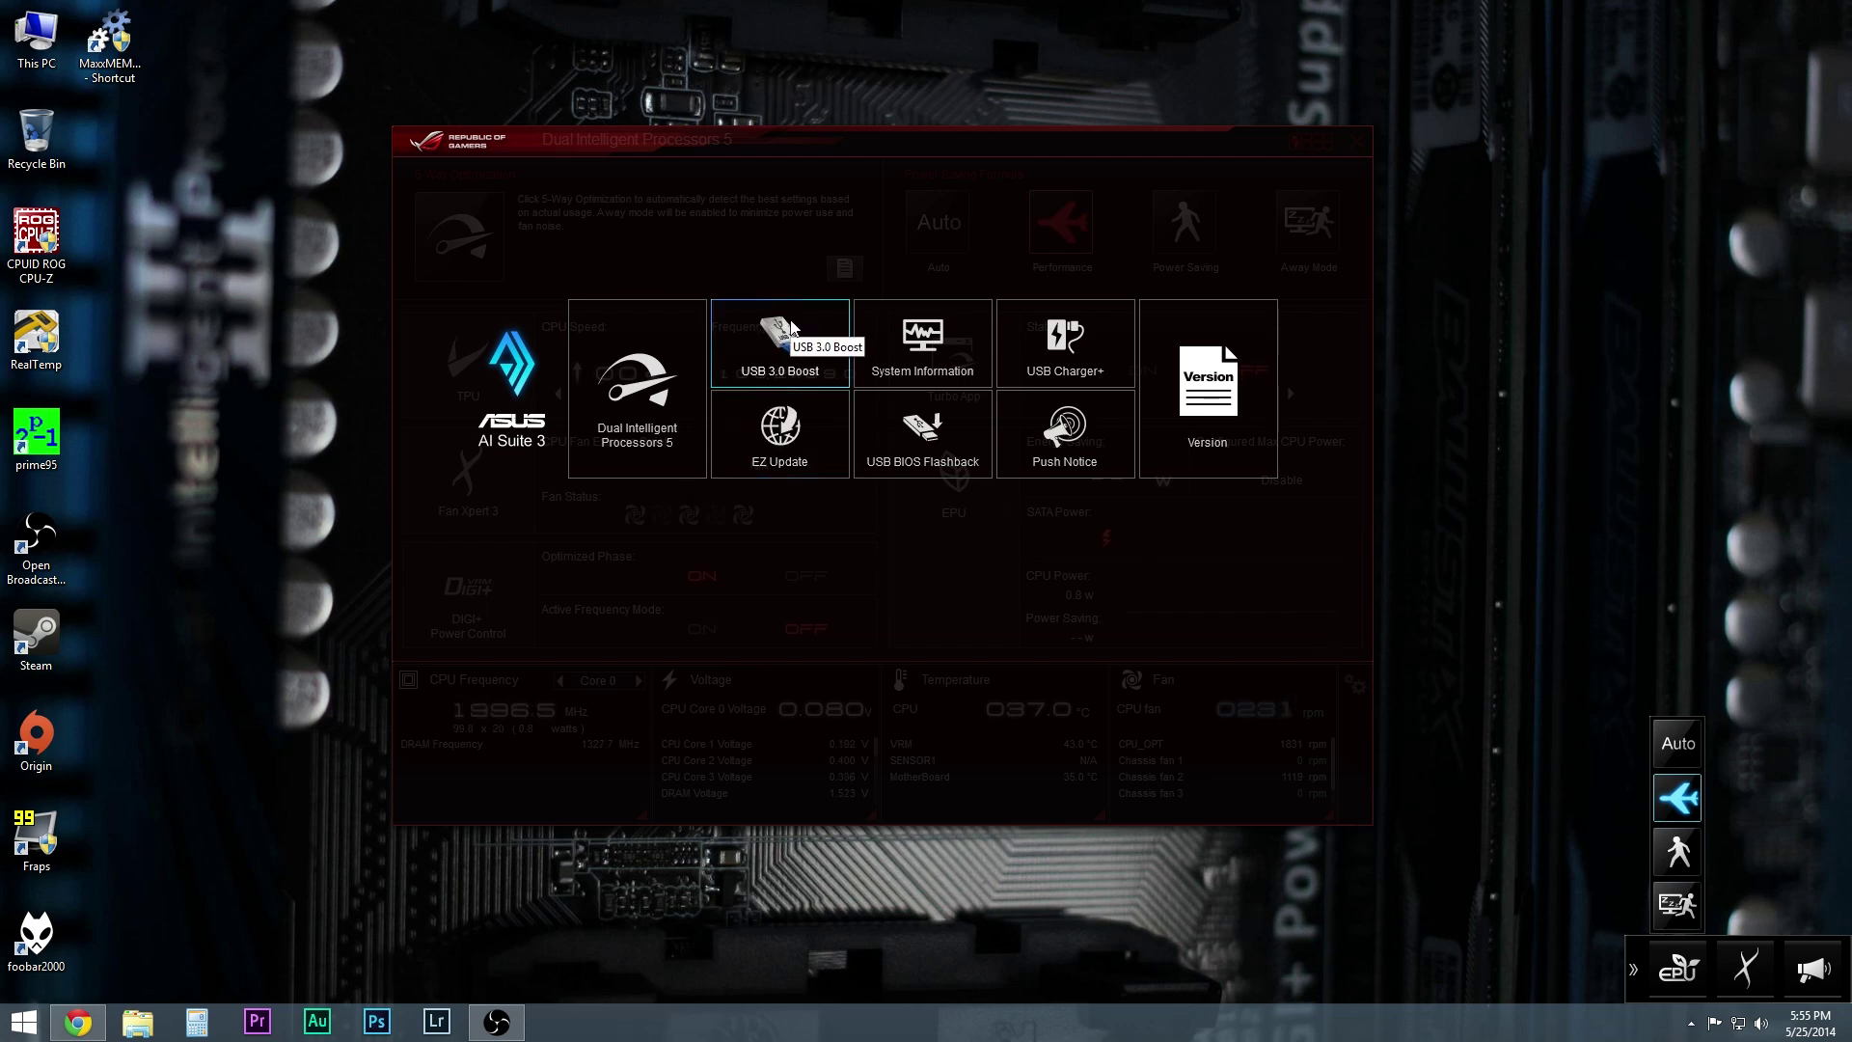
click(791, 332)
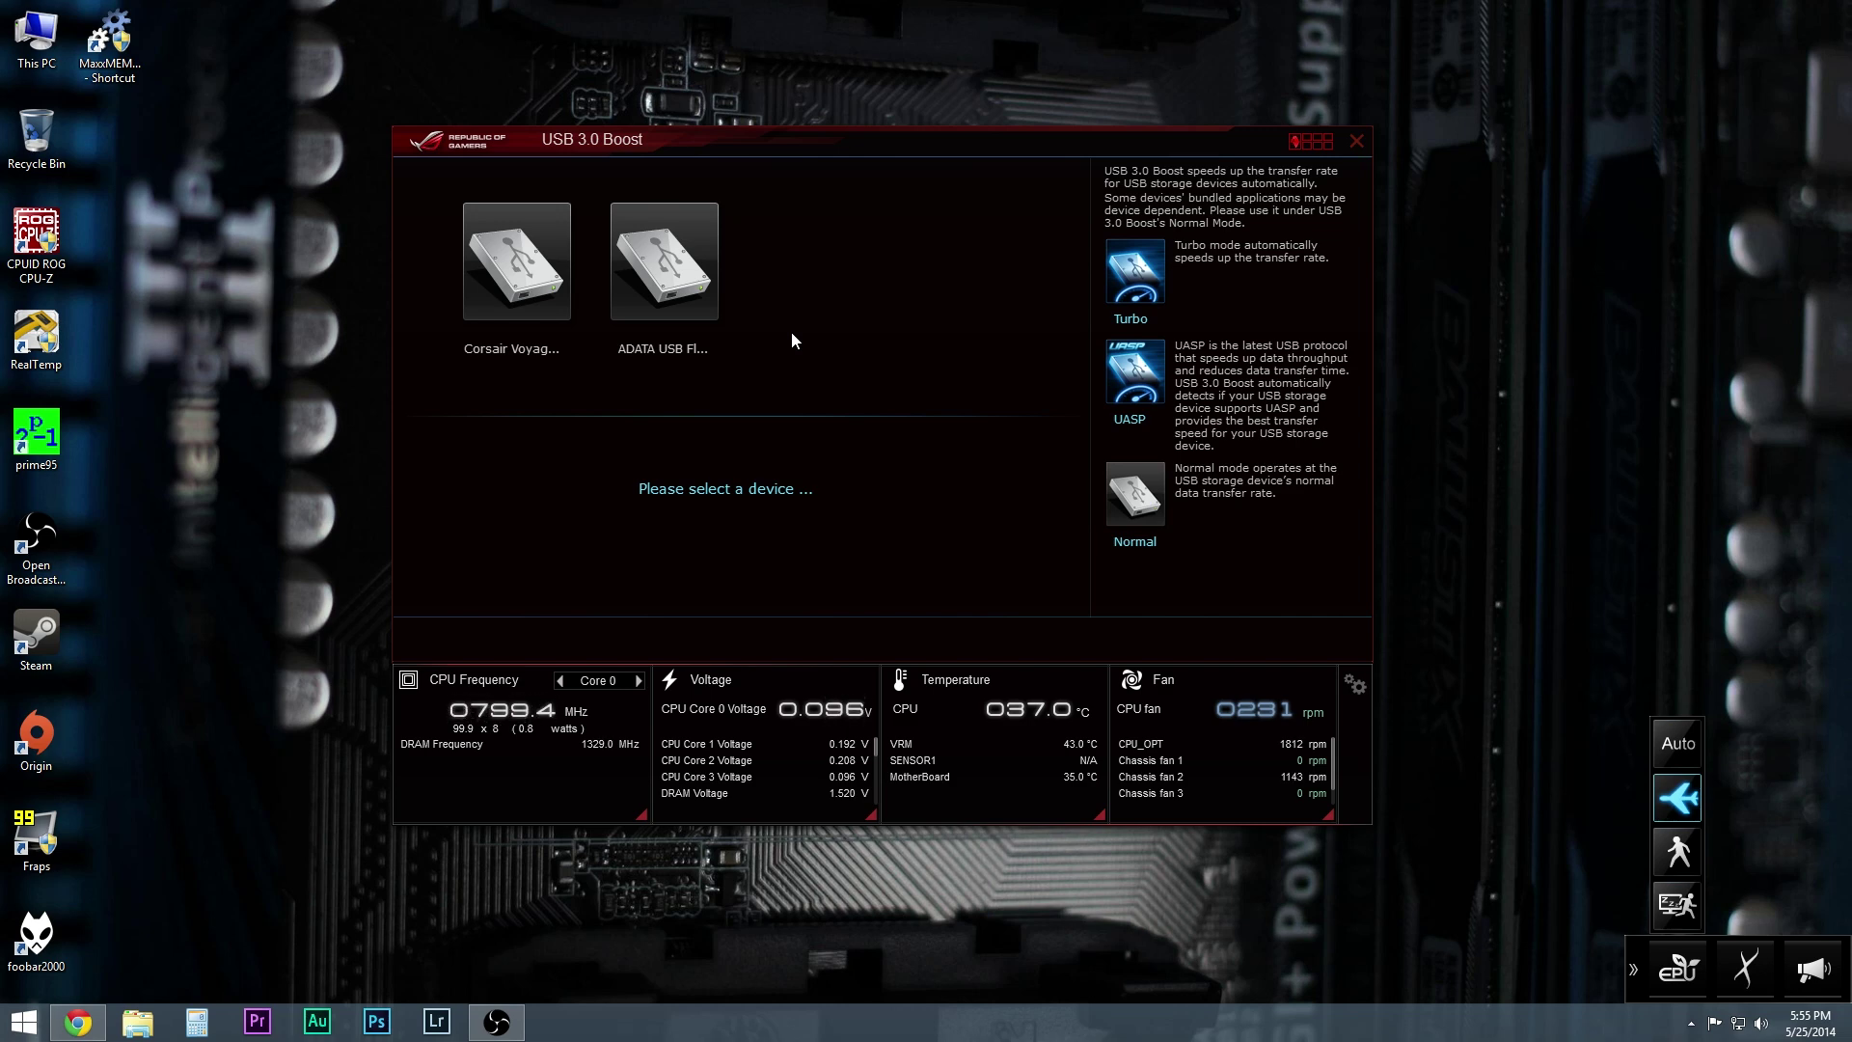
click(656, 260)
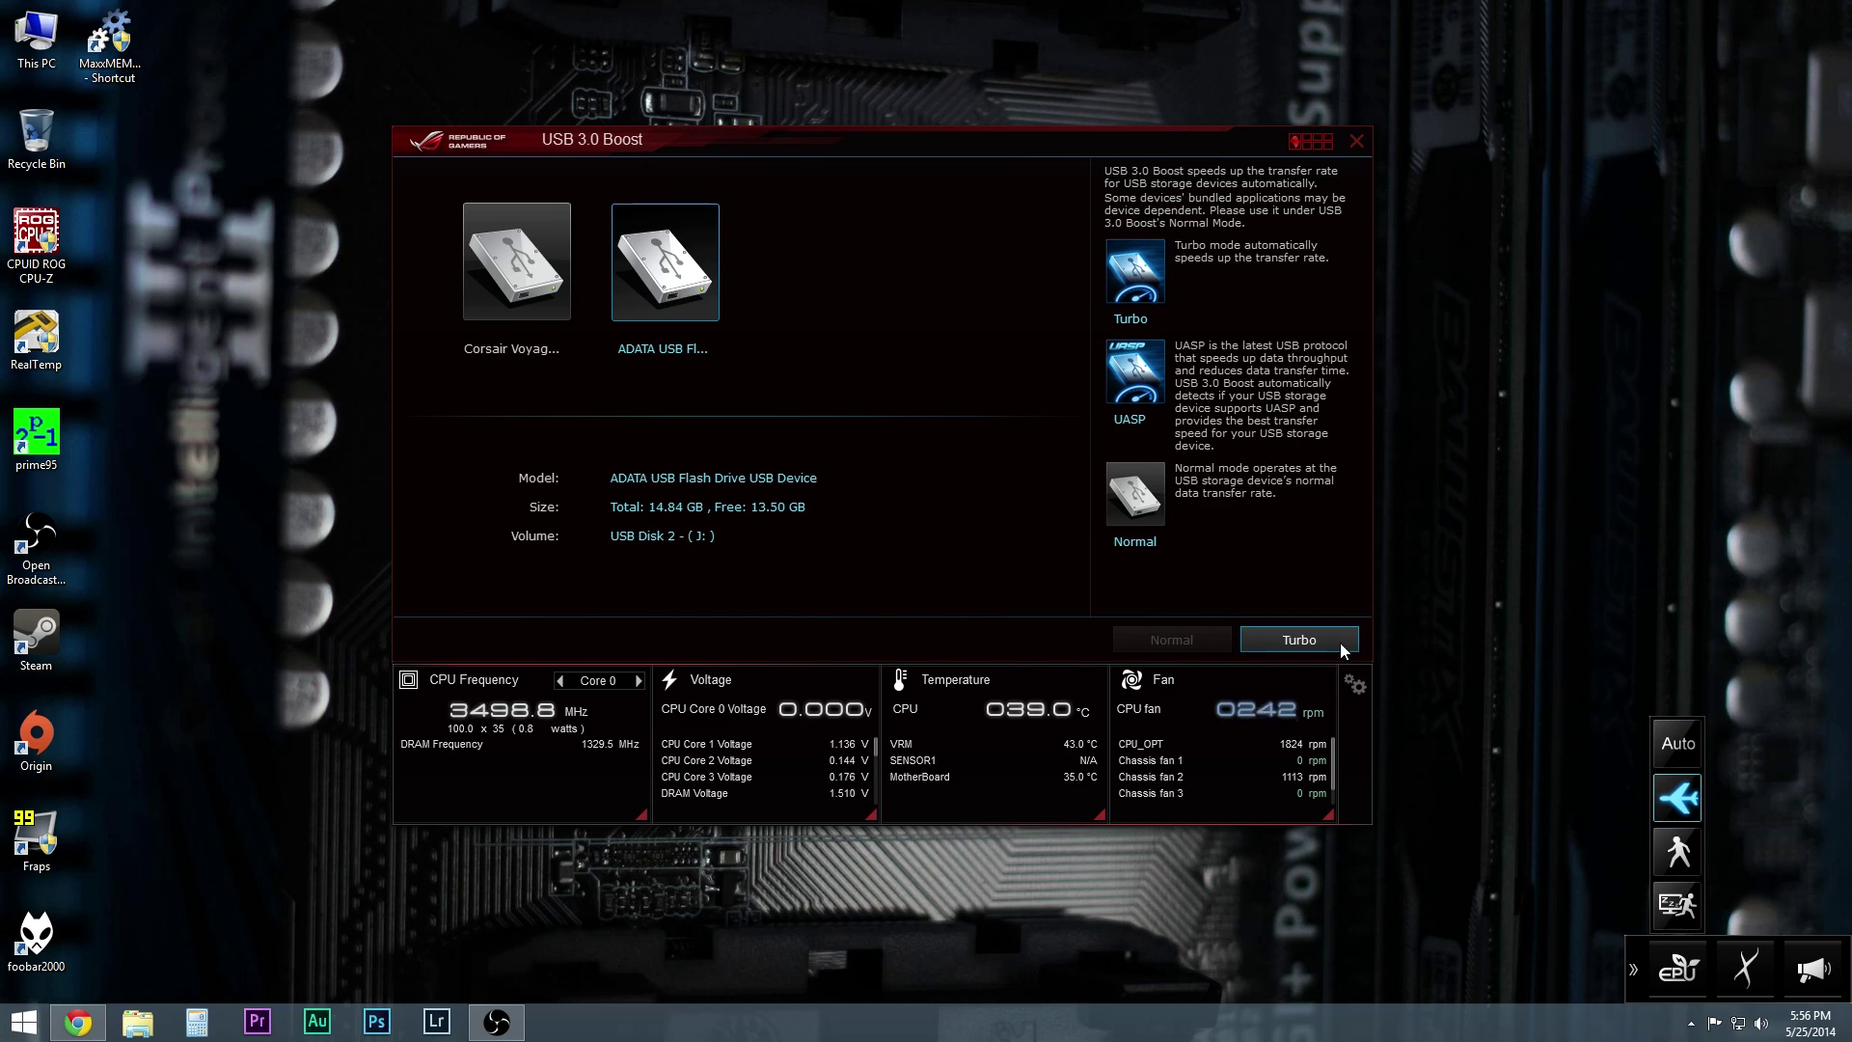
click(399, 423)
click(671, 403)
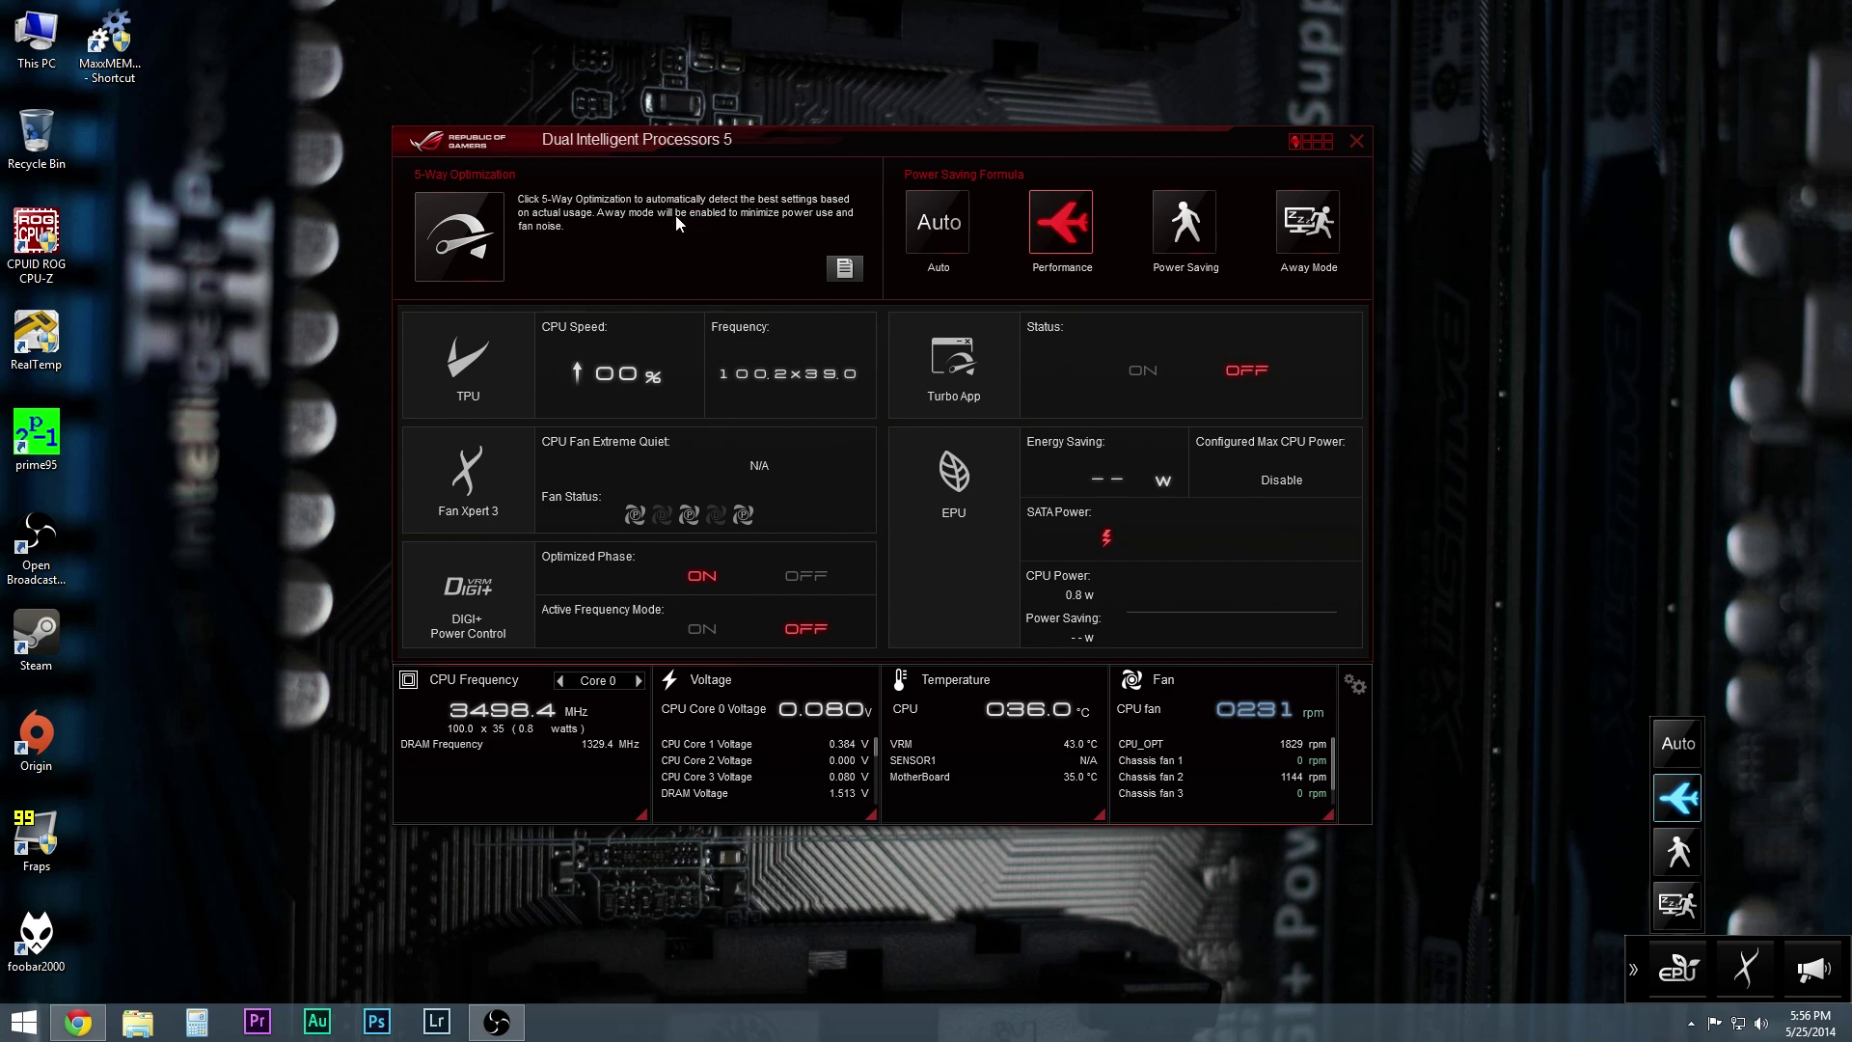
Set up 5-Way Optimization with Configured Max CPU Power enabled in its advanced settings and check the CPU Level options.
click(459, 236)
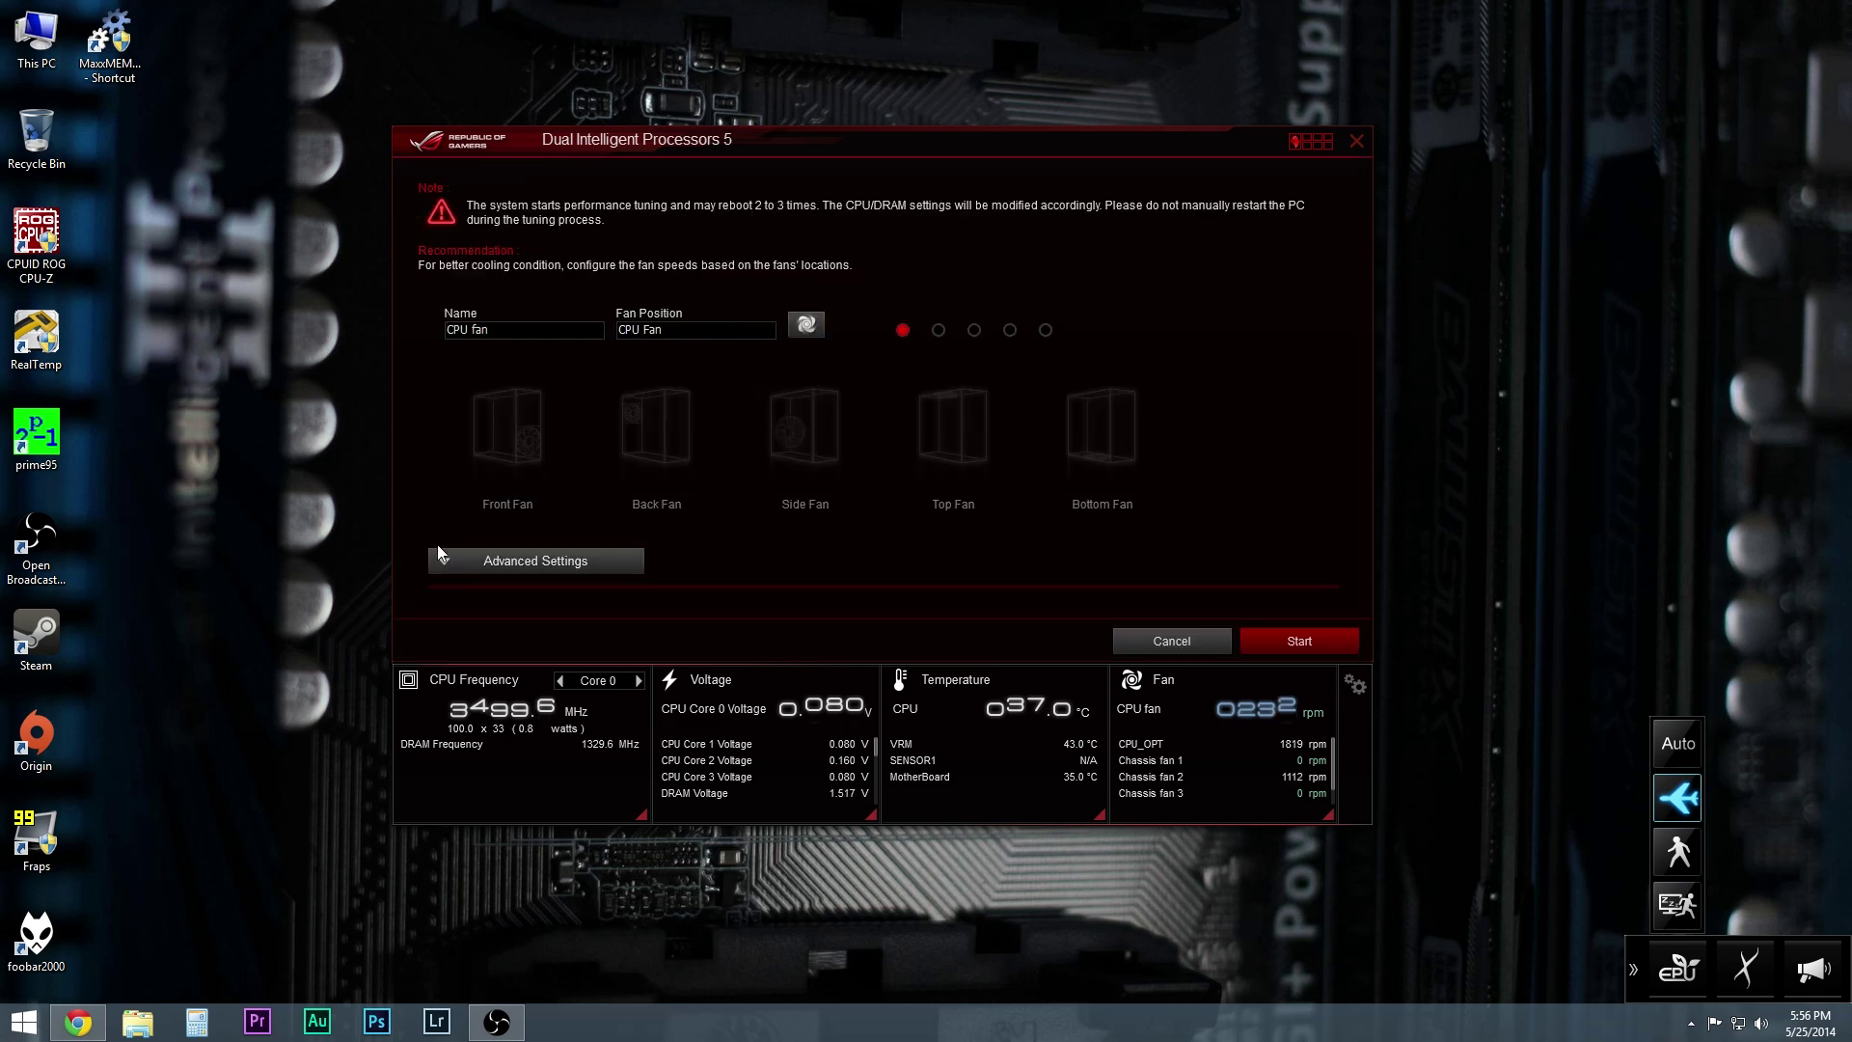
click(489, 564)
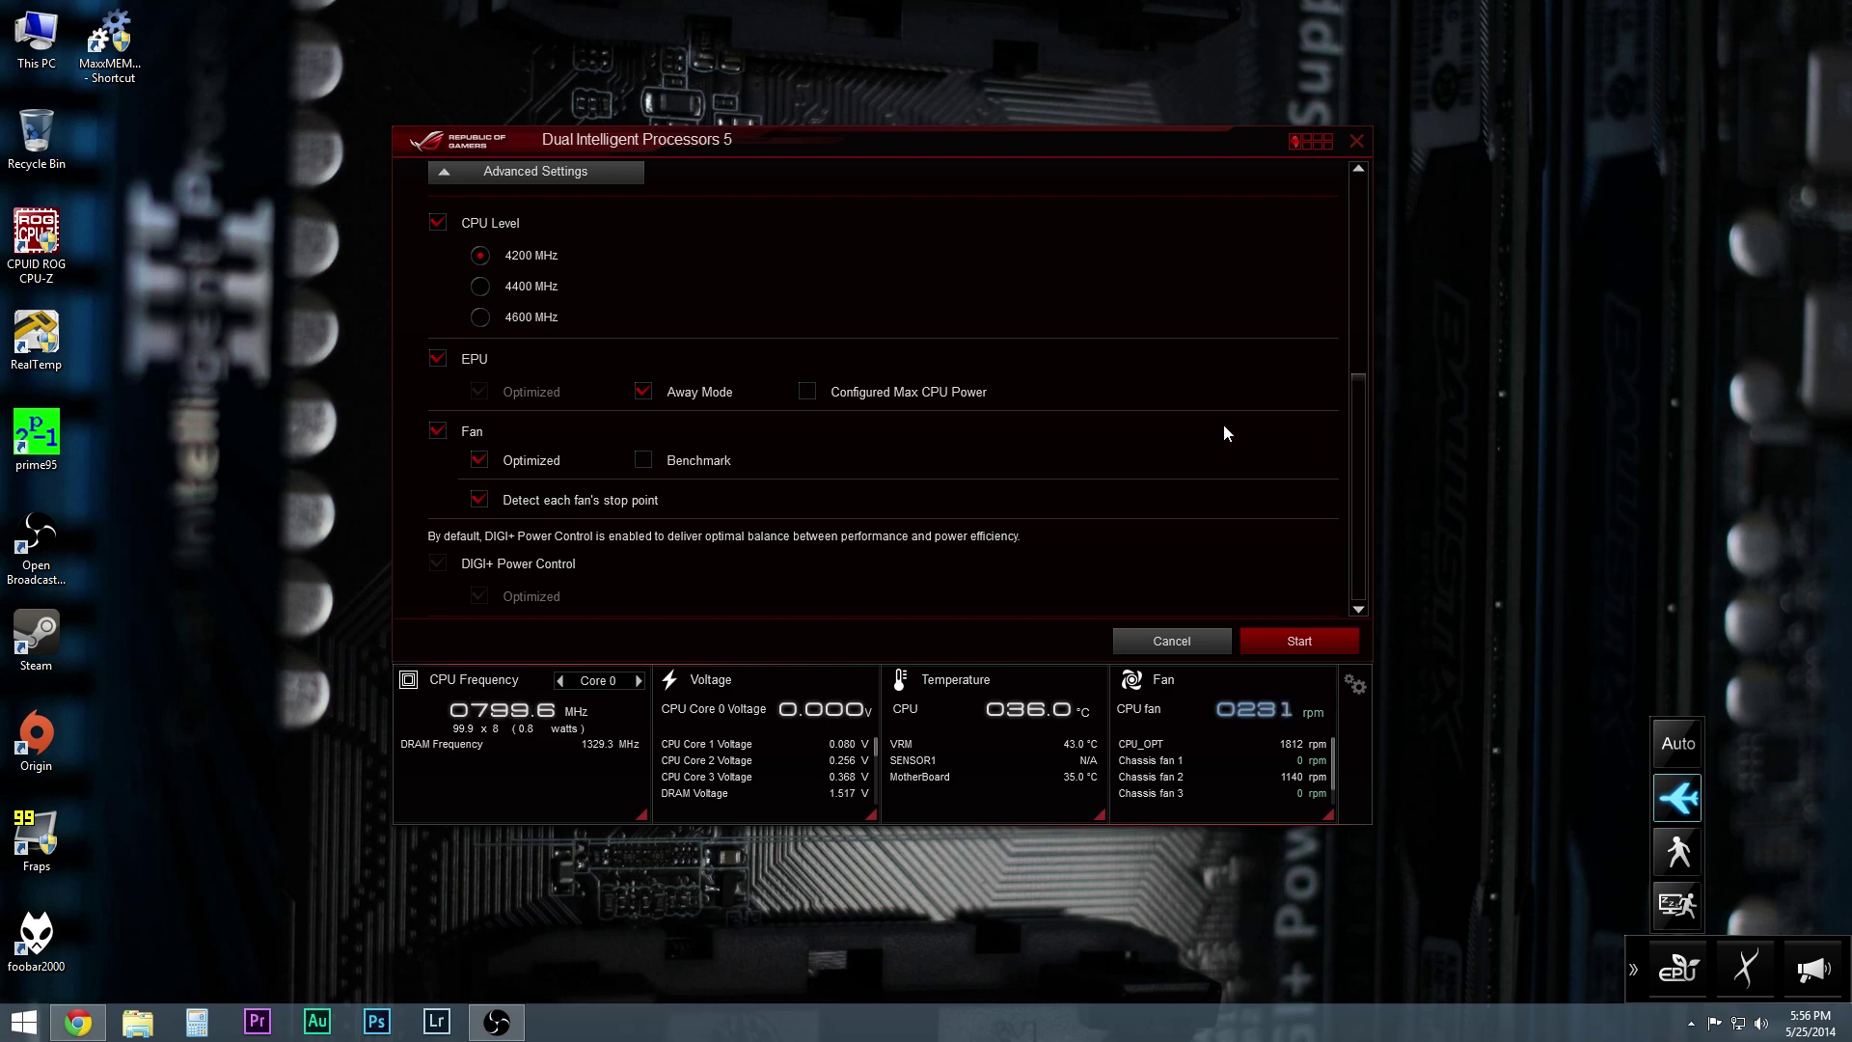
click(888, 396)
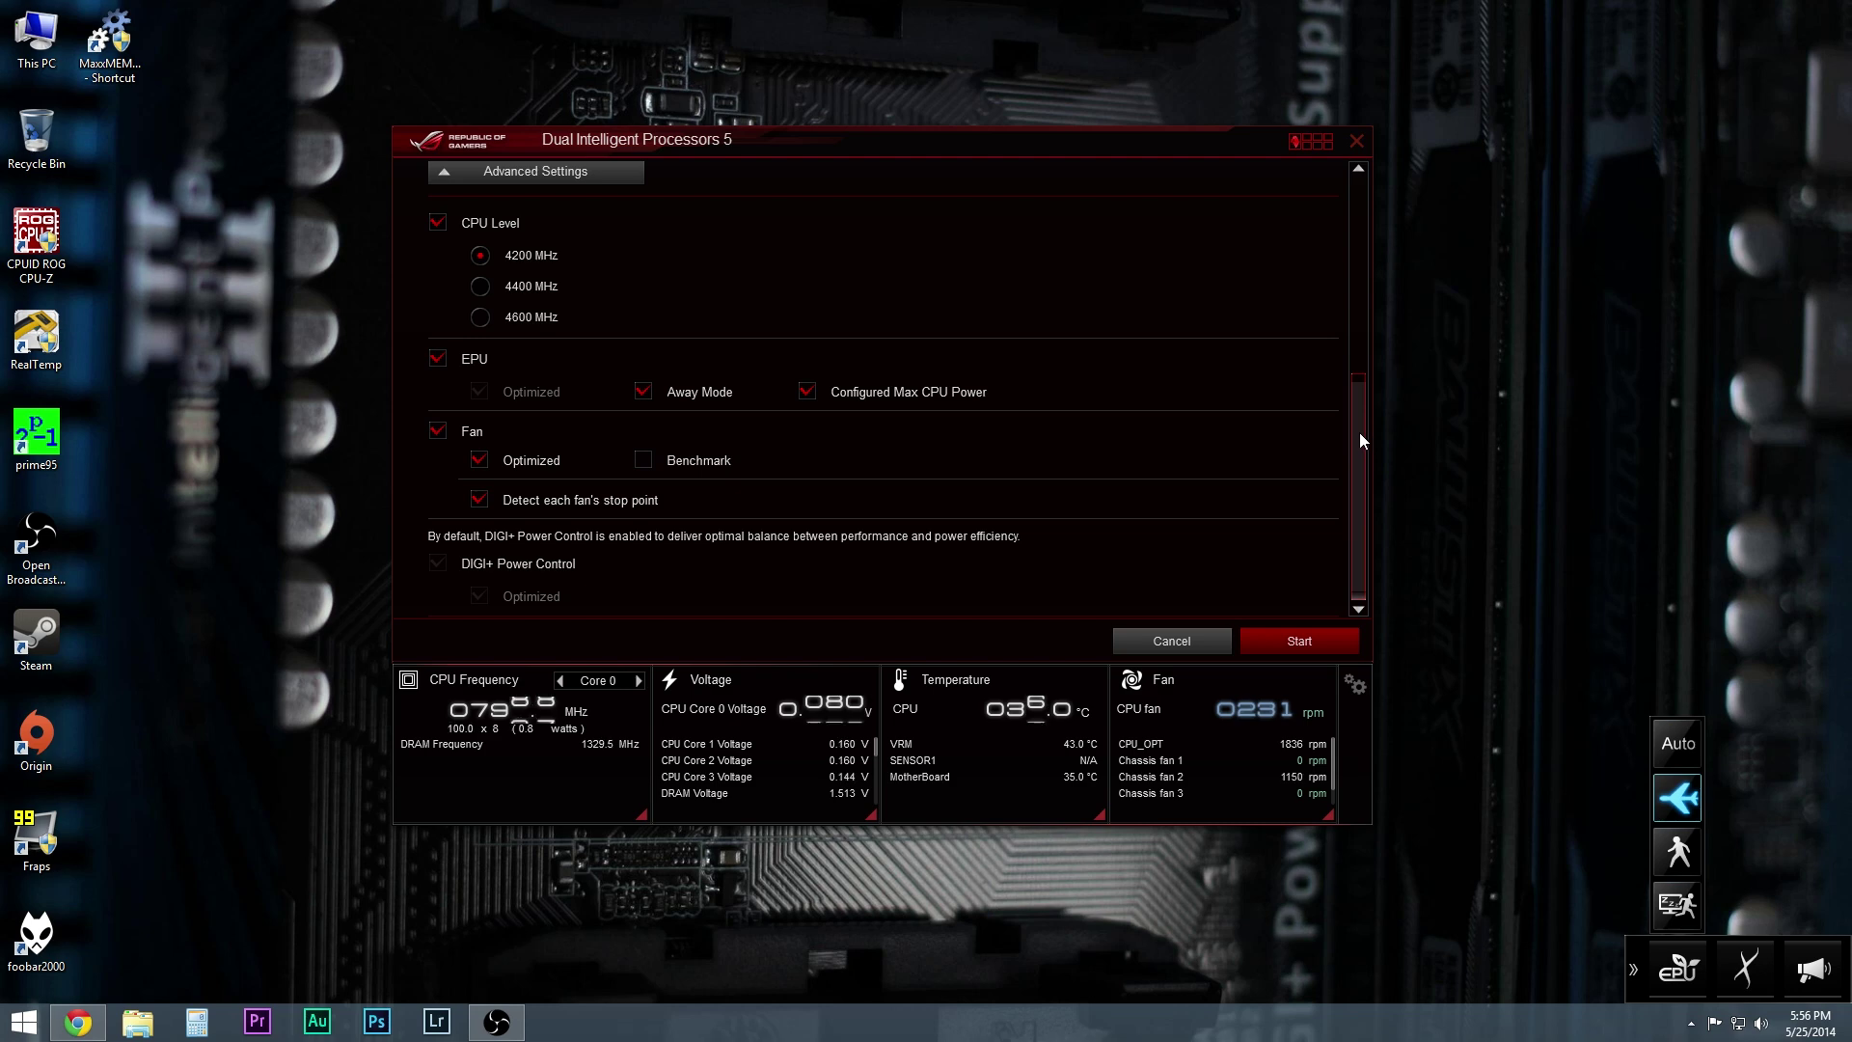
scroll(1360, 289, up, 3)
drag(1360, 281, 1362, 182)
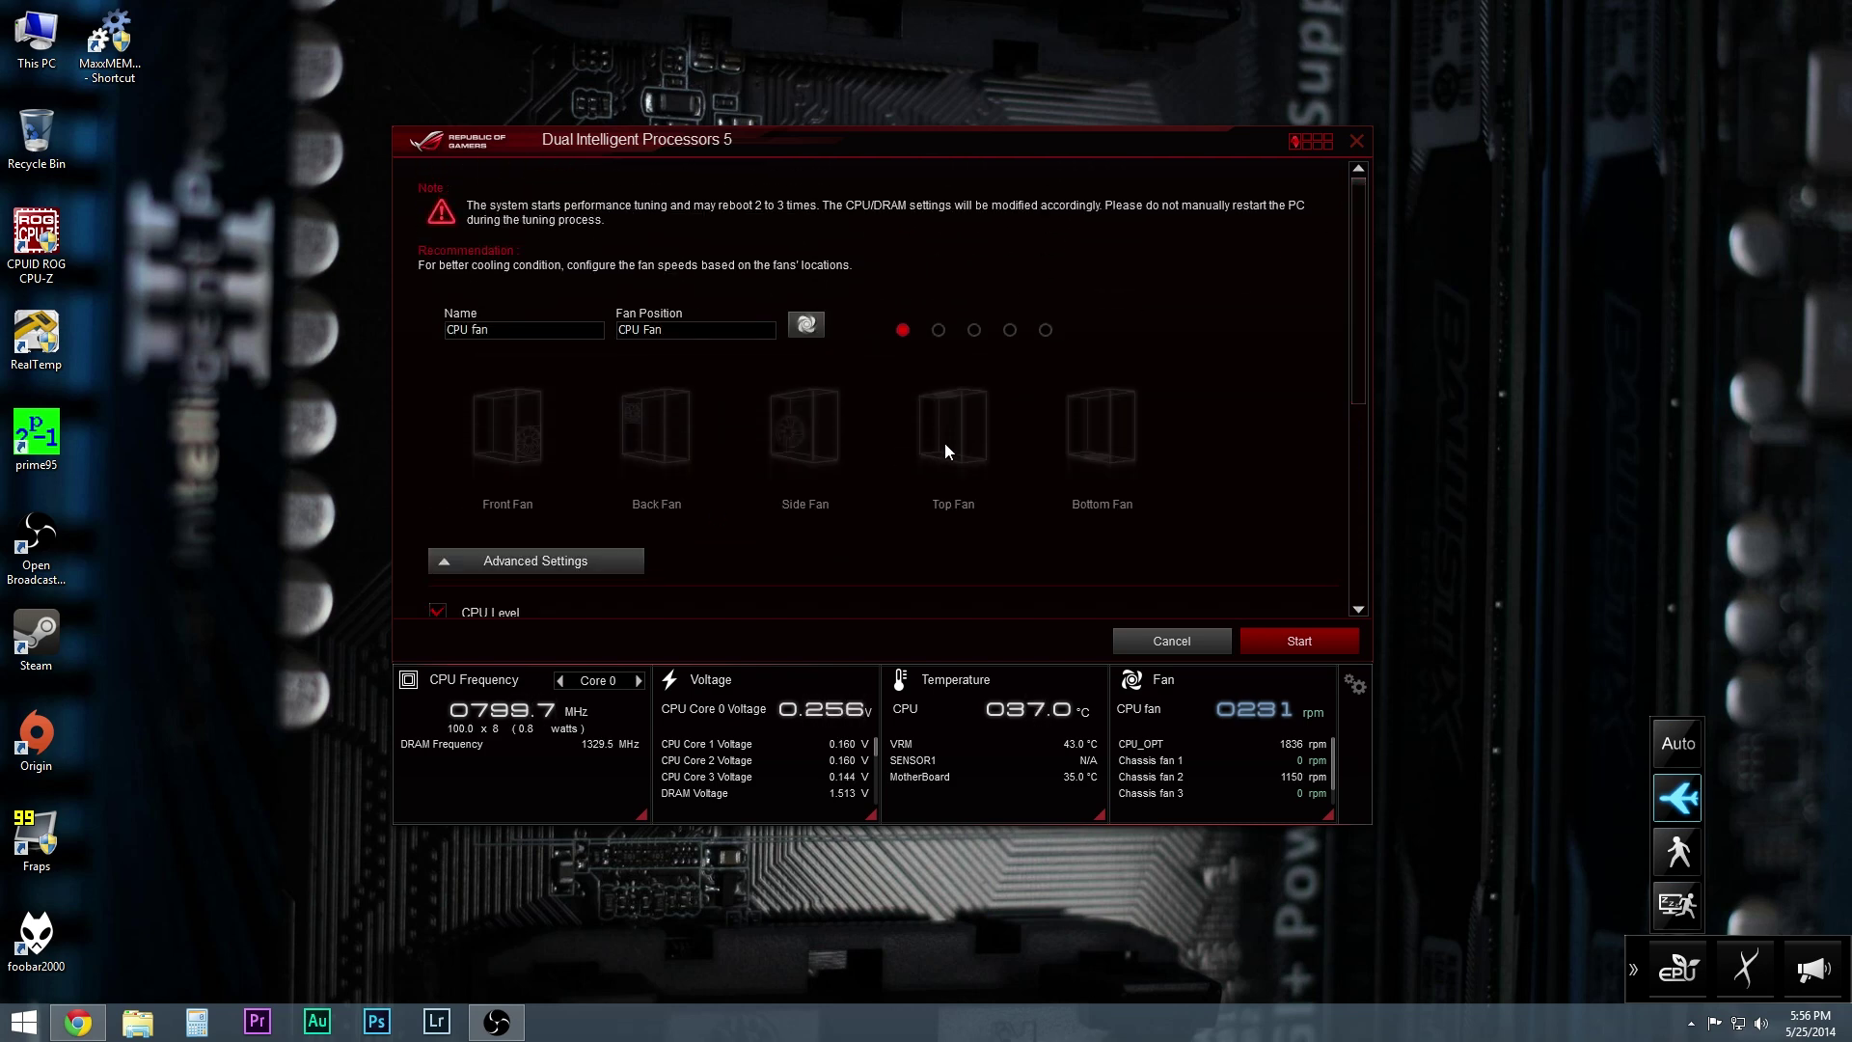
drag(1360, 330, 1362, 421)
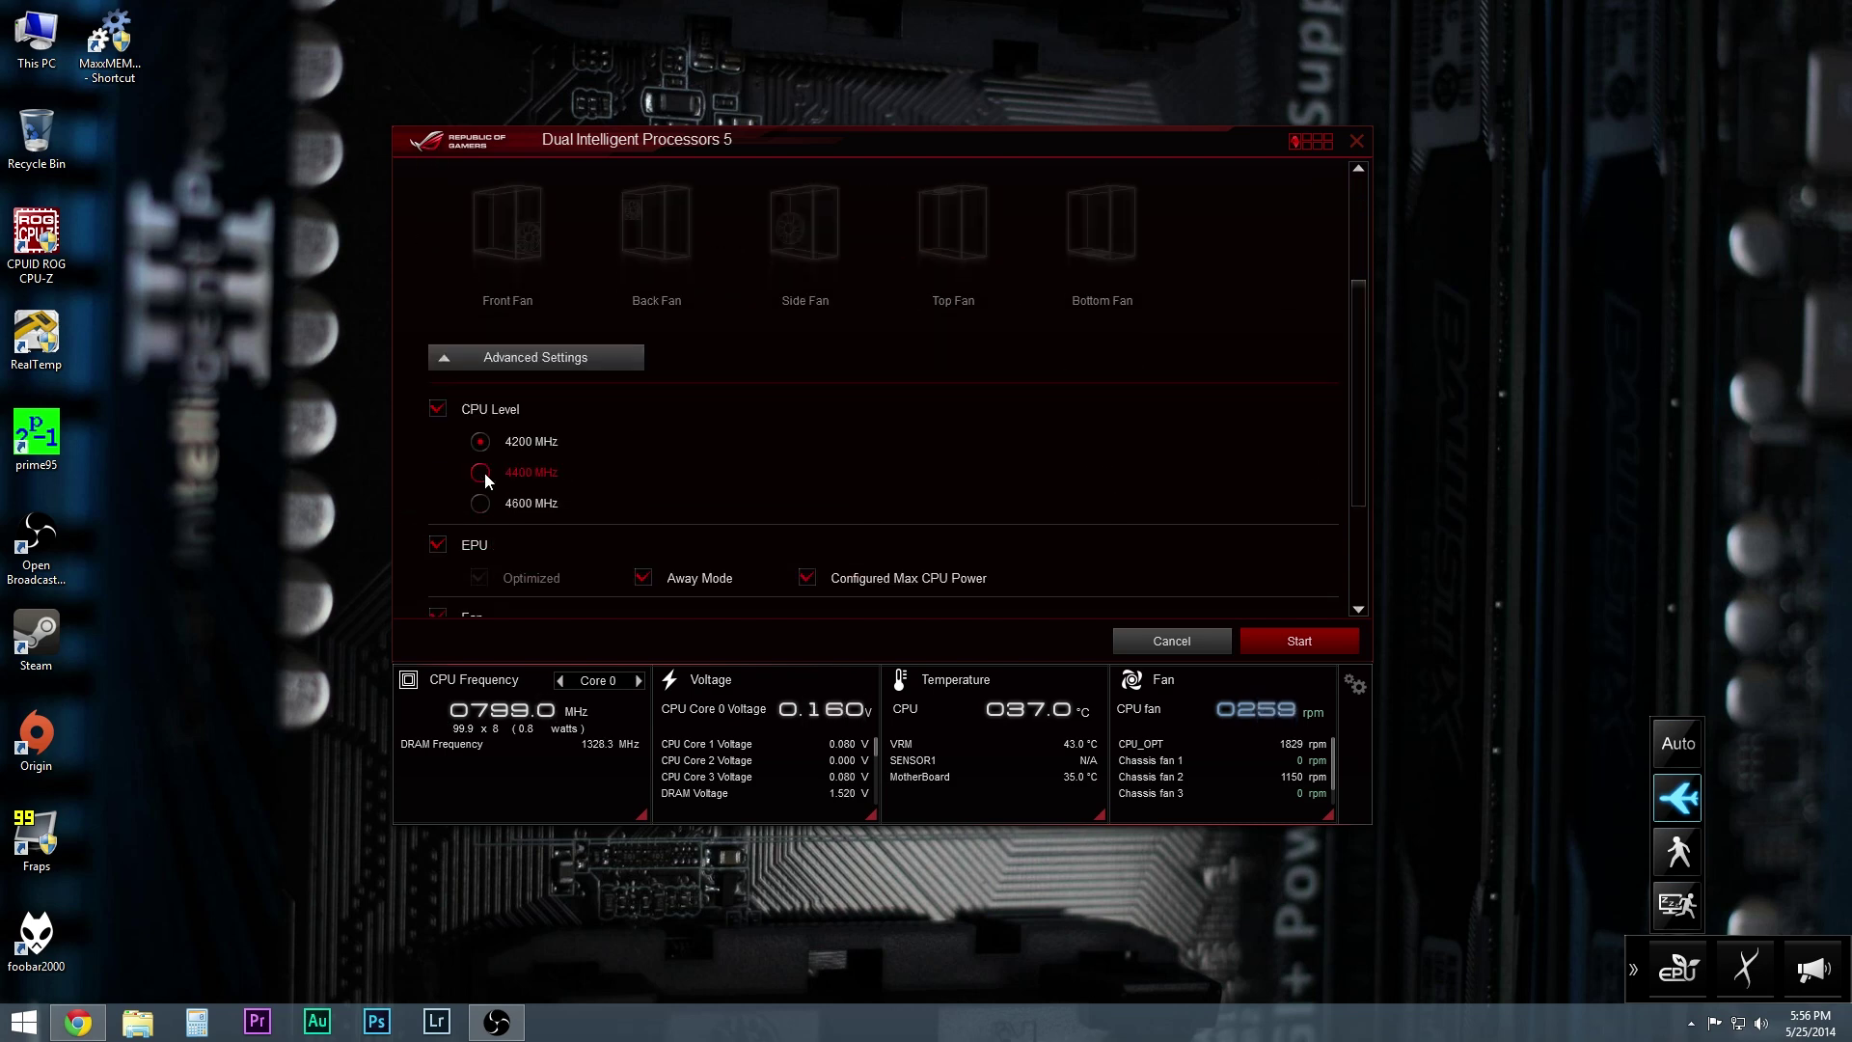
click(575, 362)
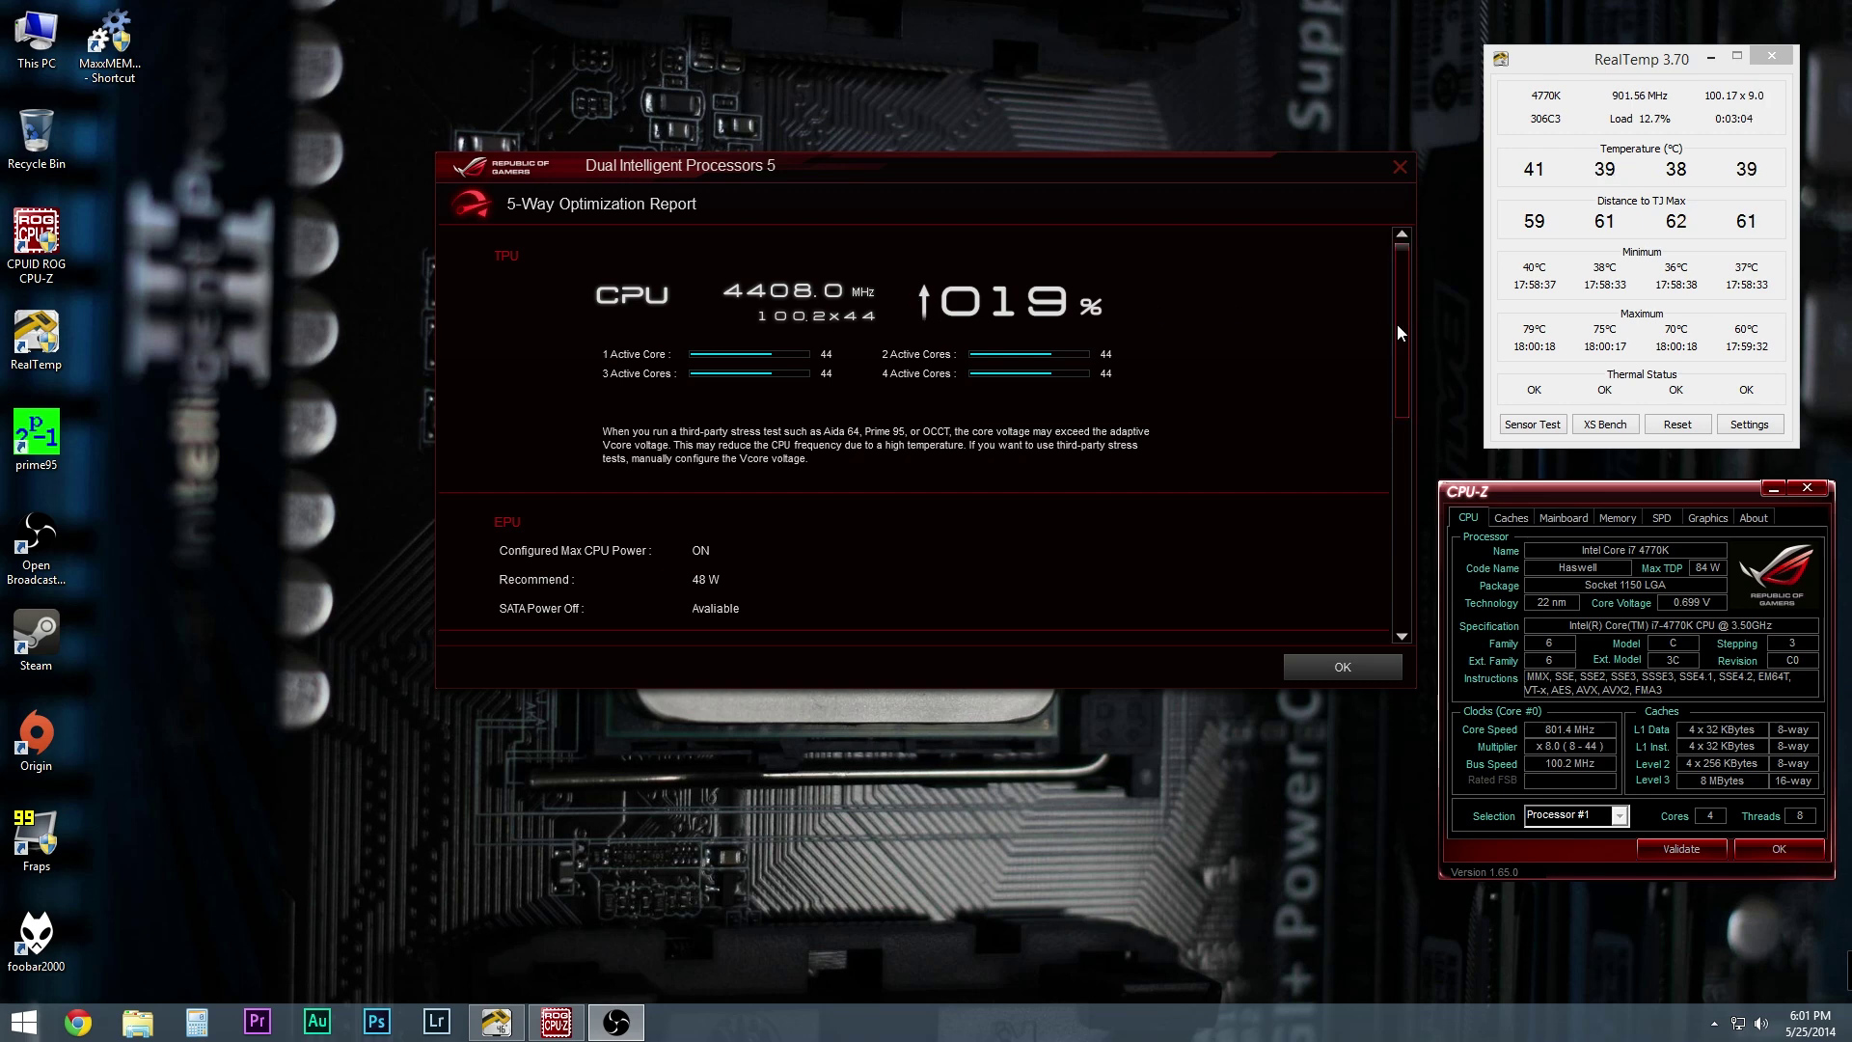
Examine the 5-Way Optimization Report down to the fan section and check the first fan's speed curve and table.
drag(1397, 324, 1418, 477)
scroll(1027, 505, down, 3)
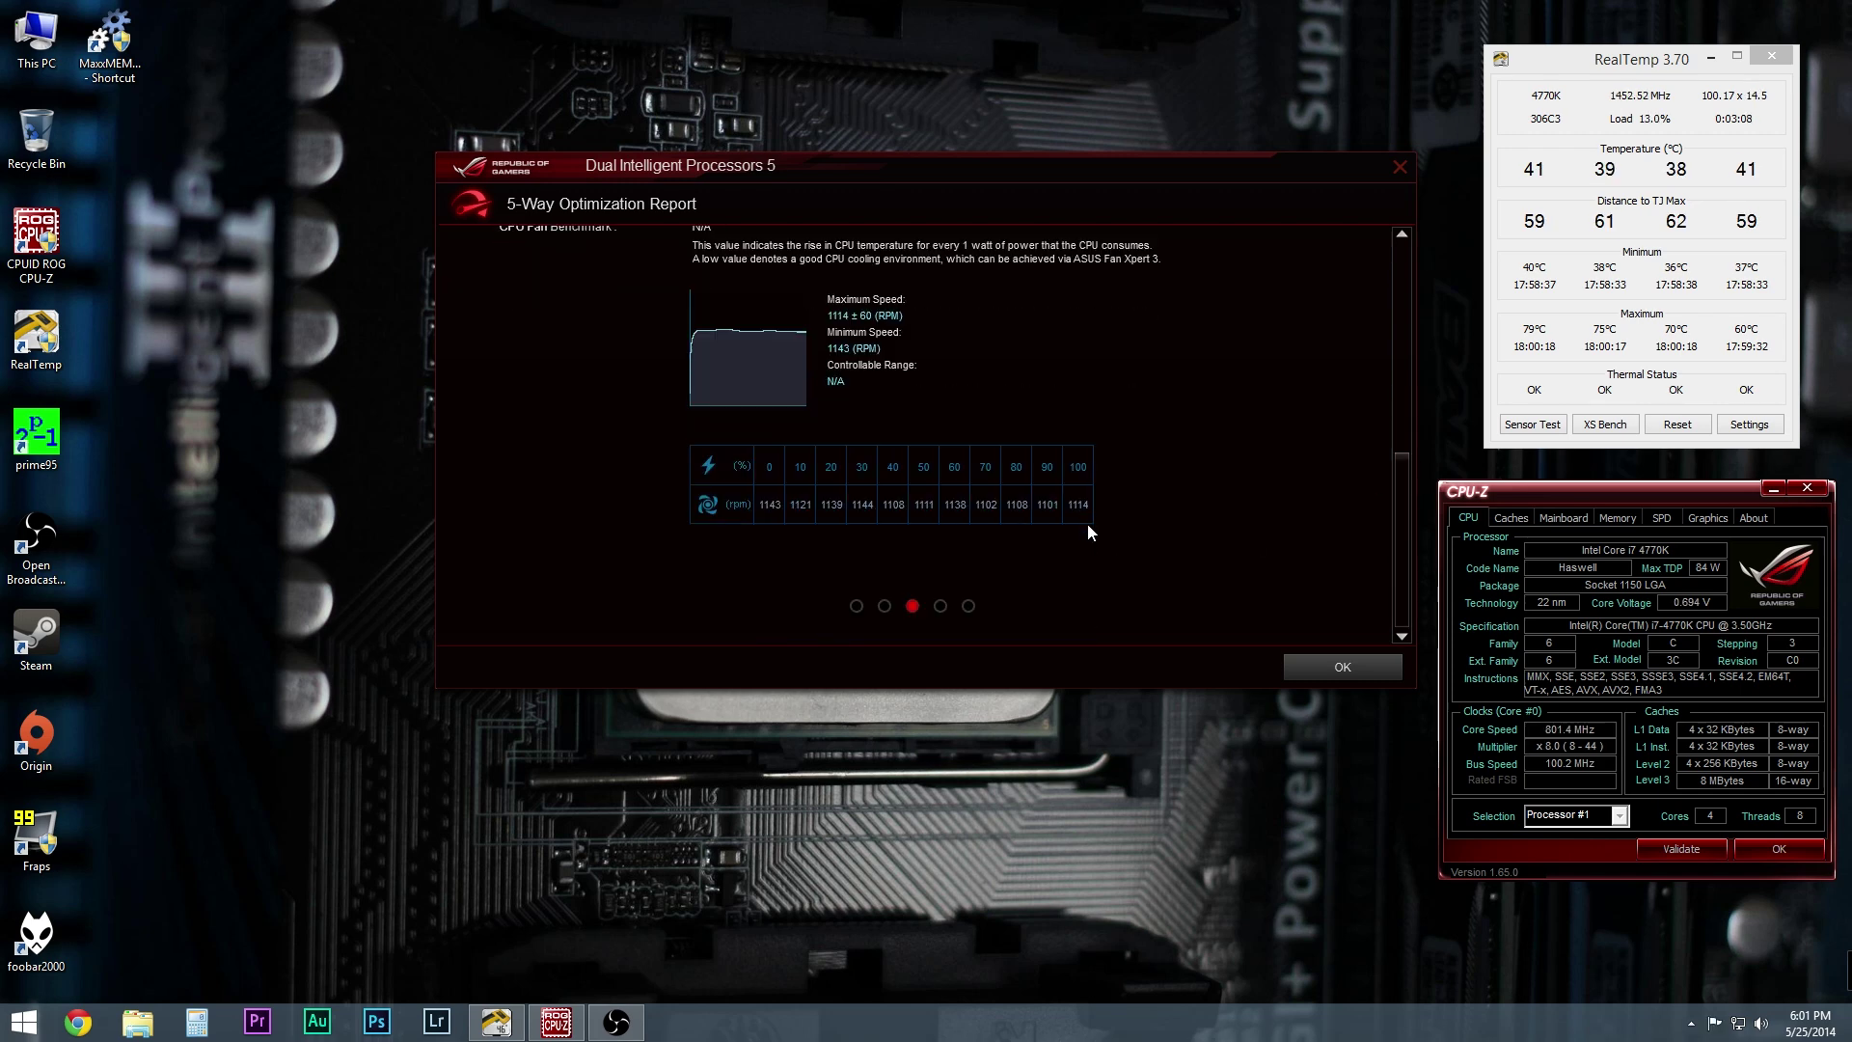
click(856, 605)
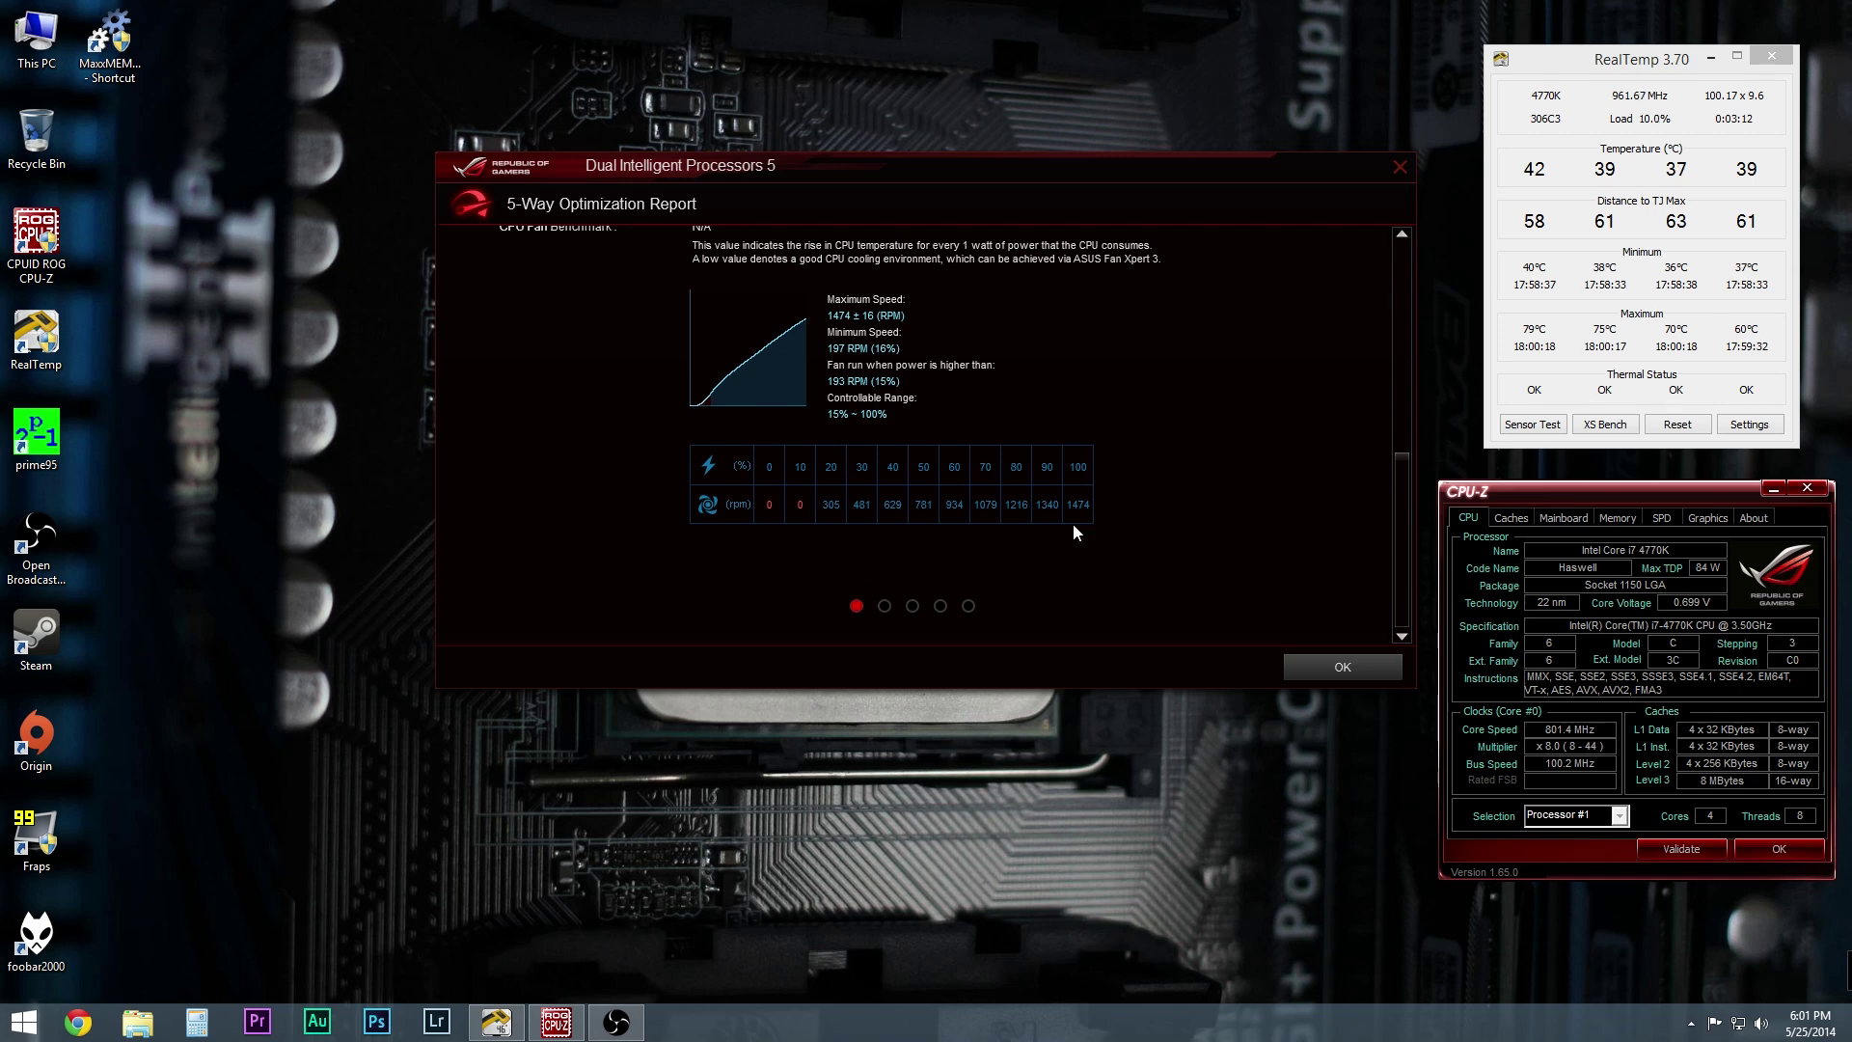
scroll(1142, 545, up, 1)
scroll(1187, 511, up, 2)
scroll(1229, 487, down, 2)
scroll(1155, 521, up, 3)
scroll(1156, 529, down, 3)
Compare the third, last and first fans' results in the optimization report, review its TPU summary, and close the report.
click(911, 605)
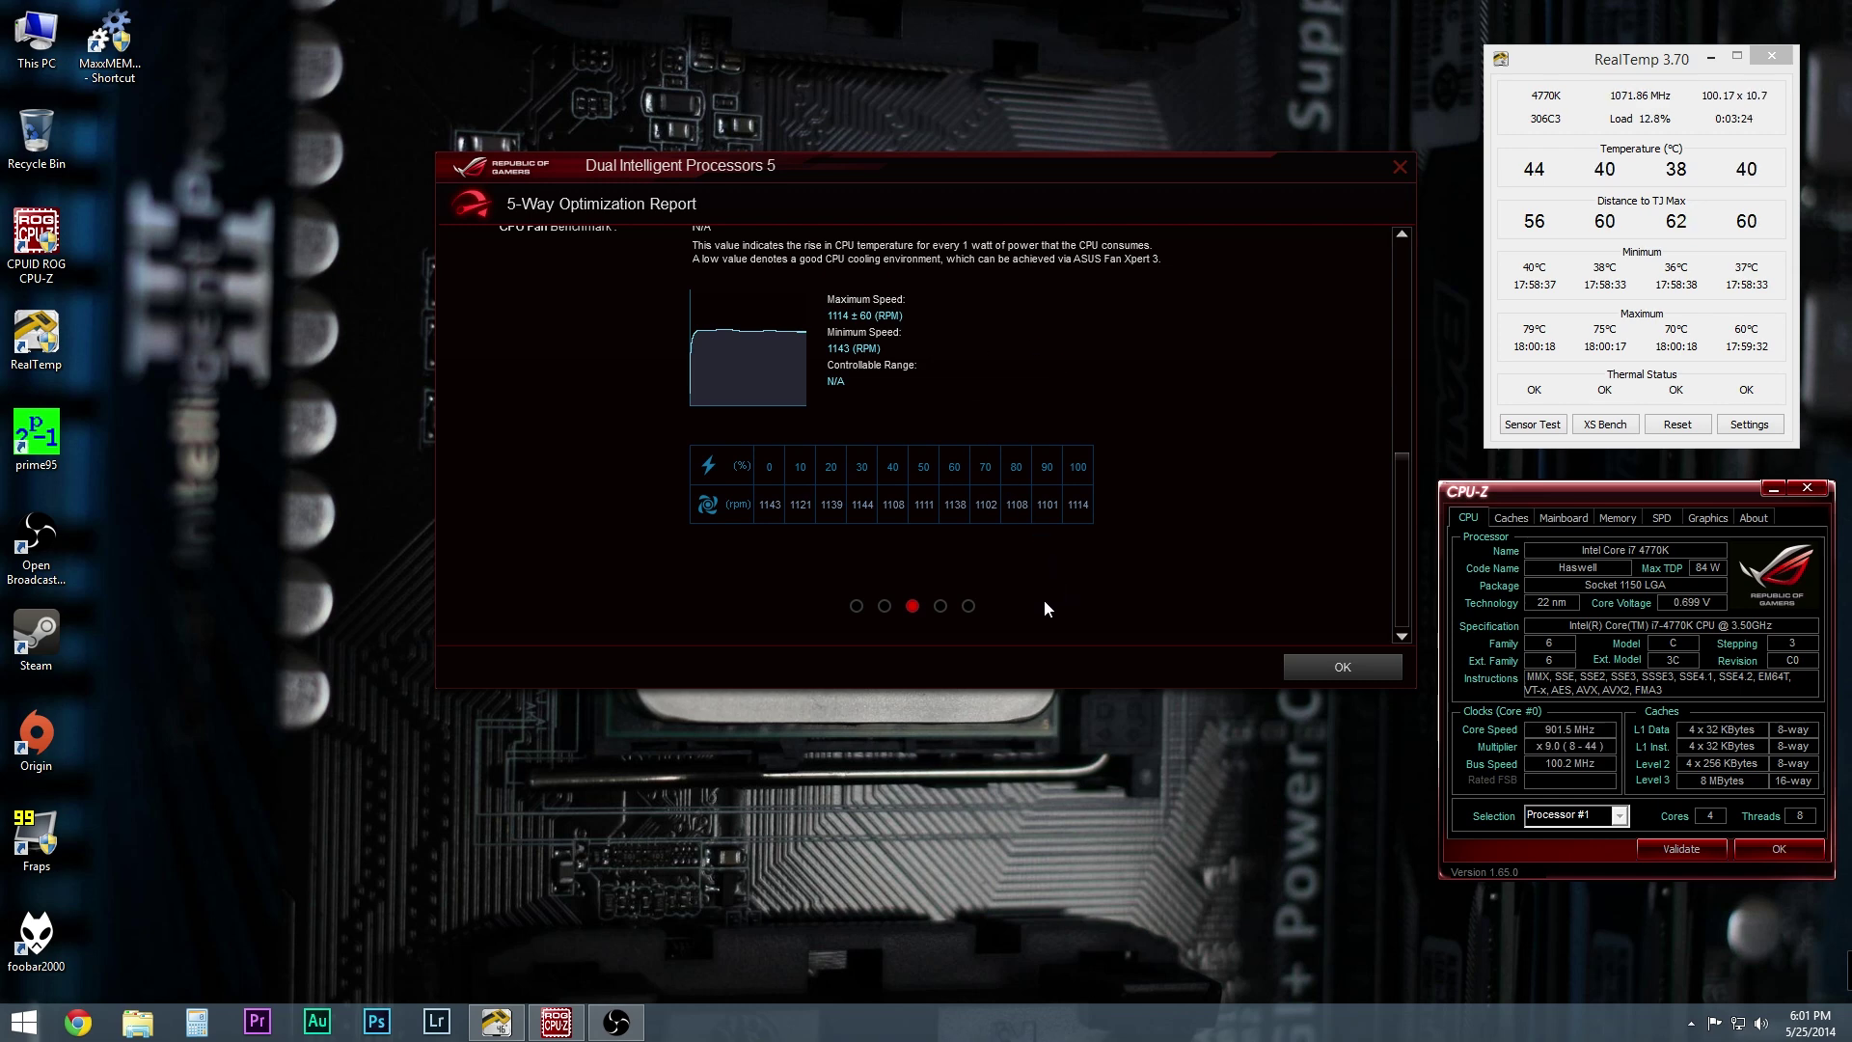
click(972, 604)
mouse_move(1396, 570)
mouse_down()
mouse_move(1397, 492)
mouse_move(1391, 565)
mouse_up()
click(855, 613)
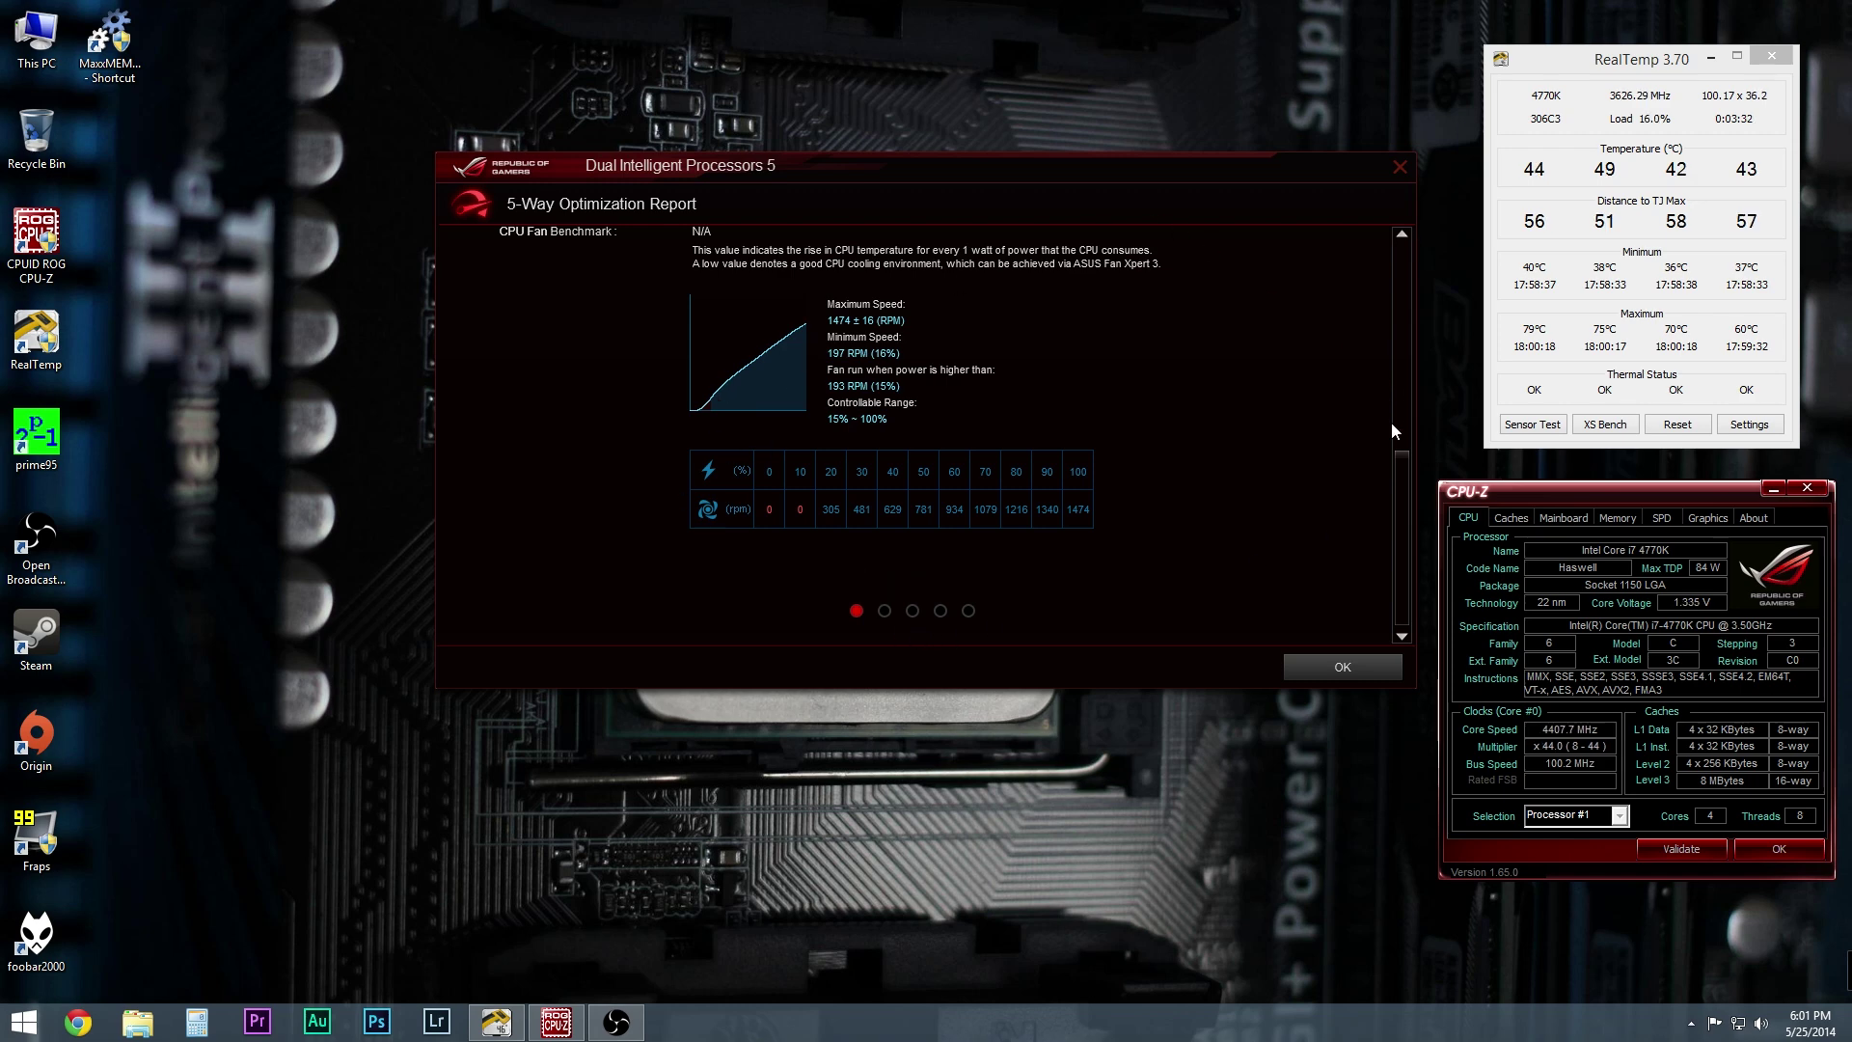
drag(1401, 498, 1413, 274)
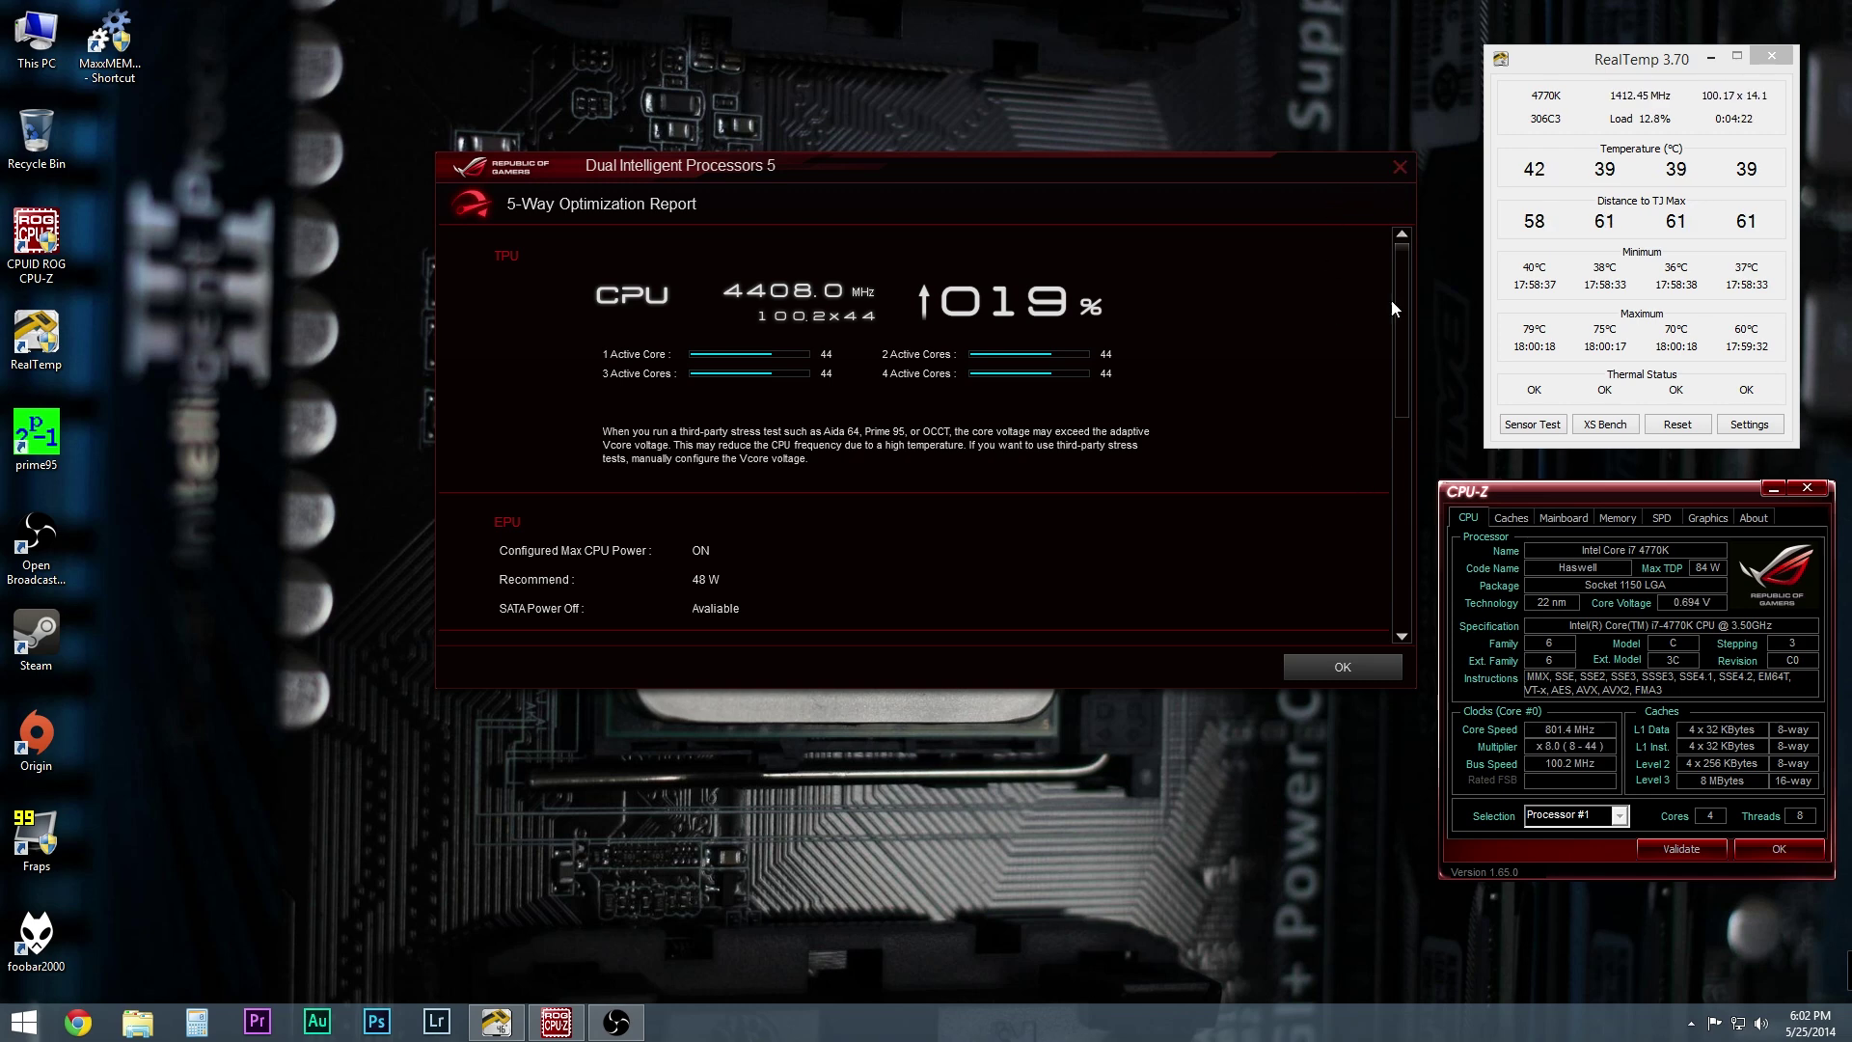
click(1342, 667)
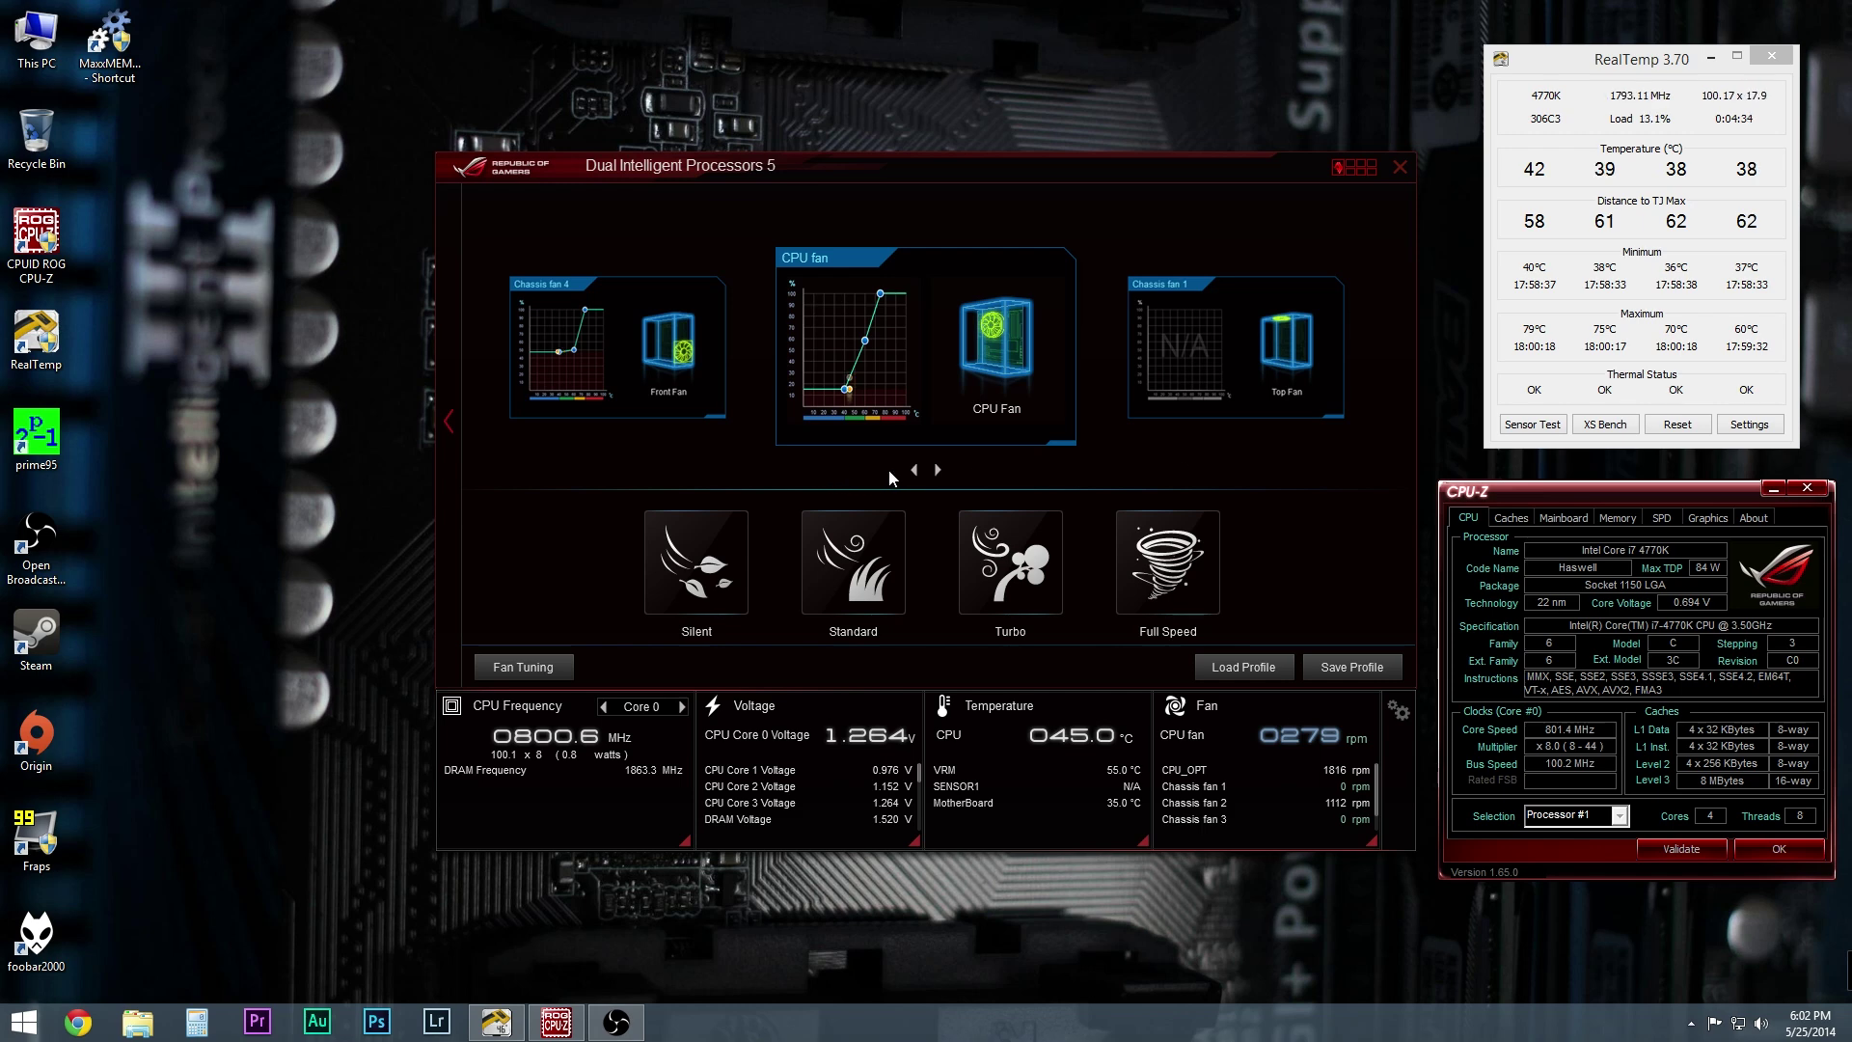
Browse the chassis fans in the fan control overview and open the fan curve settings of Chassis fan 4.
click(938, 471)
click(939, 471)
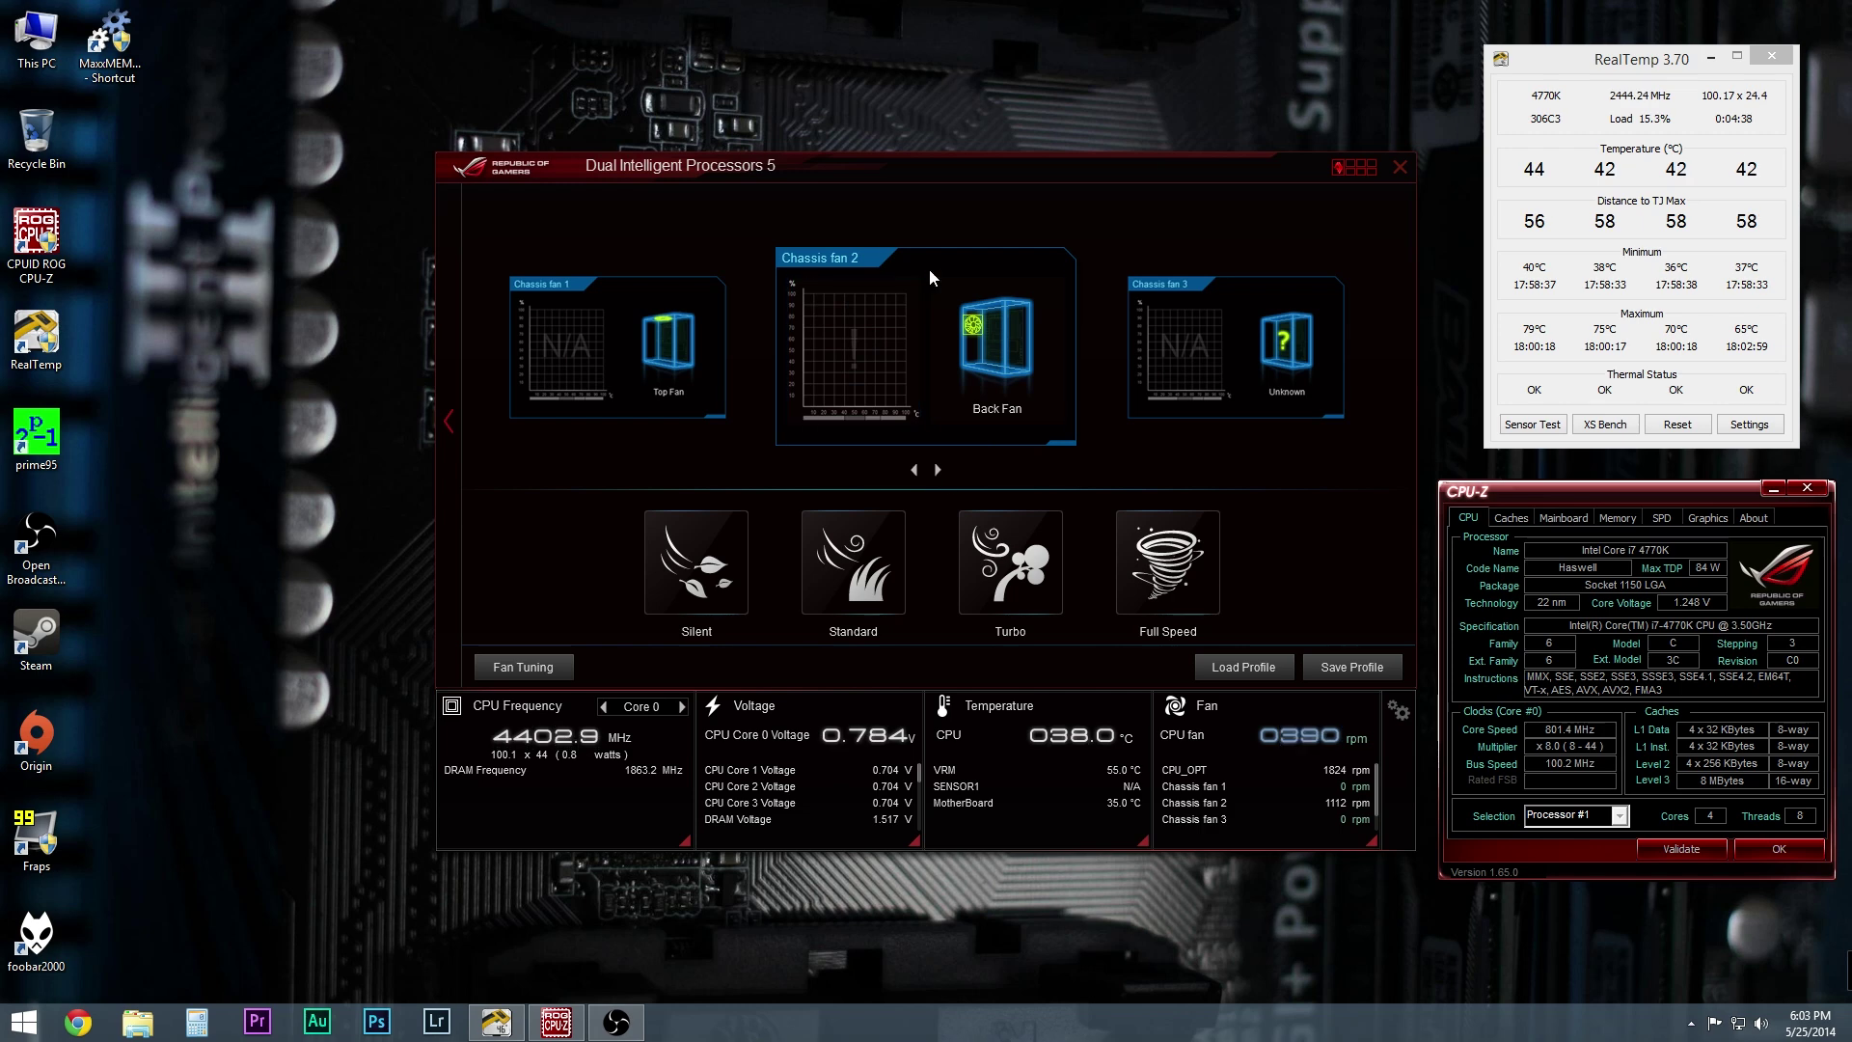
click(938, 470)
click(938, 470)
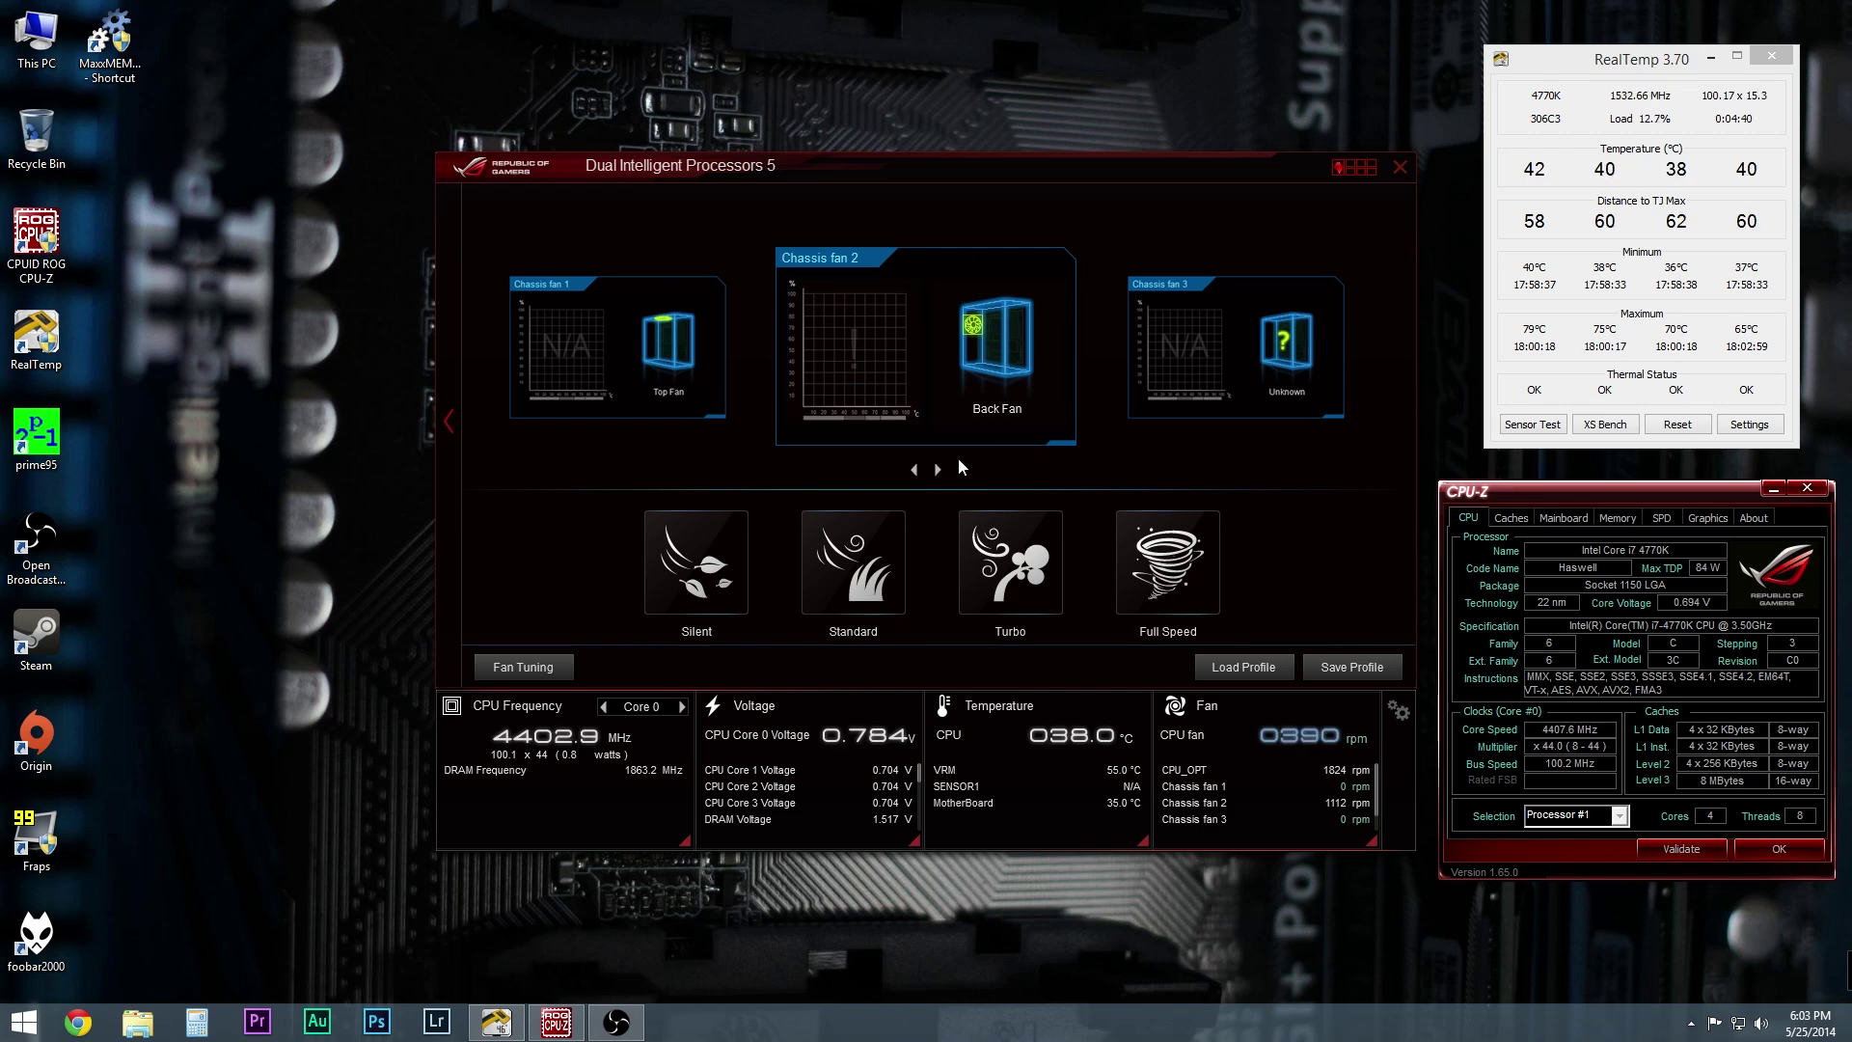
click(897, 362)
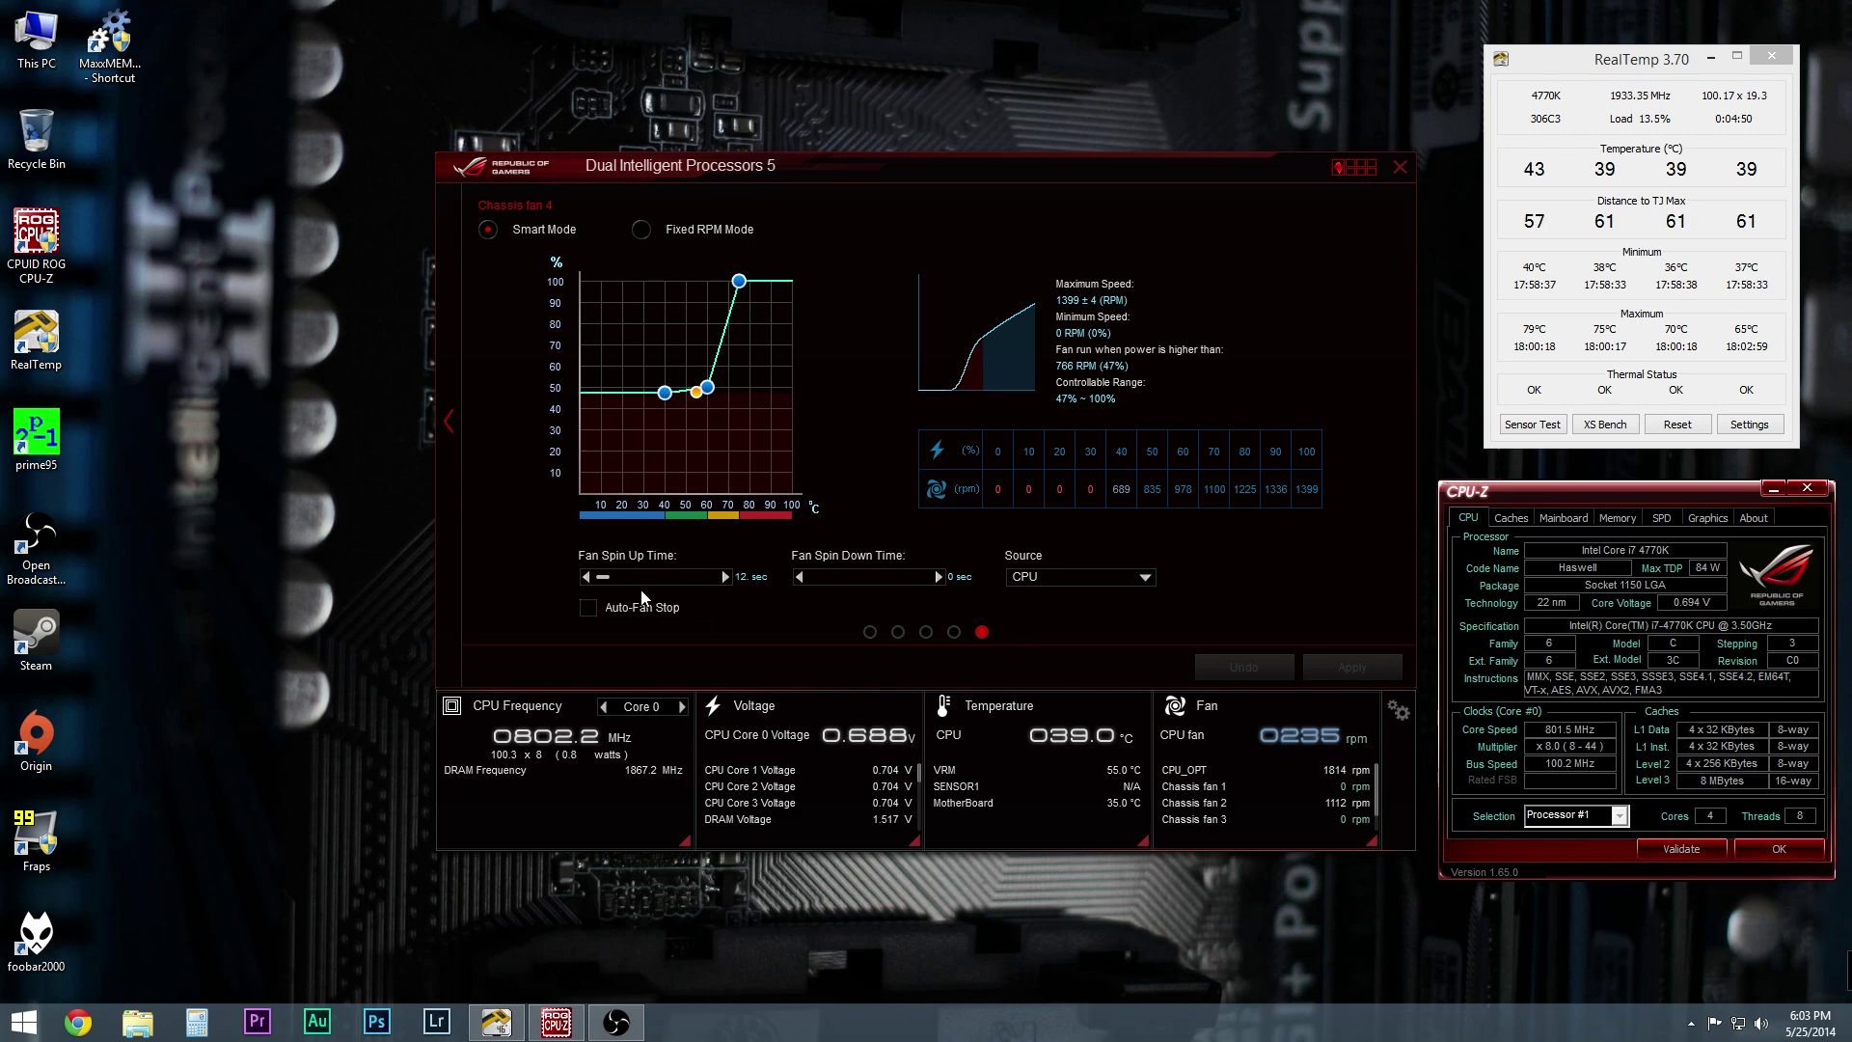
Enable and apply Auto-Fan Stop for Chassis fan 4, return to the fan overview, and close Dual Intelligent Processors 5.
click(590, 607)
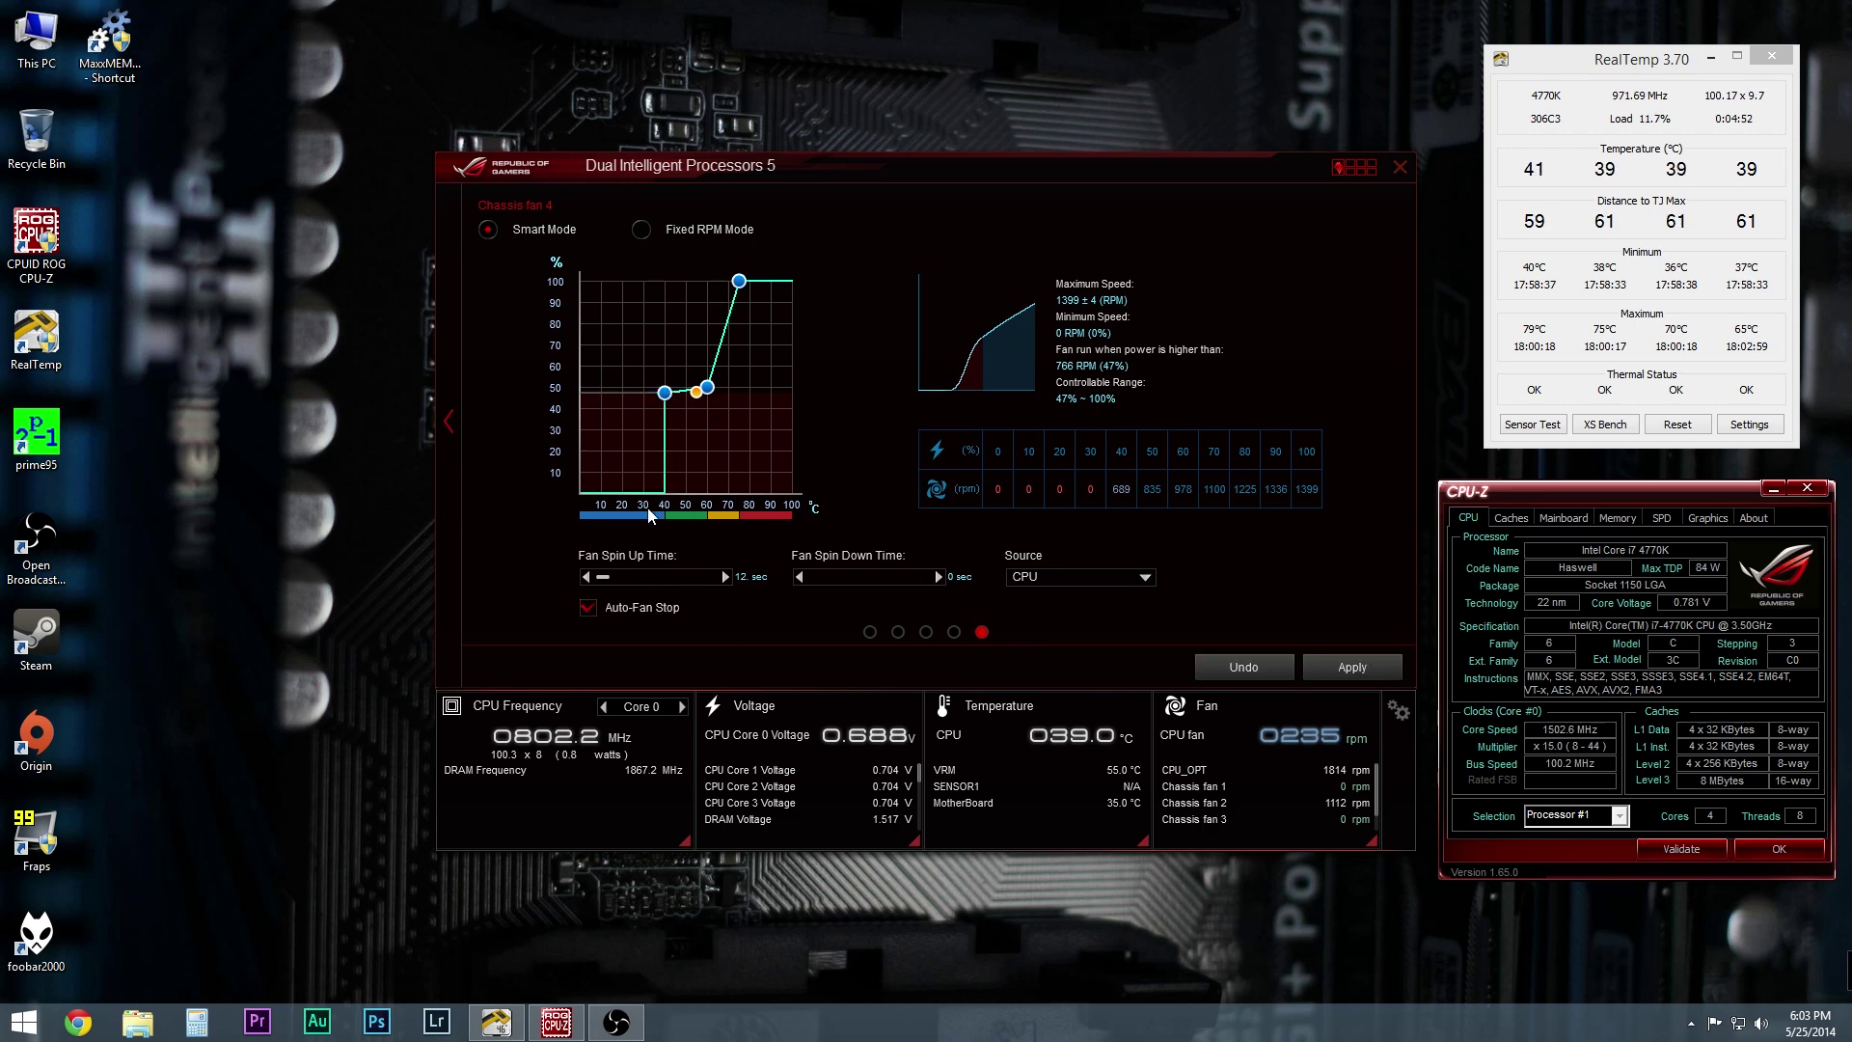
click(1352, 666)
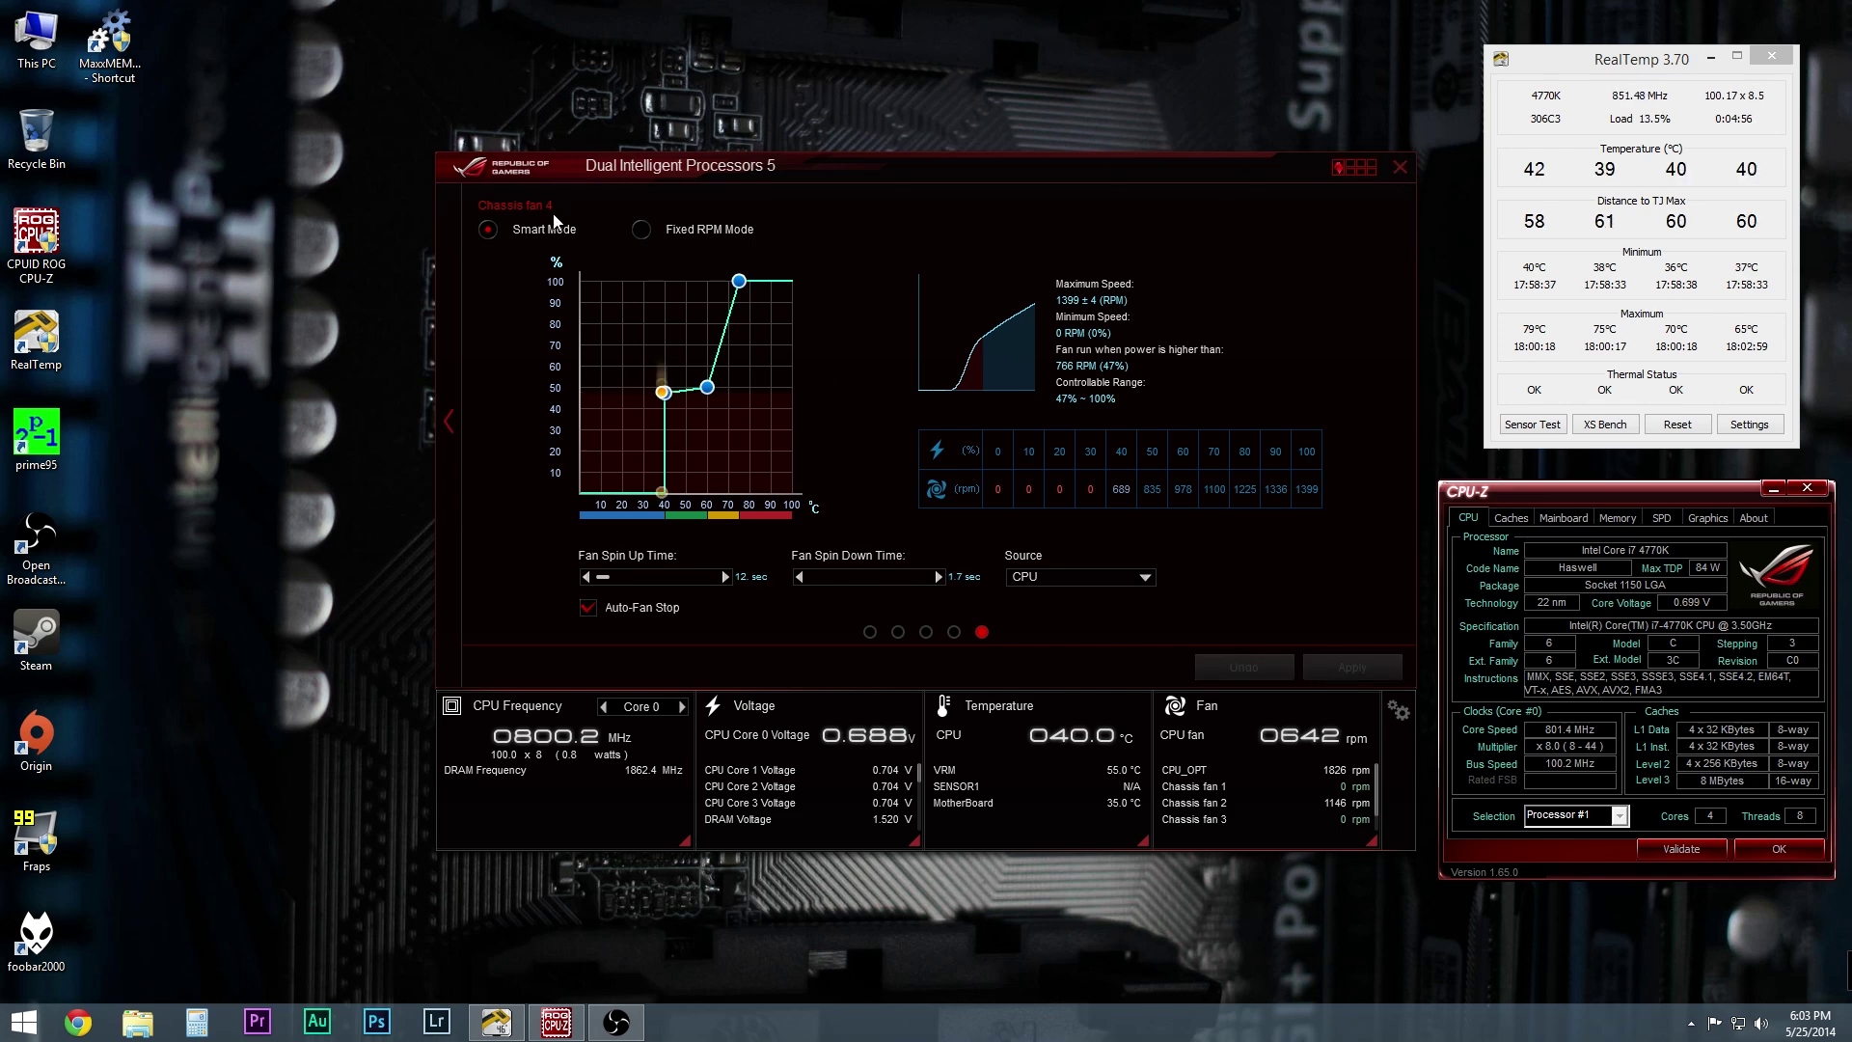
click(449, 429)
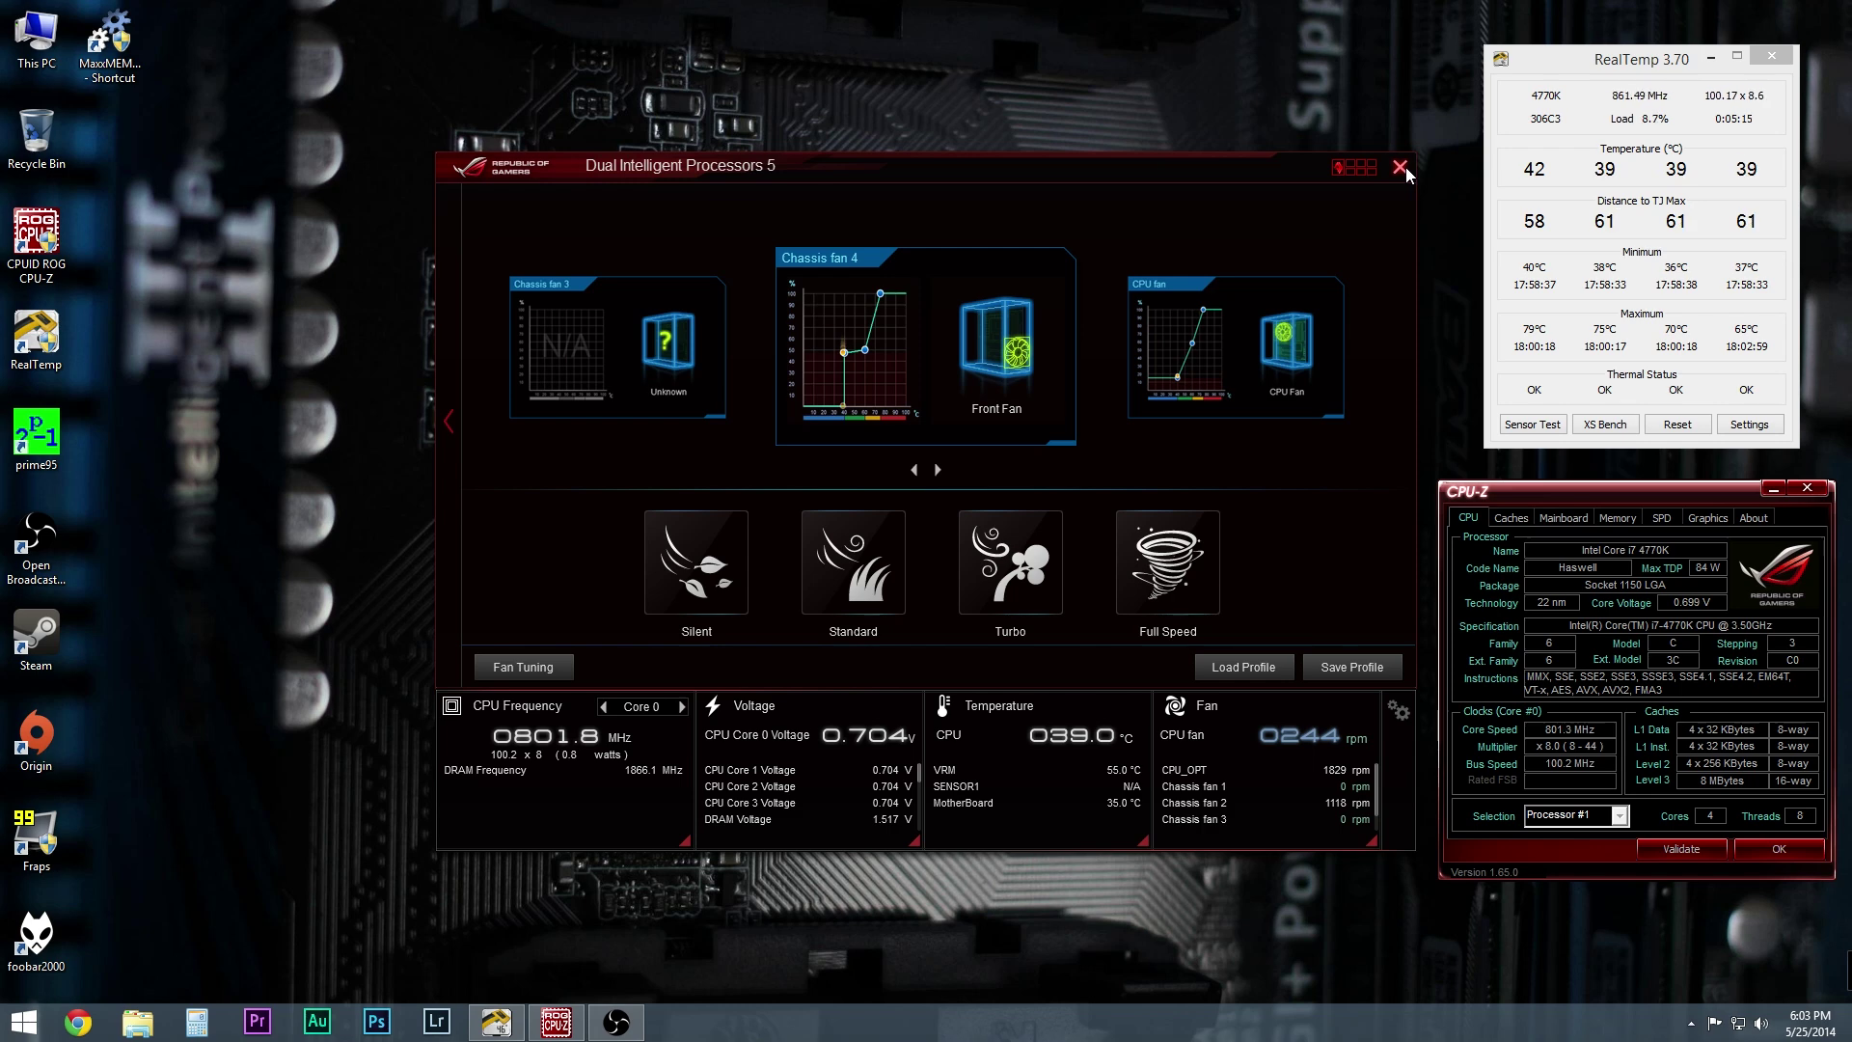
click(1405, 174)
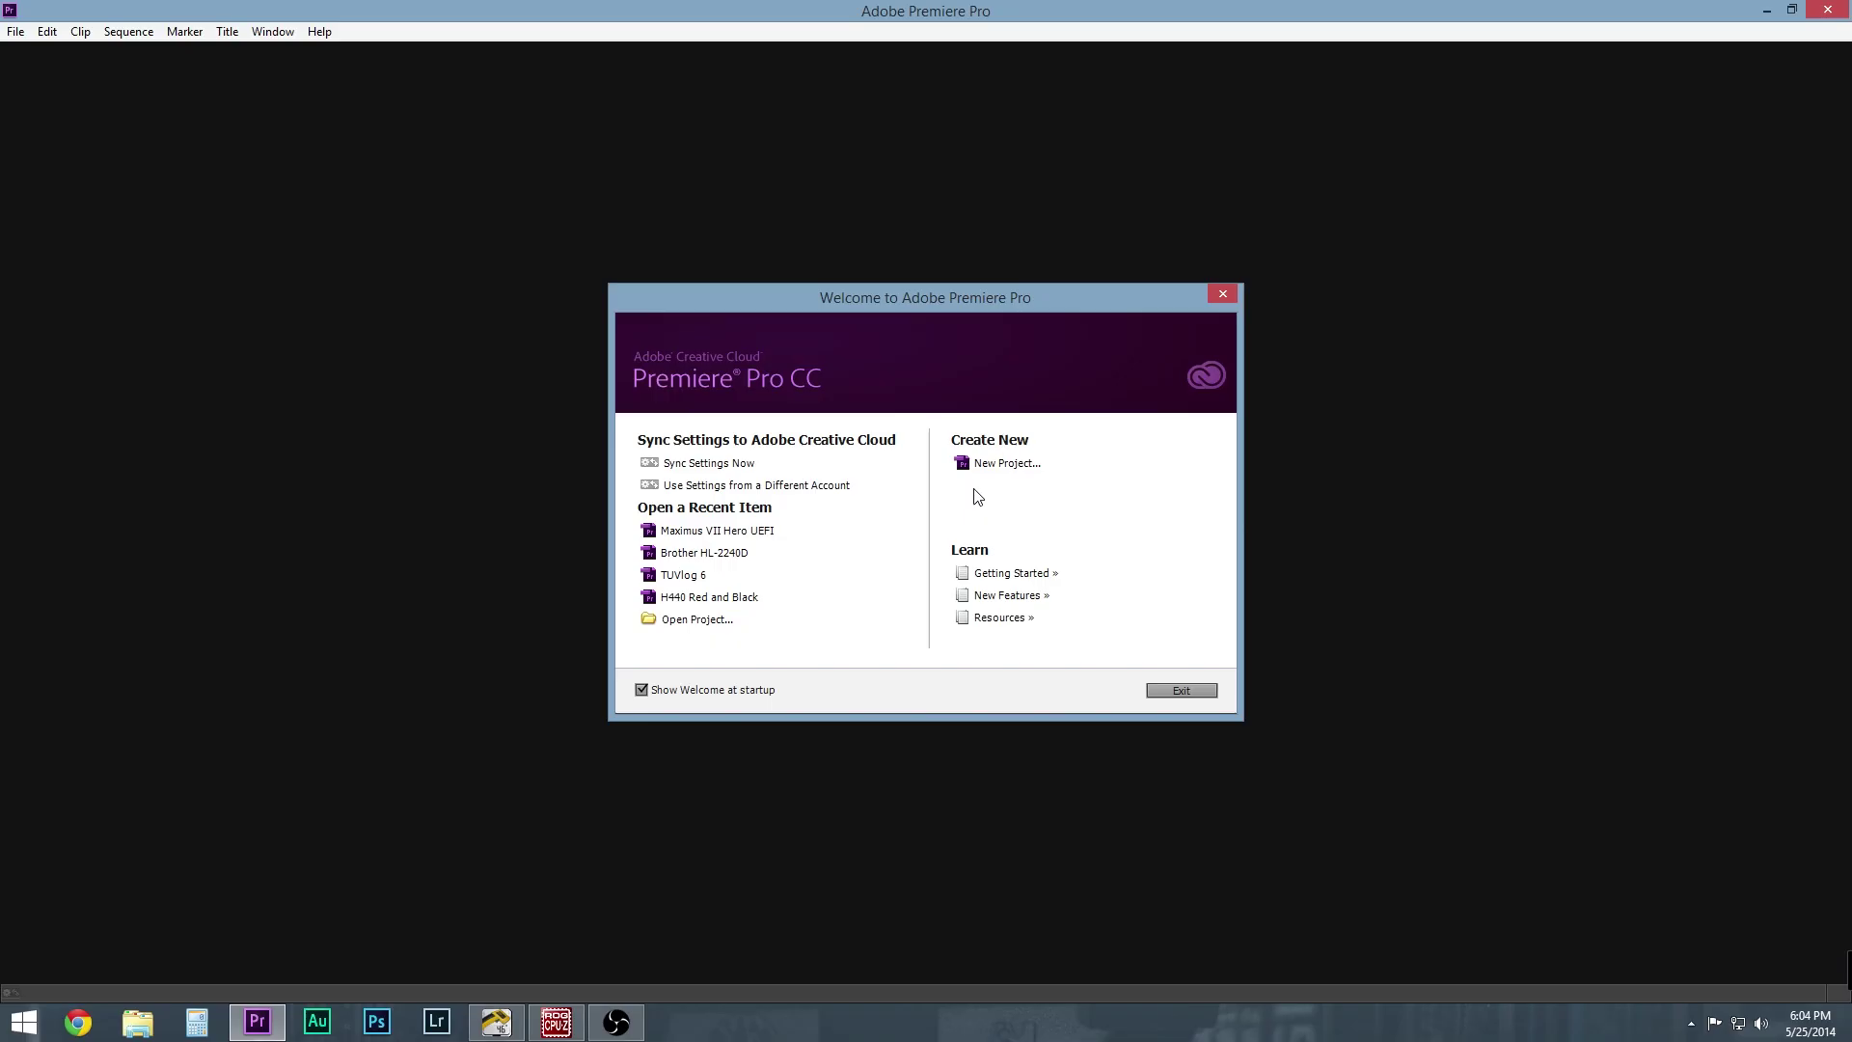
Open the recent project Brother HL-2240D in Adobe Premiere Pro and fit its Export Settings window fully on screen.
click(703, 554)
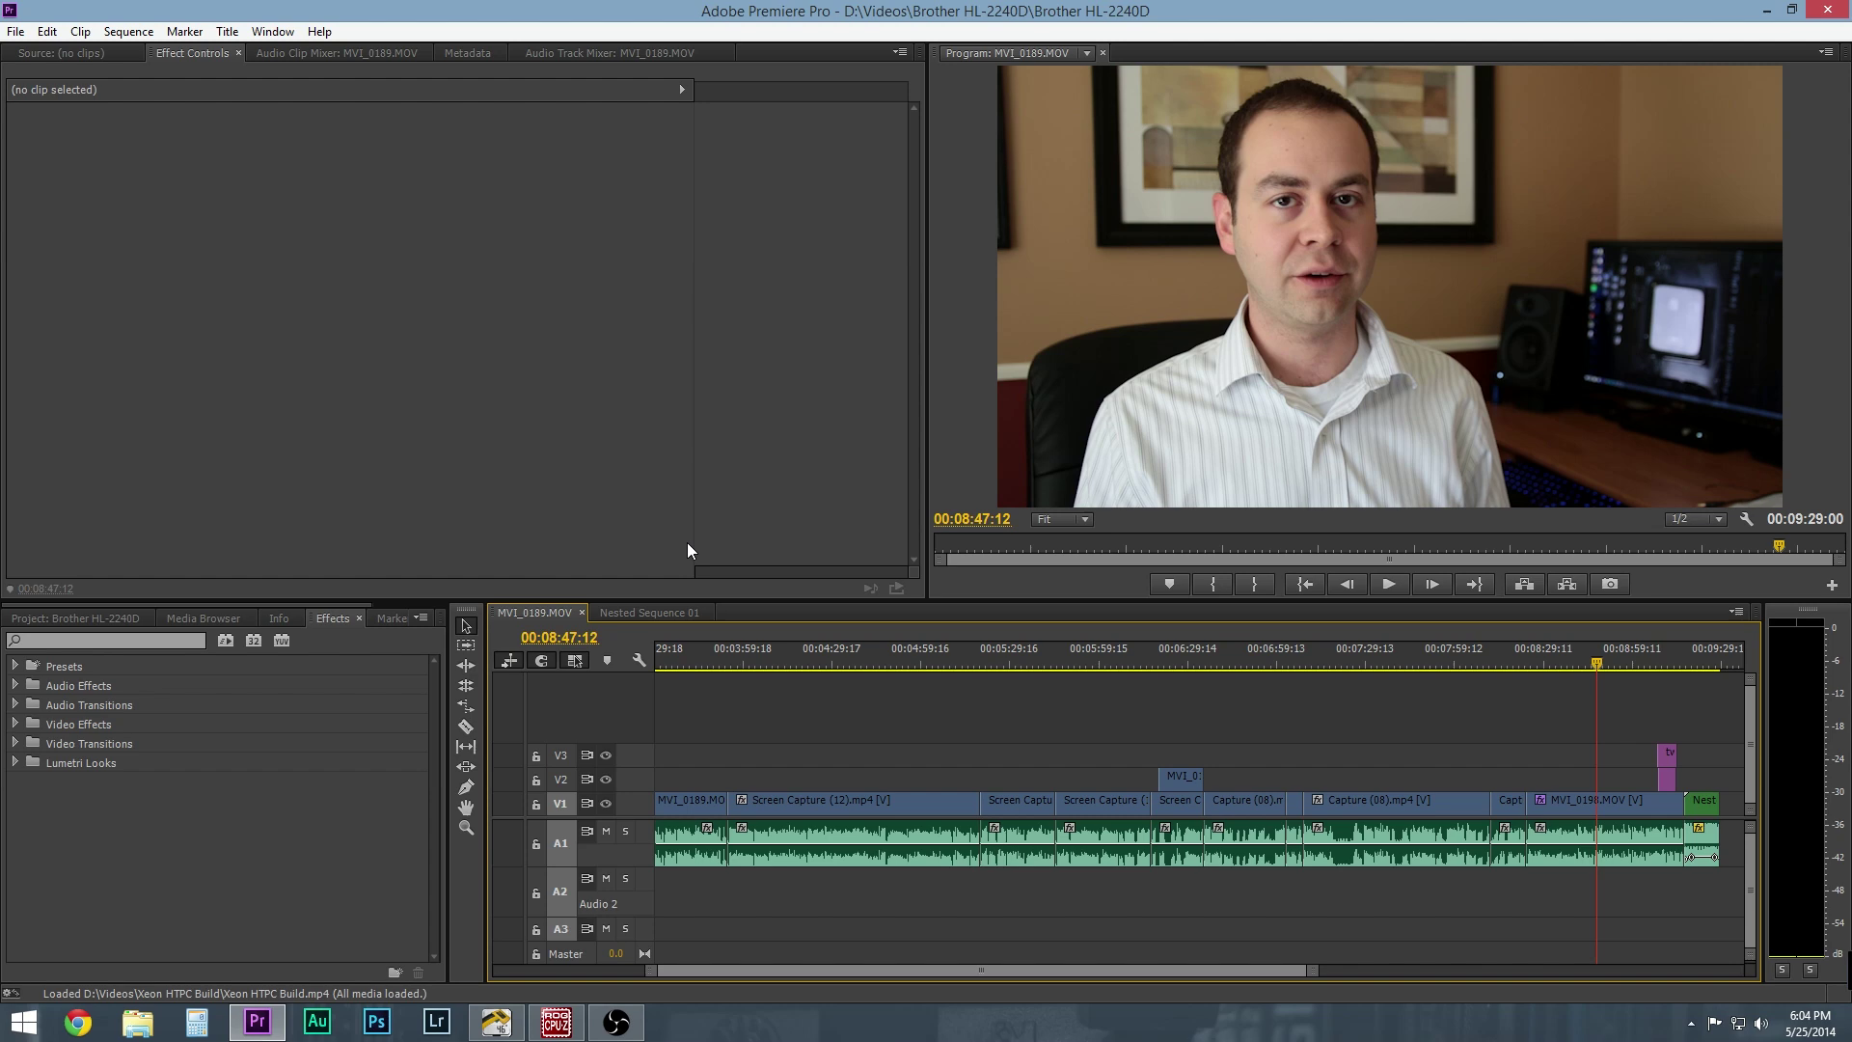
key(ctrl+m)
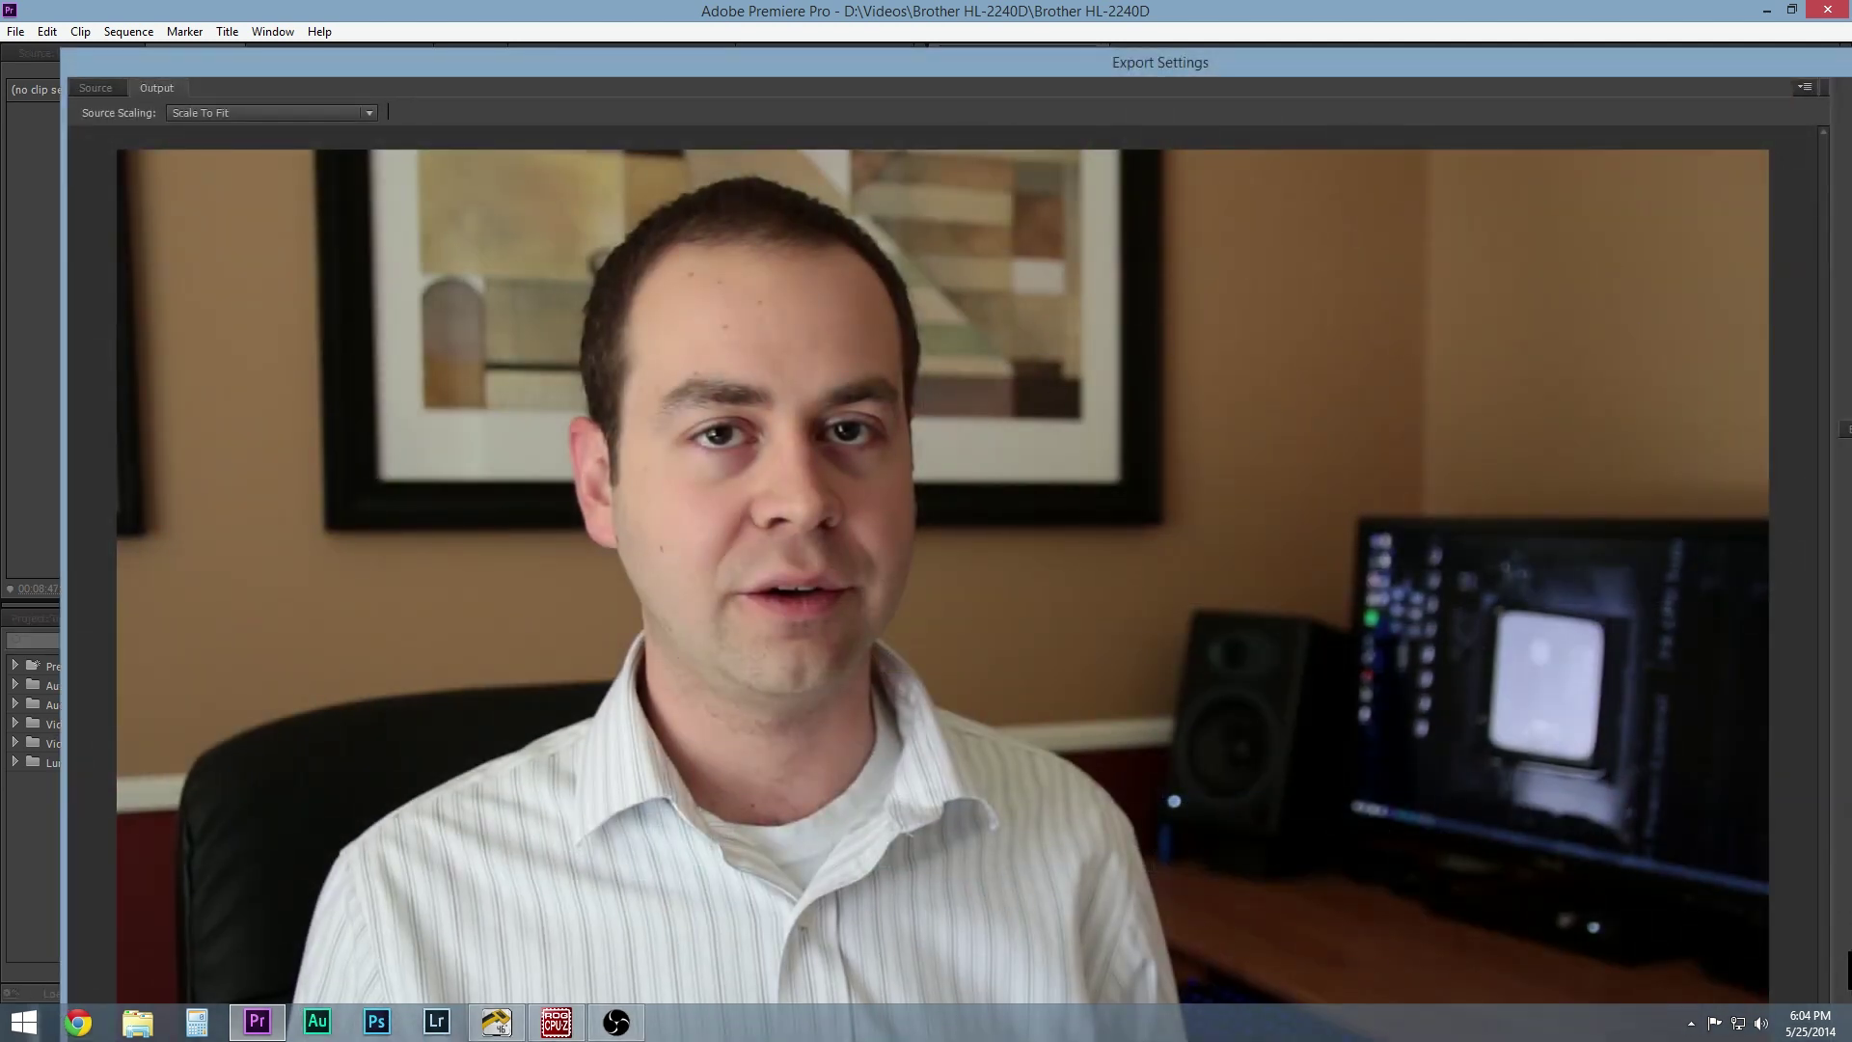
drag(1726, 66, 1205, 82)
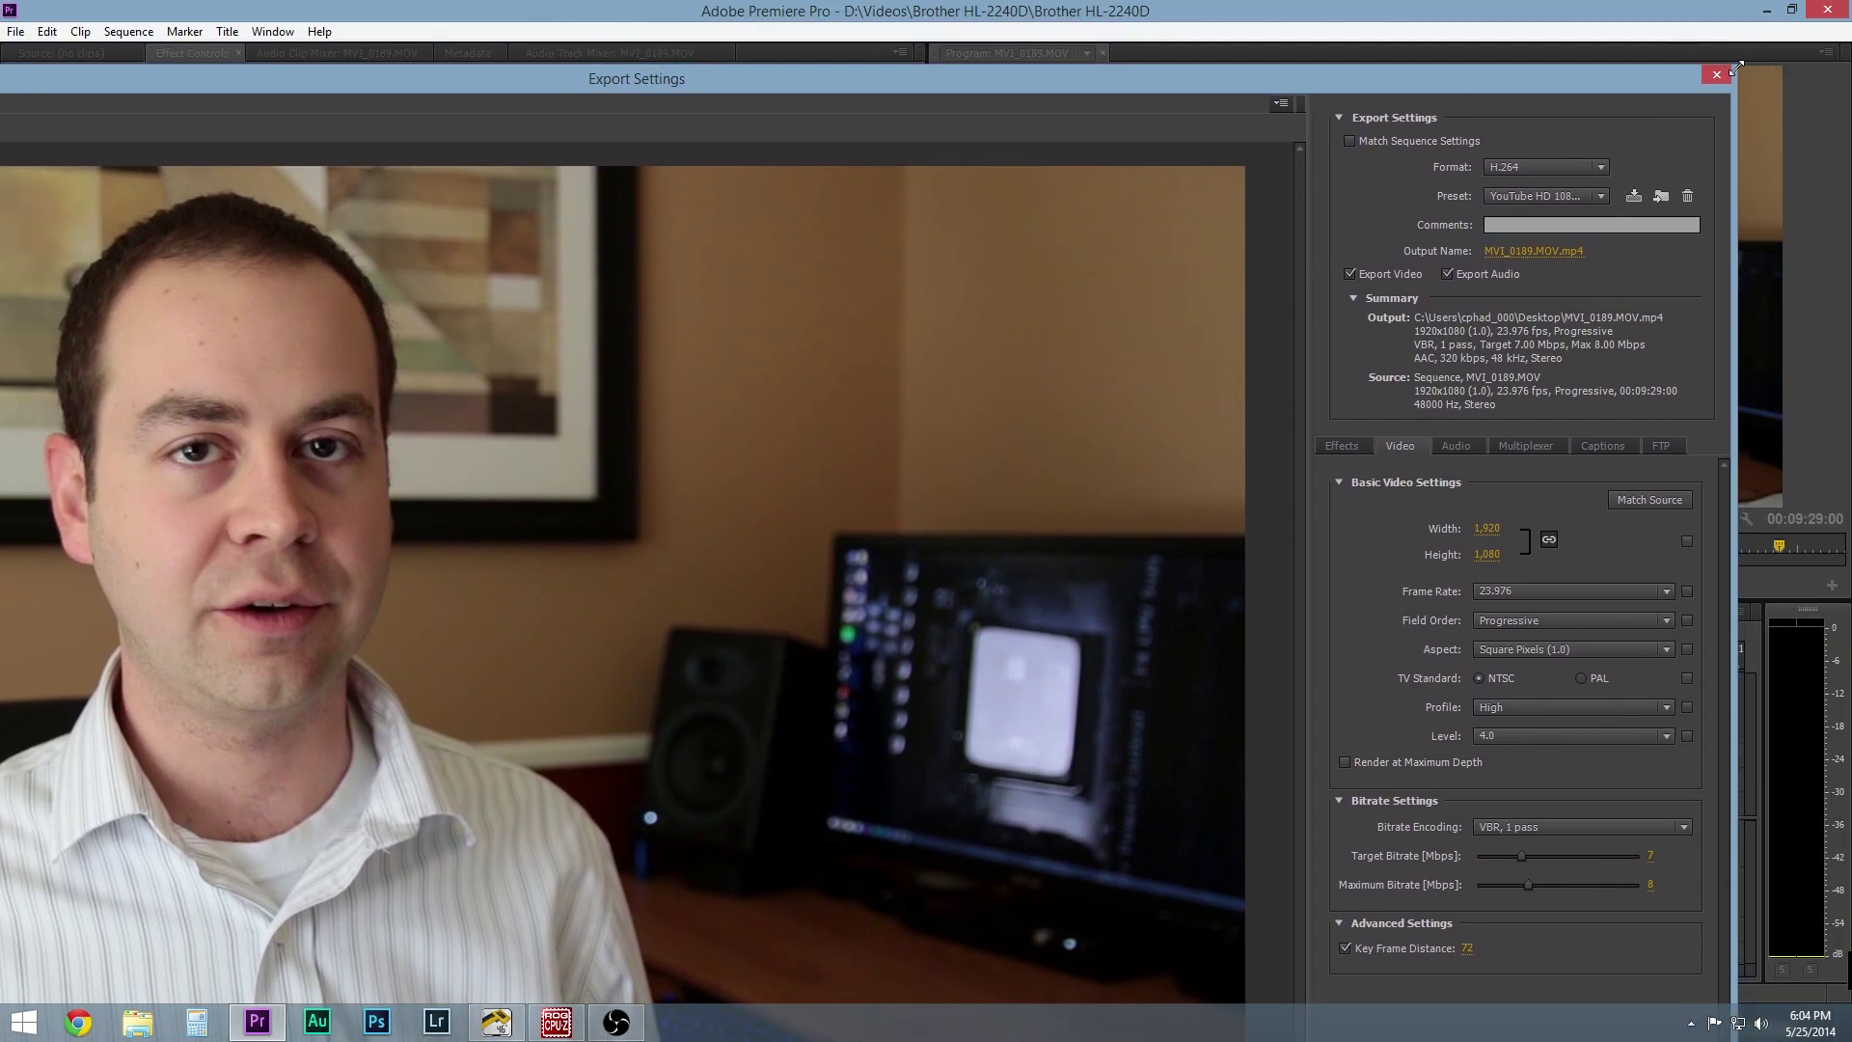
drag(1733, 64, 1299, 485)
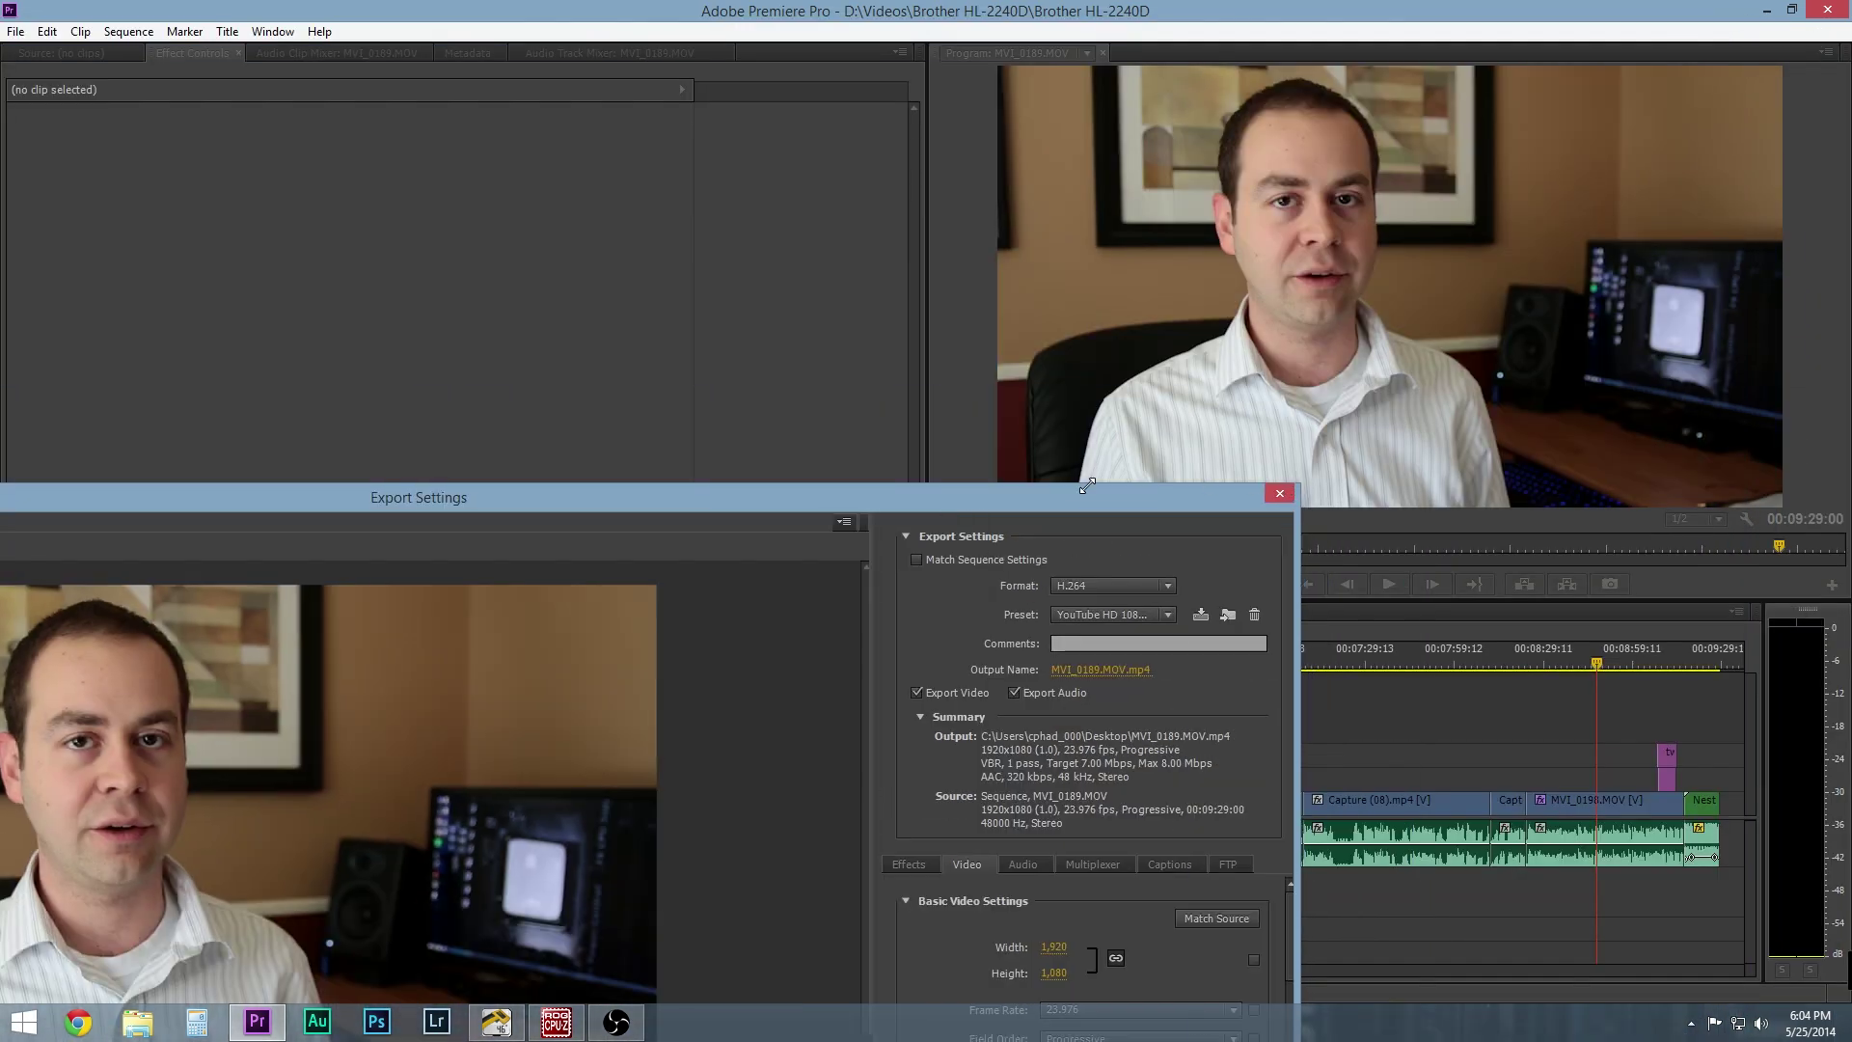
drag(1033, 506, 1396, 143)
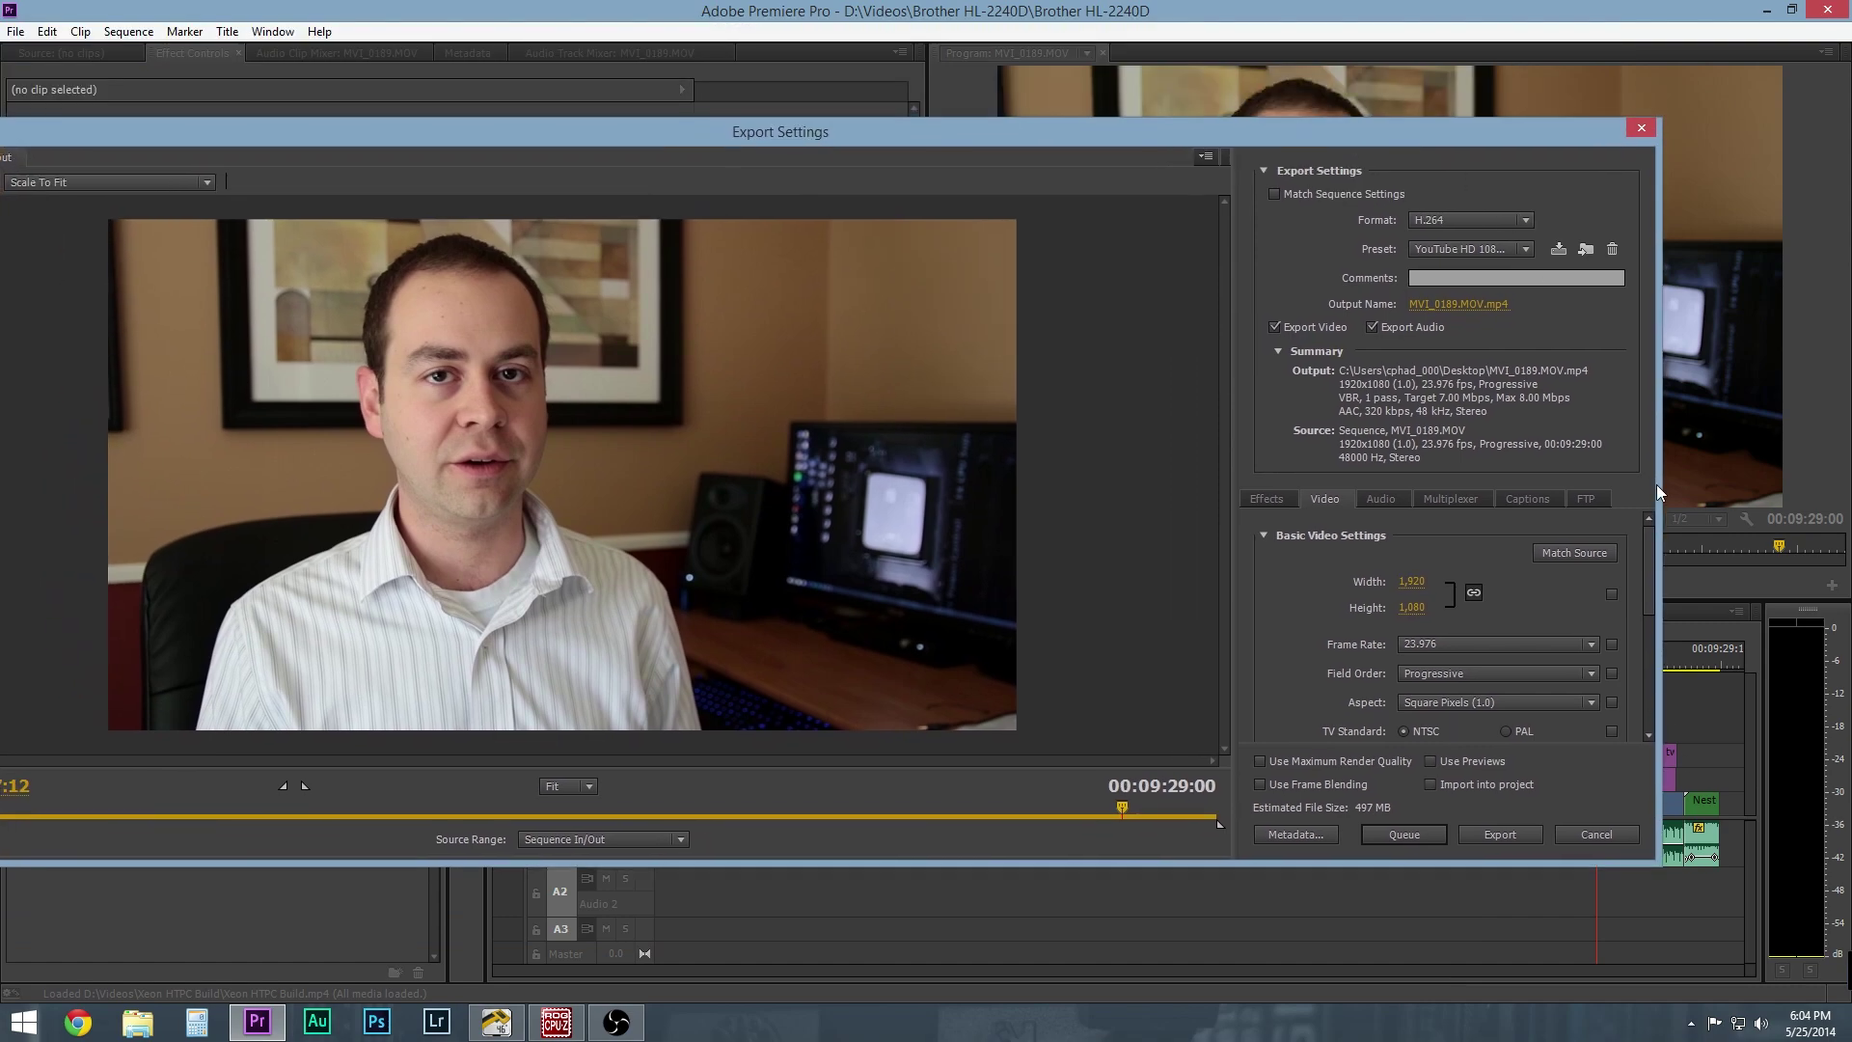
Export the sequence immediately as an H.264 video, saving it to the desktop as MVI_0189.MOV.mp4.
click(1494, 303)
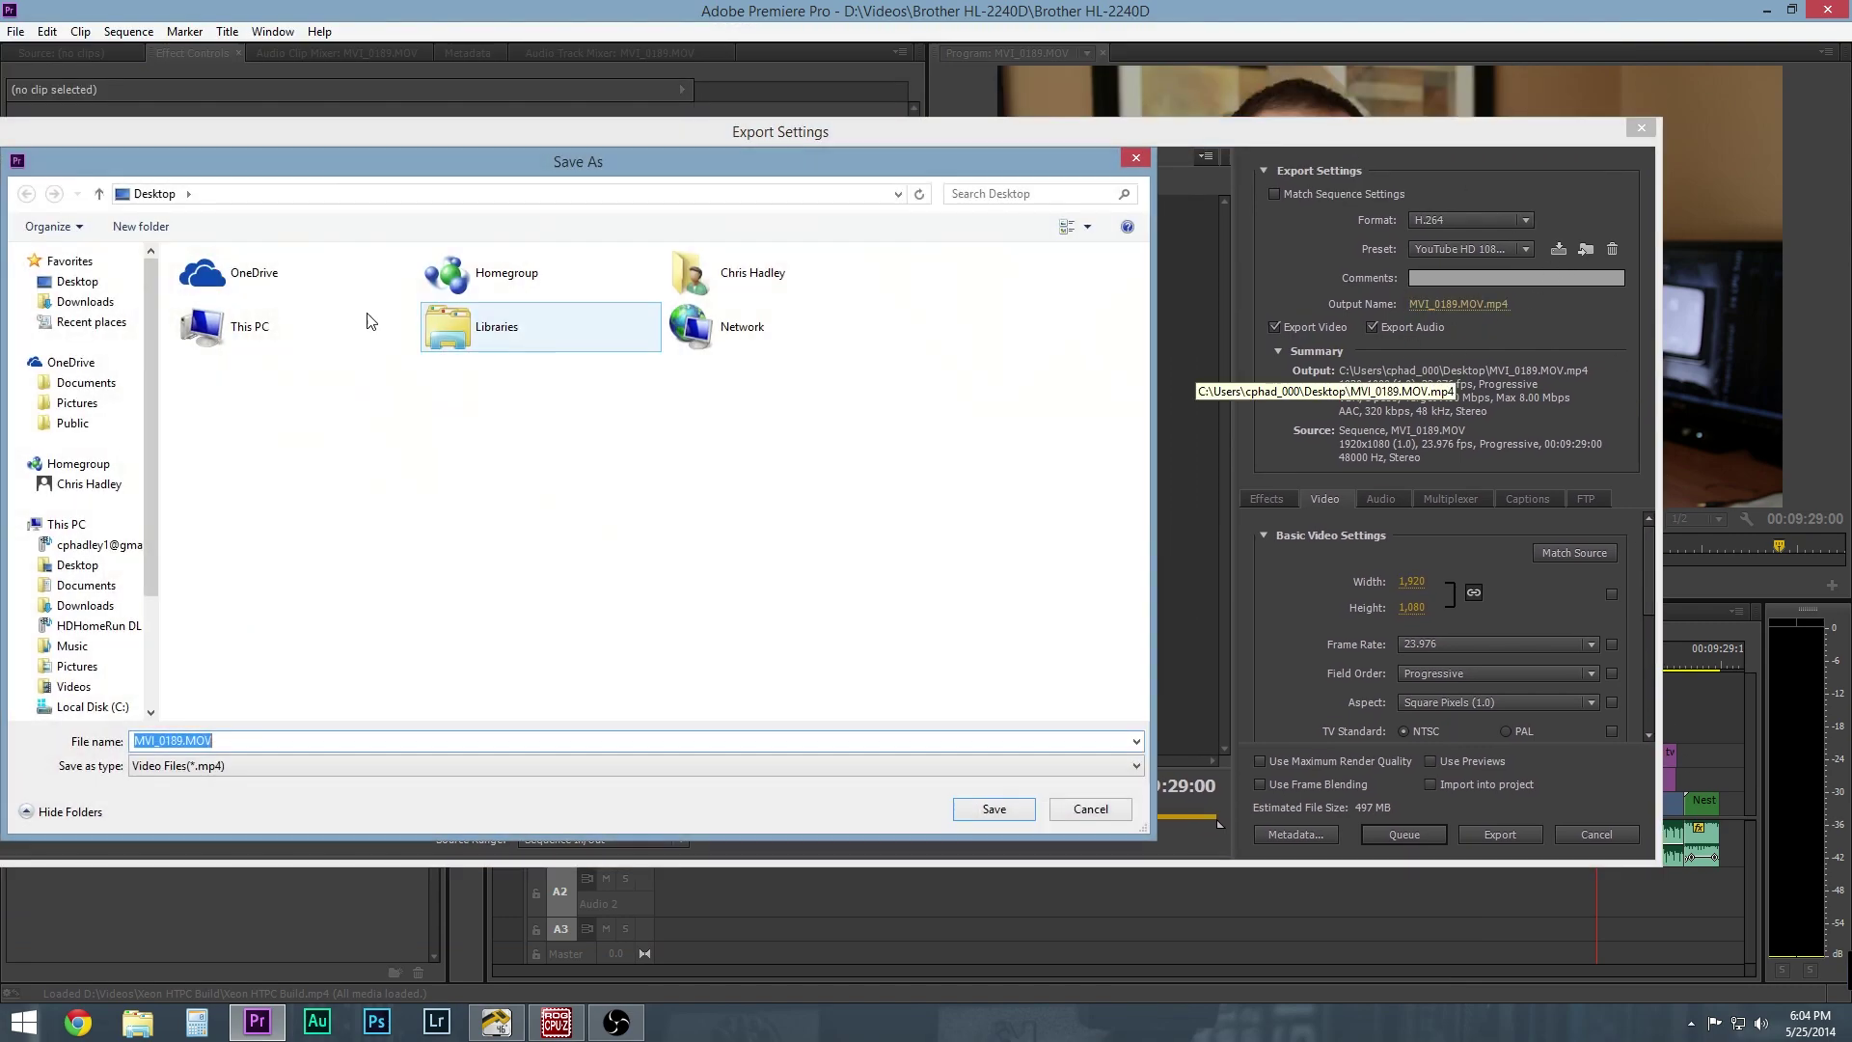
click(994, 810)
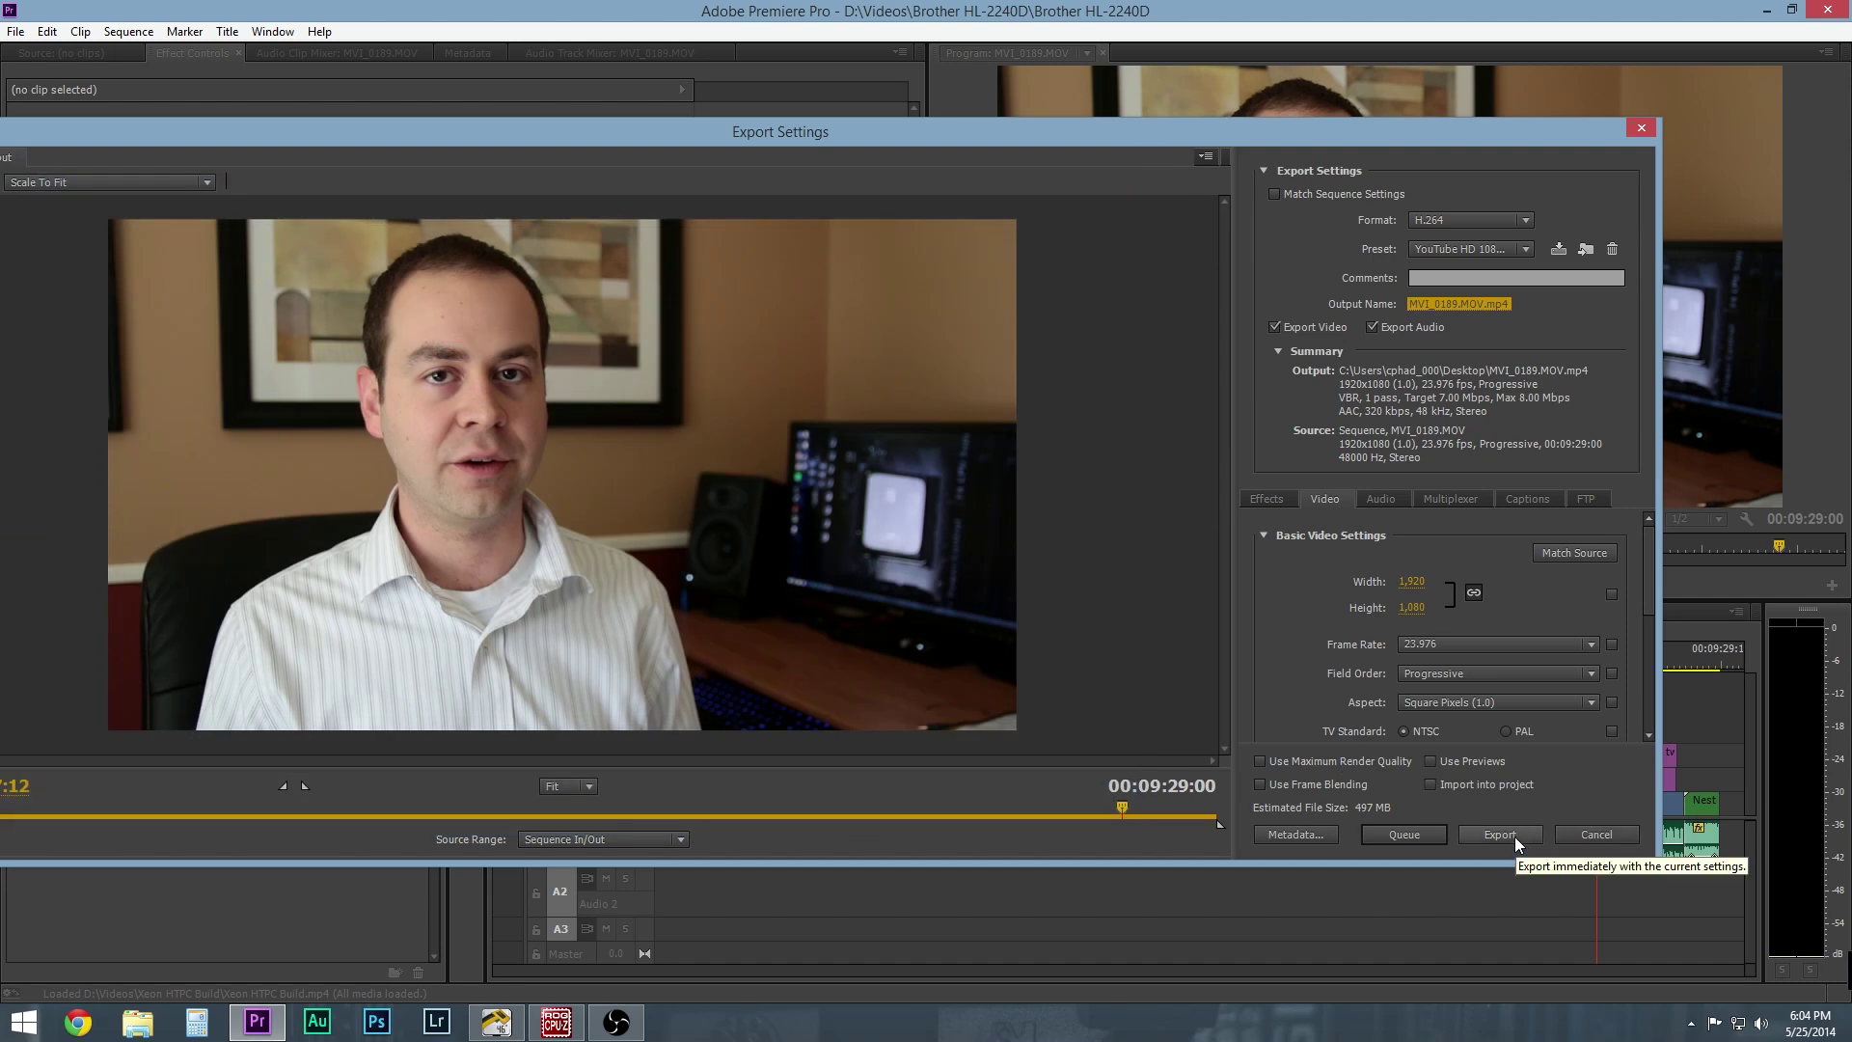
click(1504, 836)
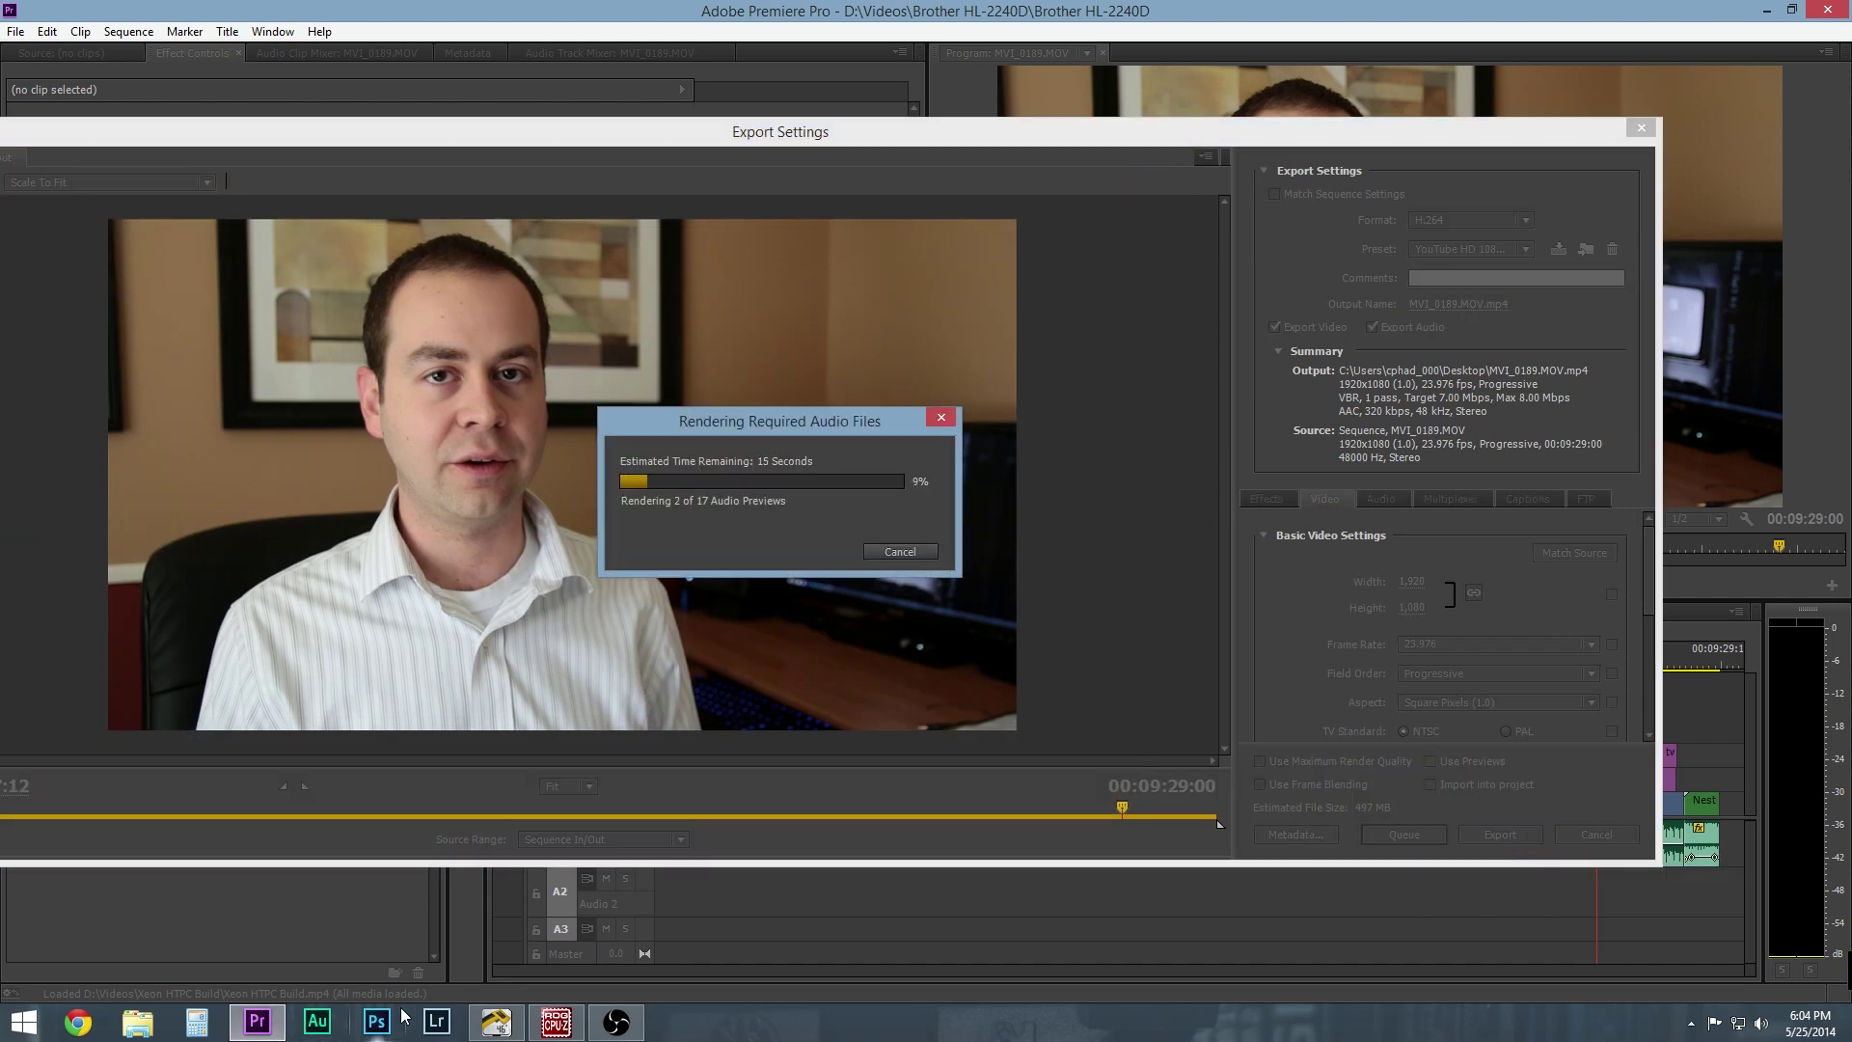
Bring RealTemp in front of the running export to monitor CPU temperatures, and return to the Premiere Pro project.
click(501, 1024)
click(501, 1024)
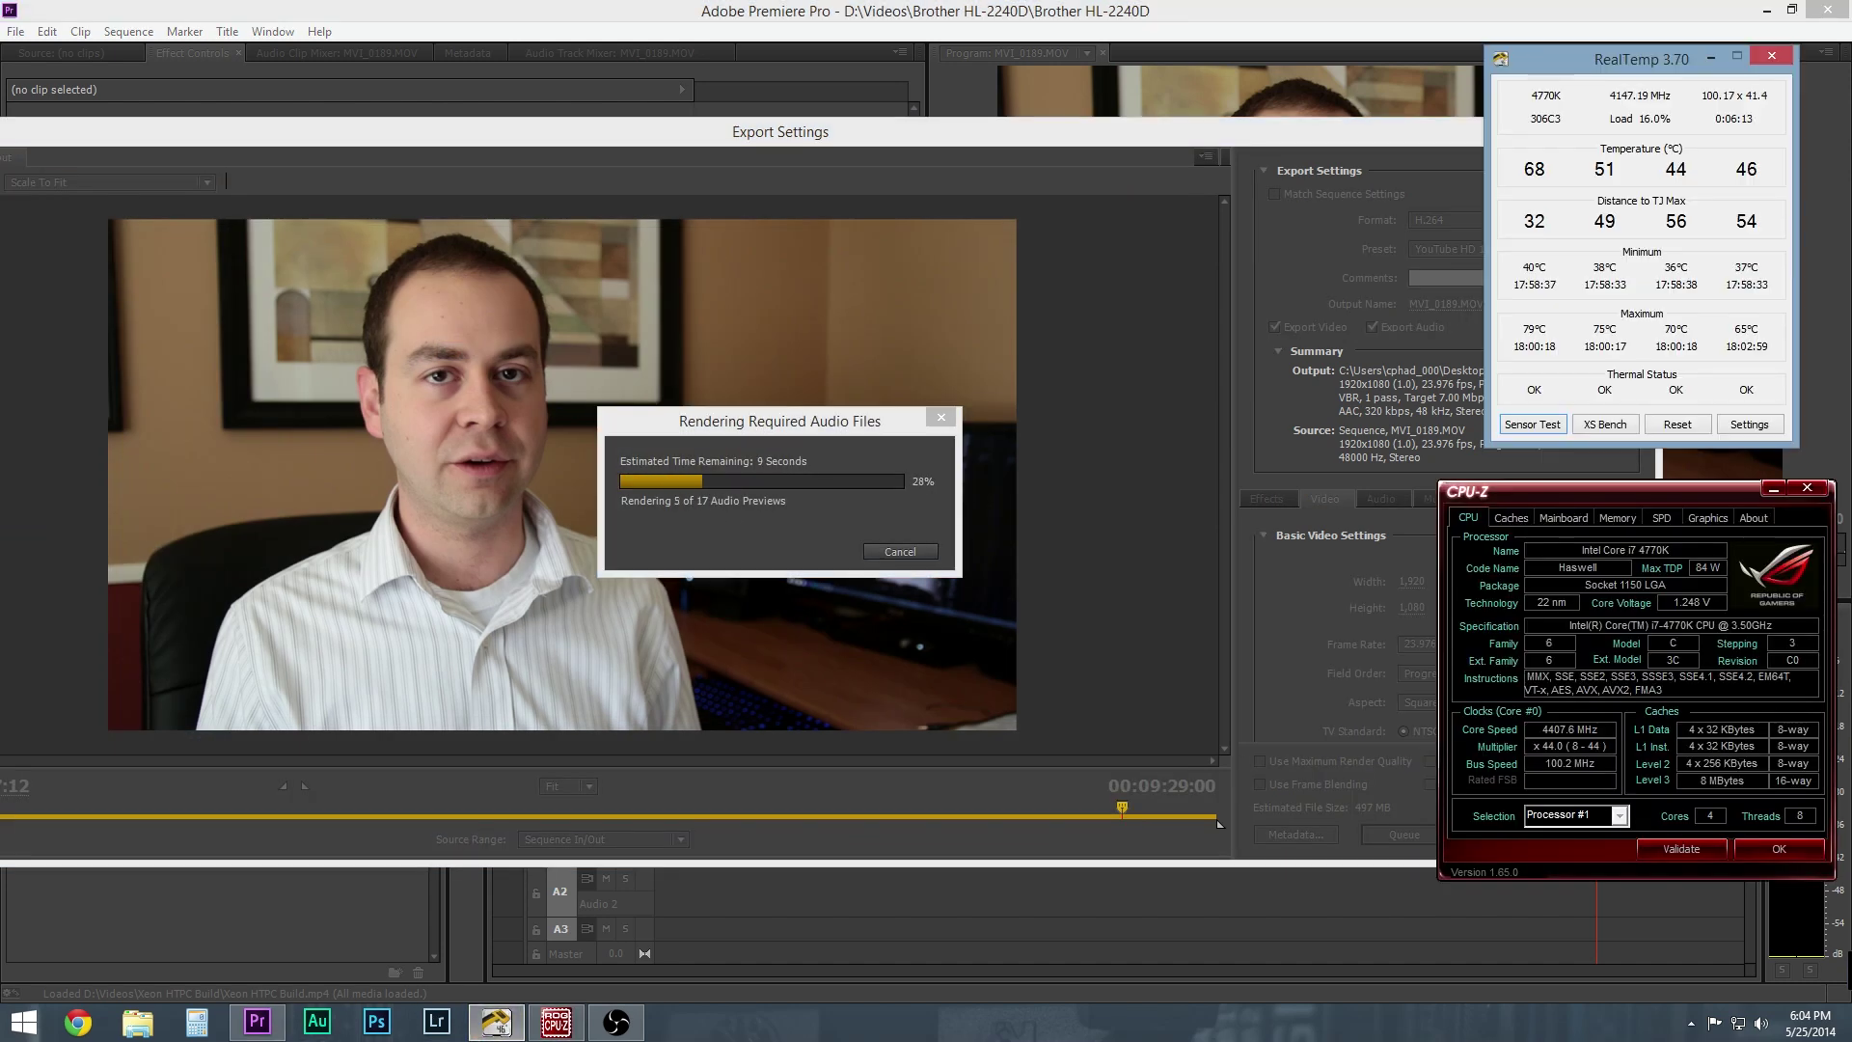
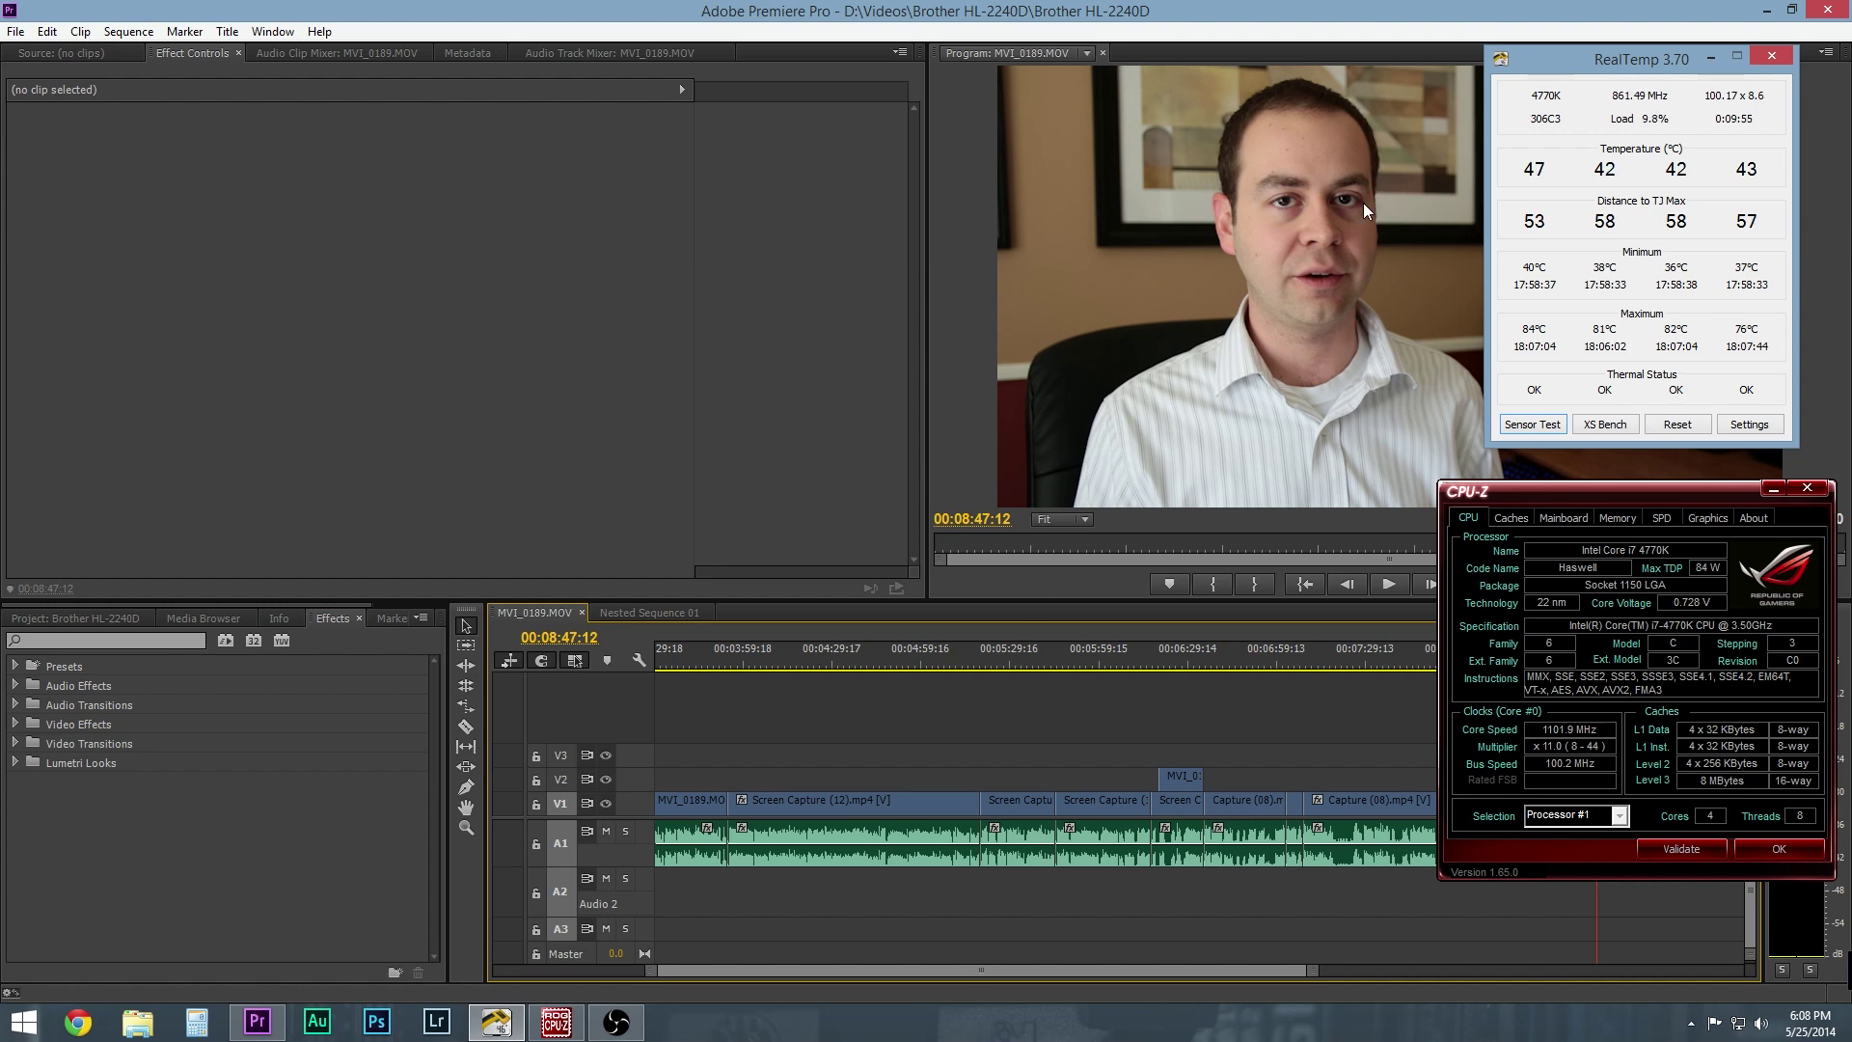
click(1363, 260)
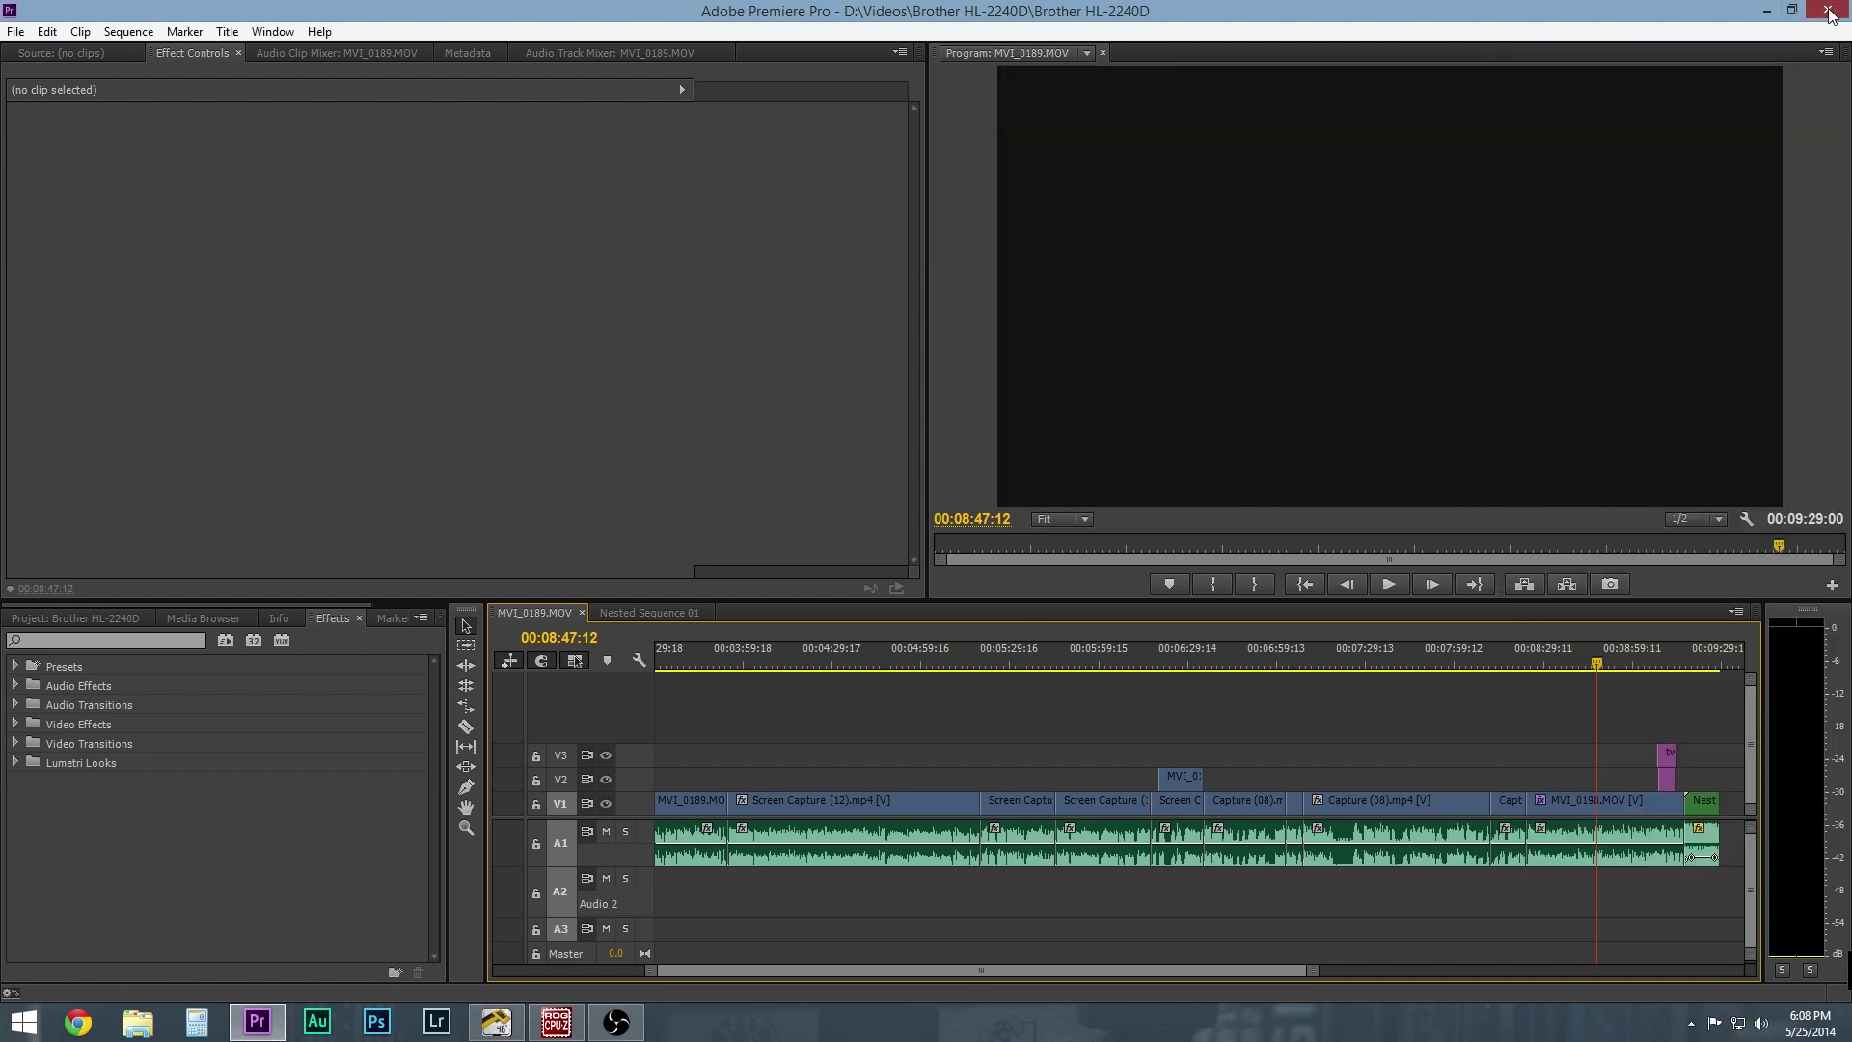
Close Premiere Pro, start a Prime95 torture test using In-place large FFTs with 8 threads, and move its window clear of RealTemp and CPU-Z.
click(1830, 12)
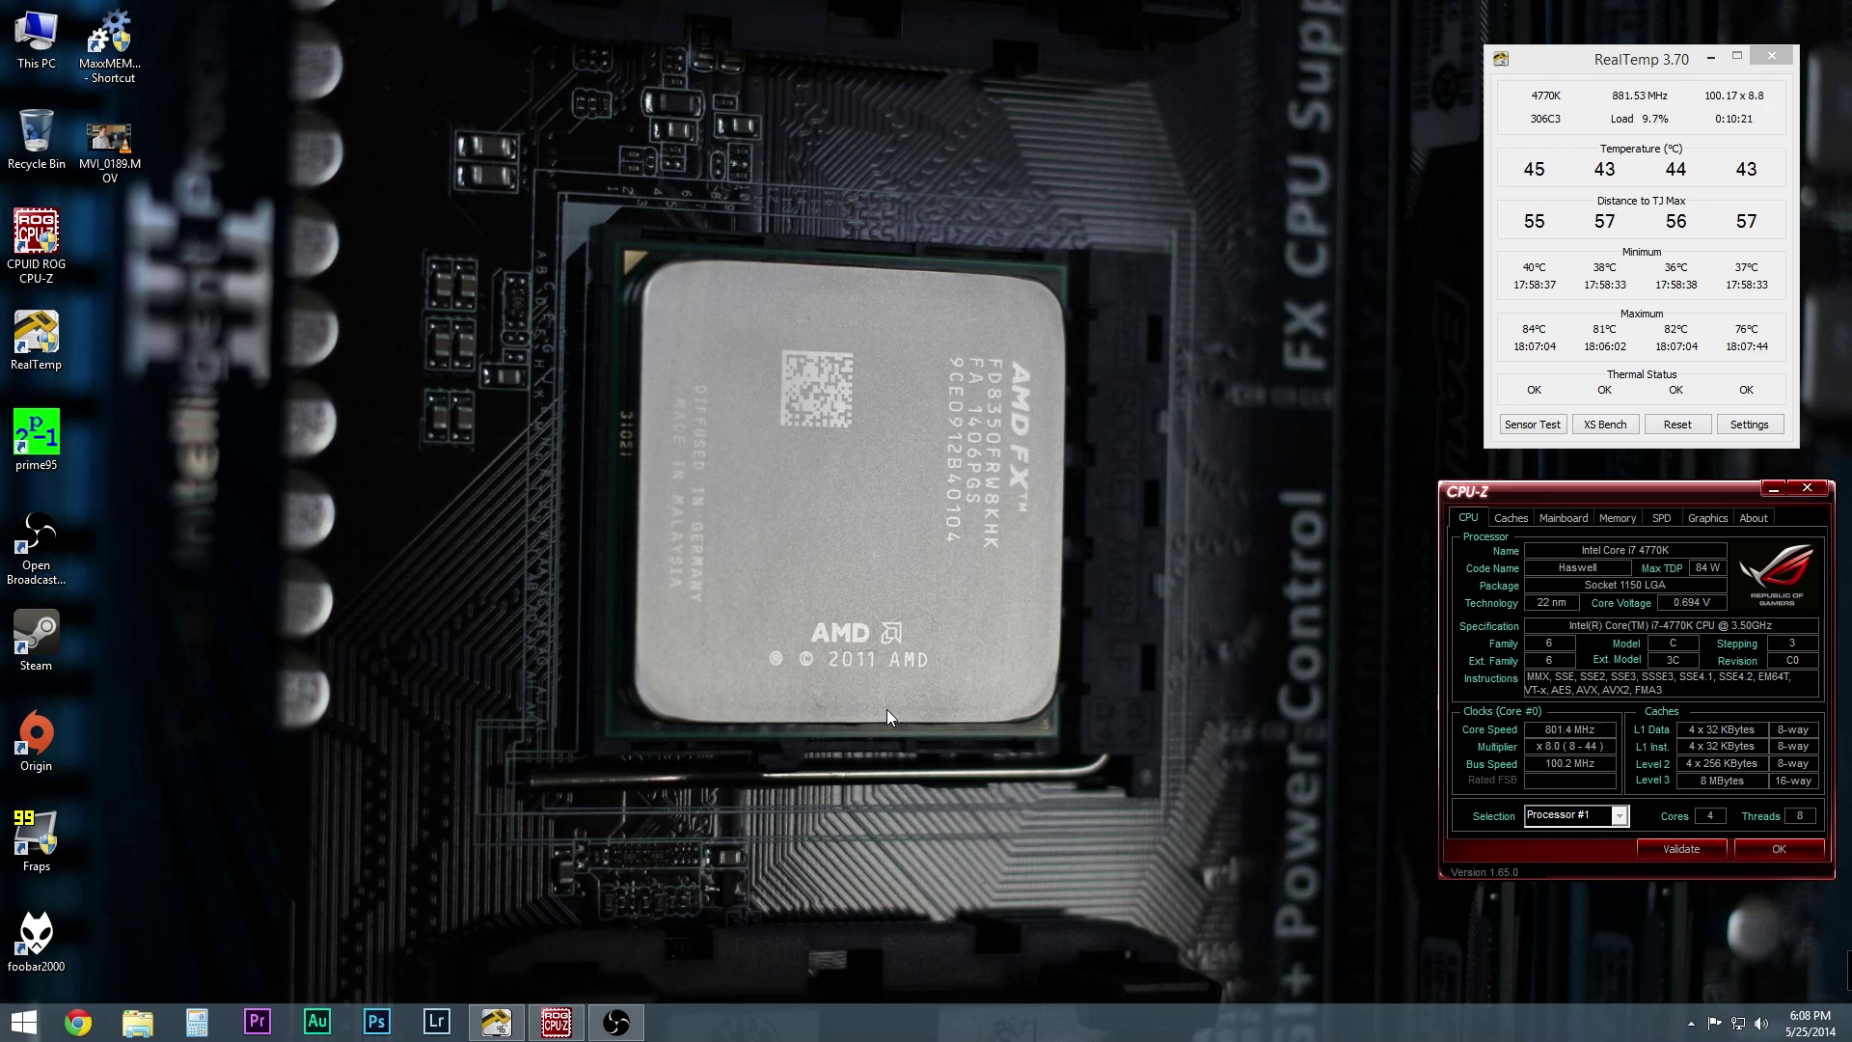
double_click(35, 434)
click(959, 672)
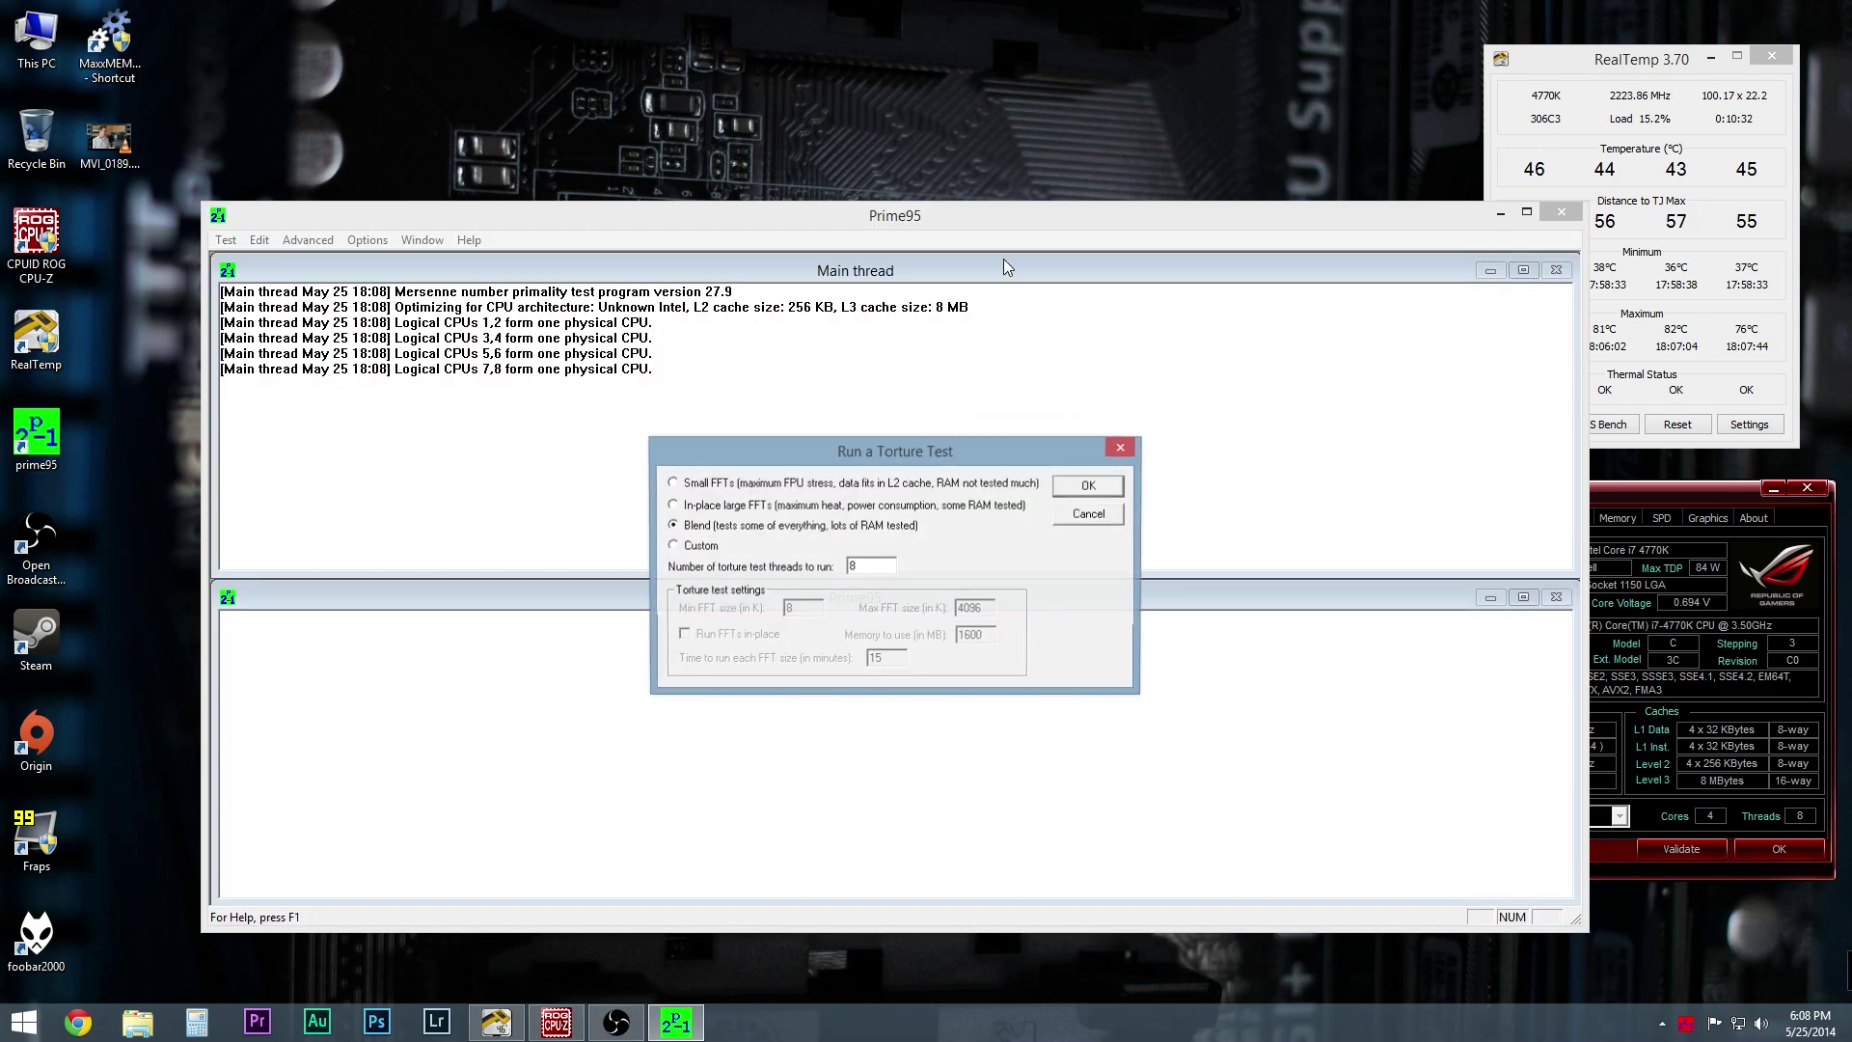
click(719, 506)
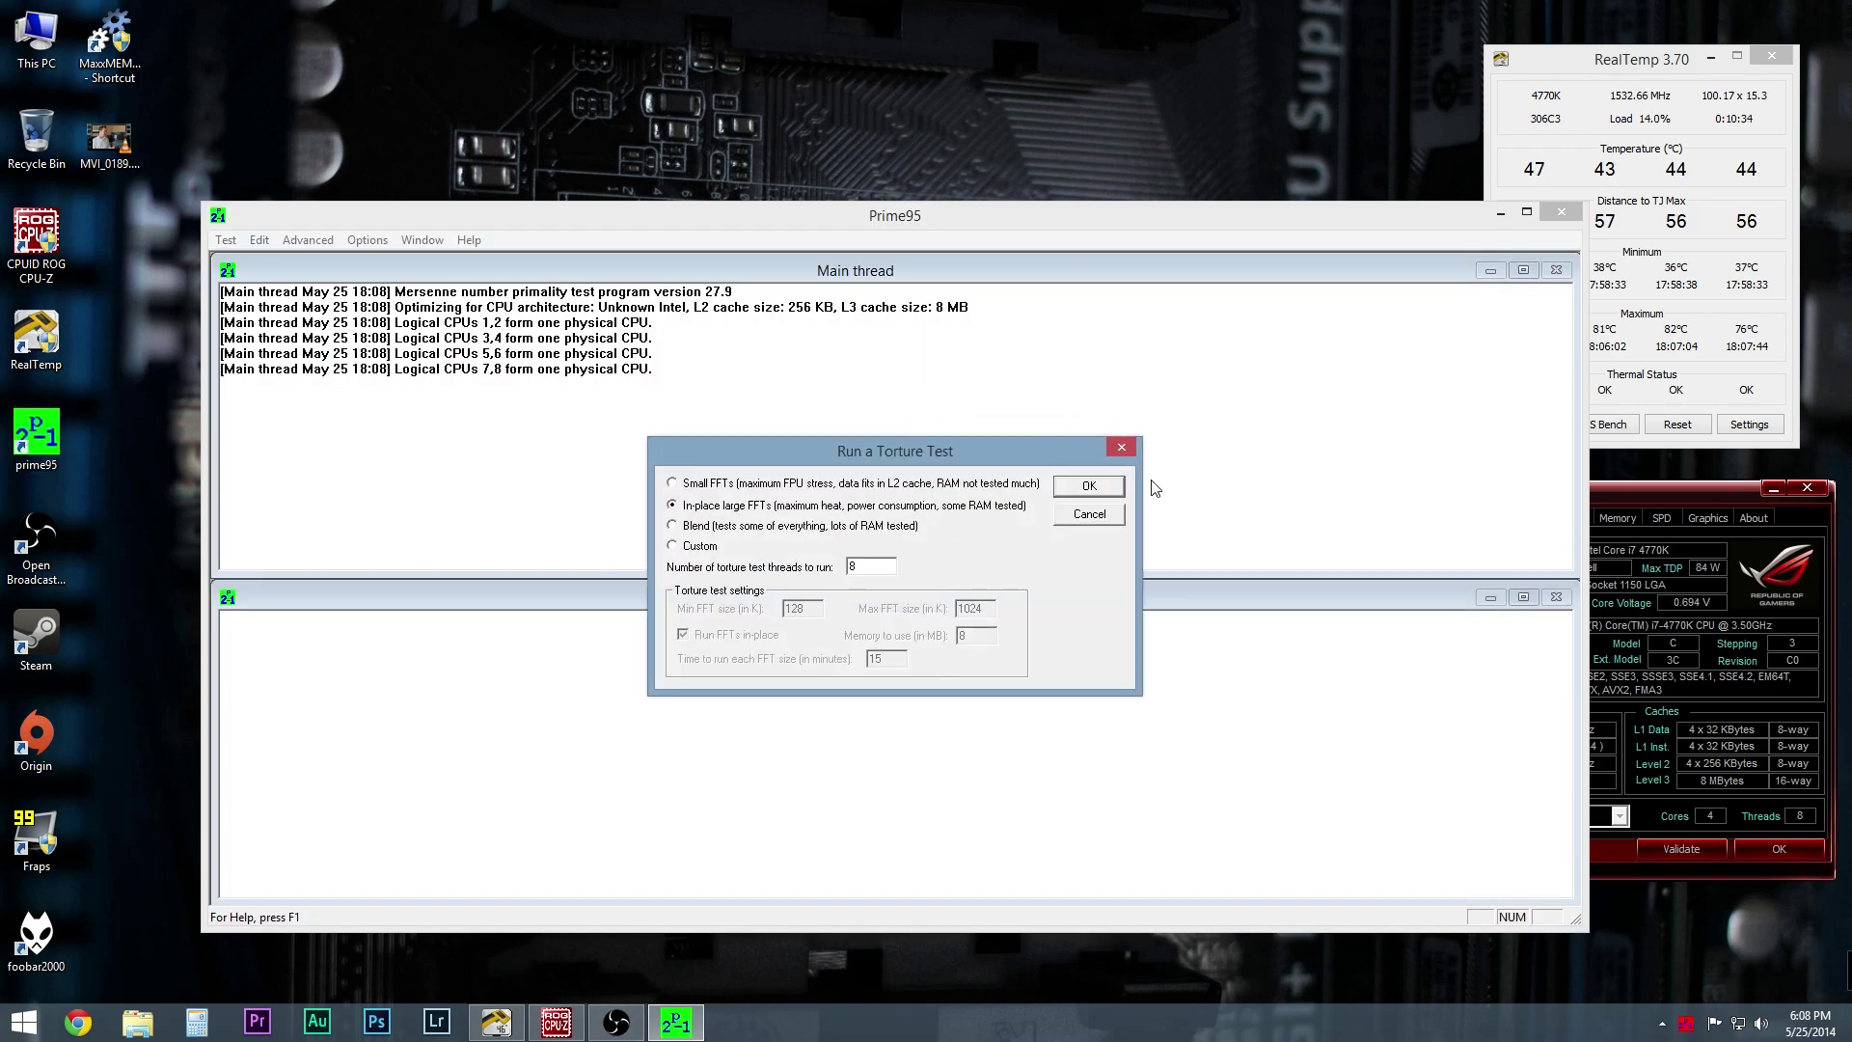
click(1089, 485)
drag(1259, 230, 1081, 71)
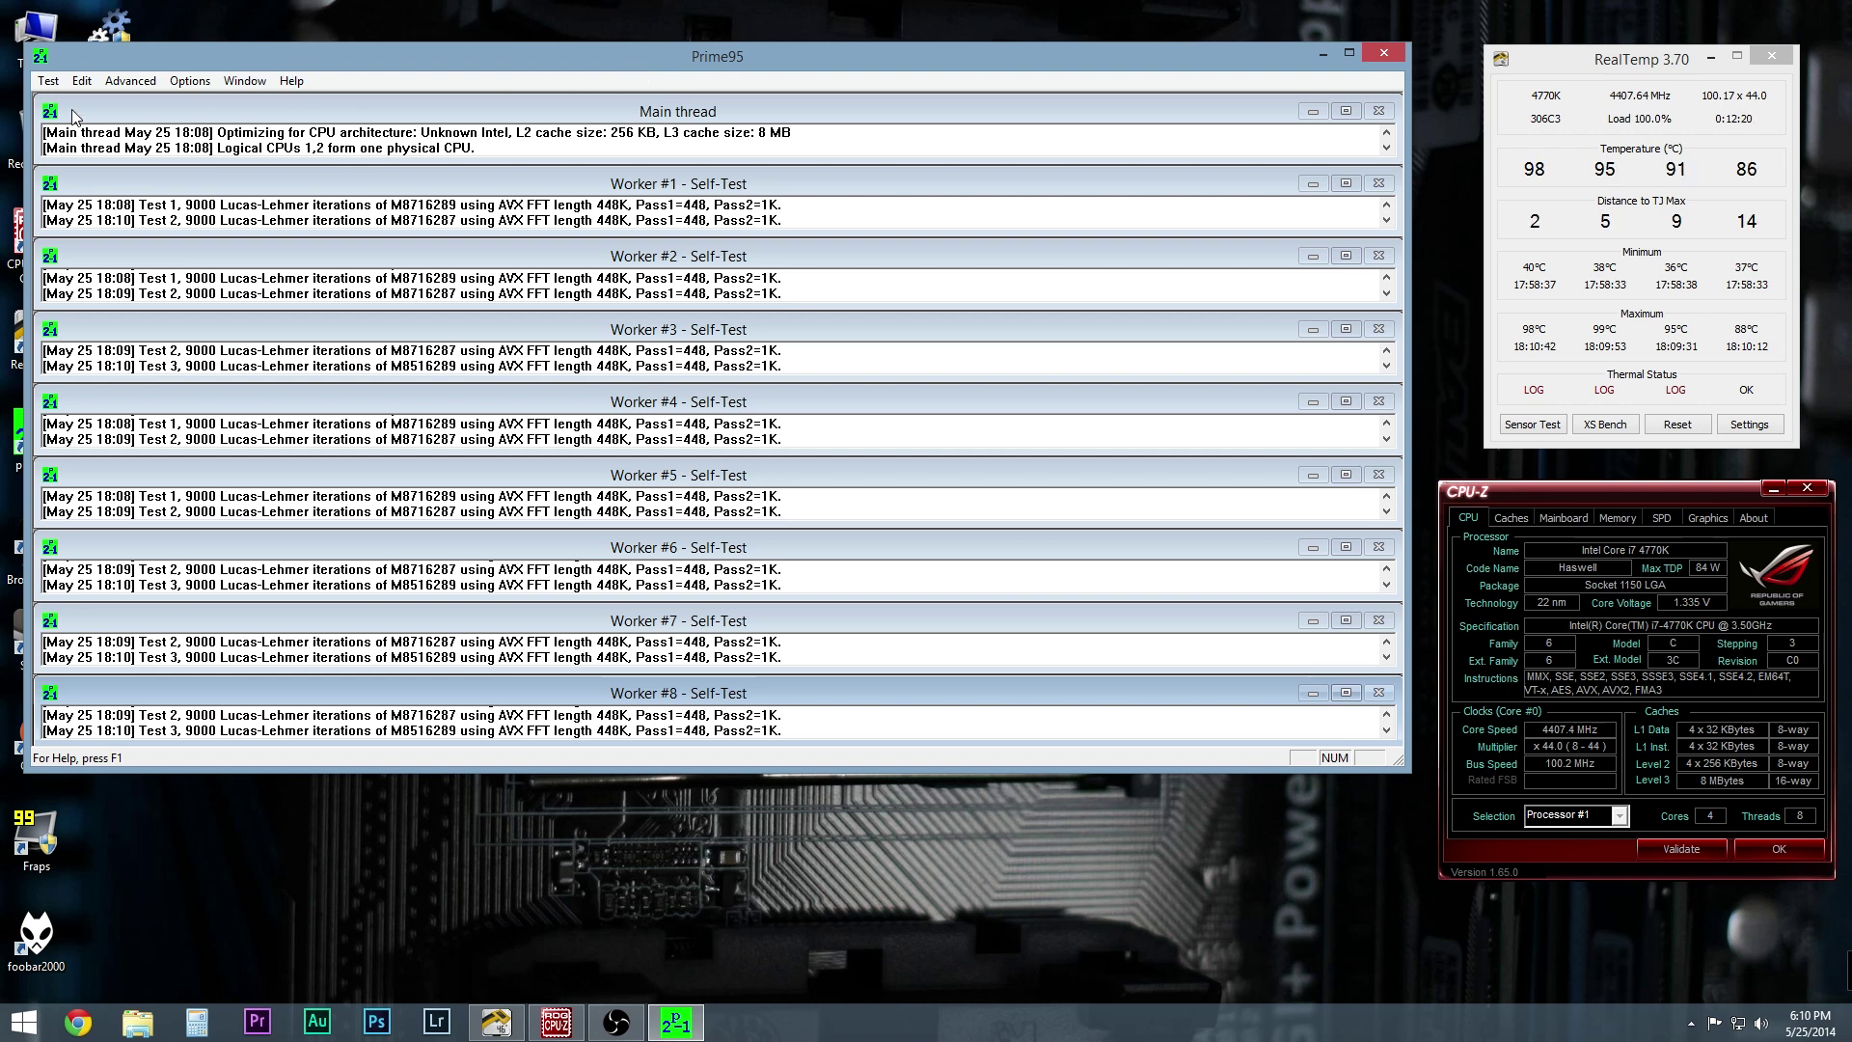
Stop all workers of the running torture test and close Prime95.
click(50, 81)
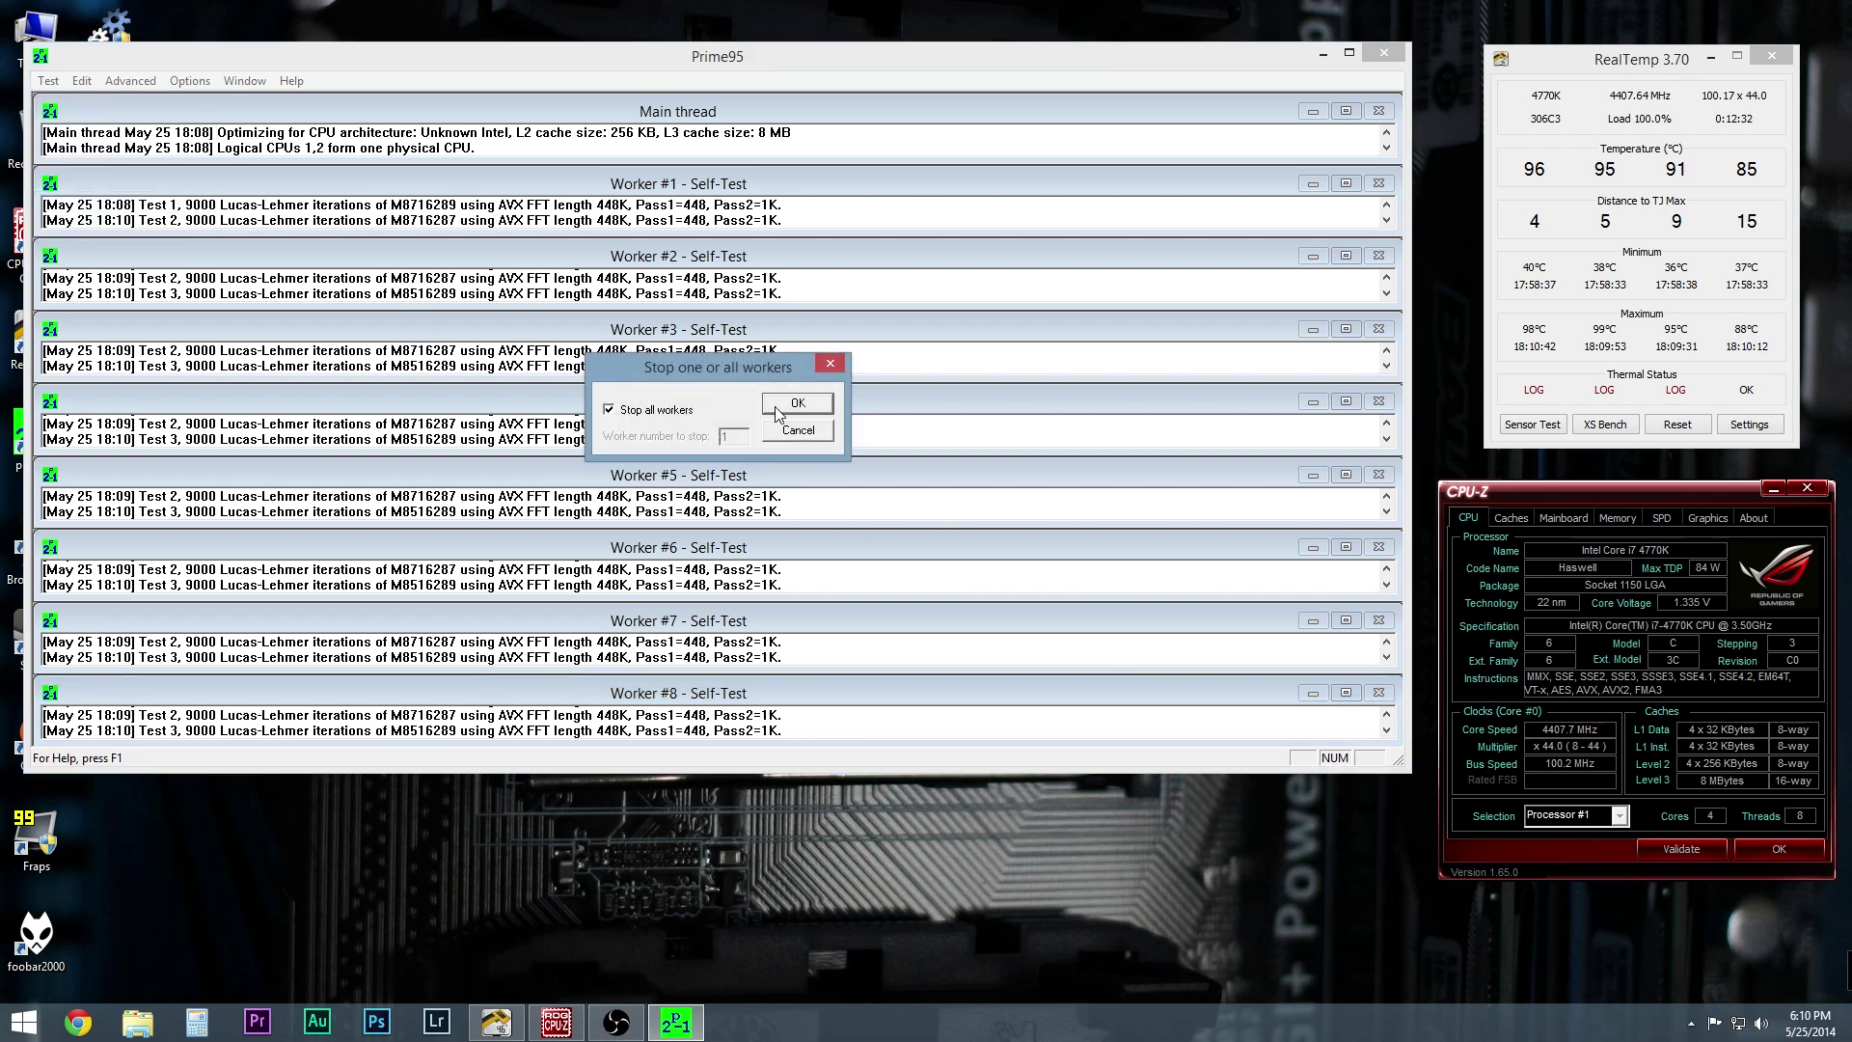
click(775, 405)
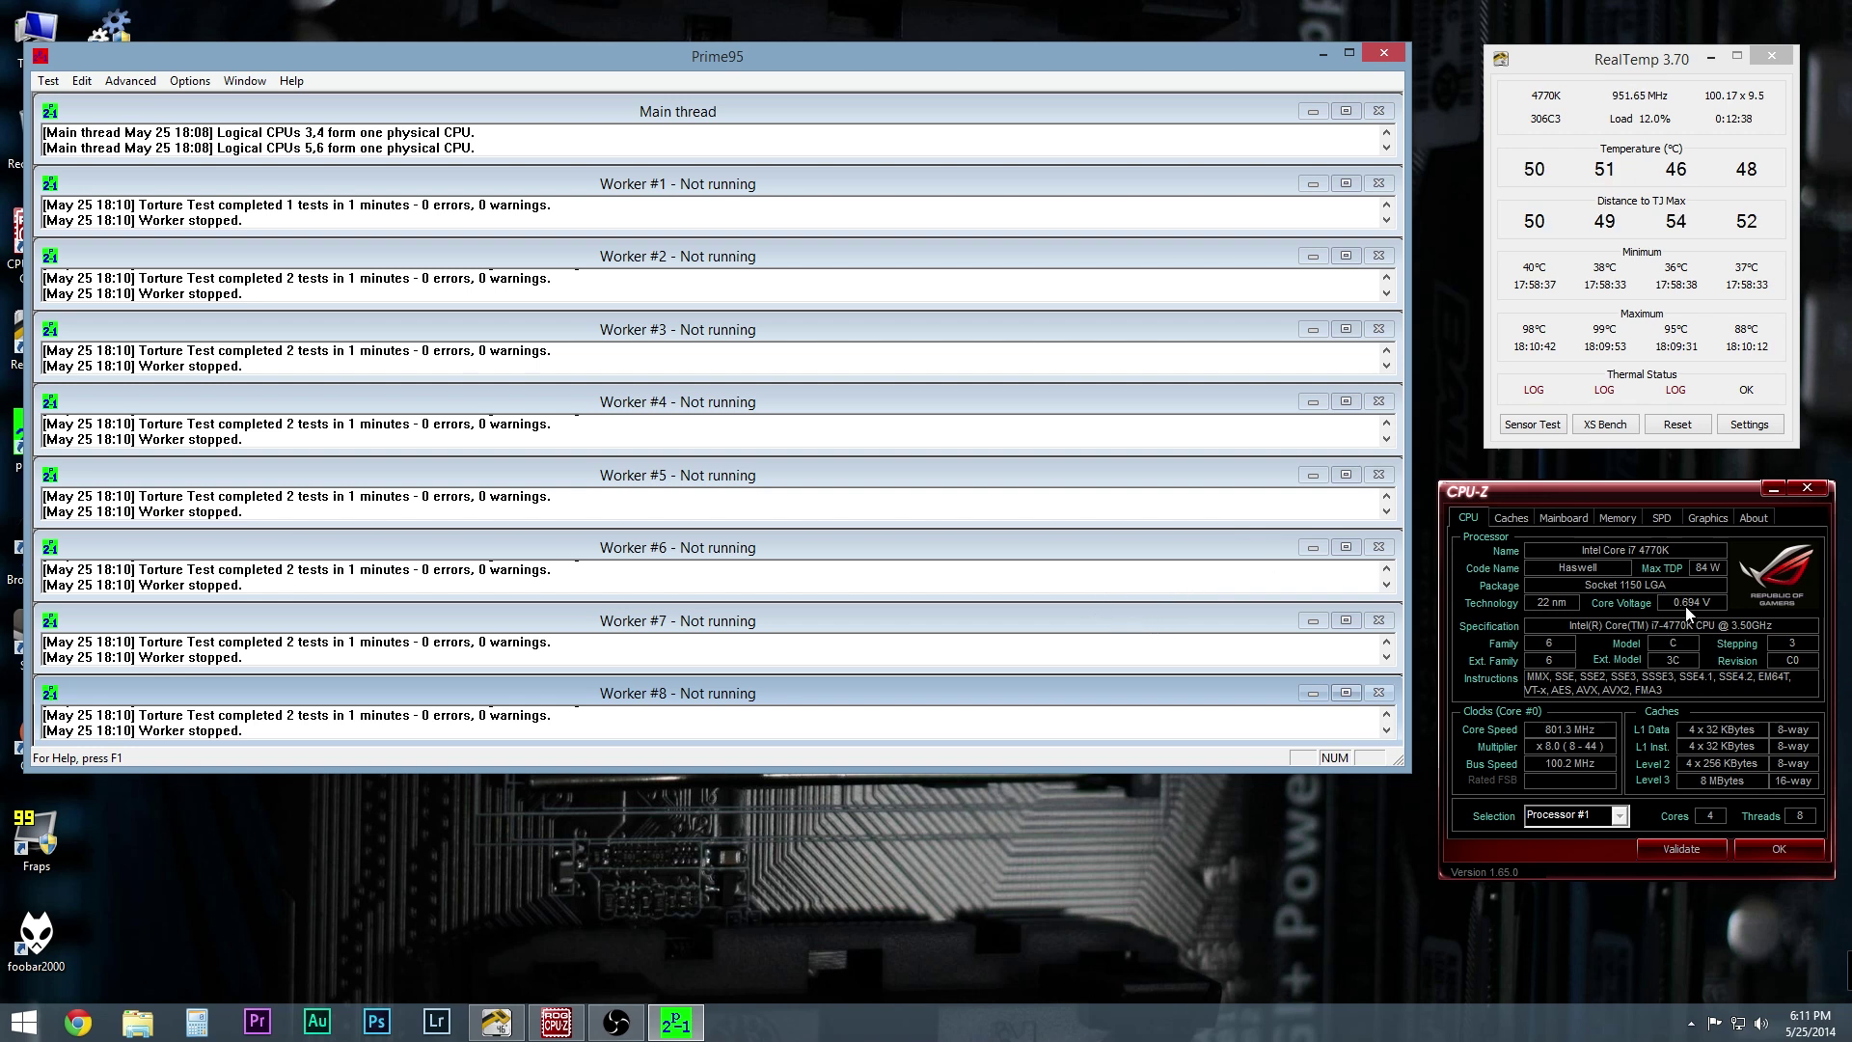
click(1384, 55)
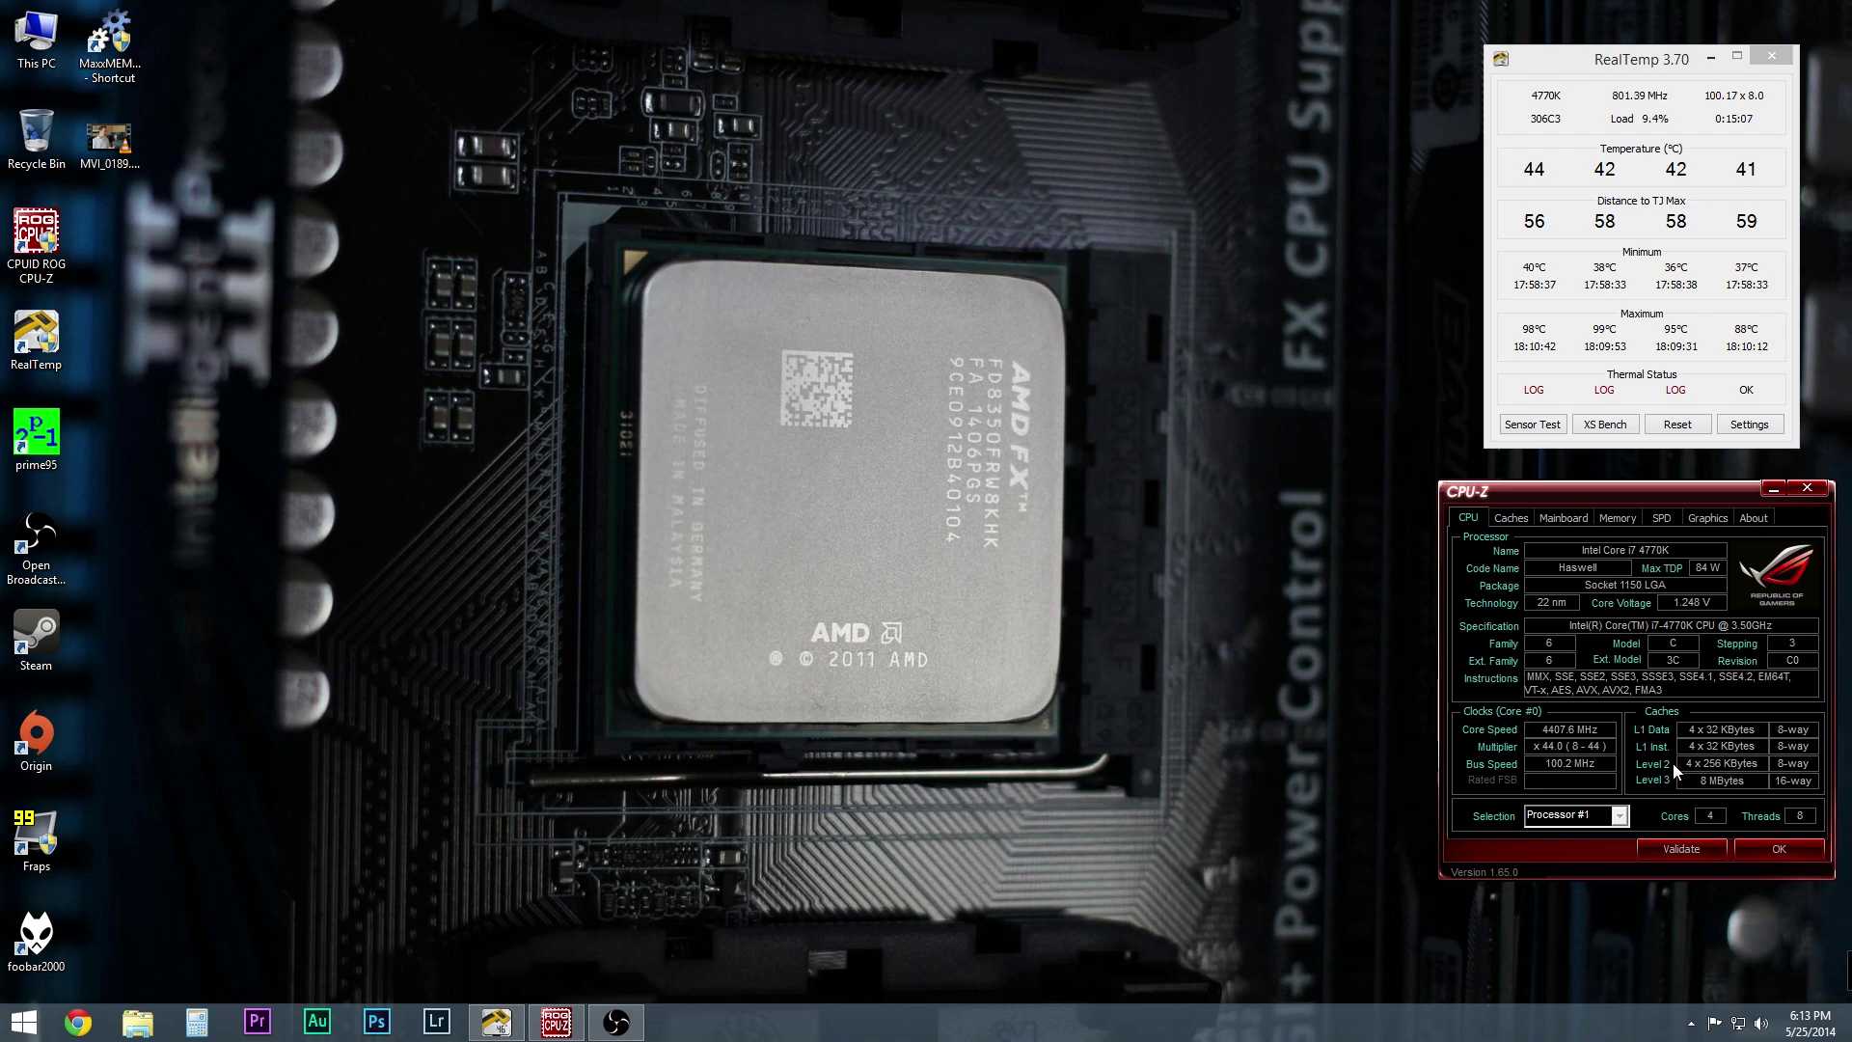
Reopen the Dual Intelligent Processors 5 window from the hidden background programs.
click(1691, 1022)
click(1734, 895)
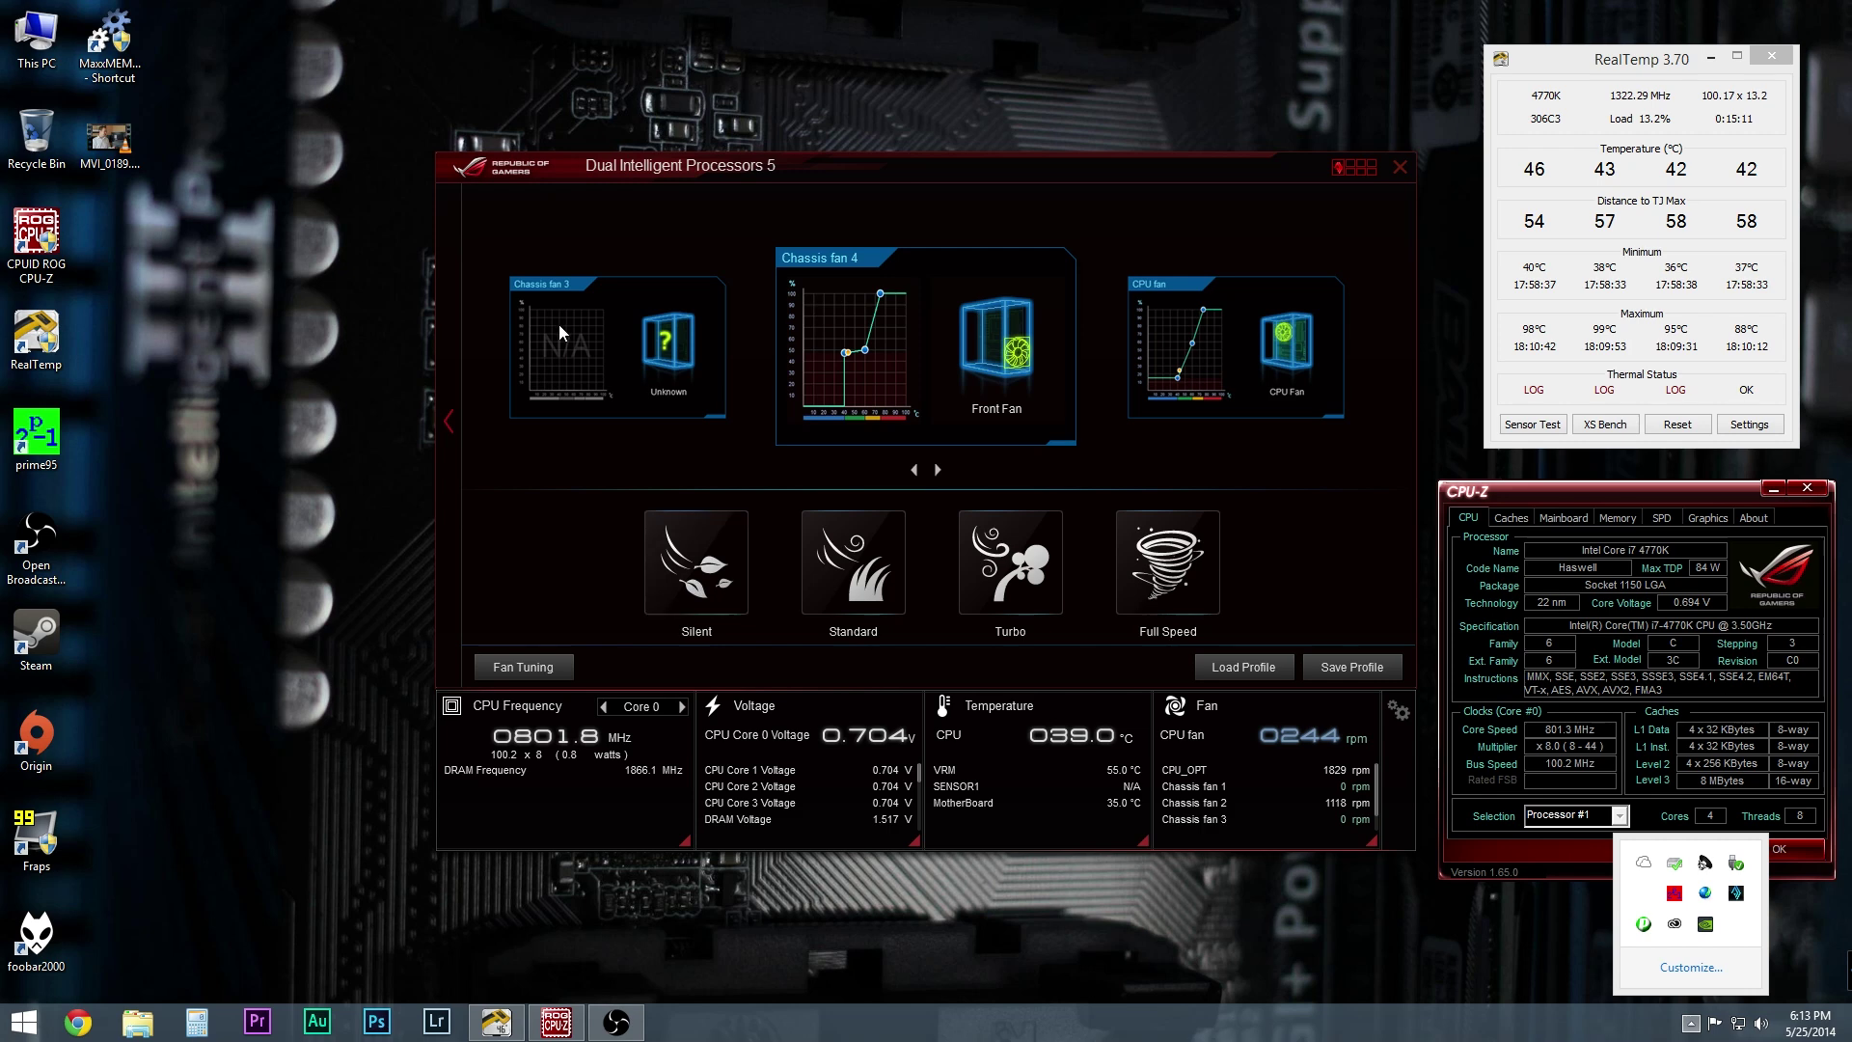